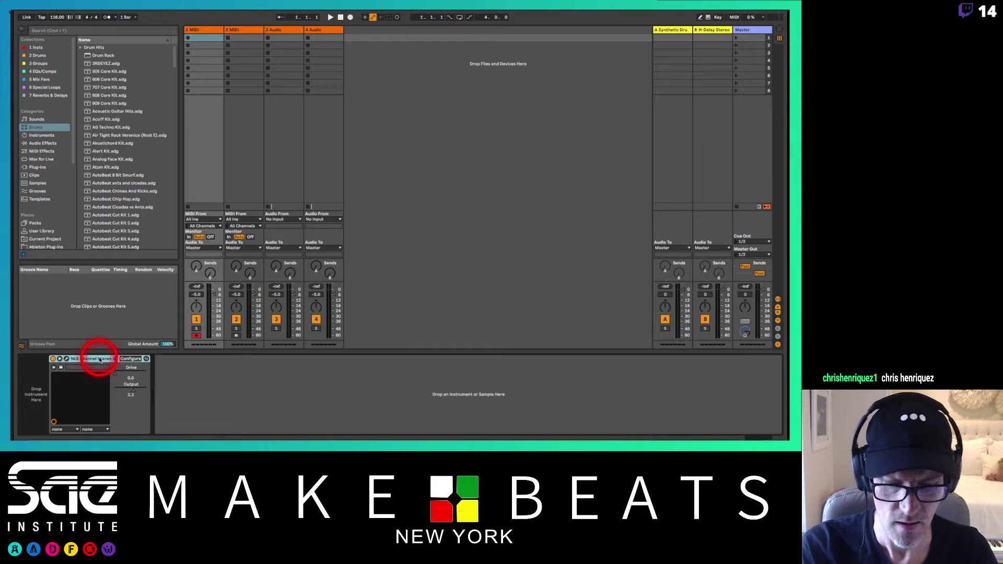
Delete the NLS Channel Stereo device from the first and second MIDI tracks
key("Delete")
left_click(256, 34)
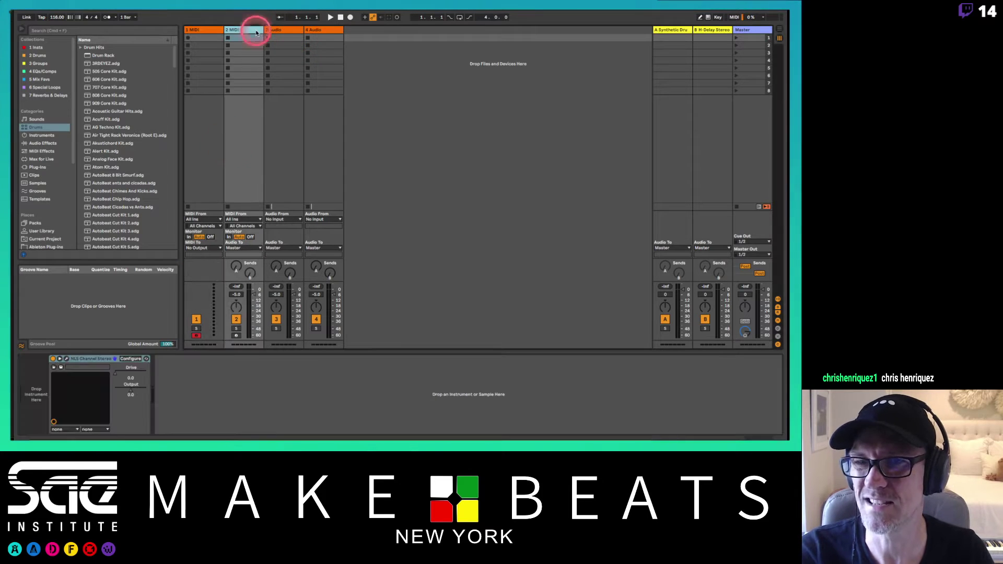
left_click(95, 360)
key("Delete")
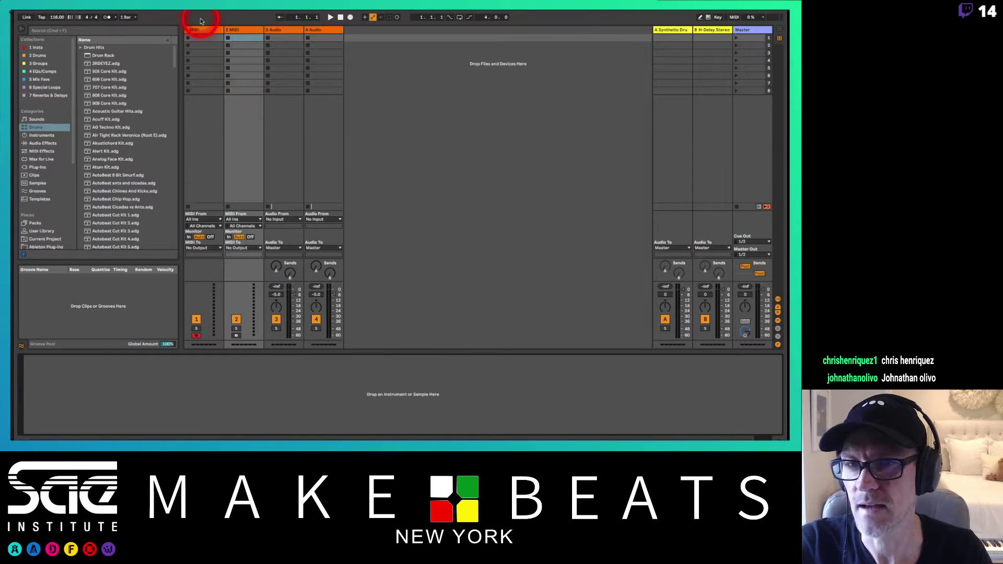
Switch to the Numbers attendance sheet, mark row 17 with P in cell BS17 for 6/22/21, and return to Live
key("super+Tab")
key("super+Tab")
key("super+Tab")
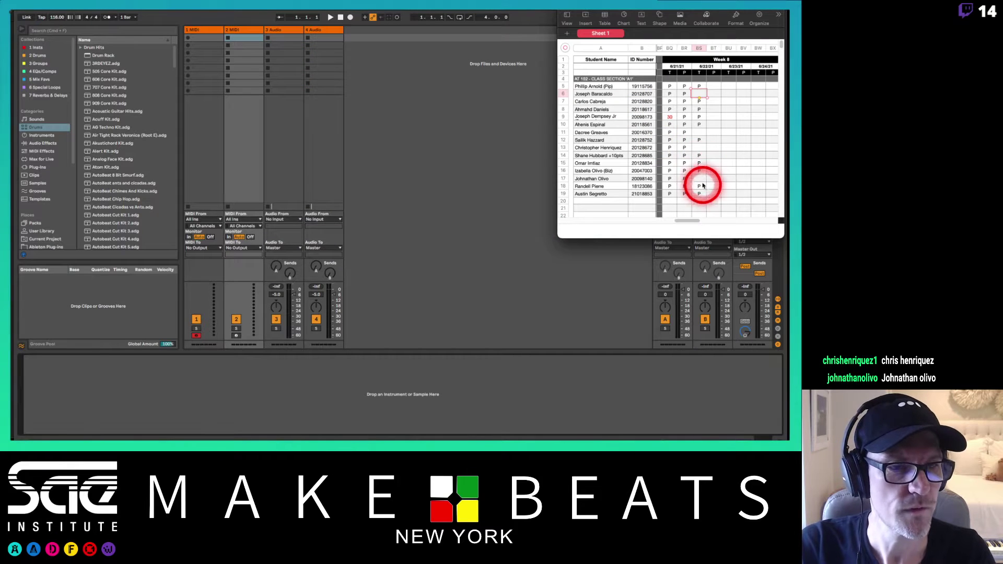
left_click(700, 180)
left_click(424, 139)
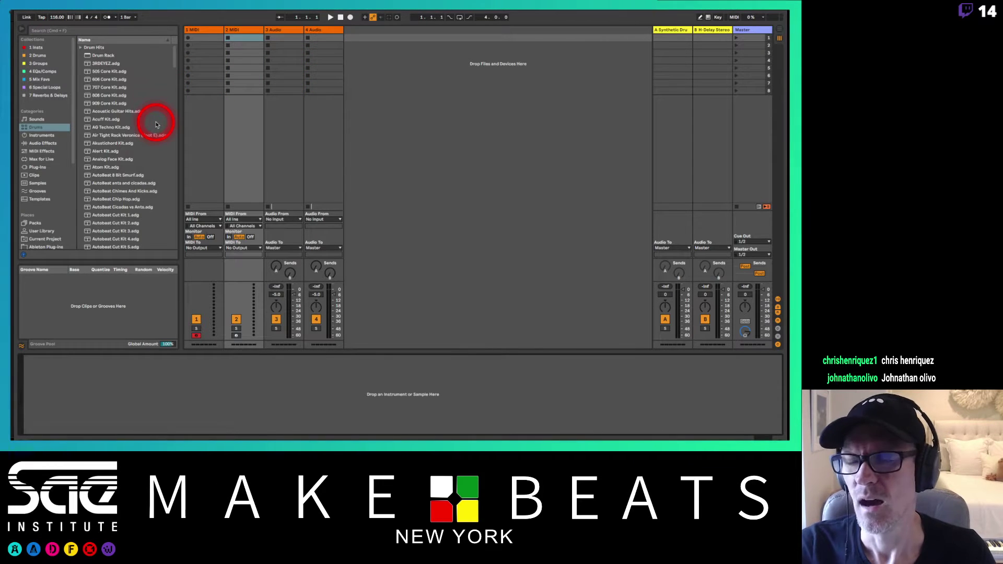
Load the 808 Core Kit from the Drums category onto the first MIDI track
left_click(44, 120)
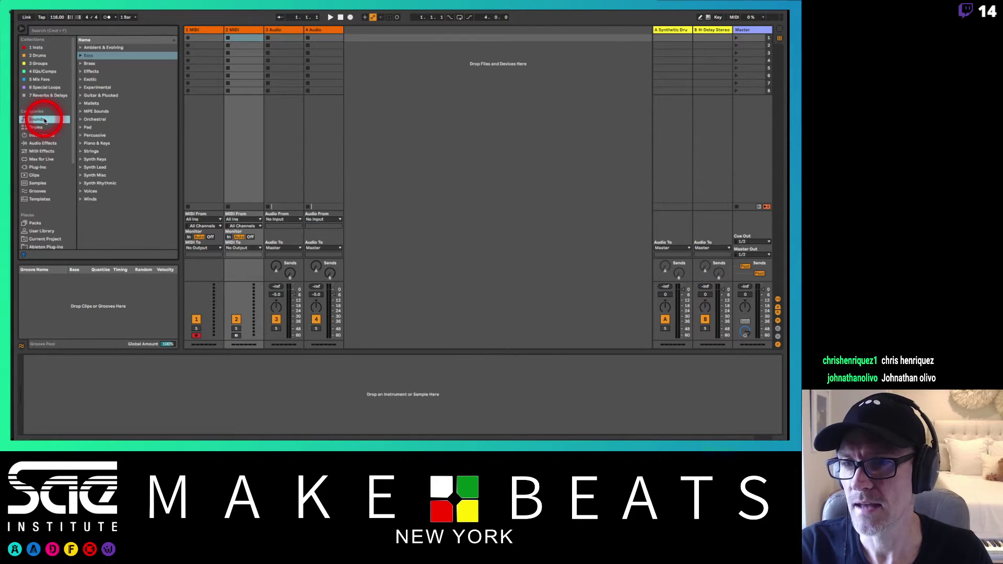
left_click(38, 128)
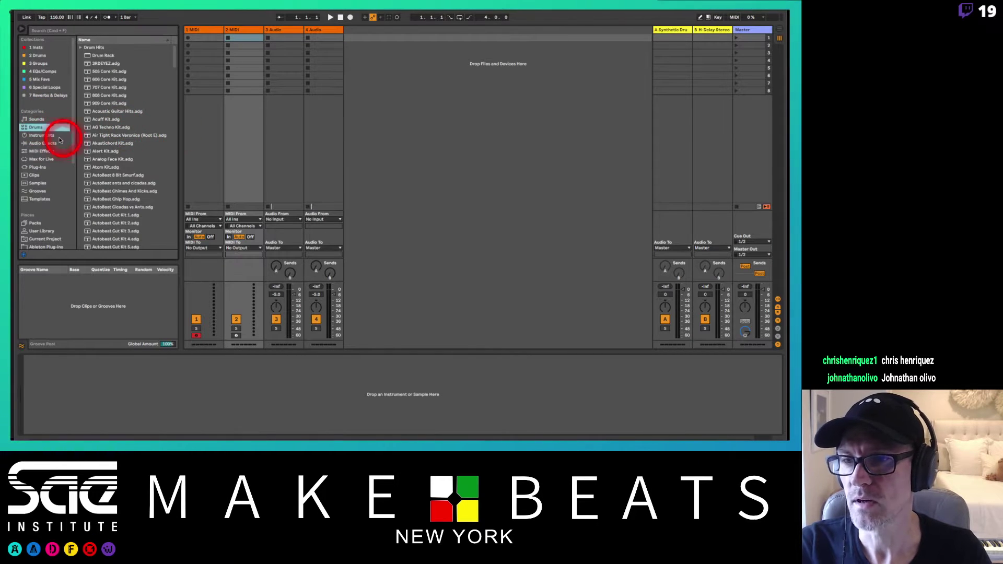
left_click(102, 96)
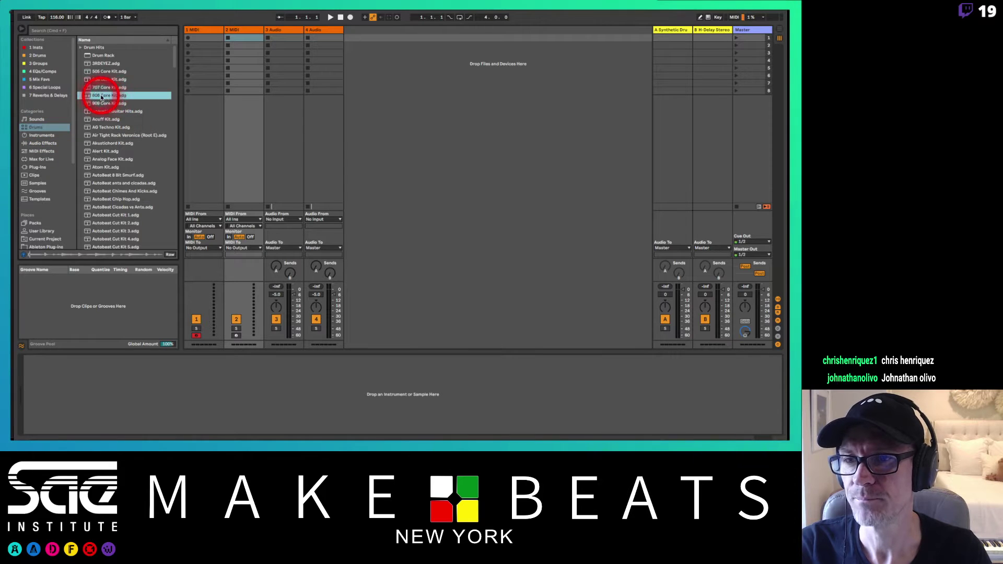
left_click_drag(102, 96, 207, 36)
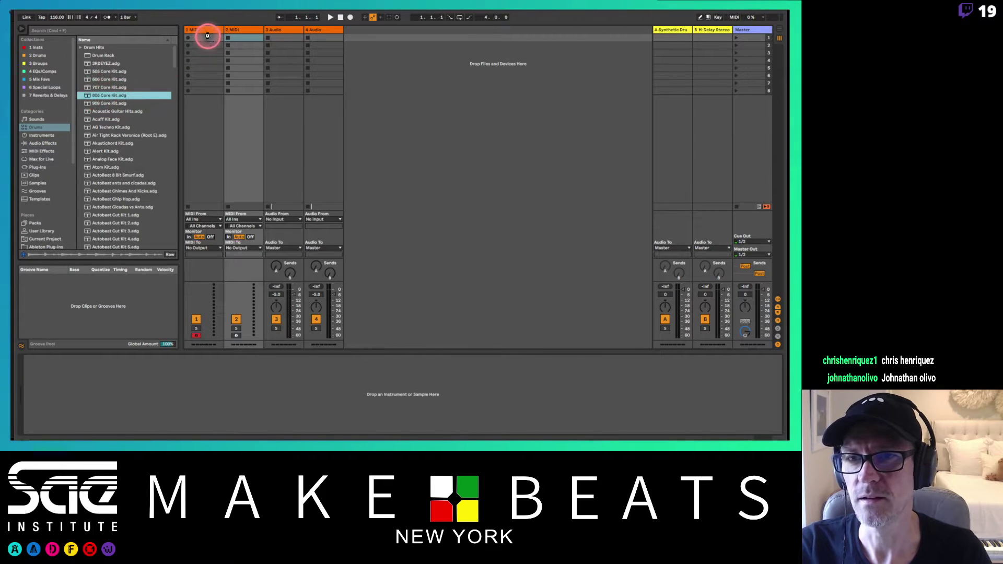
left_click(208, 35)
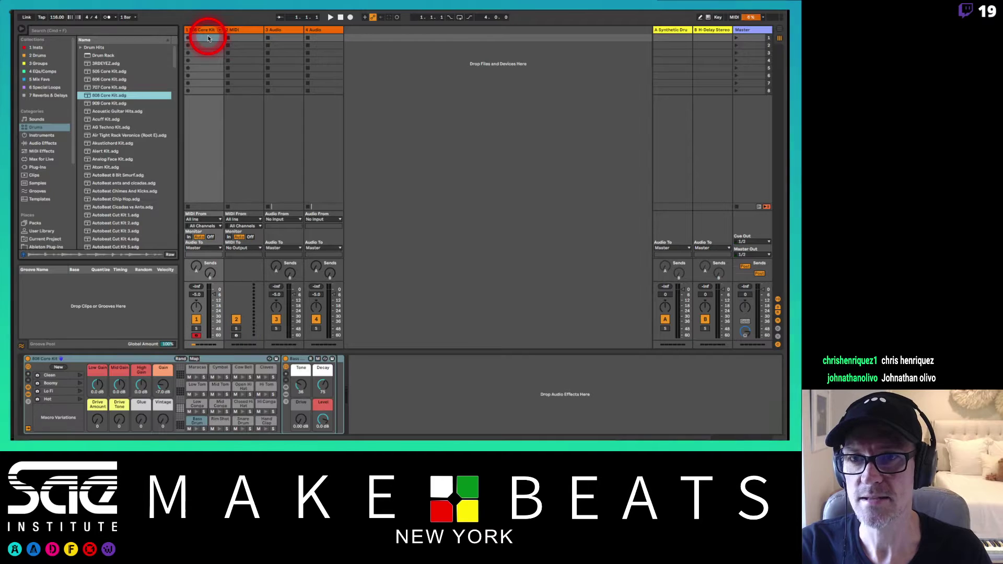
Toggle the record arm of the 808 Core Kit track, leaving it disarmed
left_click(119, 371)
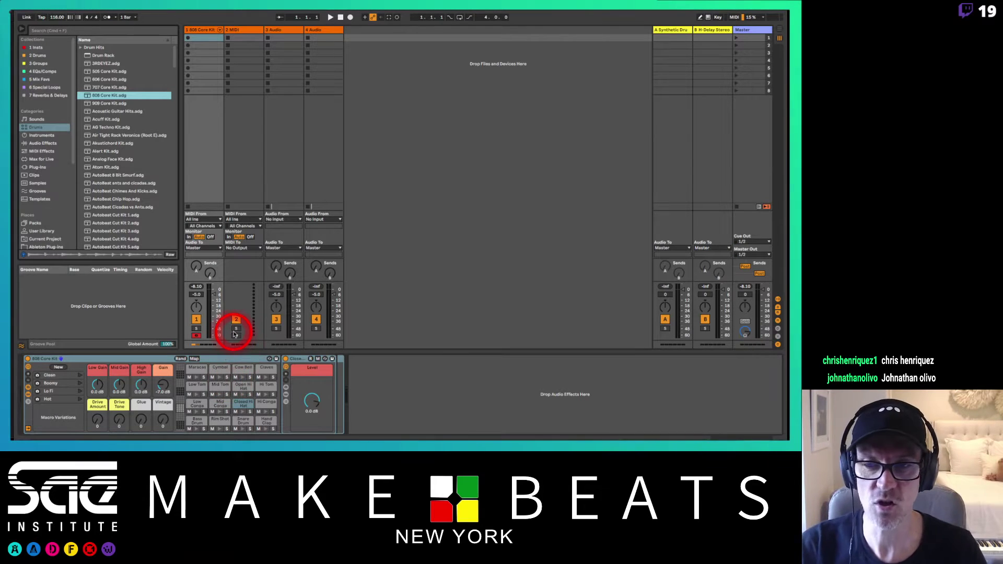
left_click(197, 335)
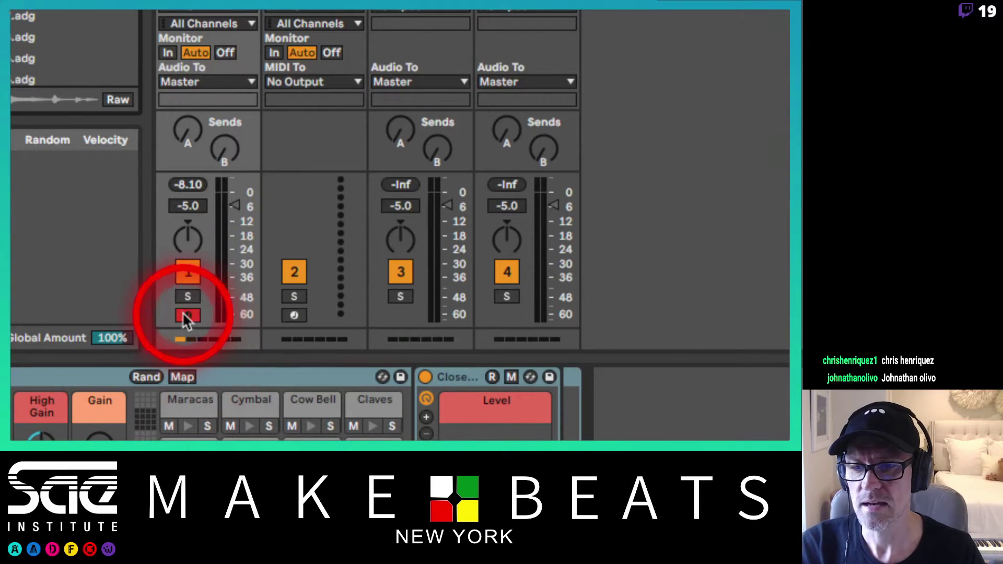
left_click(192, 313)
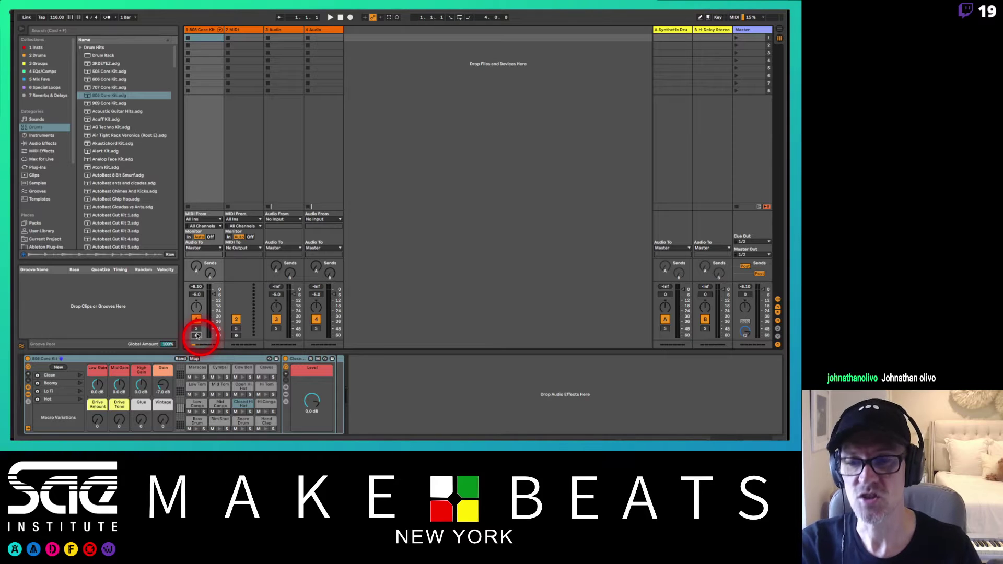
left_click(198, 337)
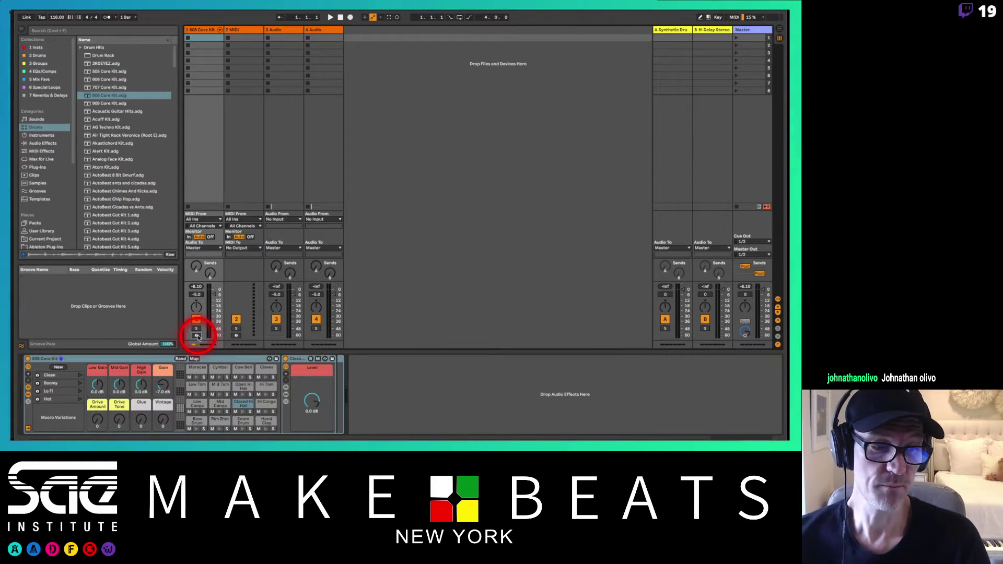
Switch to the Numbers attendance sheet, enter P in cell BS13 for 6/22/21, and return to Live
key("super+Tab")
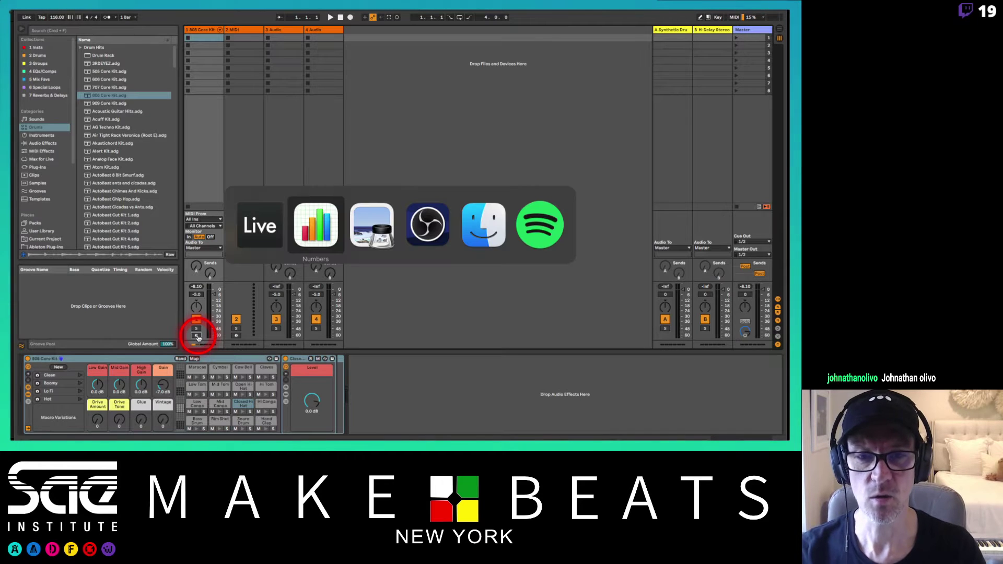
left_click(321, 224)
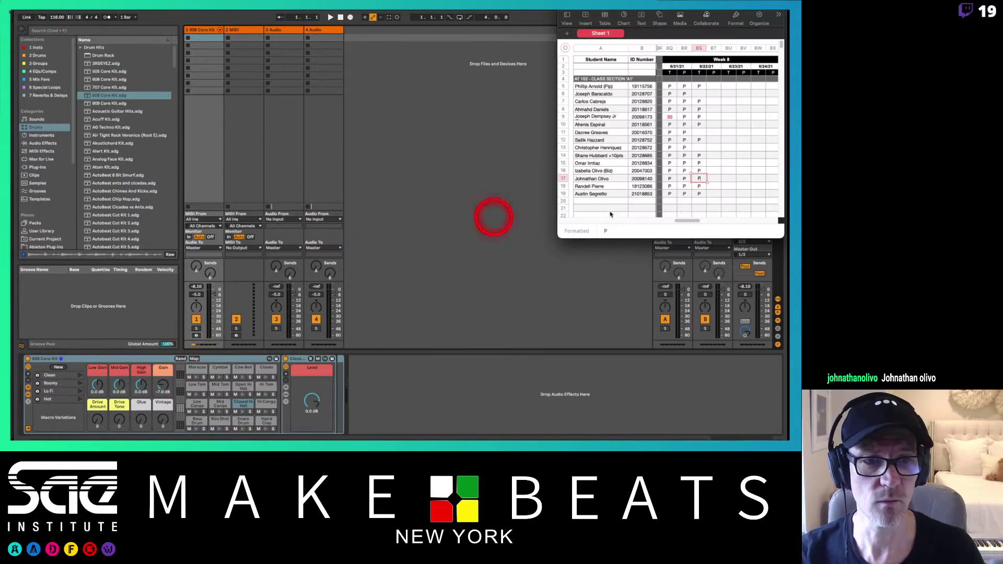
left_click(704, 146)
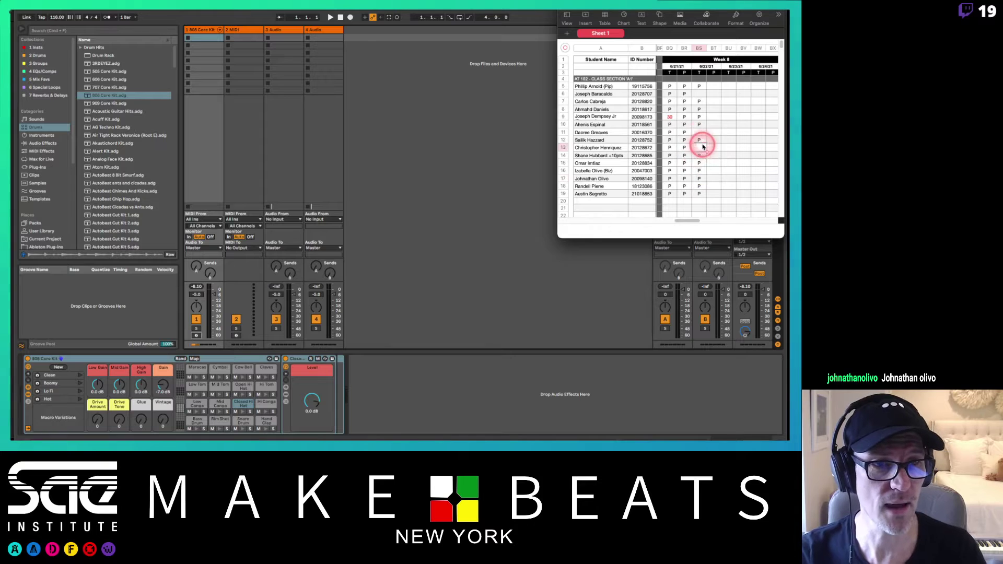
type("P")
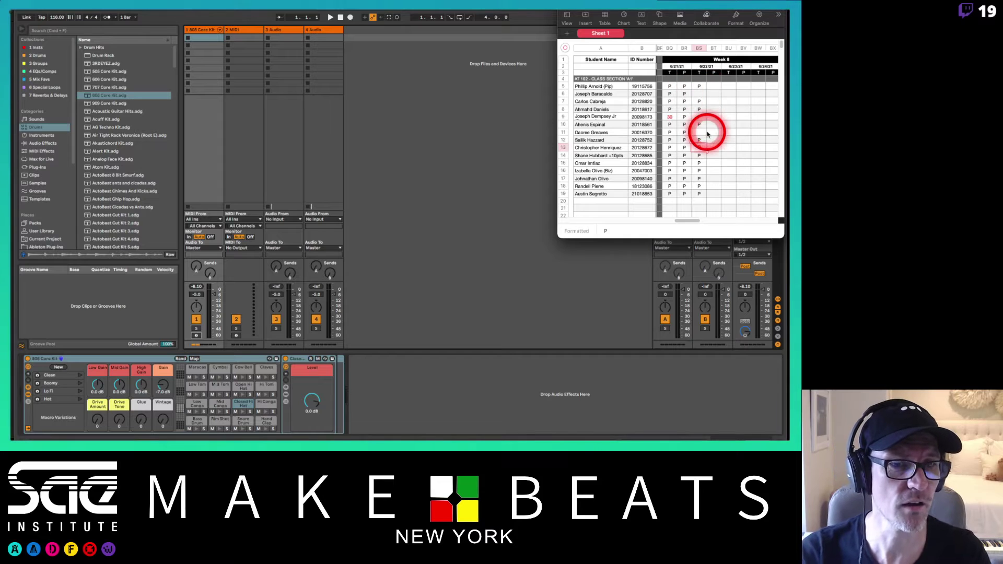
left_click(442, 255)
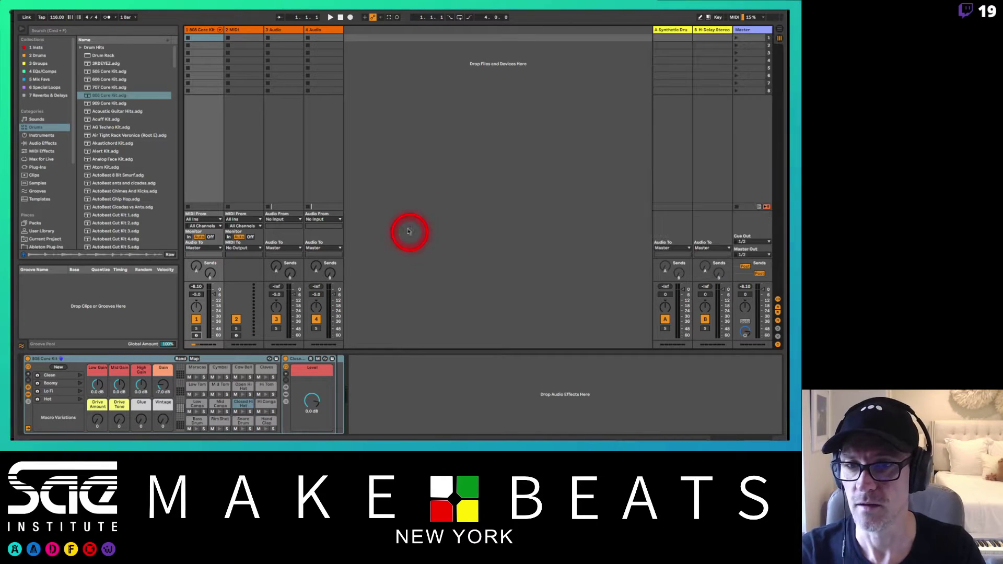
Arm the 808 Core Kit track for recording and audition its Closed Hi Hat, Hand Clap, Rim Shot and Snare Drum pads
left_click(196, 335)
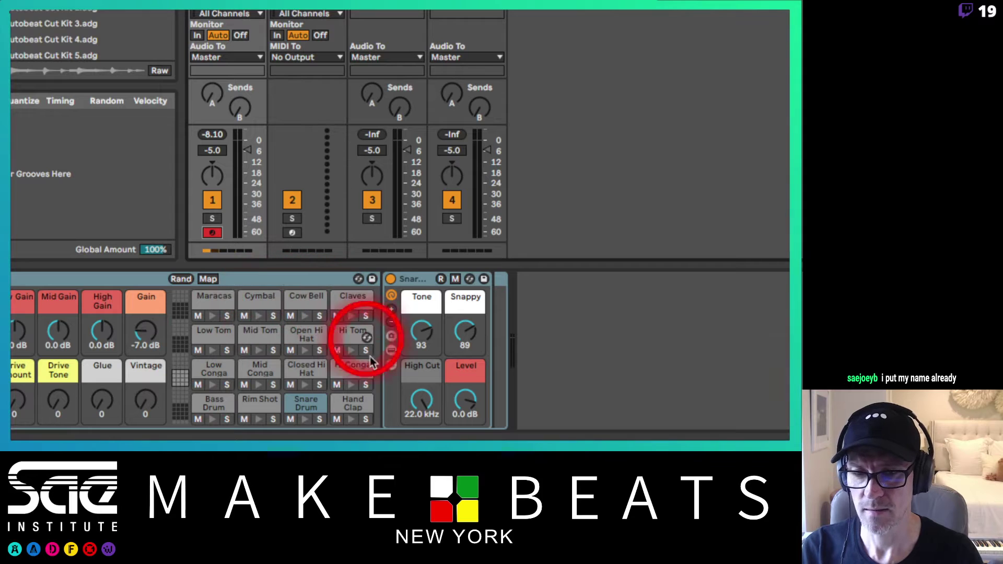
left_click(308, 366)
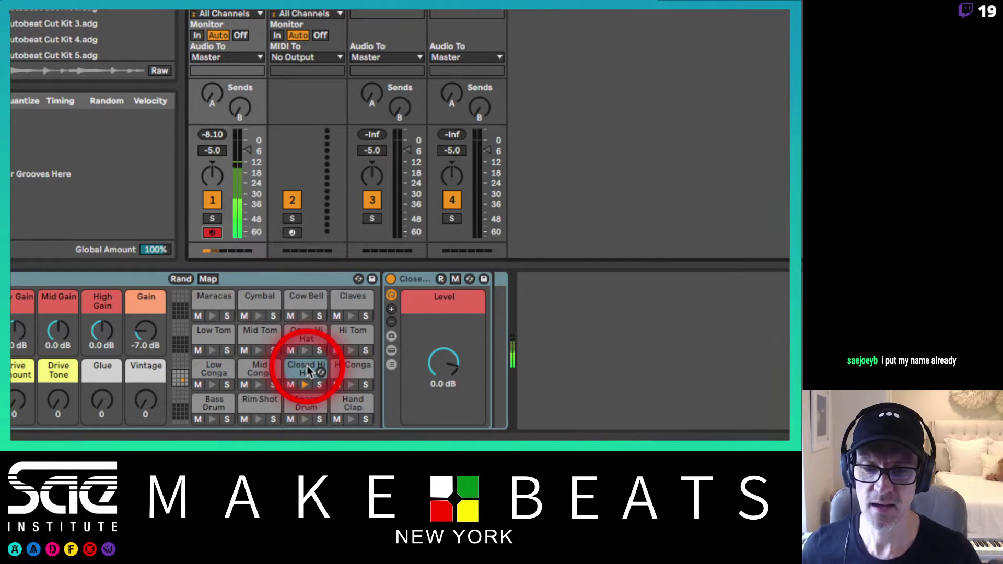
left_click(355, 410)
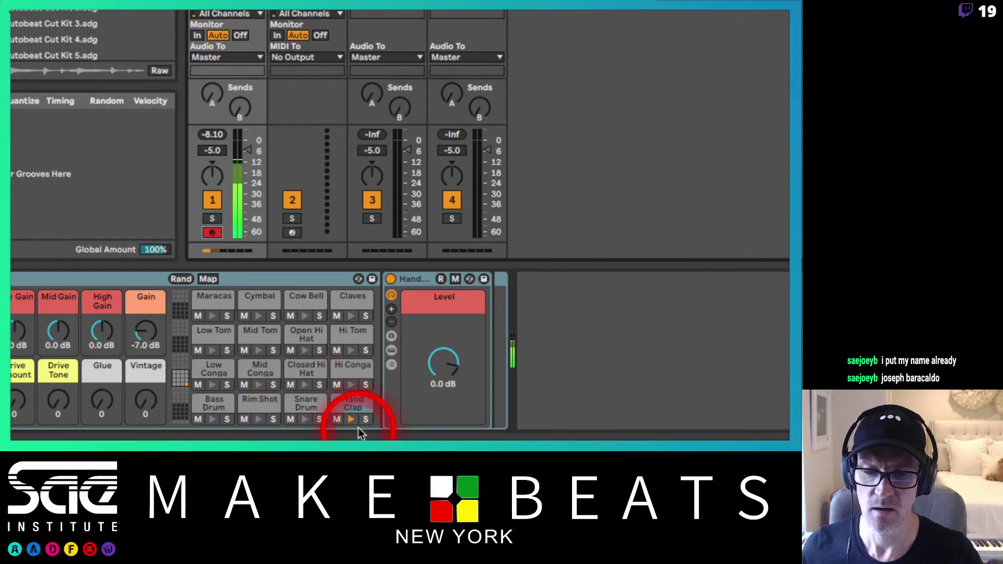
left_click(266, 405)
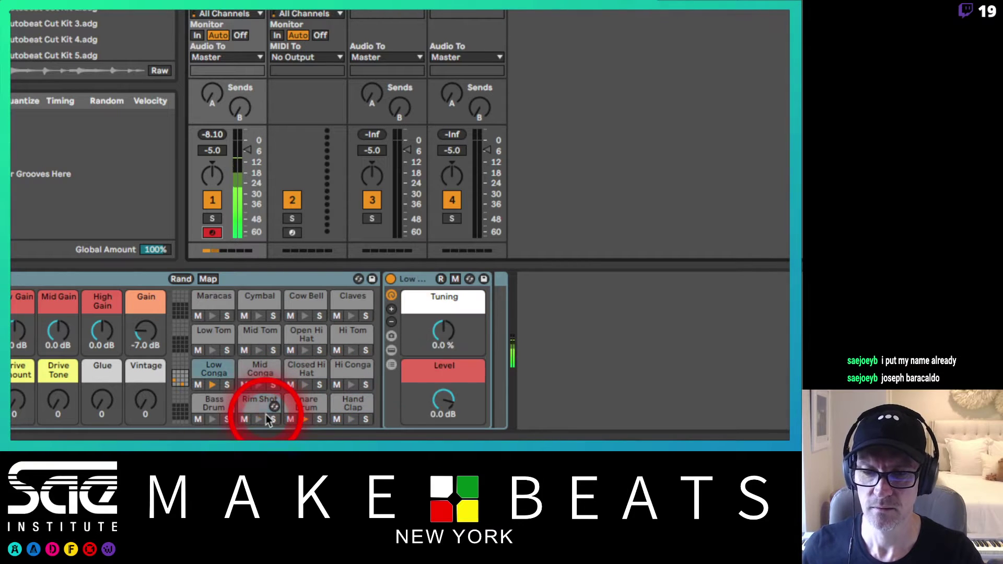
left_click(308, 418)
left_click(189, 344)
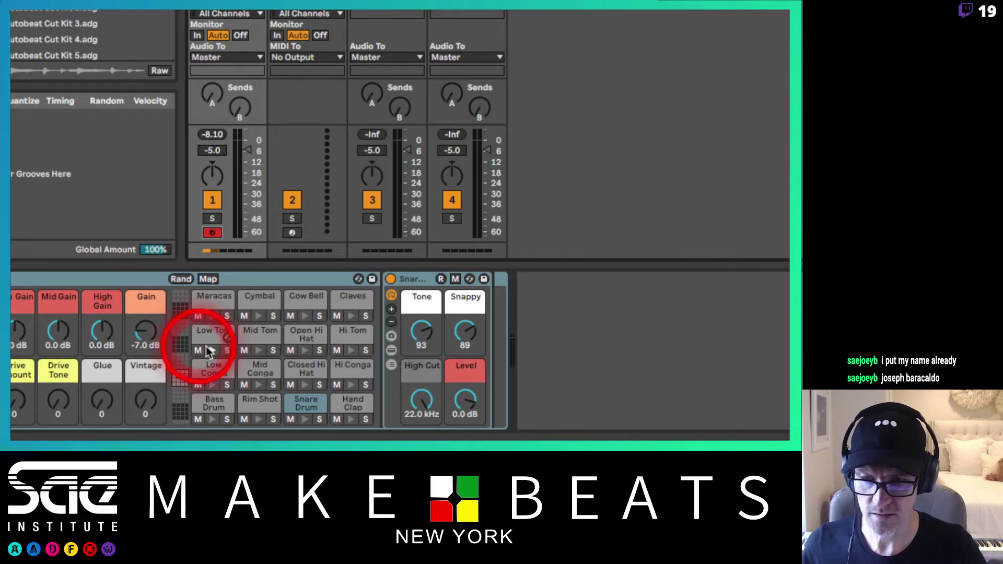
left_click(207, 347)
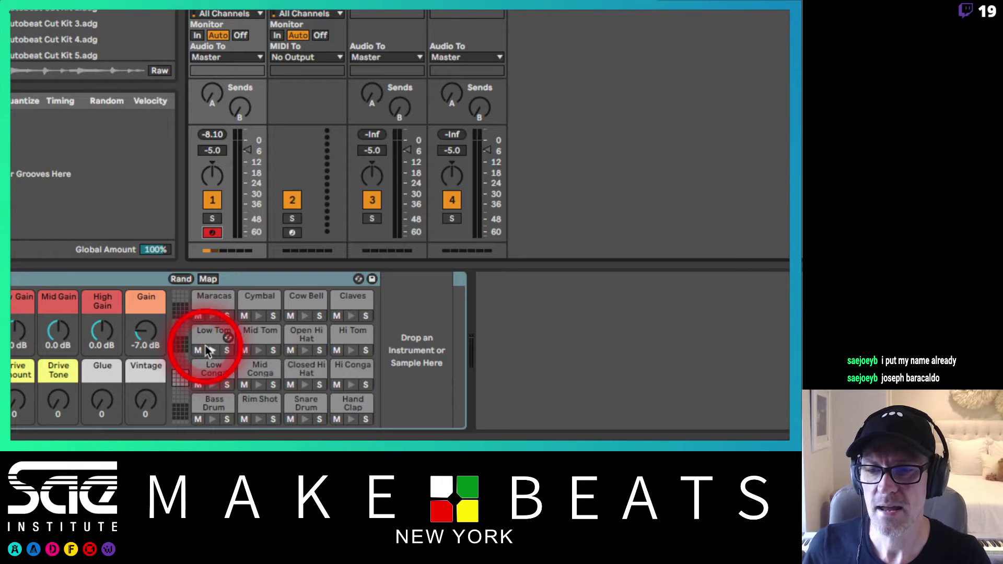
left_click(184, 338)
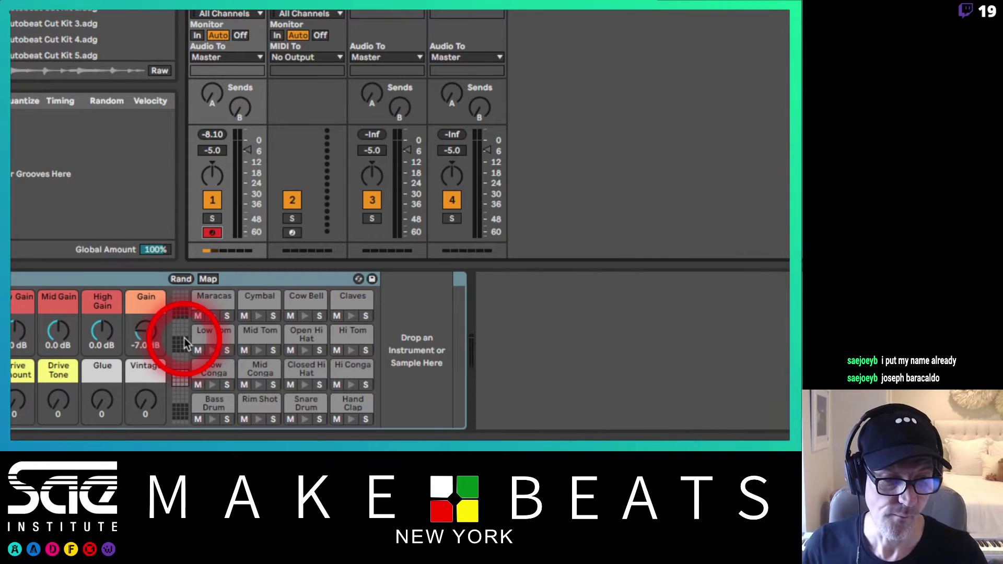
left_click(177, 343)
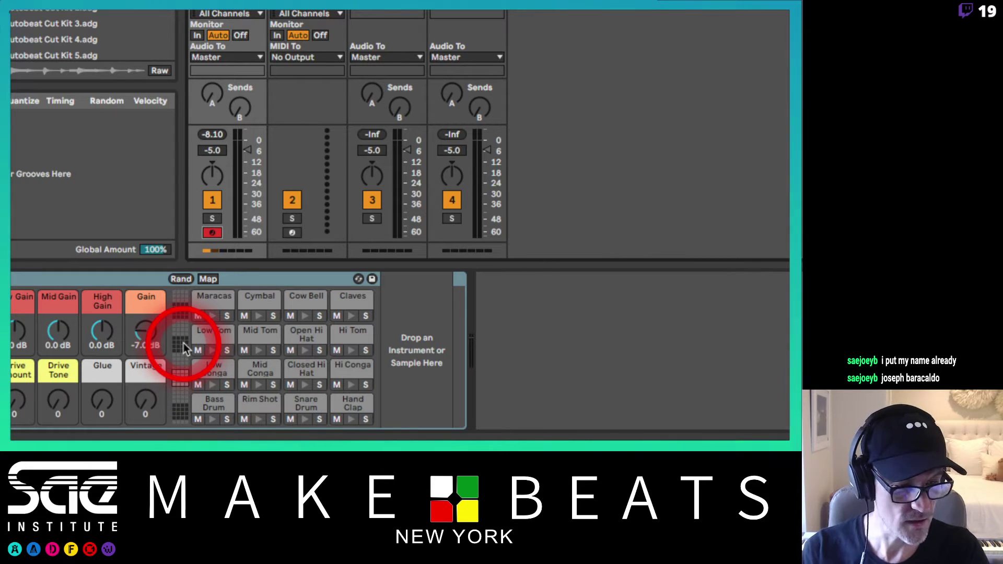
Switch to the Numbers attendance sheet, enter P in cell BS6 for 6/22/21, and return to Live
key("super+Tab")
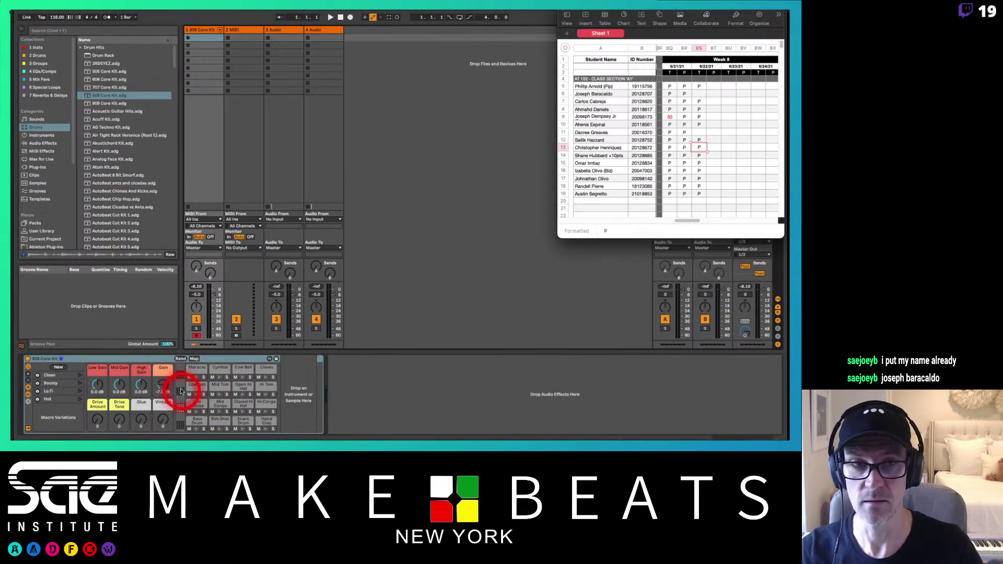
left_click(700, 94)
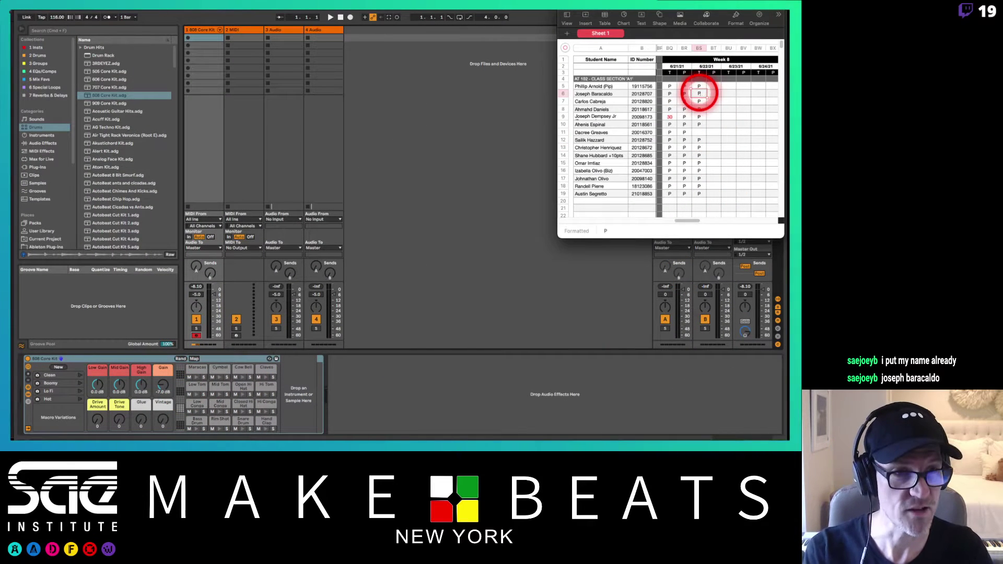
left_click(510, 107)
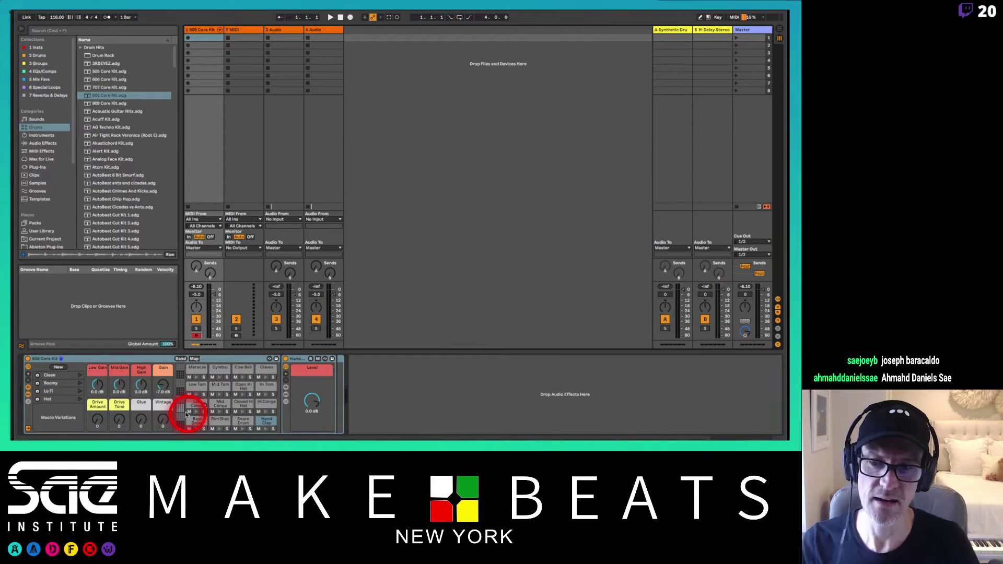
Turn on the metronome and lower the tempo to 88 BPM during playback
left_click(187, 414)
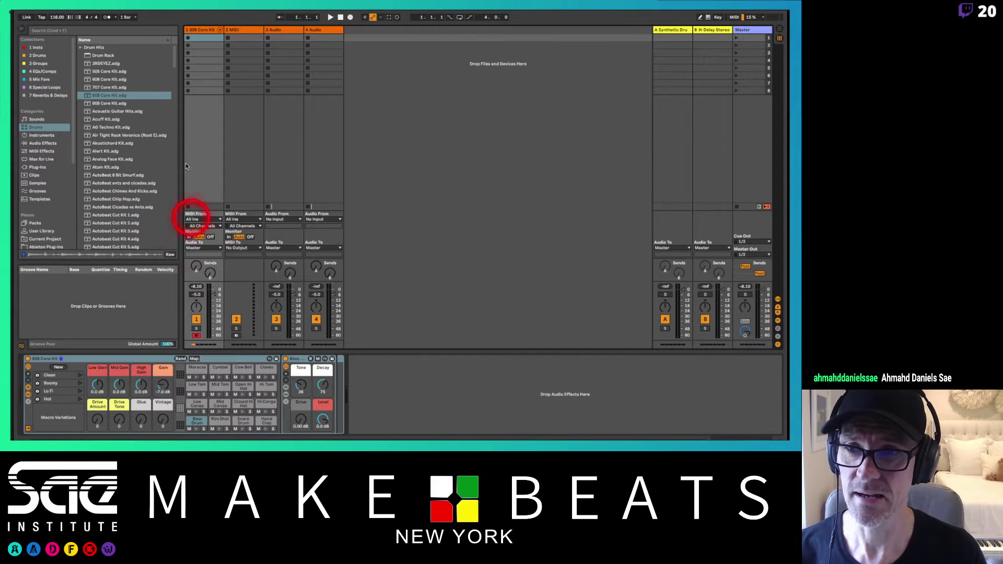
left_click(106, 18)
key("space")
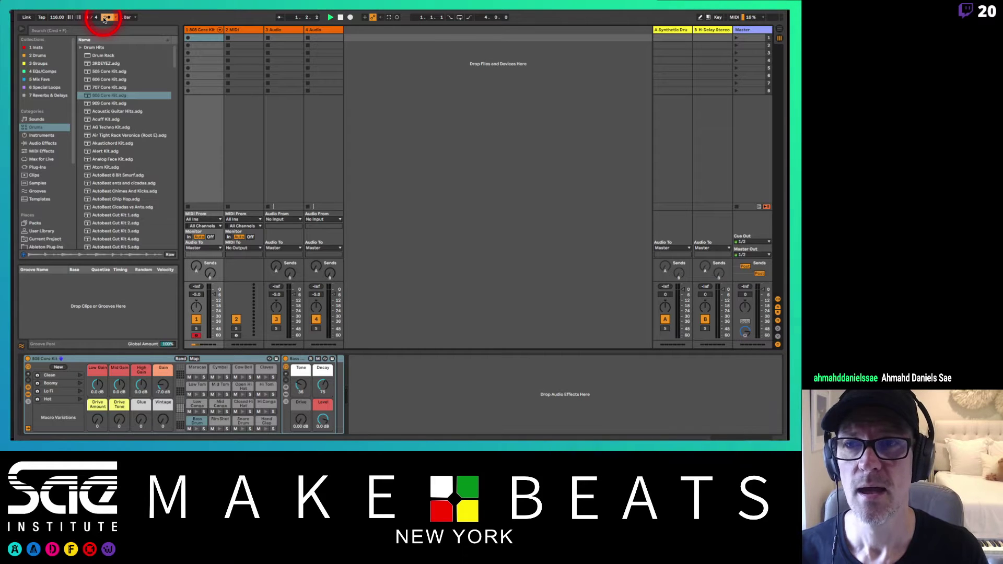
left_click_drag(56, 19, 56, 22)
Switch to the Numbers attendance sheet, enter P in cell BS11 for 6/22/21, and return to Live
key("super+Tab")
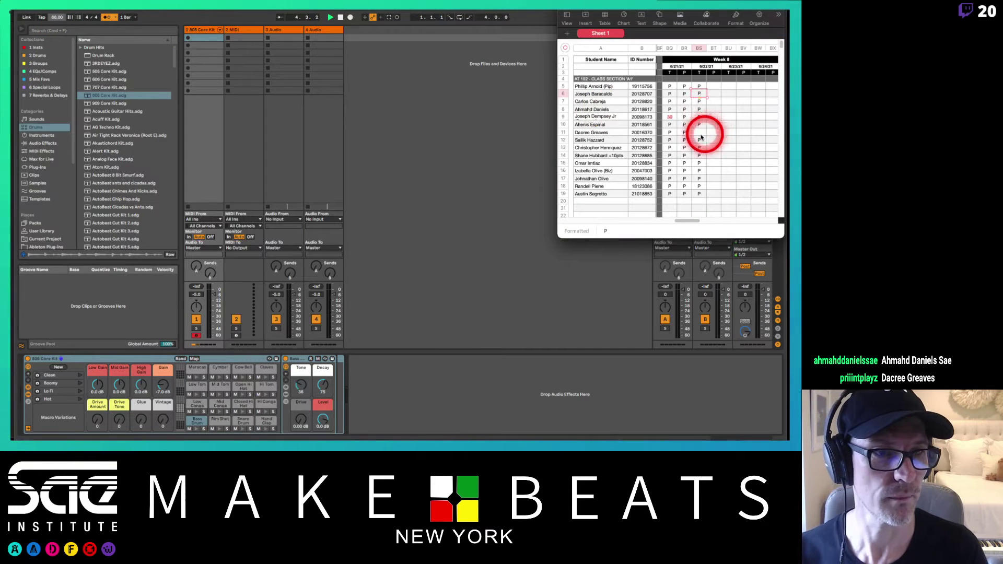
left_click(699, 133)
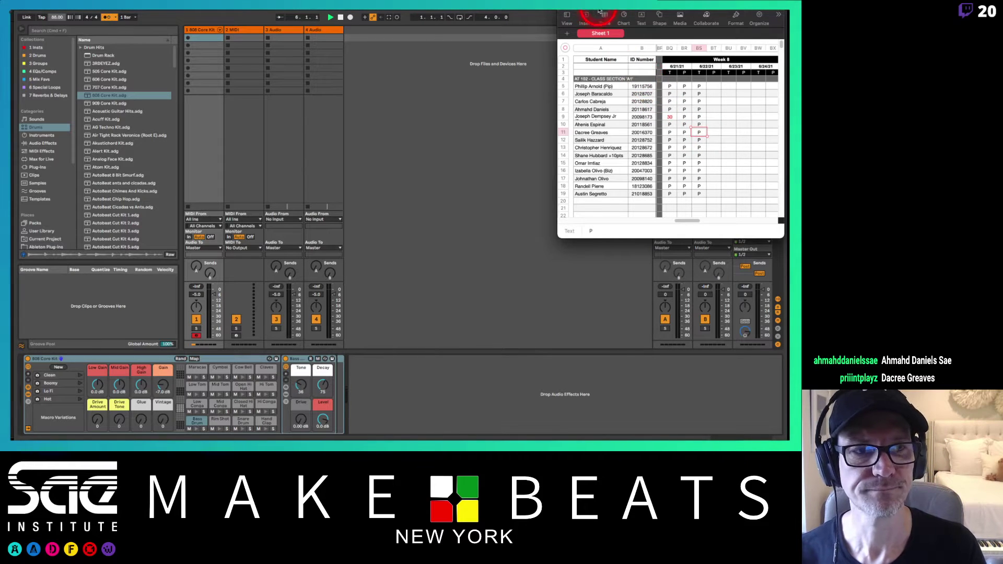
key("super+Tab")
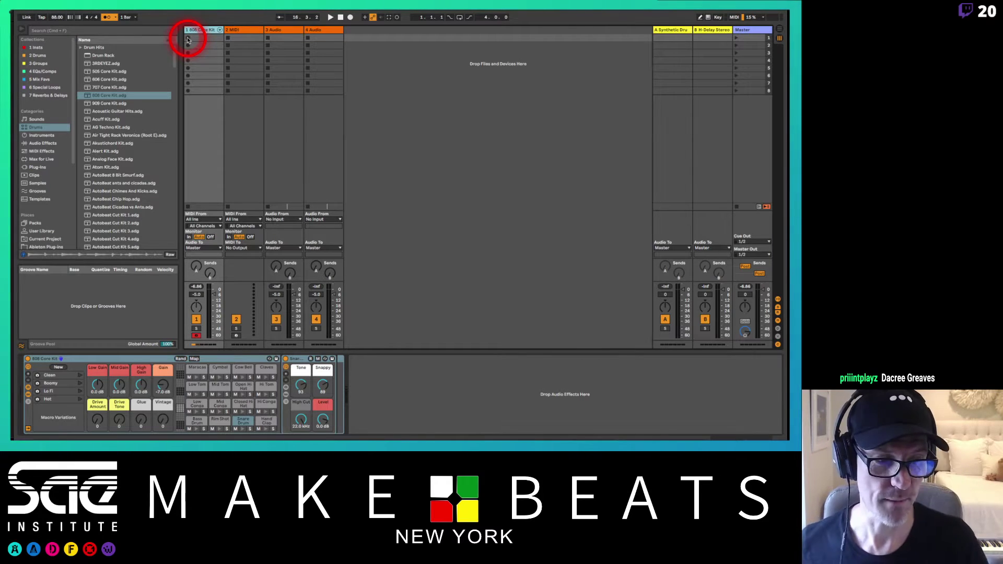
Start playback with the metronome on
key("space")
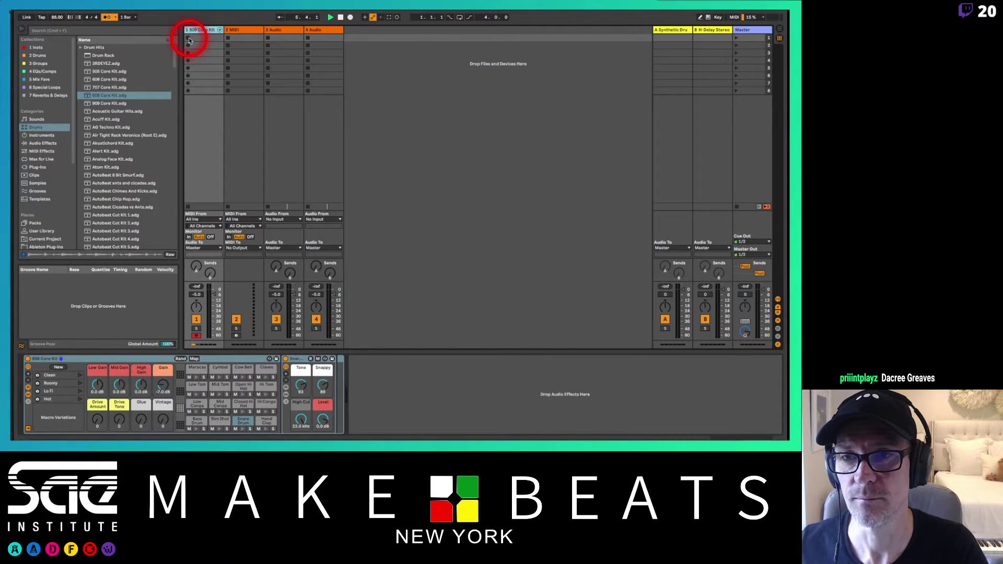
Record a two-bar pattern of bass drum, snare drum and closed hi-hat into the first clip slot of the 808 Core Kit track
left_click(189, 40)
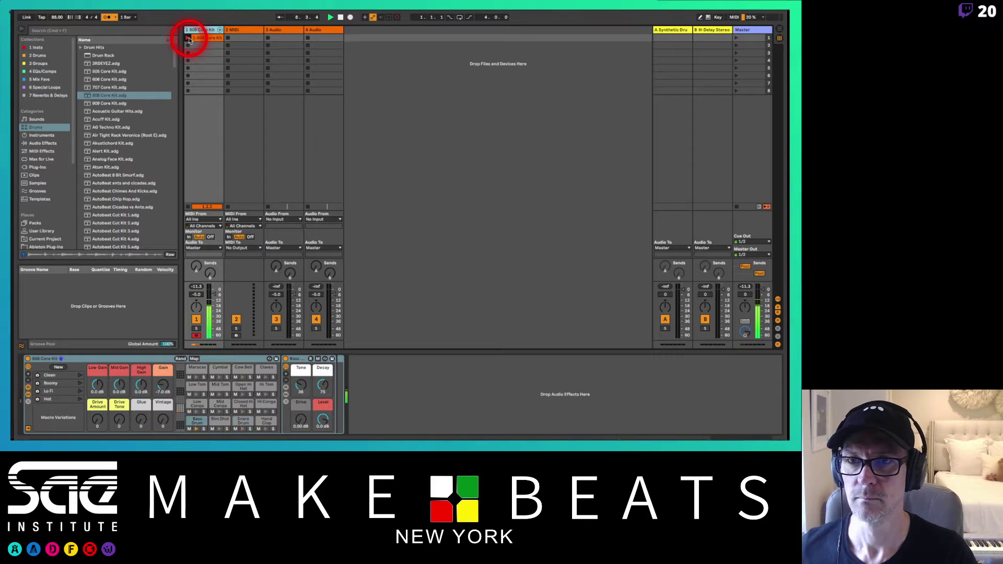
left_click(189, 39)
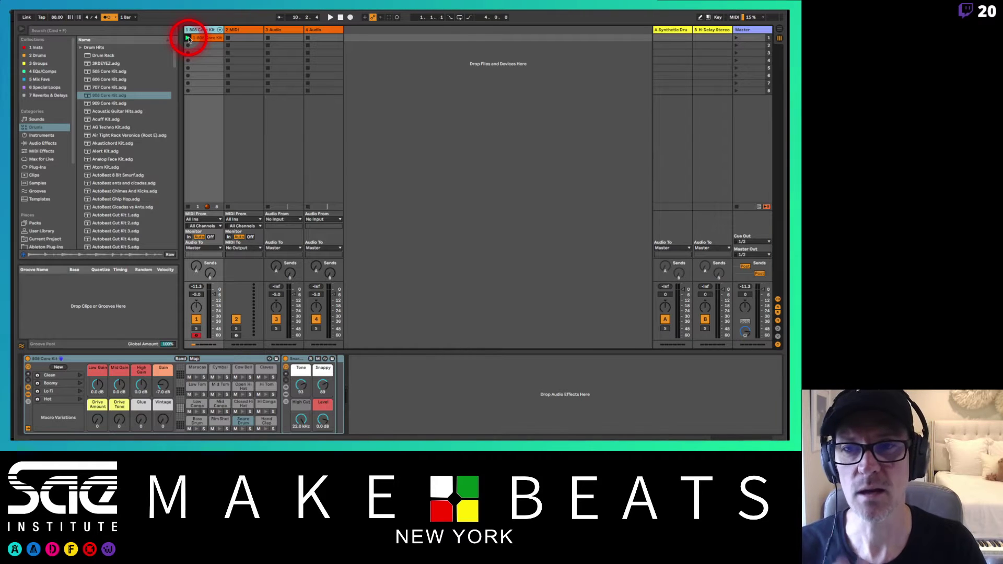
left_click(188, 38)
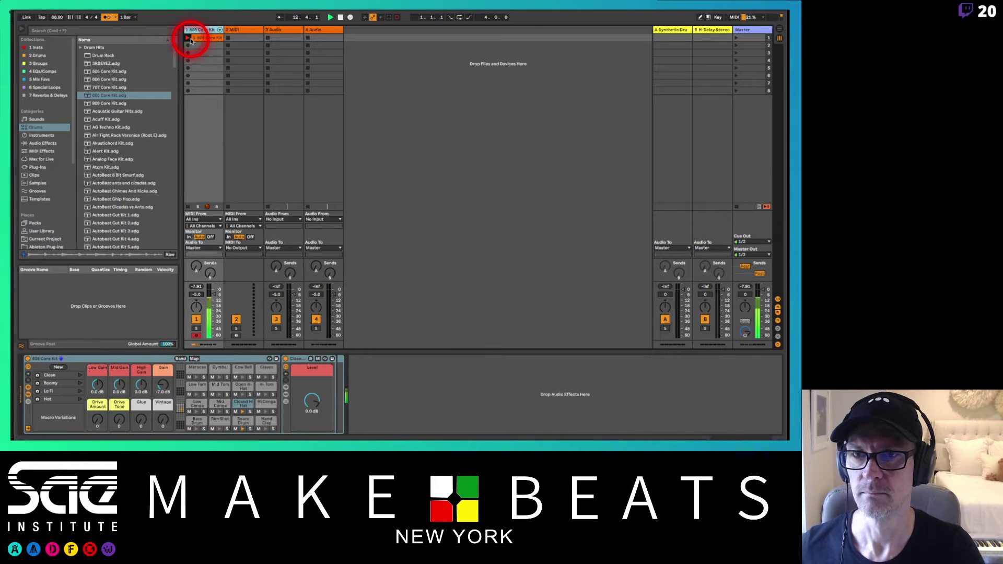
left_click_drag(191, 41, 211, 42)
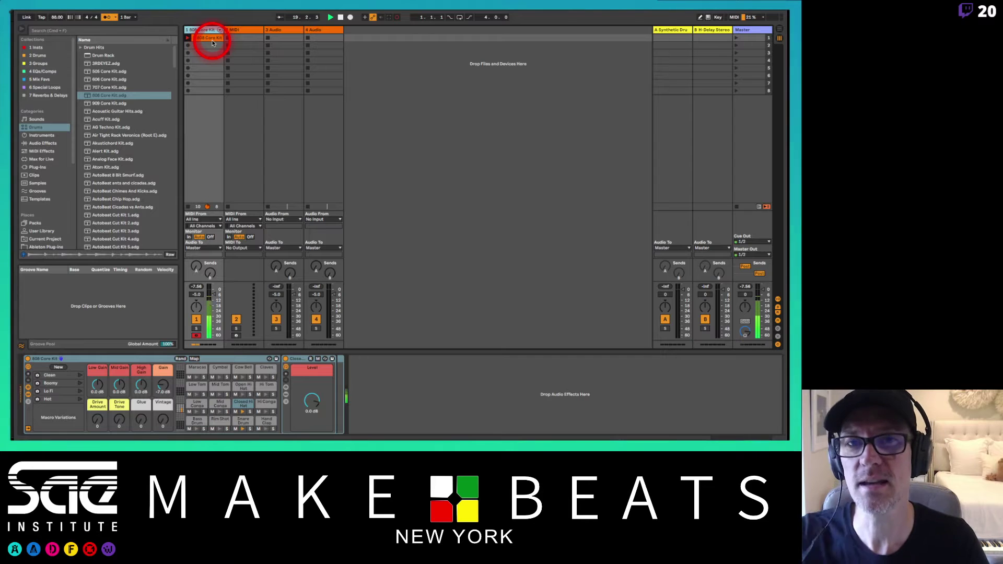
left_click(397, 18)
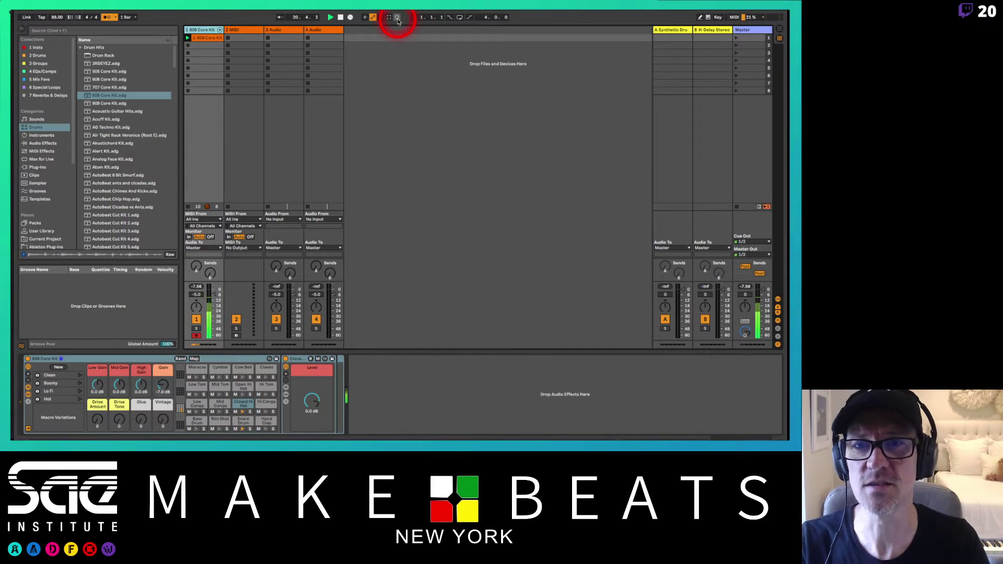
Quantize all notes in the recorded 808 Core Kit clip, play it back, and delete the clip from its slot
double_click(209, 40)
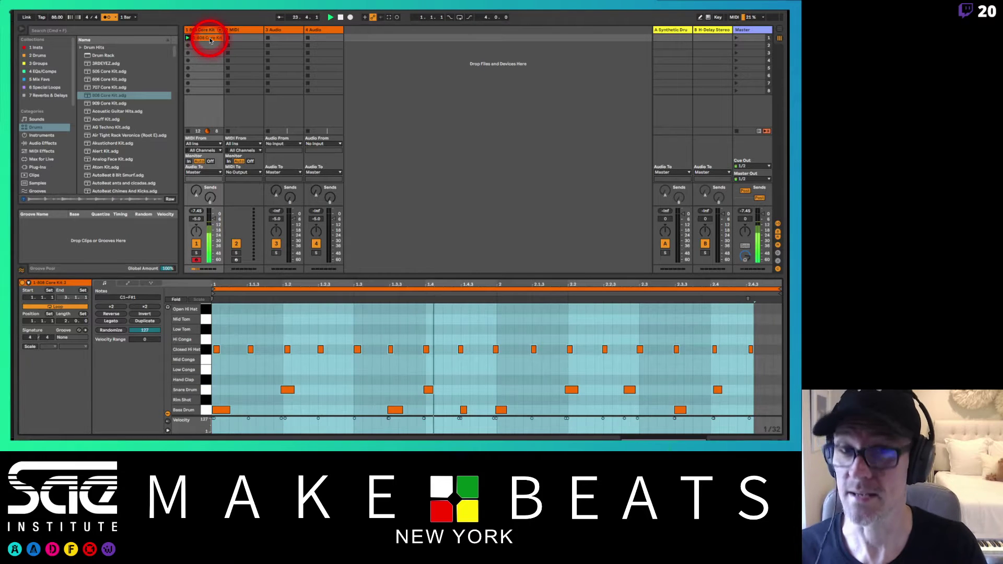
left_click(319, 322)
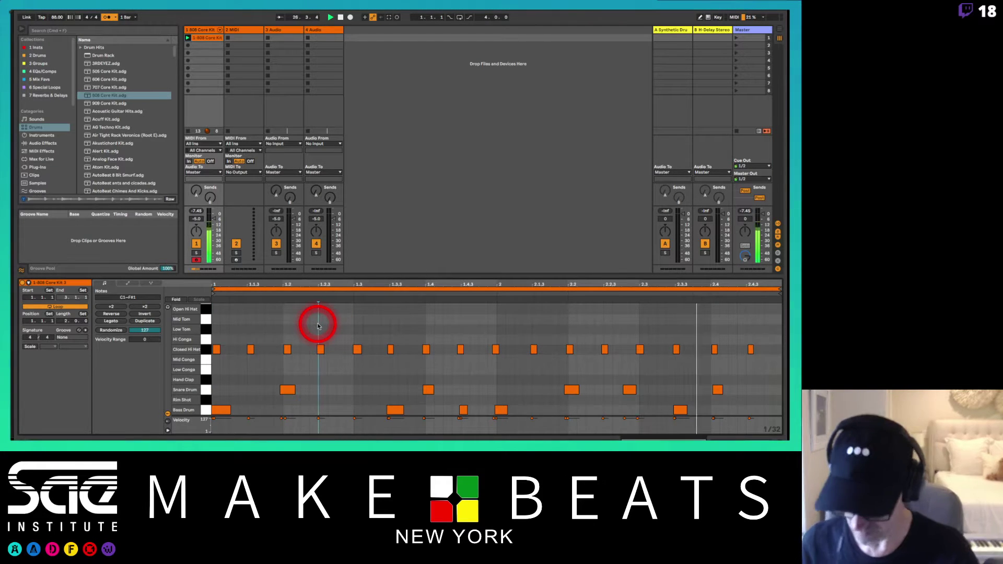
key("super+a")
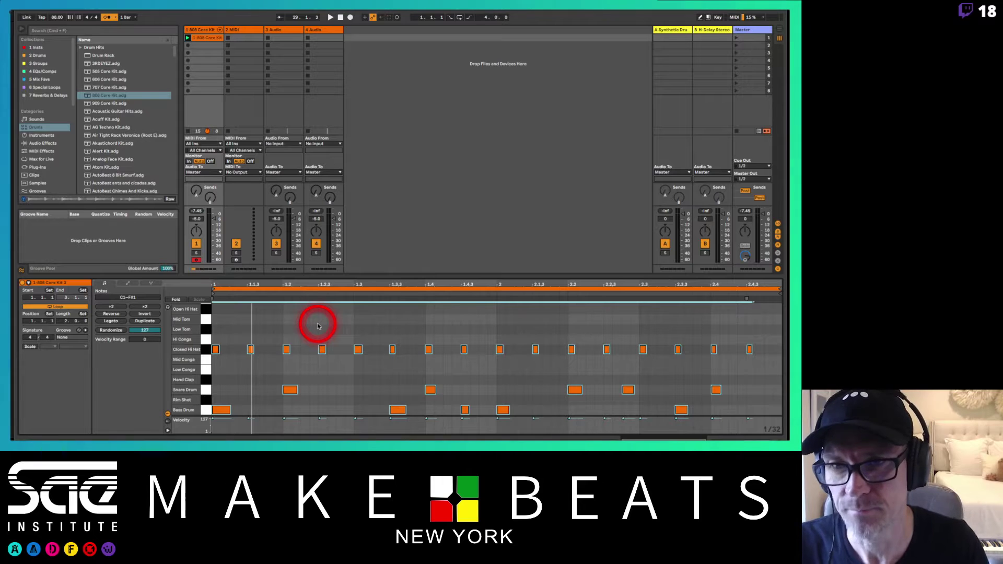
key("space")
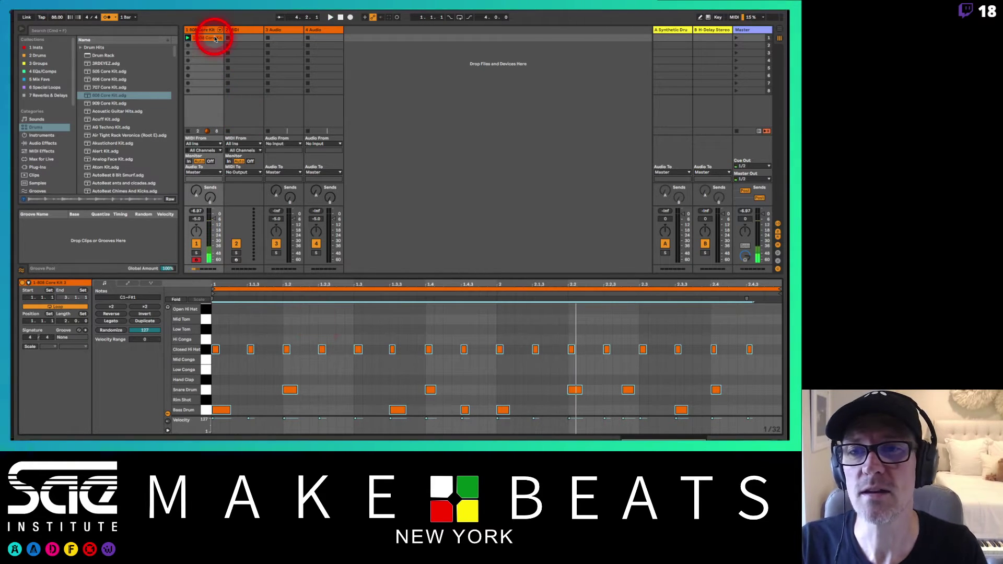
key("Delete")
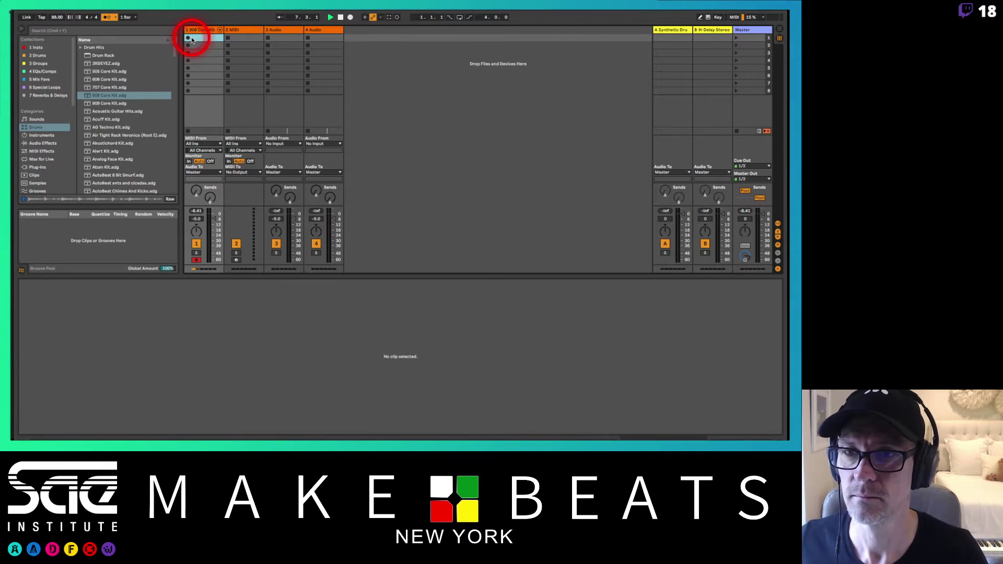
Record a new two-bar hand clap clip in the 808 Core Kit track's first slot and delete the stray clap at its start
left_click(189, 38)
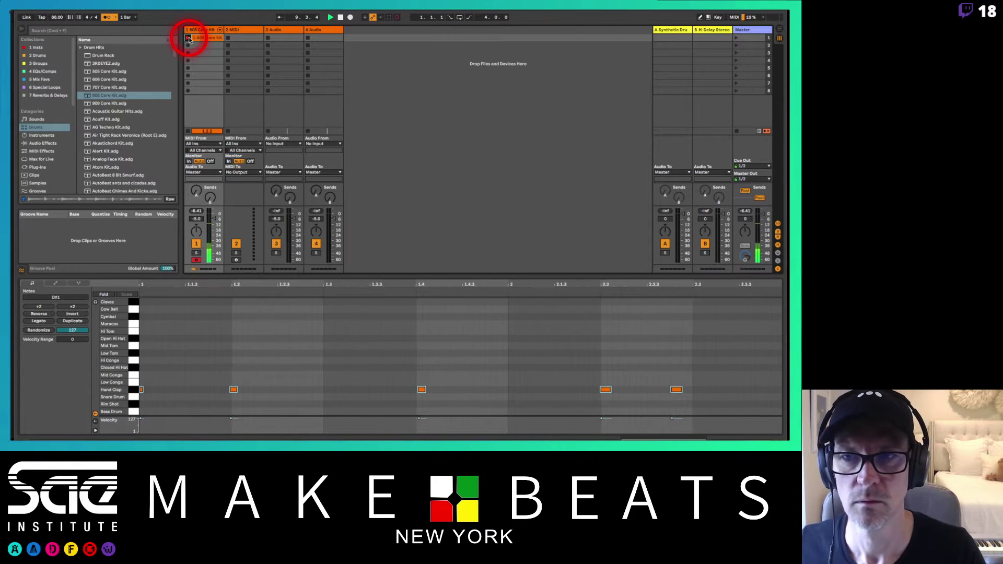
left_click(189, 39)
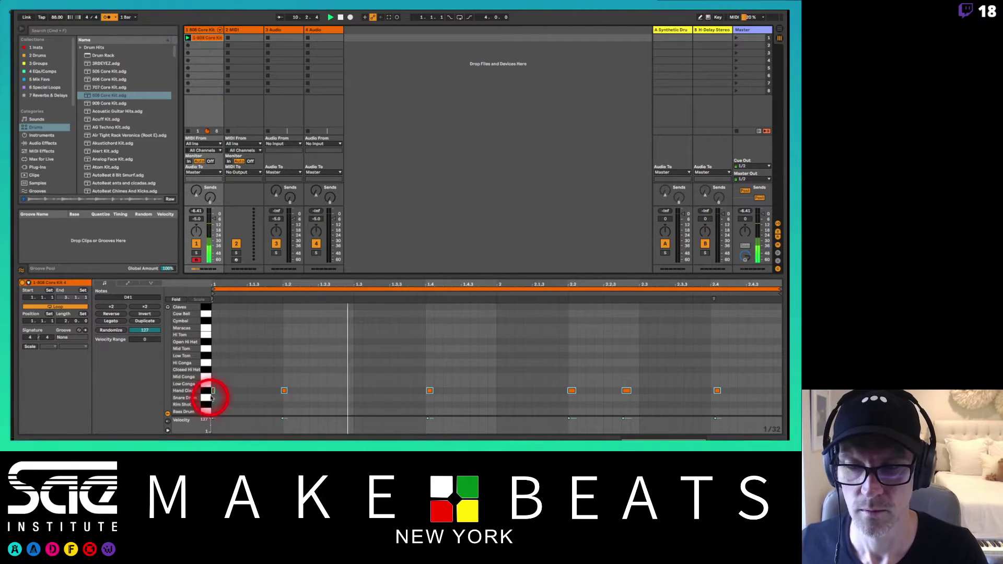
left_click(214, 391)
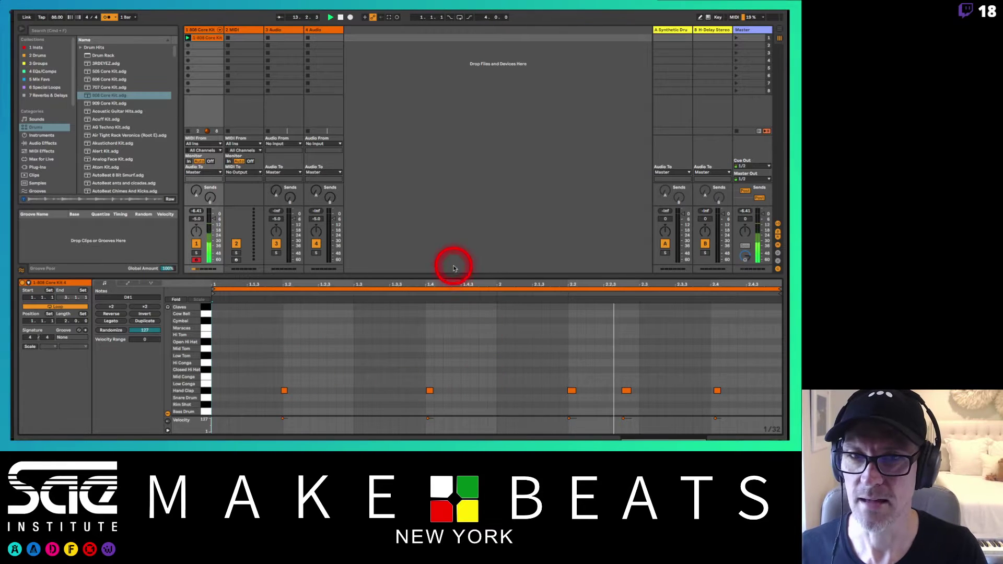
Overdub snare drum hits onto the hand clap clip and quantize all of its notes
left_click(397, 19)
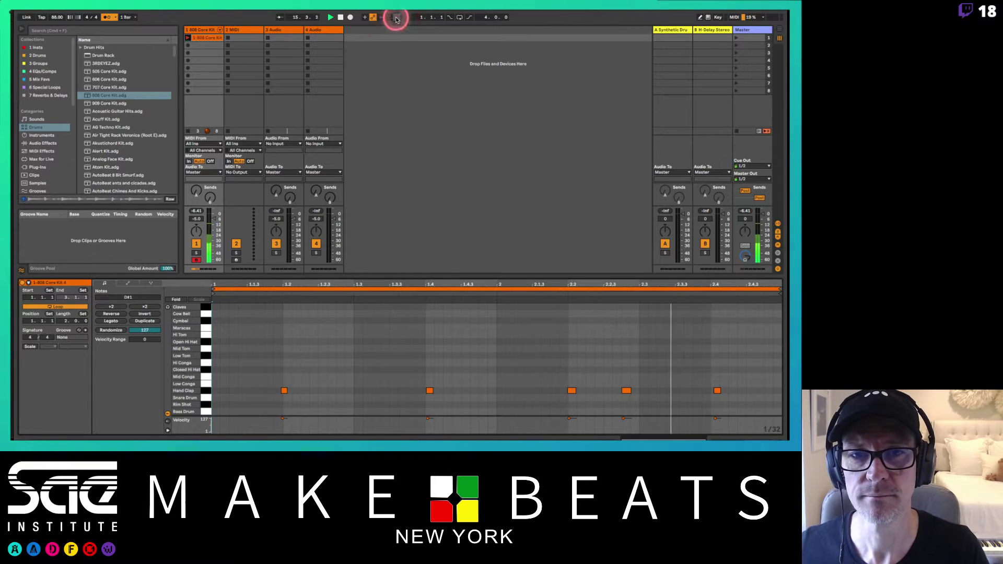
left_click(397, 19)
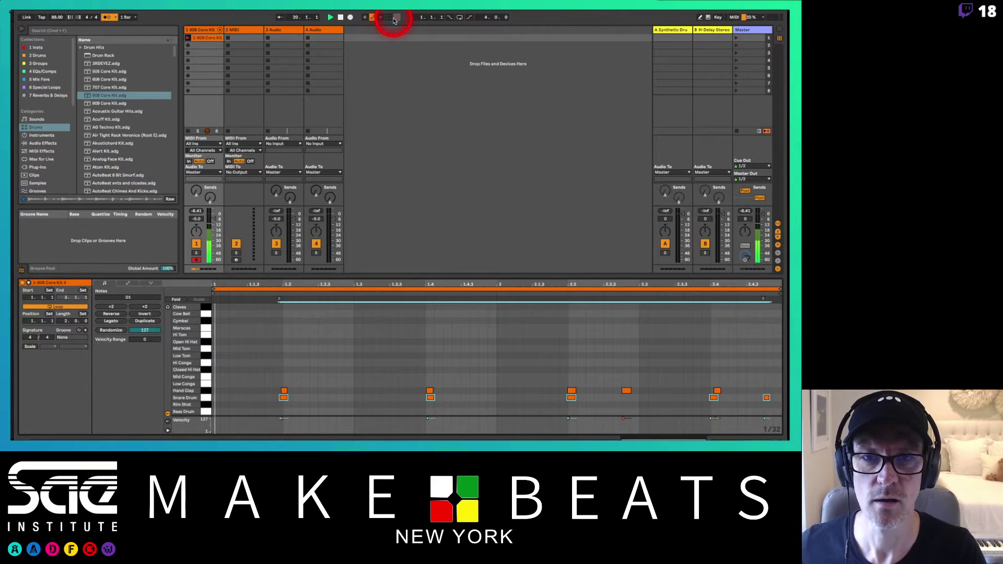
left_click(417, 331)
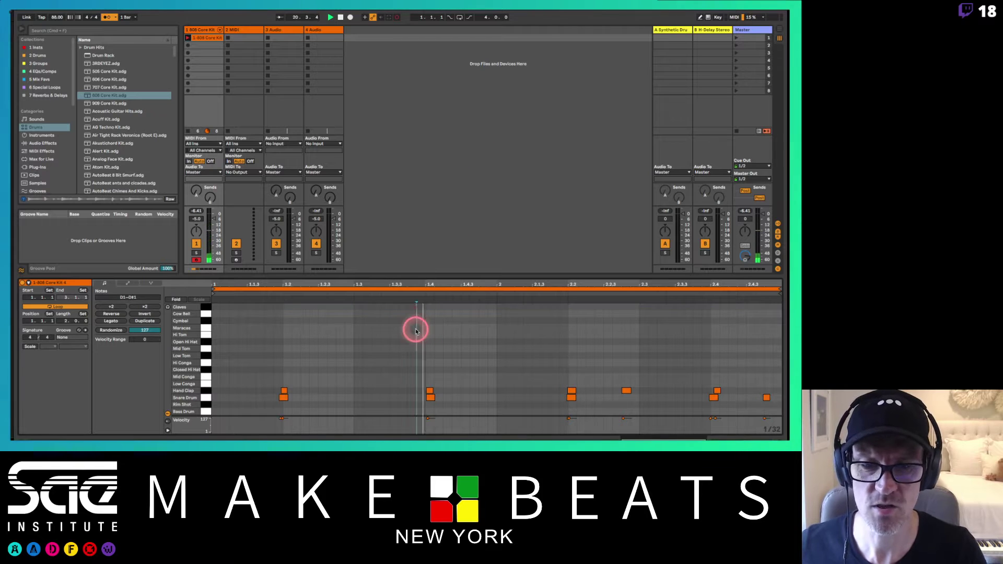
key("super+a")
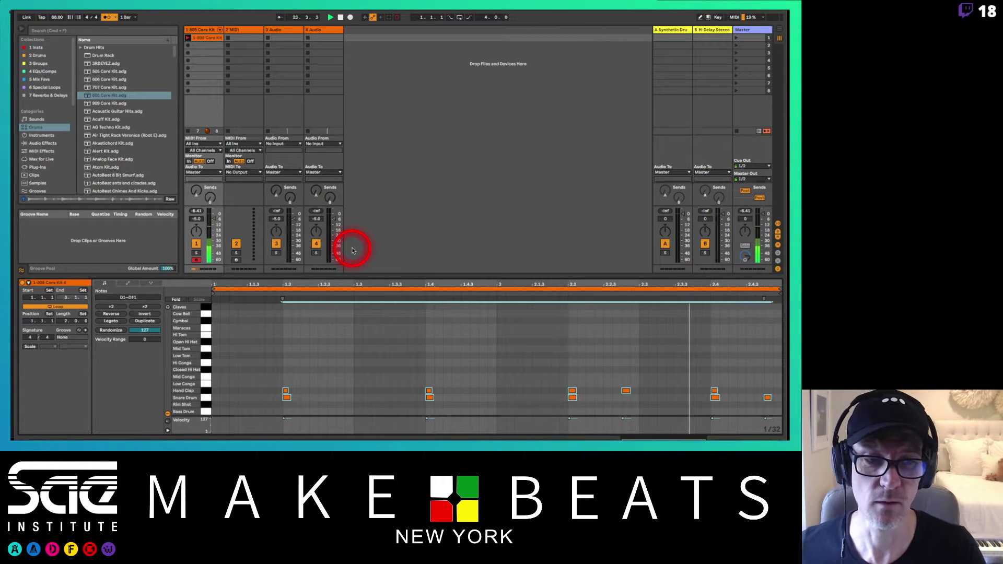
Overdub bass drum hits near 1.1, 1.1.3, 1.3.3, 2.1, 2.1.3 and 2.3.3 in the clip
key("a")
key("a")
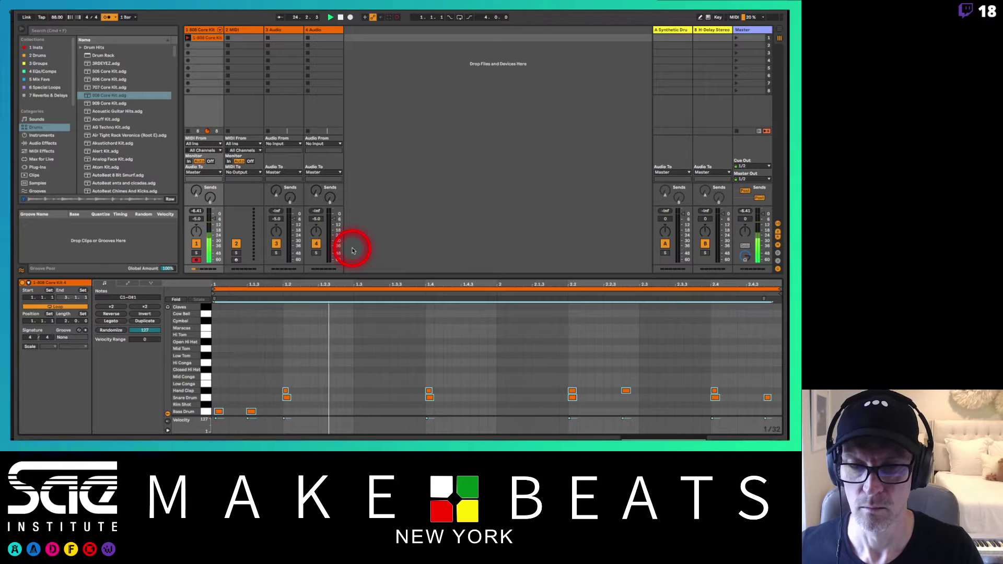
key("a")
key("a")
key("a")
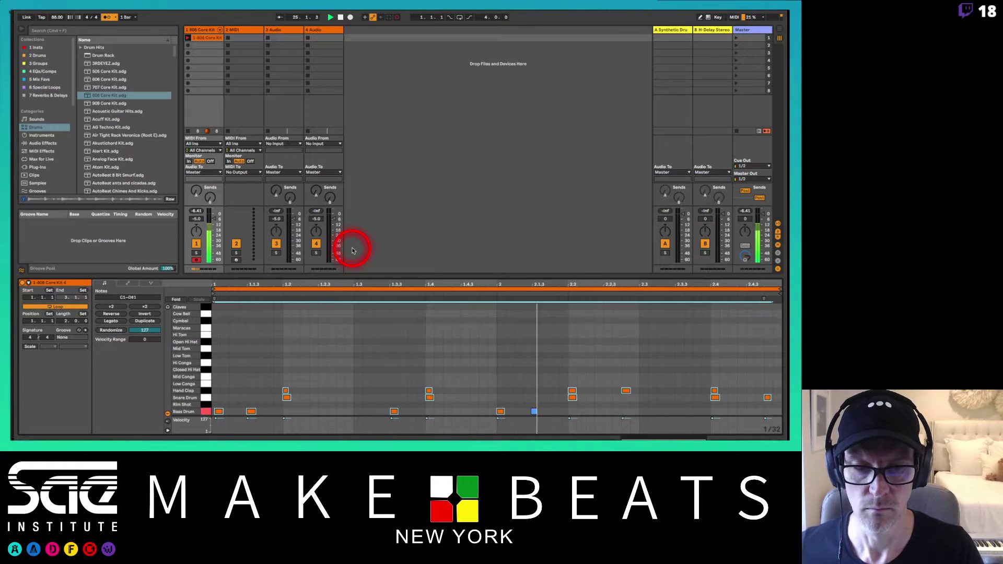
key("a")
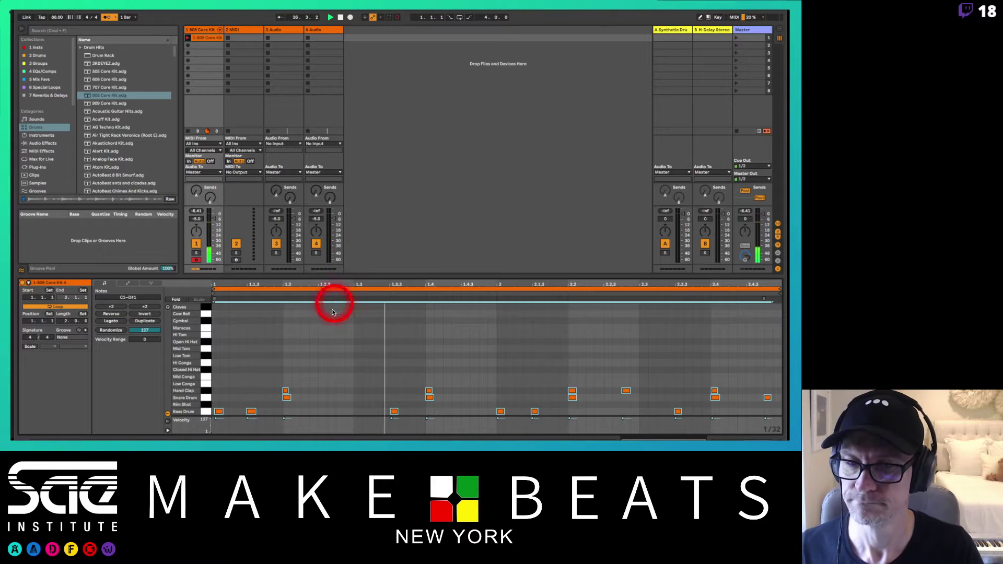
Select all the Bass Drum notes in the clip and quantize them
left_click(331, 326)
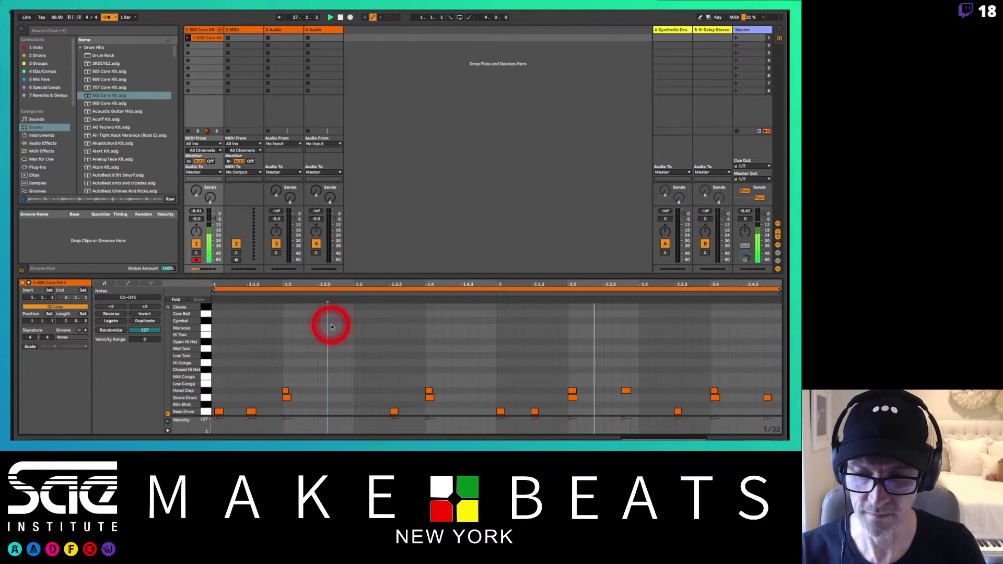
left_click(202, 413)
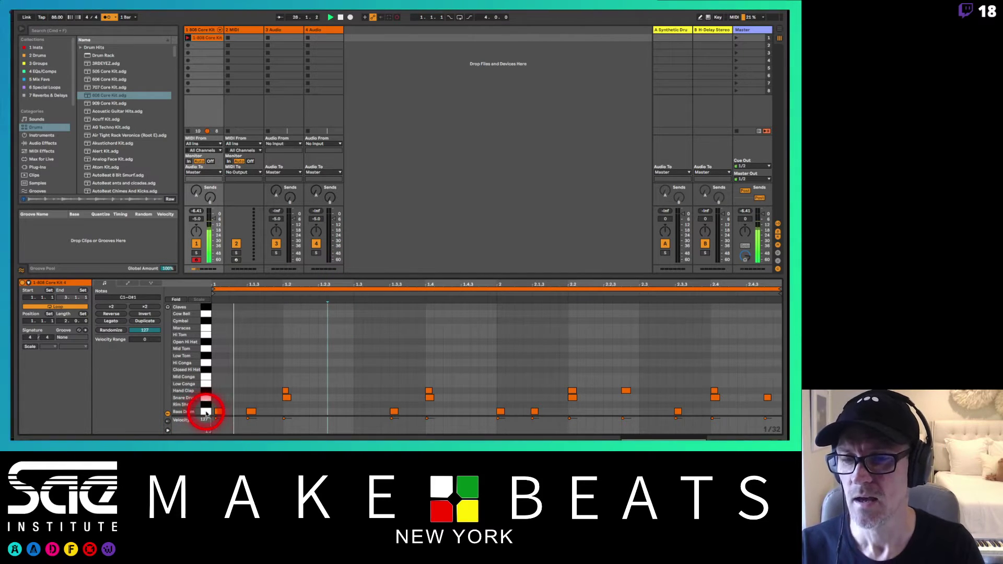
left_click(205, 413)
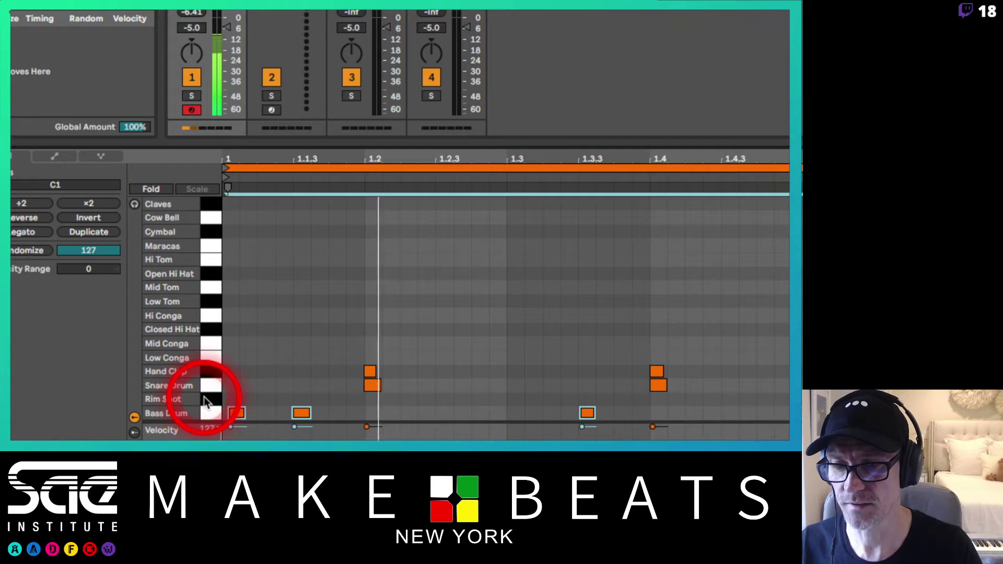
left_click(209, 372)
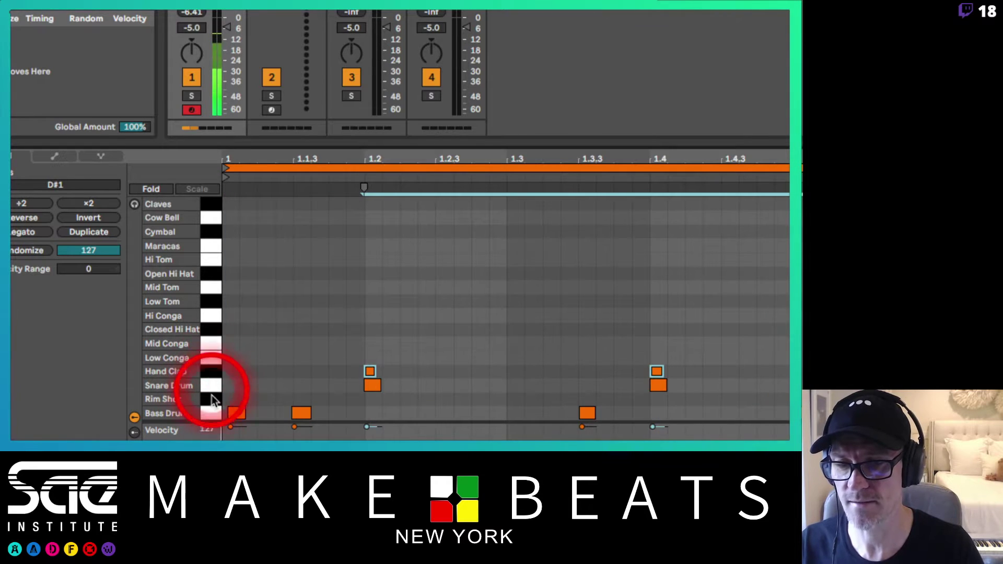
left_click(211, 414)
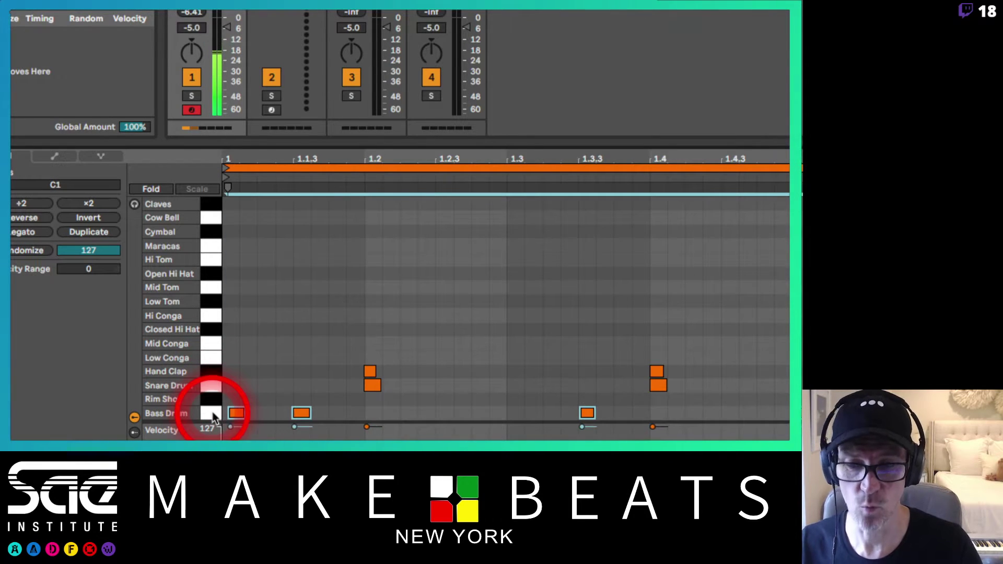
key("space")
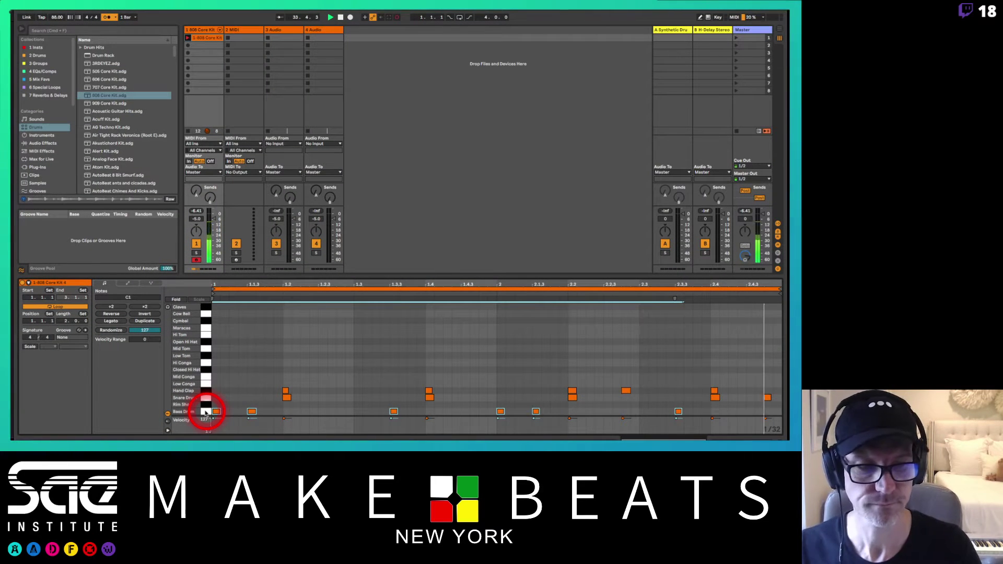
Overdub steady eighth-note closed hi-hats across both bars, select the Closed Hi Hat notes, and quantize them
left_click(208, 351)
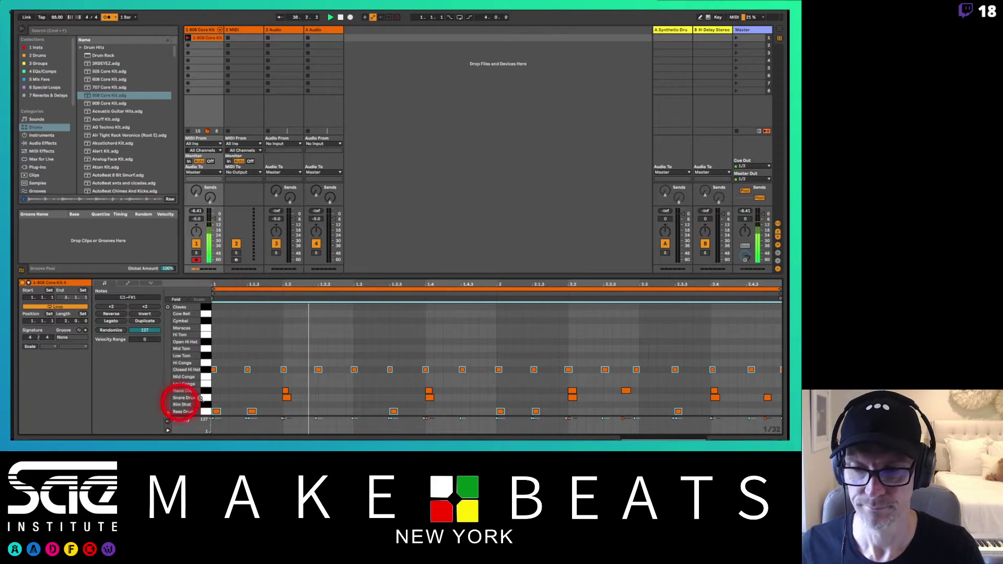
left_click_drag(207, 366, 205, 370)
key("super+u")
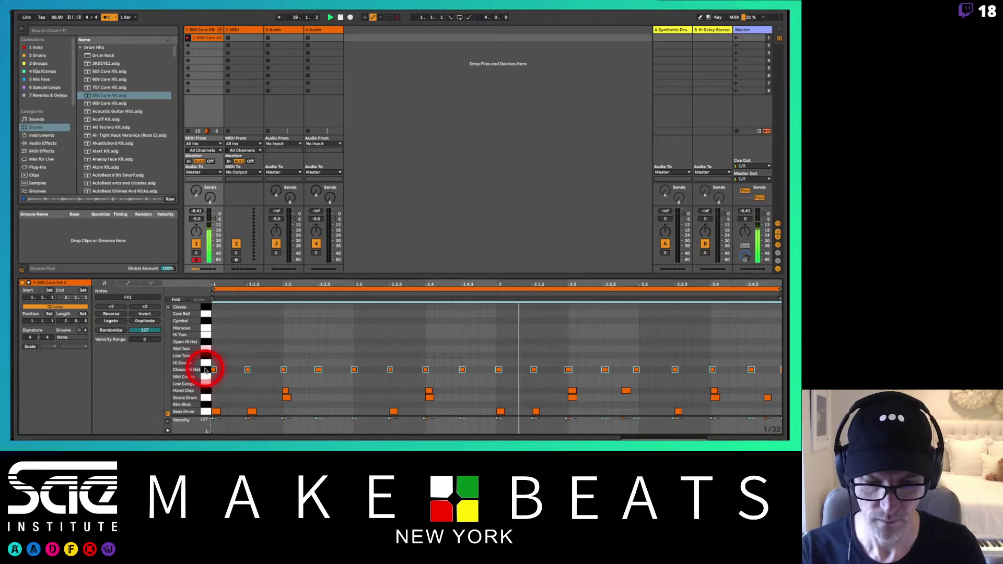
Delete the stray closed hi-hat note at the very end of the loop and stop overdubbing
left_click(775, 382)
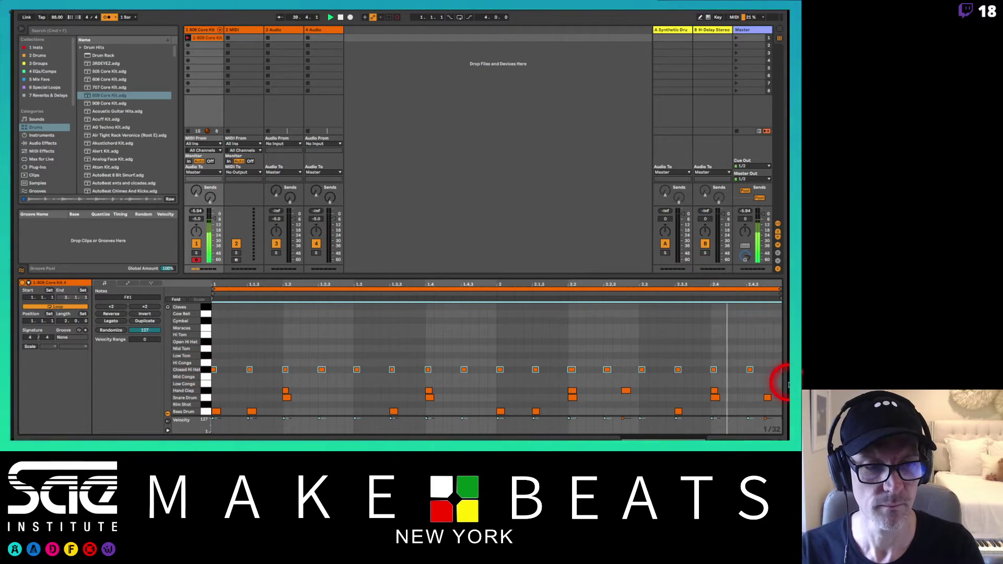
left_click(779, 374)
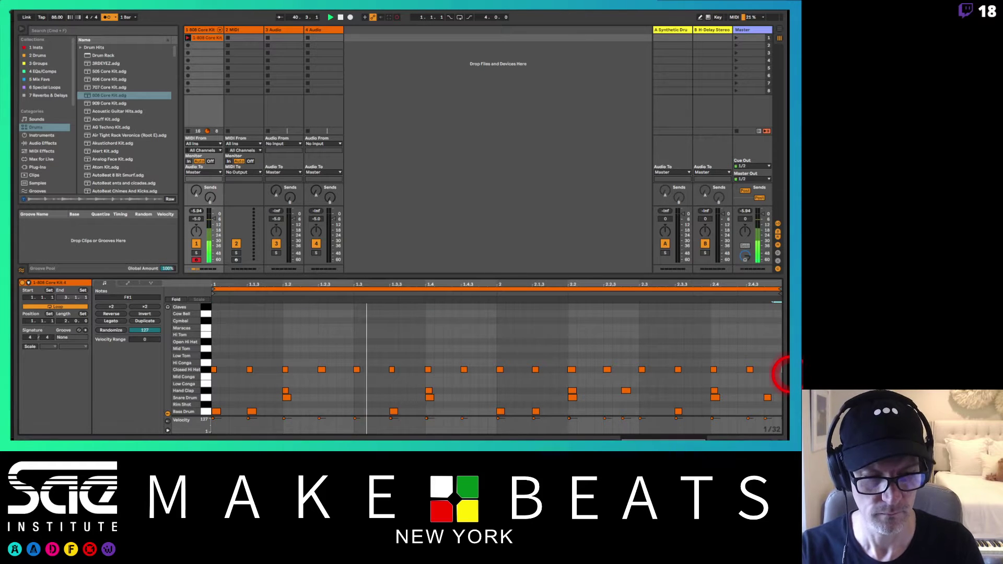
left_click_drag(541, 383, 534, 364)
left_click(445, 188)
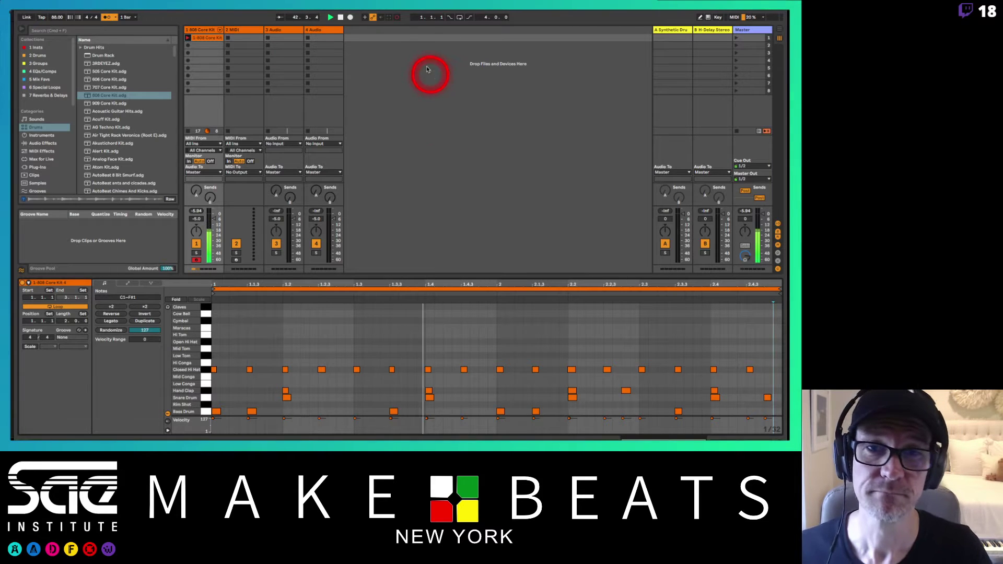
left_click(397, 18)
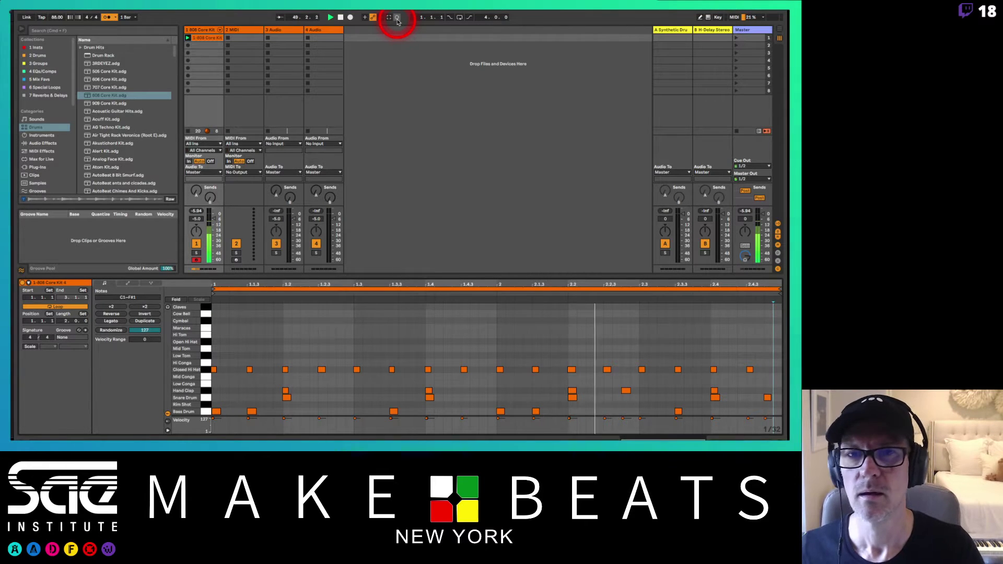
Overdub claves on every beat of the two-bar clip and quantize the Claves notes
left_click(398, 18)
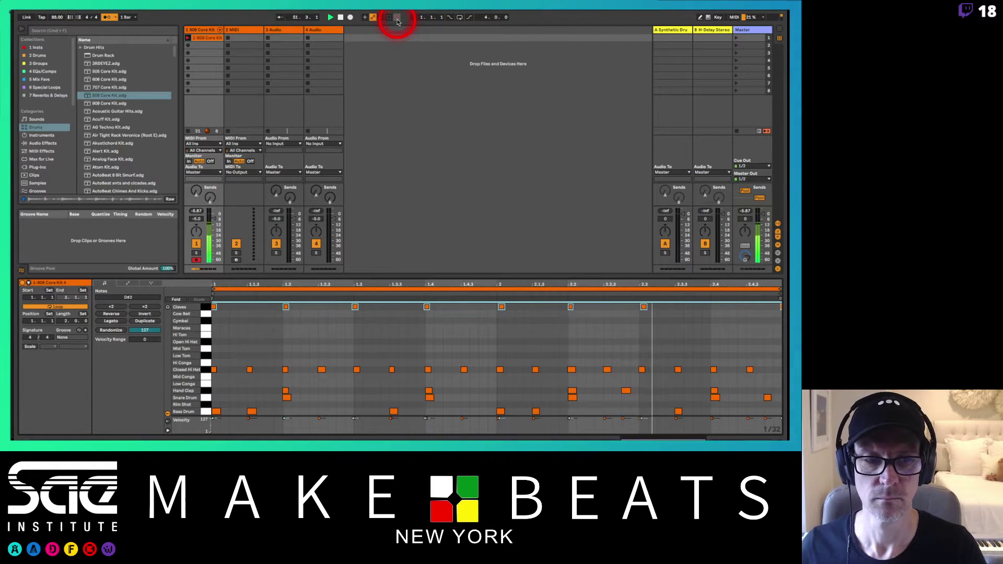
left_click(365, 359)
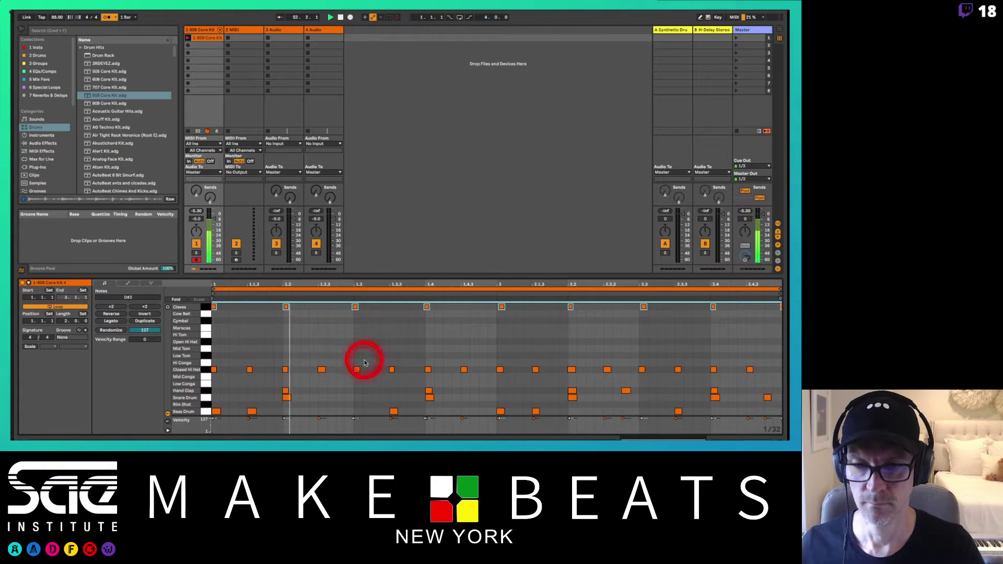
left_click(333, 309)
left_click(204, 307)
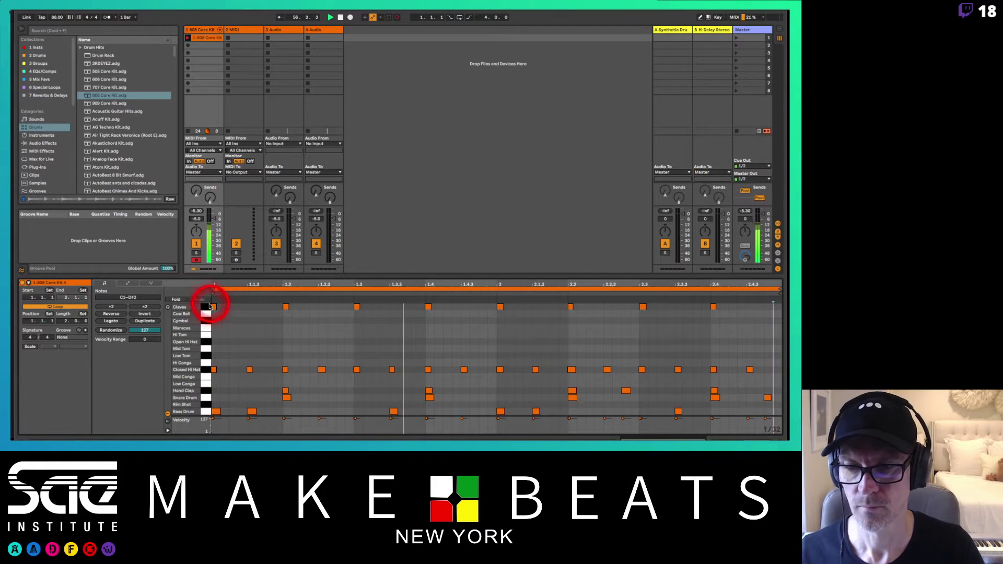
Overdub two Rim Shot hits into the two-bar drum clip, one in each bar, and stop overdubbing
left_click(276, 307)
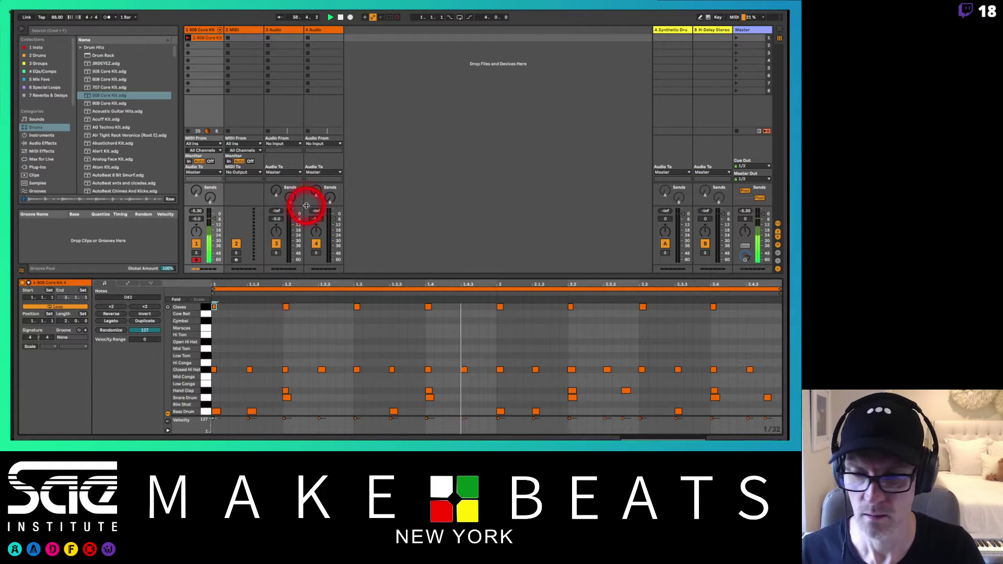
left_click(395, 19)
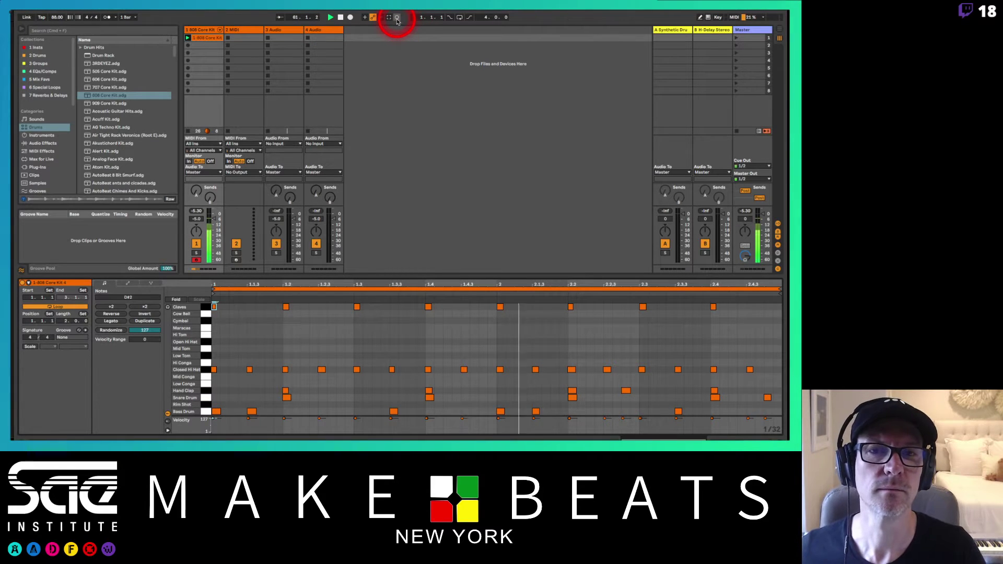
left_click(397, 19)
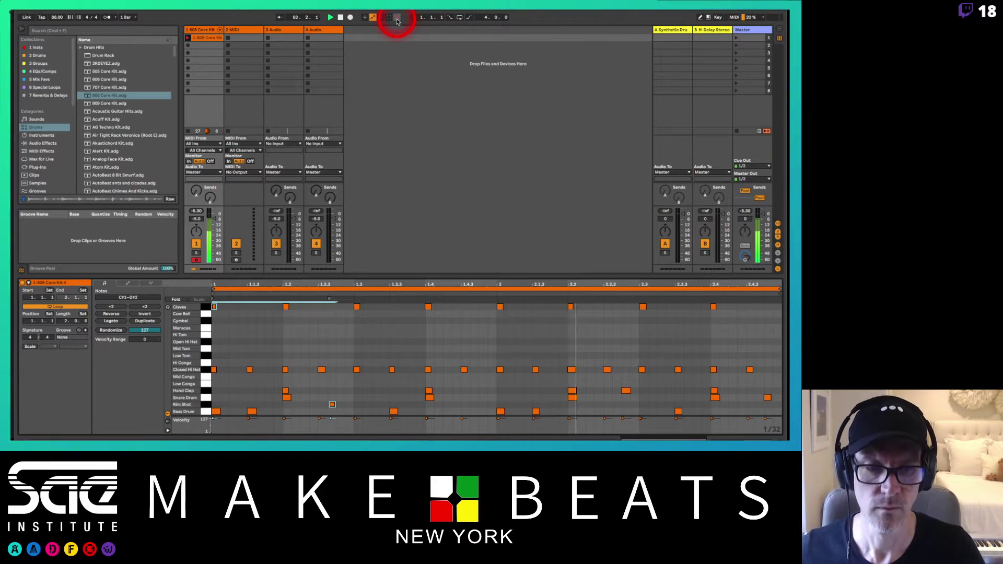
left_click(397, 20)
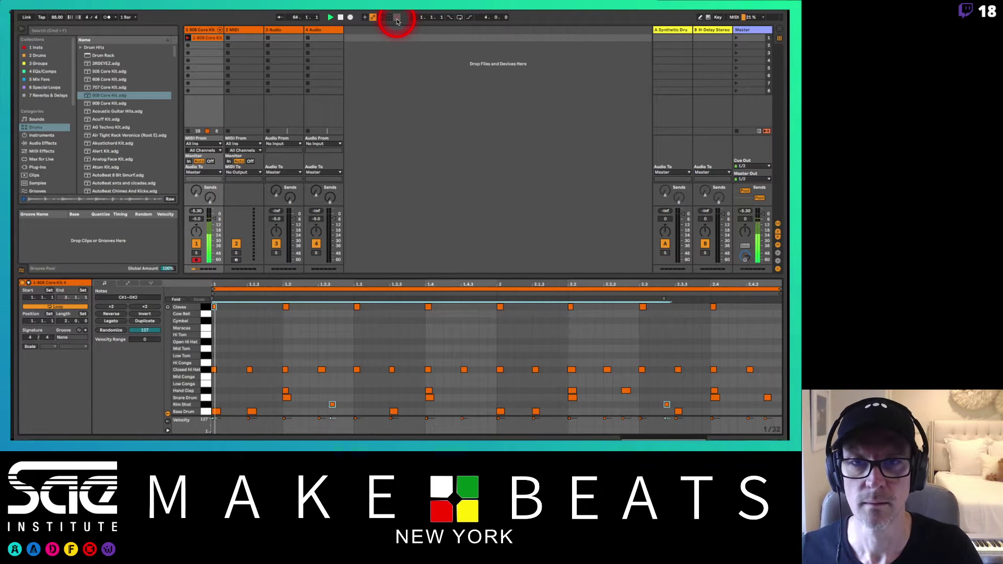
Select all the Rim Shot notes in the drum clip and quantize them
left_click(336, 284)
left_click(211, 426)
left_click(207, 399)
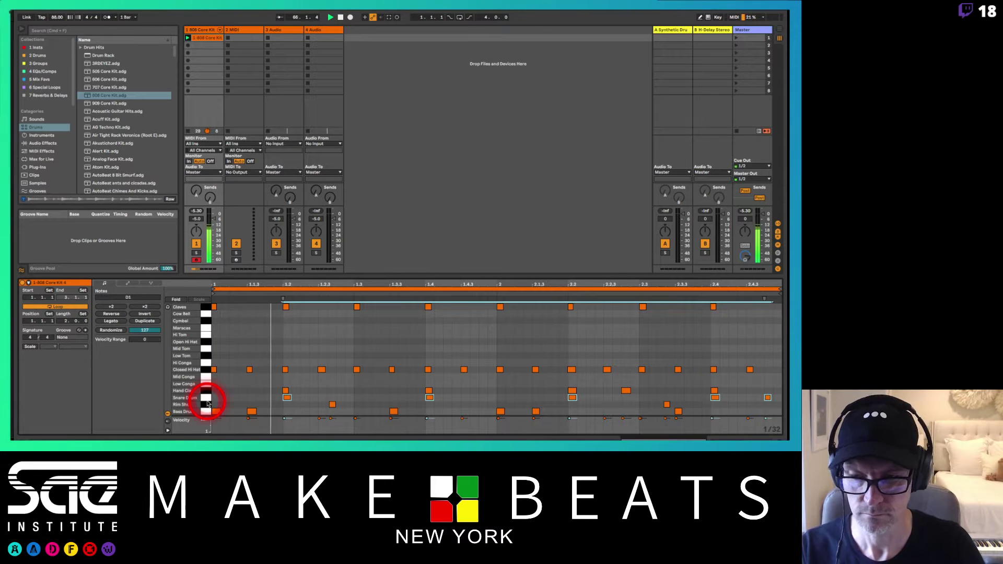
left_click(203, 406)
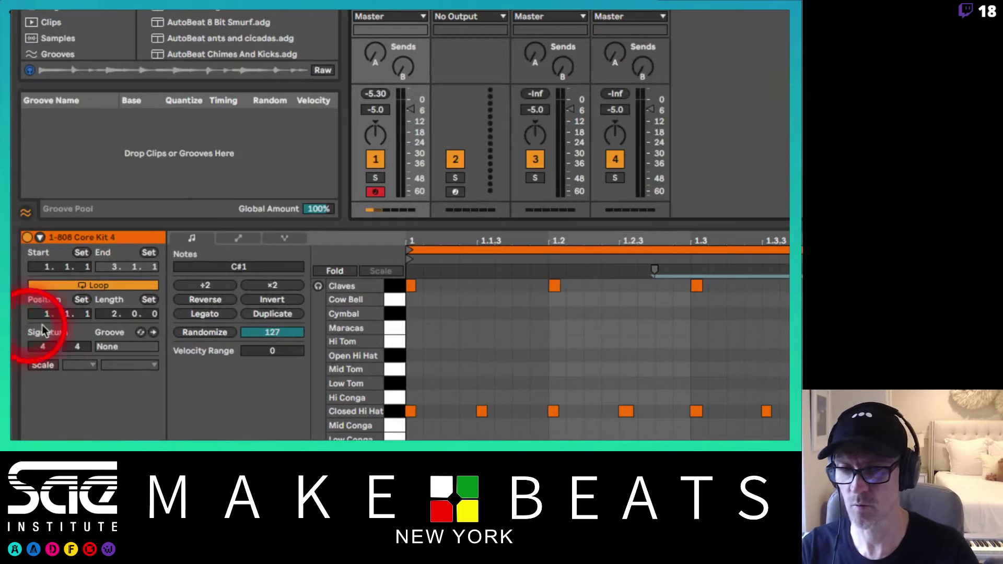
Try shortening the drum clip's loop length to 1 bar and extending it to 8 bars
mouse_move(414, 258)
left_mouse_down()
mouse_move(537, 265)
mouse_move(408, 268)
left_mouse_up()
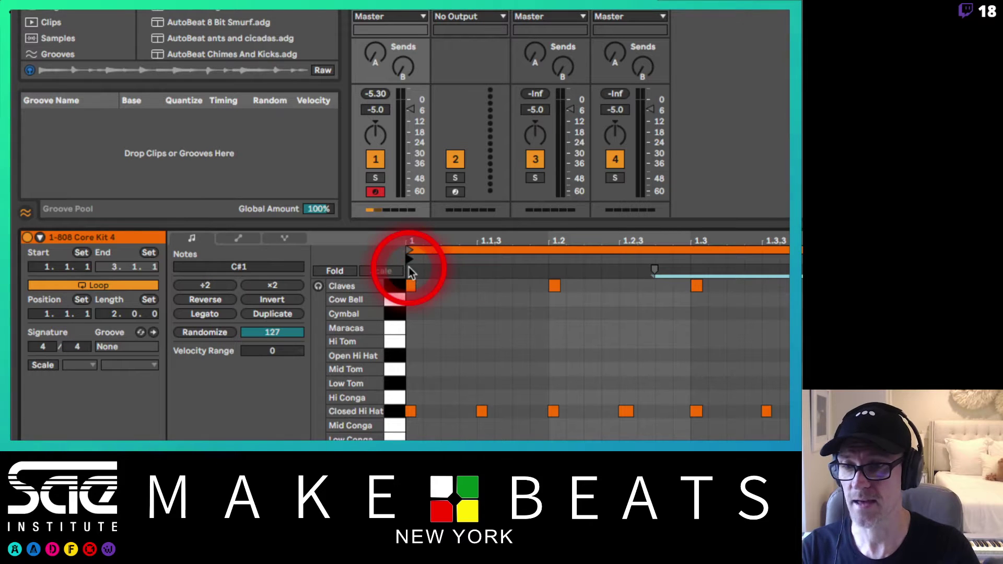
left_click(154, 334)
left_click(123, 312)
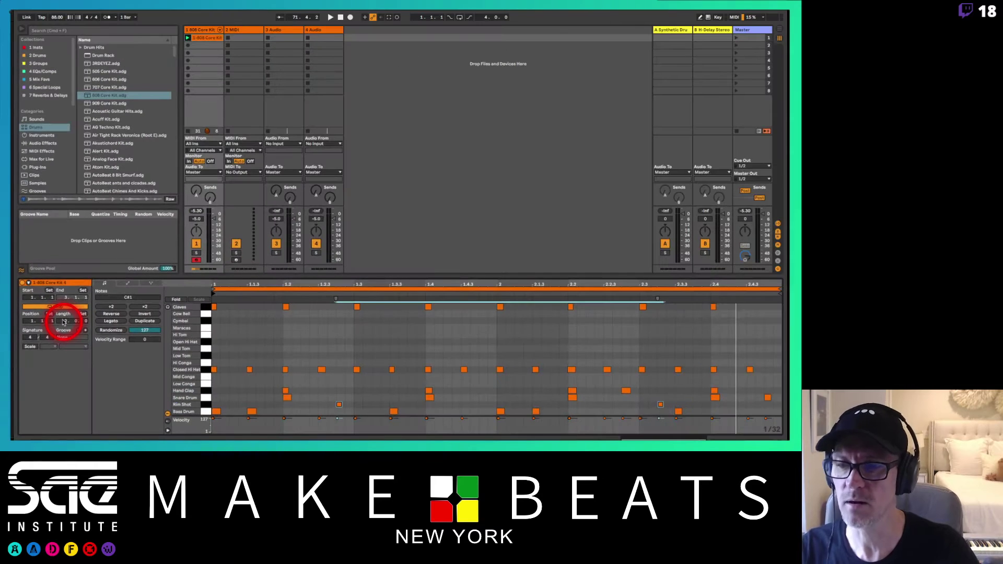
left_click(64, 322)
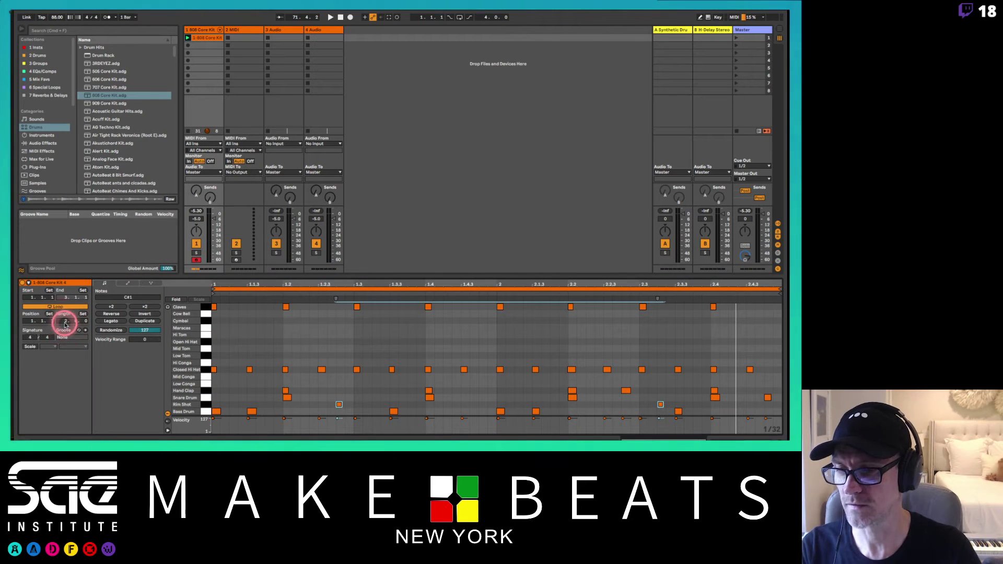
left_click_drag(66, 325, 66, 322)
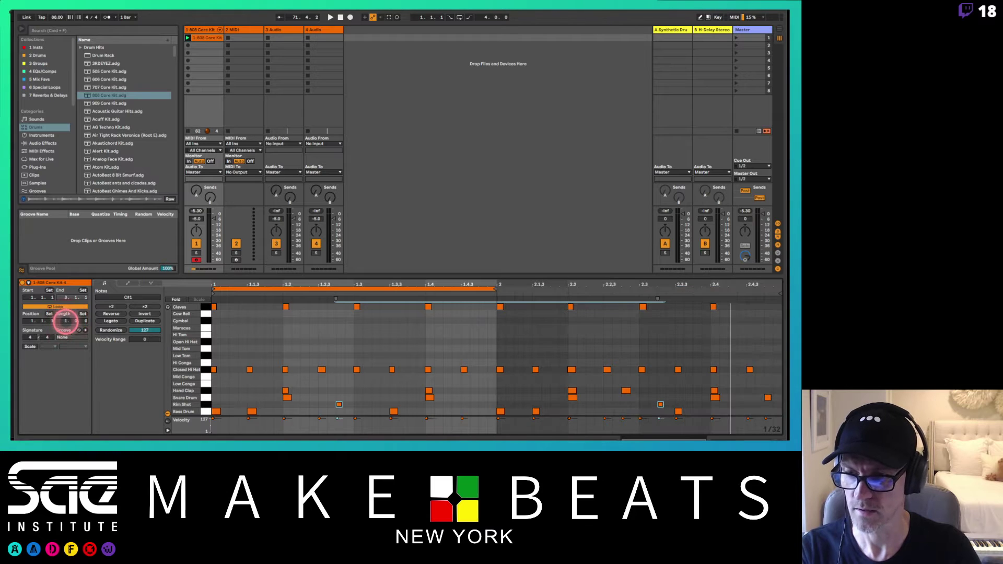
left_click(66, 324)
left_click(66, 323)
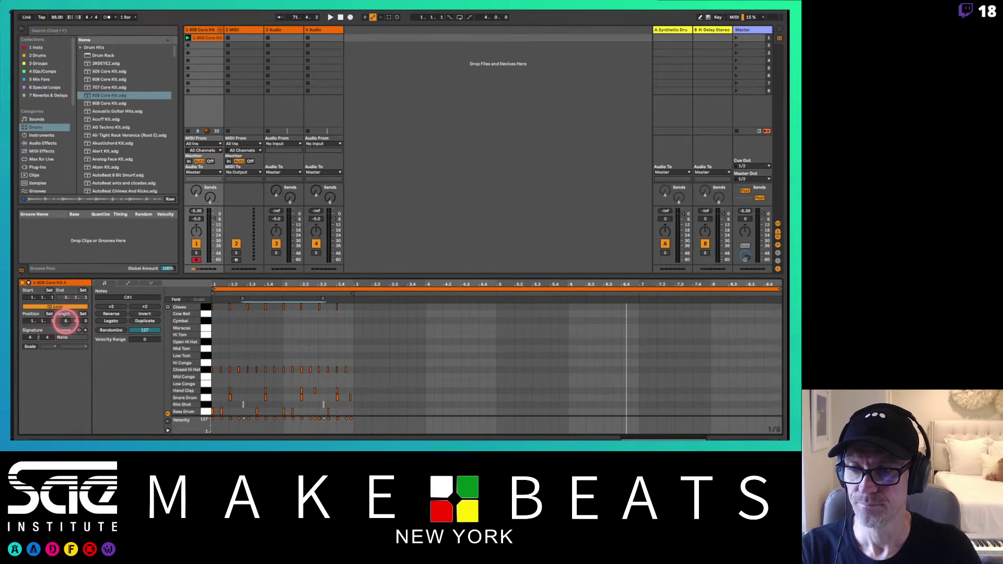
Audition the drum clip with loop lengths of 1 and 4 bars, restore the length to 2 bars, and stop playback
key("space")
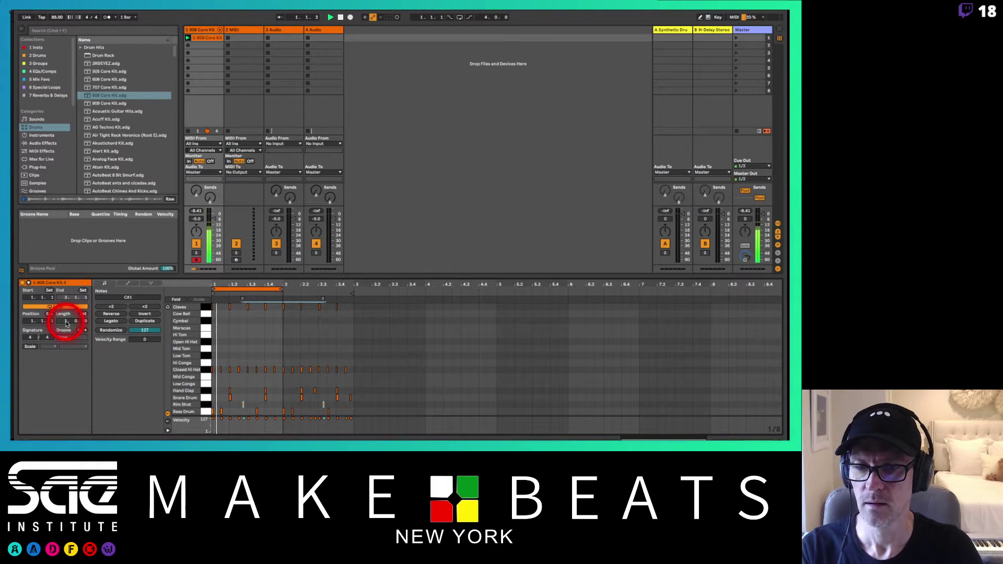
double_click(236, 285)
left_click(237, 284)
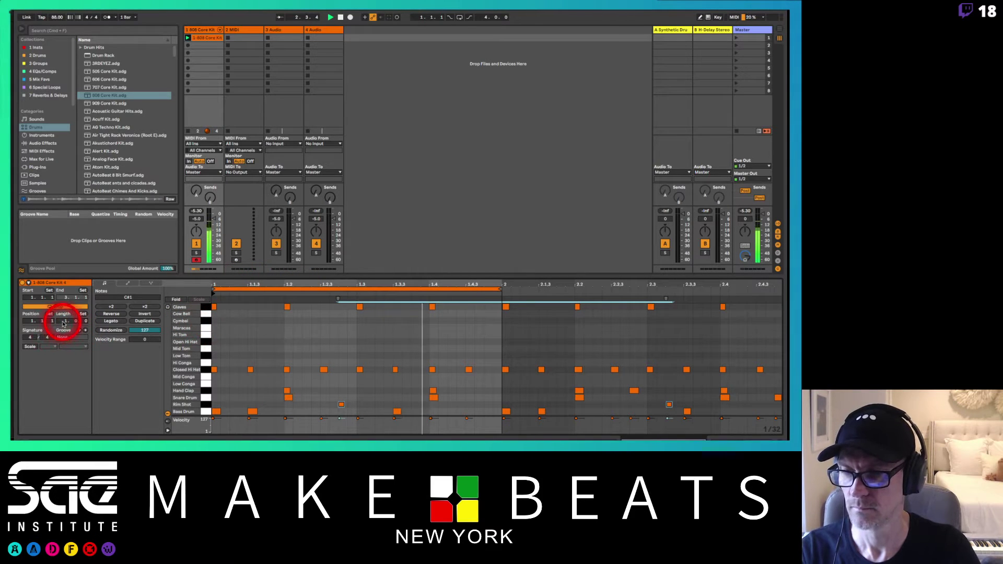
left_click_drag(63, 324, 63, 321)
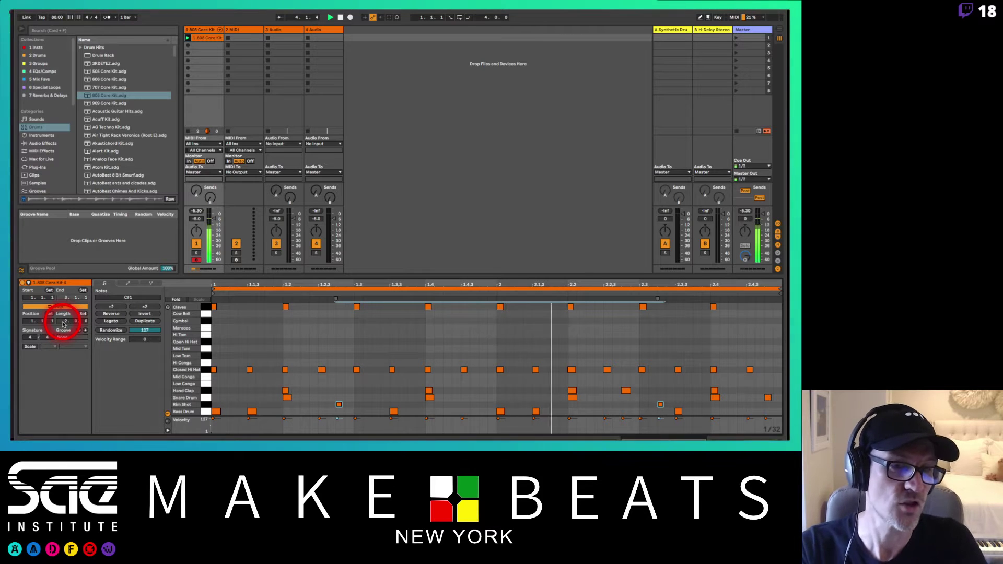
left_click_drag(63, 324, 63, 322)
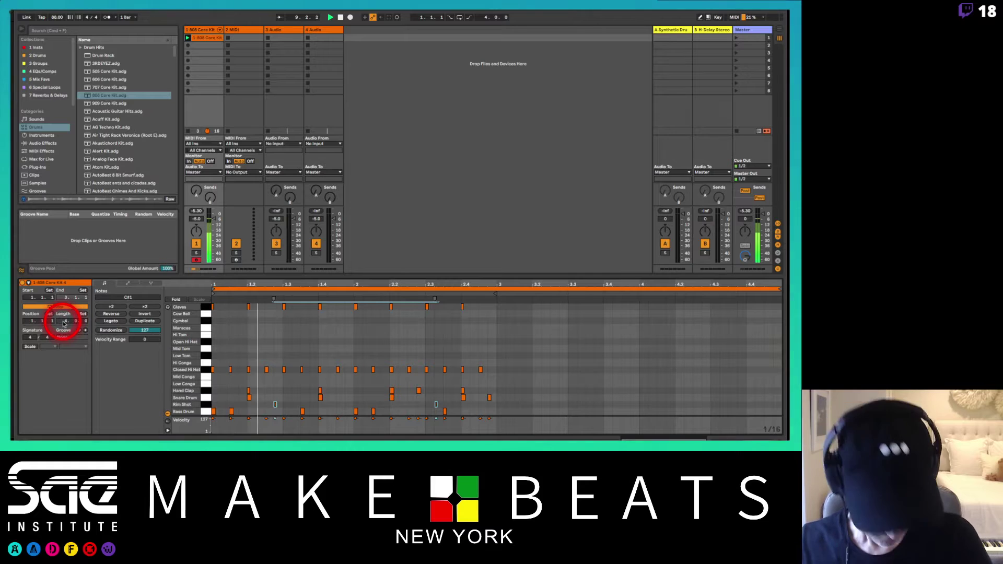
key("Return")
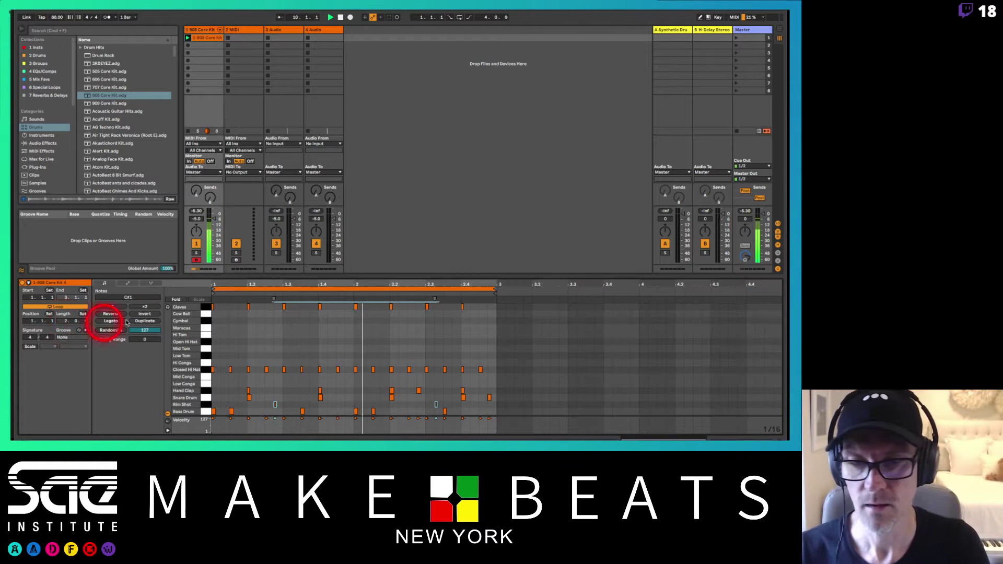
double_click(291, 283)
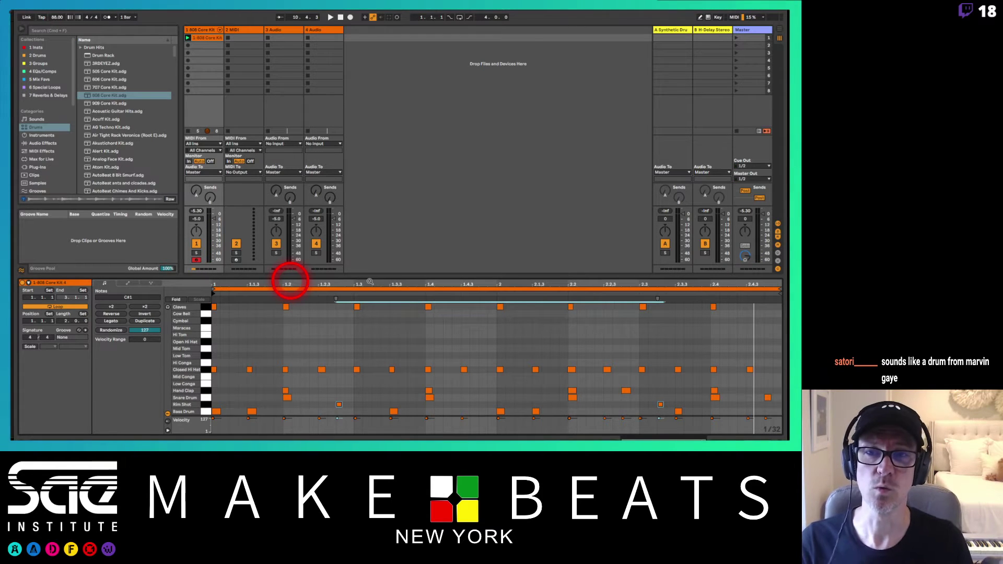
Browse the Mallets sounds, preview several presets, and load ABS Pipe Percussion onto the second MIDI track
left_click(244, 31)
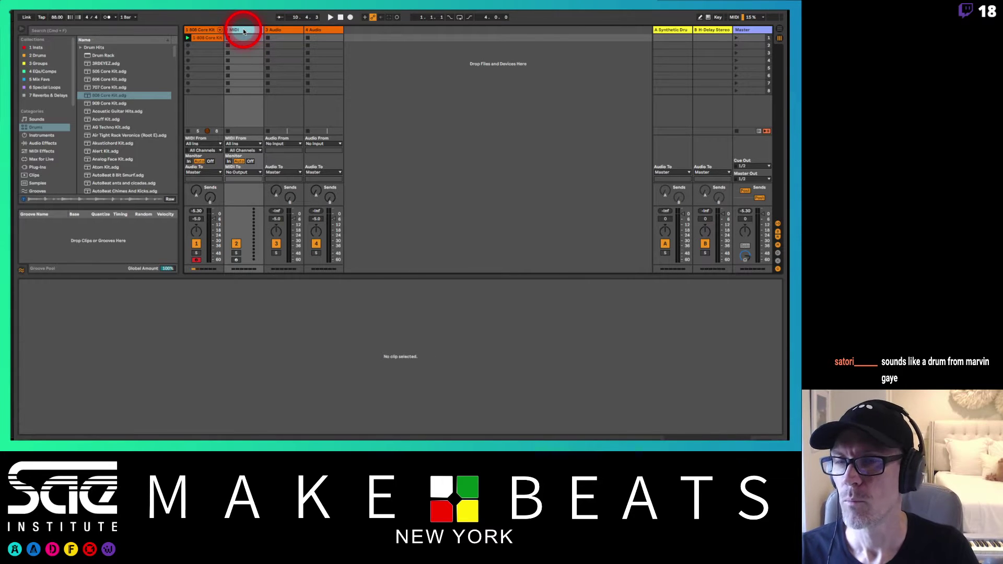
left_click(36, 119)
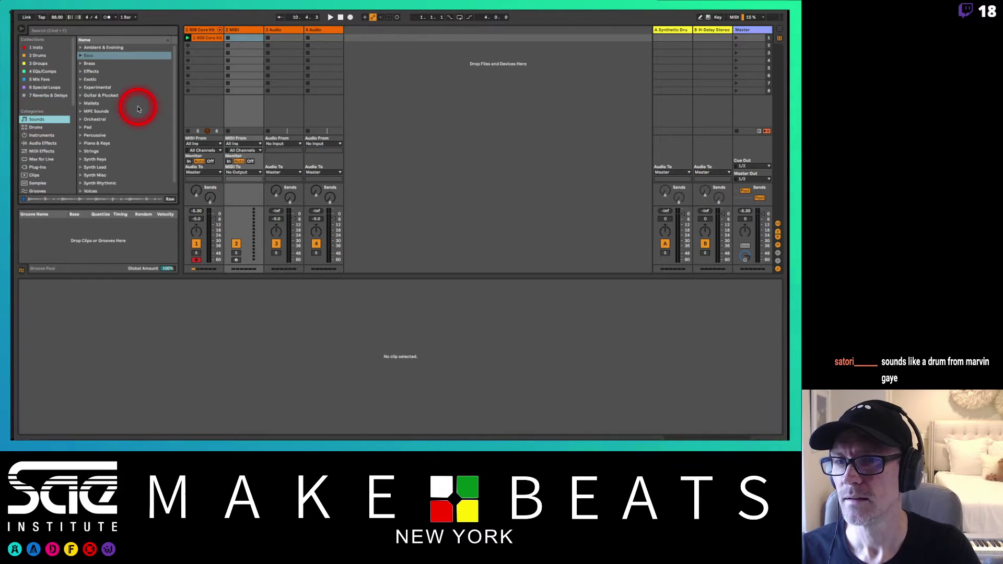
left_click(81, 103)
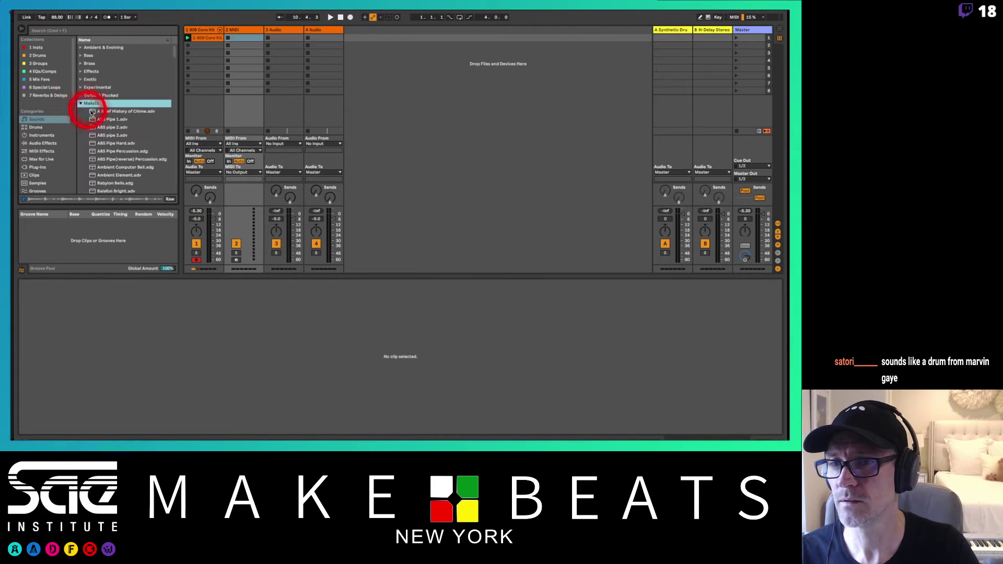
left_click(94, 112)
key("Down")
key("Down")
key("Down")
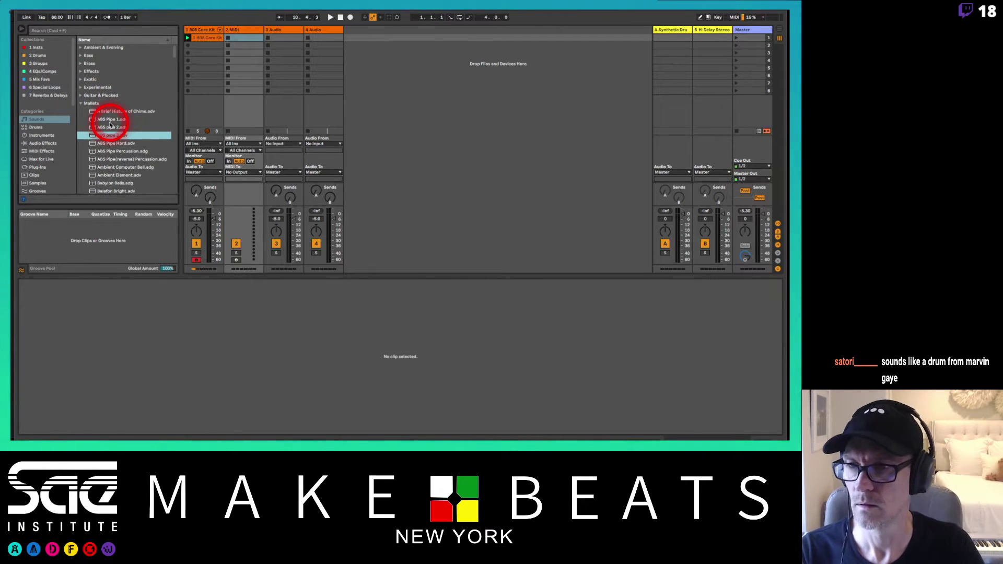
key("Down")
key("Down")
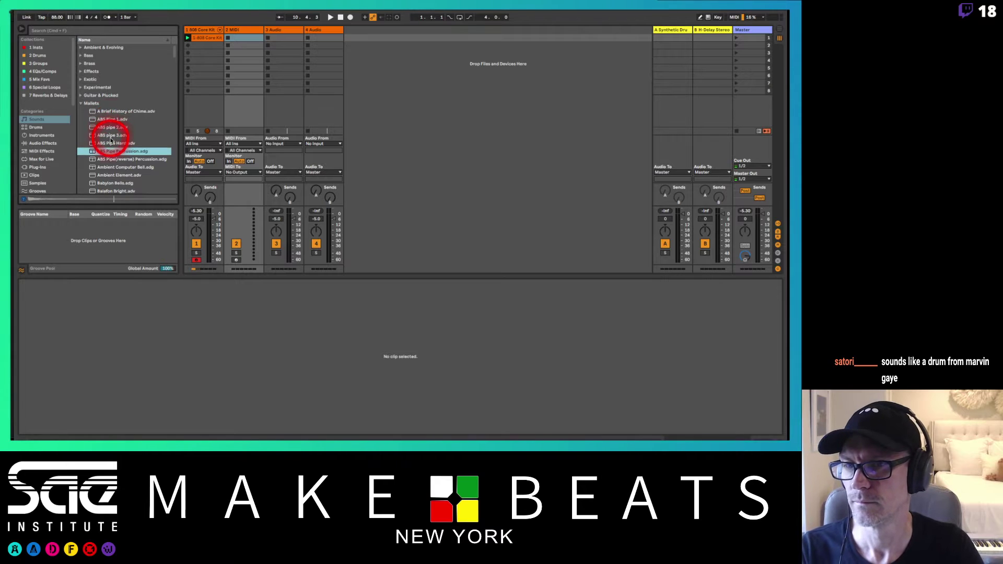
left_click_drag(107, 151, 246, 38)
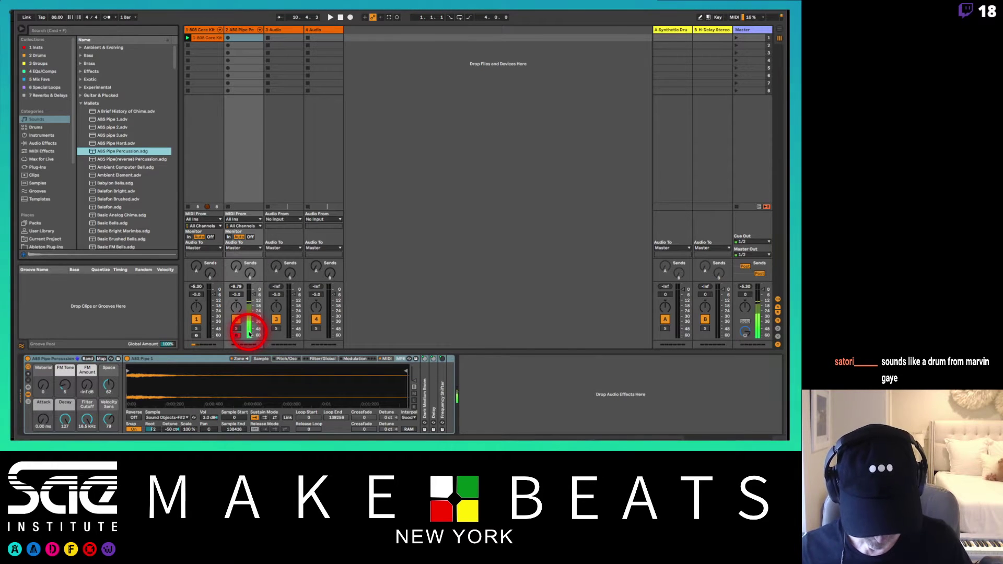
Record a one-bar ABS Pipe Percussion melody into the track's first clip slot over the playing drum loop, replacing the first take
left_click(228, 42)
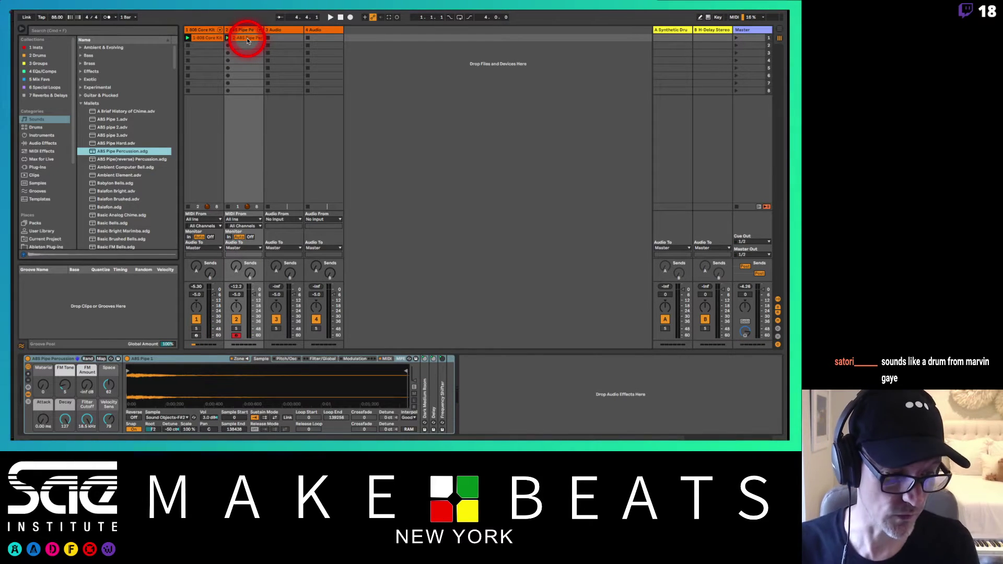
key("space")
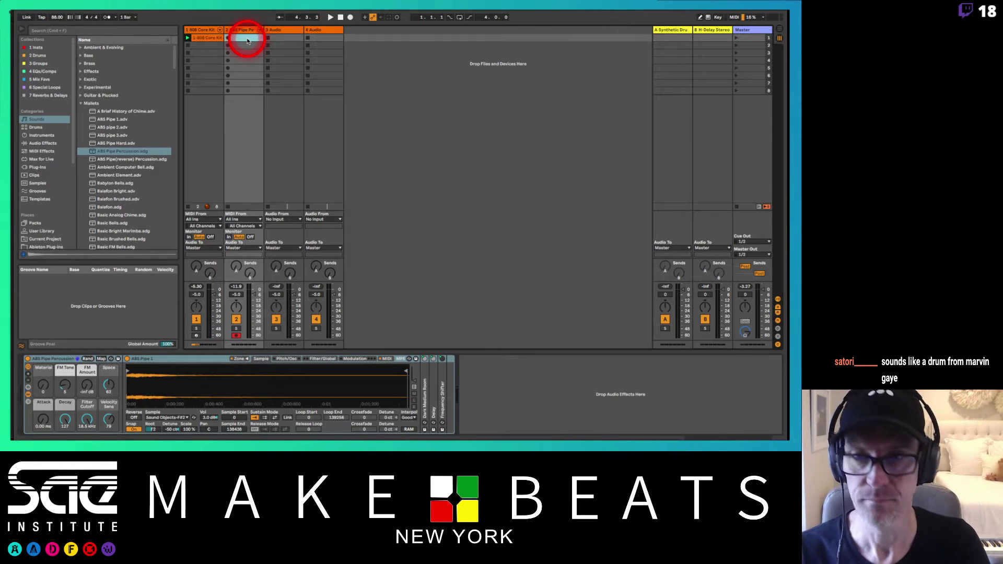
left_click(217, 38)
left_click_drag(216, 38, 230, 38)
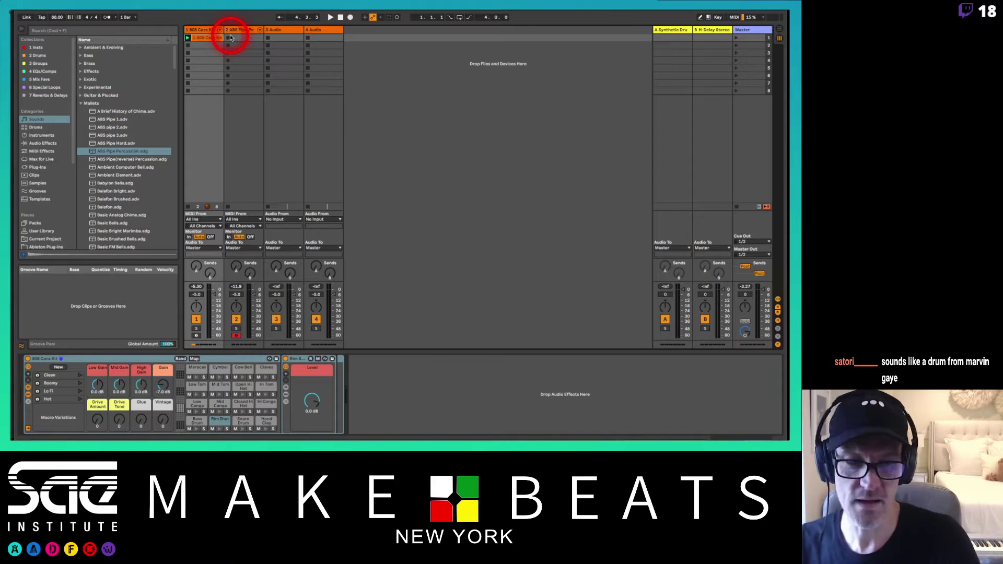
mouse_move(231, 38)
left_mouse_down()
mouse_move(203, 42)
mouse_move(254, 41)
mouse_move(201, 40)
mouse_move(233, 43)
left_mouse_up()
key("space")
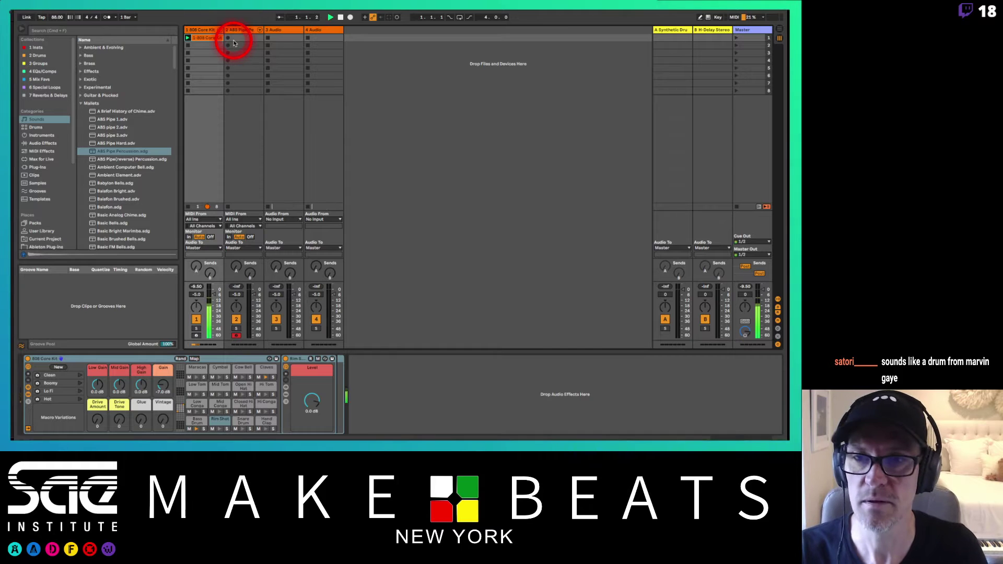
left_click_drag(234, 43, 243, 36)
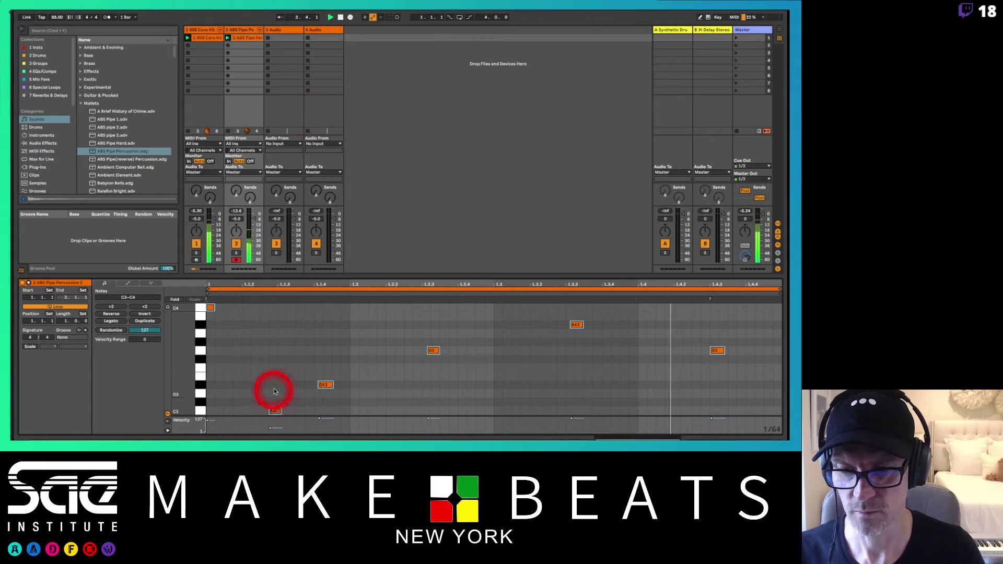
Move the C3 note slightly later to 1.1.3 and the D#3 note slightly earlier to 1.1.4 in the pipe clip
left_click_drag(274, 392, 276, 410)
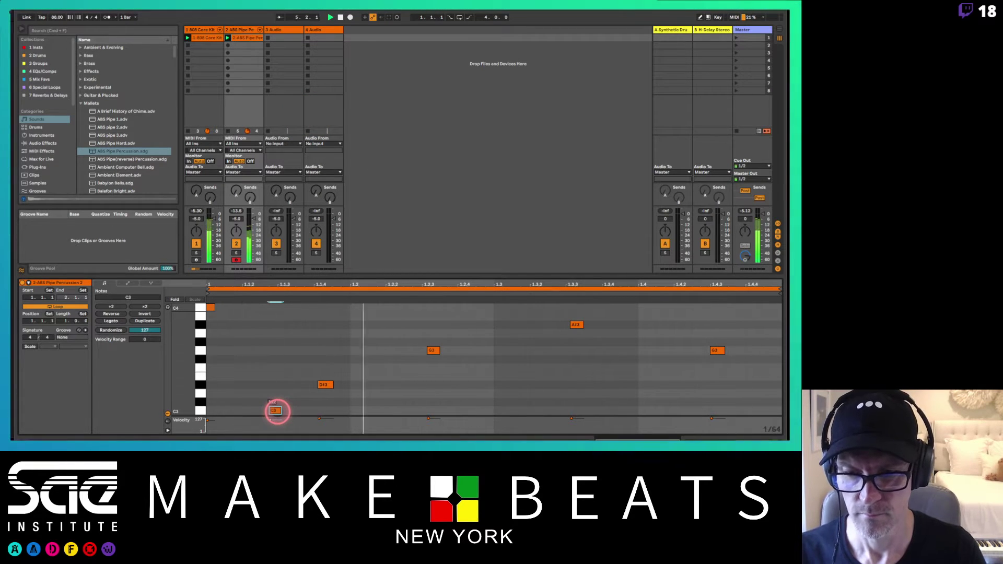
left_click(277, 412)
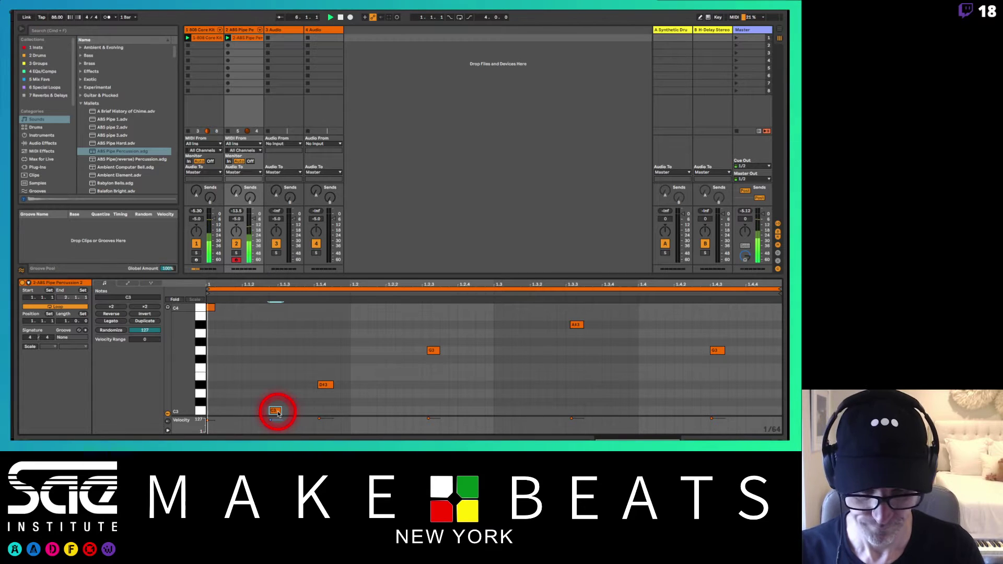
key("Right")
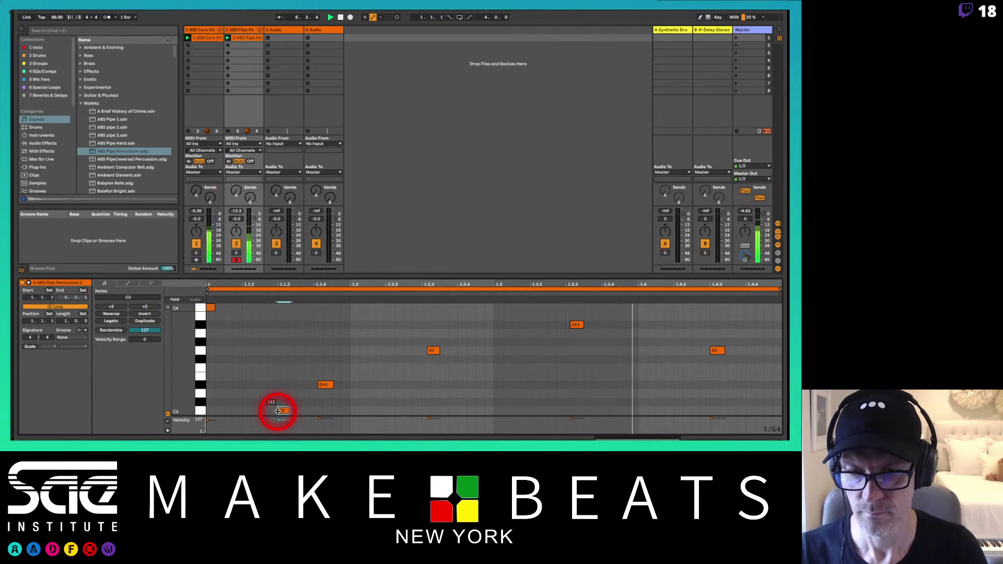
left_click(324, 385)
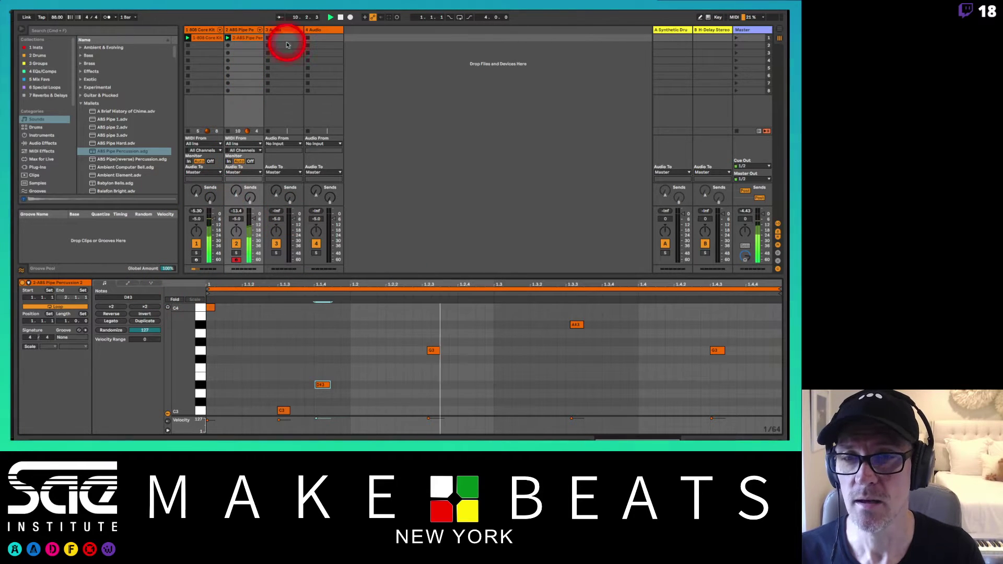
Select the 808 Core Kit clip and examine its track's loop position display
left_click(214, 40)
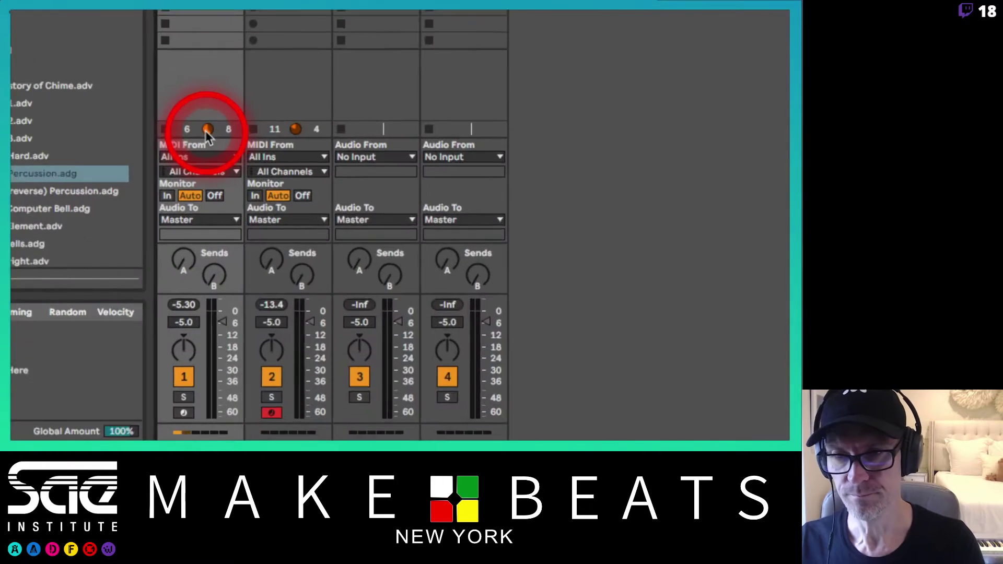
left_click_drag(205, 131, 219, 133)
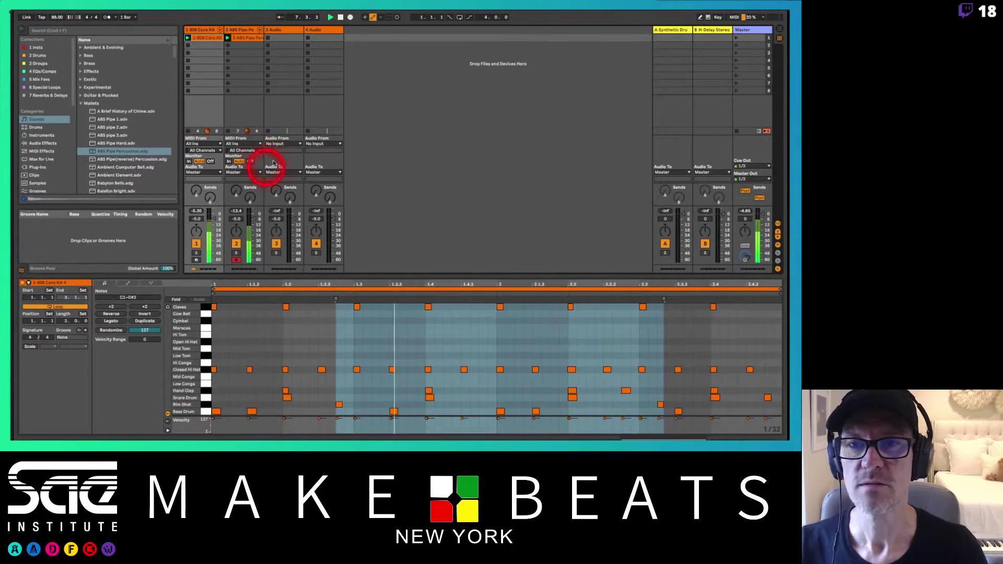
Insert a MIDI track right after the ABS Pipe Percussion track and delete the default Channel Stereo effect from it
left_click(287, 30)
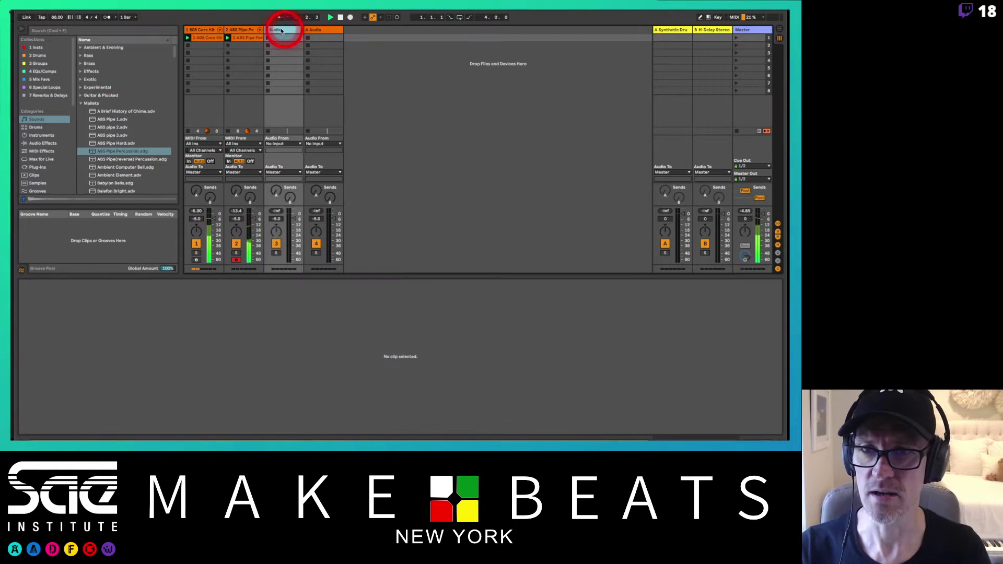
left_click(252, 31)
key("super+shift+t")
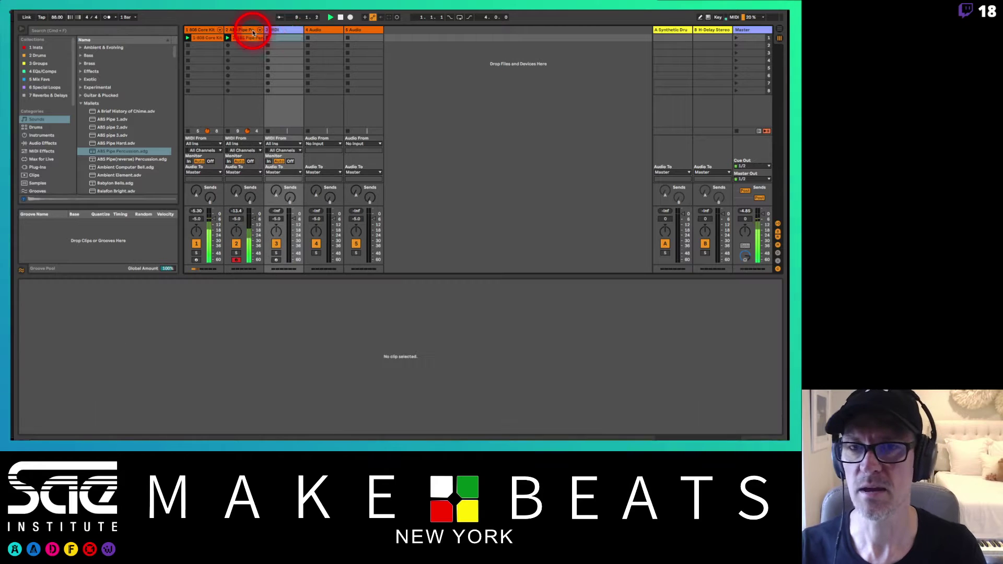
double_click(291, 30)
left_click(82, 359)
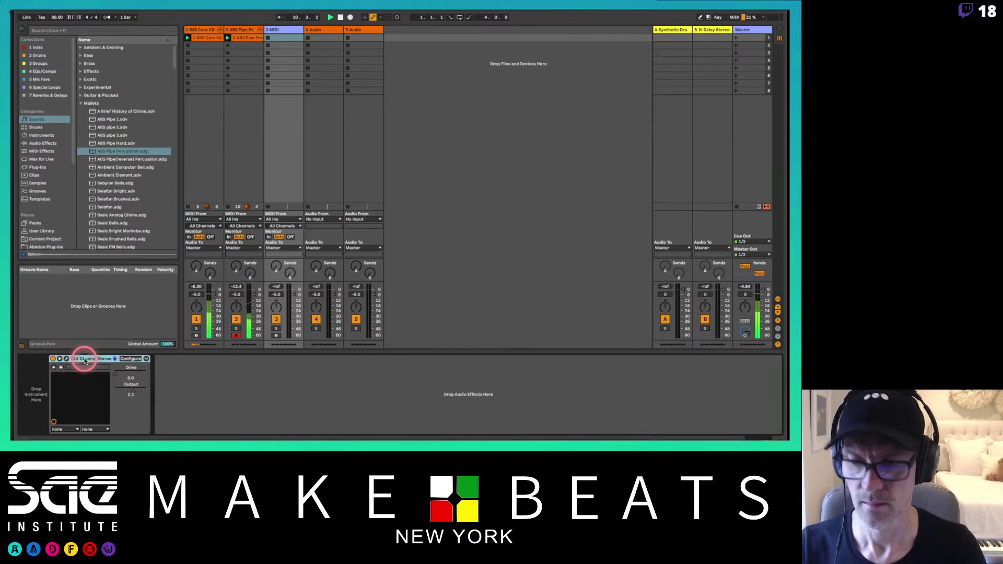
key("Delete")
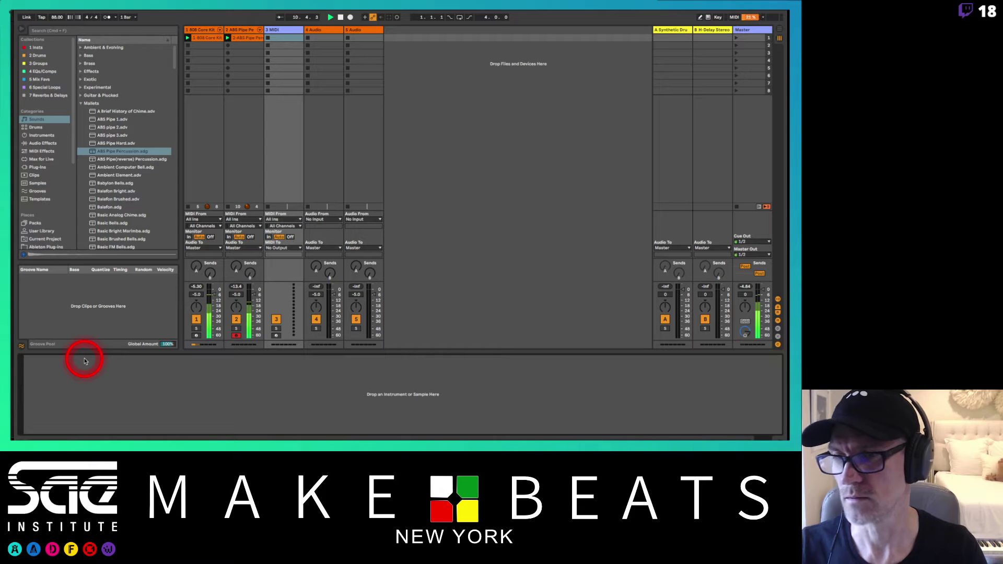
Browse the Piano & Keys sounds, preview several presets, and load E-Piano Dreamy onto the third MIDI track
left_click(81, 103)
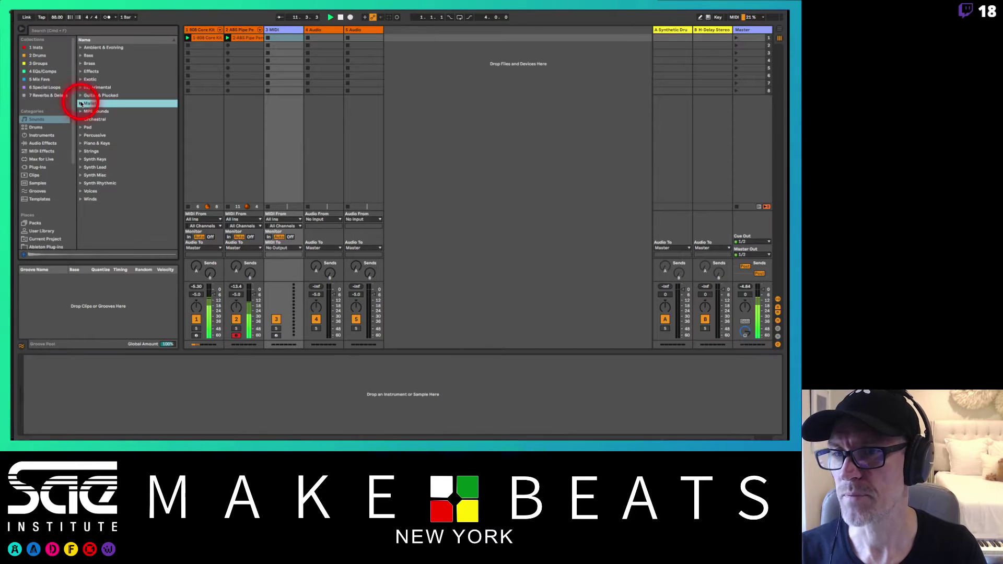
left_click(80, 144)
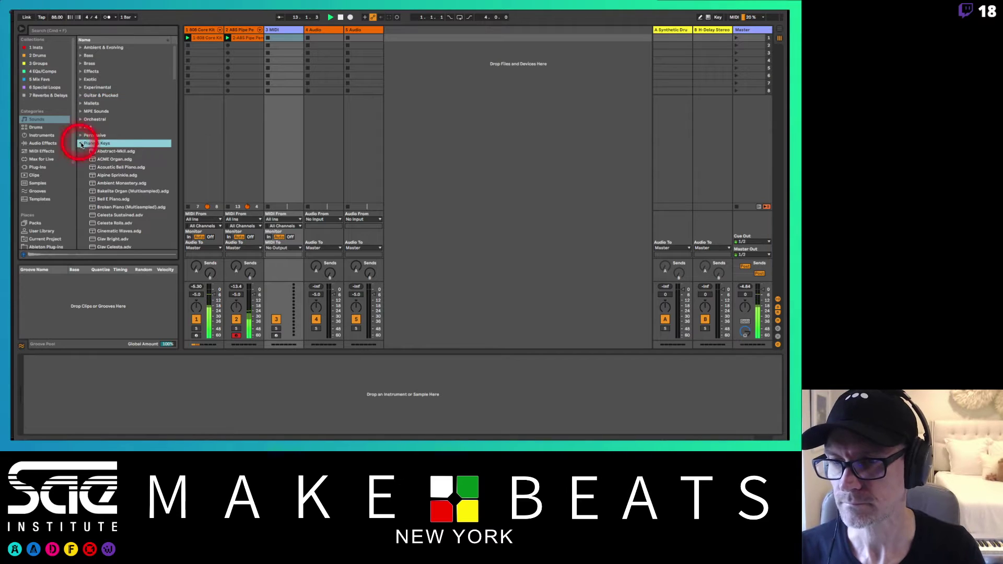
left_click(108, 199)
left_click(107, 208)
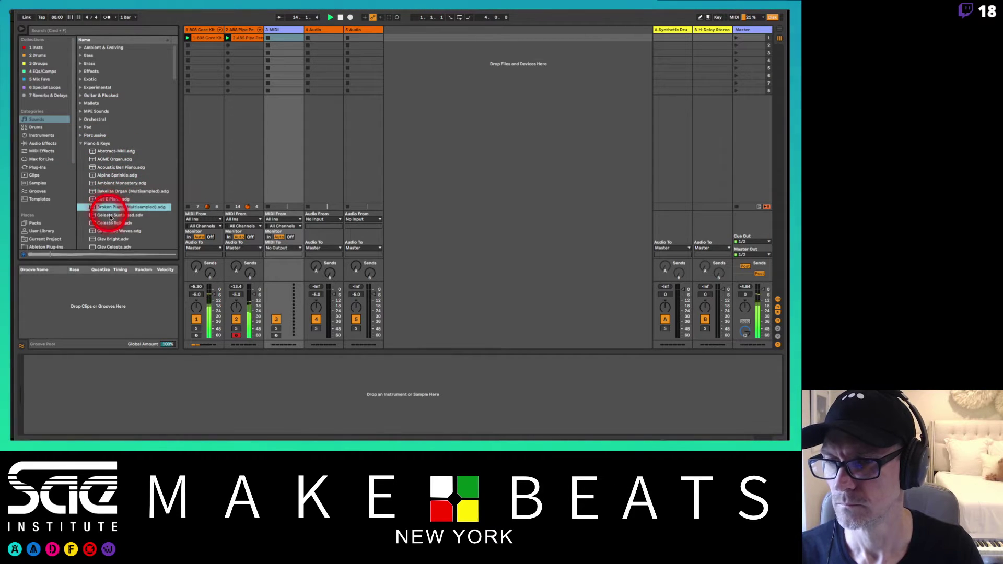
left_click(112, 215)
left_click(117, 223)
scroll(118, 220, "down", 5)
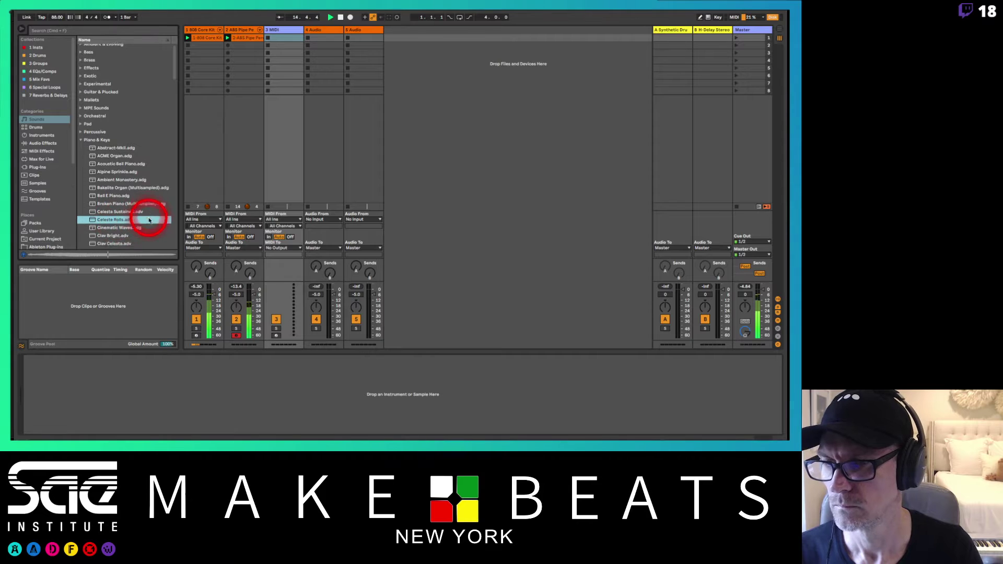
left_click(121, 194)
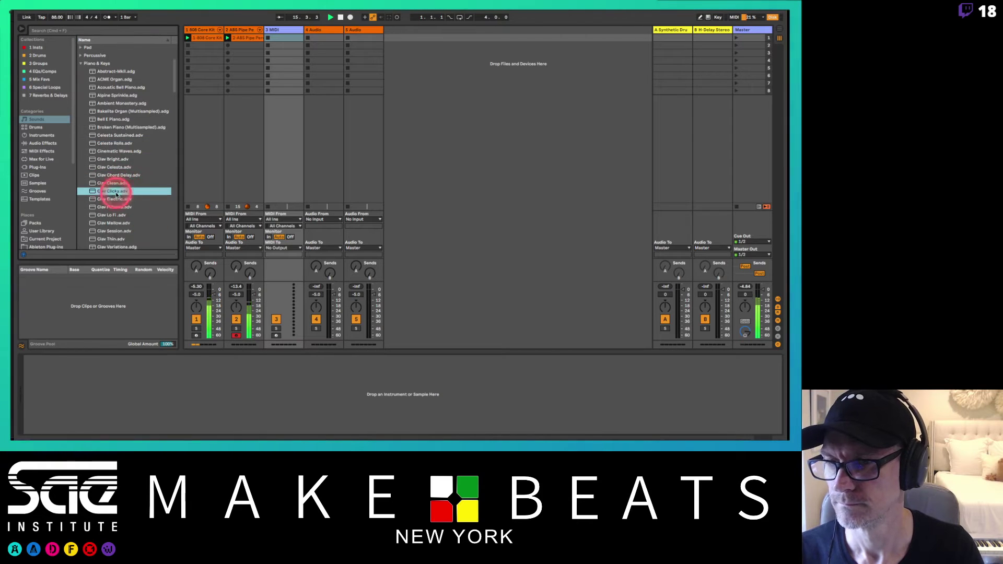
scroll(119, 197, "down", 10)
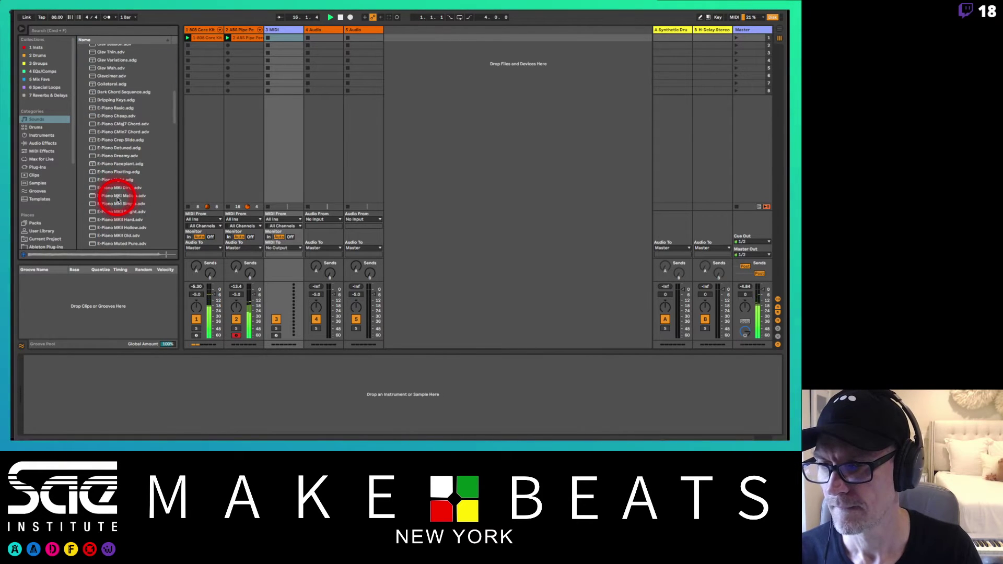
left_click(118, 141)
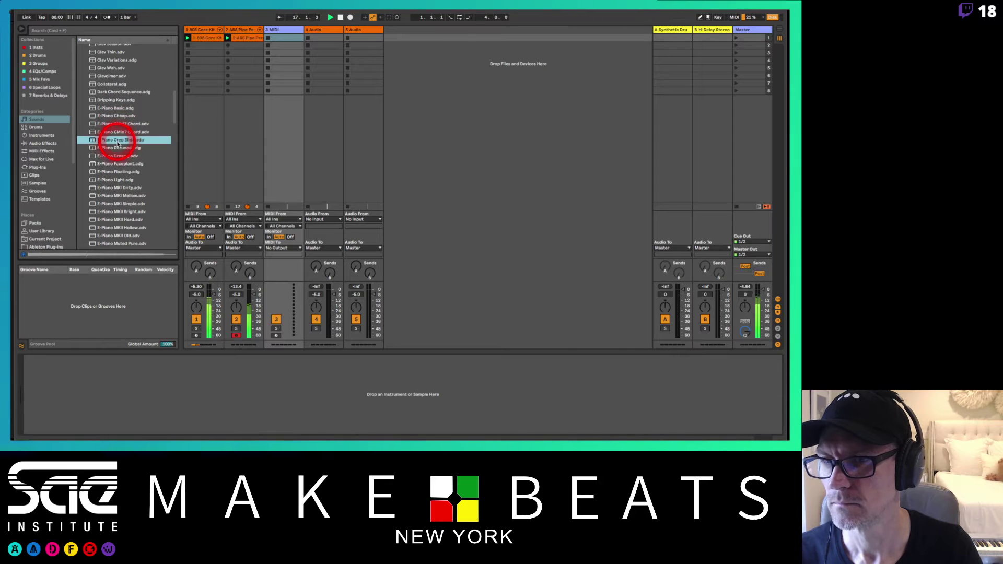
left_click(120, 155)
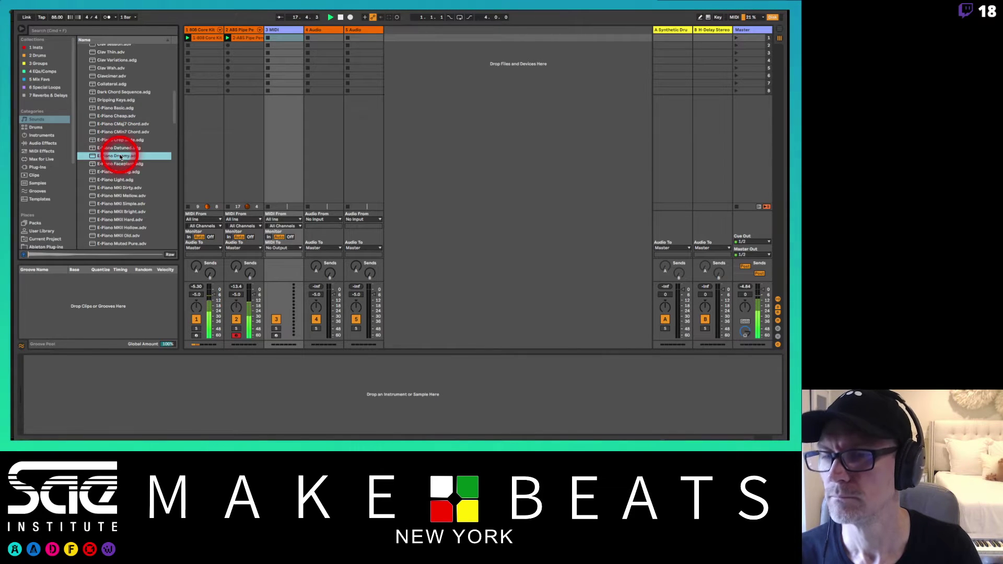
left_click_drag(120, 155, 293, 48)
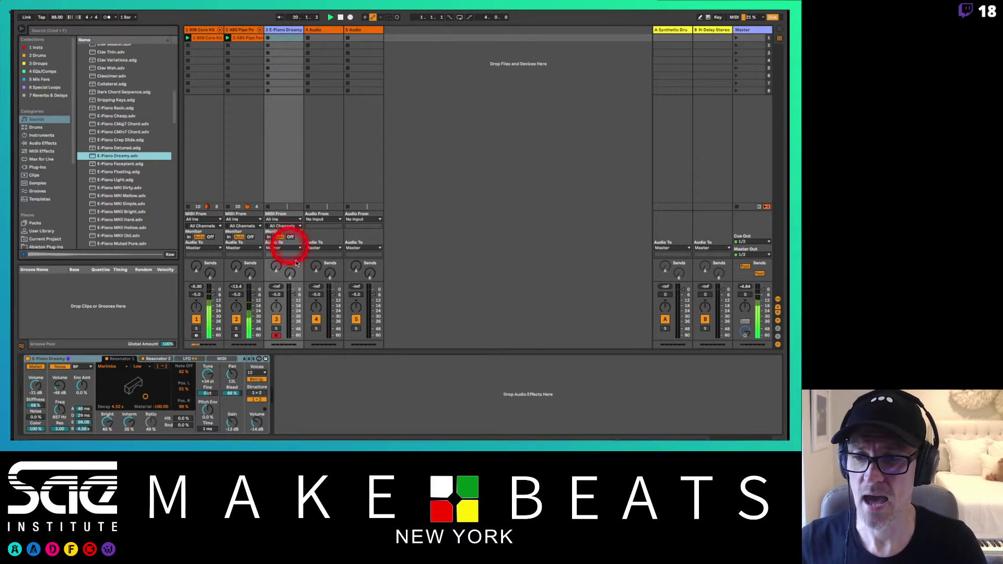
Record a 16-bar E-Piano Dreamy take into the third track's first clip slot and open its notes
left_click(284, 179)
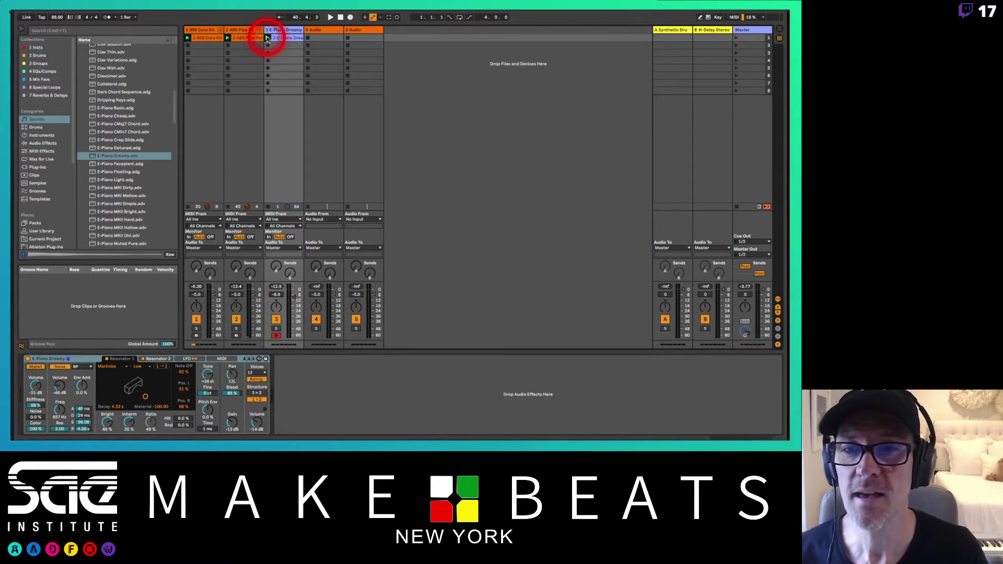
left_click(280, 38)
left_click(503, 256)
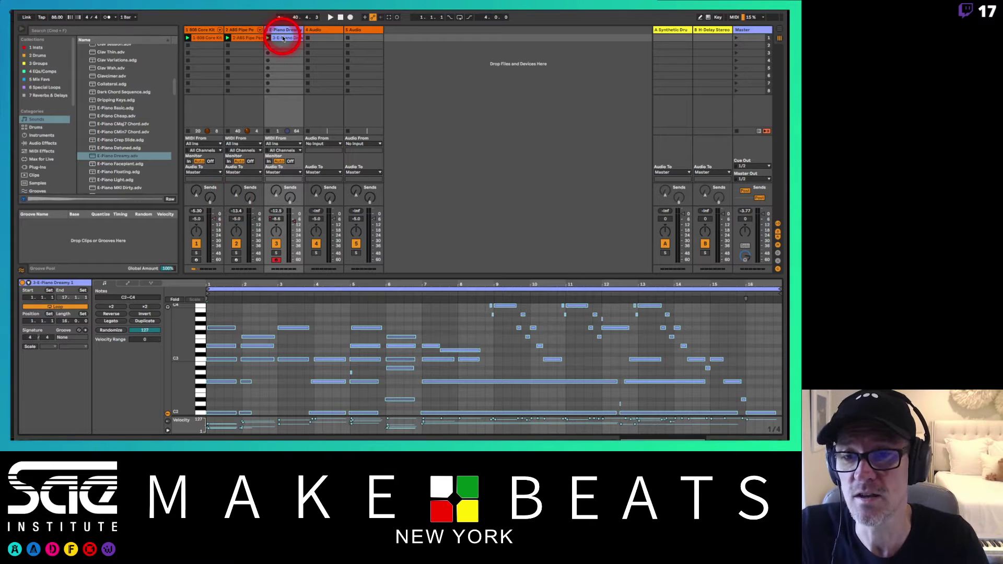
Play the E-Piano Dreamy clip together with the drum and pipe loops and listen through its notes
key("space")
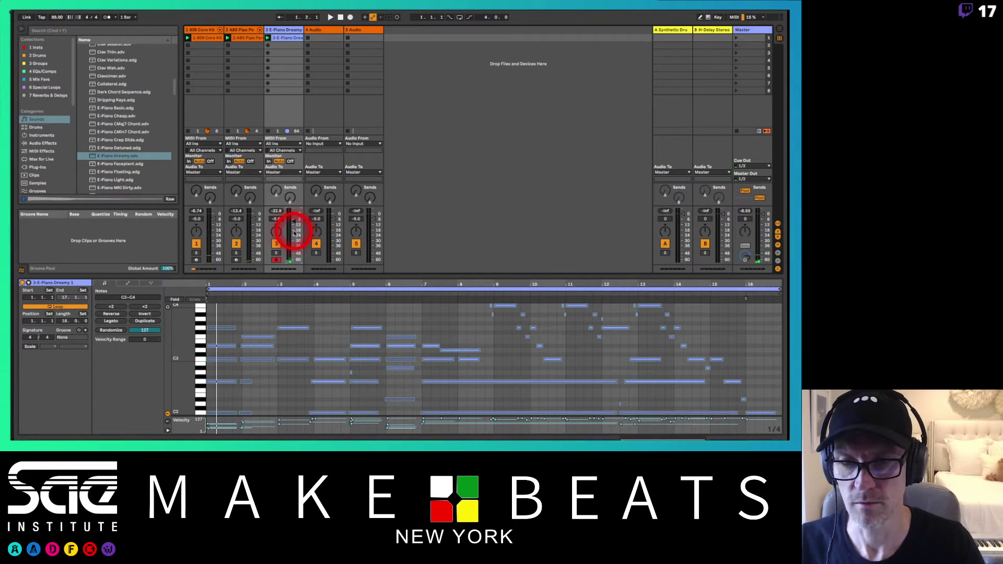
left_click(267, 39)
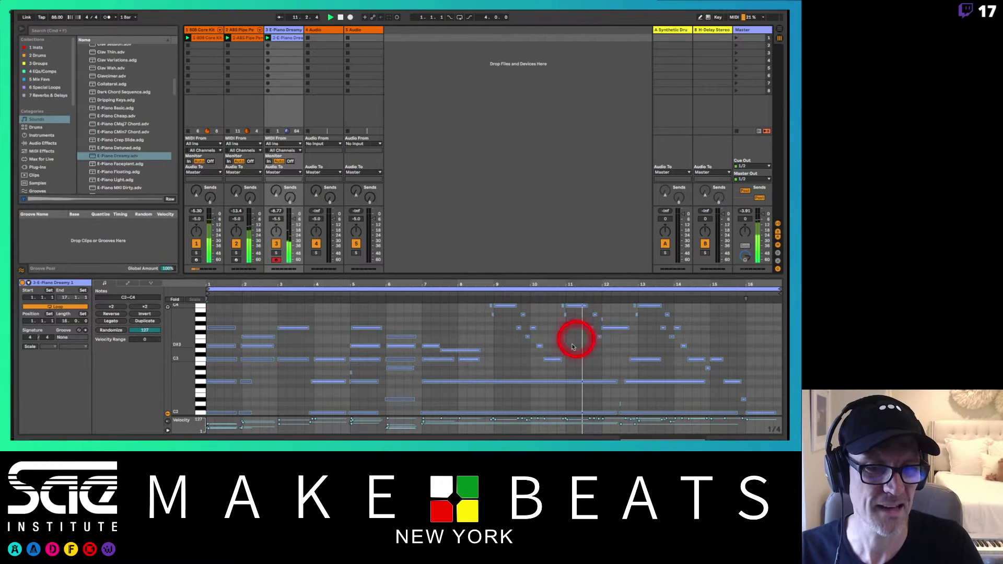
left_click(601, 320)
left_click(612, 324)
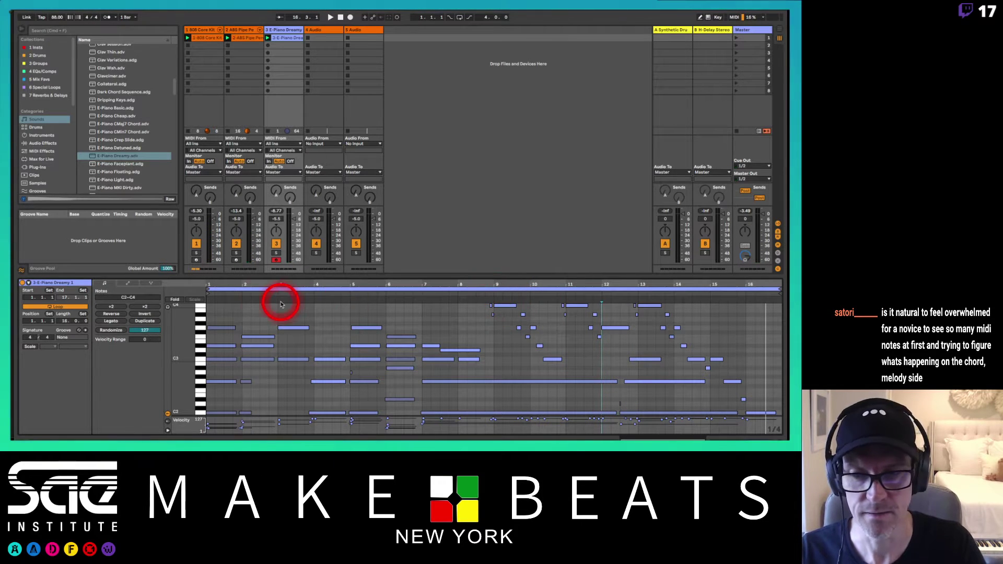
Set the E-Piano clip's start to 9.1.1 and trim the beginnings of its long C2 and G2 notes to bar 9
left_click_drag(207, 292, 497, 302)
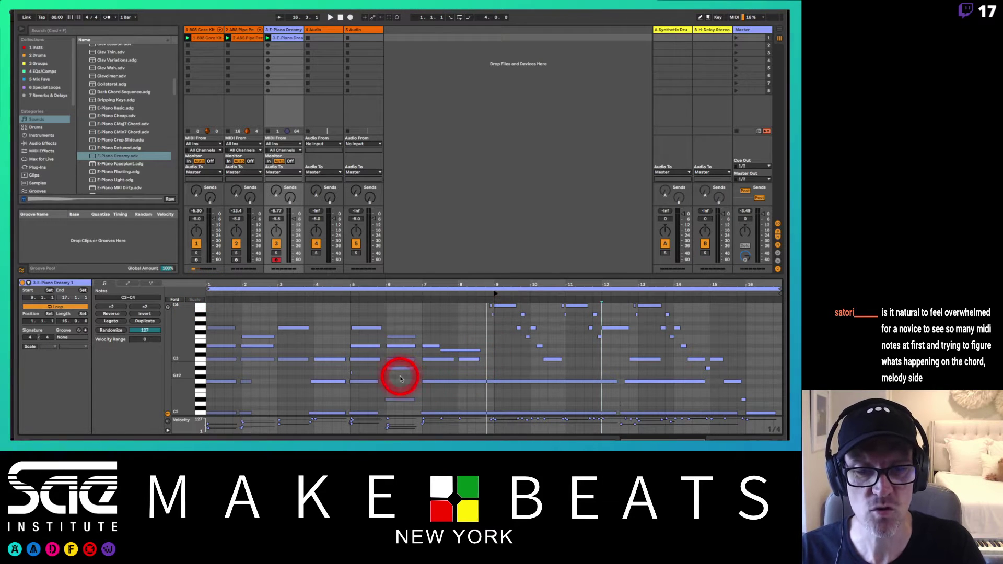
left_click(426, 381)
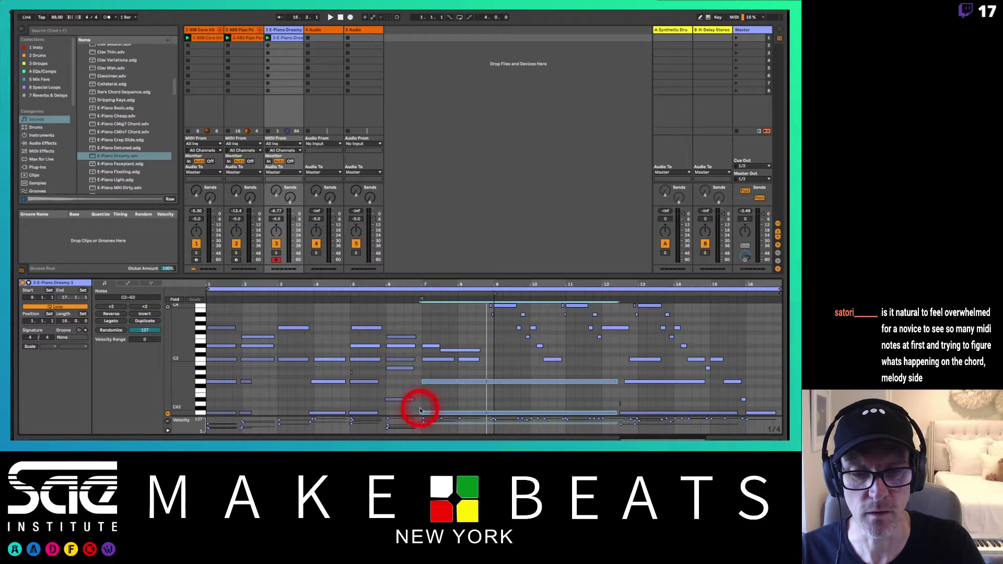
left_click(421, 413, "shift")
left_click_drag(421, 412, 495, 411)
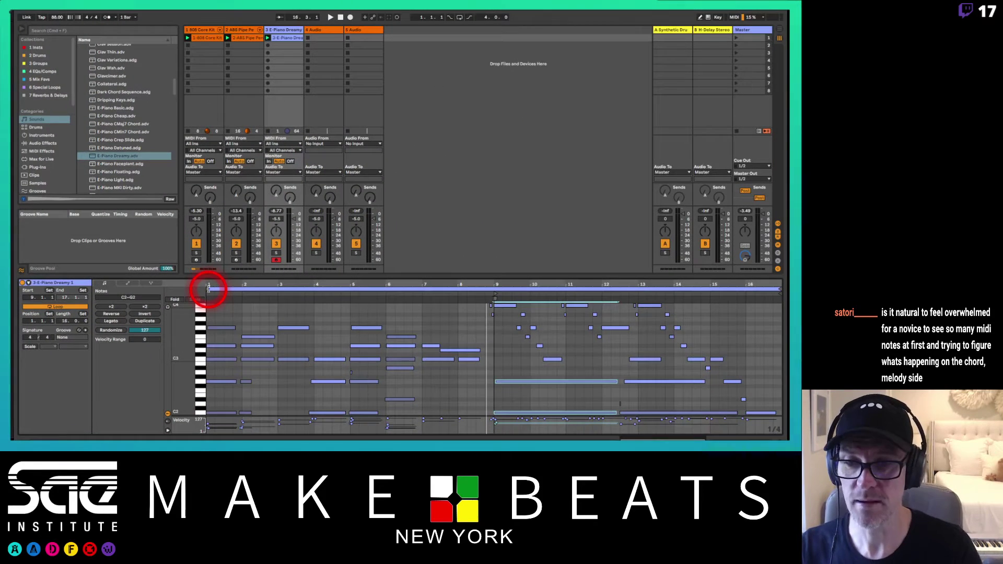
Set the E-Piano clip's loop to eight bars starting at 8.4.3 and play it
left_click_drag(208, 287, 513, 287)
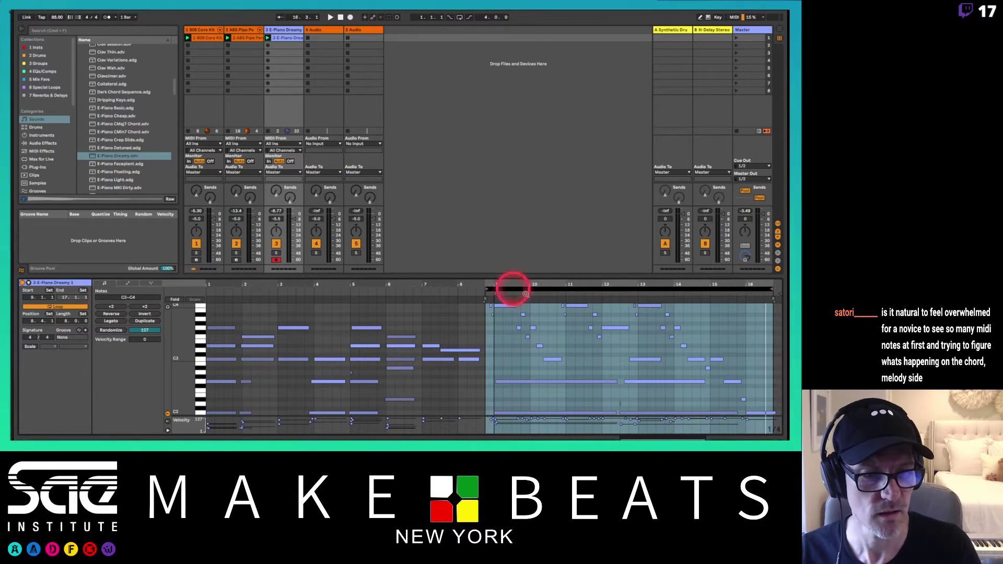
left_click(752, 365)
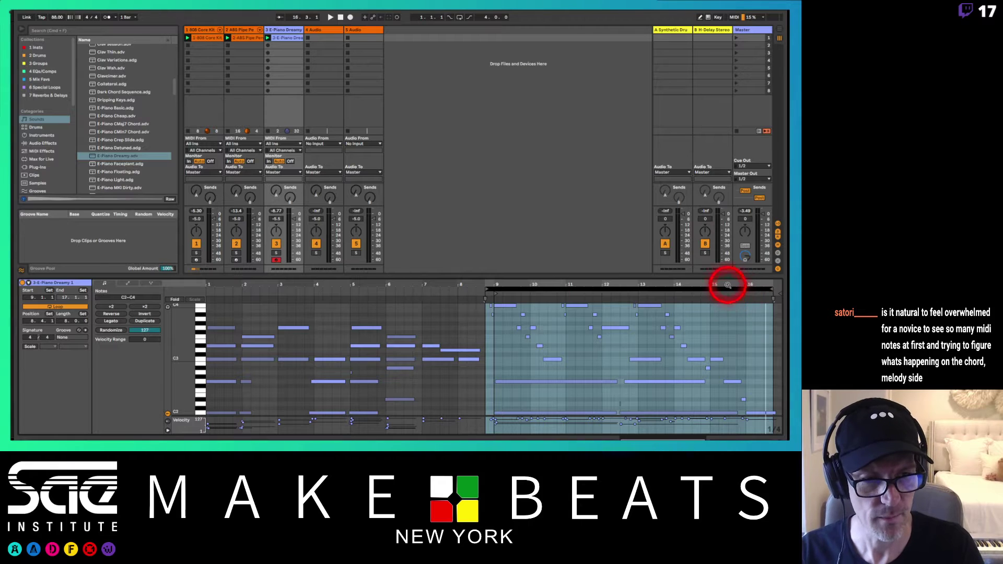
key("z")
scroll(712, 282, "left", 5)
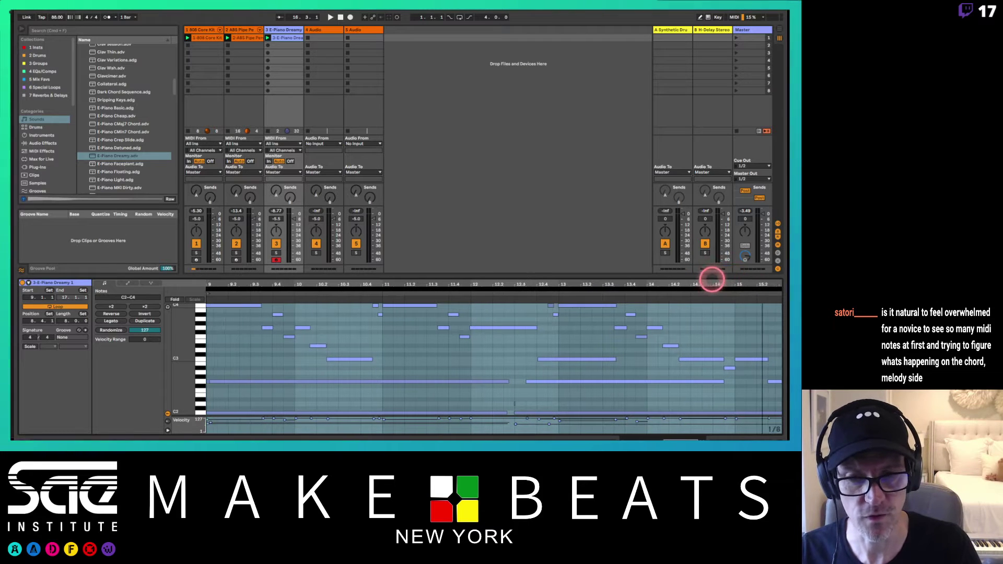
left_click_drag(546, 288, 556, 282)
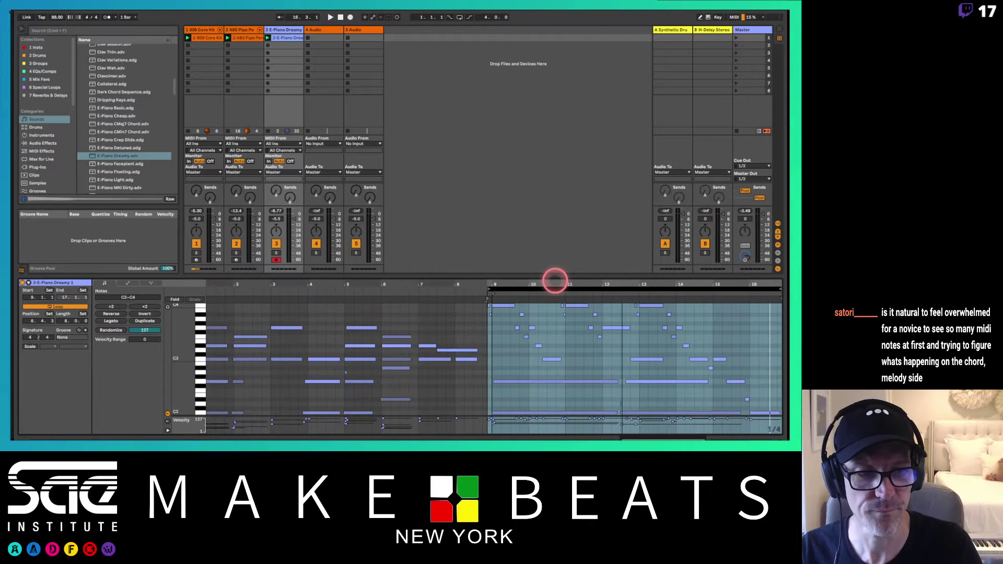
key("space")
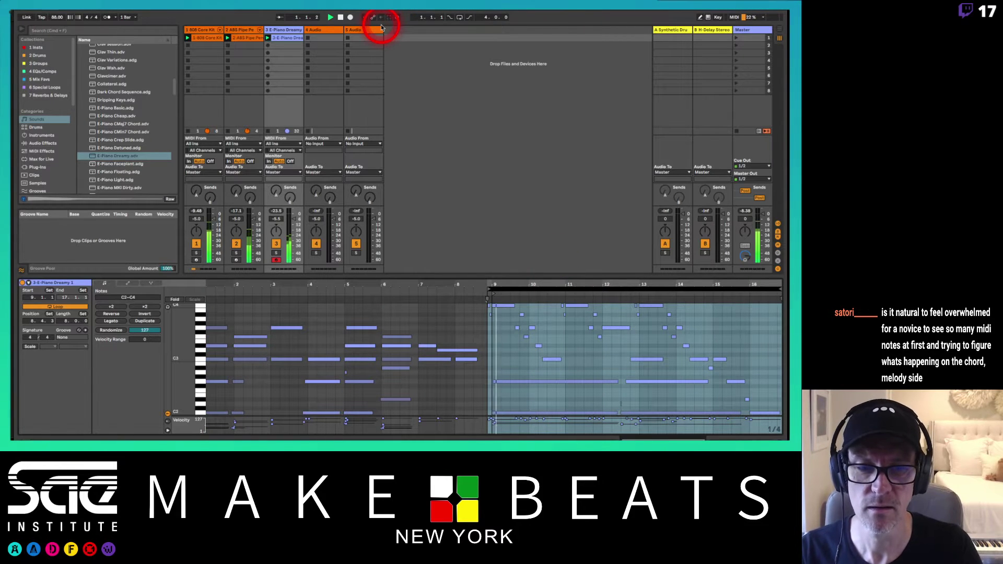
Try to nudge the long C2 note at bar 9 one grid step later
left_click(504, 413)
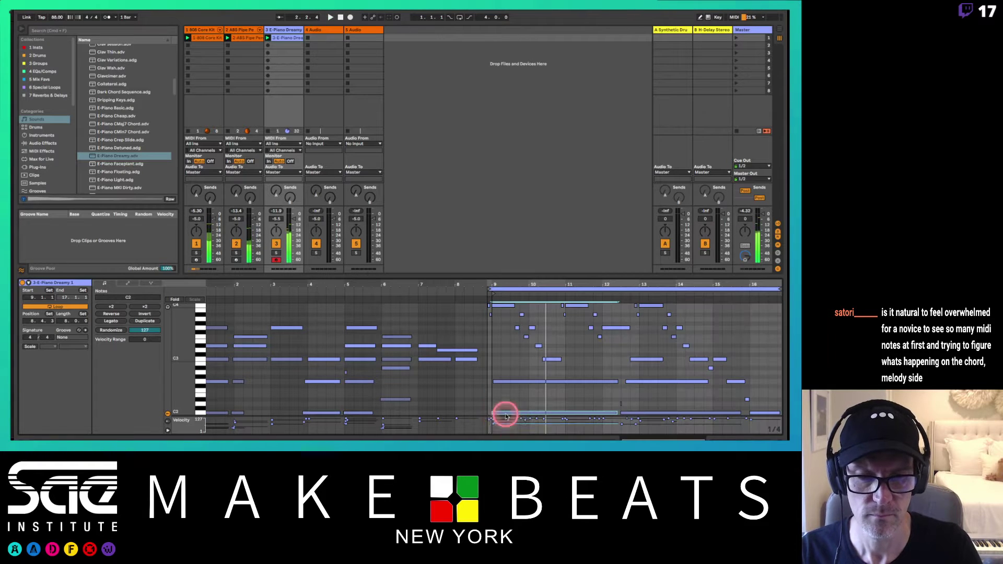
key("Right")
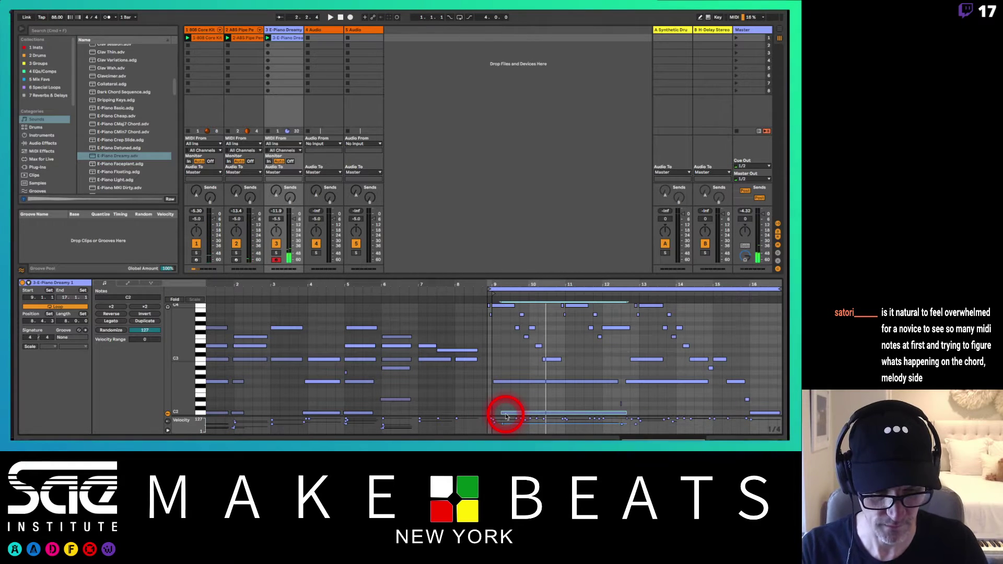
key("super+z")
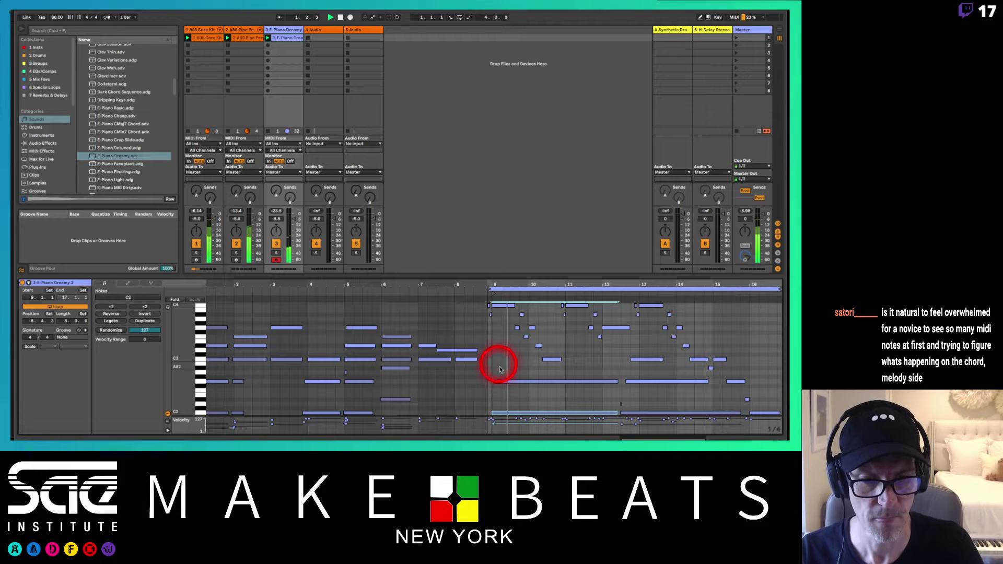
Select the C4 note at the start of bar 9 and replay the loop from its beginning
key("space")
left_click(499, 305)
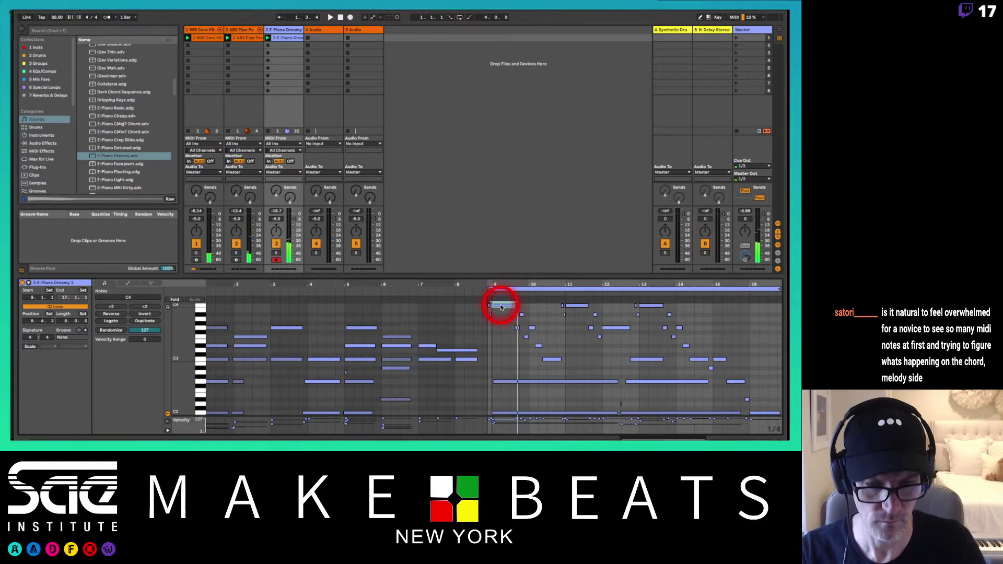
key("space")
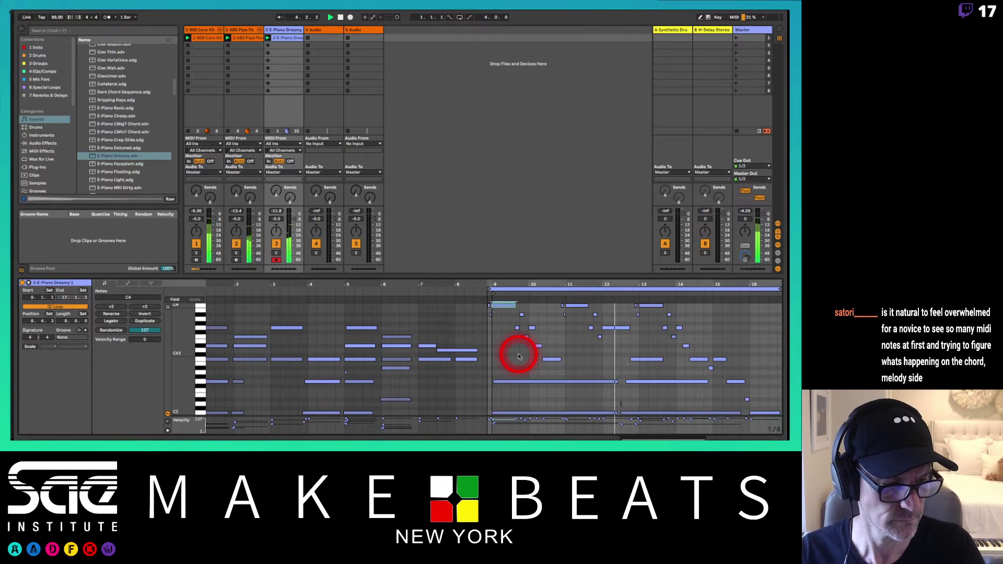
Delete the stray short D2 note in the middle of bar 12 of the E-Piano clip
left_click(617, 405)
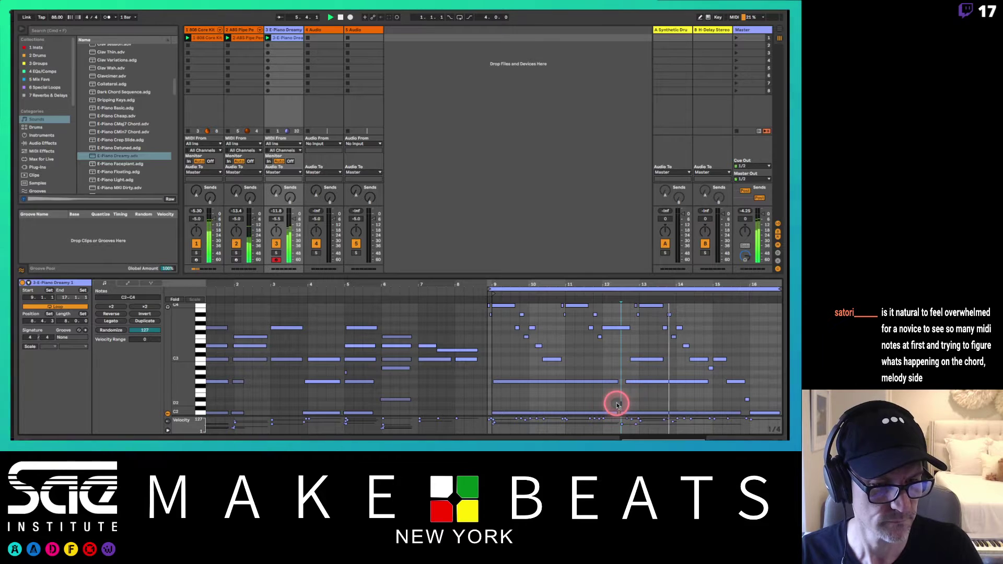
left_click(618, 405)
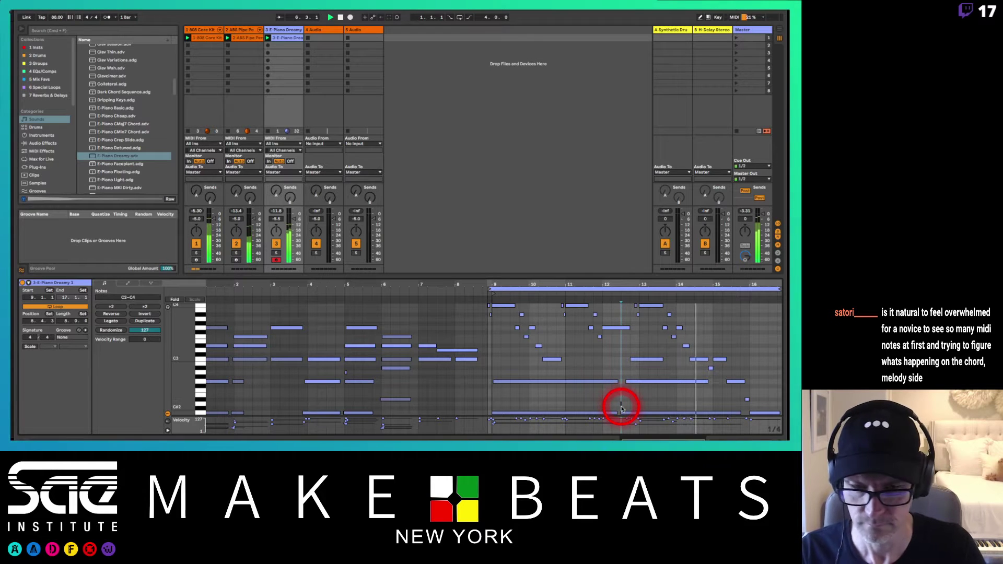
left_click(624, 406)
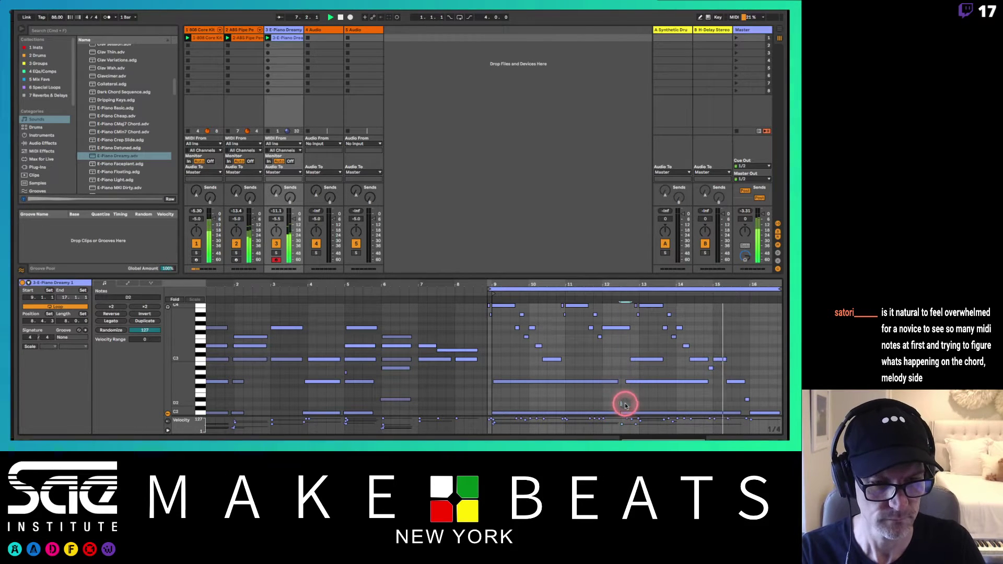
left_click(626, 405)
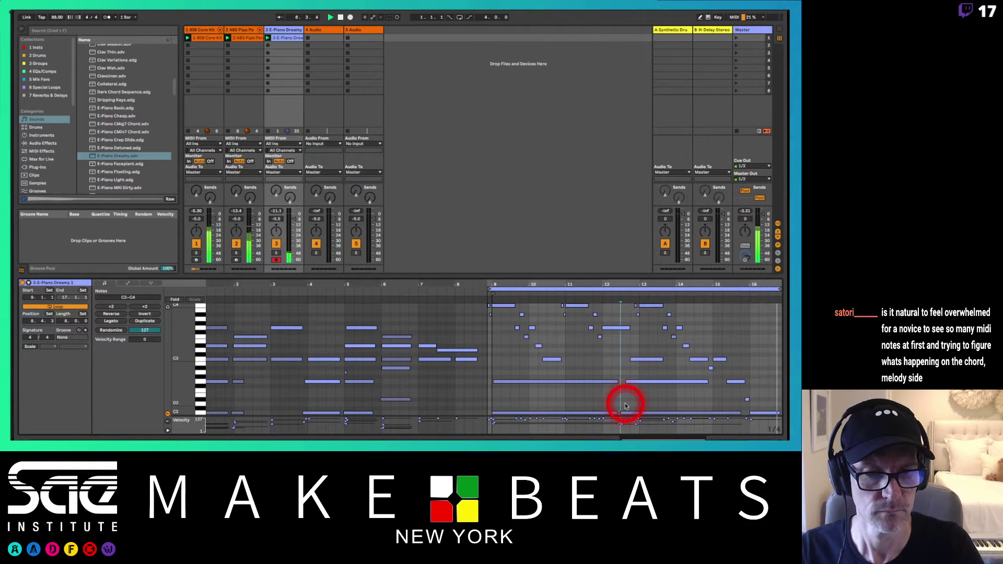
Stop playback and select the long G2 note, followed by the long C2 note, at the start of bar 9
left_click(513, 384)
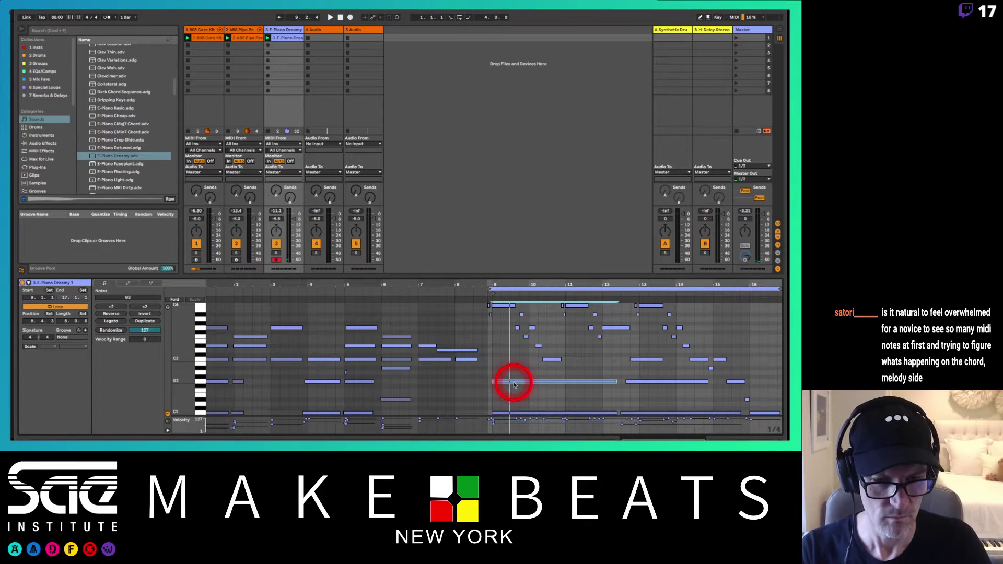
left_click(508, 413)
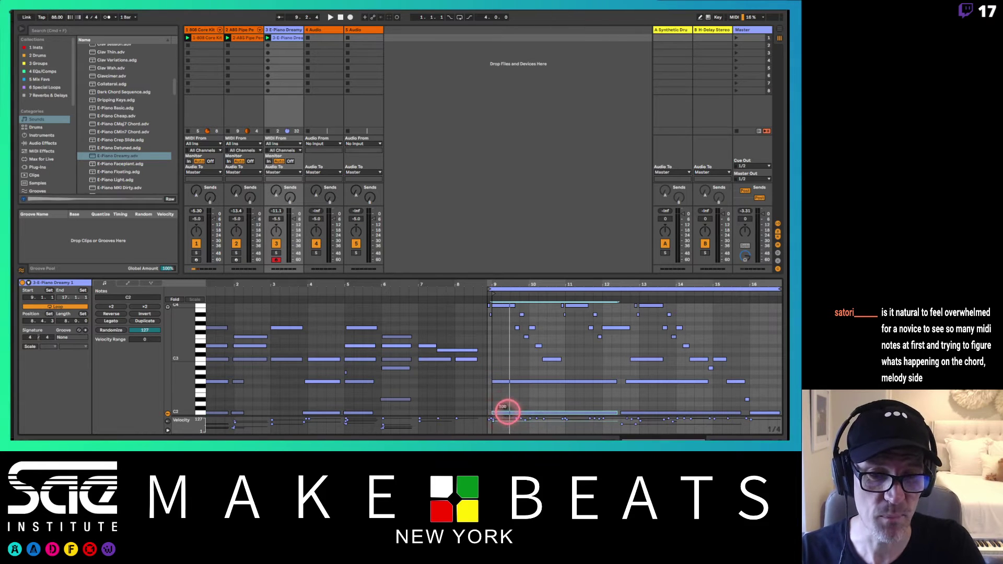
left_click(507, 413)
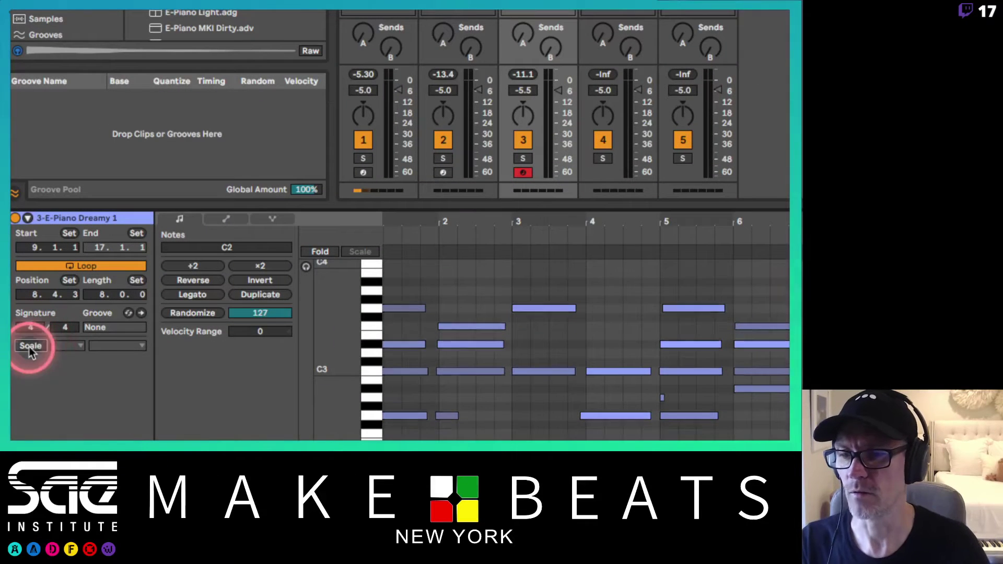
Turn on the E-Piano clip's scale as C Minor and restrict the piano roll to the notes of that scale
left_click(31, 347)
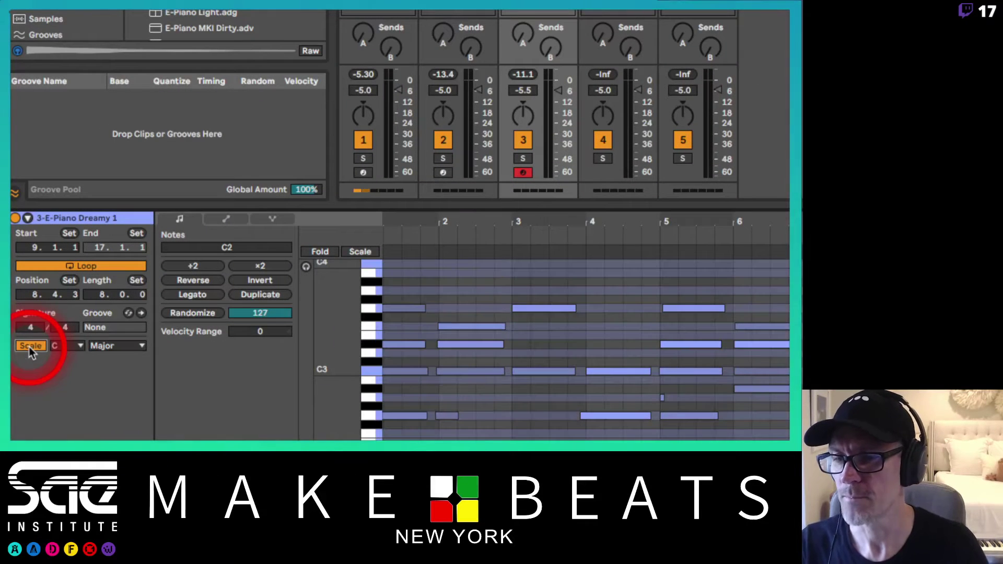
left_click(93, 346)
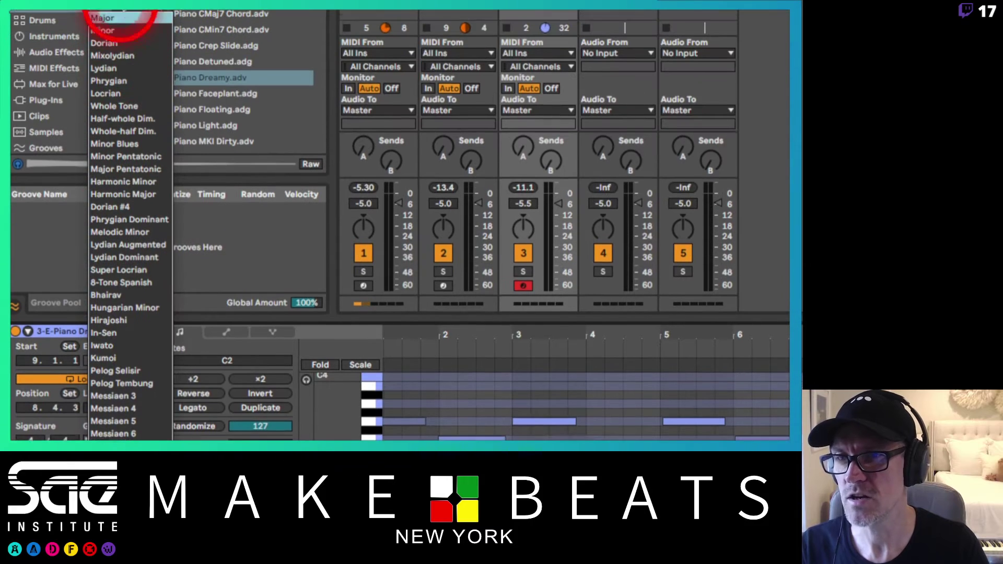
left_click(116, 31)
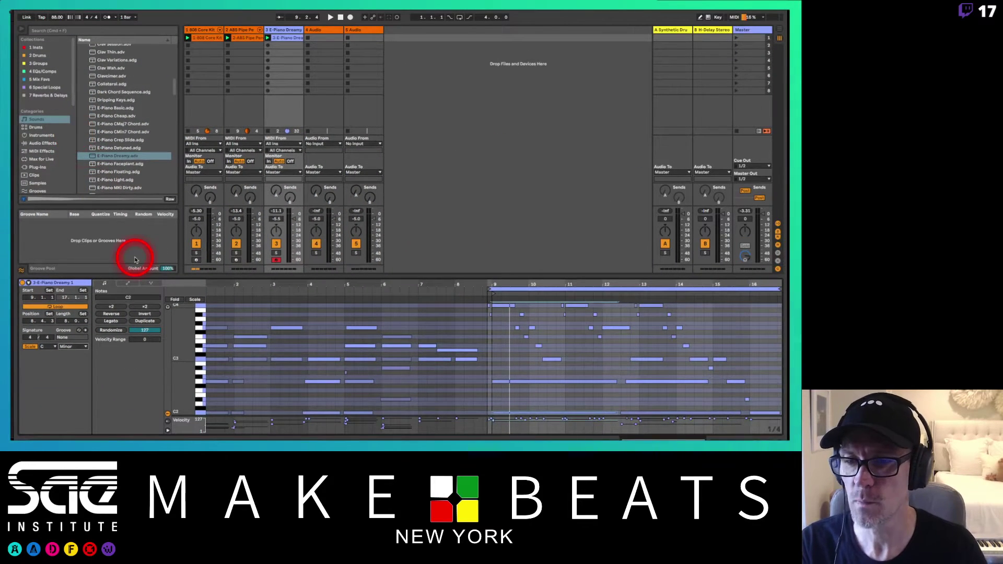
left_click(194, 301)
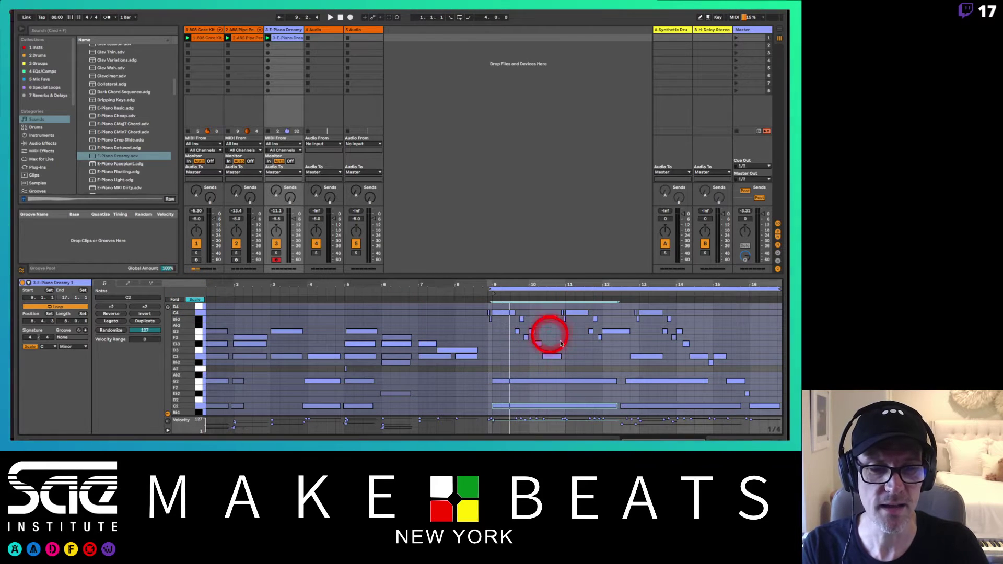
Delete the stray out-of-scale A2 note at bar 5 and refresh the scale-only note view
left_click(199, 370)
left_click(310, 363)
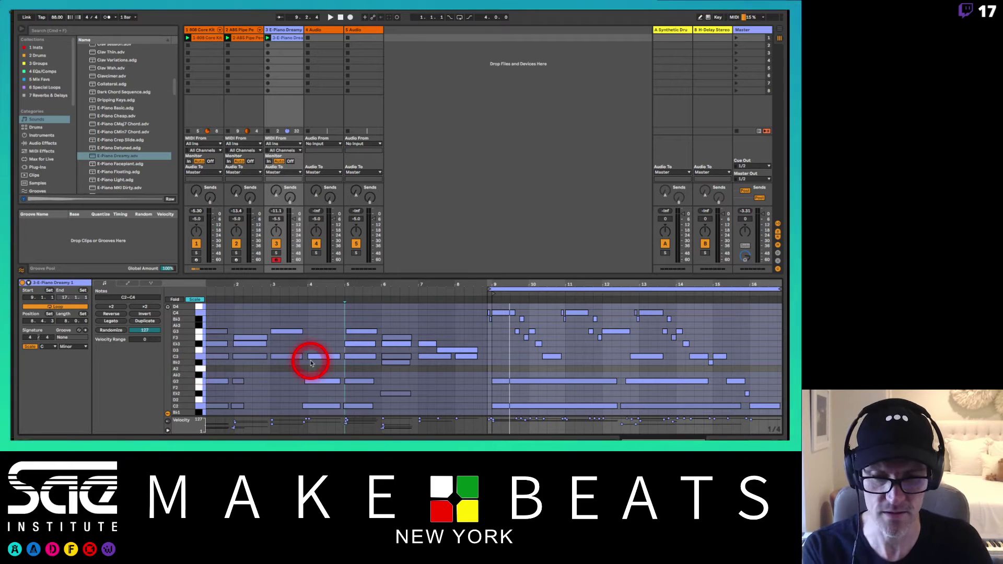
left_click(194, 299)
left_click(194, 299)
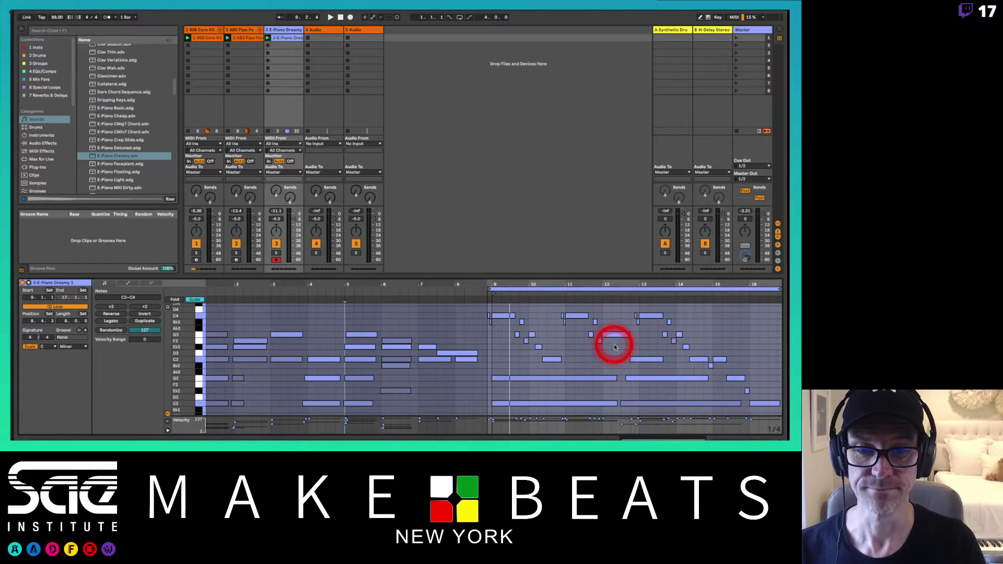
Crop the E-Piano Dreamy clip to its eight-bar loop
left_click(469, 287)
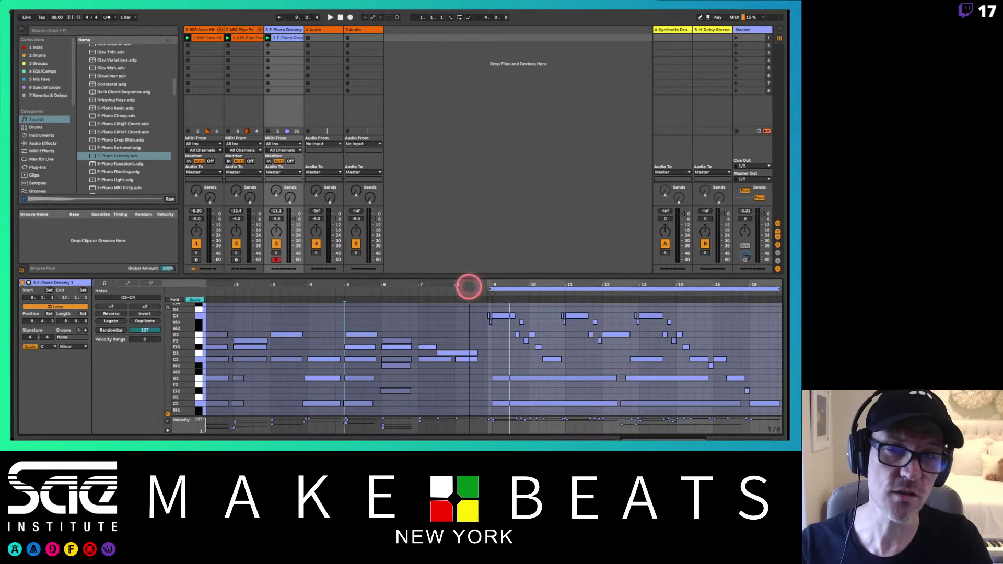
left_click_drag(469, 286, 467, 284)
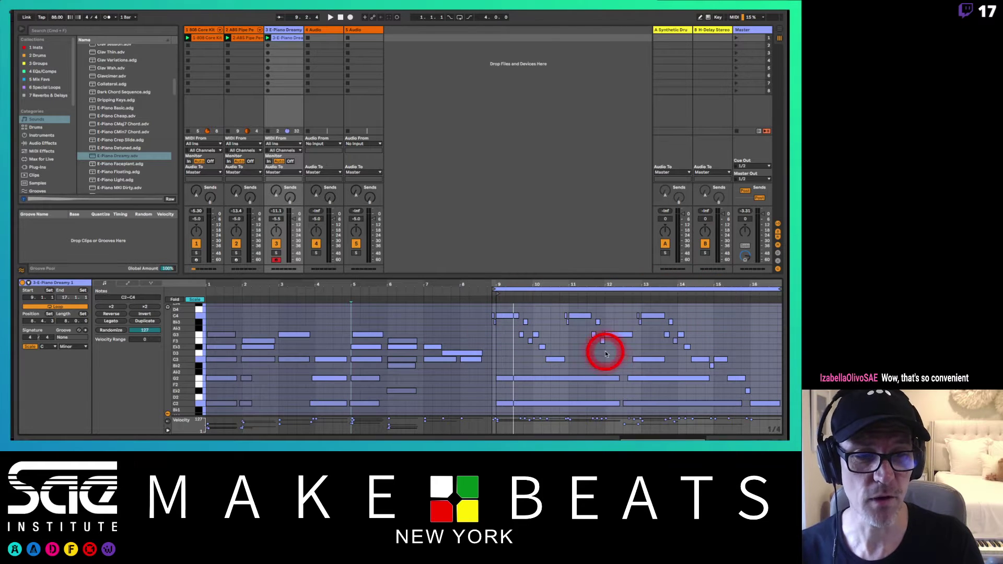
right_click(287, 38)
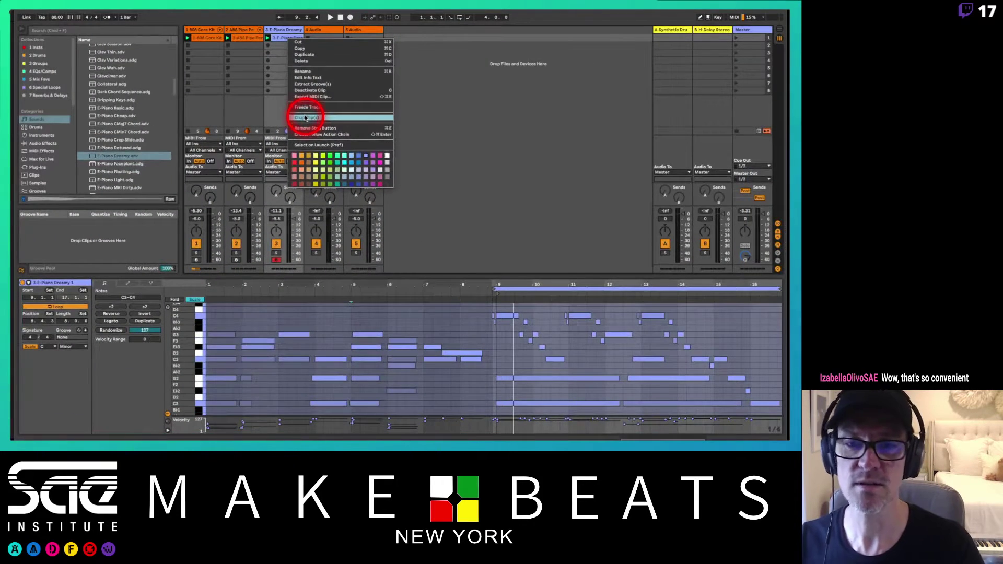
left_click(307, 119)
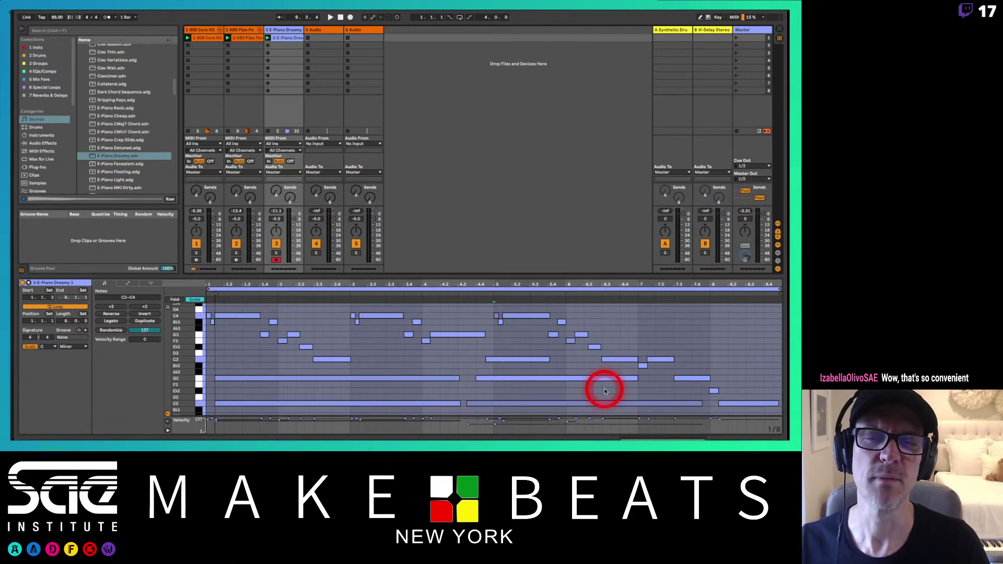
Review the notes of the ABS Pipe Percussion and 808 Core Kit clips, and return to the E-Piano Dreamy clip
left_click(245, 38)
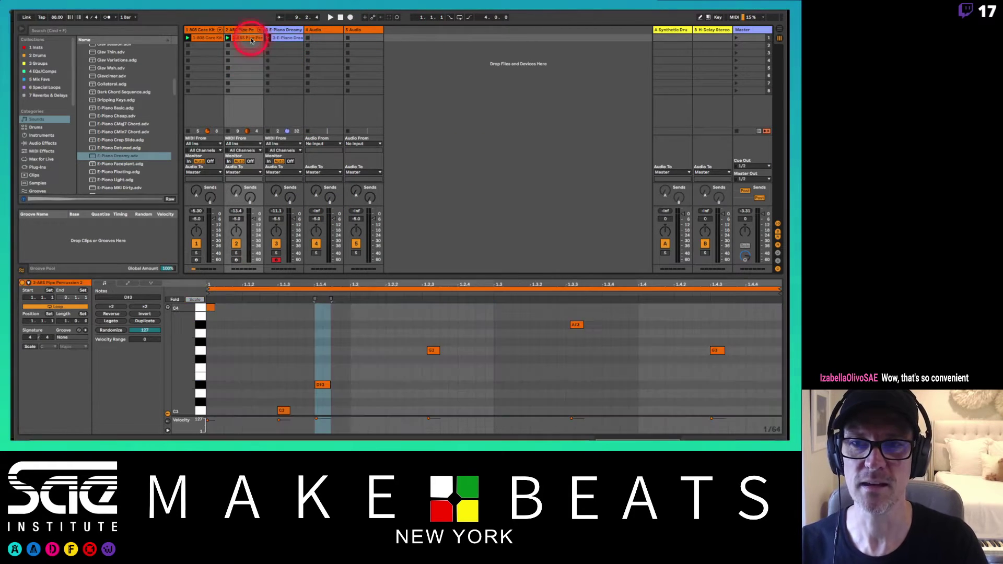
left_click(202, 39)
left_click(282, 39)
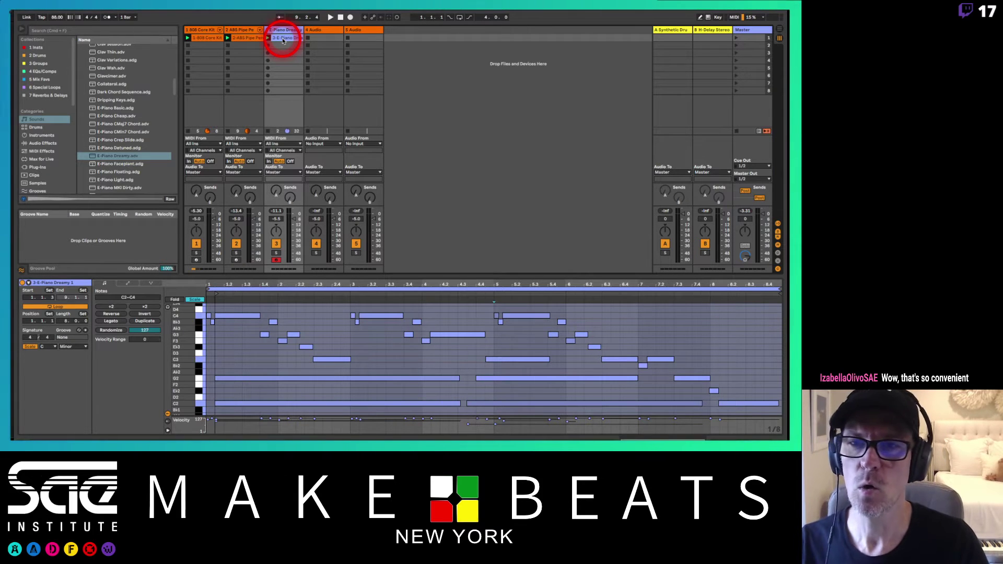
left_click(321, 333)
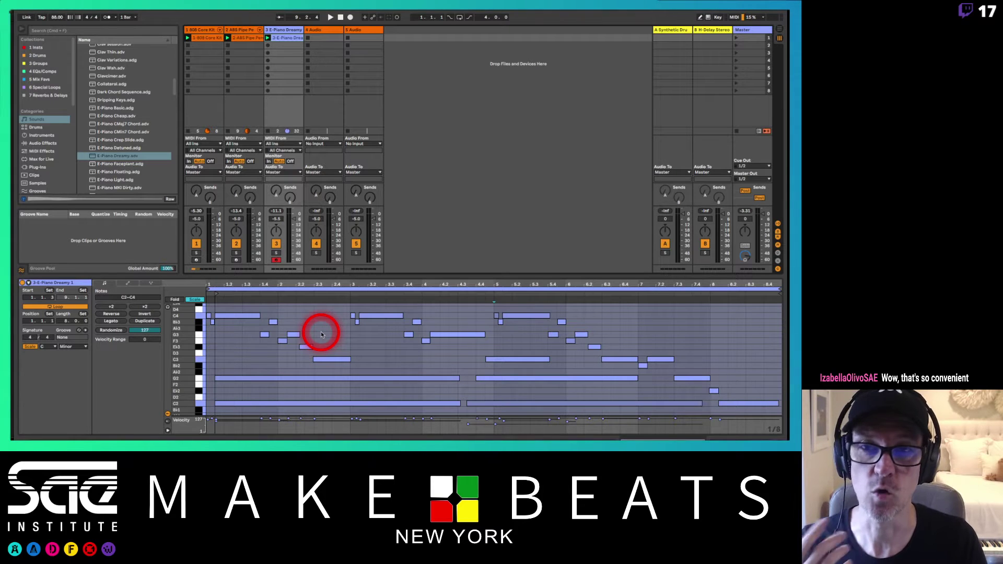
Delete the E-Piano Dreamy clip and undo the deletion
left_click(277, 38)
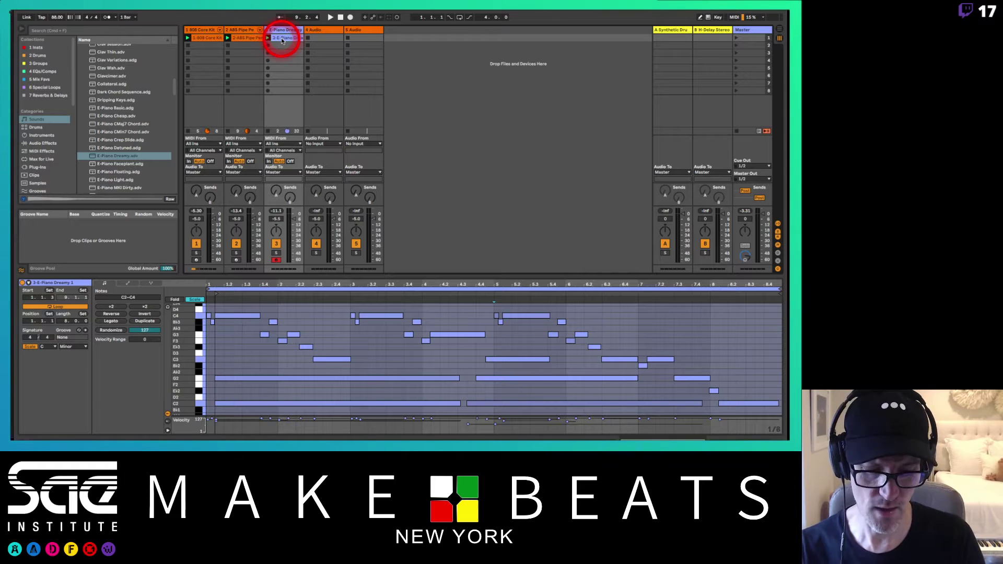
key("Delete")
key("ctrl+z")
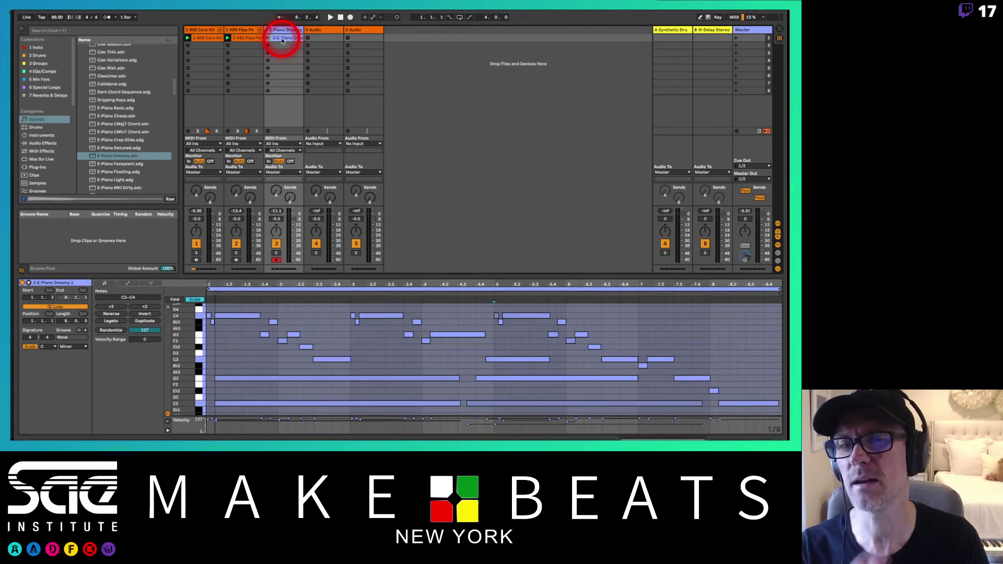
Select the 808 Core Kit and ABS Pipe Percussion clips together and play them without the E-Piano
left_click(207, 38)
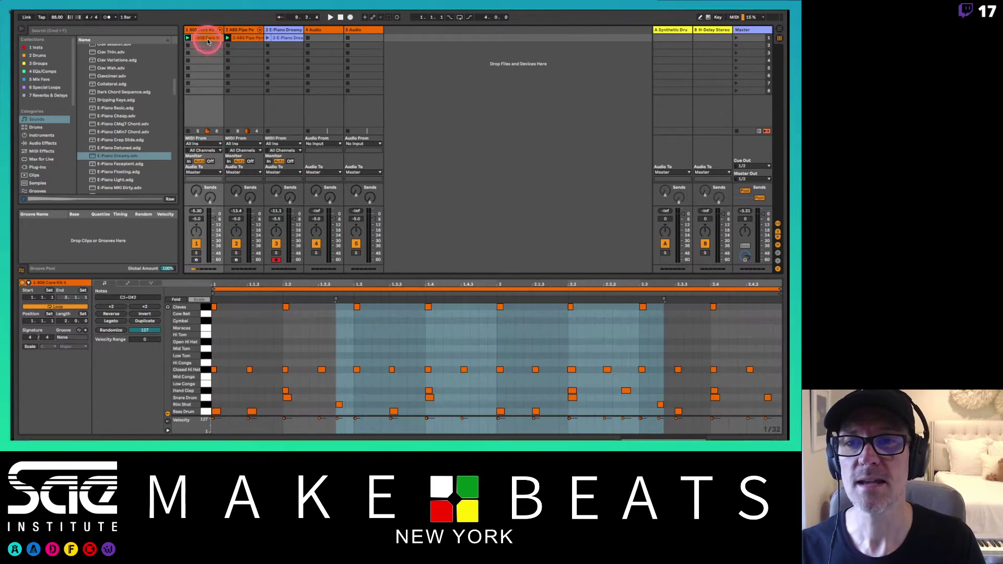
left_click(241, 44, "shift")
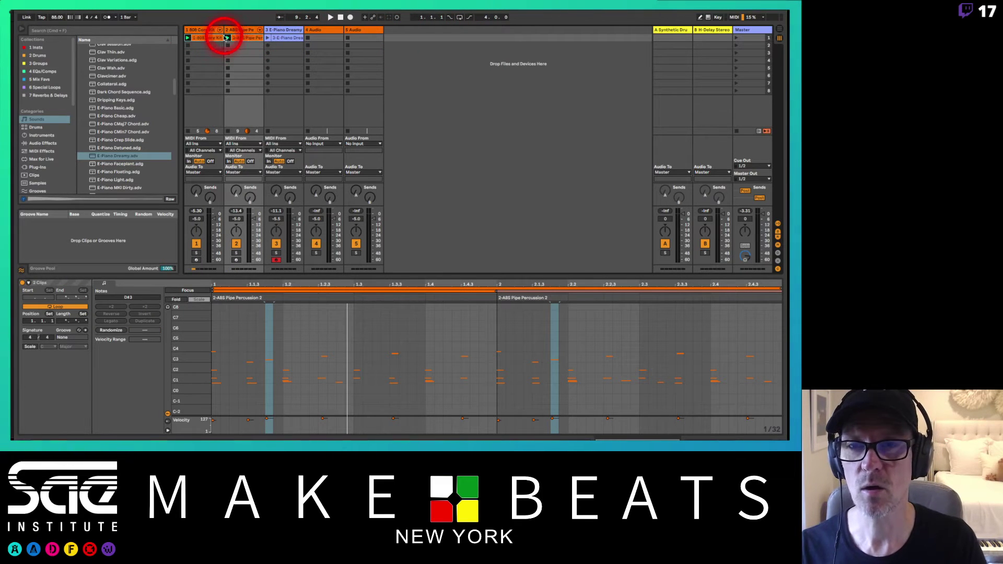
key("space")
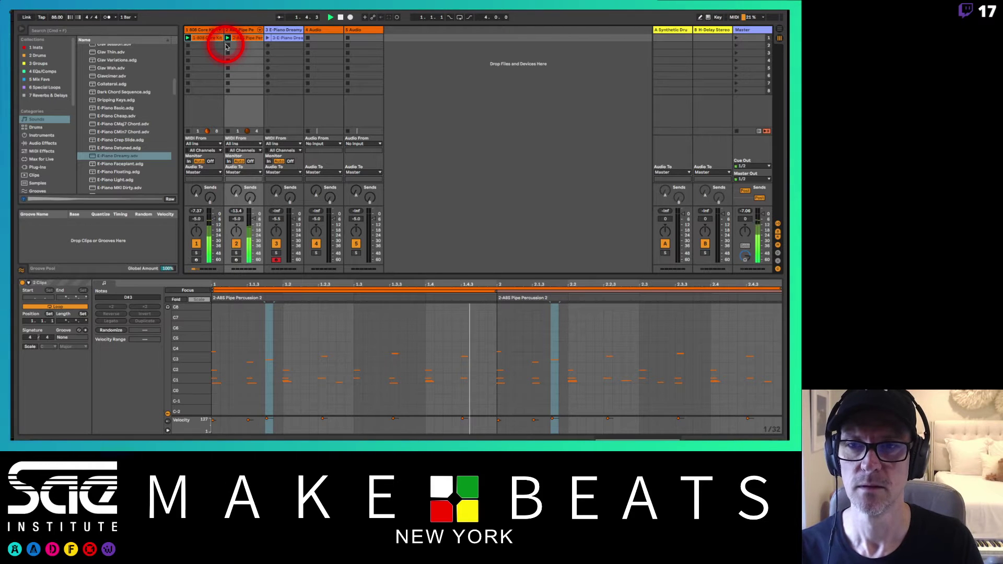
Launch the cropped E-Piano Dreamy clip over the running drums and pipes, and stop only that clip
left_click(279, 44)
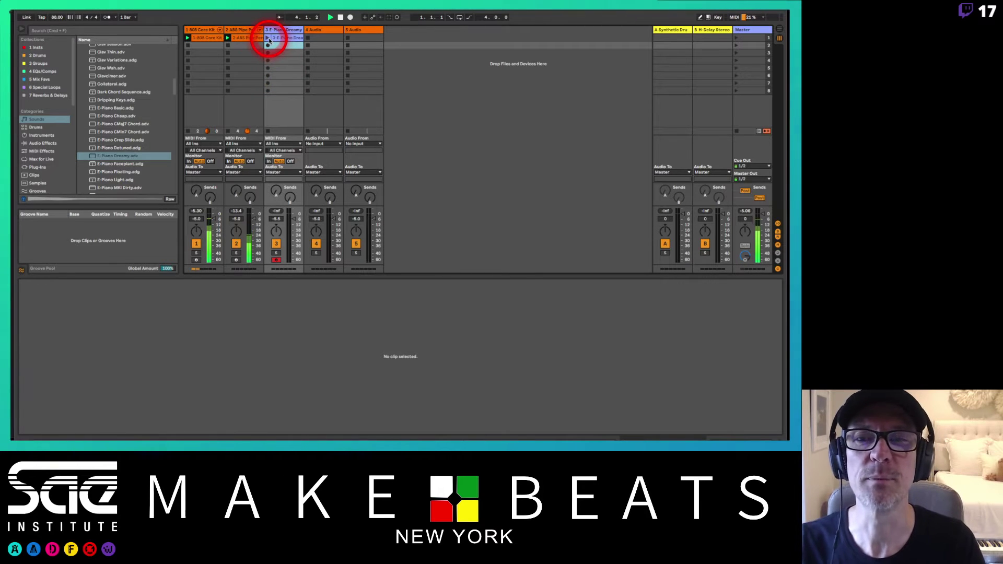
left_click(268, 39)
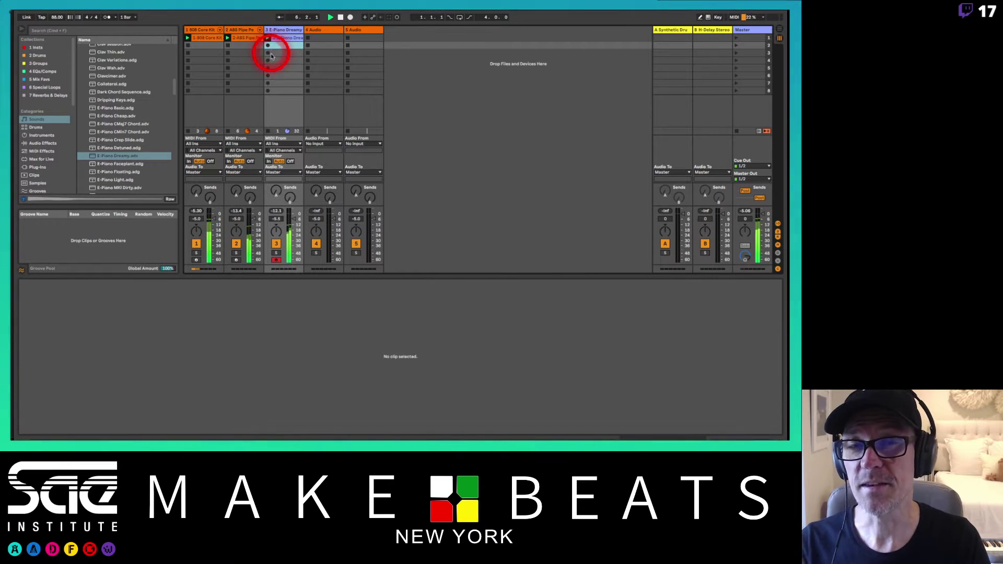
left_click(270, 132)
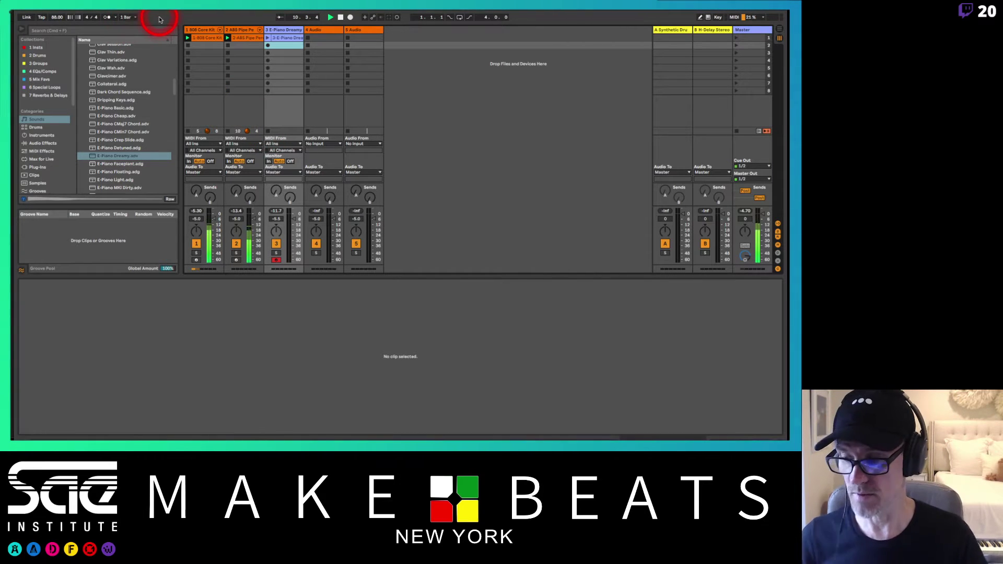
Record a four-bar chord clip into the second slot of the E-Piano track and let it loop
left_click(267, 46)
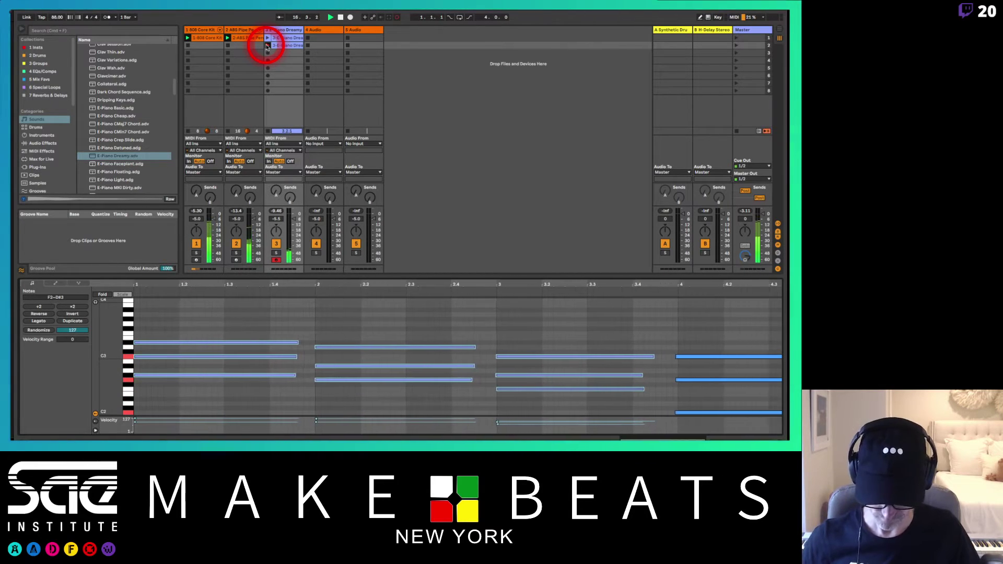
left_click(267, 46)
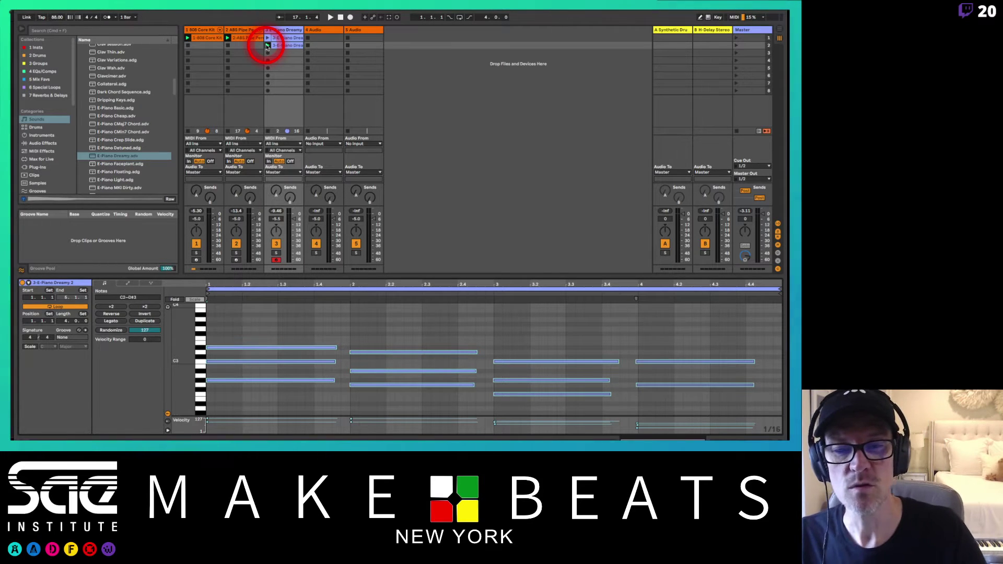
left_click(267, 46)
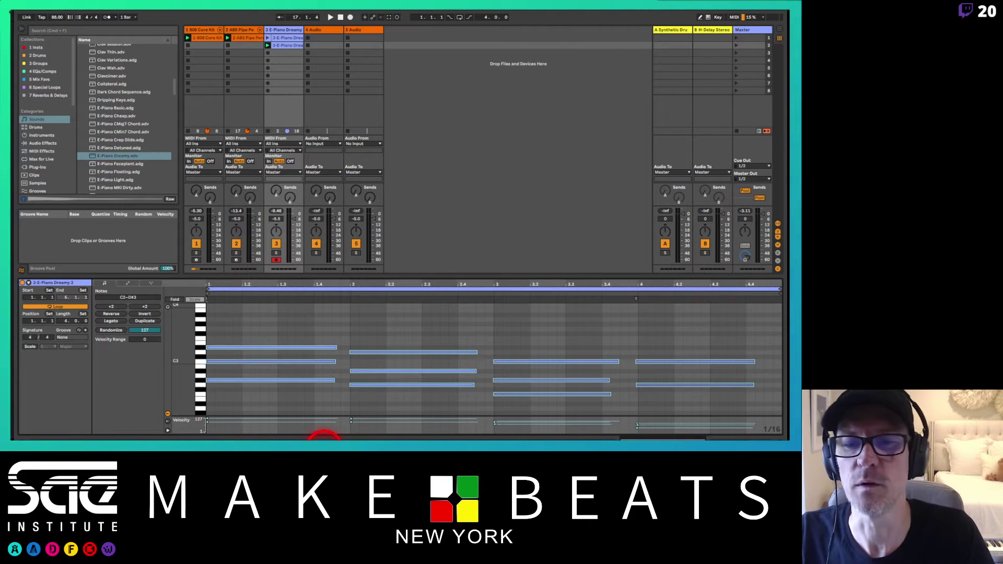
Play back the new E-Piano chord clip with its notes deselected, and enlarge the note editor's height
left_click(625, 267)
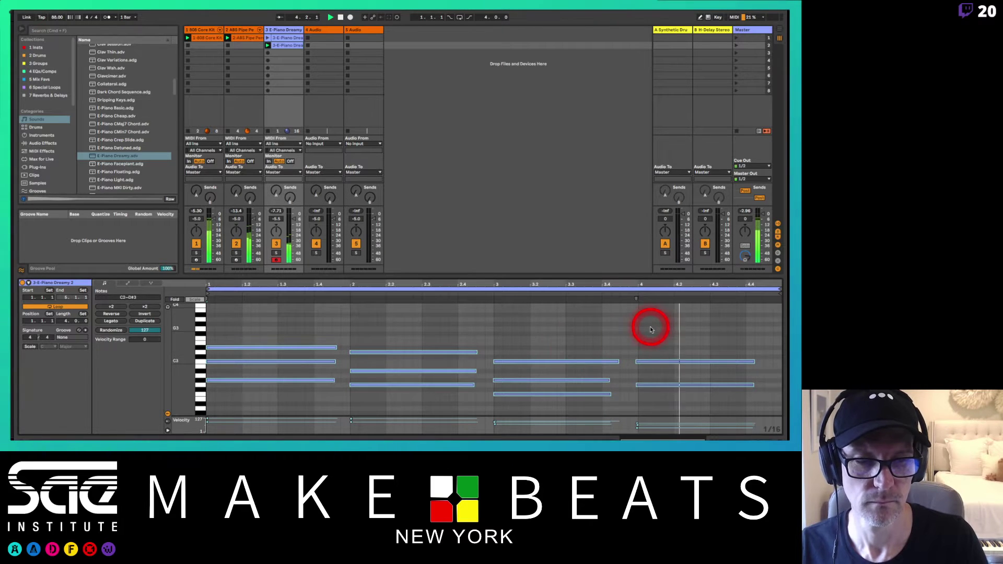
scroll(649, 325, "down", 2)
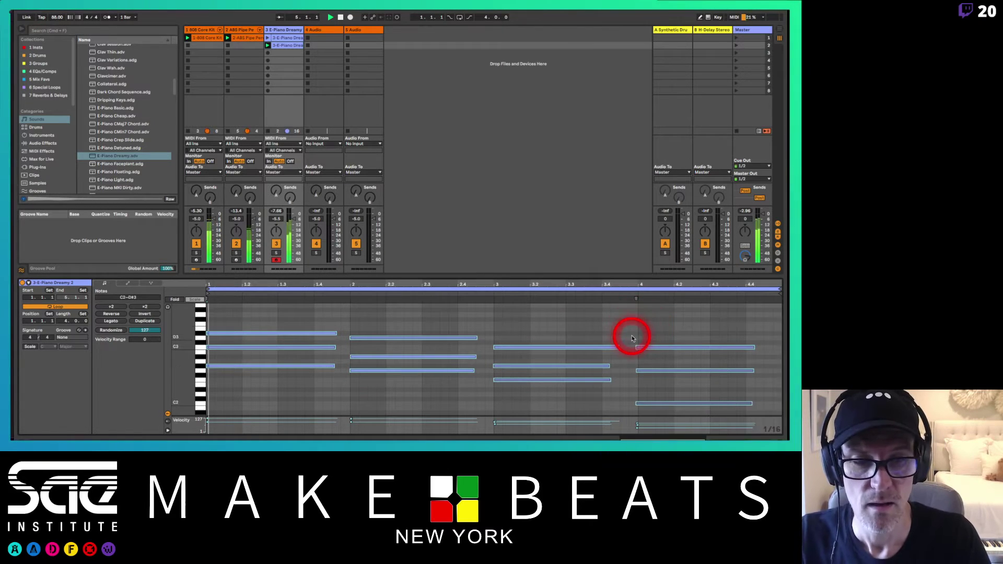
left_click(629, 335)
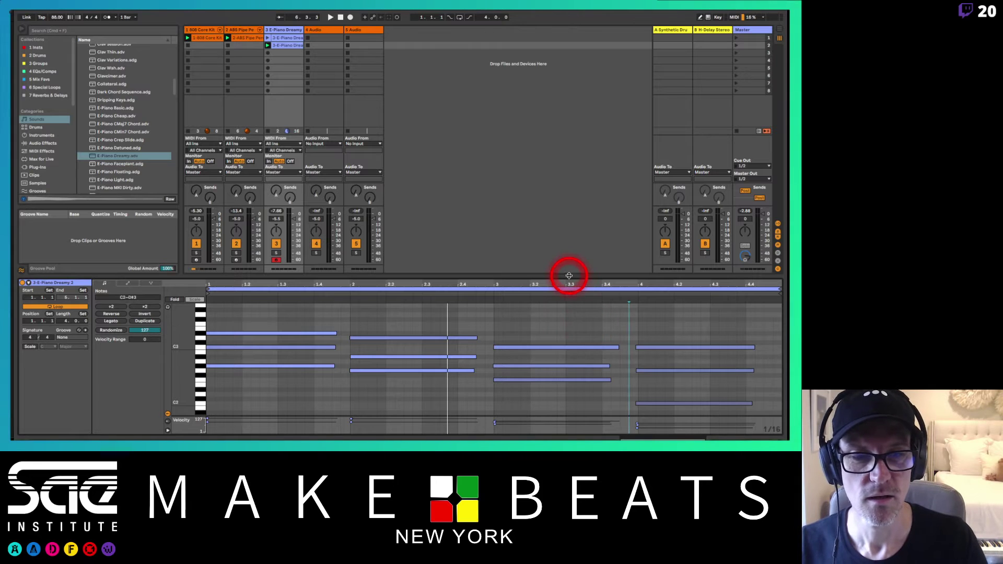
left_click_drag(569, 276, 565, 207)
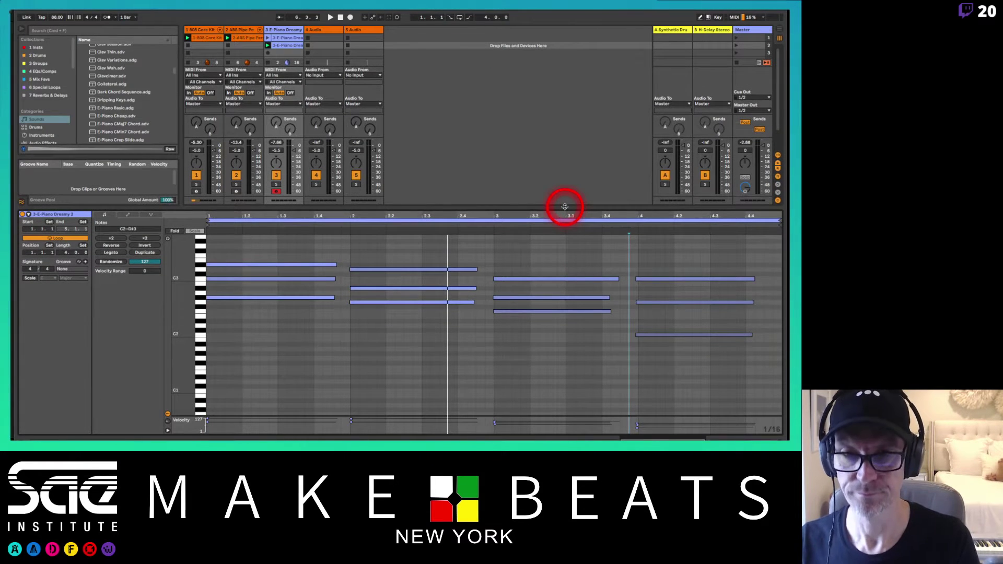
Hide the mixer's input/output section and enlarge the note editor and its velocity lane for the second E-Piano Dreamy clip
key("super+alt+i")
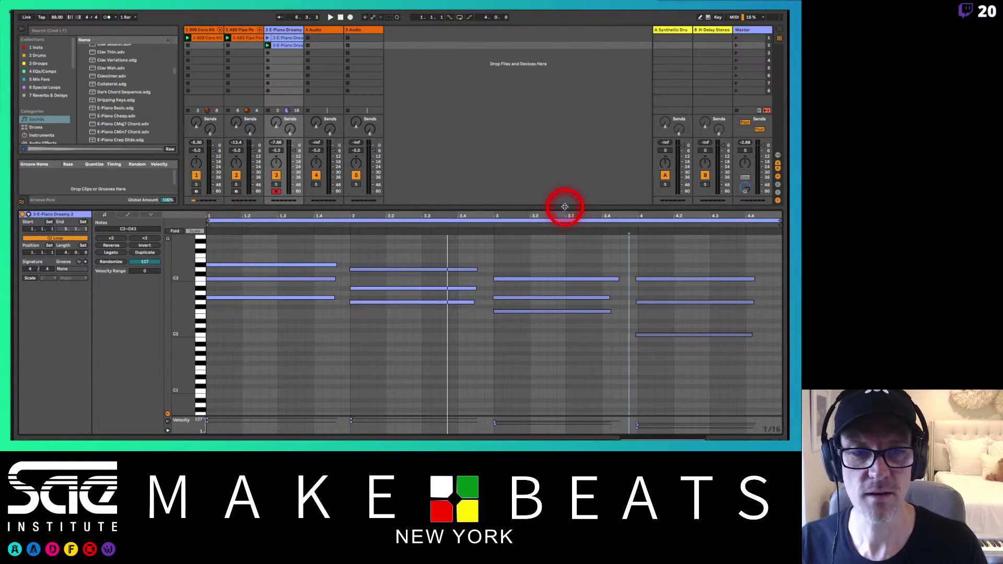
left_click_drag(565, 207, 557, 188)
left_click(515, 281)
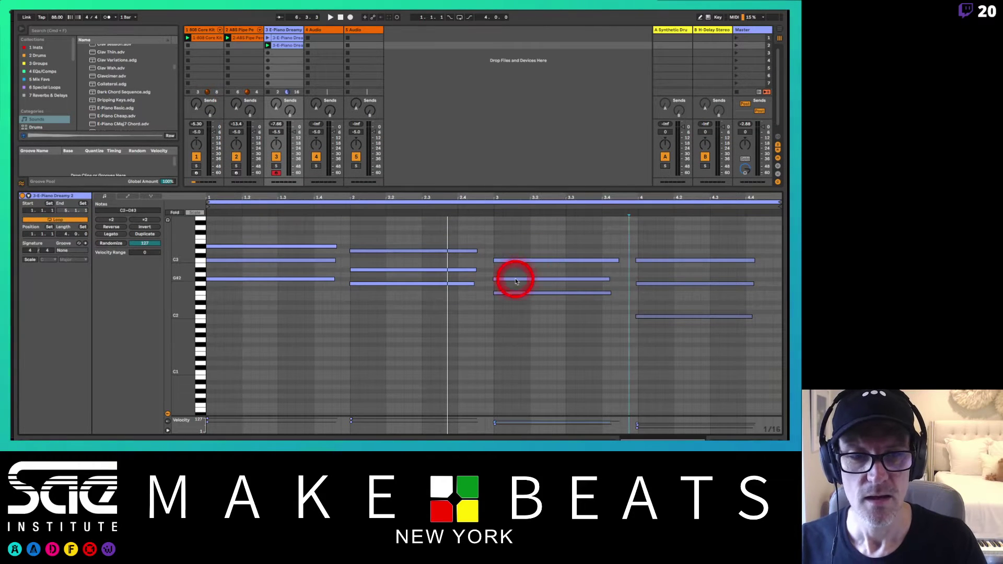
left_click(601, 432)
left_click(603, 420)
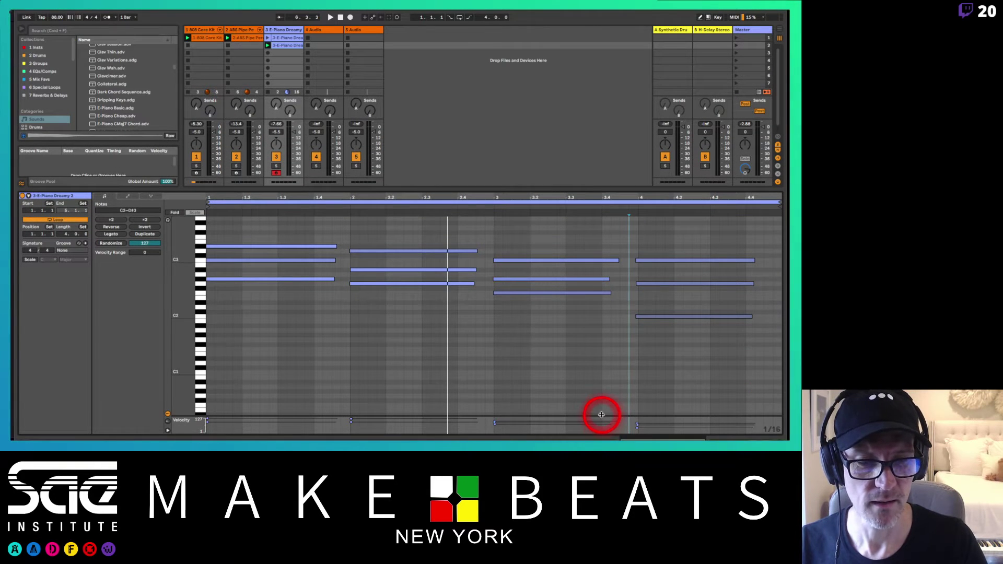
left_click_drag(602, 414, 594, 346)
left_click(169, 365)
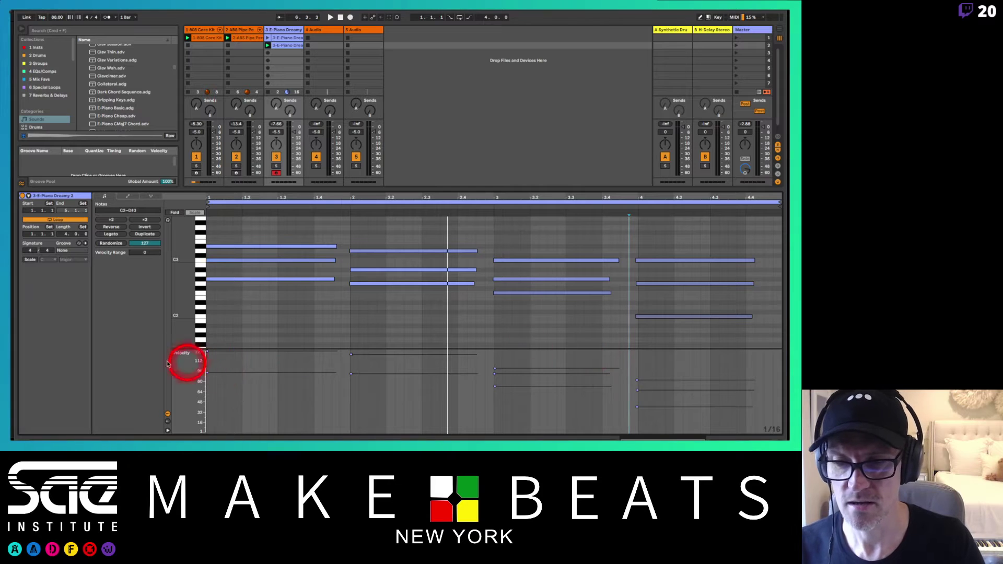
Raise the velocities of the third chord's three notes and the second chord's top note, and set the first chord's C3 to velocity 114
mouse_move(169, 364)
left_mouse_down()
mouse_move(183, 353)
mouse_move(238, 375)
mouse_move(266, 292)
mouse_move(267, 376)
mouse_move(374, 372)
mouse_move(371, 350)
mouse_move(517, 374)
mouse_move(519, 387)
mouse_move(517, 363)
left_mouse_up()
left_click(511, 361)
left_click(516, 365)
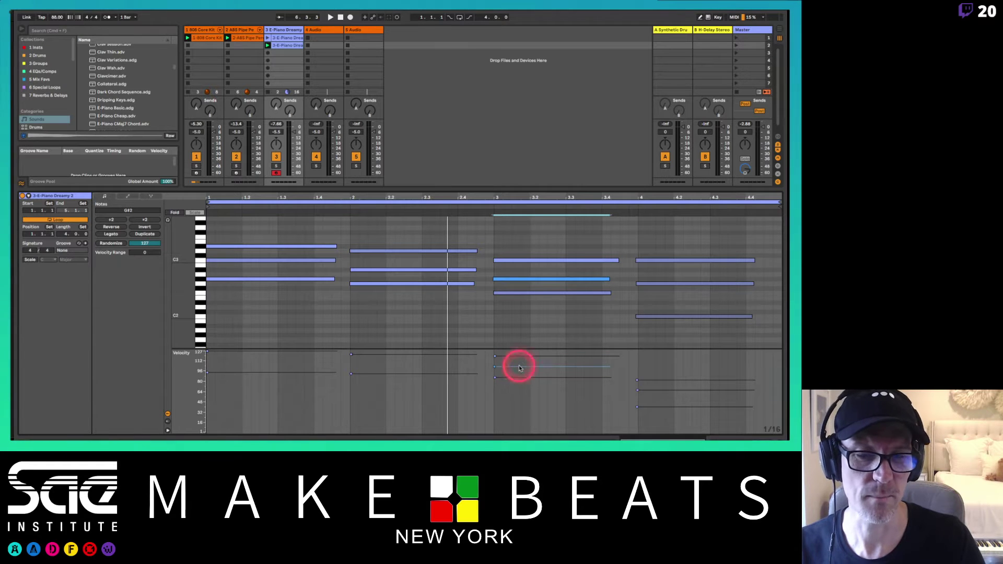
left_click(520, 377)
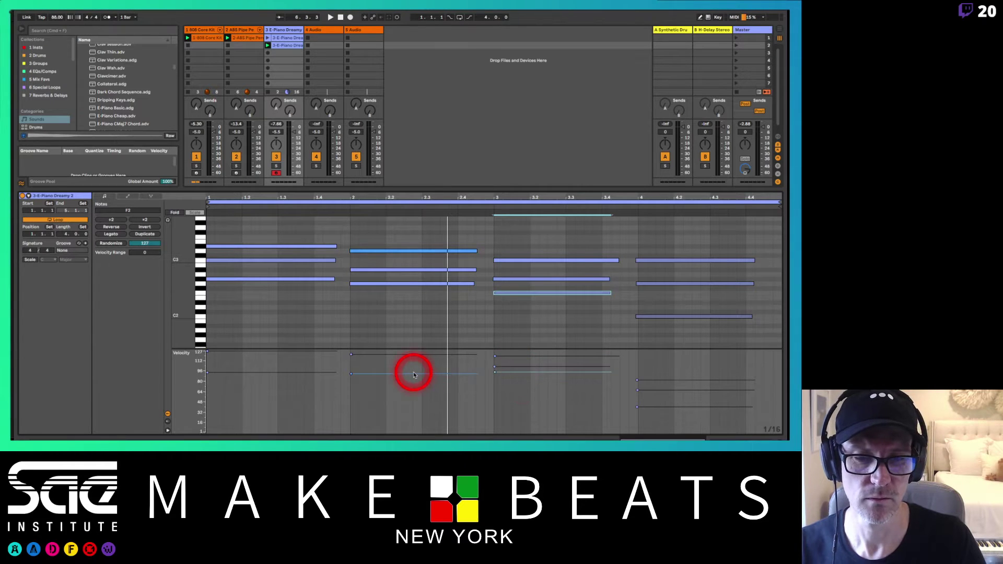
left_click_drag(413, 374, 414, 372)
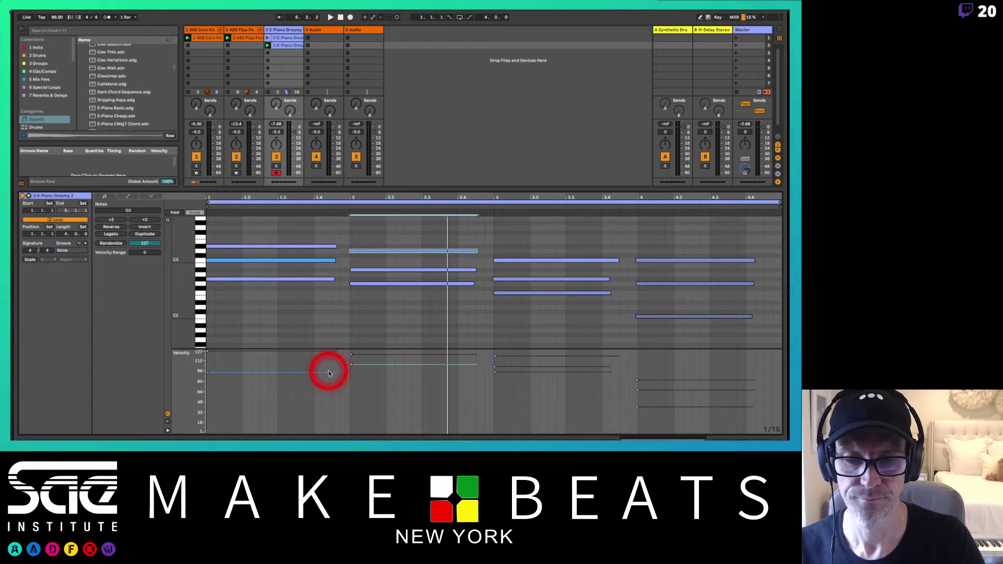
left_click_drag(329, 372, 329, 361)
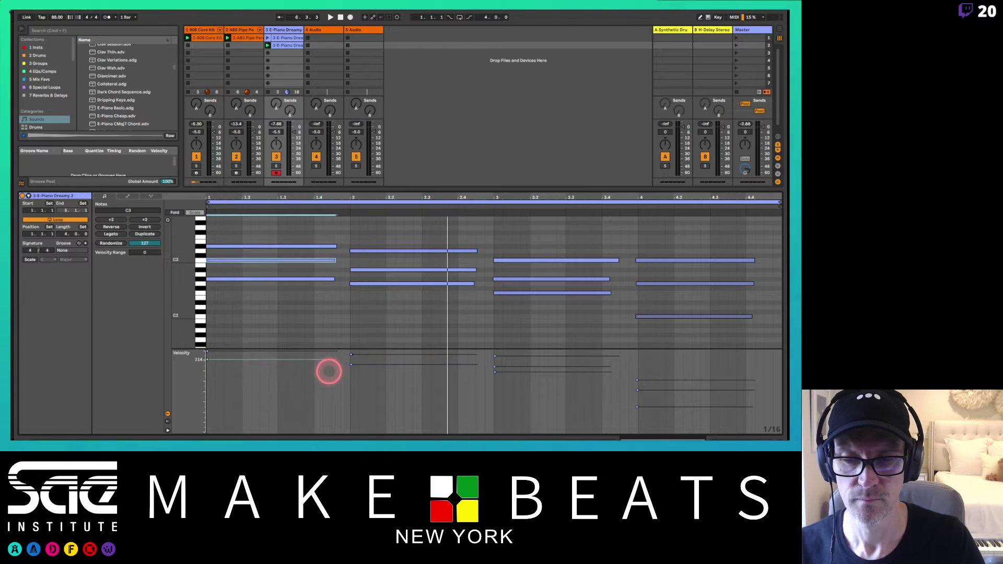
Raise the velocities of the fourth chord's three notes to roughly the level of the earlier chords
left_click(533, 366)
left_click_drag(665, 385, 679, 419)
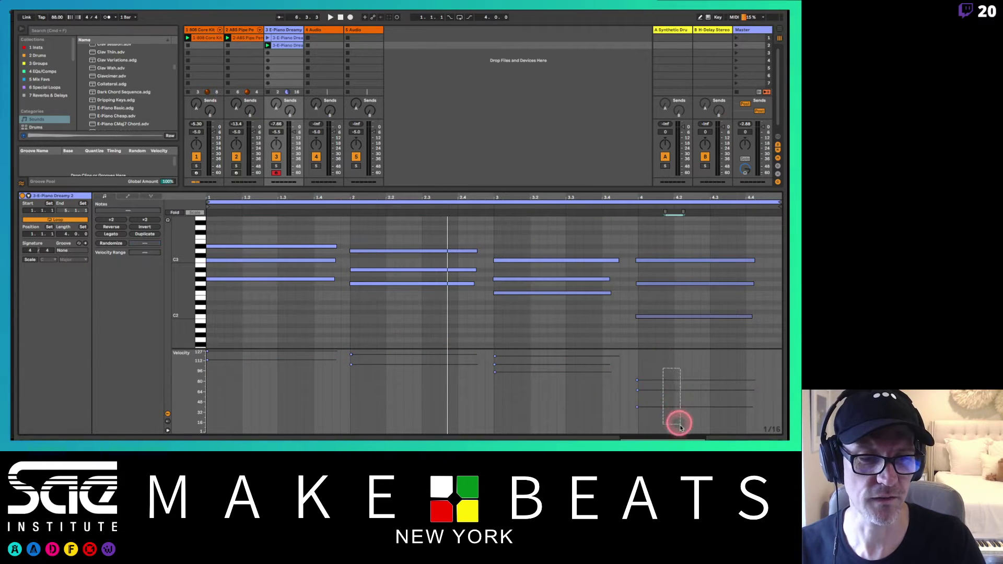
mouse_move(656, 384)
left_mouse_down()
mouse_move(636, 377)
mouse_move(636, 387)
mouse_move(629, 365)
mouse_move(636, 395)
mouse_move(637, 377)
left_mouse_up()
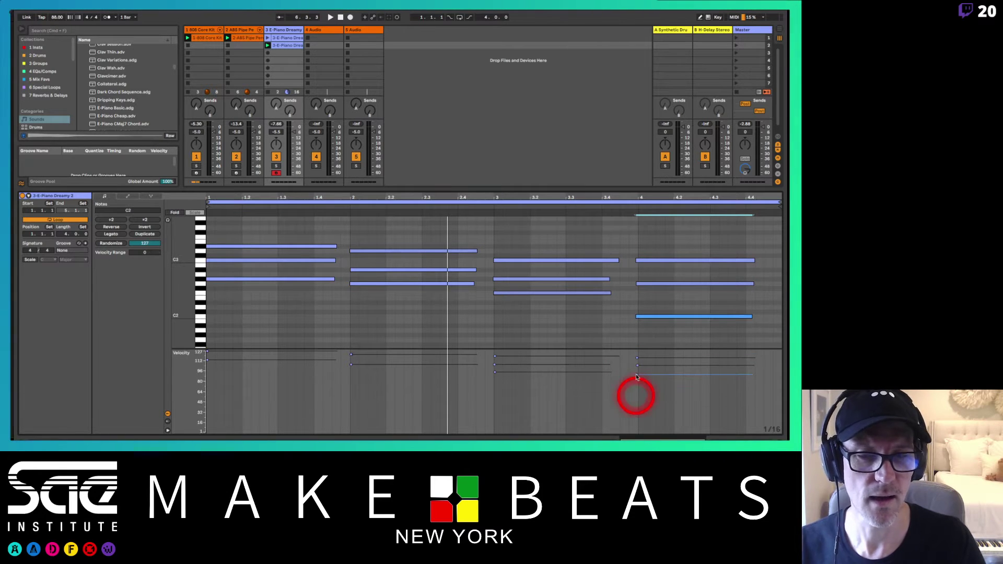
Play the clip with the other tracks, select the fourth chord's three notes and nudge them onto the start of bar 4
key("space")
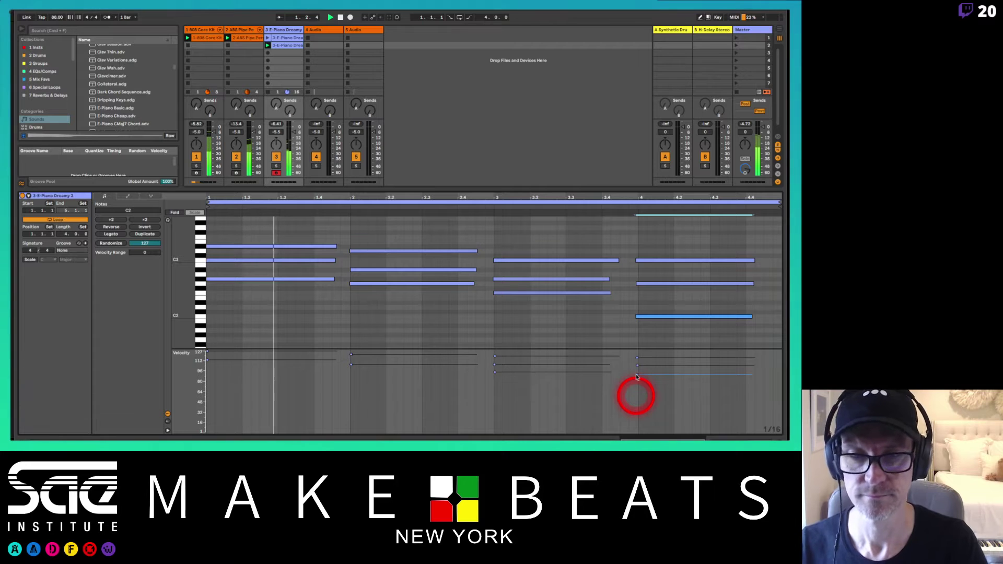
left_click(358, 340)
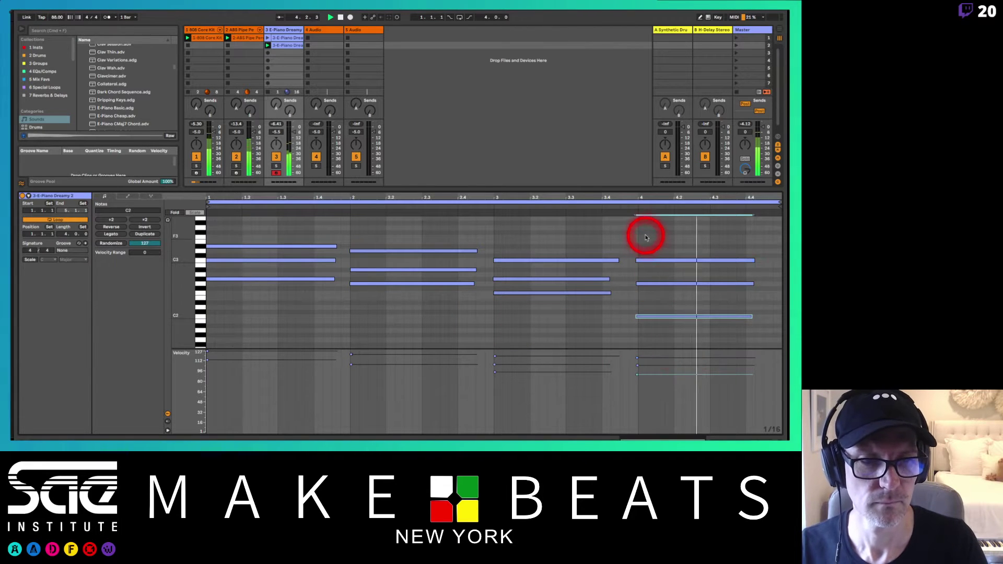
left_click_drag(645, 238, 656, 327)
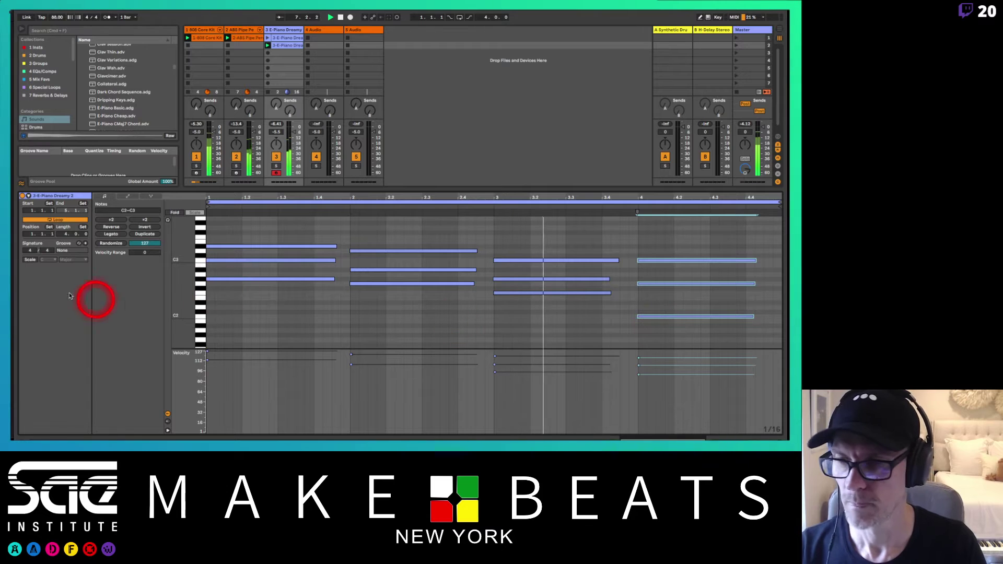
Turn on the scale display for the second E-Piano Dreamy clip and set it to C Minor
left_click(31, 260)
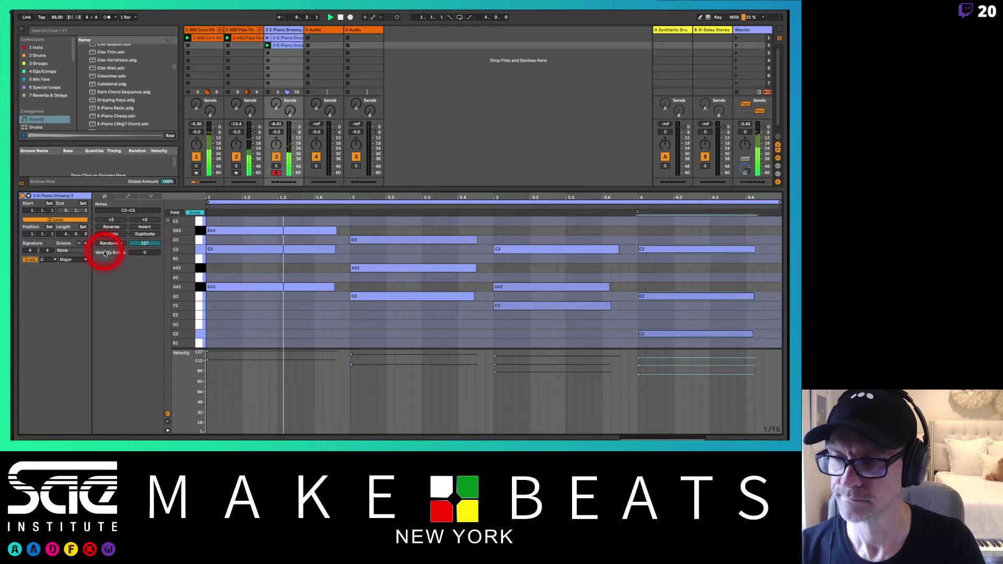
left_click(69, 260)
left_click(72, 46)
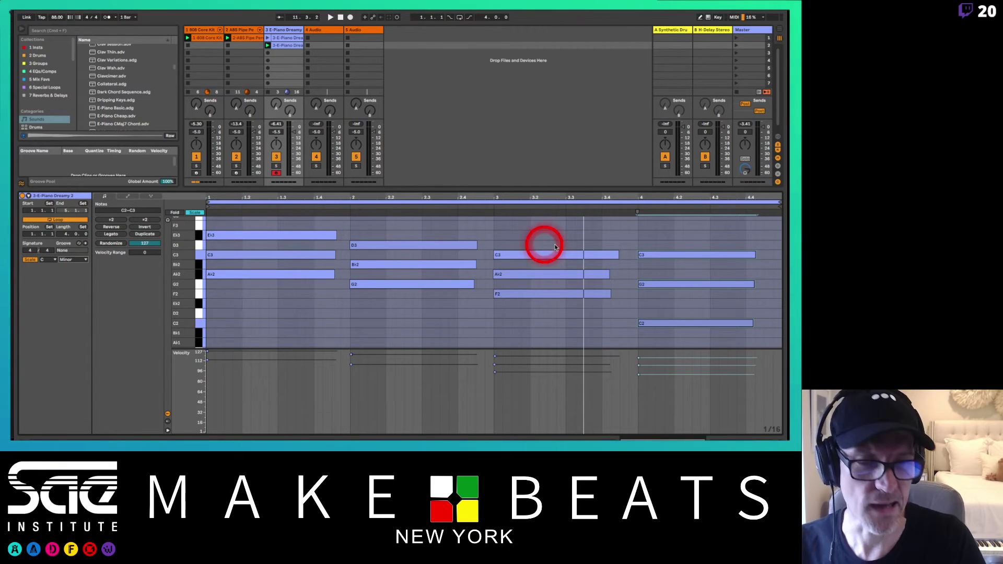
left_click(611, 245)
Open the ABS Pipe Percussion clip, turn on its scale display and set it to C Minor
left_click(242, 37)
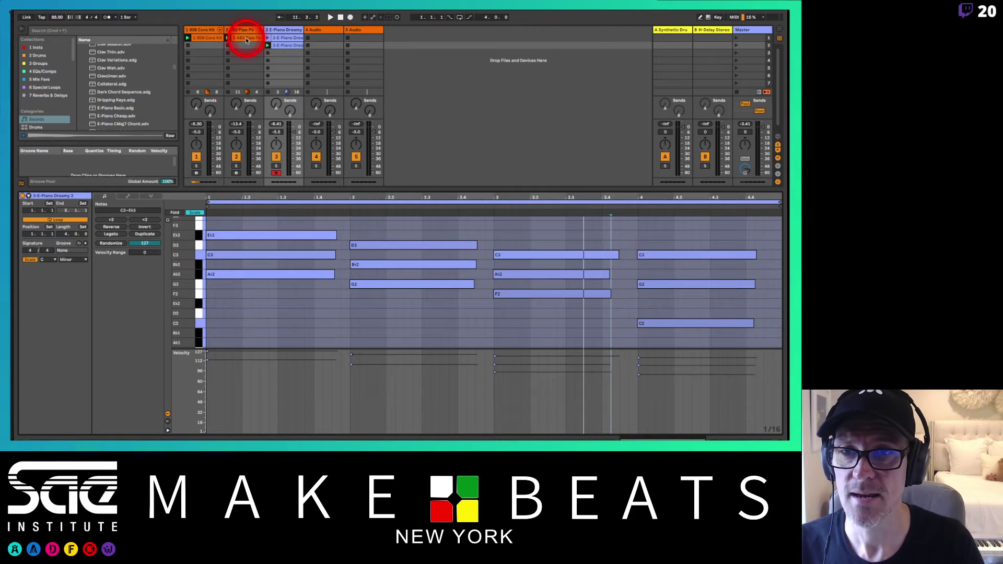
left_click(31, 261)
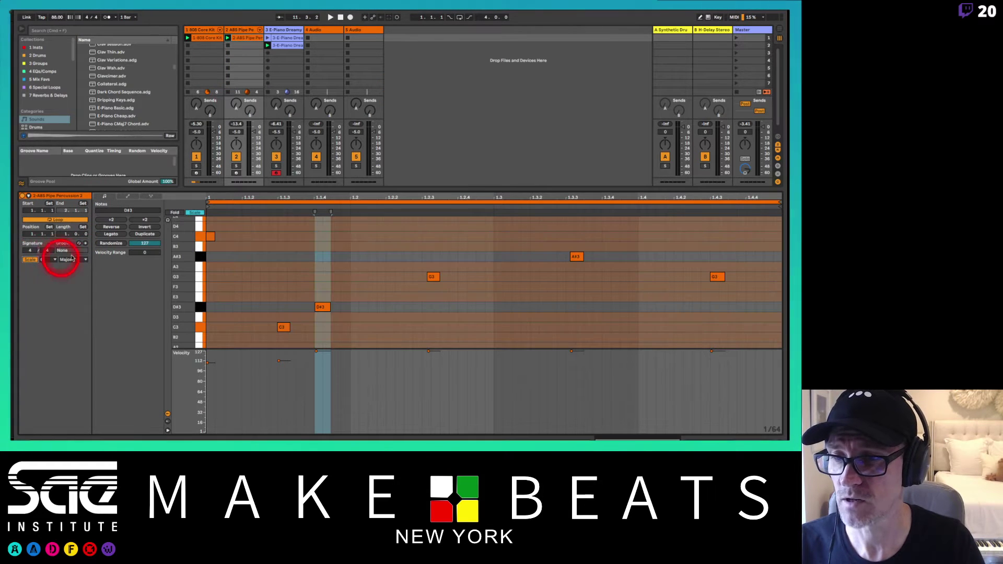
left_click(65, 260)
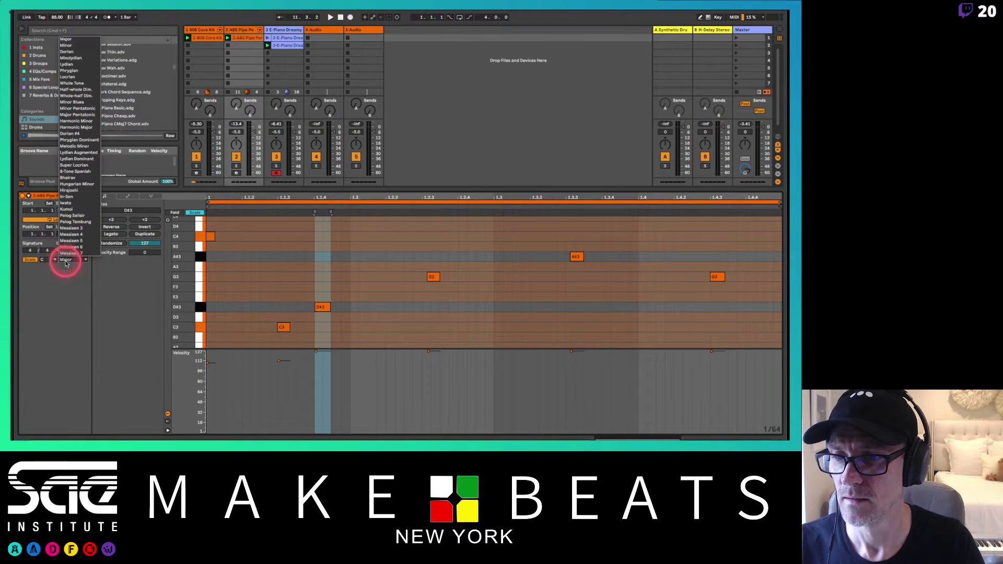
left_click(69, 47)
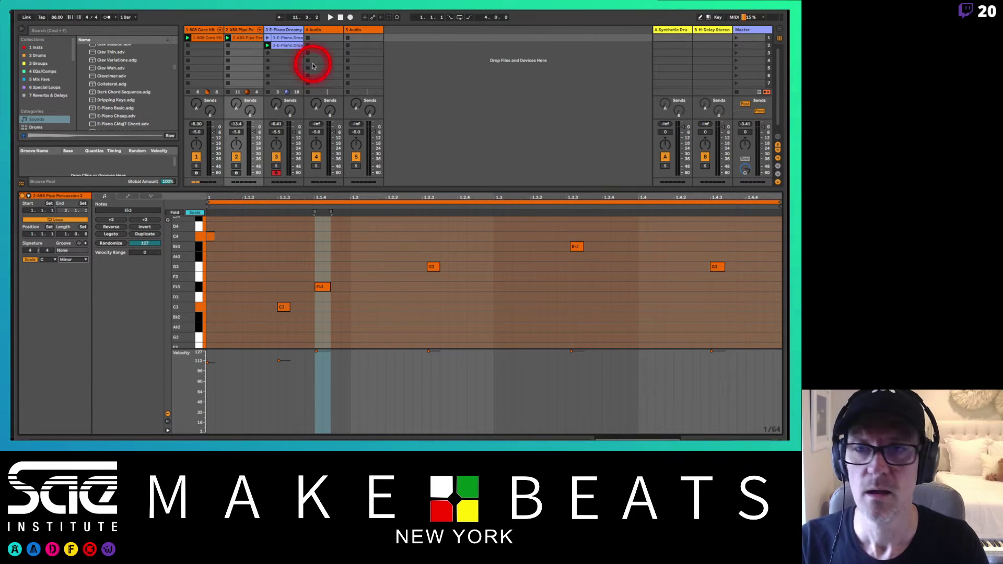
Reopen the second E-Piano Dreamy clip and play it together with the drums and pipes
left_click(281, 47)
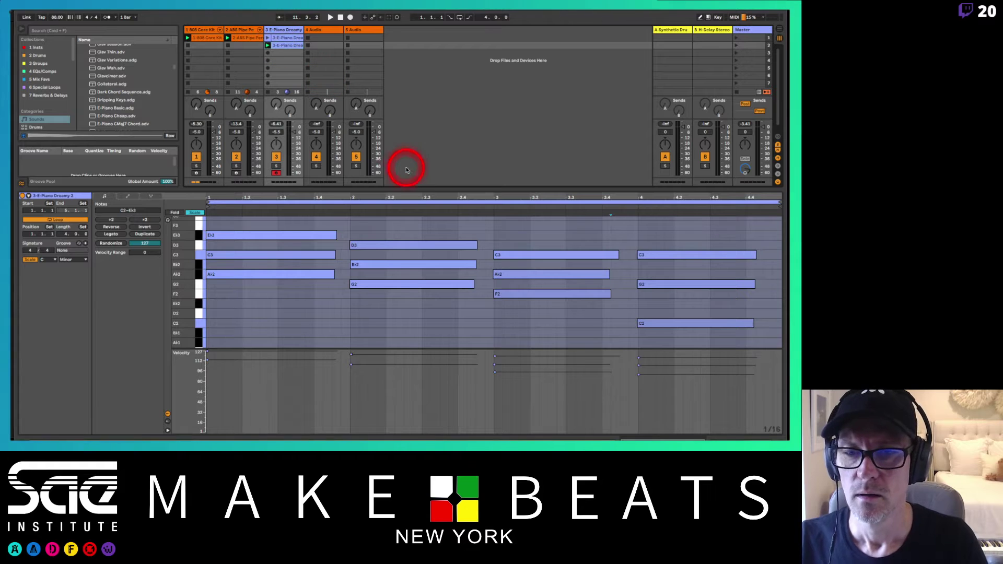
key("space")
left_click(524, 250)
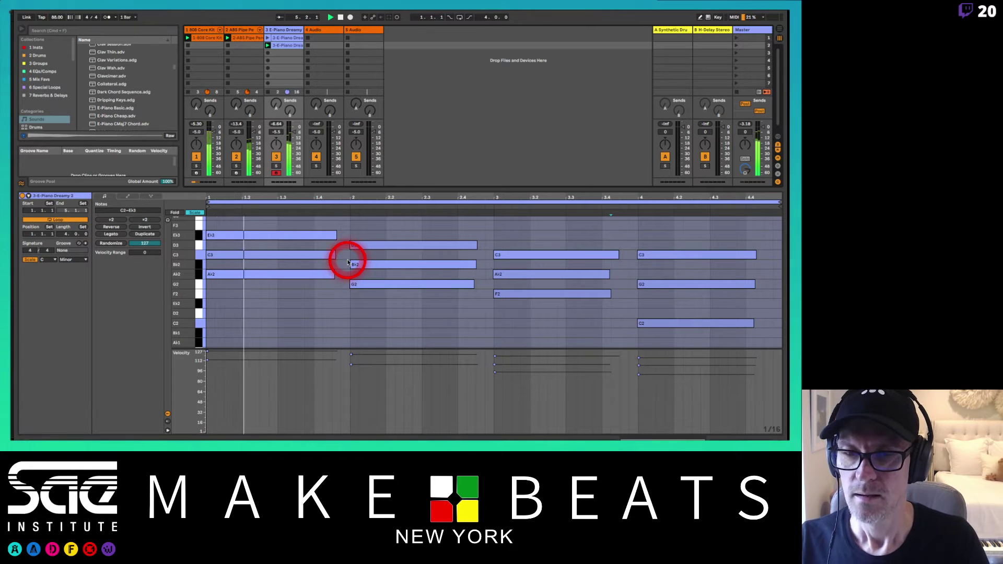
Stagger the first chord by delaying its C3 by one sixteenth and its E♭3 by two sixteenths
left_click(309, 235)
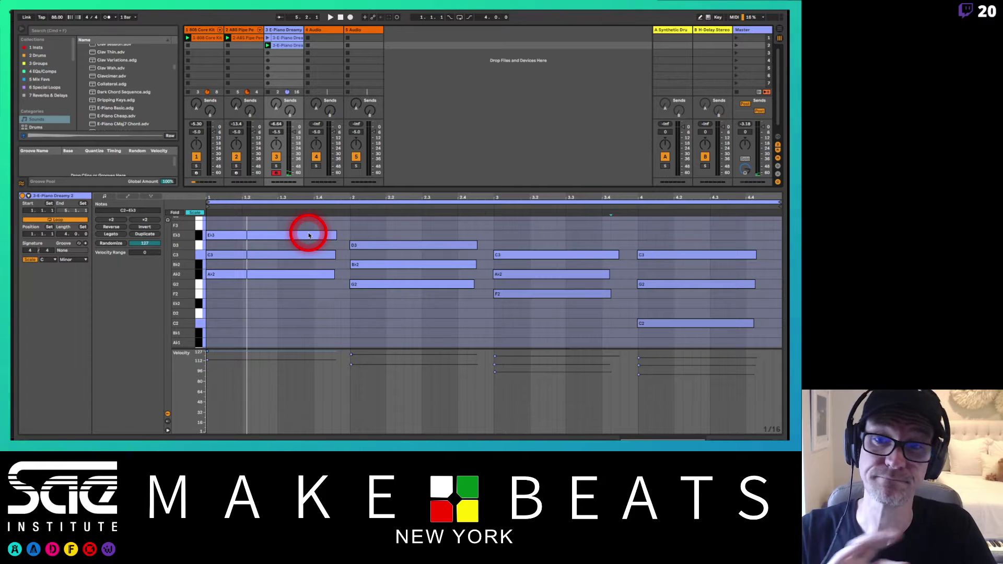
left_click(276, 255)
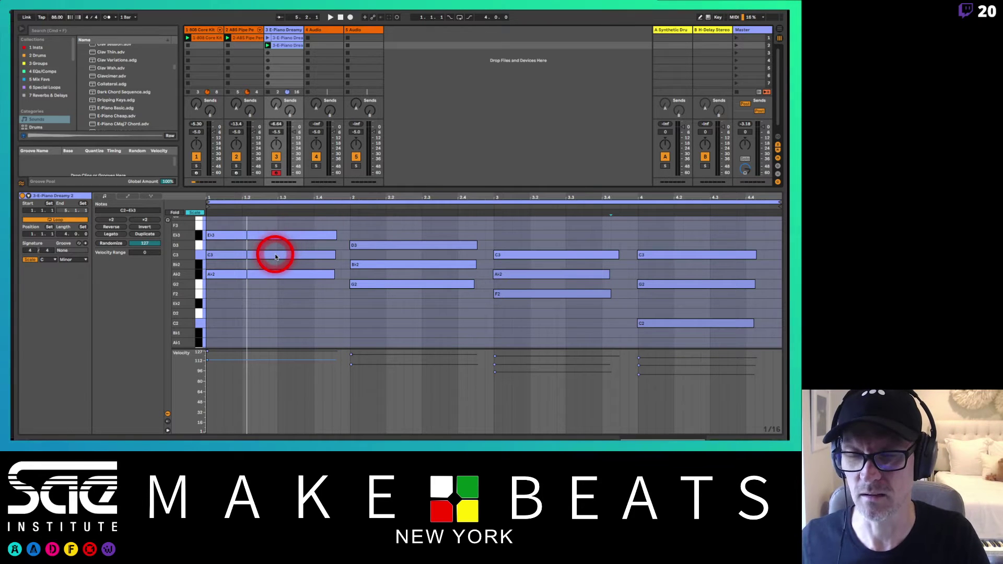
left_click(276, 256)
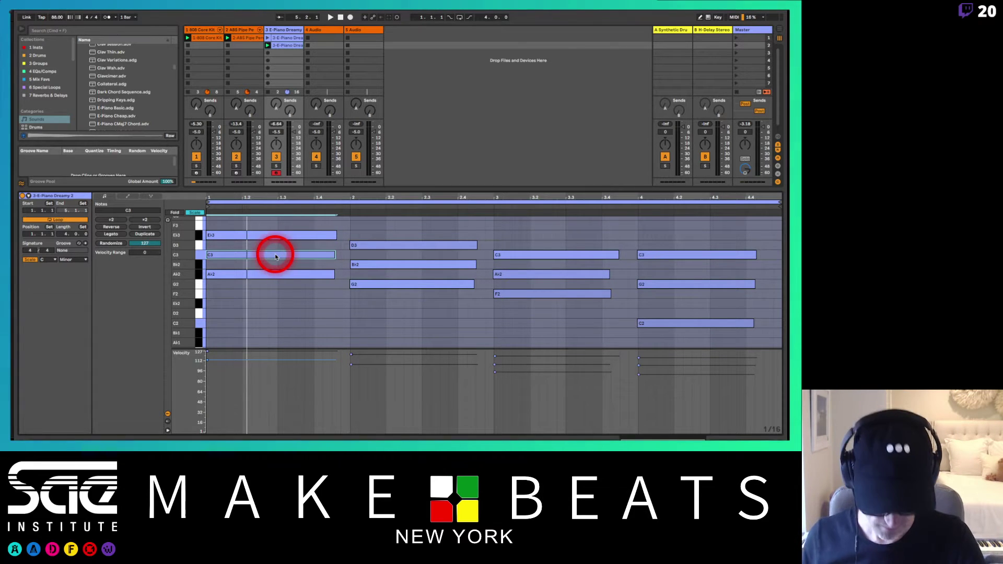
left_click(265, 233)
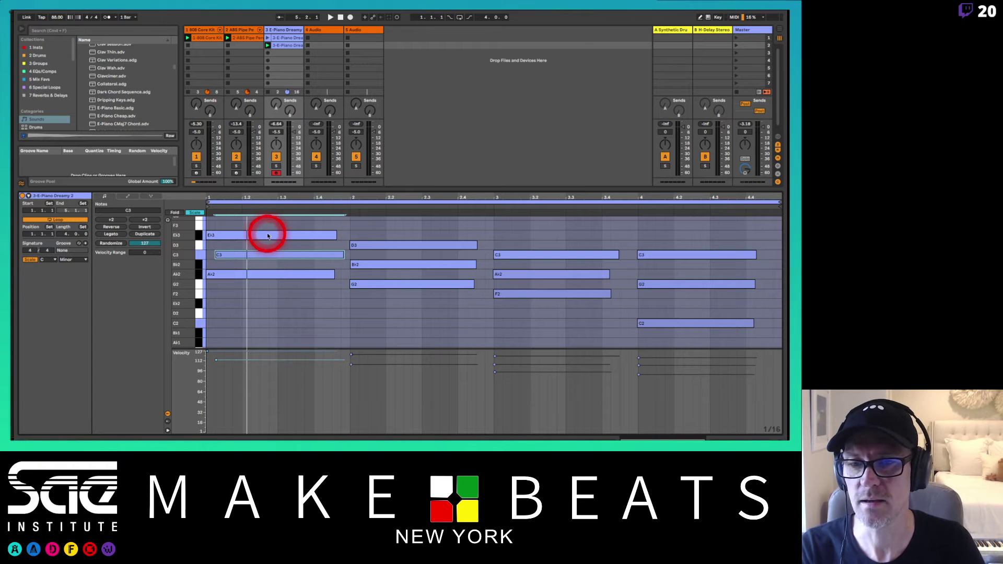
In the second chord delay B♭2 by one sixteenth and G2 by two; in the third delay A♭2 by one and C3 by two
left_click(376, 244)
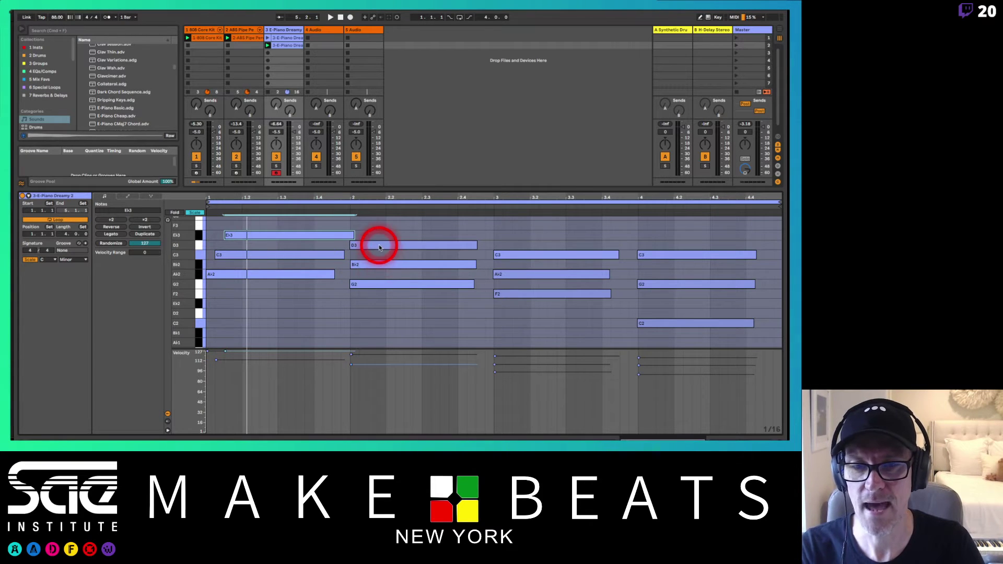
left_click_drag(386, 266, 387, 286)
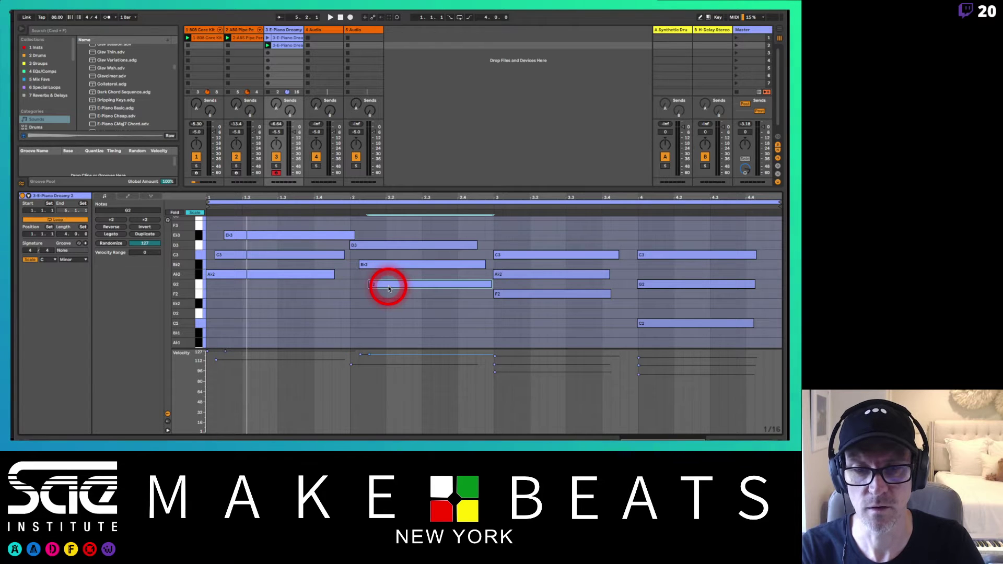
left_click(527, 273)
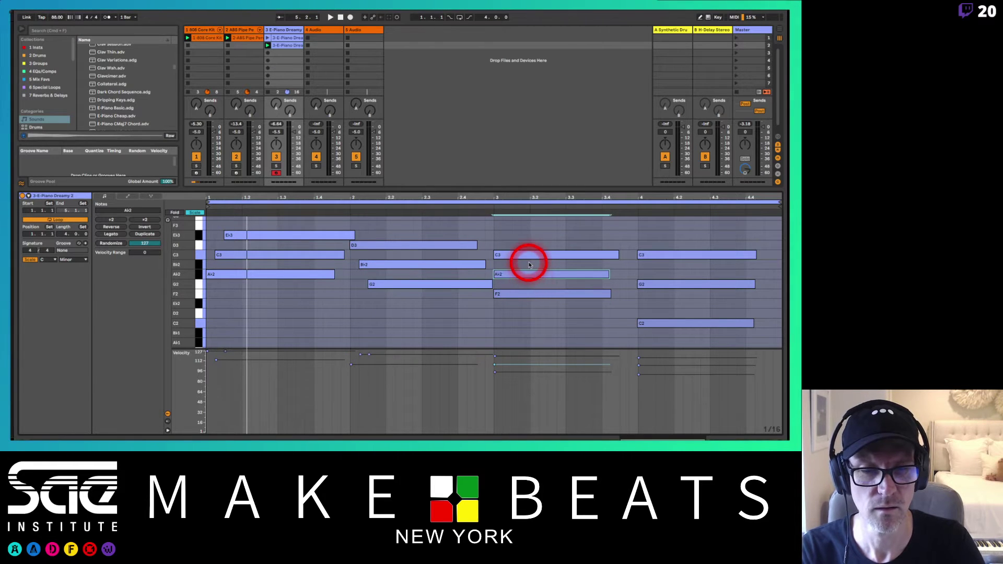
left_click(529, 256)
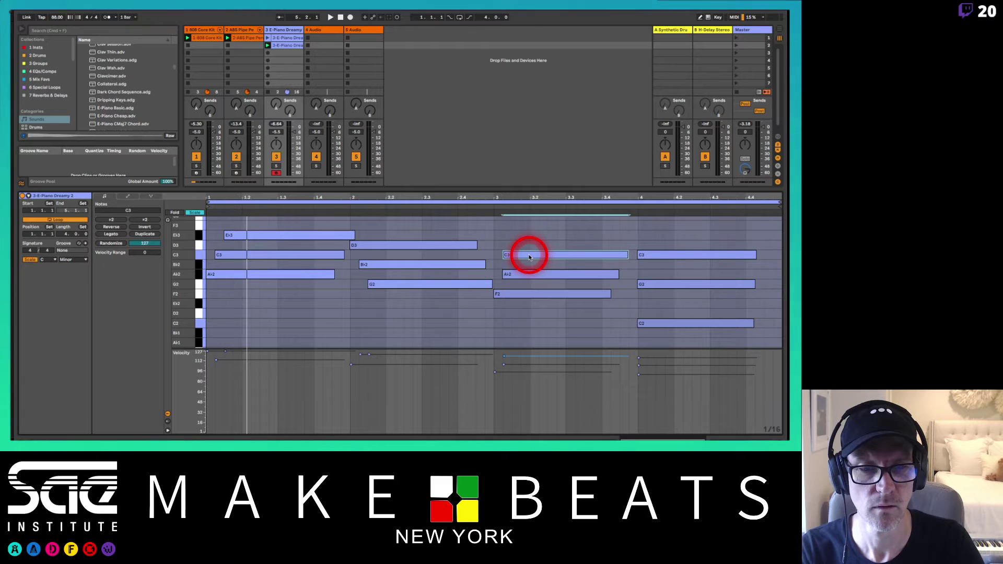
Stagger the fourth chord by delaying its C3 by one sixteenth and its C2 by two sixteenths
left_click(673, 282)
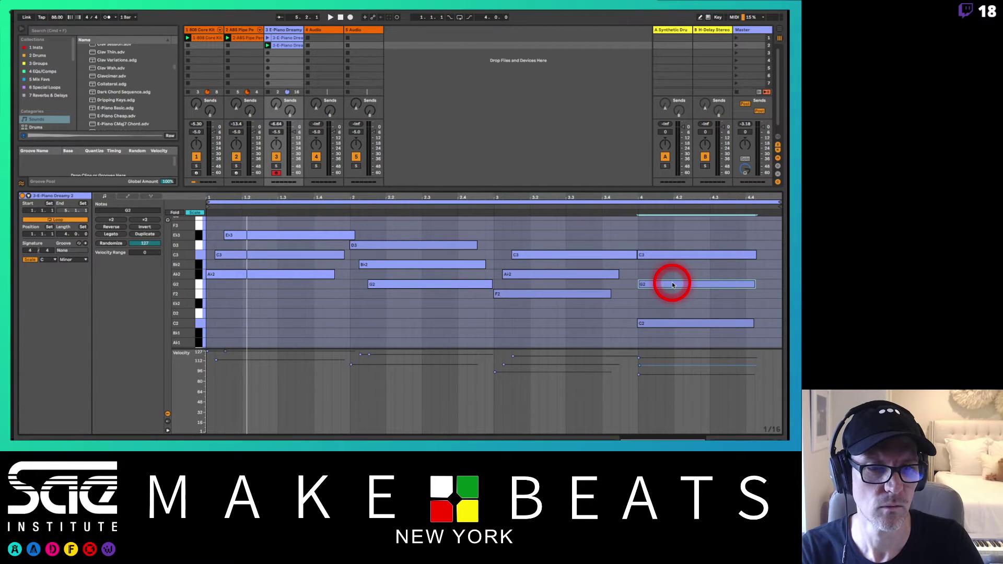
left_click(661, 255)
left_click(663, 326)
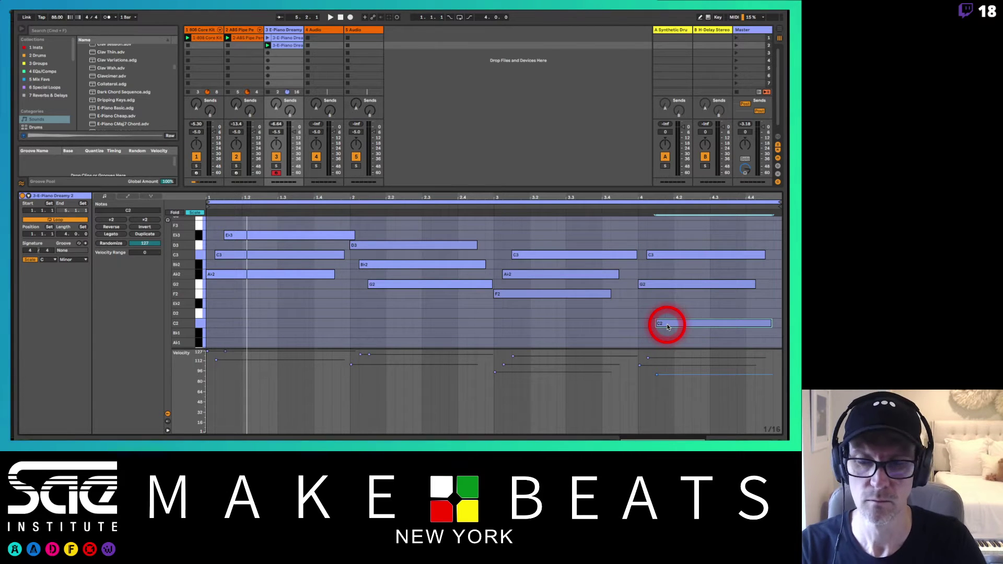
Play back the staggered chords, raise the velocity of the fourth chord's C2, and set the third chord's F2 to velocity 98
key("space")
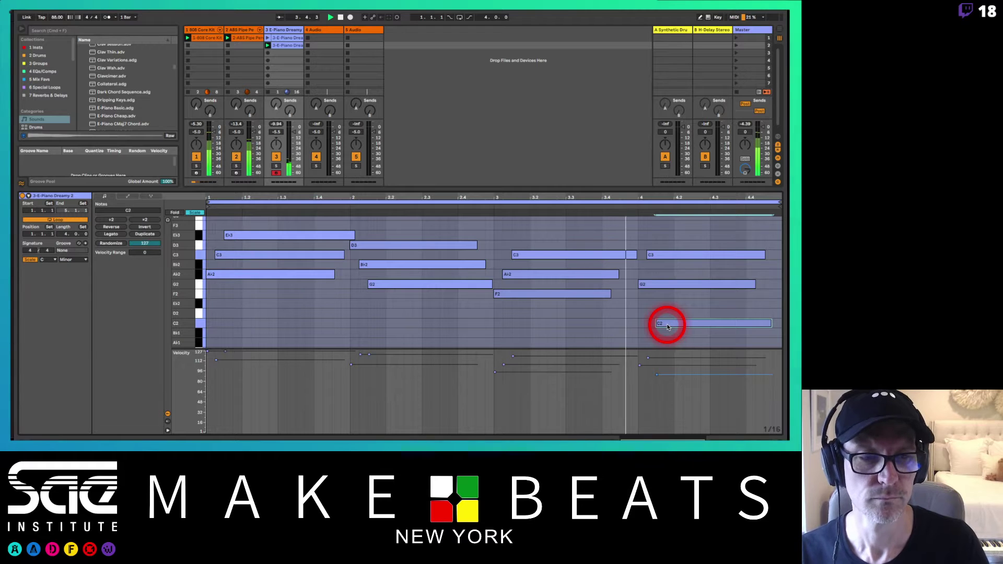
mouse_move(668, 327)
left_mouse_down()
mouse_move(681, 322)
mouse_move(668, 325)
mouse_move(683, 315)
mouse_move(679, 293)
mouse_move(674, 325)
left_mouse_up()
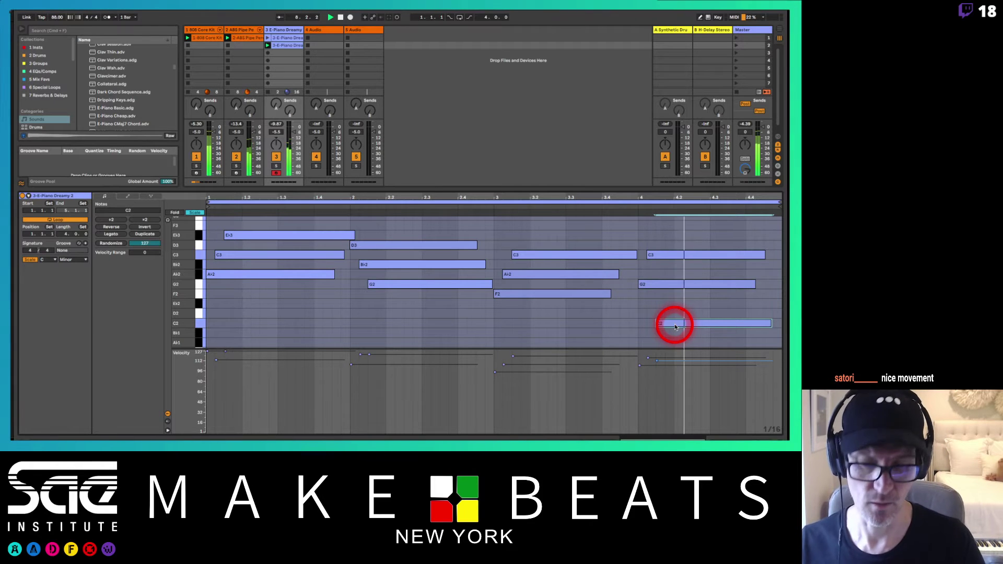
left_click_drag(675, 327, 675, 327)
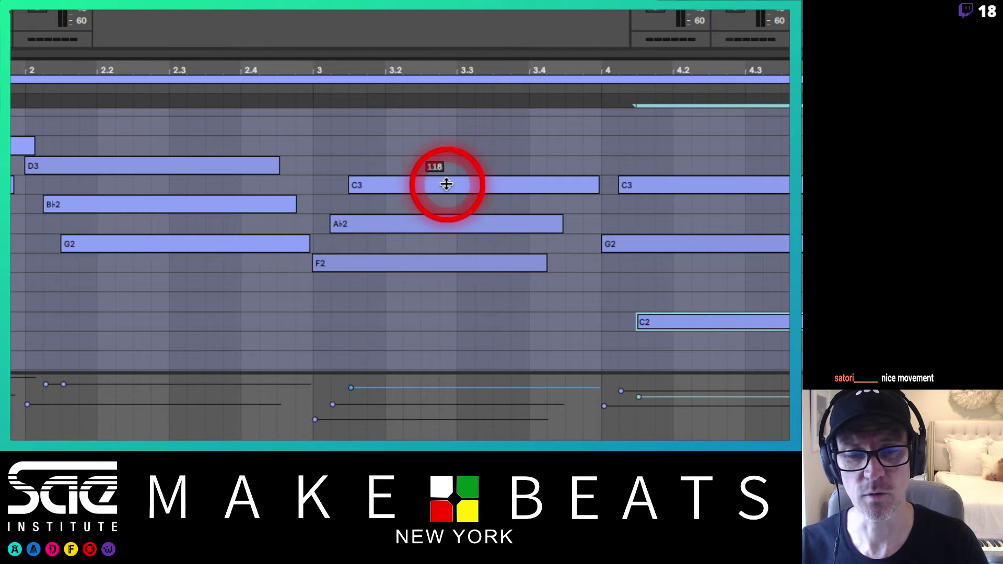
left_click(426, 263)
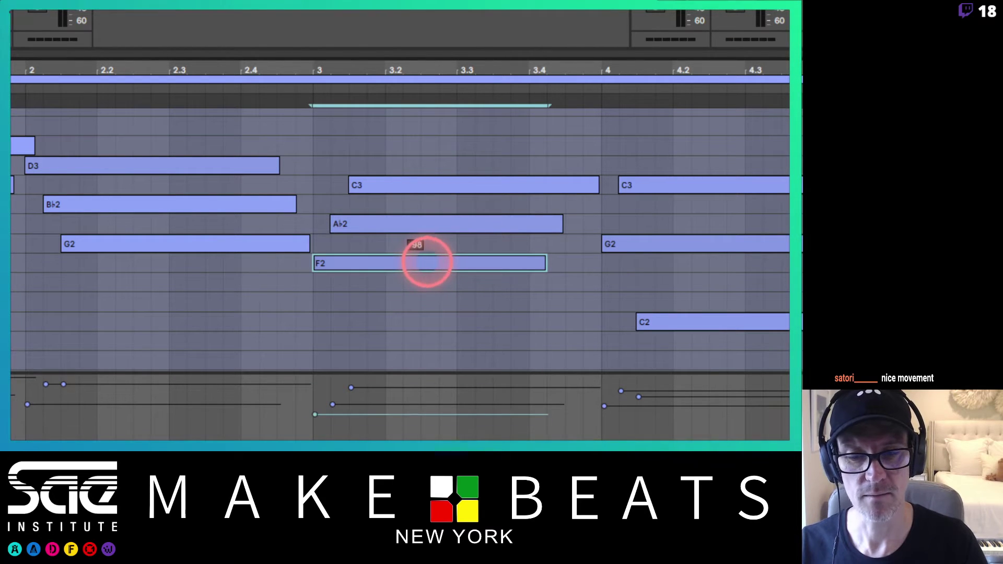
Raise the velocity of the third chord's F2 slightly
left_click_drag(427, 262, 428, 262)
left_click(427, 262)
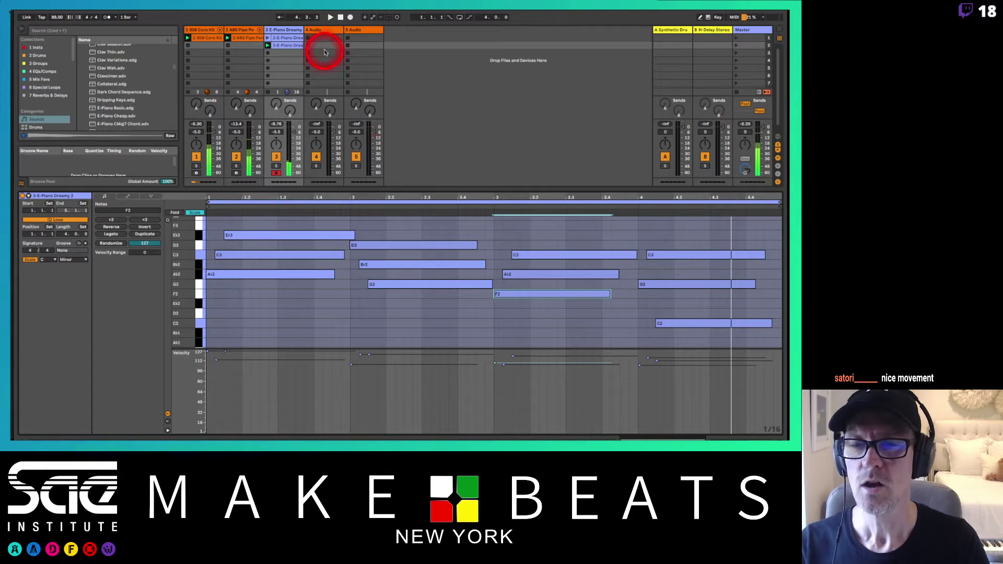
Insert a new MIDI track after the 808 Core Kit track and expand the Bass category of the sound presets
left_click(212, 29)
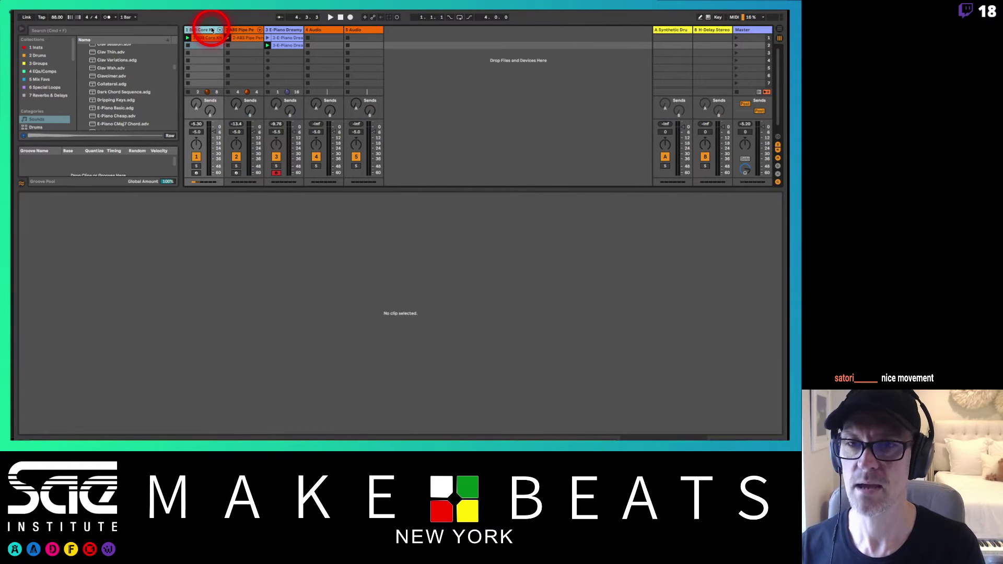
key("super+shift+t")
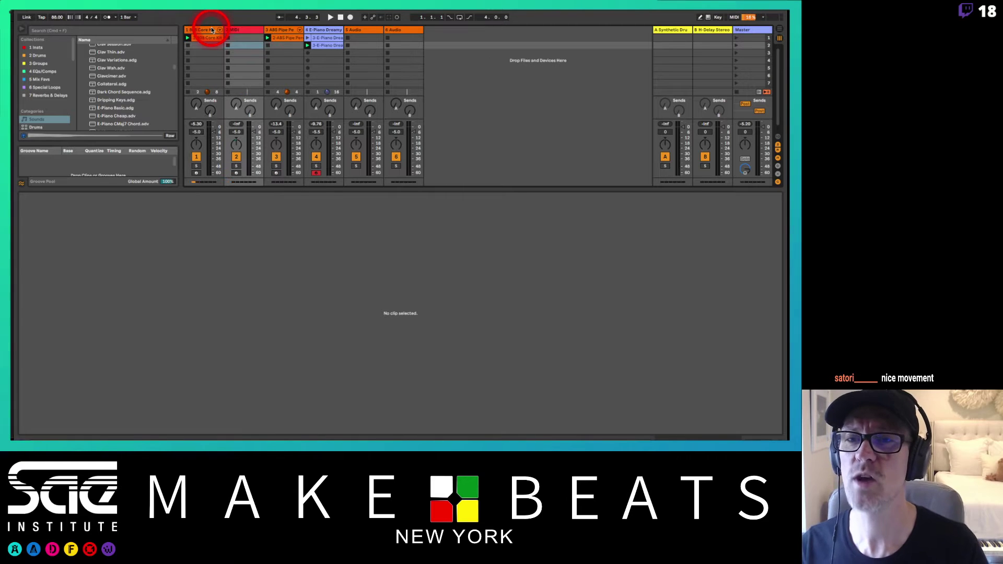
left_click(243, 30)
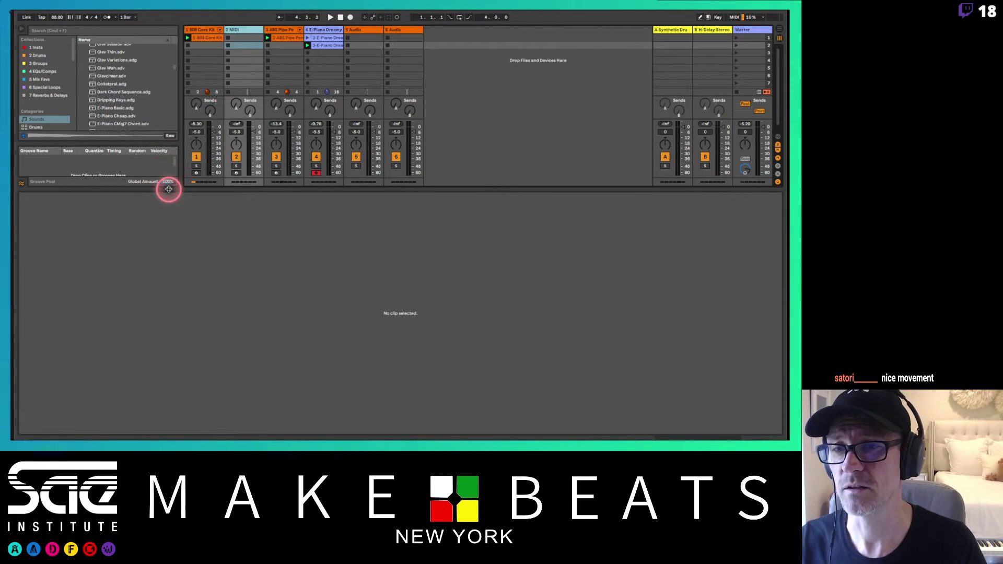
left_click_drag(166, 187, 176, 344)
left_click(130, 150)
scroll(130, 150, "up", 8)
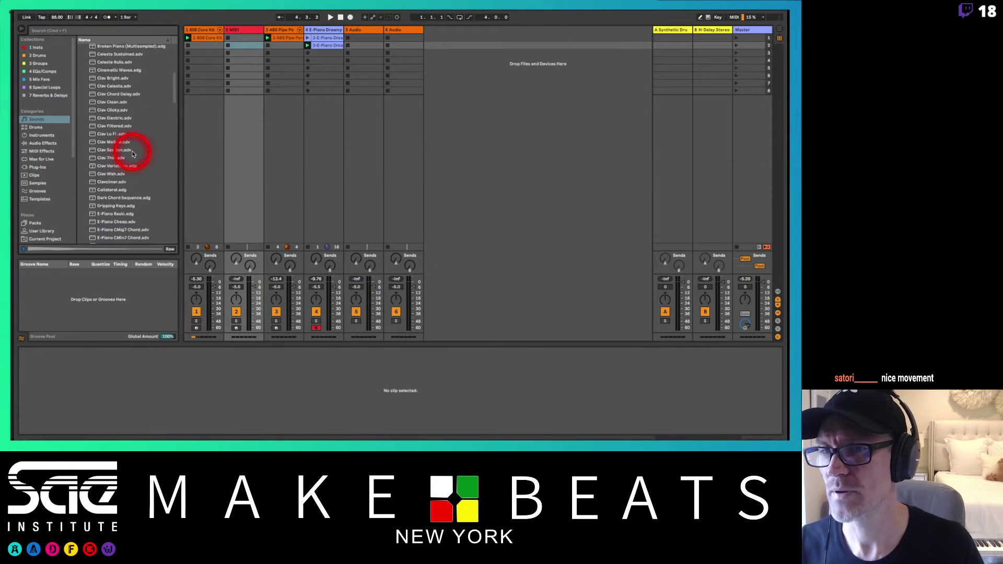
left_click(86, 55)
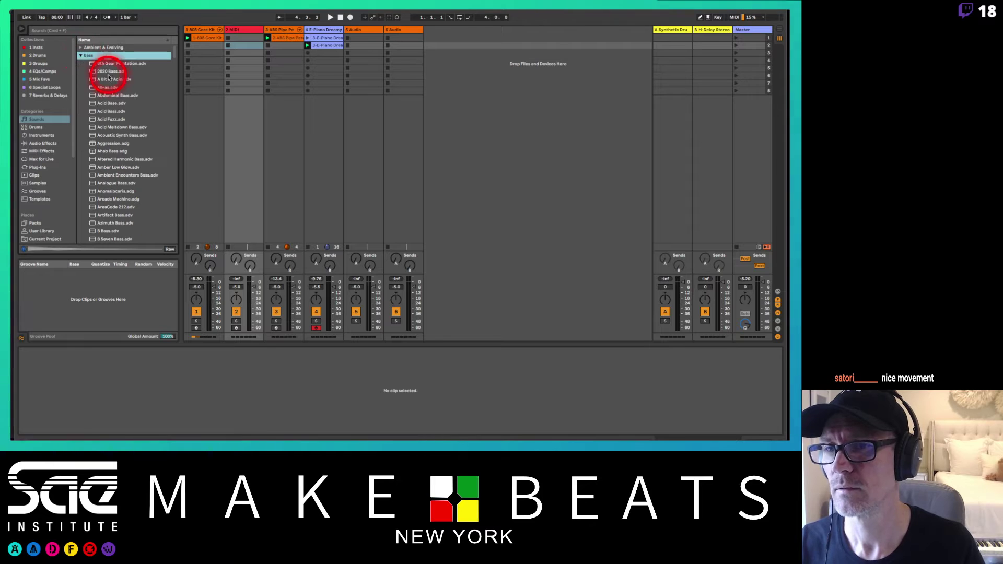
Audition the first few bass presets and look through the list as far as the presets starting with S
left_click(112, 63)
key("Down")
key("Down")
key("Down")
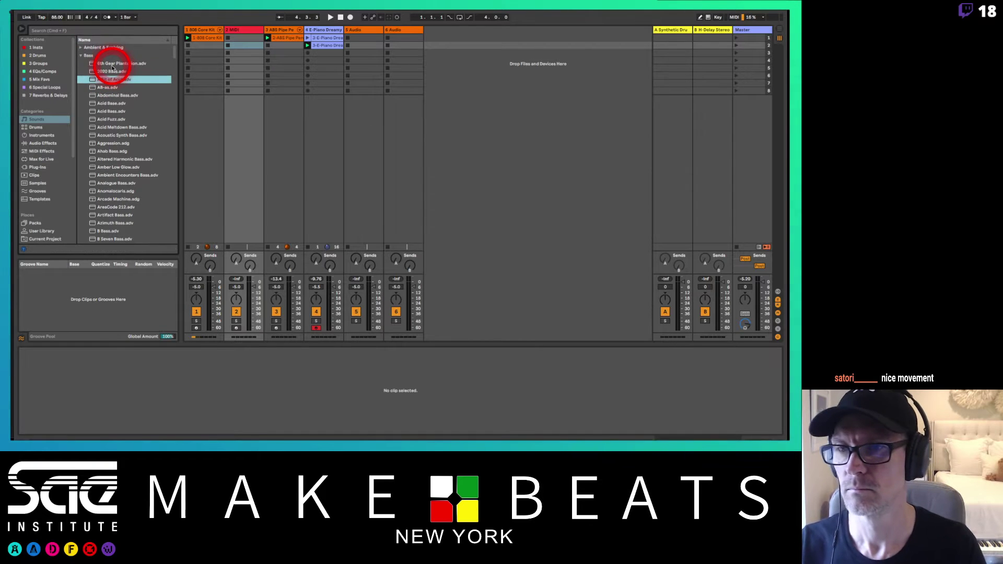
key("Down")
key("Down")
scroll(141, 130, "down", 3)
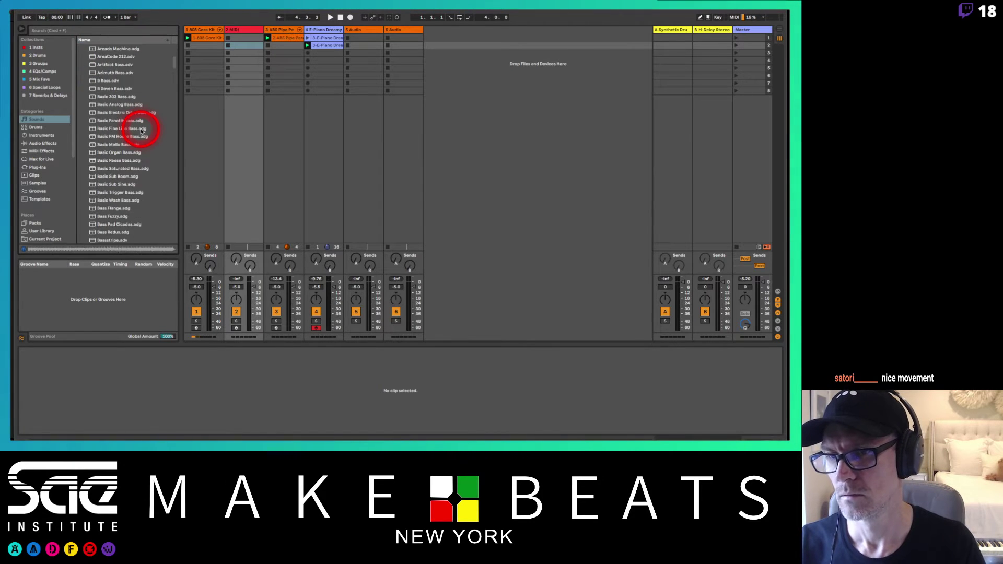
scroll(140, 130, "down", 10)
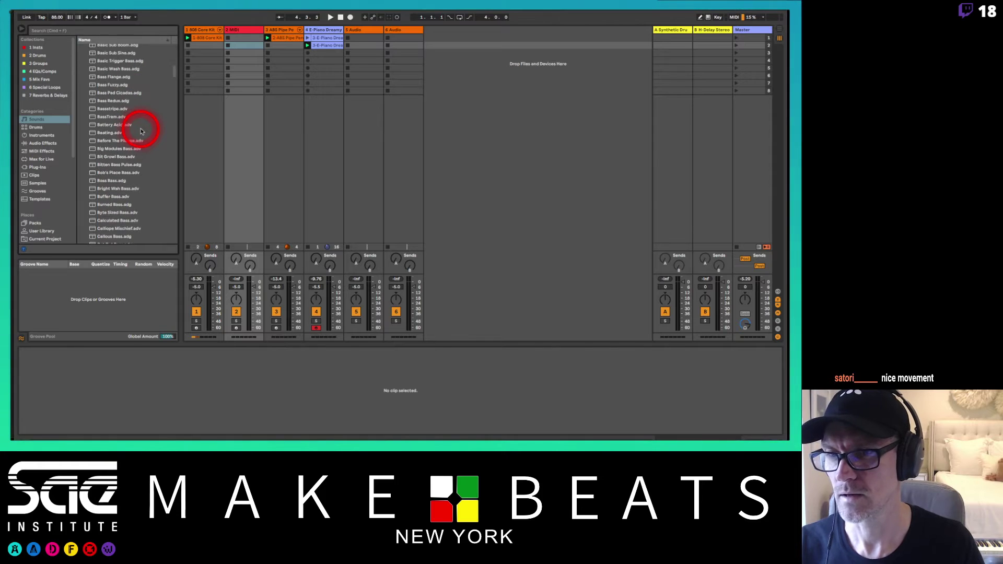
left_click_drag(174, 76, 189, 183)
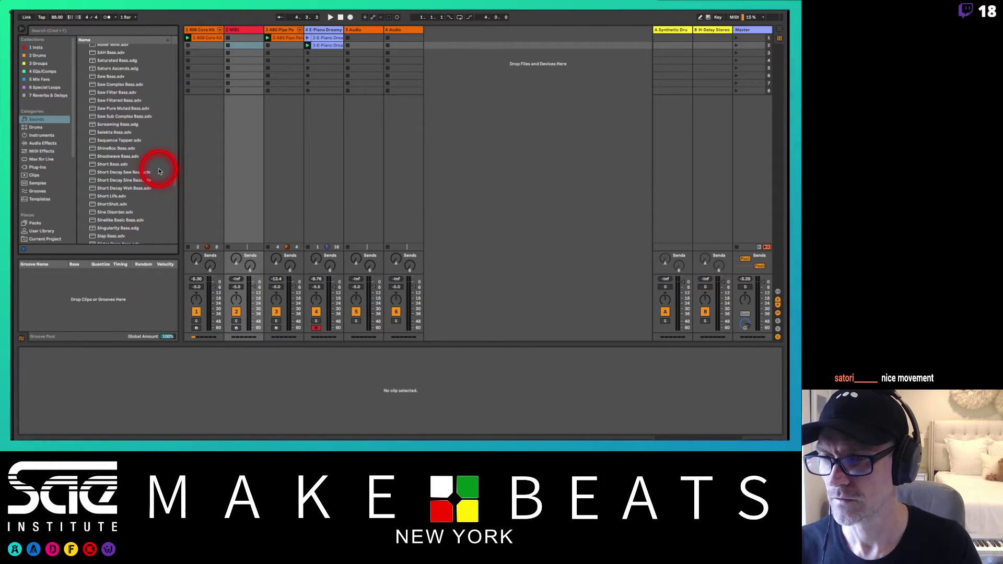
scroll(160, 171, "down", 5)
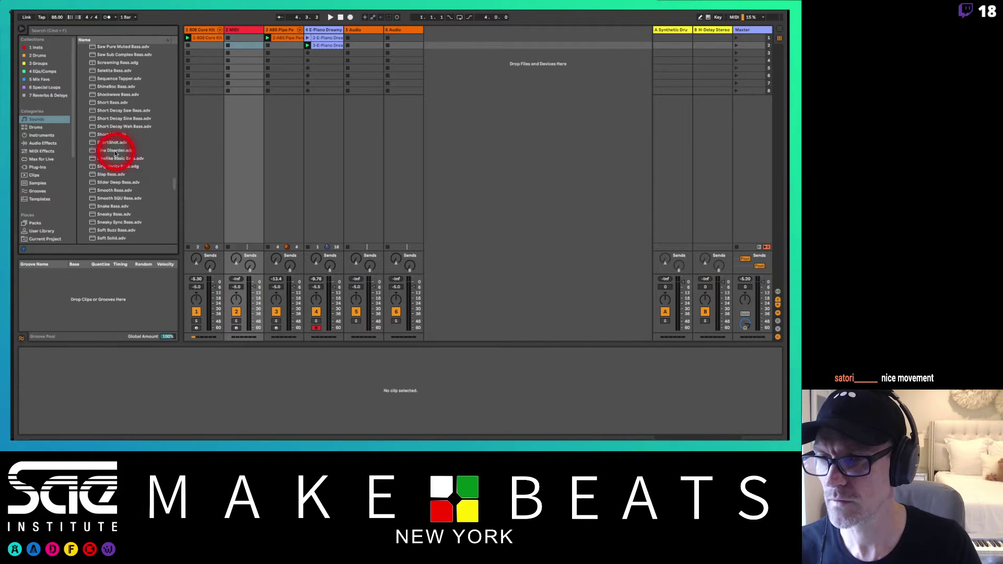
Audition the ShortShot and Sine Disorder bass presets and load Sine Disorder onto the new MIDI track
left_click(112, 151)
left_click(110, 148)
left_click(110, 151)
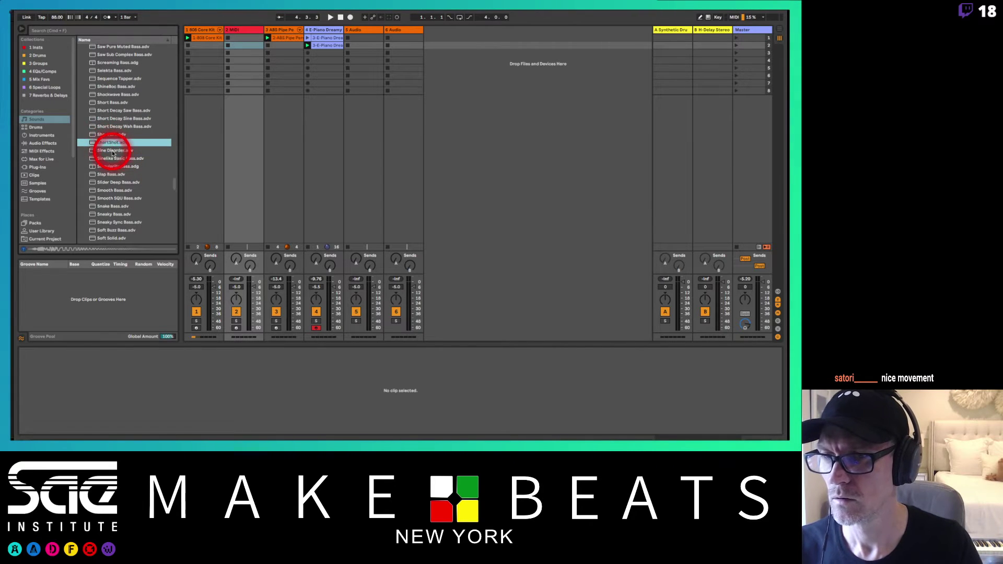
left_click(114, 153)
left_click(112, 152)
left_click(108, 151)
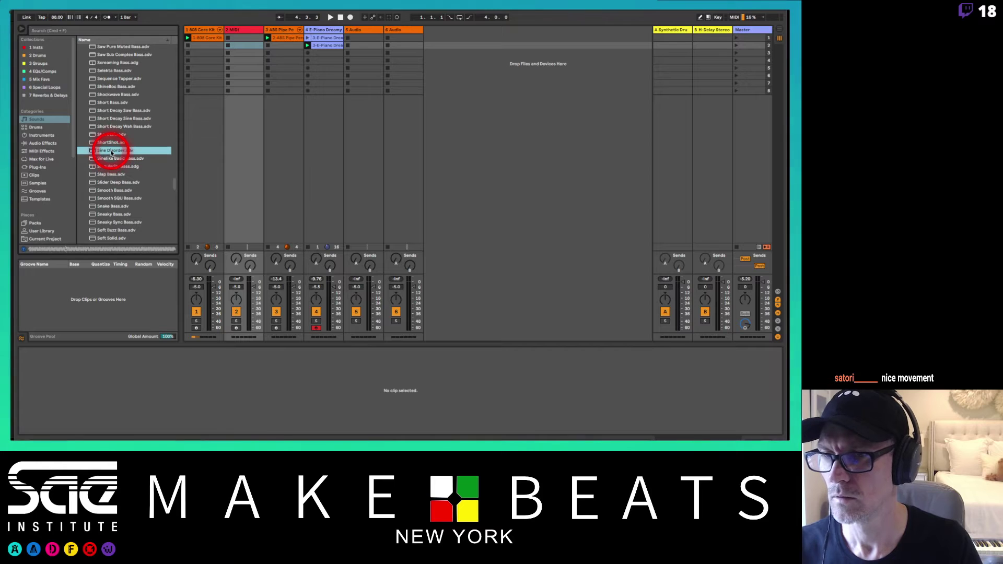
left_click(110, 150)
left_click(242, 64)
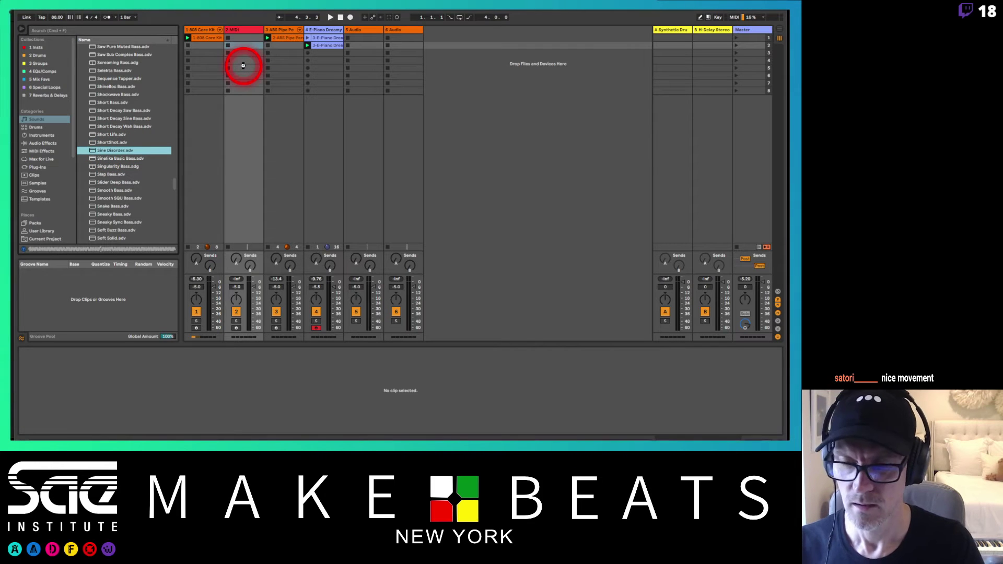
Bring the Sine Disorder device into view and arm its track instead of E-Piano Dreamy
left_click_drag(243, 66, 242, 361)
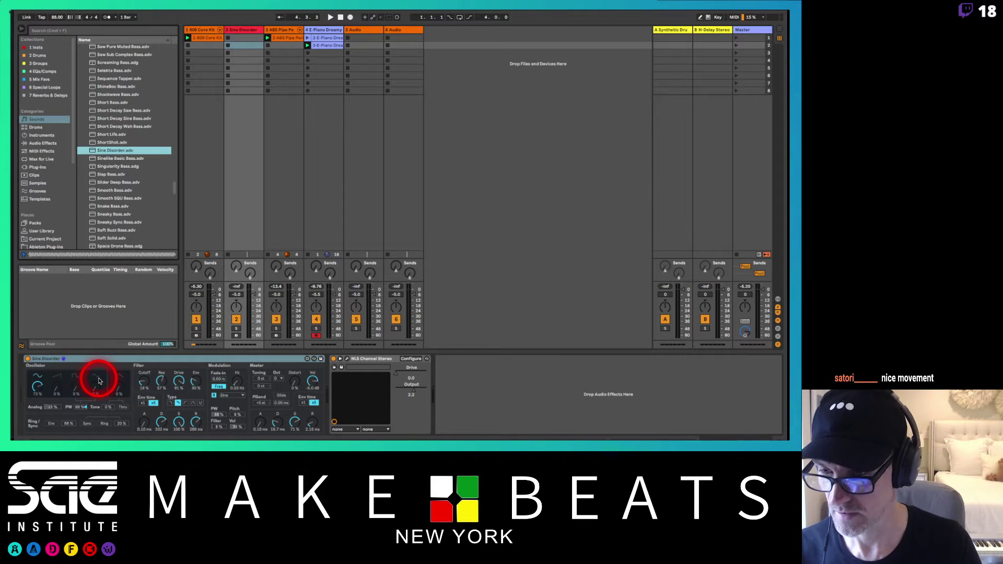
left_click(153, 361)
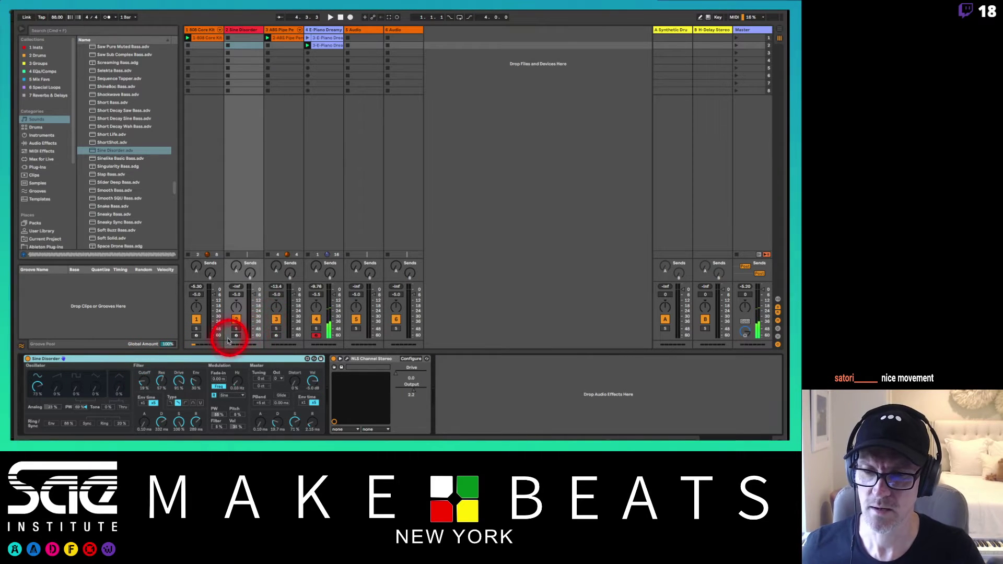
left_click(323, 159)
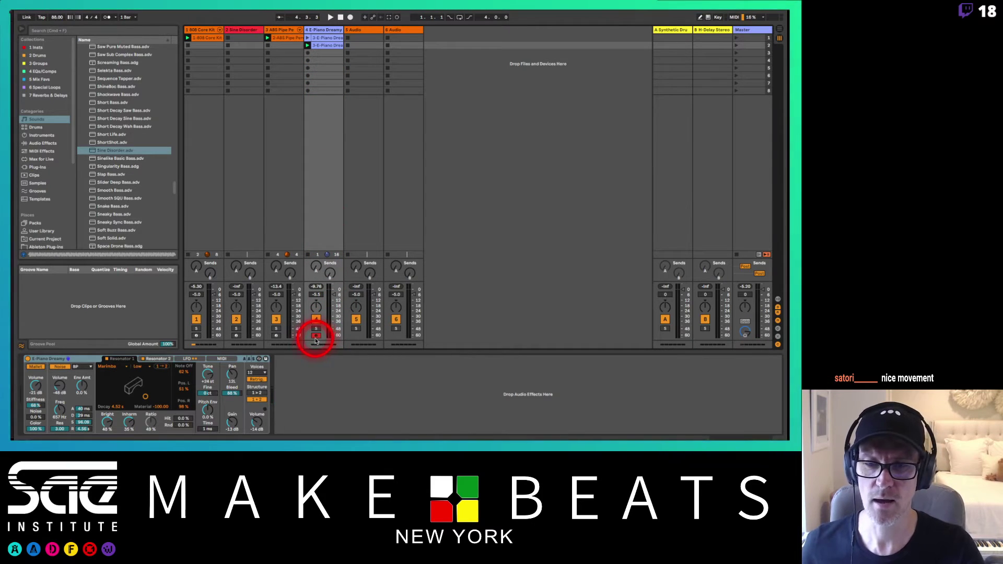
left_click(234, 336)
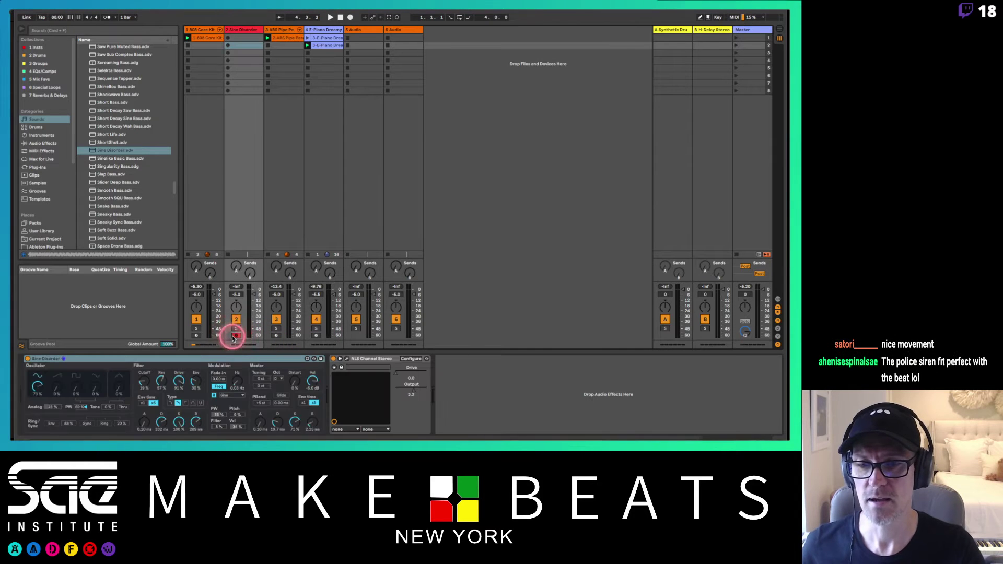
left_click(234, 337)
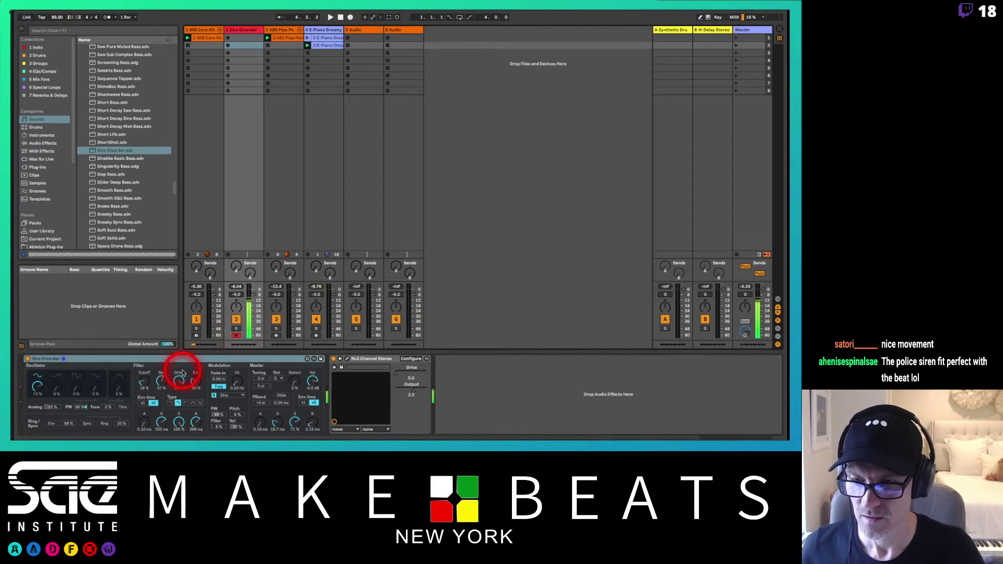
Switch the Sine Disorder filter to the first type, with cutoff at 34% and resonance at 41%
left_click_drag(140, 380, 179, 403)
left_click(170, 403)
left_click(148, 382)
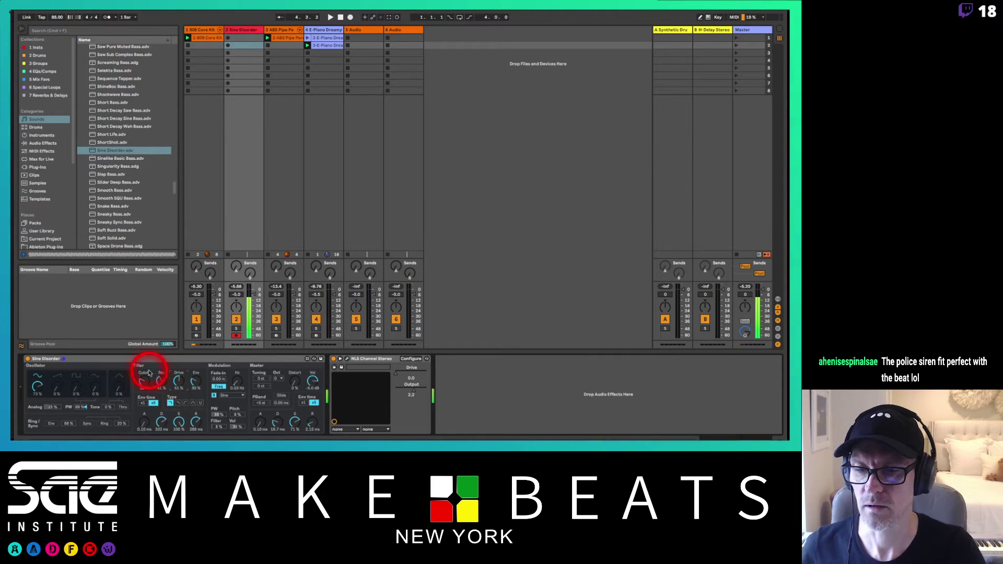
left_click_drag(141, 376, 144, 381)
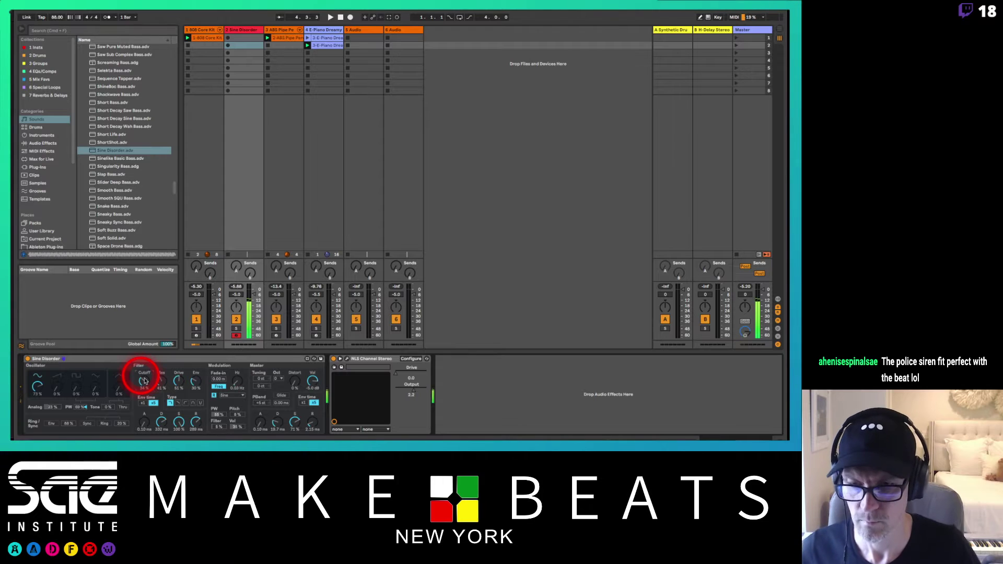
left_click_drag(144, 380, 168, 385)
Lengthen the master envelope's attack and release and the filter envelope's attack, and play the beat to try the bass
left_click_drag(258, 419, 259, 408)
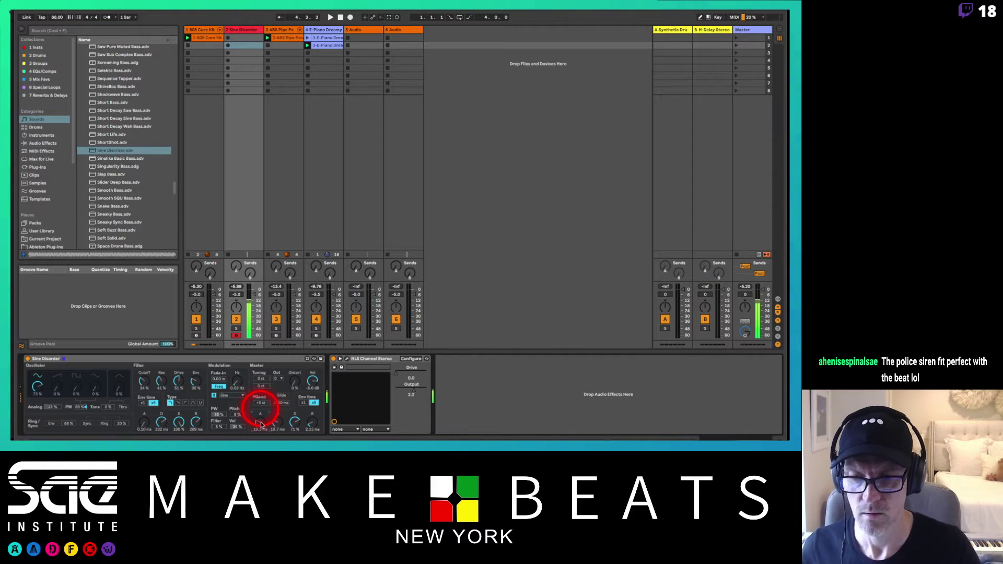
left_click_drag(262, 424, 315, 425)
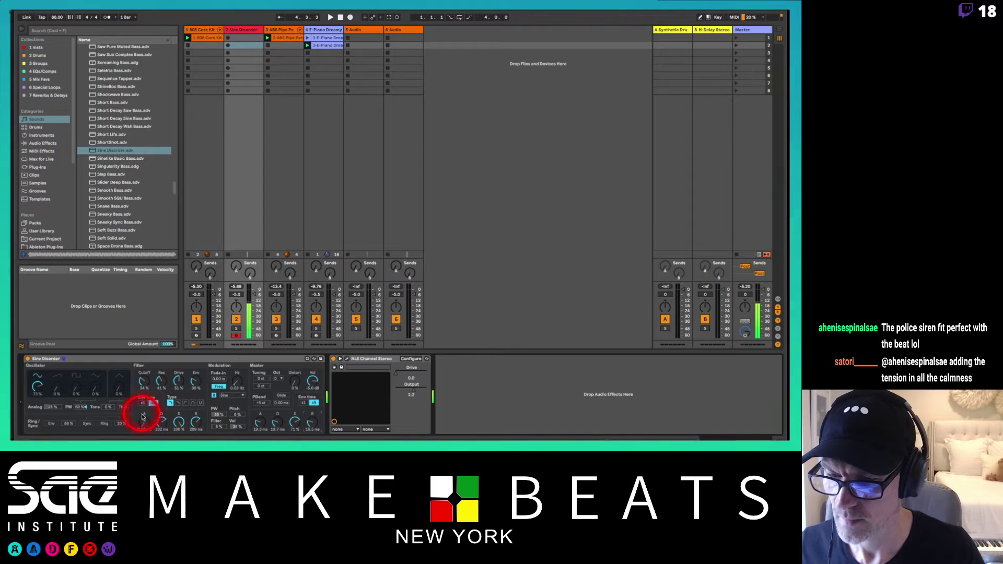
mouse_move(145, 419)
left_mouse_down()
mouse_move(142, 411)
mouse_move(146, 423)
left_mouse_up()
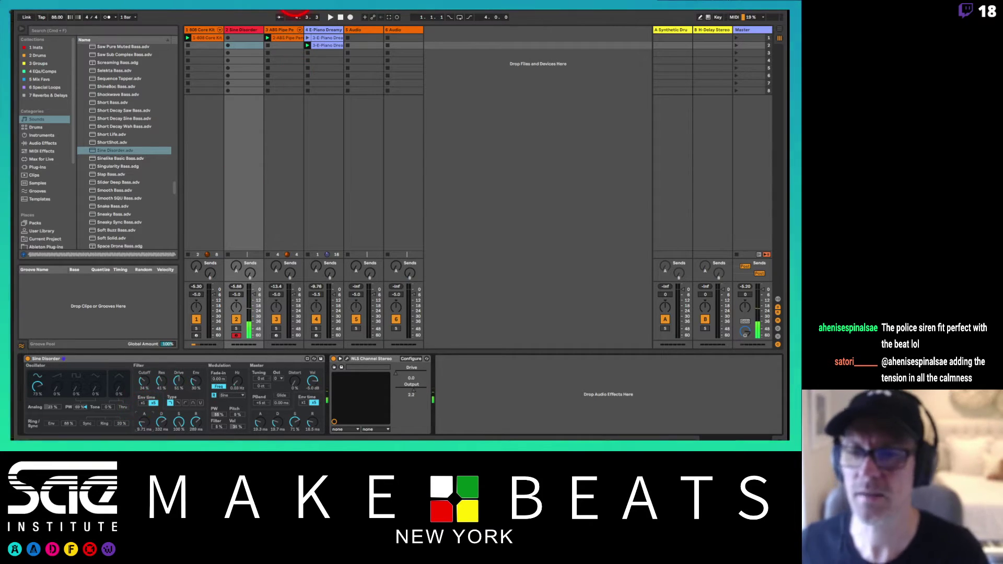
key("space")
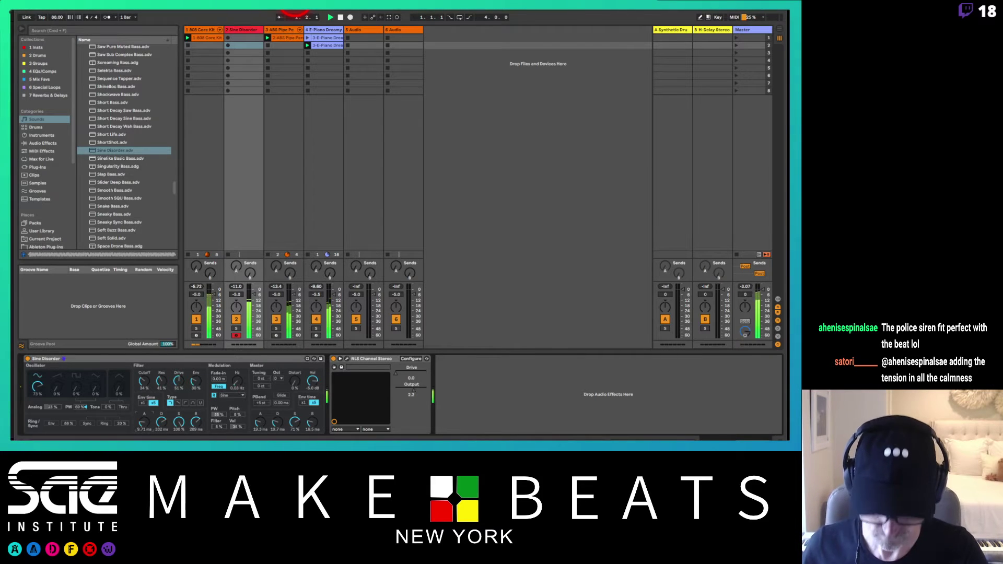
Create an empty MIDI clip in the Sine Disorder track's second slot and view it together with the E-Piano Dreamy chord clip
double_click(256, 47)
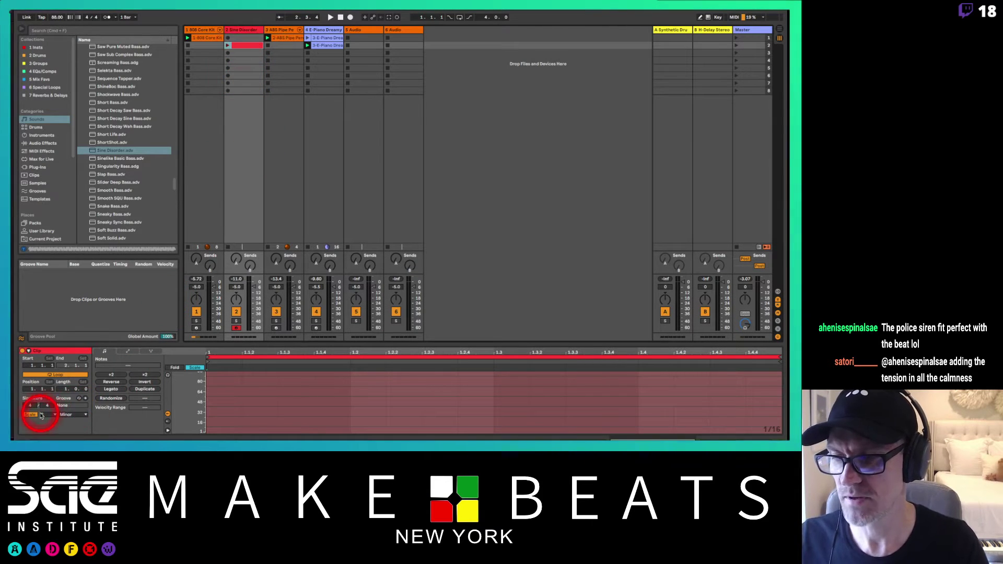
left_click_drag(273, 342, 269, 222)
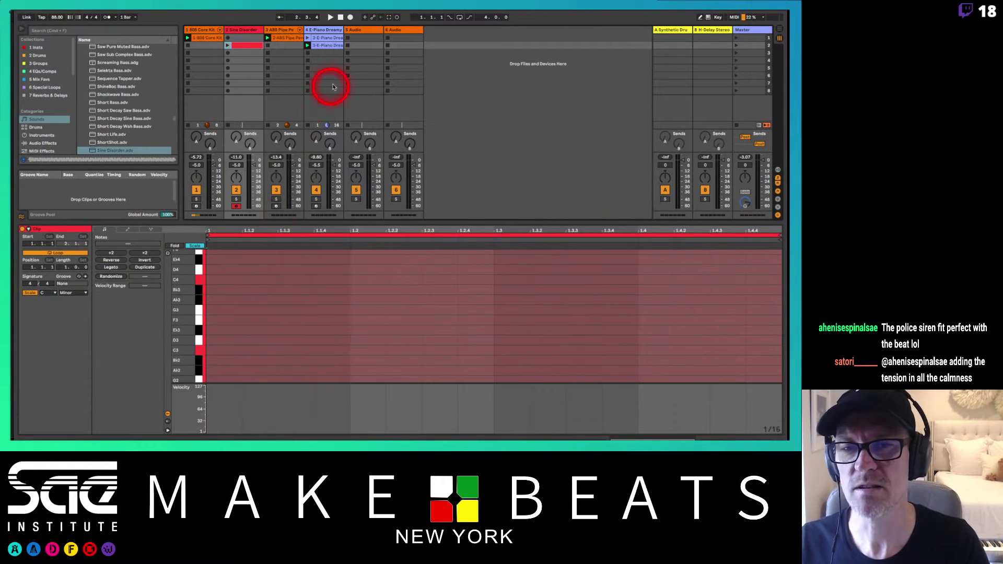
left_click(323, 47, "shift")
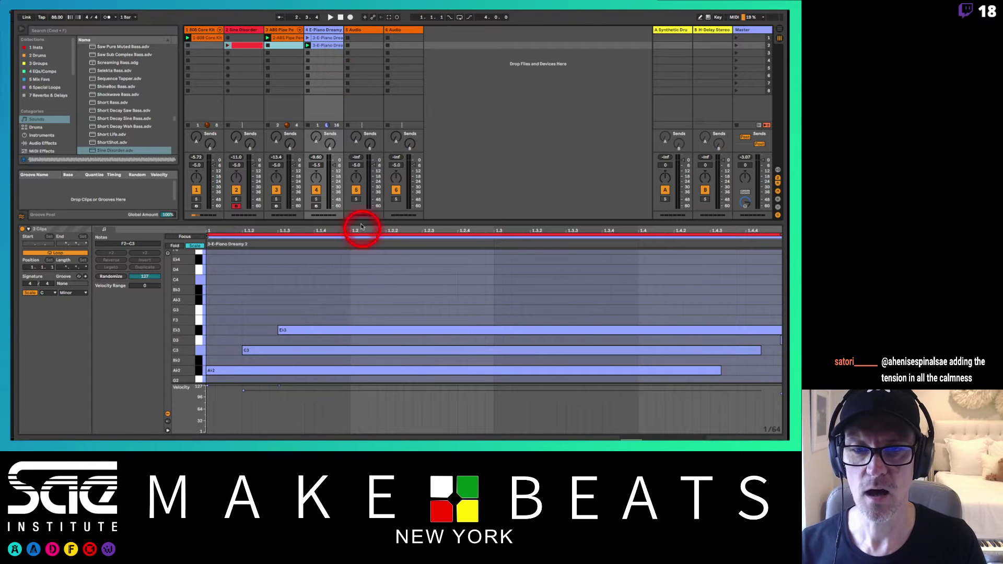
left_click_drag(361, 226, 360, 225)
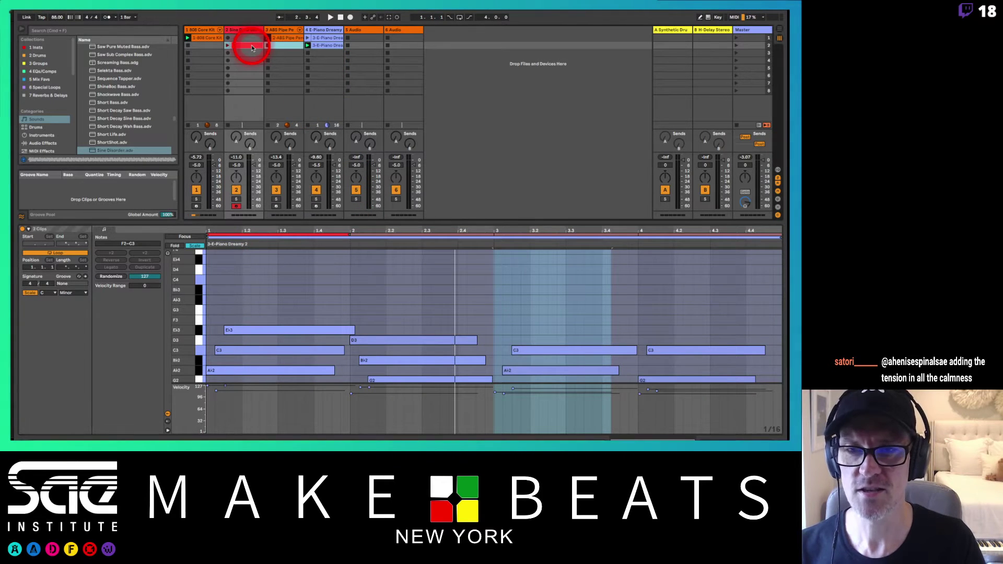
left_click(328, 46)
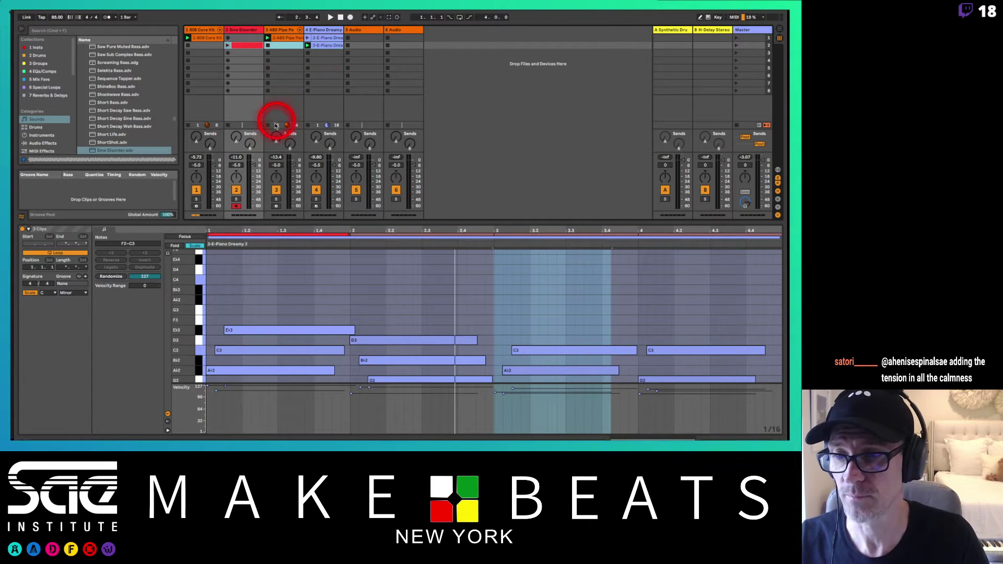
Set the Sine Disorder clip's loop length to 4 bars and check the E-Piano Dreamy chords for reference
left_click(254, 46)
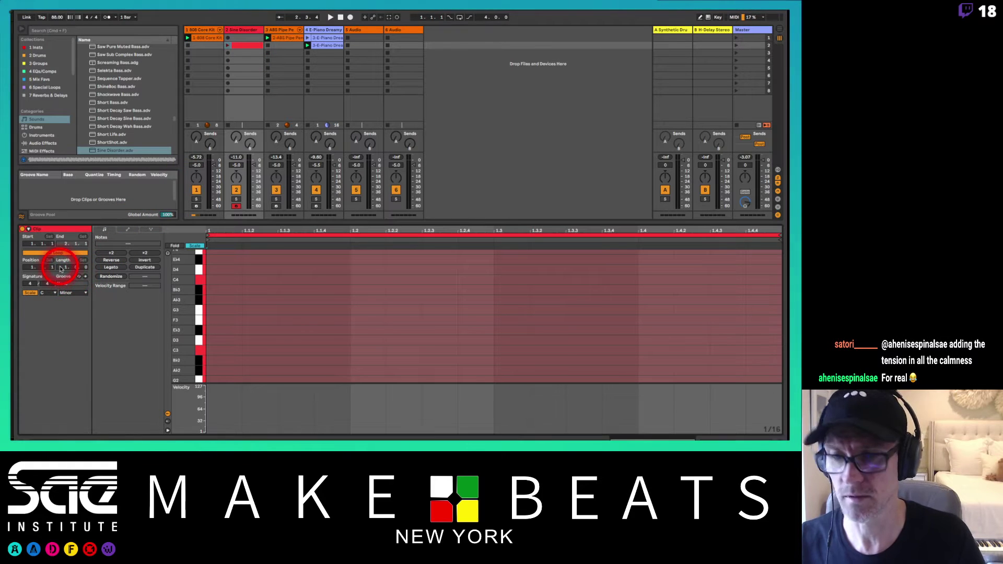
type("4")
key("Return")
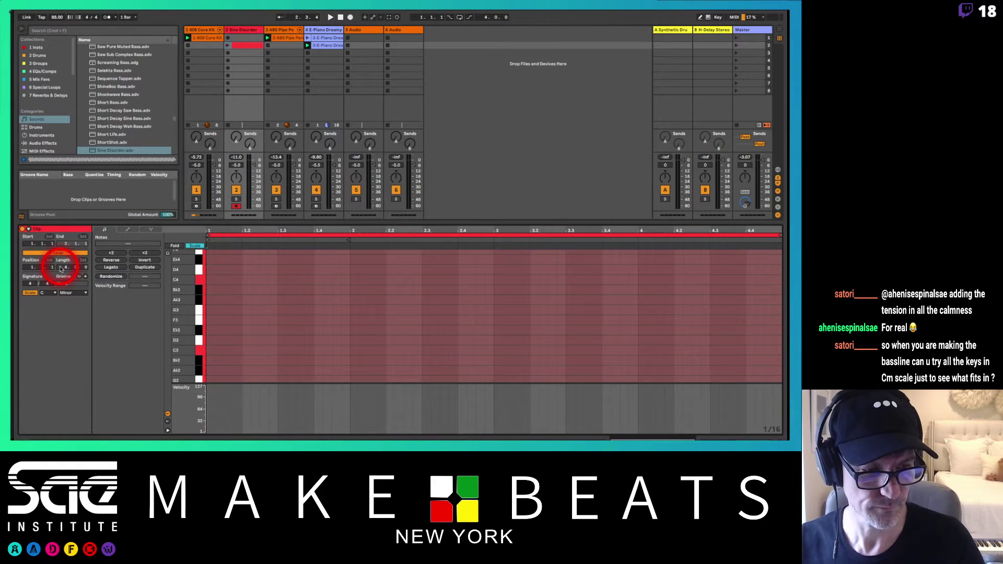
left_click(107, 265)
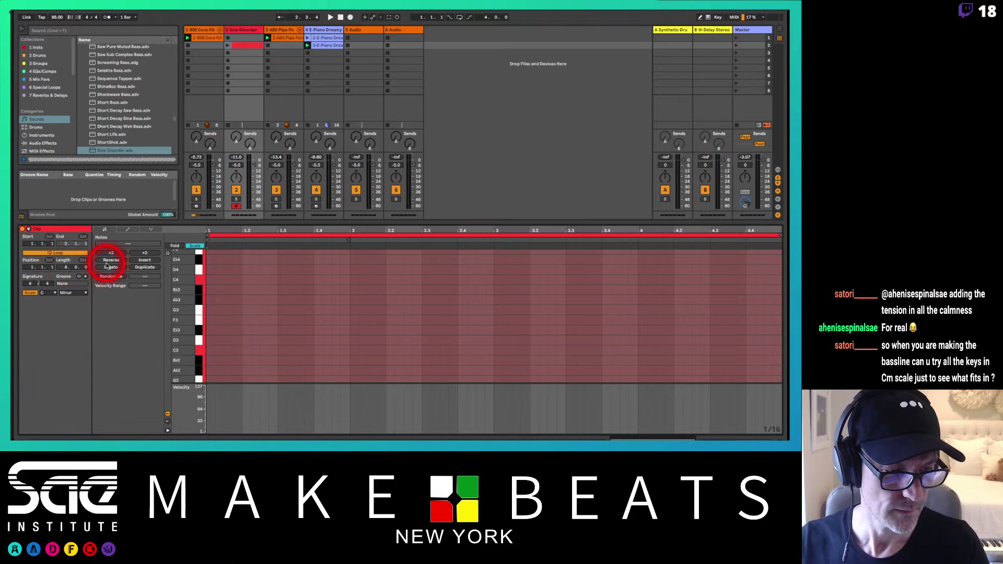
left_click(316, 46)
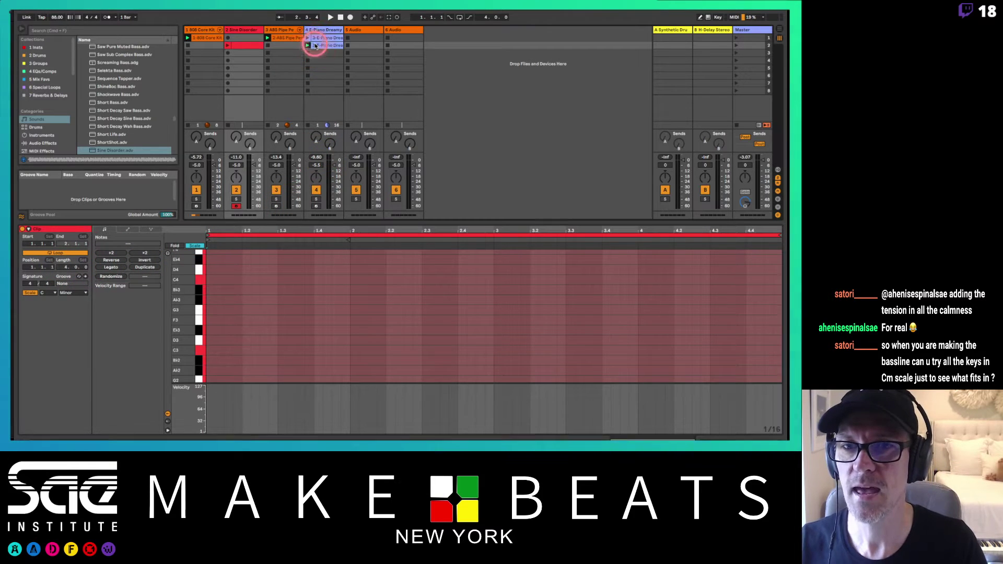
left_click(248, 48)
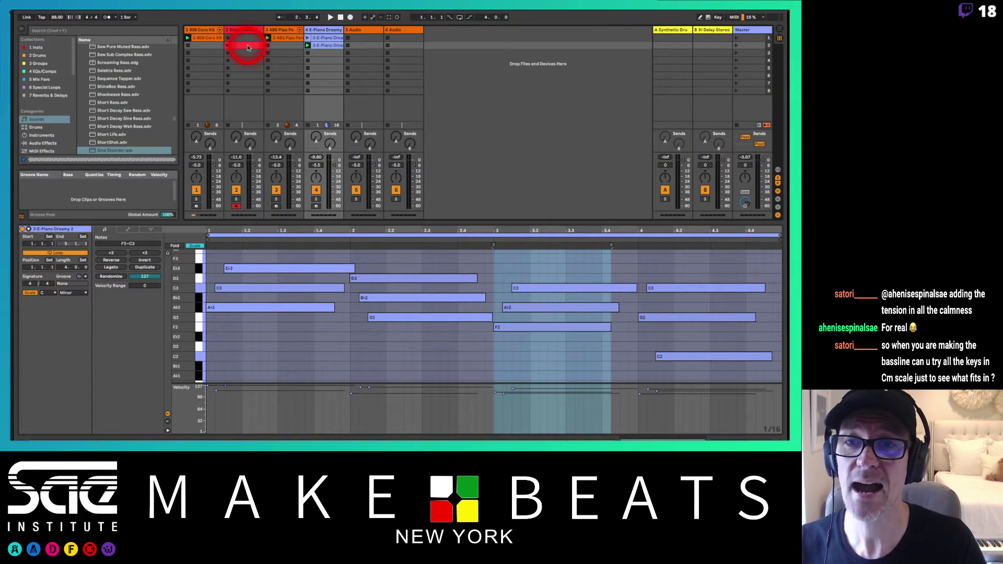
Select the Sine Disorder clip together with the E-Piano Dreamy clip, turn on Focus, and make the Sine Disorder clip the one being edited
left_click(247, 45, "shift")
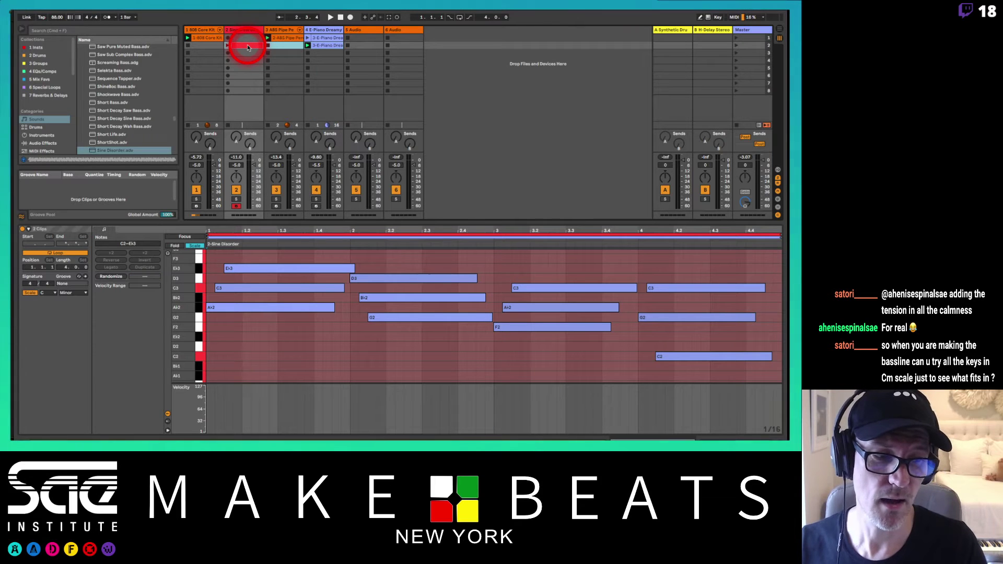
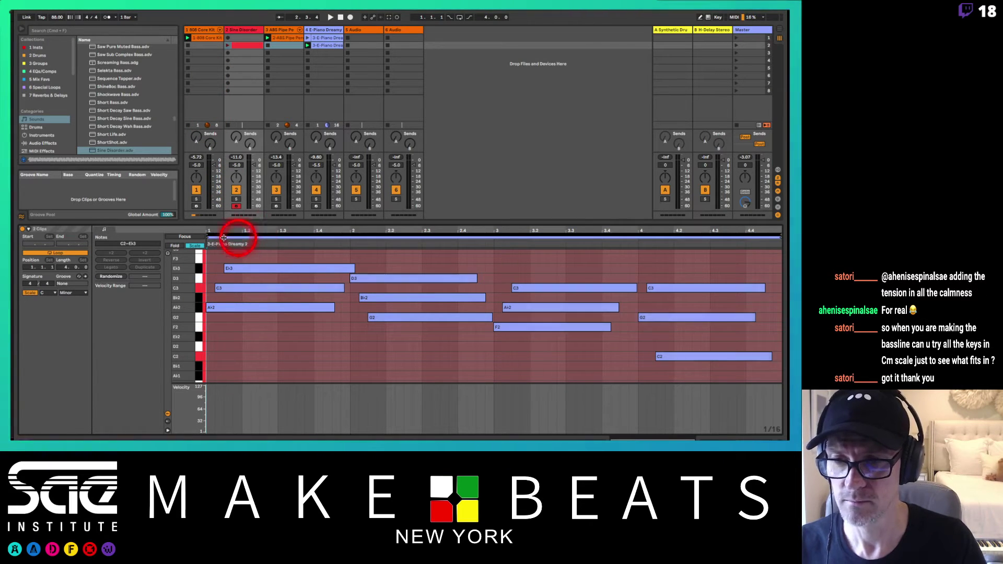
left_click(193, 236)
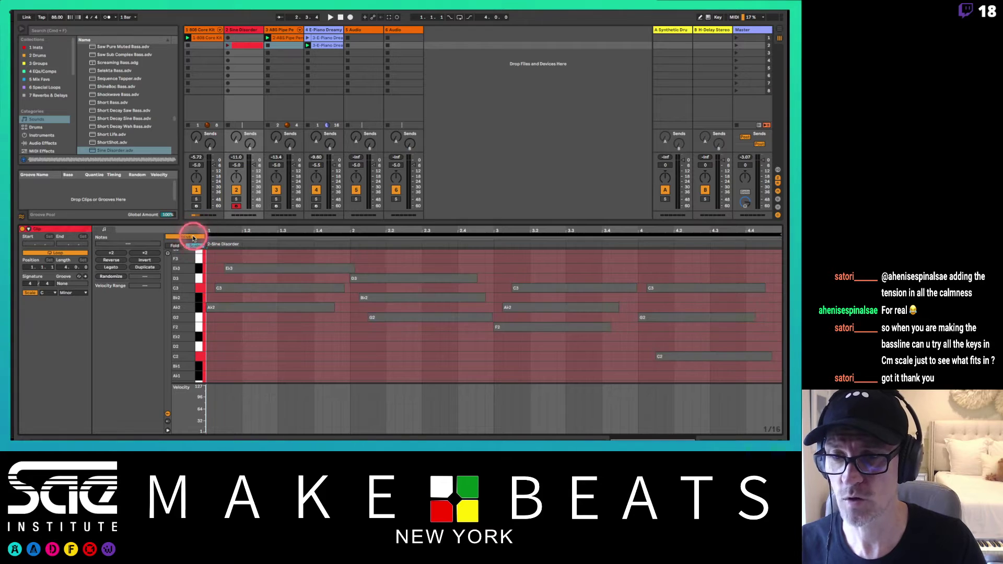
left_click(223, 236)
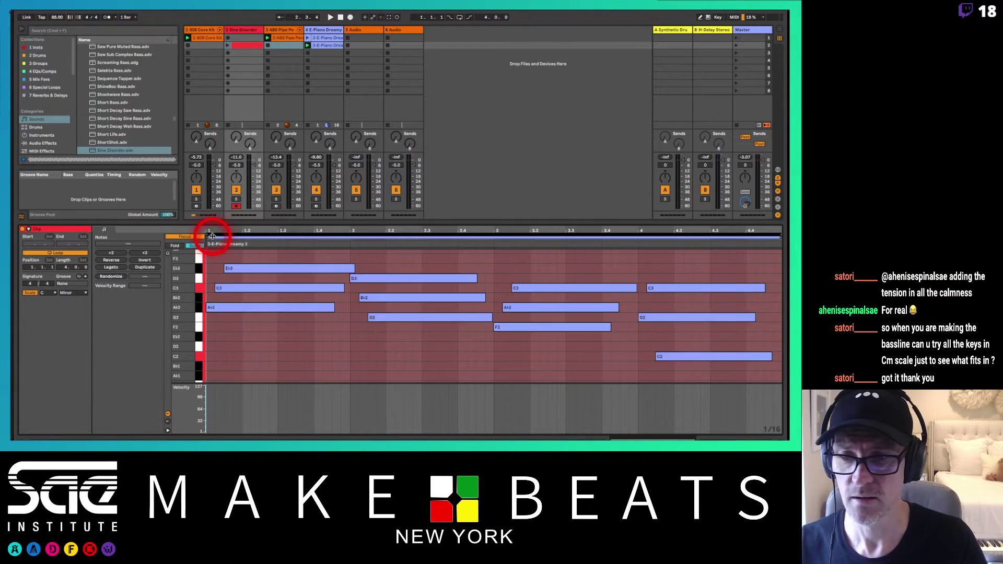
left_click(214, 233)
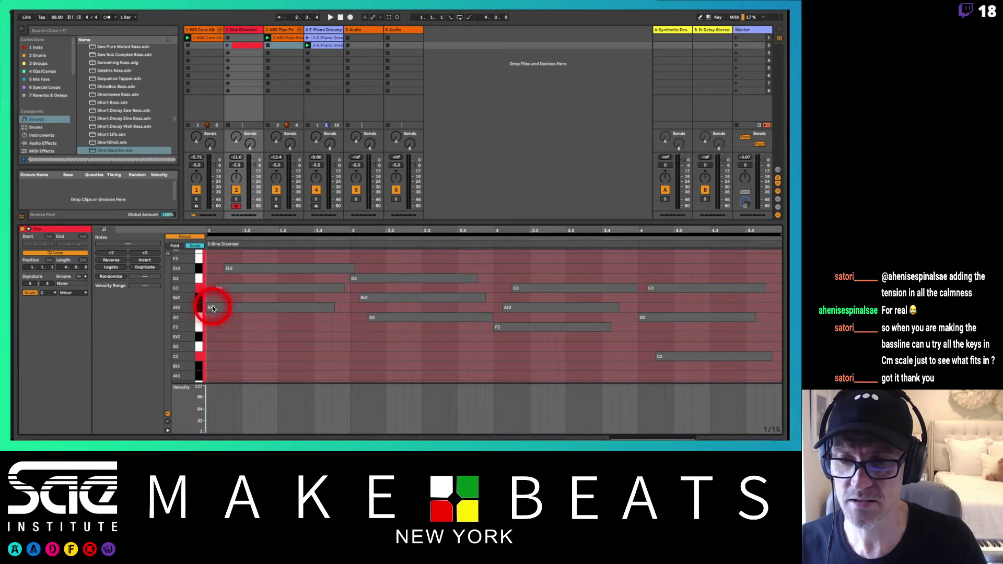
Draw four one-bar bass notes across the four bars: Ab2, G2, F2 and C2, following the chords
left_click_drag(213, 308, 481, 312)
left_click(354, 318)
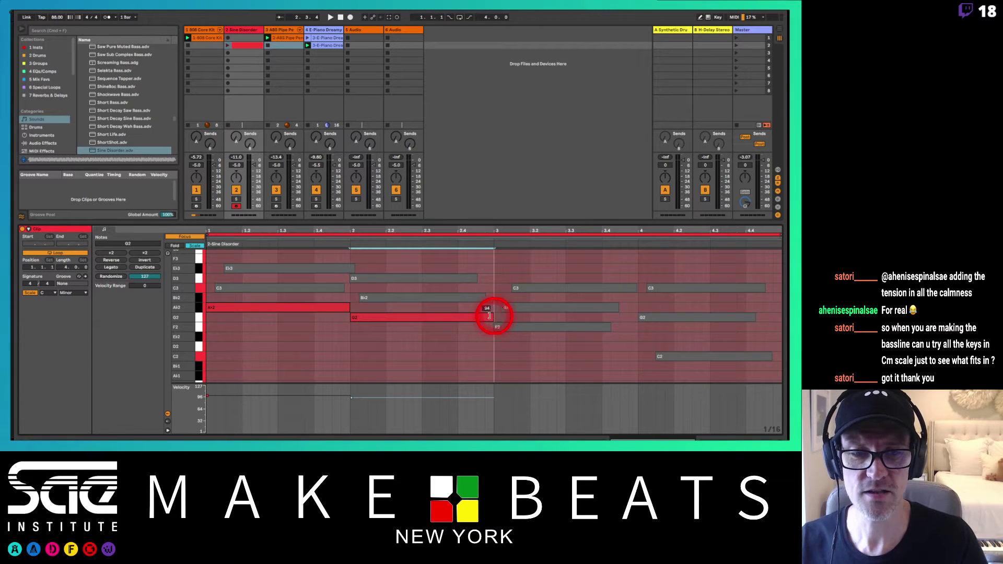
left_click(498, 326)
mouse_move(498, 326)
left_mouse_down()
mouse_move(629, 327)
mouse_move(640, 330)
mouse_move(642, 356)
mouse_move(773, 358)
left_mouse_up()
Launch the Sine Disorder clip with the beat to hear the new bassline, and stop playback
left_click(240, 50)
left_click(229, 46)
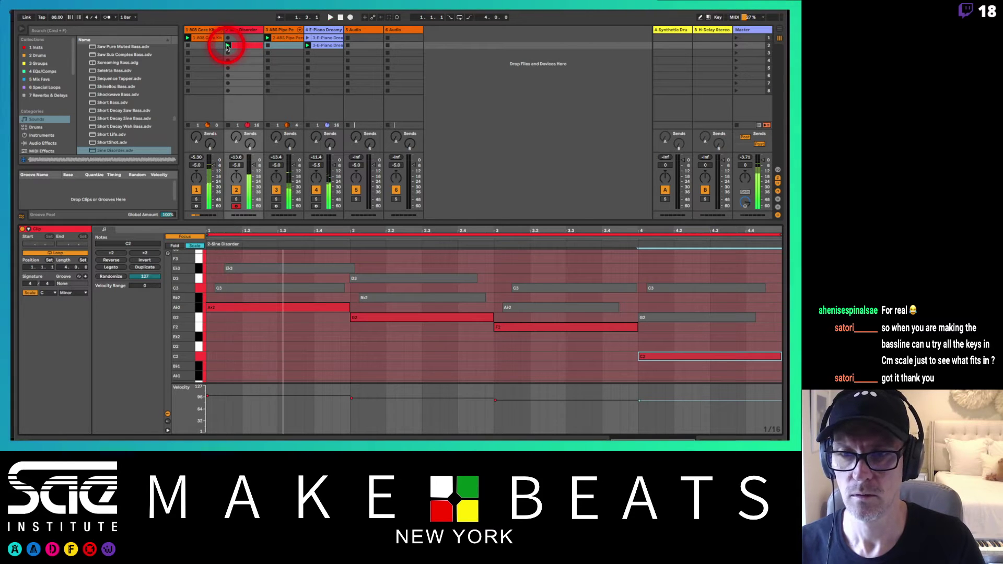
left_click(245, 255)
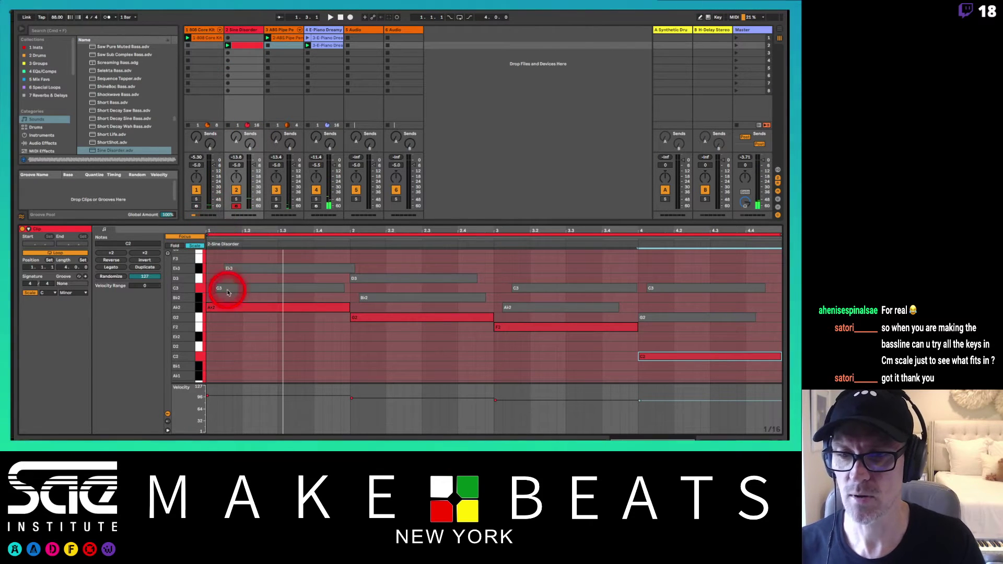
Try shifting all four bass notes down and up along the C minor scale
left_click(230, 308)
key("super+a")
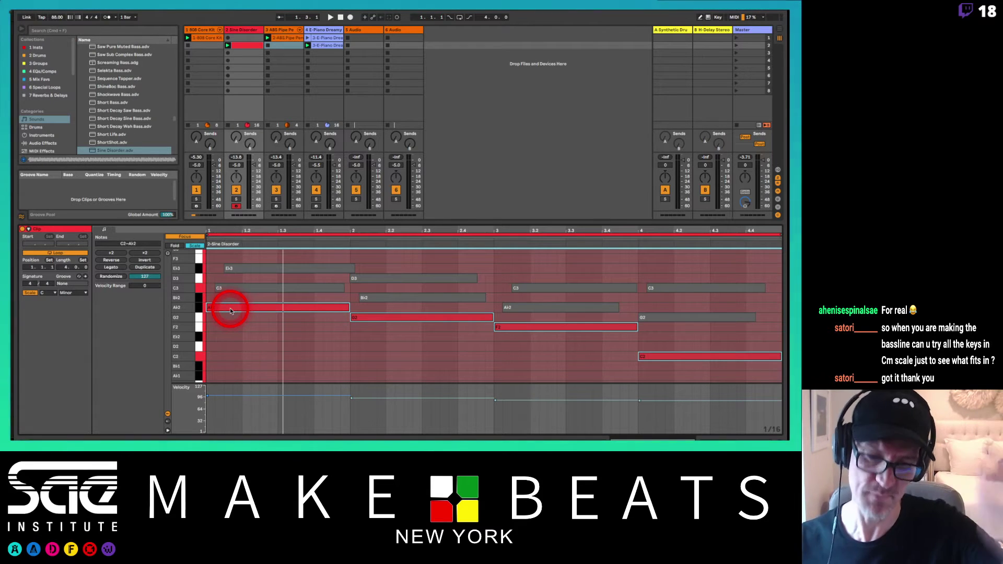
key("Down")
key("Down")
key("Up")
key("Up")
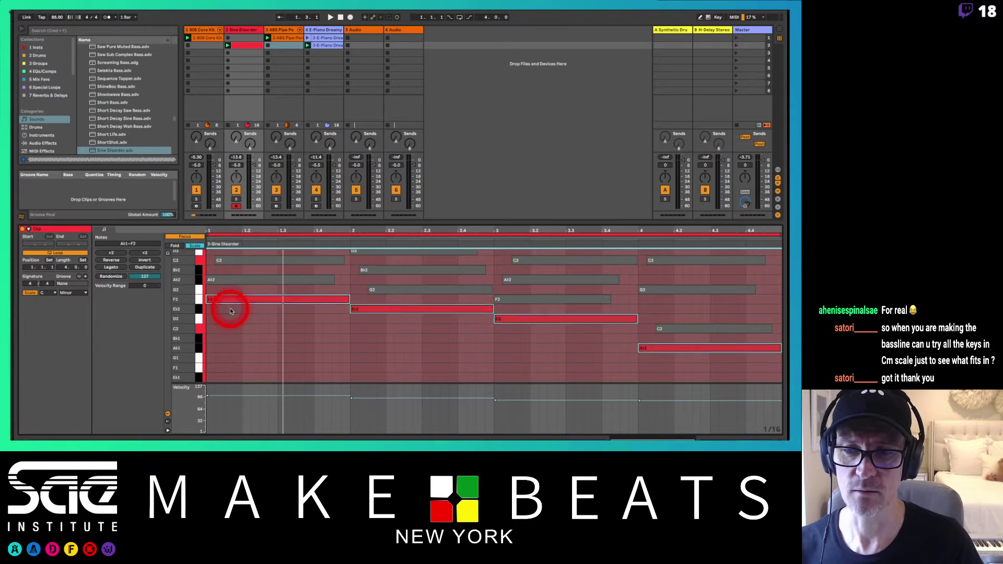
key("Up")
key("Up")
key("Up")
key("Down")
key("Down")
key("Down")
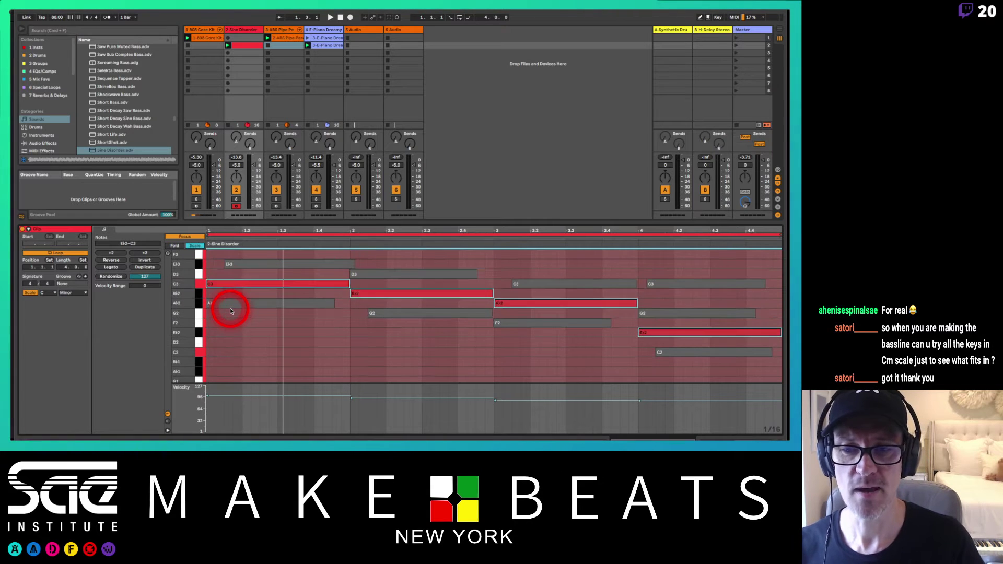
key("Down")
key("Down")
key("Up")
key("Up")
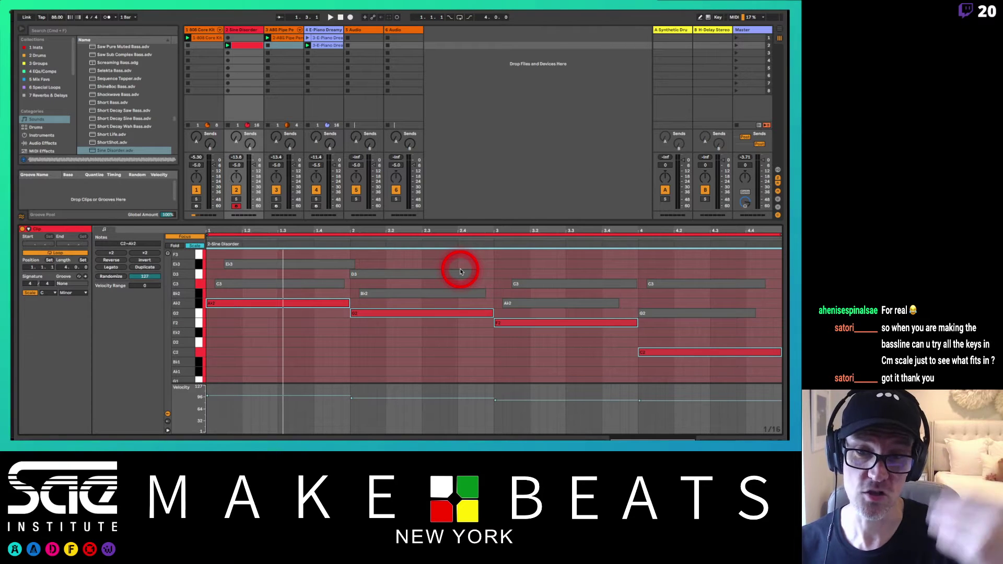
Switch the editing focus to the E-Piano Dreamy chords and back to the Sine Disorder bass clip
left_click(453, 235)
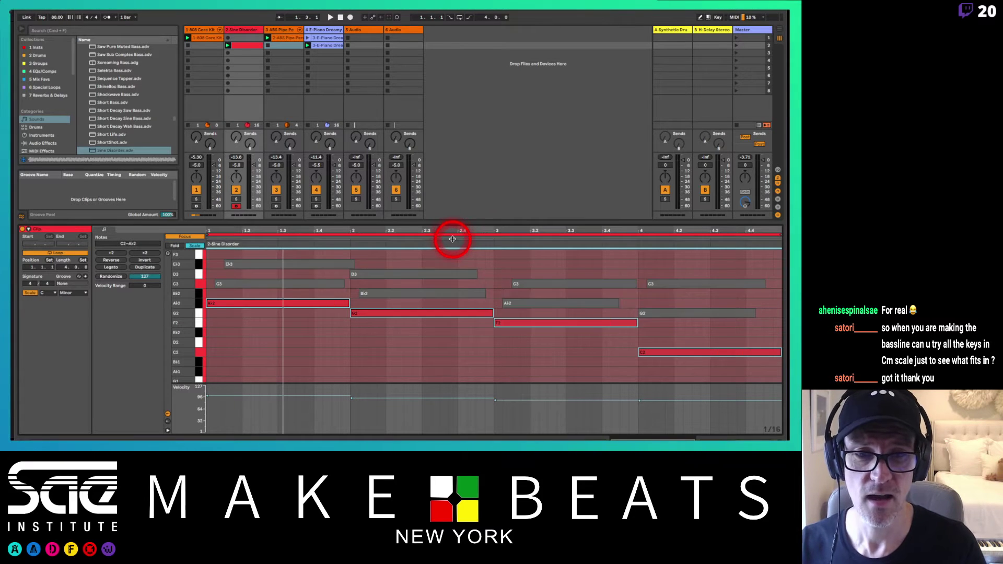
left_click(451, 236)
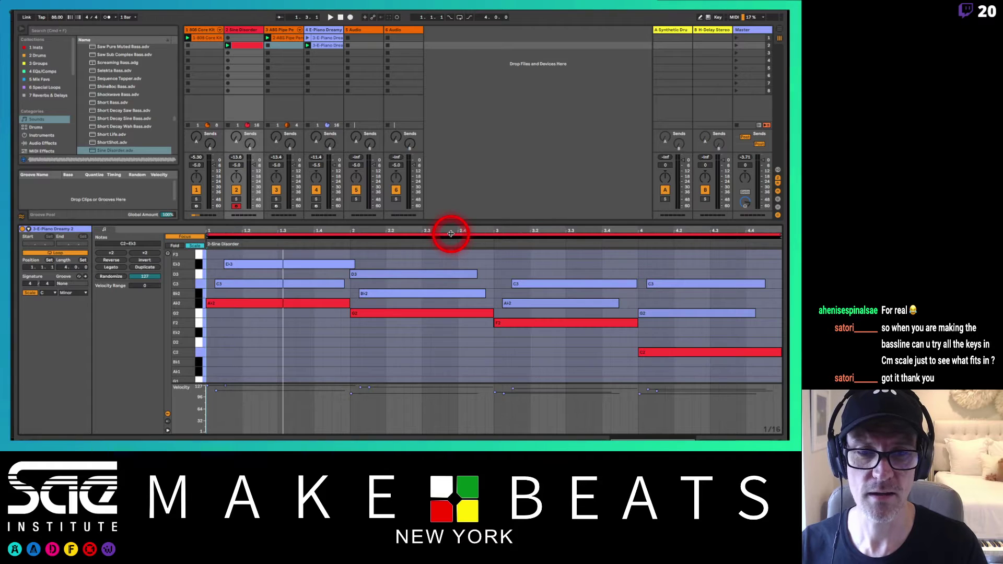
left_click(451, 234)
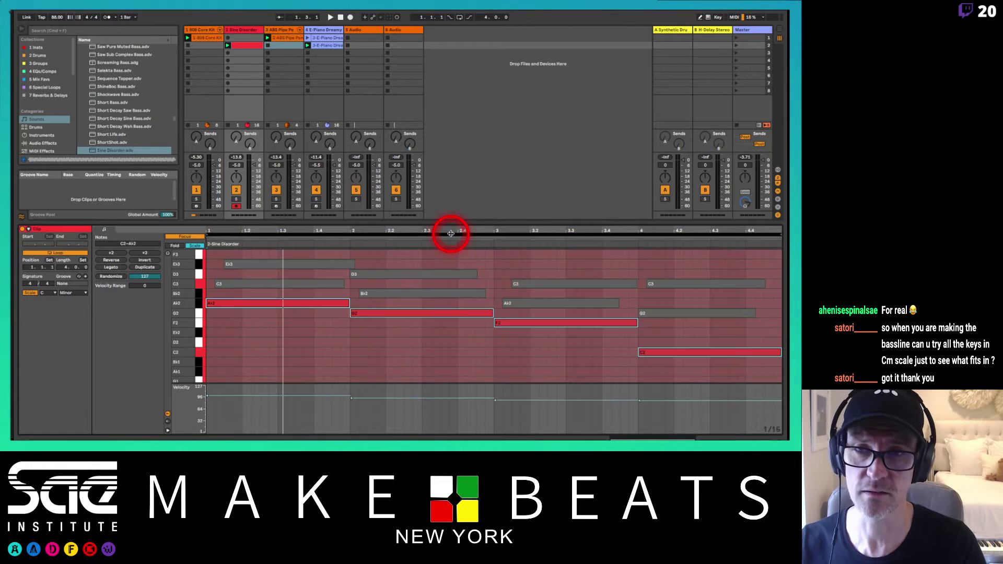
Rename the Sine Disorder track BASS and the E-Piano Dreamy track PNO, and name their second-slot clips Bass Lp and Pno Lp
left_click(250, 30)
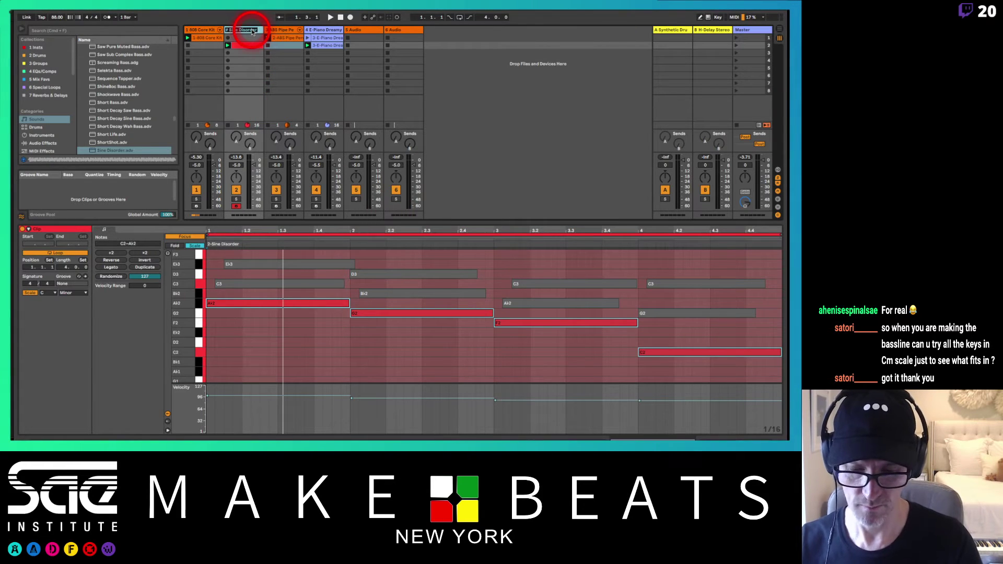
left_click(313, 30)
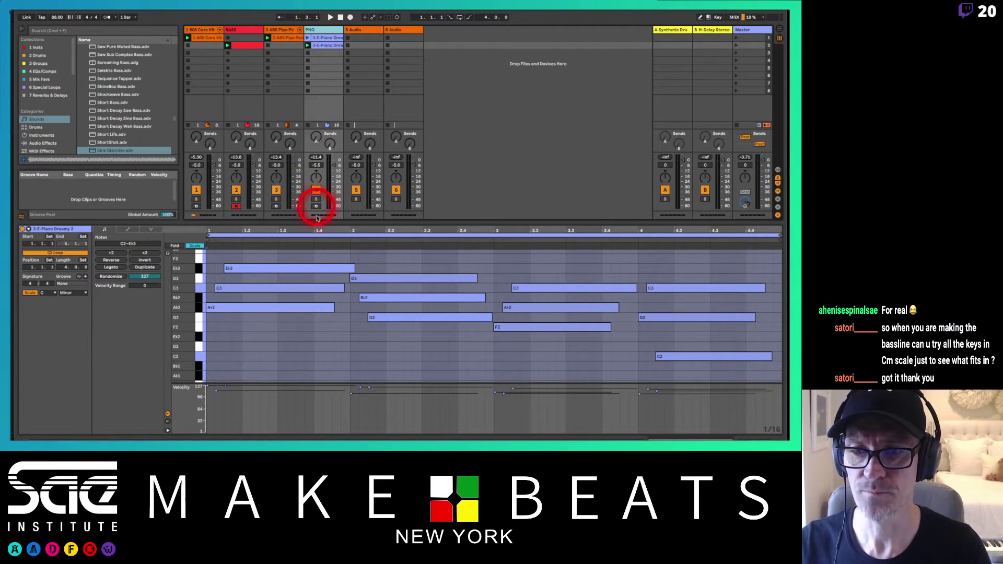
left_click(251, 47)
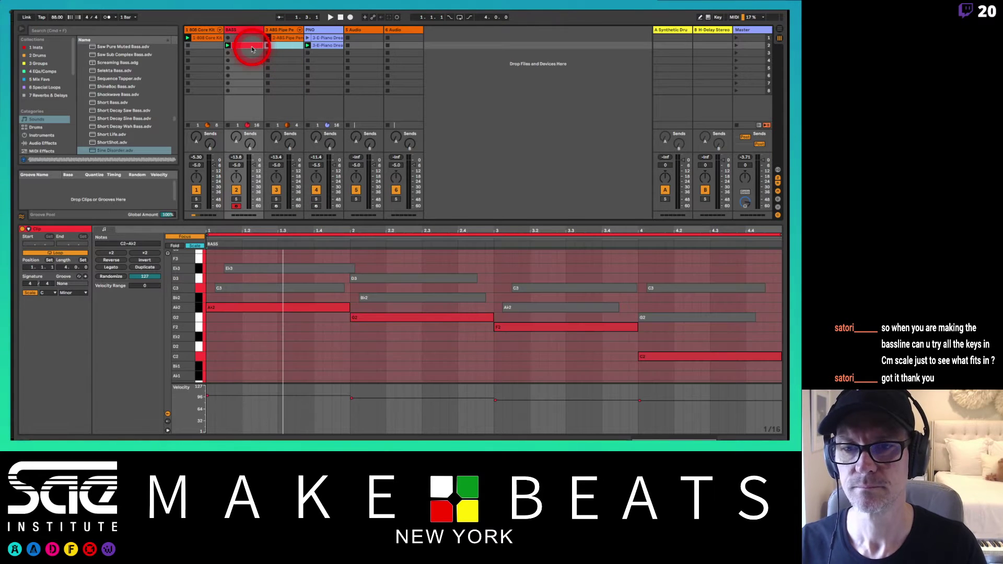
left_click(331, 239)
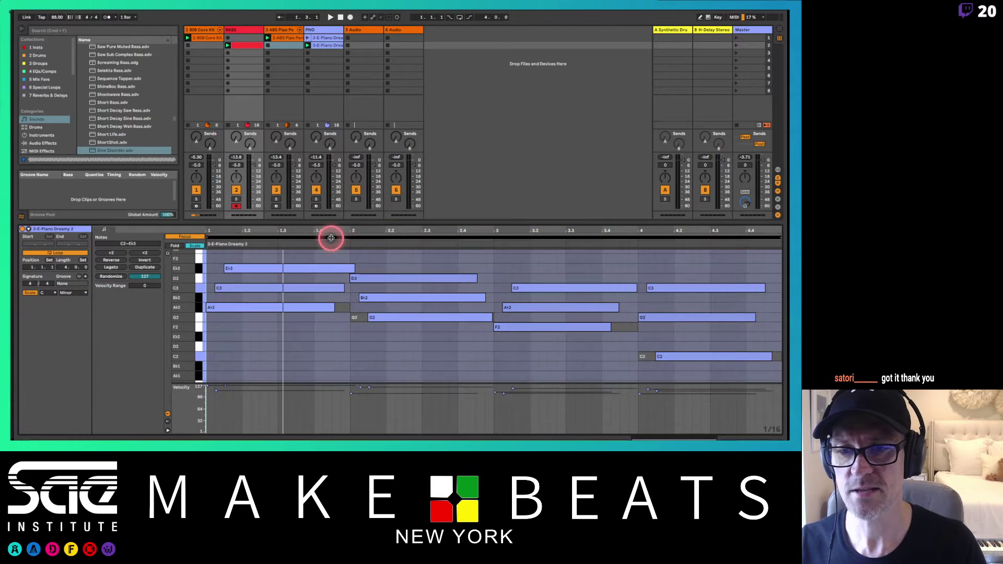
left_click(262, 233)
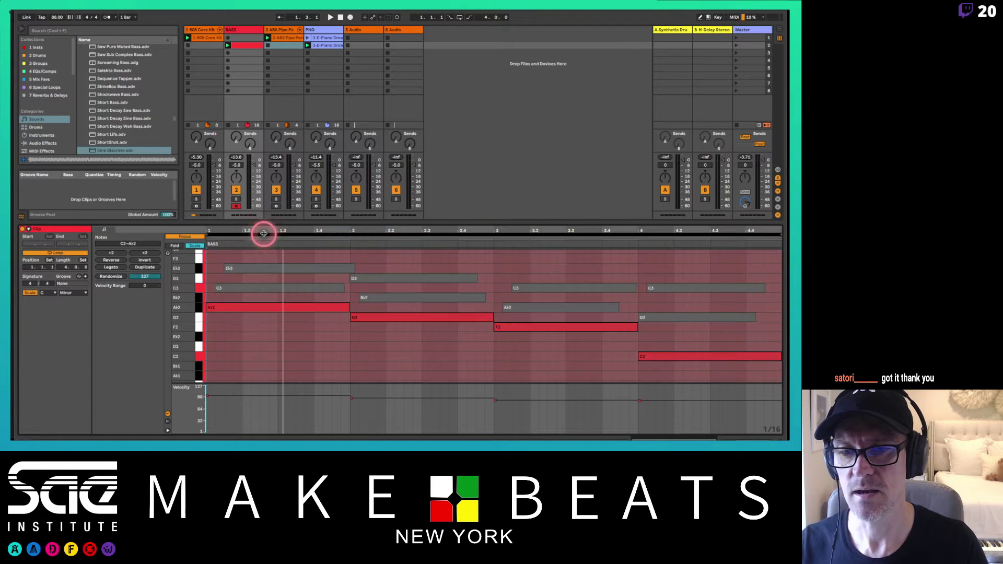
left_click(331, 46)
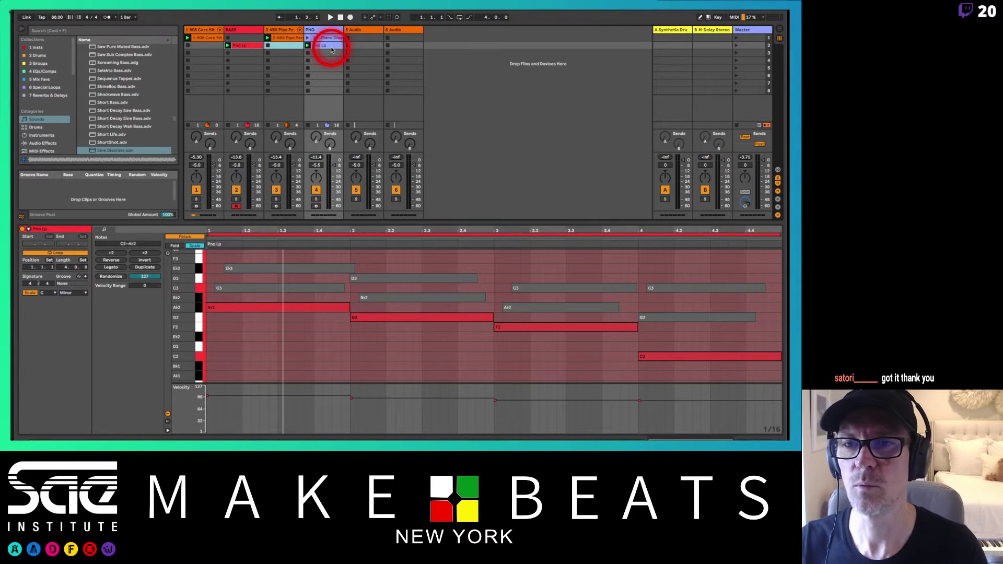
left_click(261, 45)
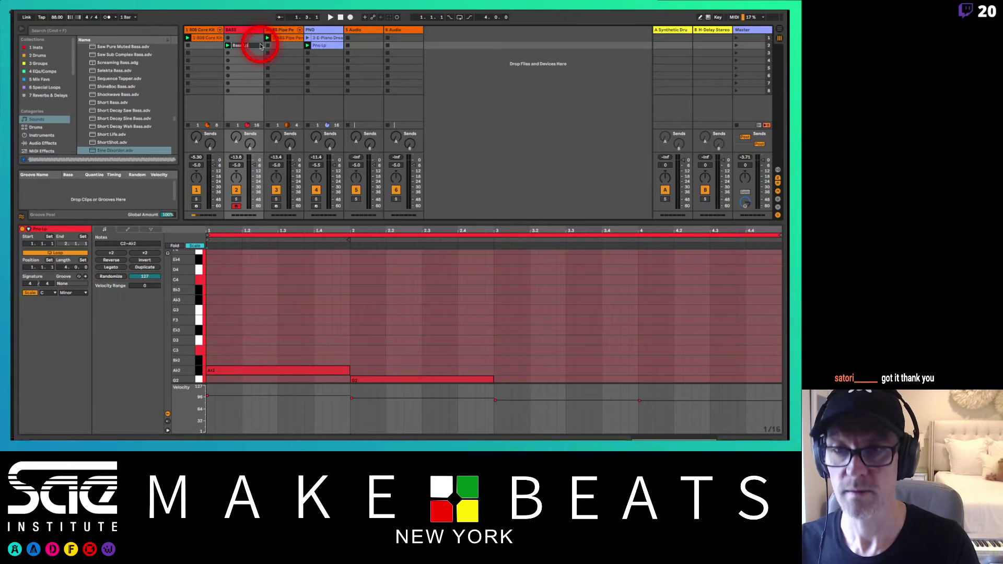
View both loops together and switch the editing focus between Pno Lp and Bass Lp, ending on Bass Lp
left_click(321, 45)
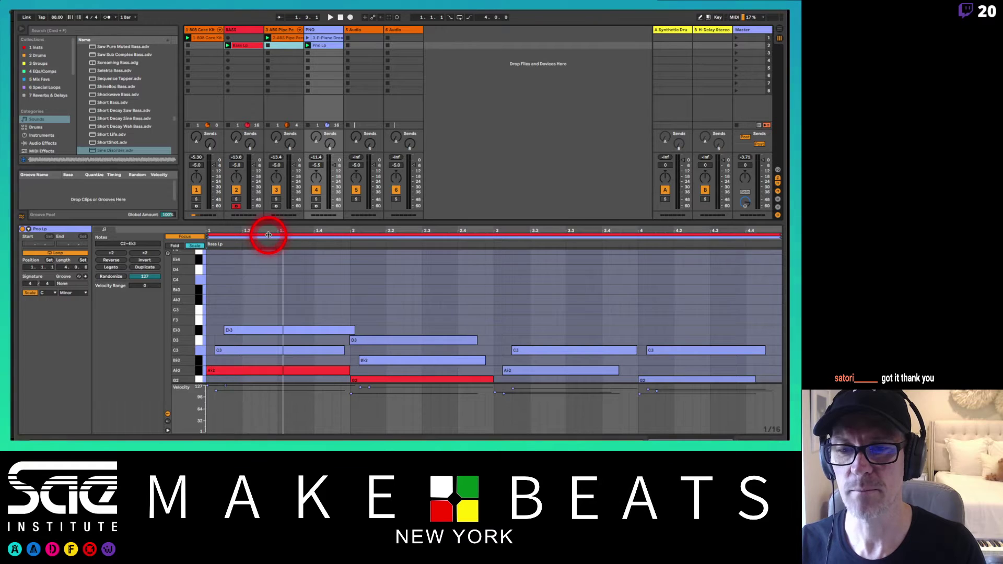
left_click(267, 234)
left_click(286, 236)
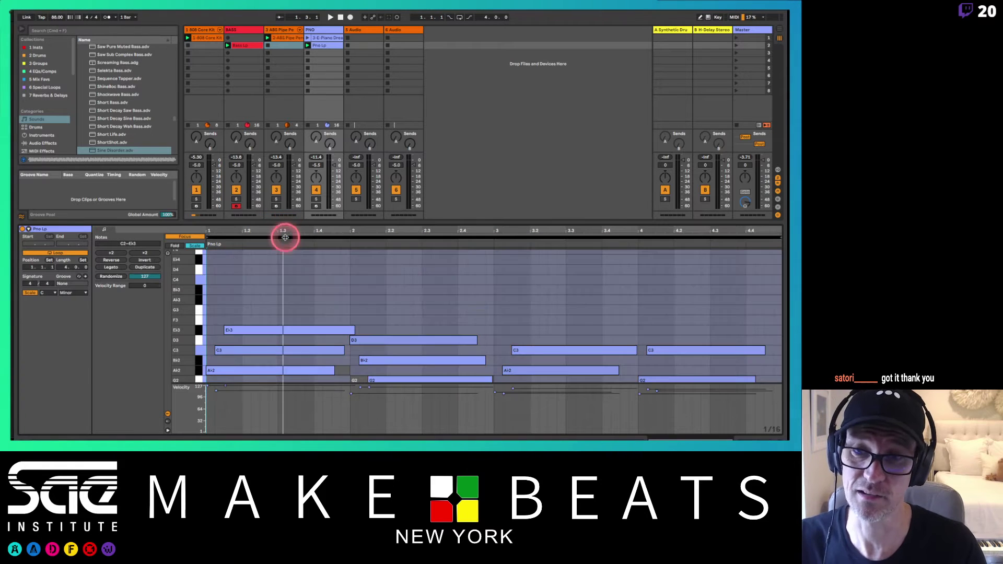
left_click(283, 233)
left_click(284, 236)
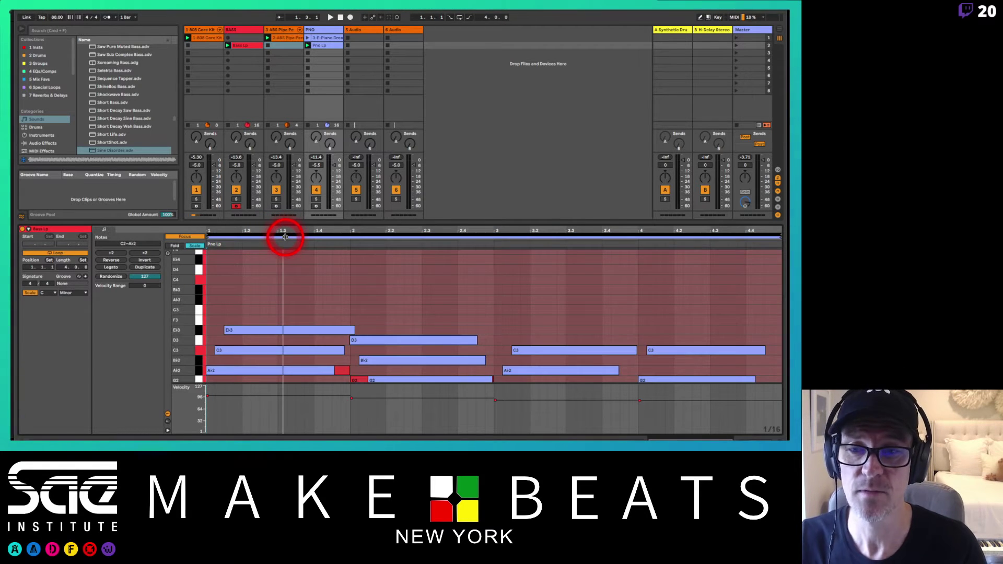
left_click(285, 236)
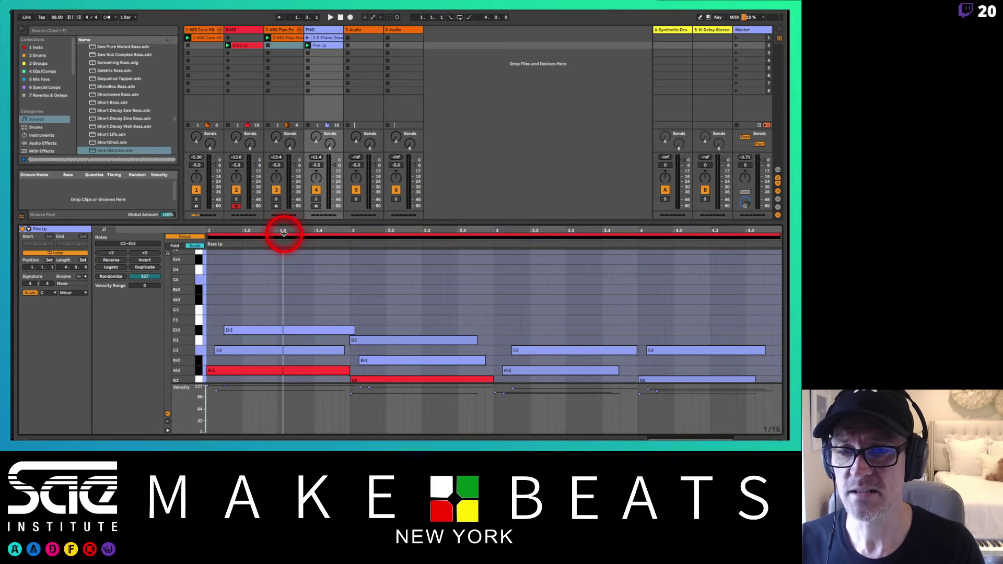
left_click(283, 233)
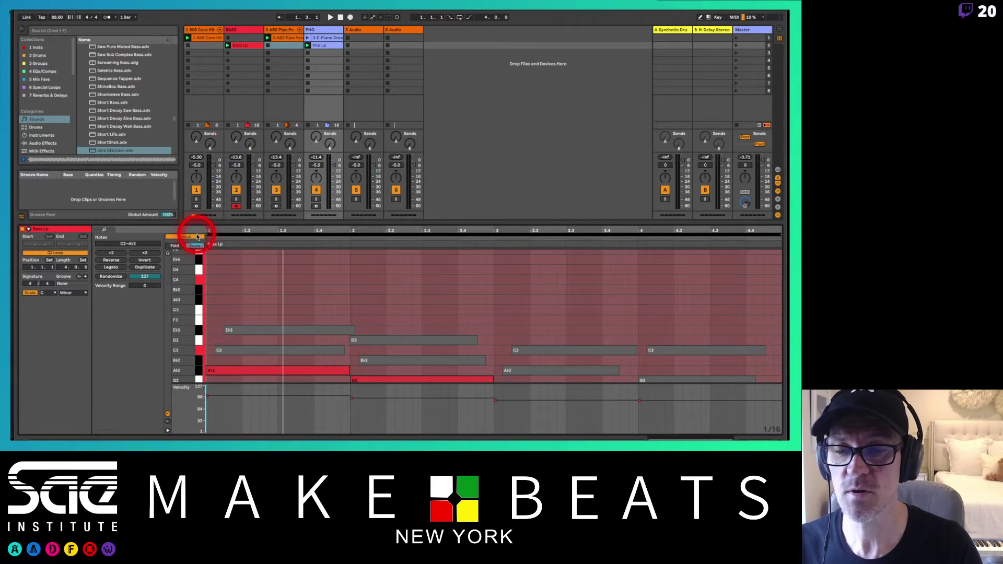
Transpose all notes in Bass Lp down two octaves, one octave at a time, playing the beat after each shift
scroll(358, 355, "down", 3)
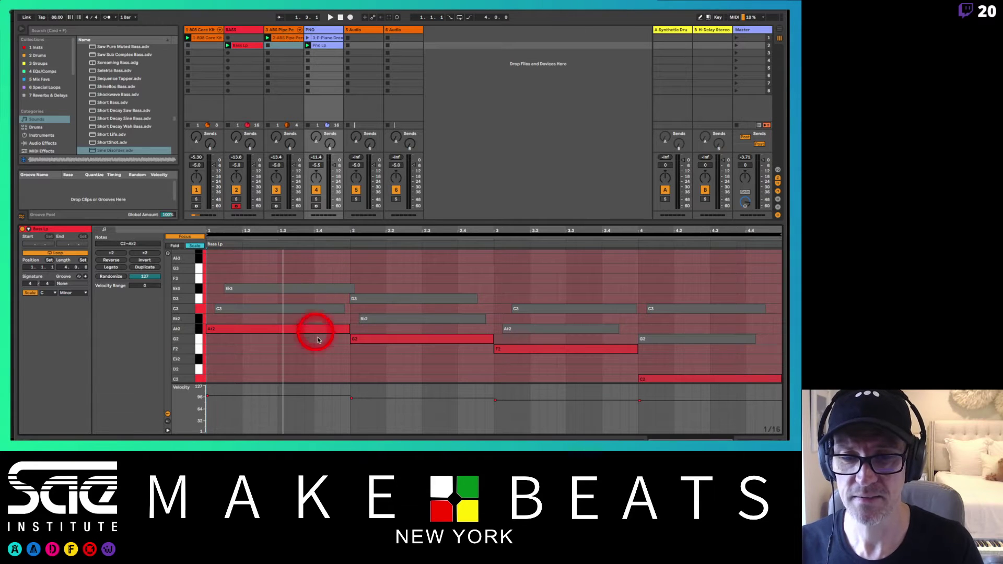
left_click(226, 327)
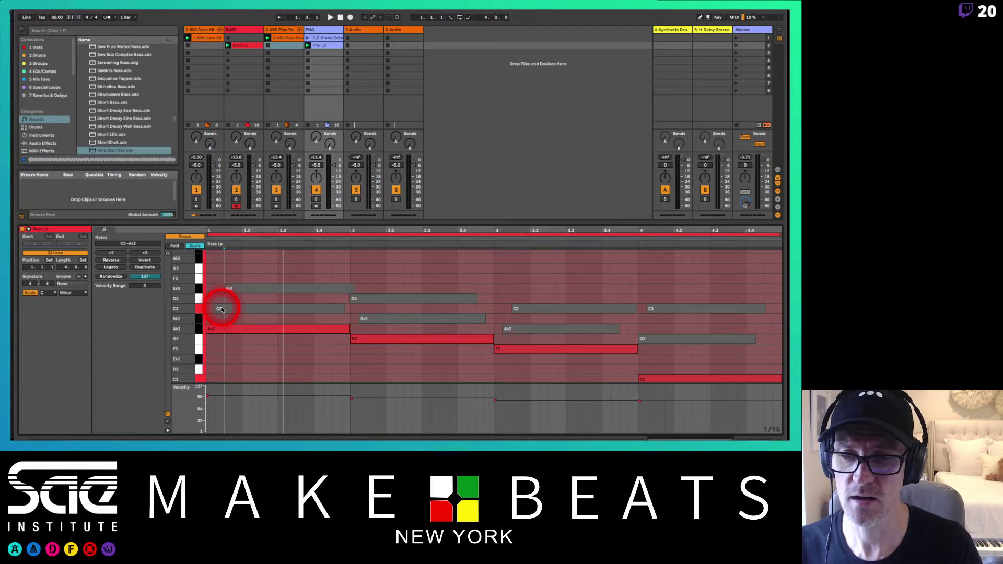
key("super+a")
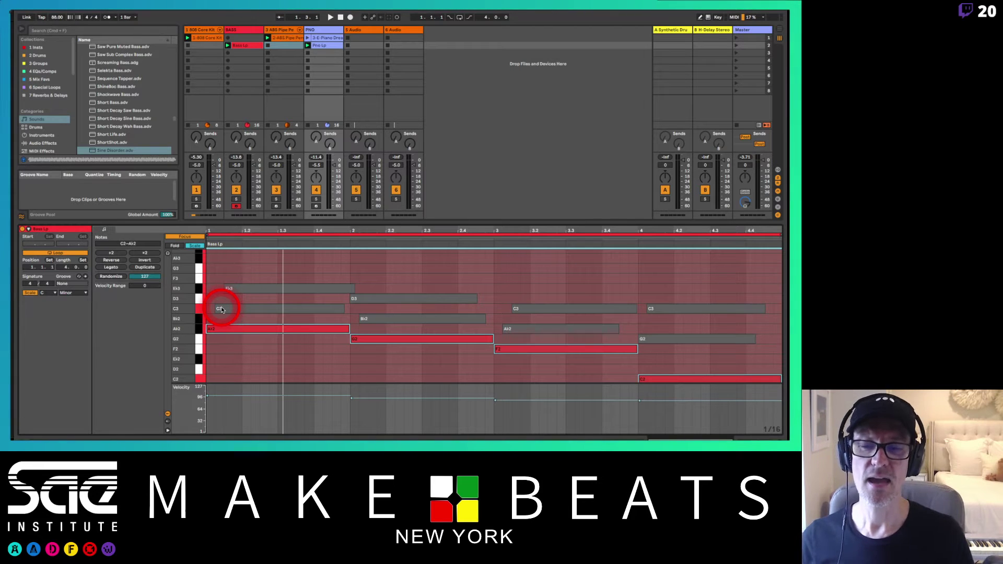
scroll(221, 310, "down", 2)
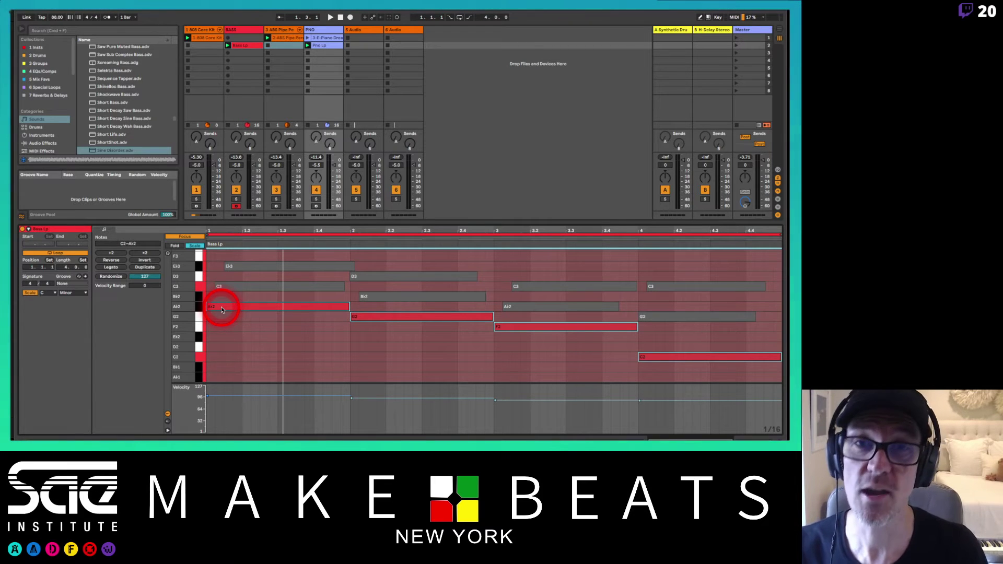
key("shift+Down")
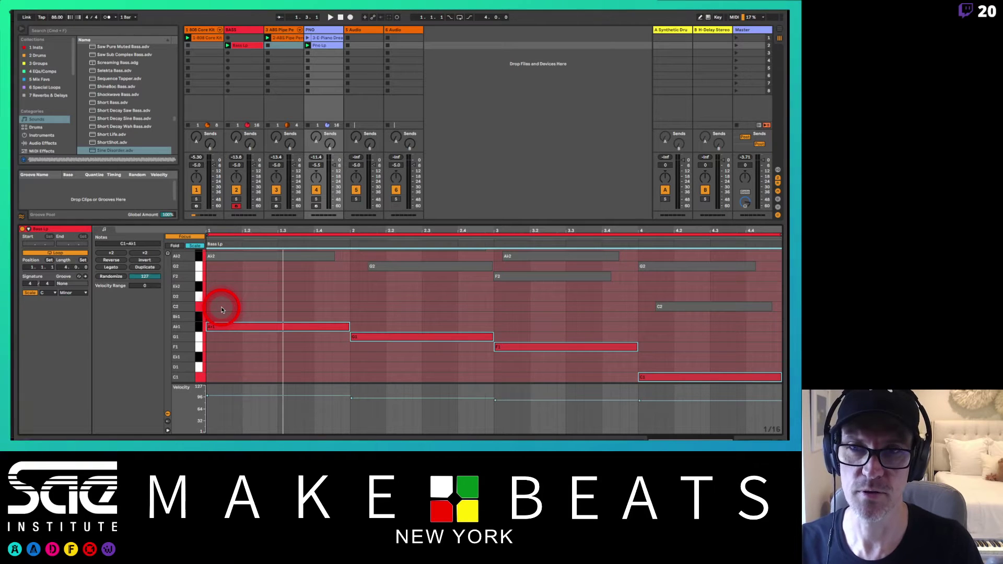
key("space")
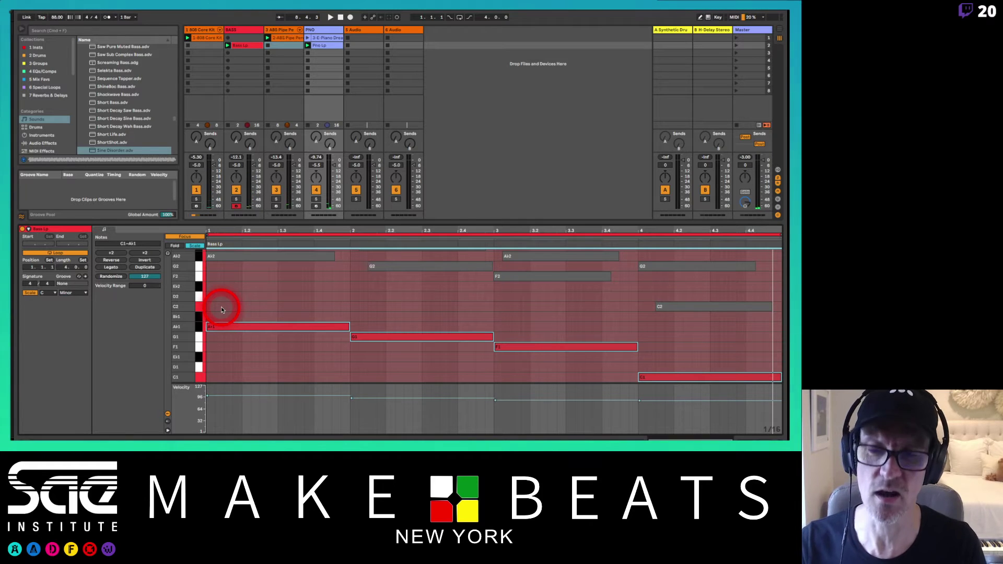
key("shift+Down")
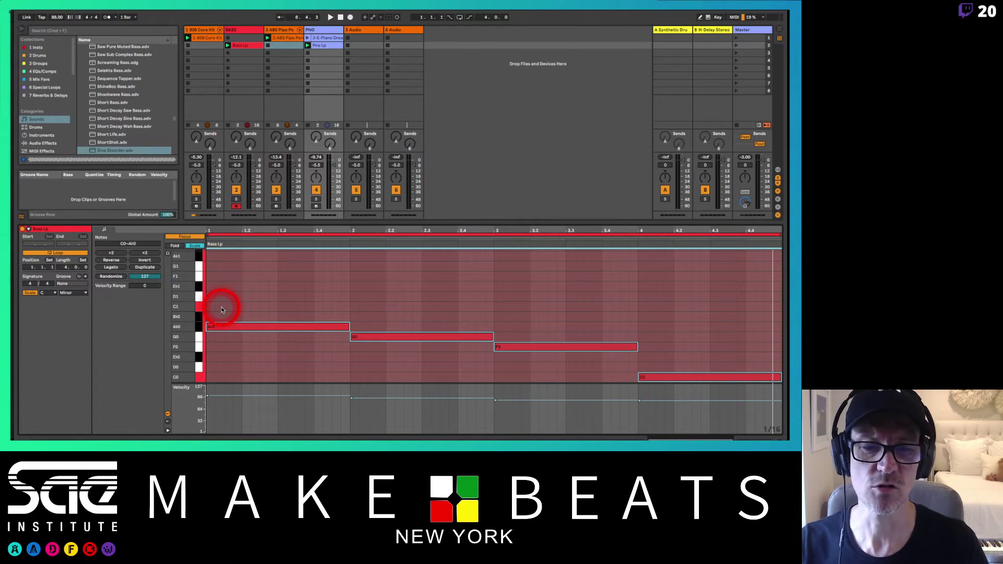
key("space")
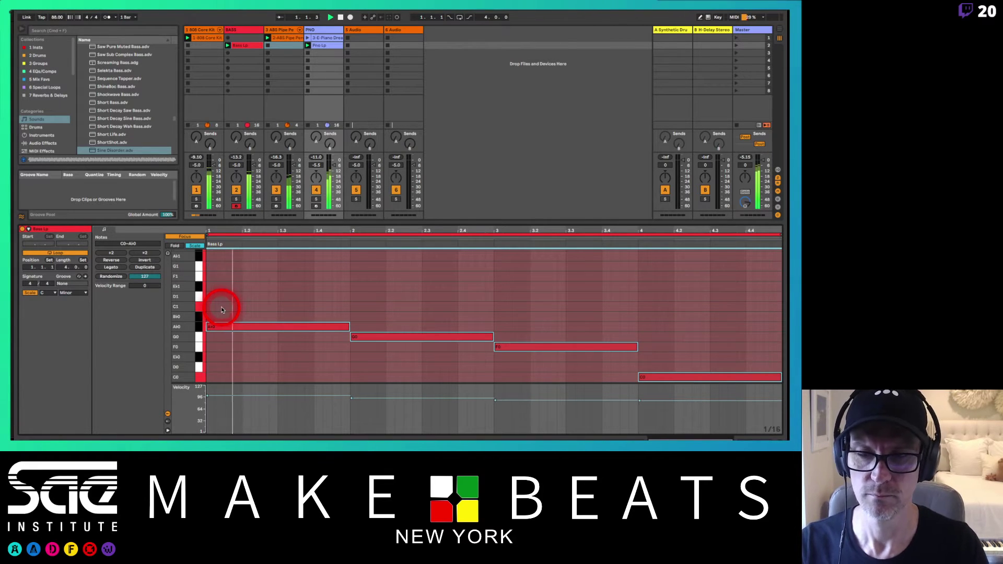
Raise only the last Bass Lp note one octave to C1
left_click(710, 337)
left_click(698, 378)
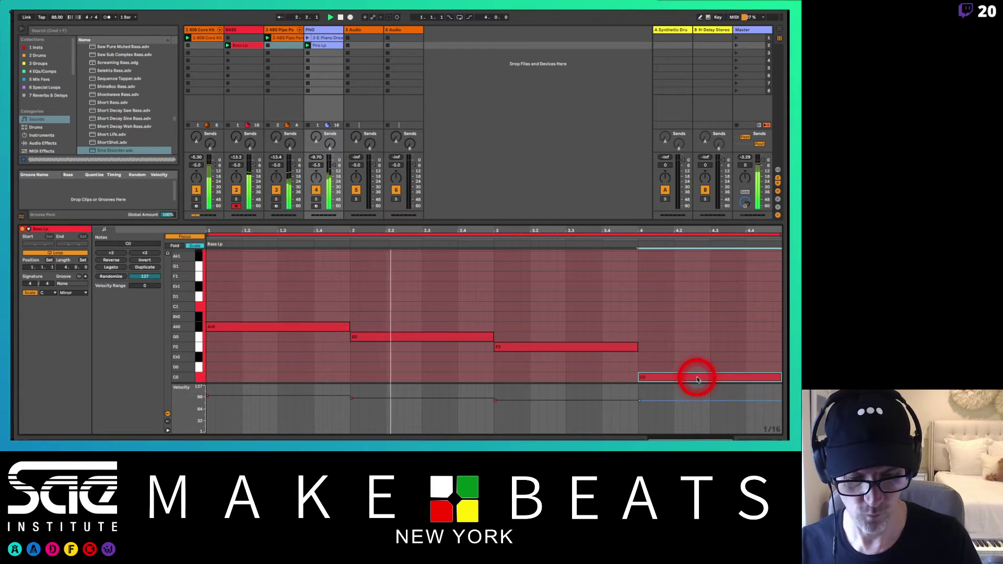
key("shift+Up")
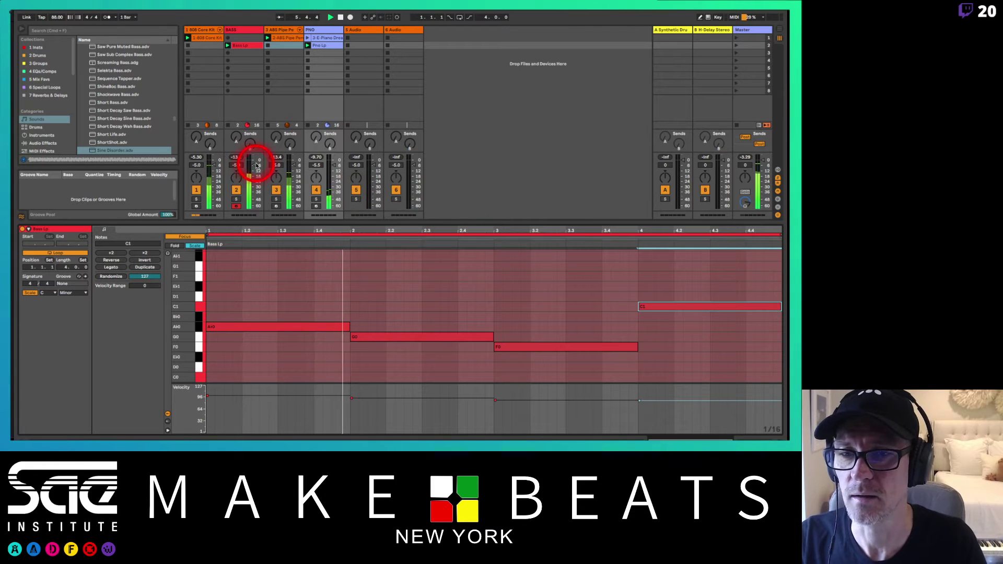
Set the BASS track volume to -3.0 and adjust the output volume of its Sine Disorder instrument
left_click_drag(256, 165, 254, 164)
left_click(245, 30)
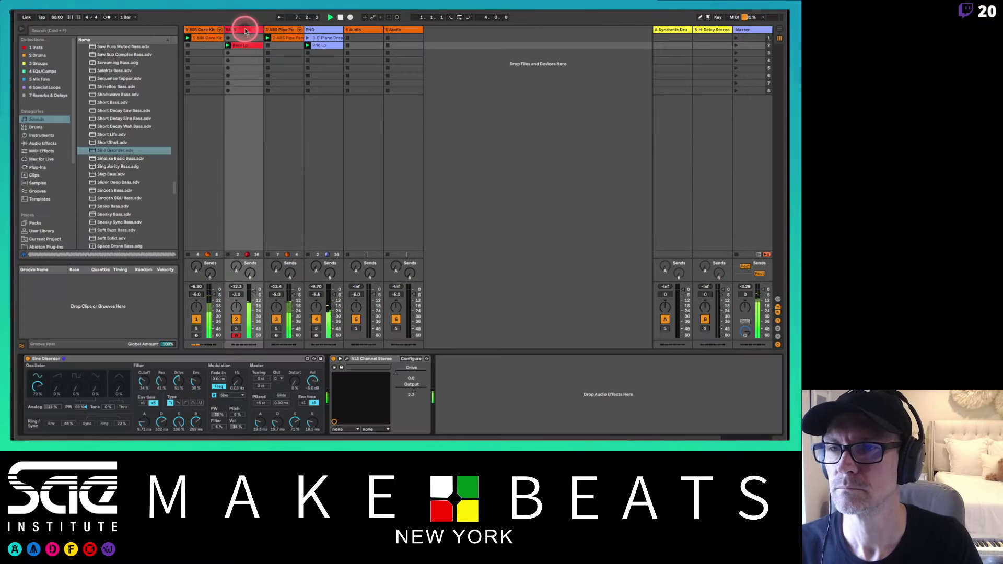
left_click(245, 31)
left_click(301, 369)
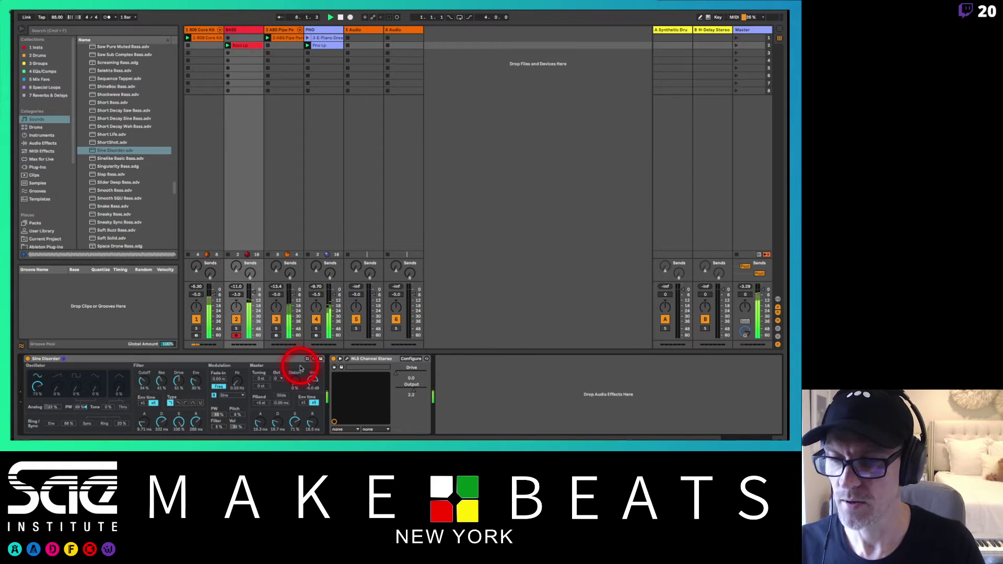
Insert a Glue Compressor after Sine Disorder on the BASS track, with threshold -22.3 dB and makeup 8.75 dB
left_click(41, 72)
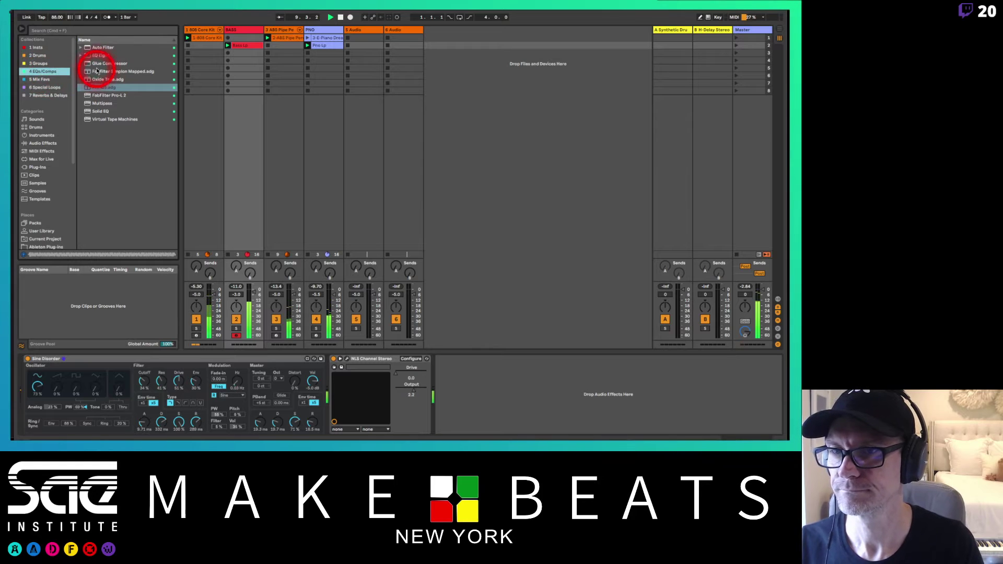
left_click_drag(107, 63, 477, 355)
left_click(372, 372)
left_click_drag(371, 373, 349, 367)
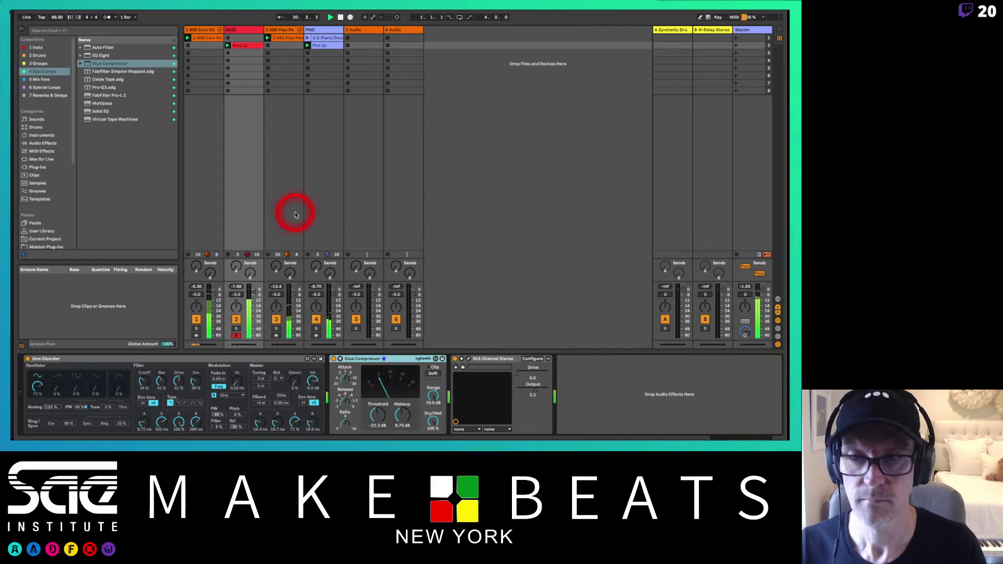
Try the last Bass Lp note one octave lower during playback, and return it to C1
left_click(251, 48)
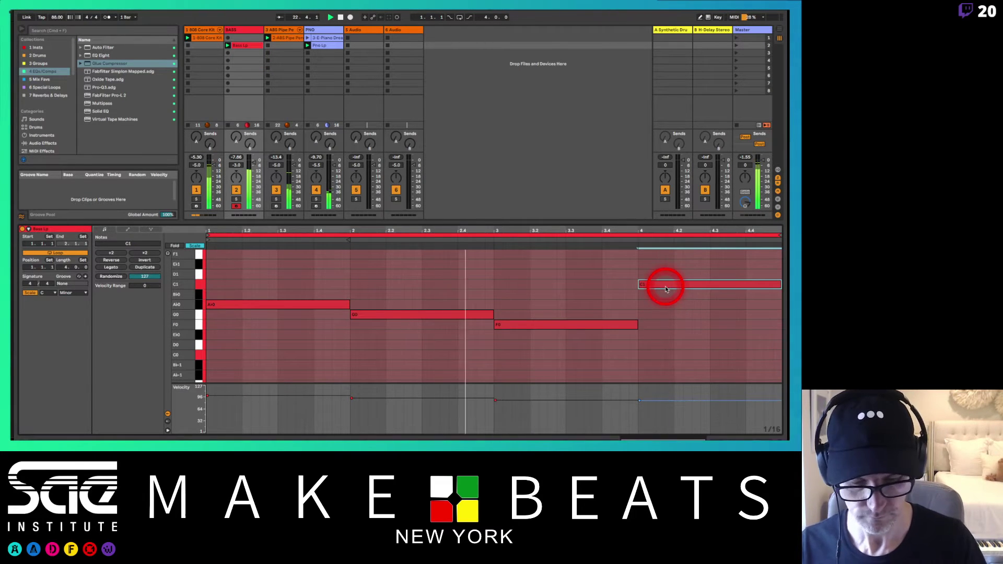
key("shift+Down")
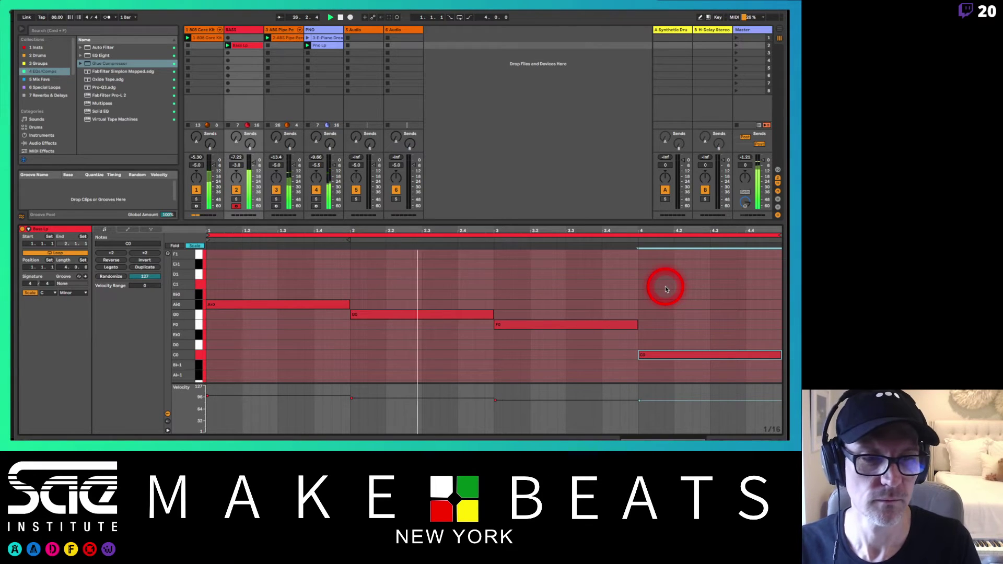
key("shift+Up")
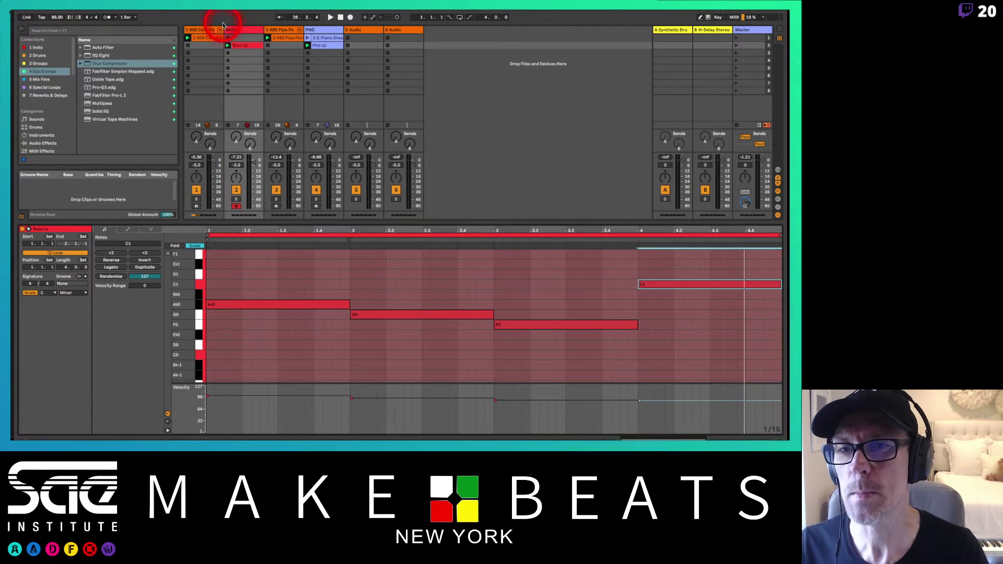
Gather Bass Lp, Pno Lp and copies of the 808 and pipe percussion clips in the fourth scene, and name it Pre C
mouse_move(220, 38)
left_mouse_down()
mouse_move(246, 45)
mouse_move(211, 36)
mouse_move(213, 51)
left_mouse_up()
left_click_drag(292, 37, 318, 60)
left_click(206, 41)
left_click(319, 46)
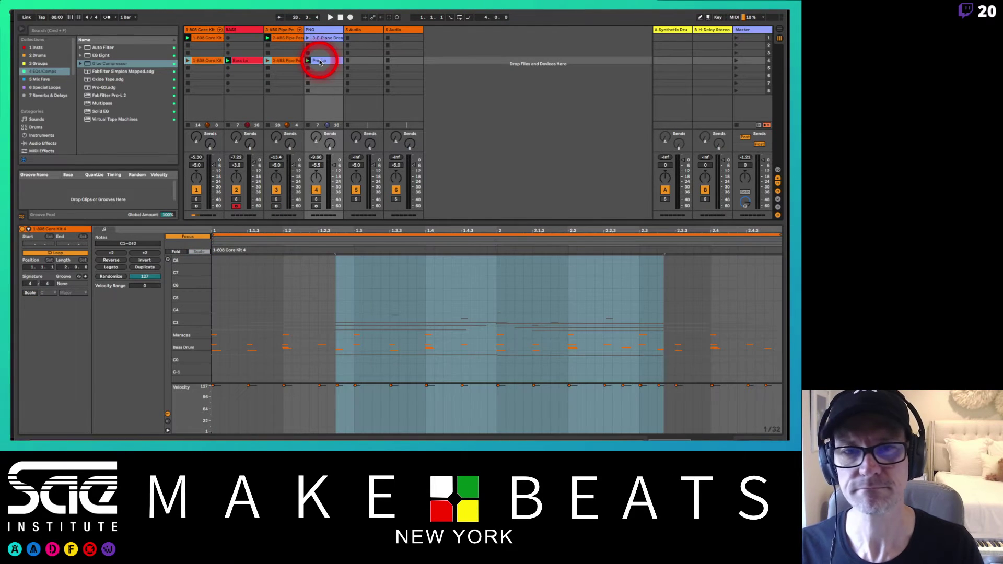
left_click(747, 62)
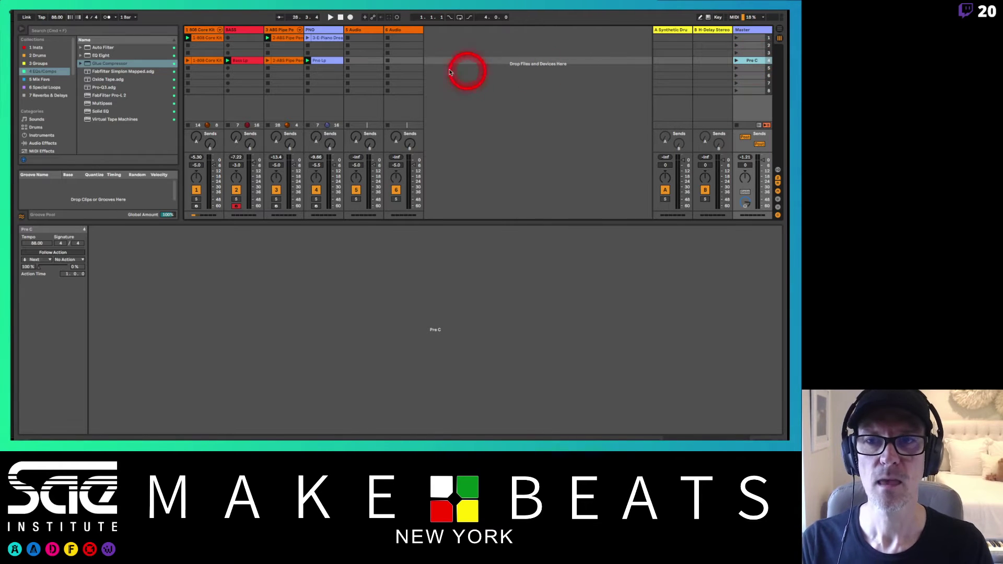
Copy the first scene's 808, pipe percussion and E-Piano Dreamy clips to the third scene, launch it and name it Verse
left_click(211, 39)
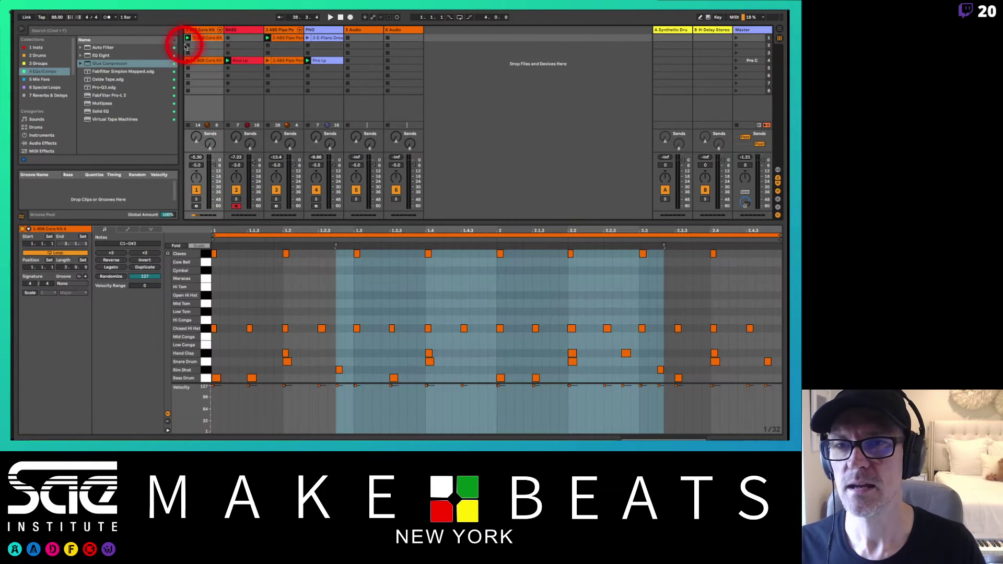
left_click(285, 39)
left_click(330, 39)
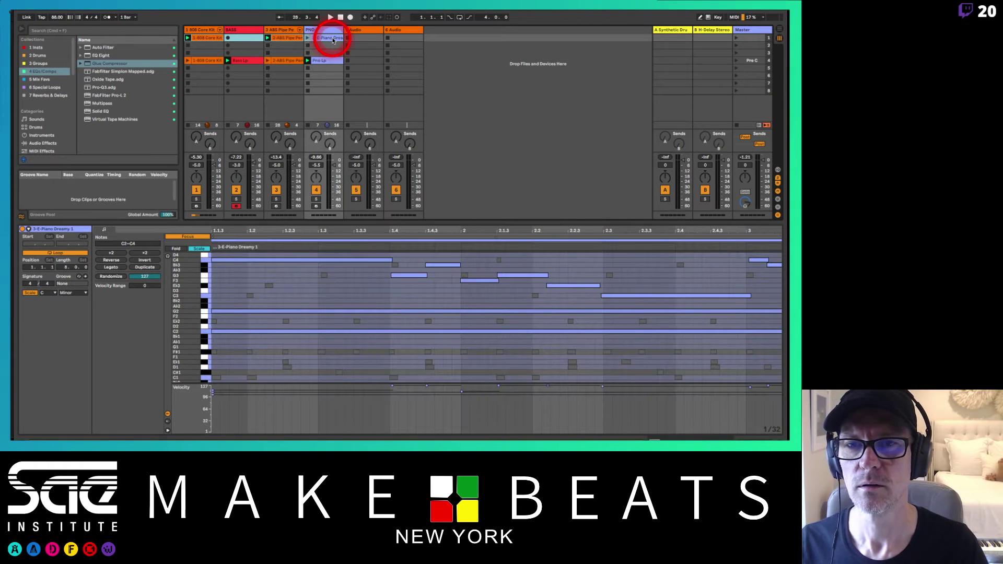
left_click_drag(333, 40, 332, 54)
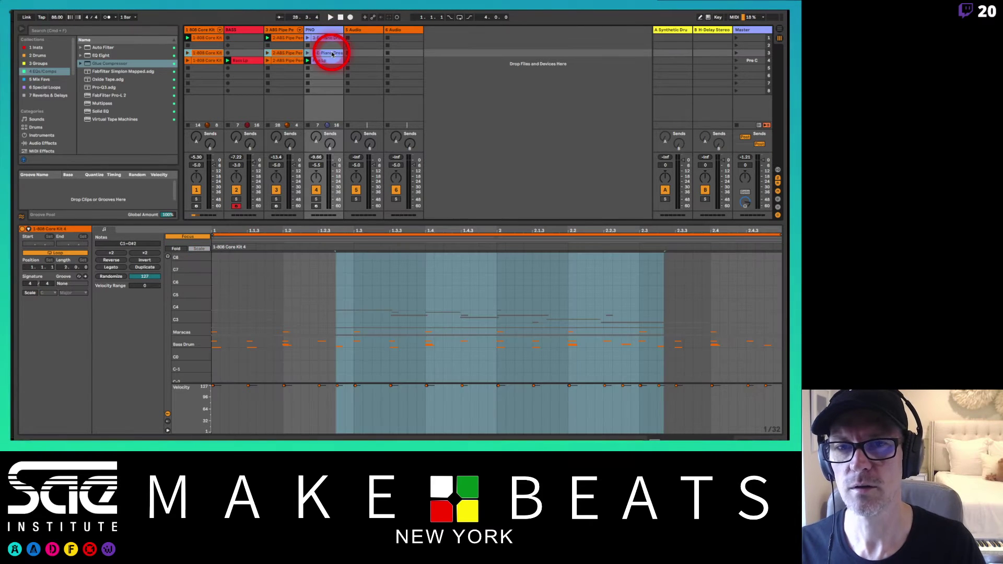
left_click(735, 53)
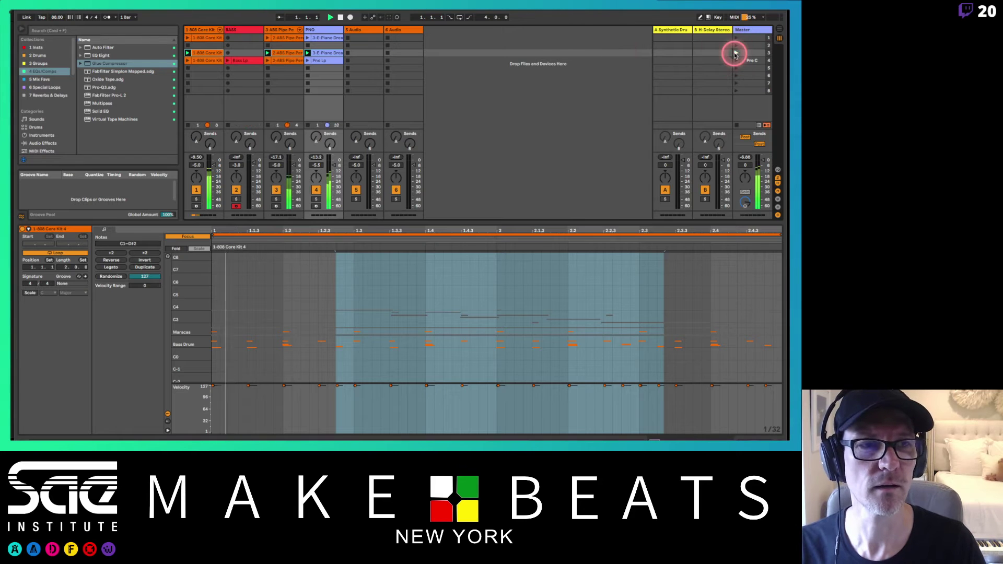
left_click(748, 54)
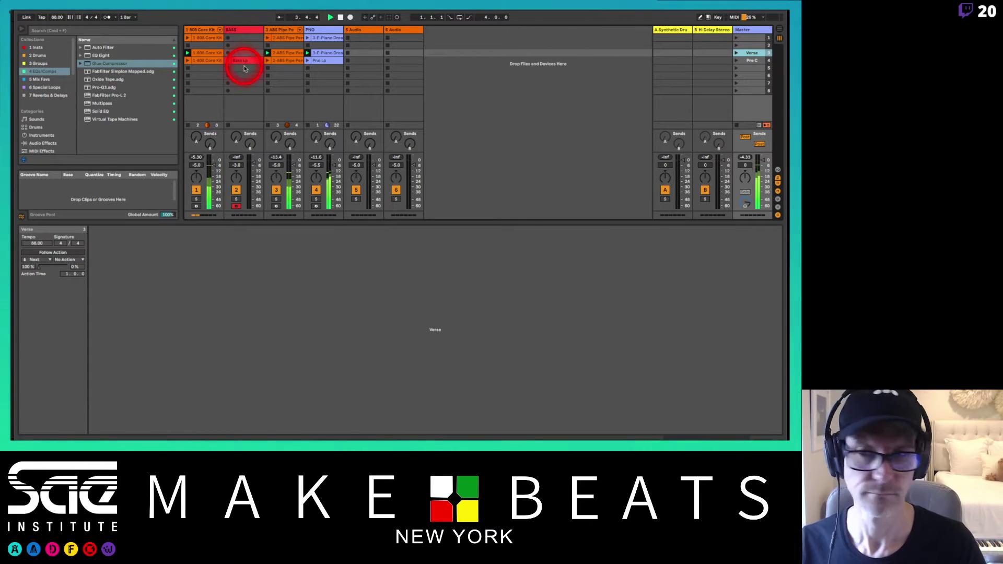
Select the empty Verse slot on the BASS track and set the metronome count-in to 1 Bar
mouse_move(244, 68)
left_mouse_down()
mouse_move(235, 52)
mouse_move(257, 58)
left_mouse_up()
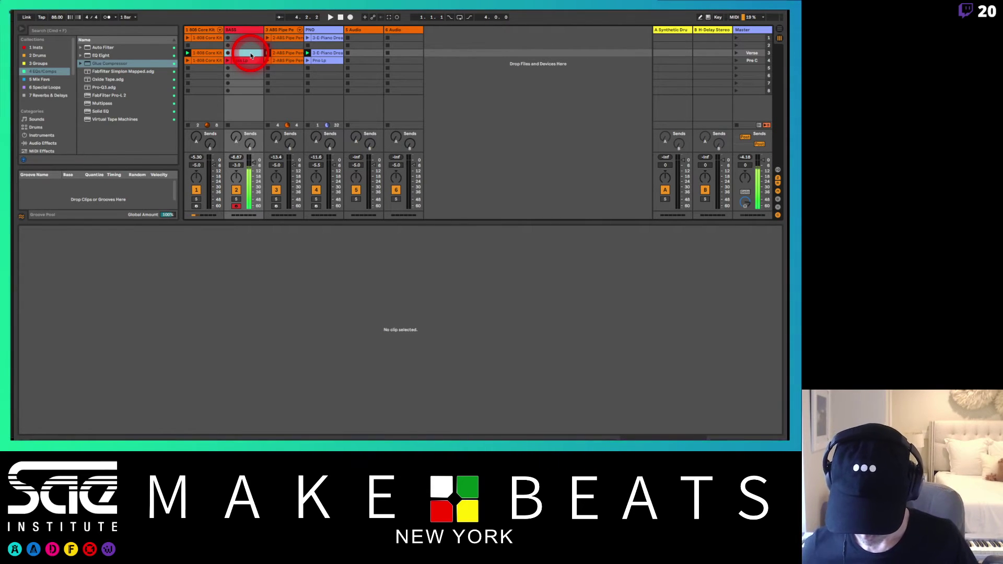
left_click_drag(251, 55, 235, 50)
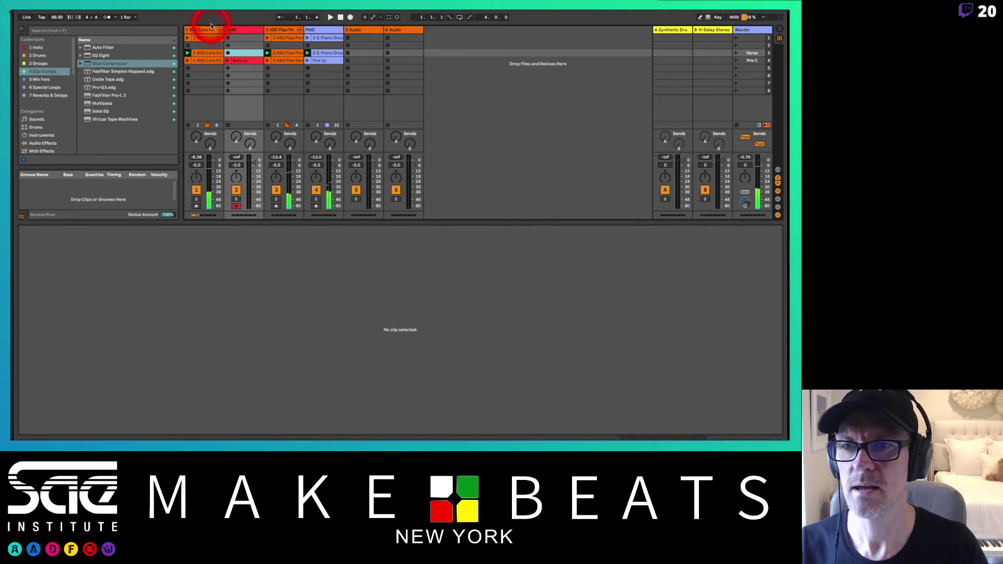
left_click(118, 17)
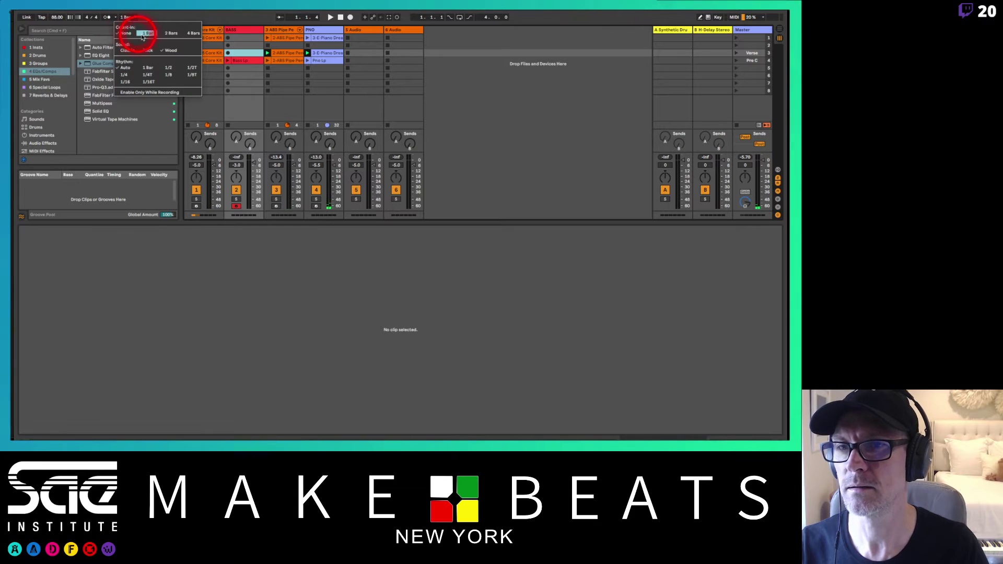
left_click(135, 43)
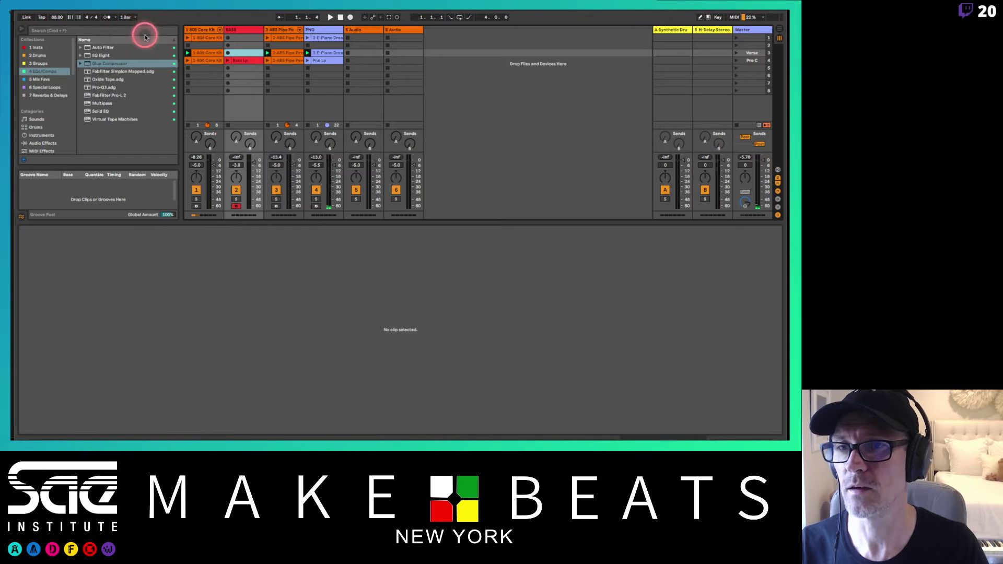
Record an eight-bar bassline into the BASS track's Verse slot over the drums and chords, and loop it
left_click(228, 54)
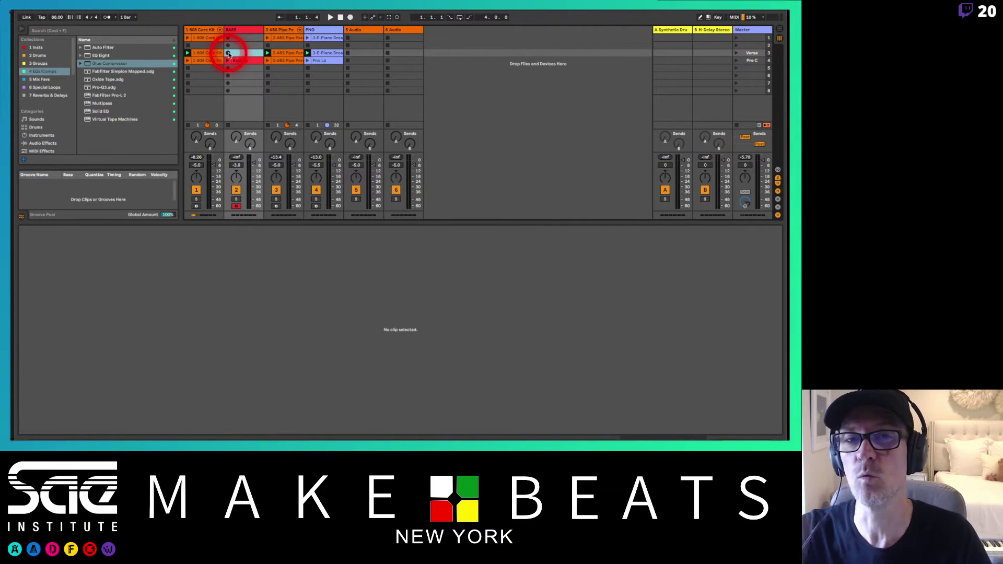
left_click(229, 54)
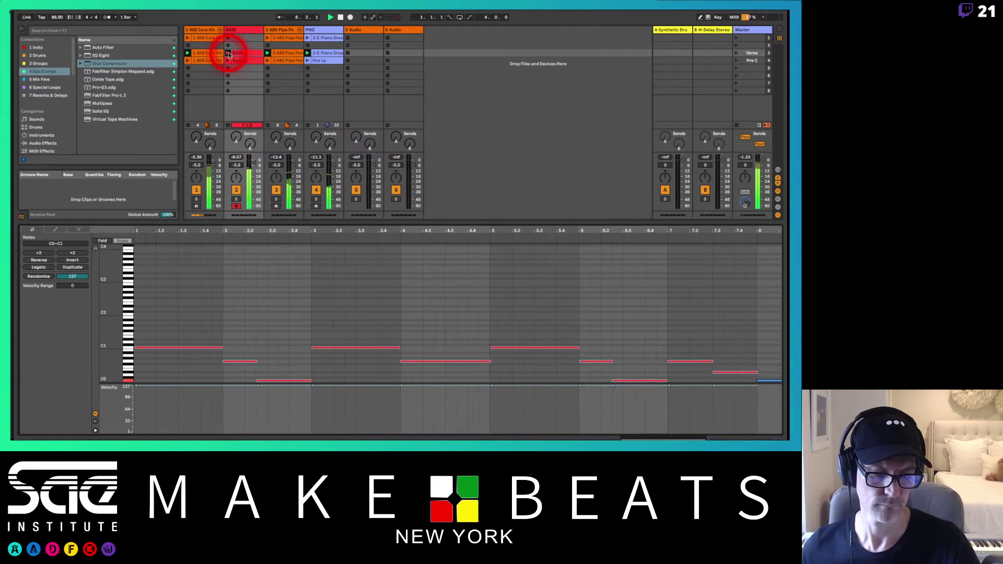
left_click(228, 53)
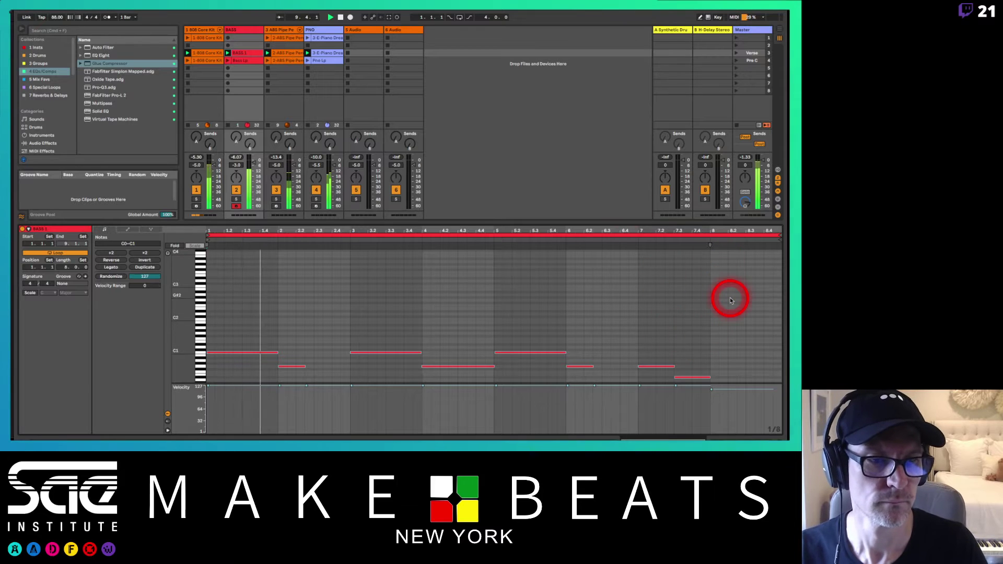
Apply Legato to all notes of the recorded Verse bass clip so the last note fills its bar
scroll(730, 298, "down", 3)
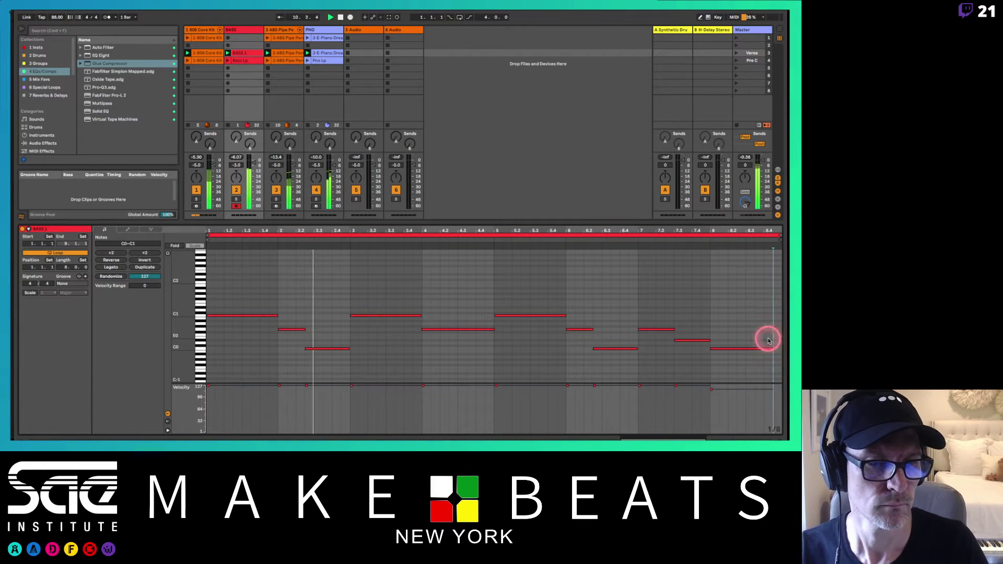
left_click(414, 295)
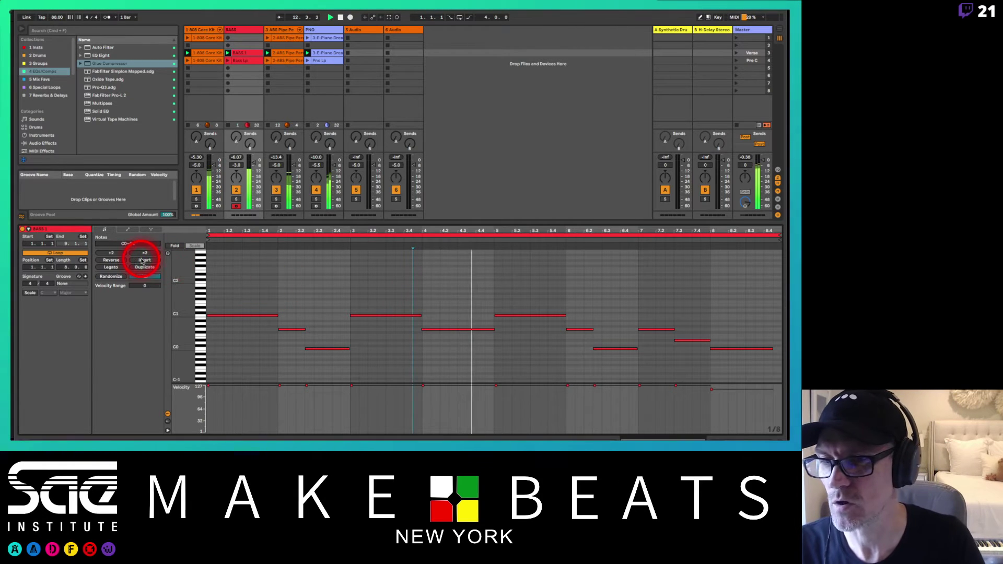
left_click(111, 267)
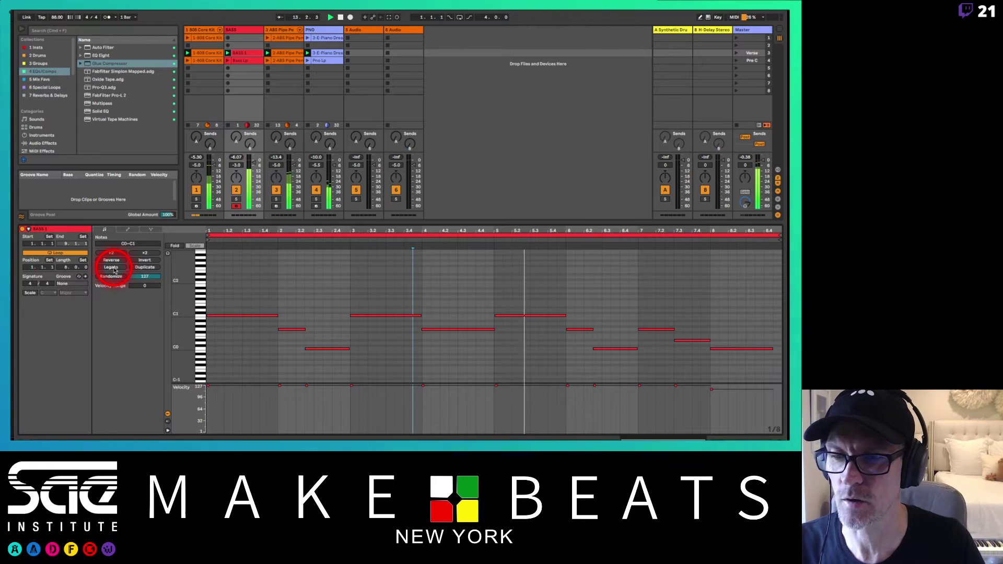
left_click(112, 267)
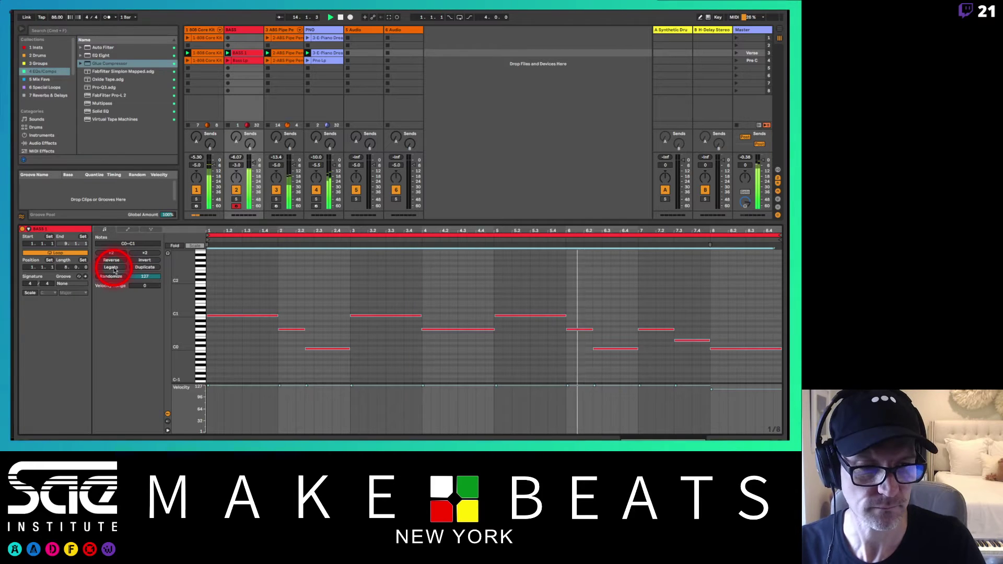
left_click(303, 294)
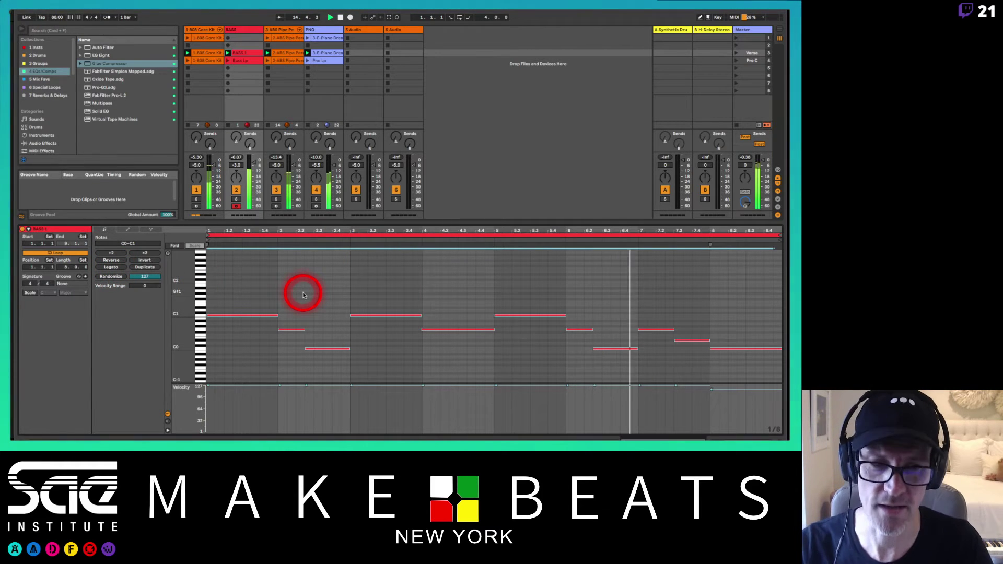
Set the Verse bass clip's scale to C Minor and fold the editor to the used notes only
left_click(32, 293)
left_click(66, 293)
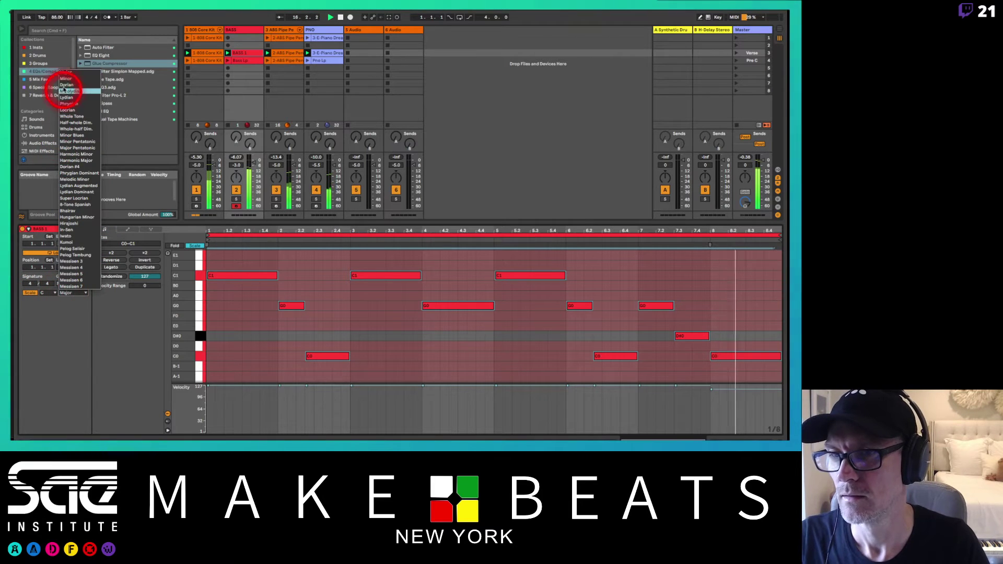
left_click(65, 79)
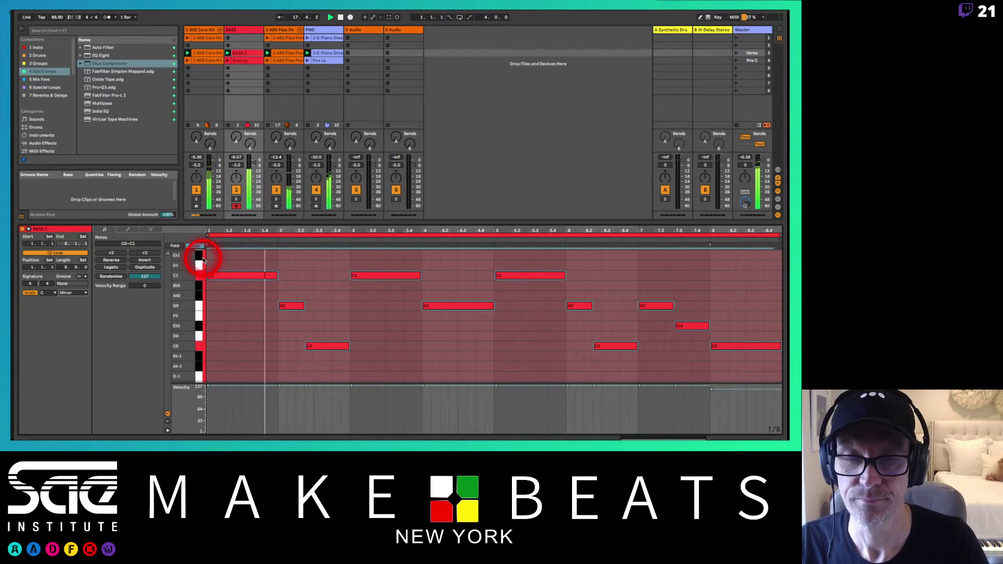
left_click(175, 246)
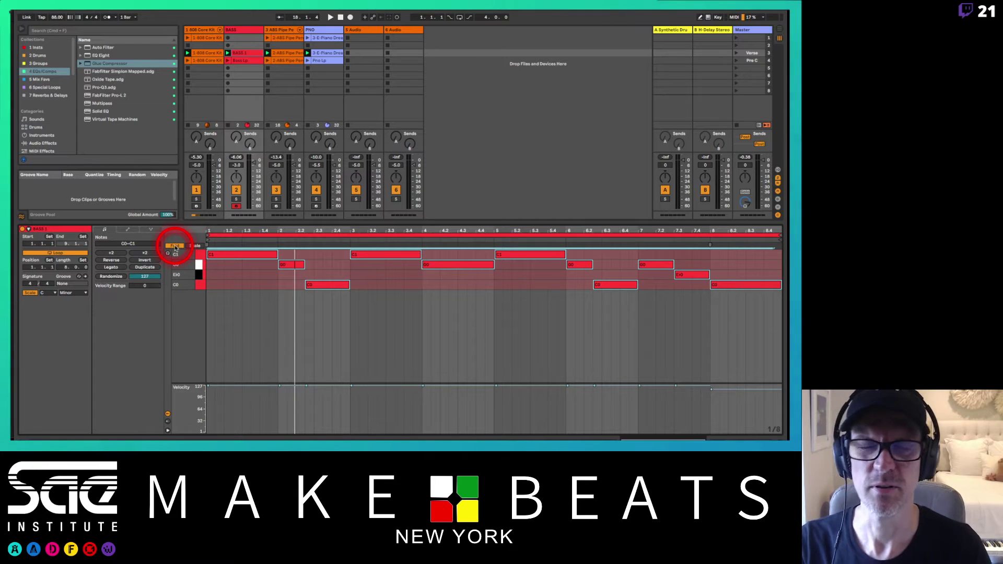
Play the Verse scene and switch playback to the Pre C scene
key("space")
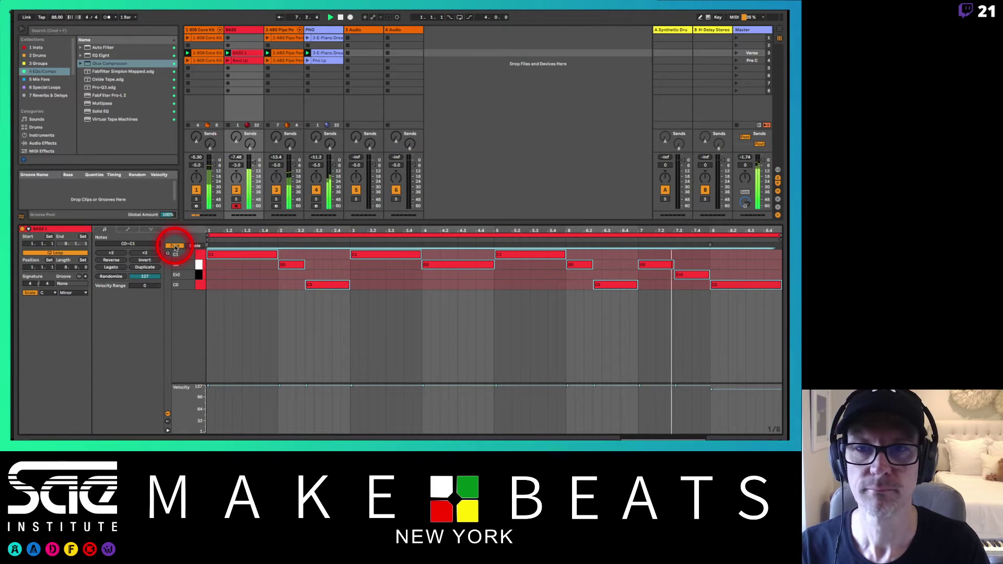
left_click(744, 61)
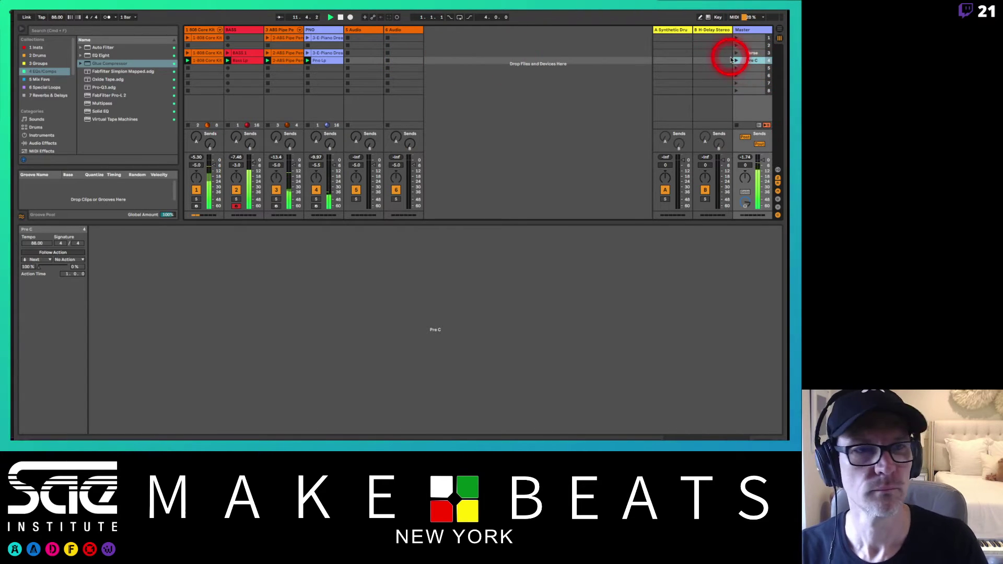
Duplicate the Pre C scene's 808, Bass Lp and pipe percussion clips into the fifth scene
left_click(209, 61)
left_click(275, 56)
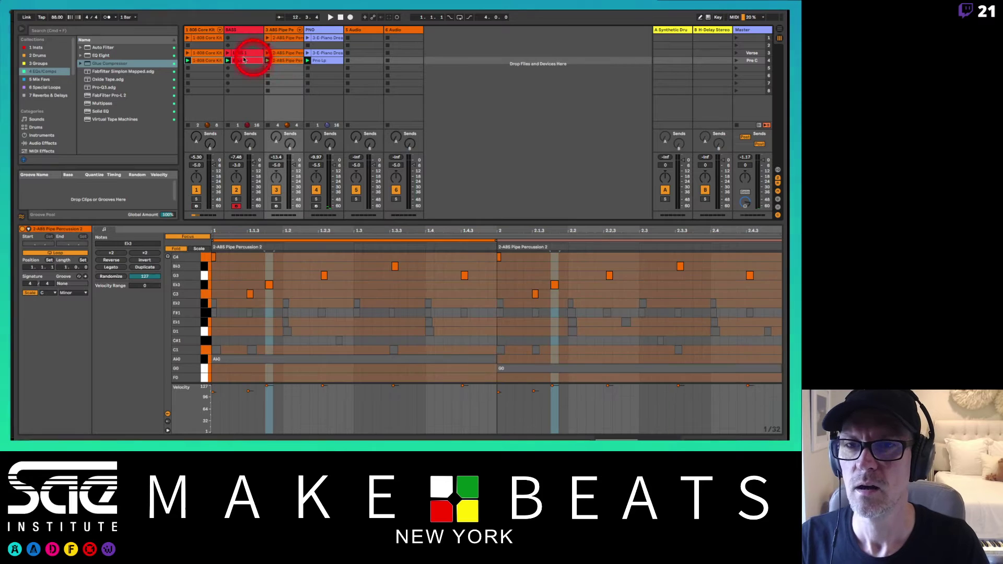
left_click(200, 66)
key("ctrl+d")
left_click(240, 61)
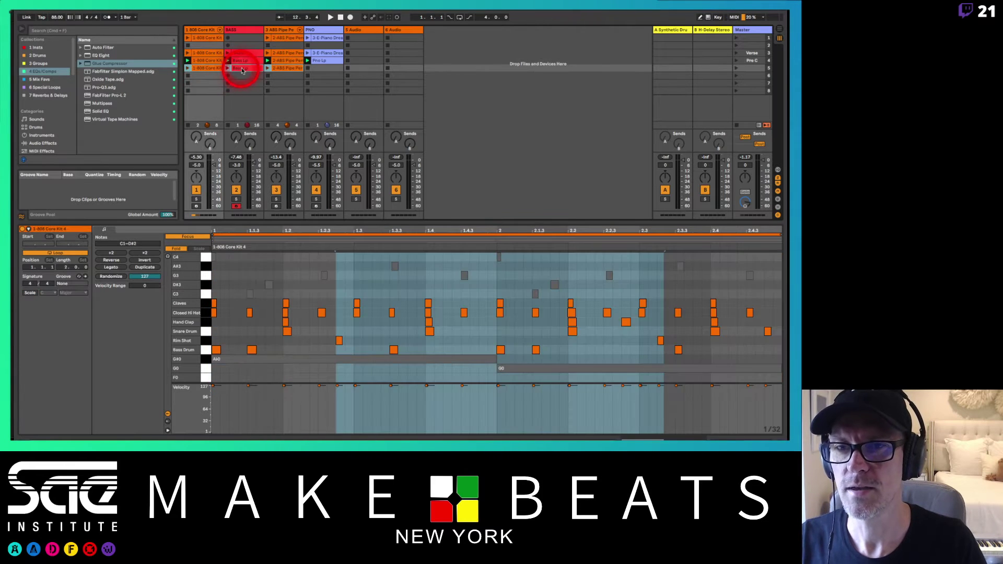
Remove the duplicated bass clip from the fifth scene and play that scene with only its 808 and pipe percussion clips
left_click(242, 70)
left_click_drag(242, 70, 333, 65)
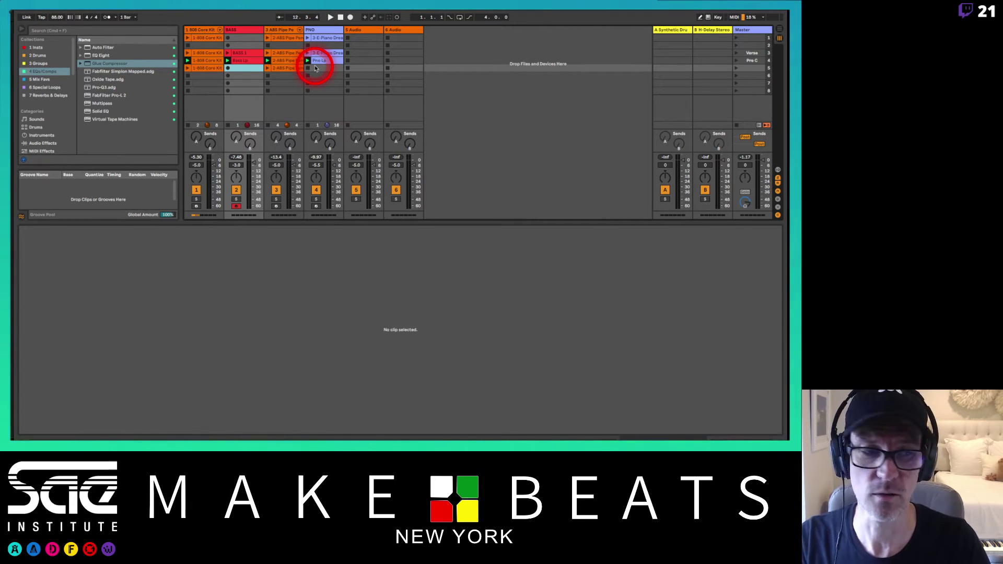
left_click(315, 68)
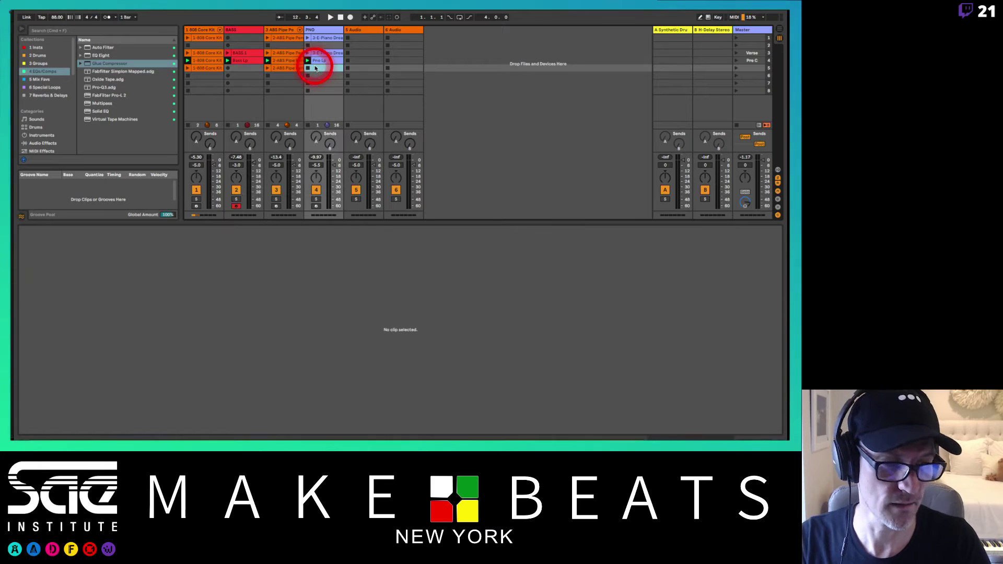
left_click(737, 69)
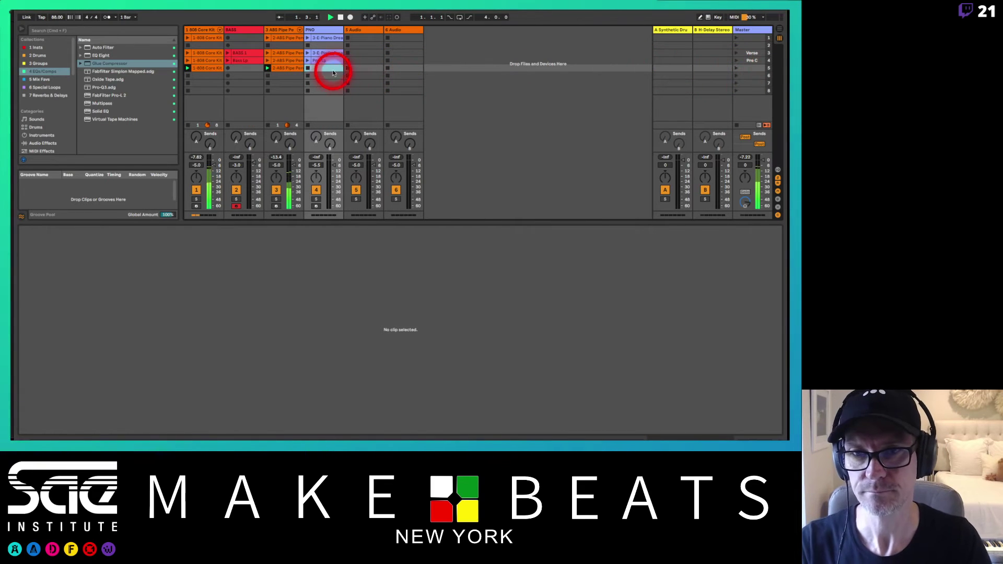
Arm the PNO track and capture the played piano part as a MIDI clip in the fifth scene
left_click(316, 206)
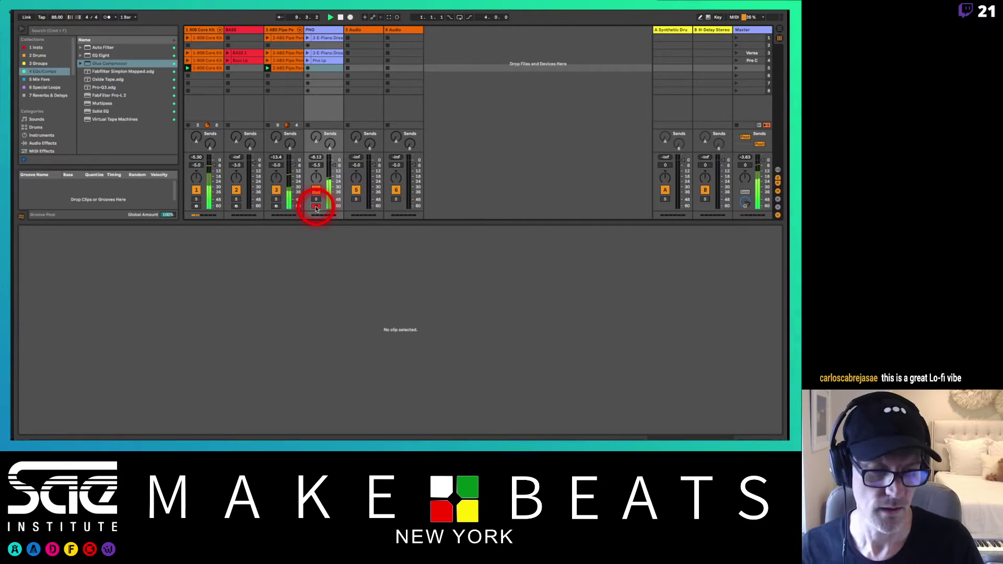
left_click(316, 87)
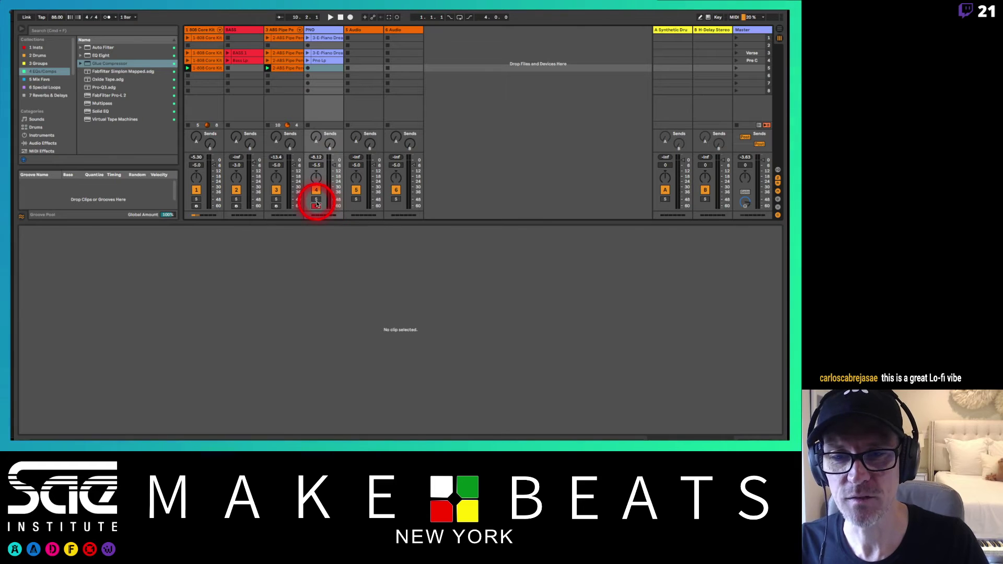
left_click(390, 18)
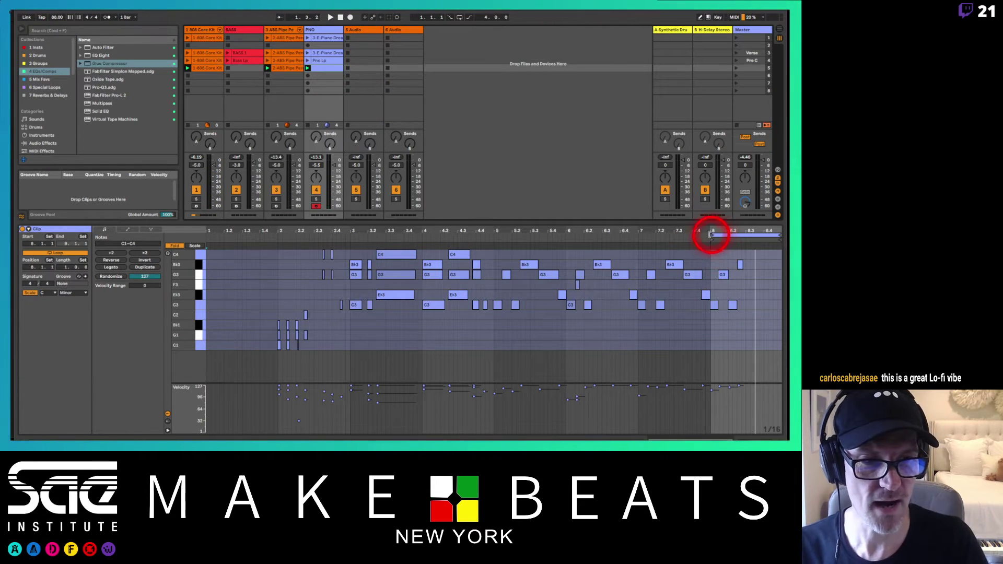
Extend the captured piano clip's loop to cover the four bars starting at bar 5
left_click_drag(712, 236, 493, 242)
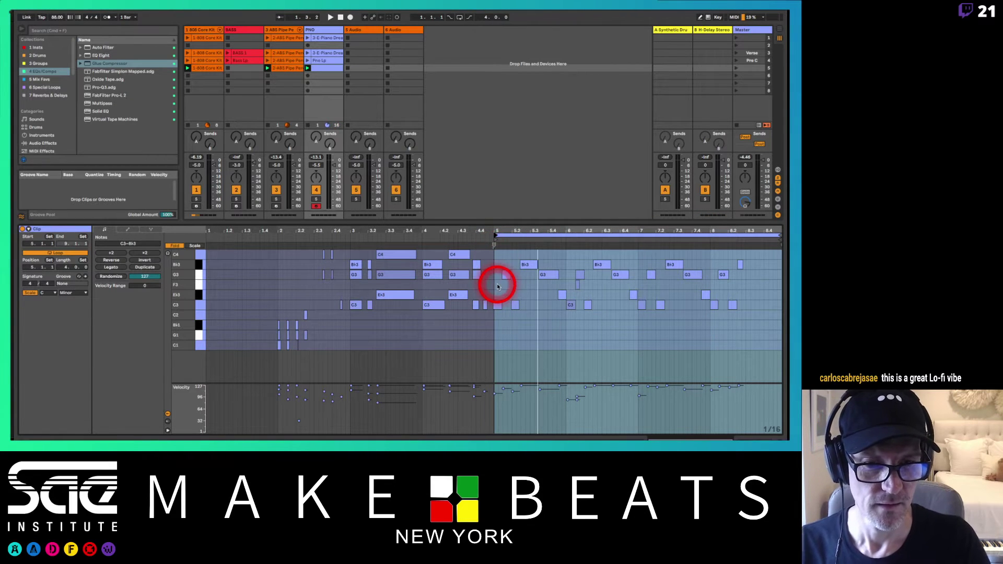
key("super+a")
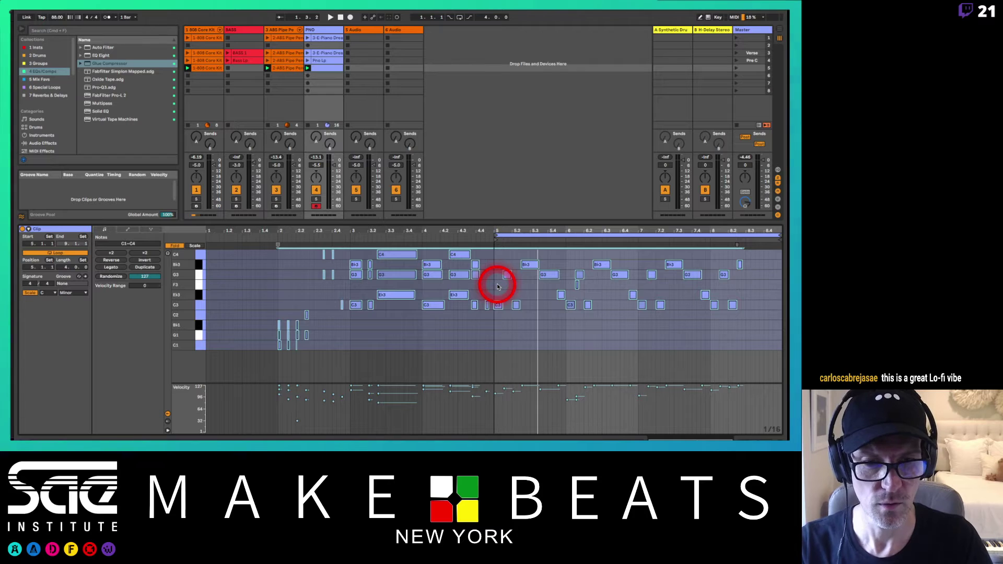
left_click(500, 295)
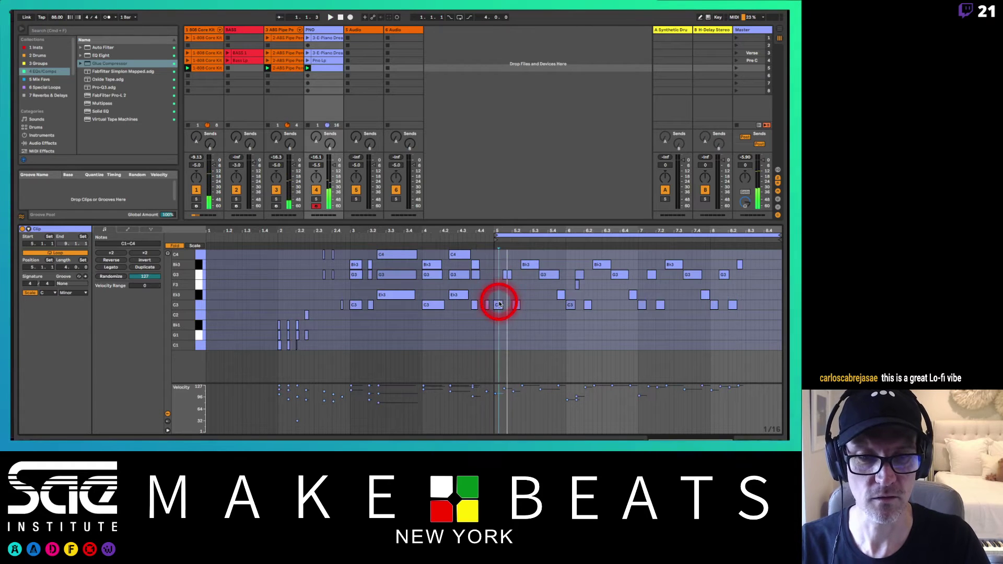
Play the piano clip and delete the stray F3 note near the start of bar 6
left_click(499, 304)
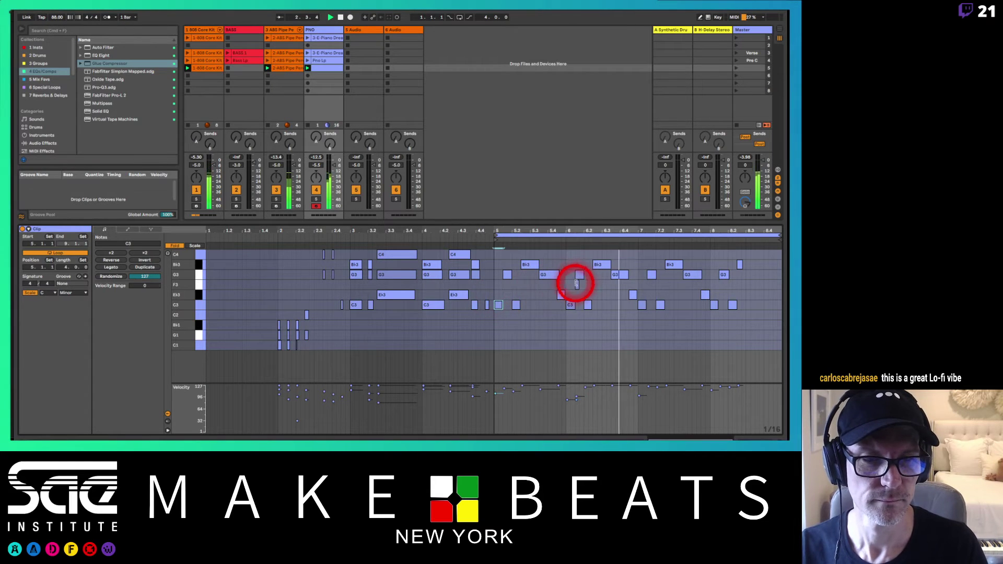
left_click(578, 284)
left_click(580, 286)
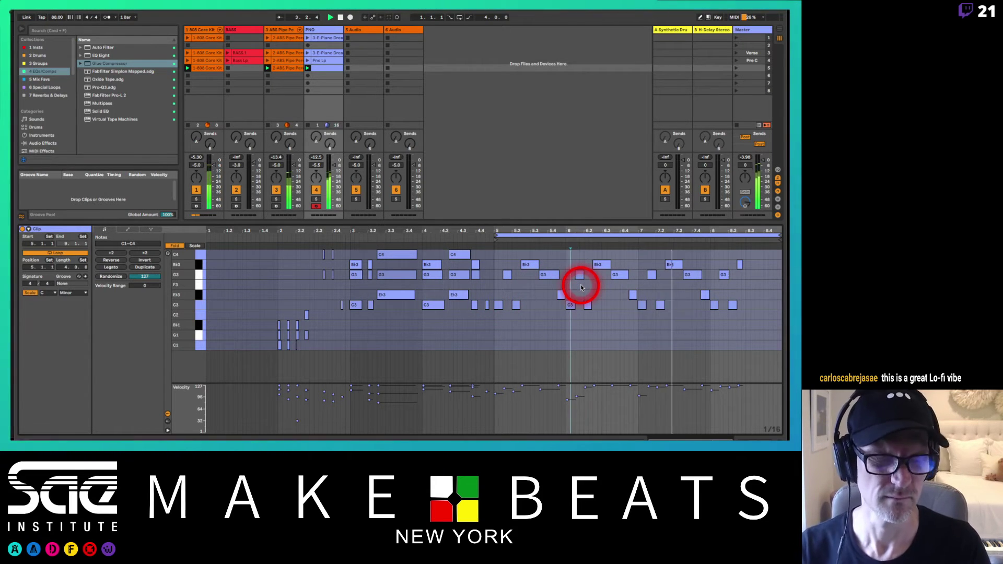
left_click(680, 301)
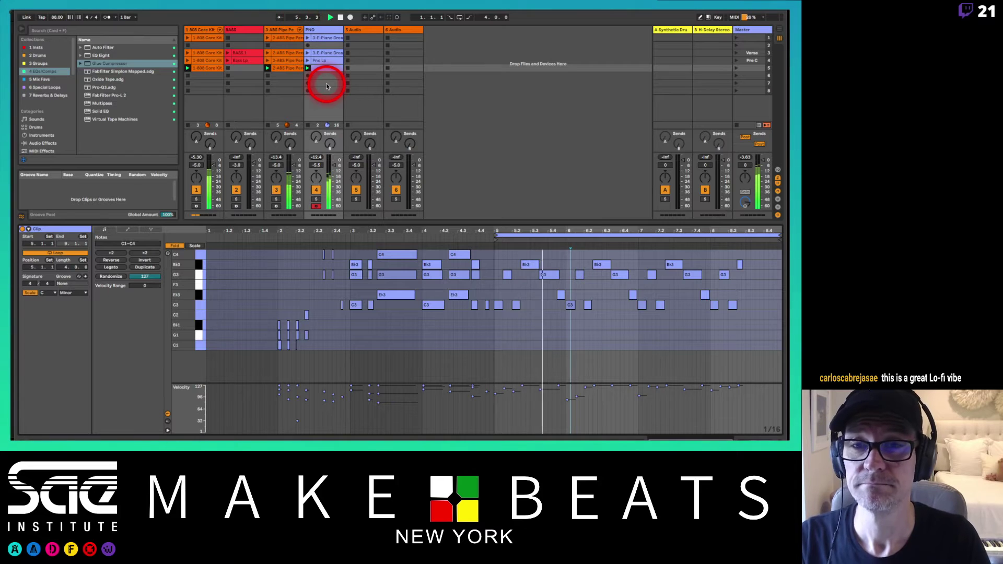
Name the fifth scene Chorus
left_click(757, 68)
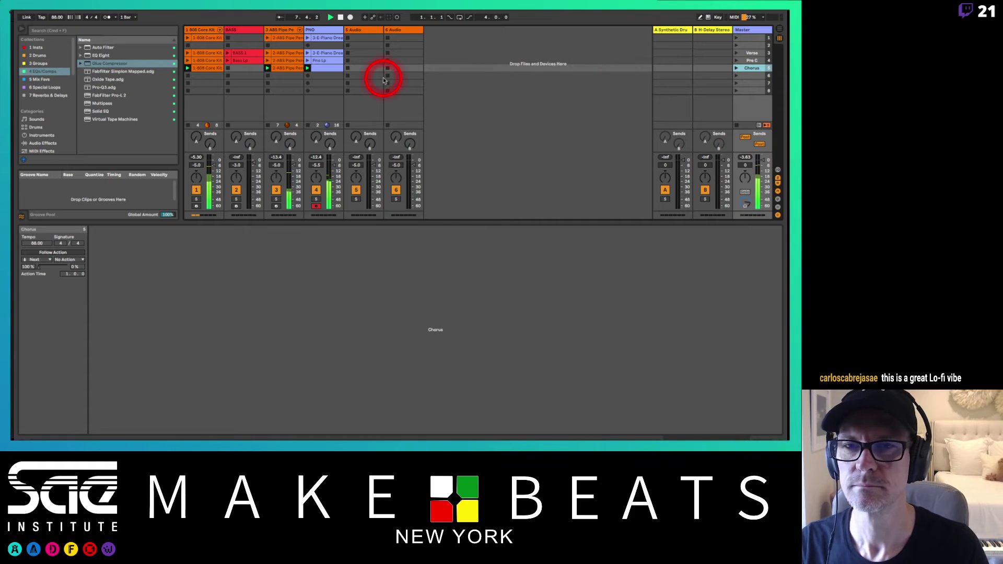
Arm the BASS track and record a four-bar bass line of C1 and Bb0 notes into the Chorus scene
left_click(234, 69)
left_click(237, 206)
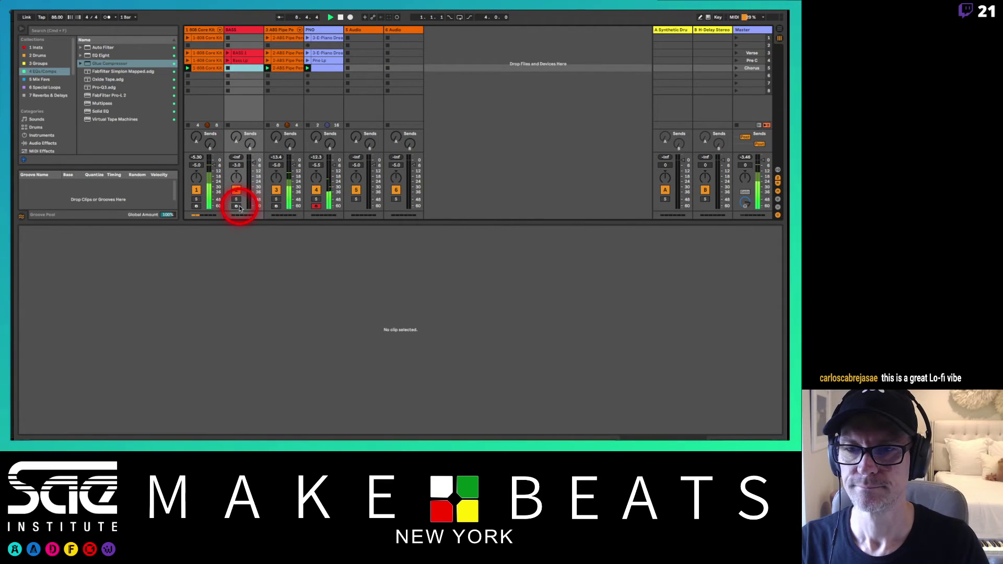
double_click(241, 30)
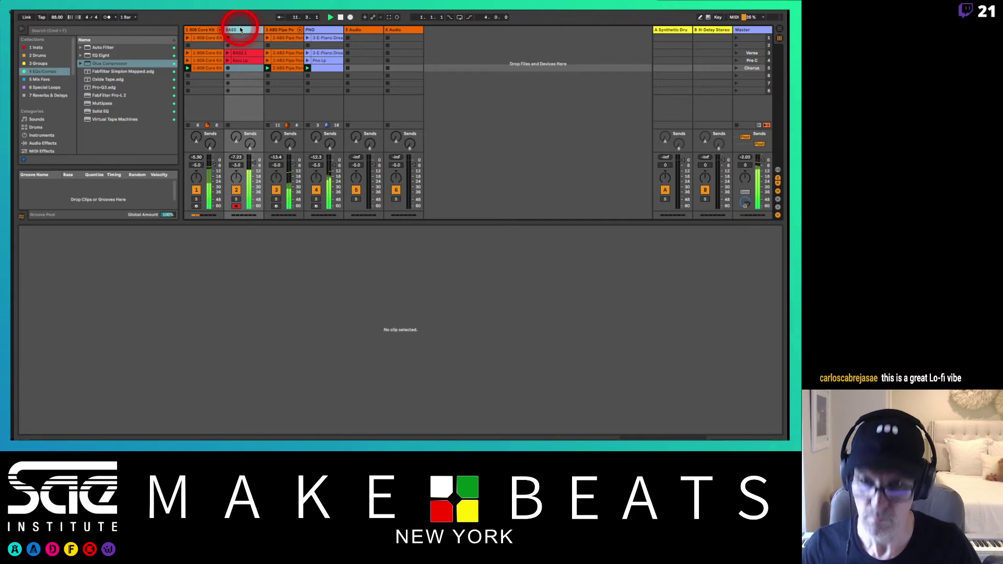
left_click(225, 74)
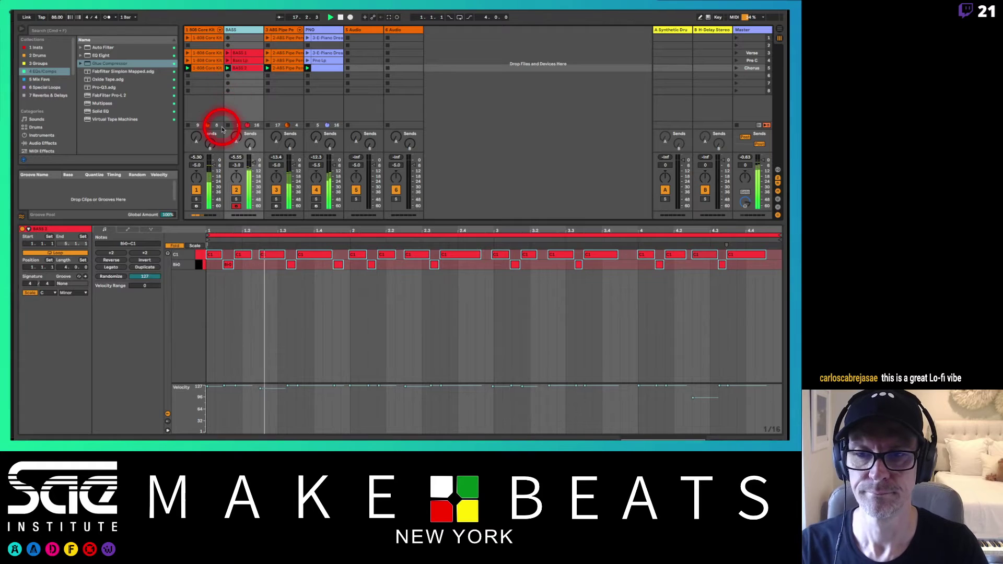
Apply Legato to all notes of the recorded Chorus bass clip
left_click(223, 256)
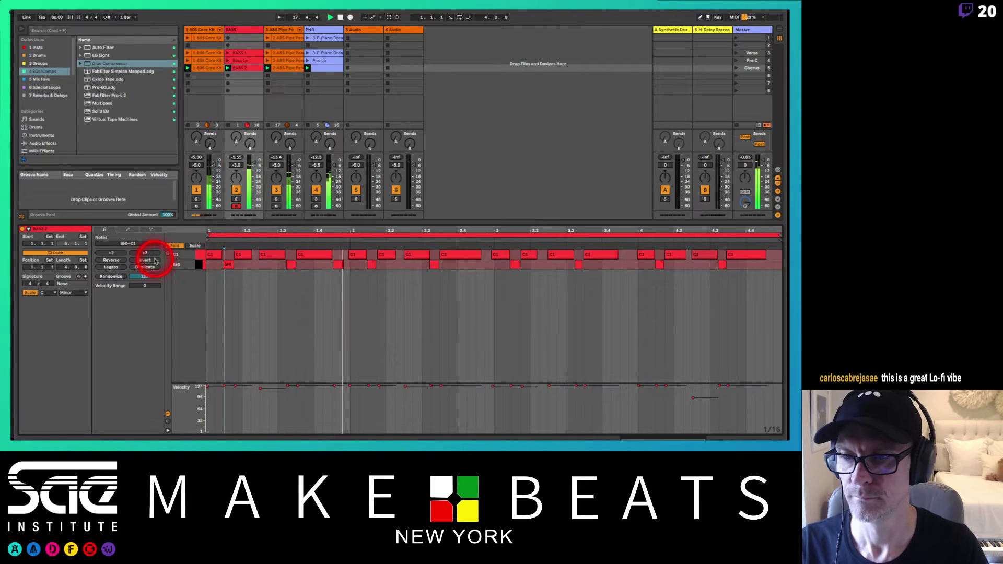
left_click(109, 268)
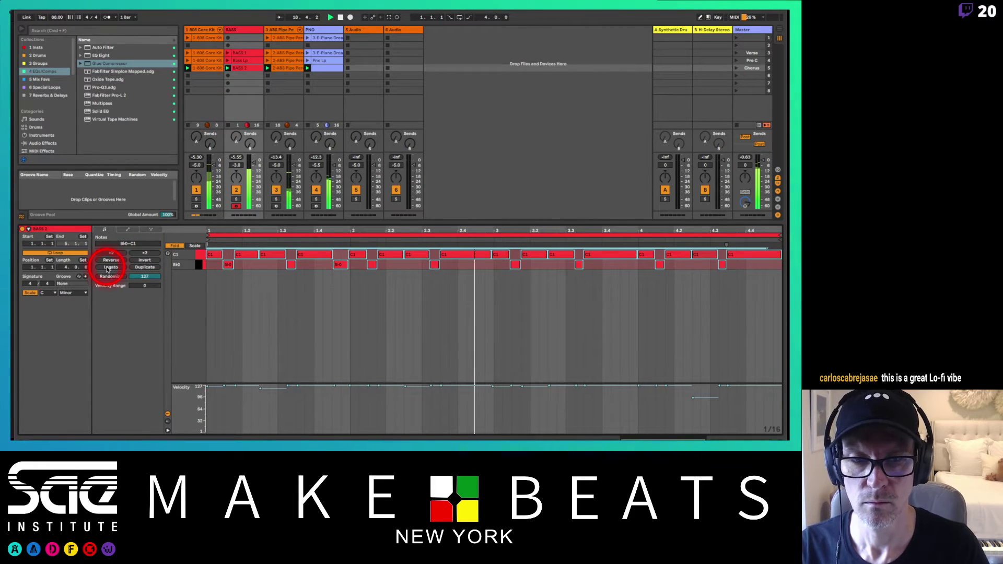
left_click_drag(270, 273, 372, 260)
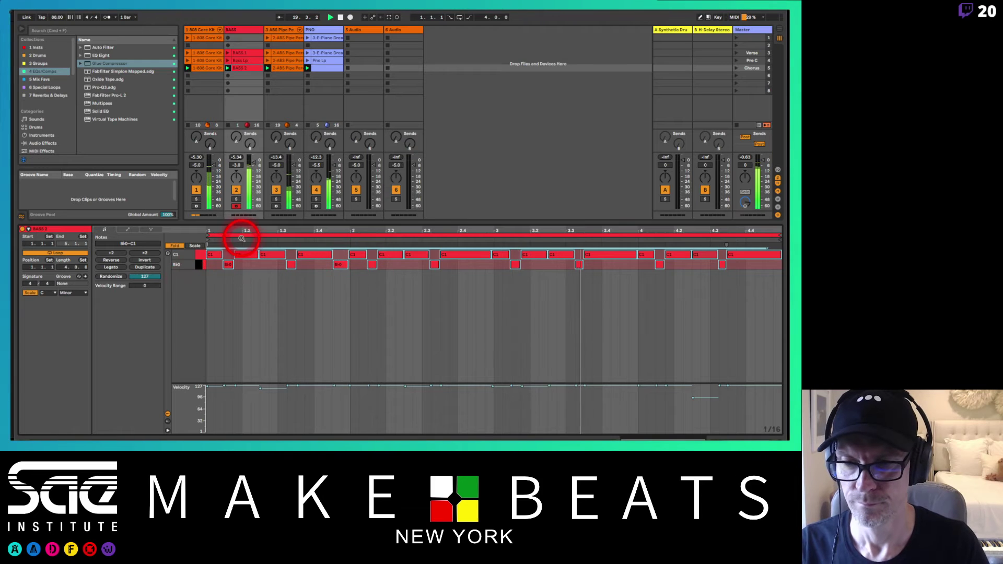
left_click(224, 254)
key("super+a")
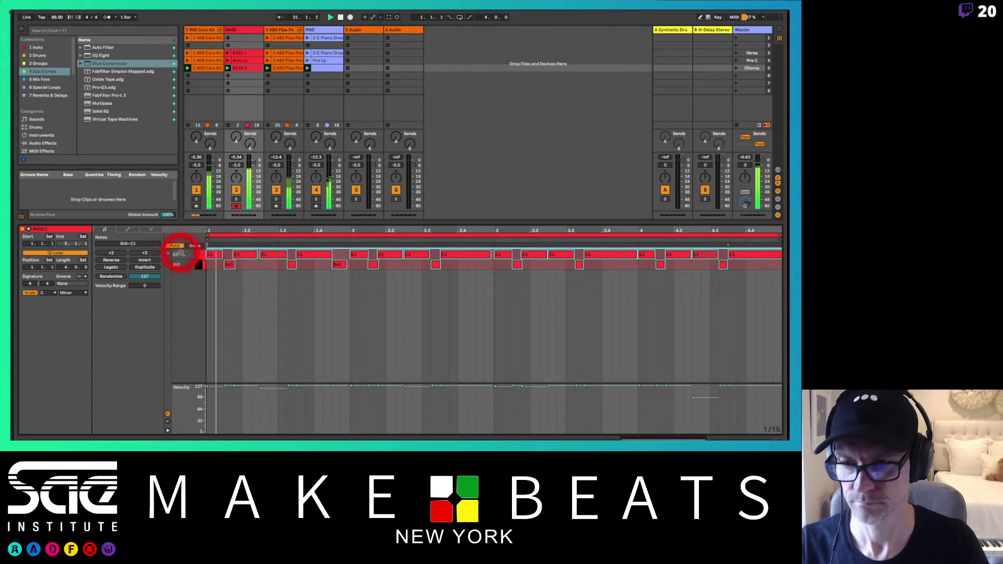
left_click(110, 269)
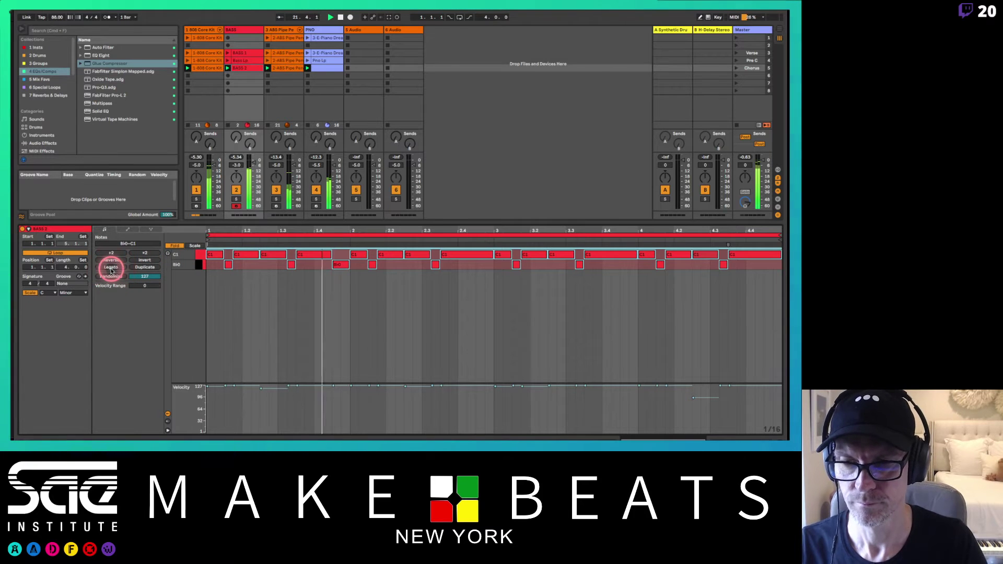
Start the Chorus bass clip's loop at bar 2 and shorten C1 notes in that bar to leave small gaps
mouse_move(174, 253)
left_mouse_down()
mouse_move(200, 232)
mouse_move(329, 234)
mouse_move(347, 237)
mouse_move(352, 253)
mouse_move(412, 254)
mouse_move(394, 259)
left_mouse_up()
left_click(357, 256)
left_click(437, 264)
left_click(425, 253)
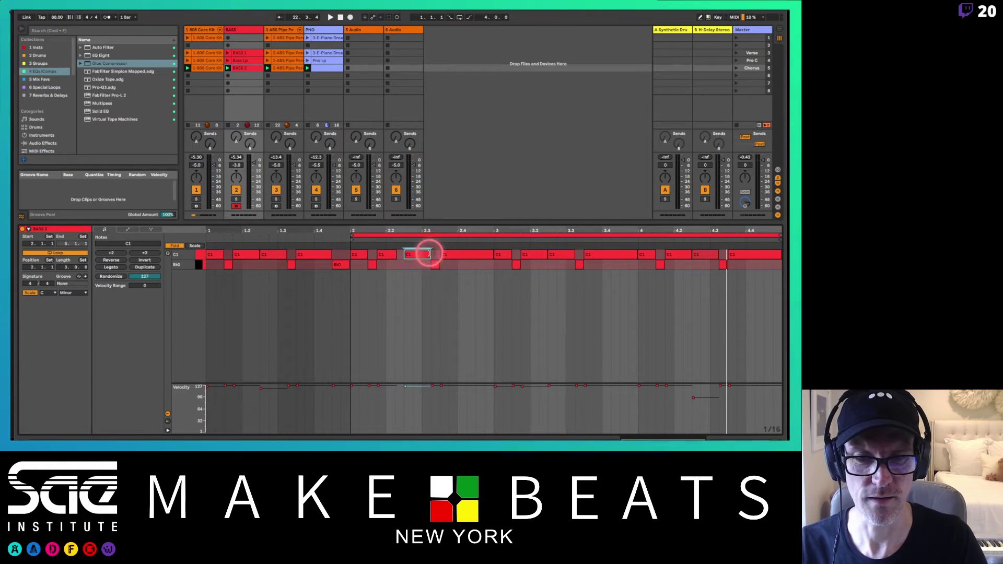
left_click_drag(497, 256, 477, 251)
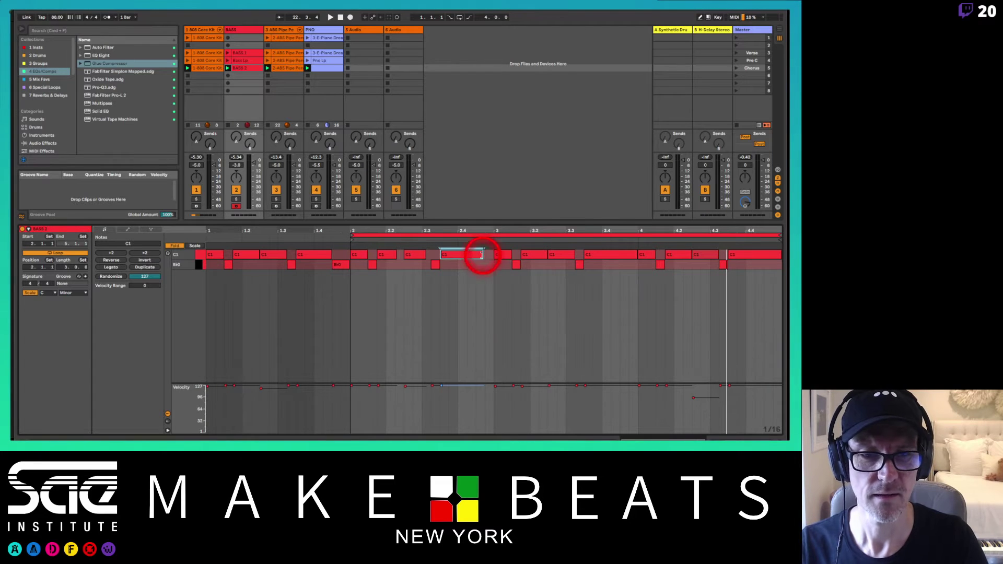
Shorten C1 notes in bars 3 and 4 of the Chorus bass clip to leave small gaps
left_click(550, 254)
mouse_move(546, 255)
left_mouse_down()
mouse_move(537, 258)
mouse_move(564, 252)
left_mouse_up()
left_click(584, 254)
left_click(631, 256)
left_click_drag(636, 259, 627, 254)
left_click(677, 256)
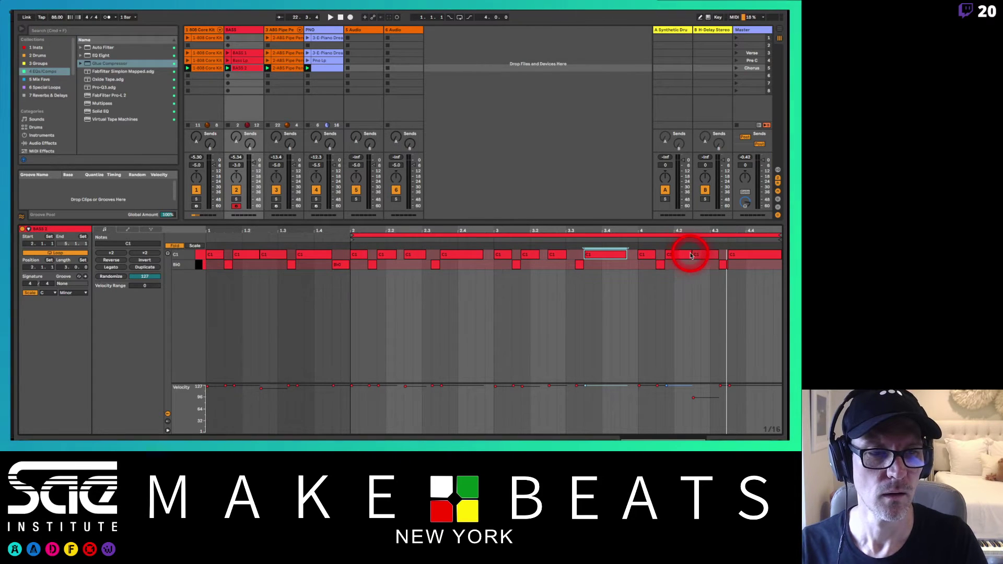
mouse_move(691, 256)
left_mouse_down()
mouse_move(677, 253)
mouse_move(685, 254)
left_mouse_up()
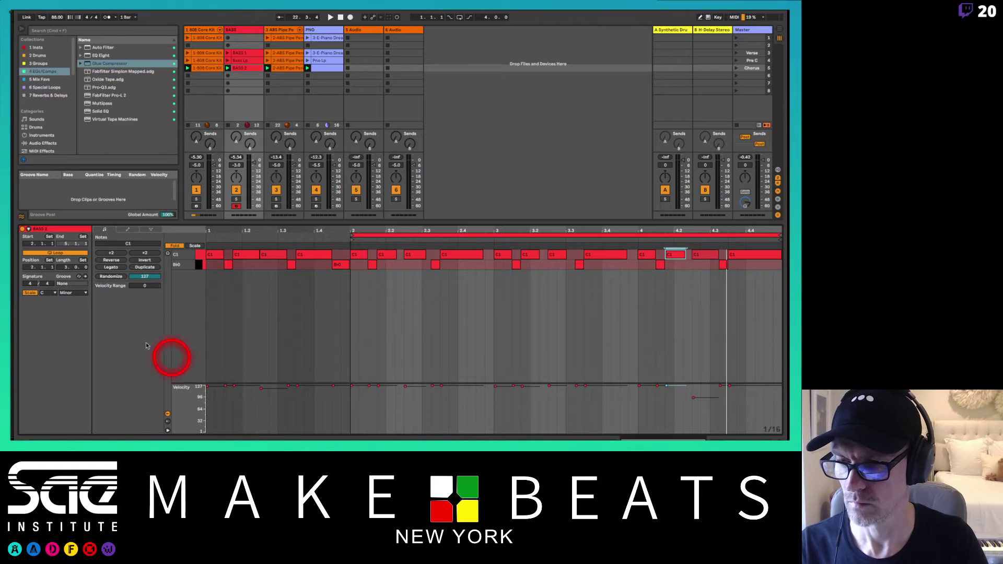
Set the Chorus bass clip's loop length to two bars and delete the C1 note at the start of bar 4
left_click_drag(66, 266, 65, 270)
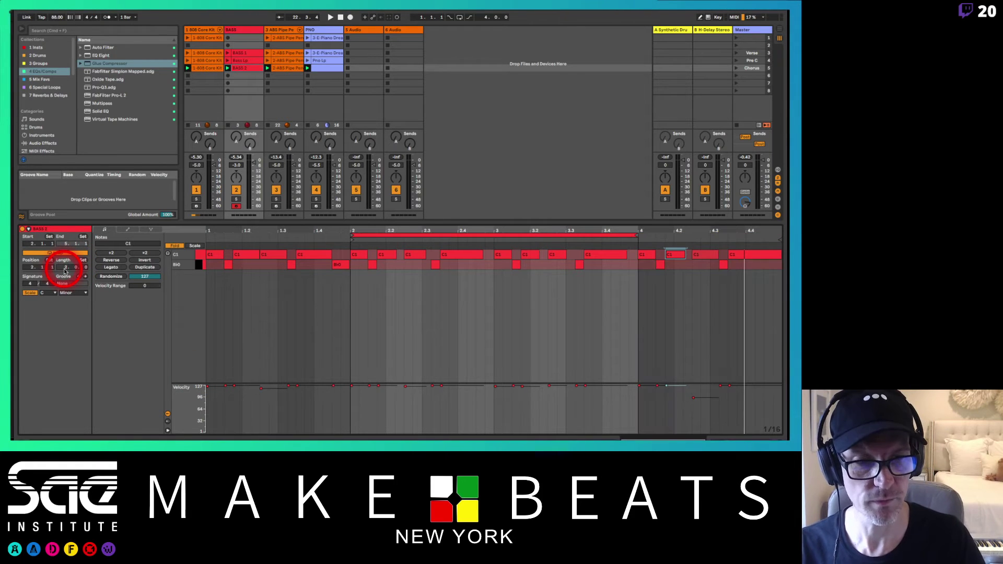
key("space")
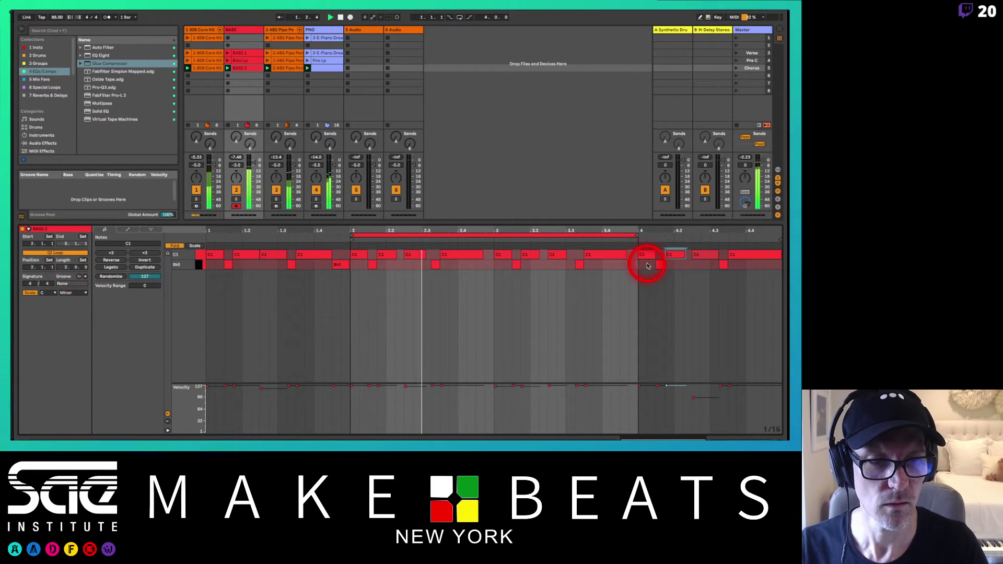
left_click_drag(631, 254, 640, 255)
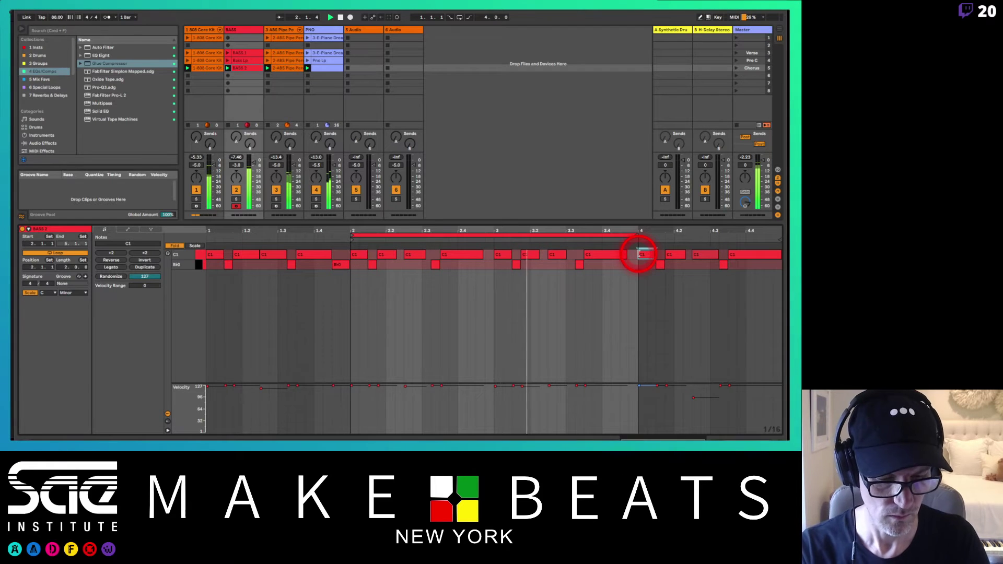
double_click(641, 254)
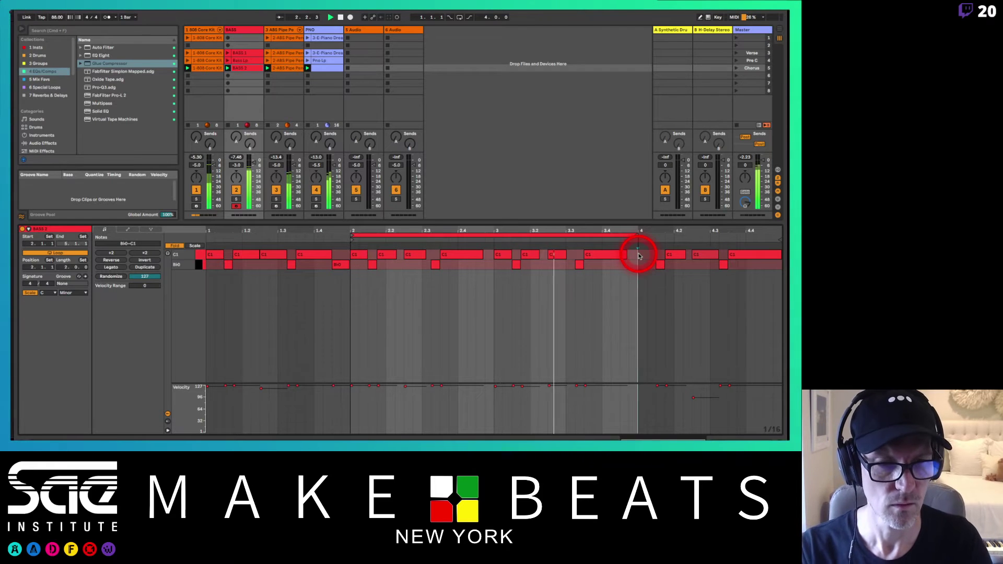
Lengthen the C1 notes that lead into the mid-bar Bb0 notes in bars 3 and 2 during playback
left_click(563, 255)
left_click_drag(565, 254, 573, 256)
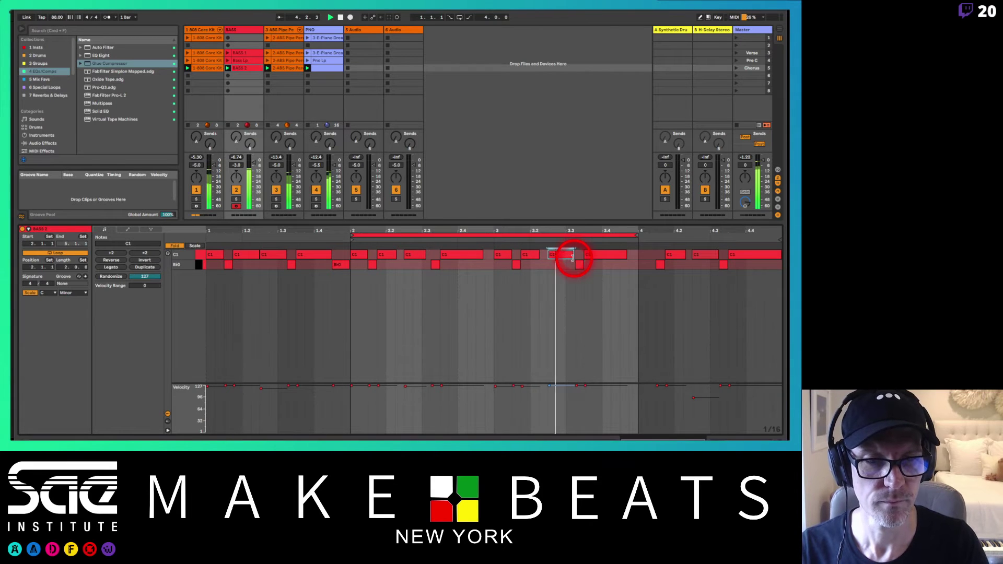
left_click(425, 255)
left_click_drag(424, 255, 430, 255)
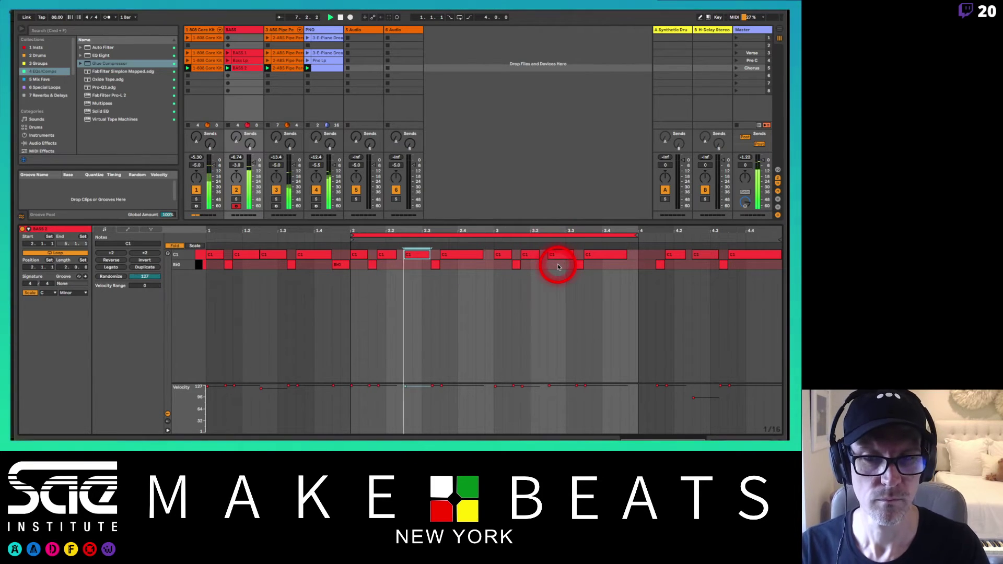
Trim the end of the C1 note just before the mid-bar Bb0 note in bar 3
left_click(580, 265)
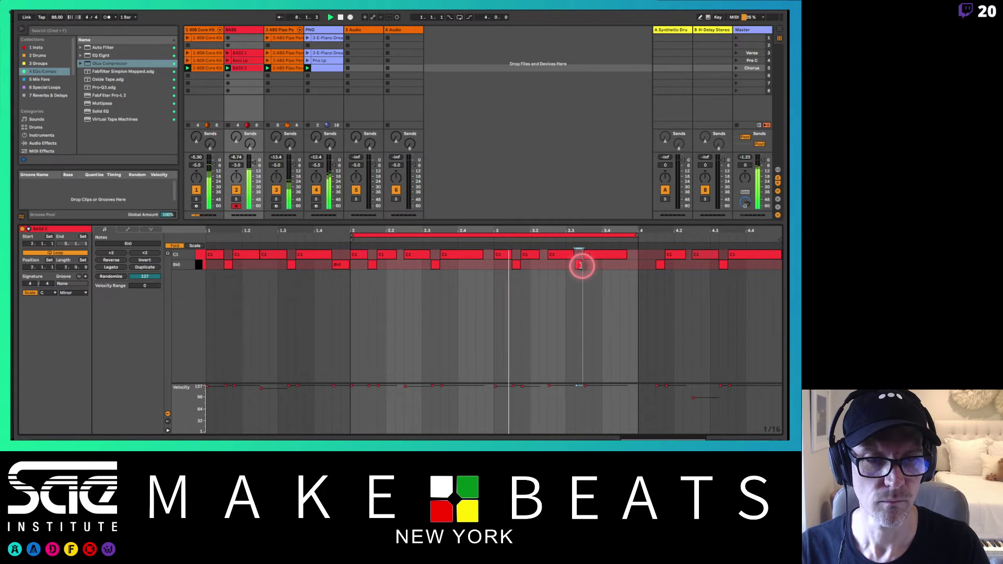
left_click(579, 264)
left_click(461, 255)
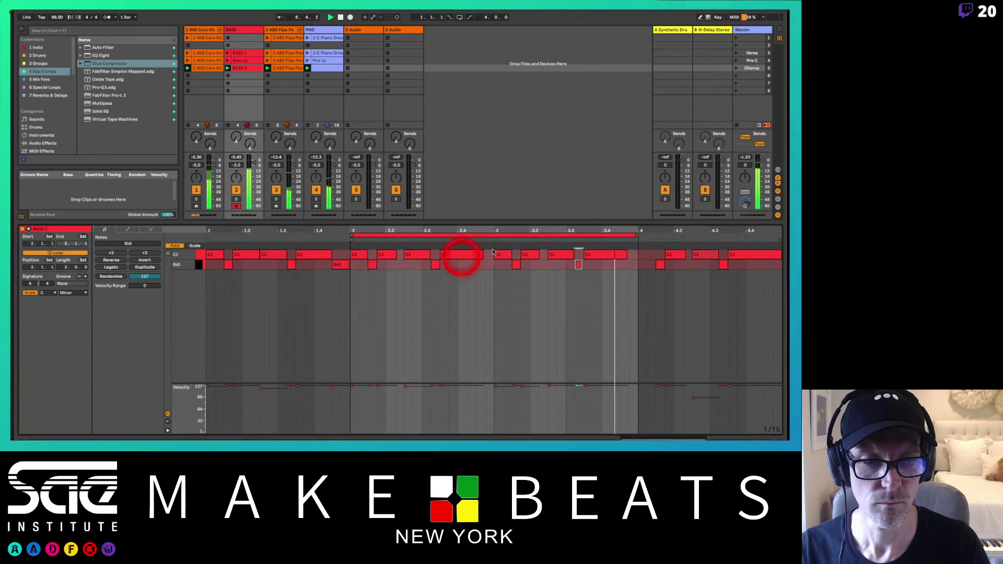
left_click(573, 254)
left_click_drag(573, 254, 571, 258)
left_click(571, 256)
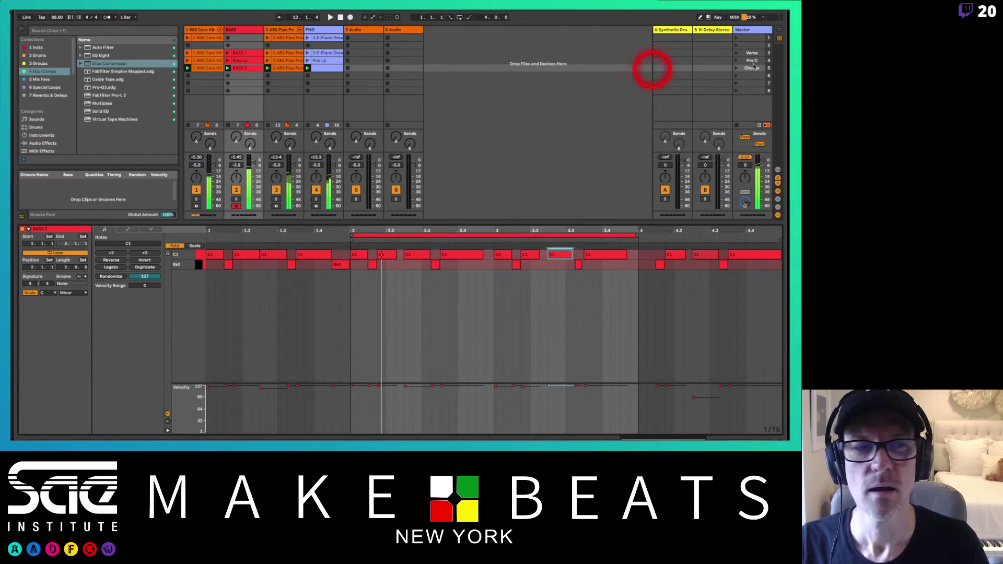
Select the Verse scene to play the arrangement from there
left_click(743, 53)
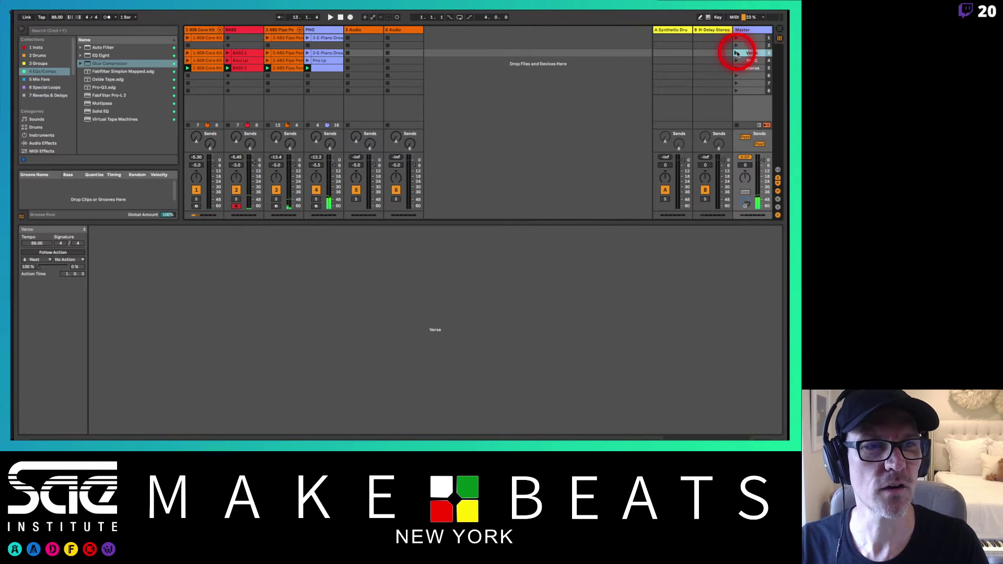
Audition the Verse, Pre C and Chorus scenes in turn and inspect the verse's piano clip
left_click(333, 53)
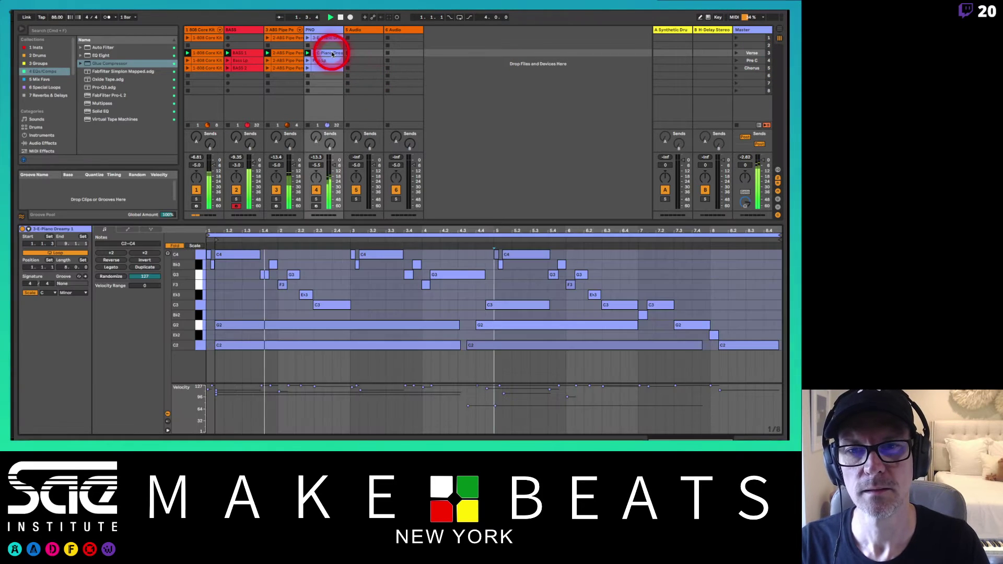
left_click(221, 236)
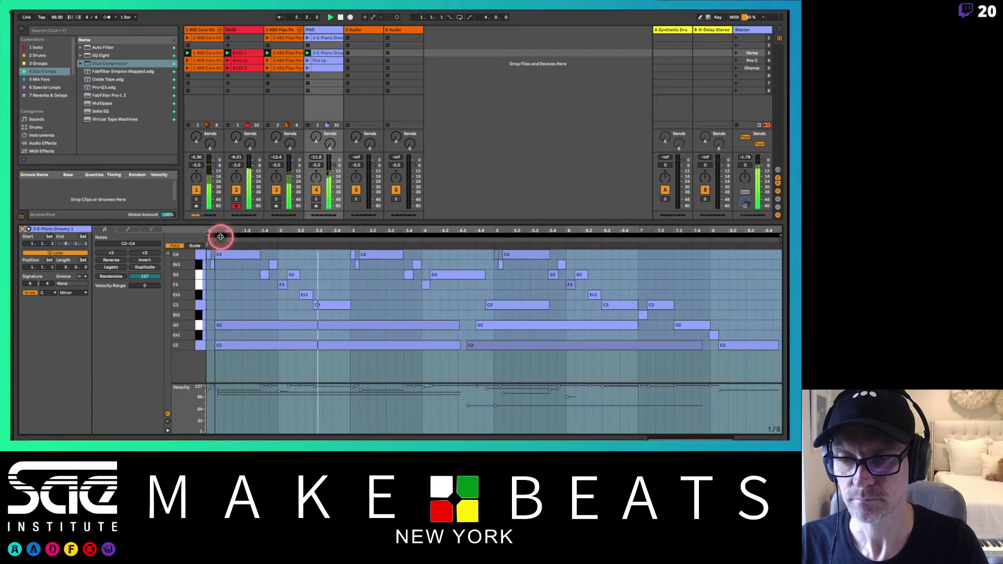
left_click(556, 83)
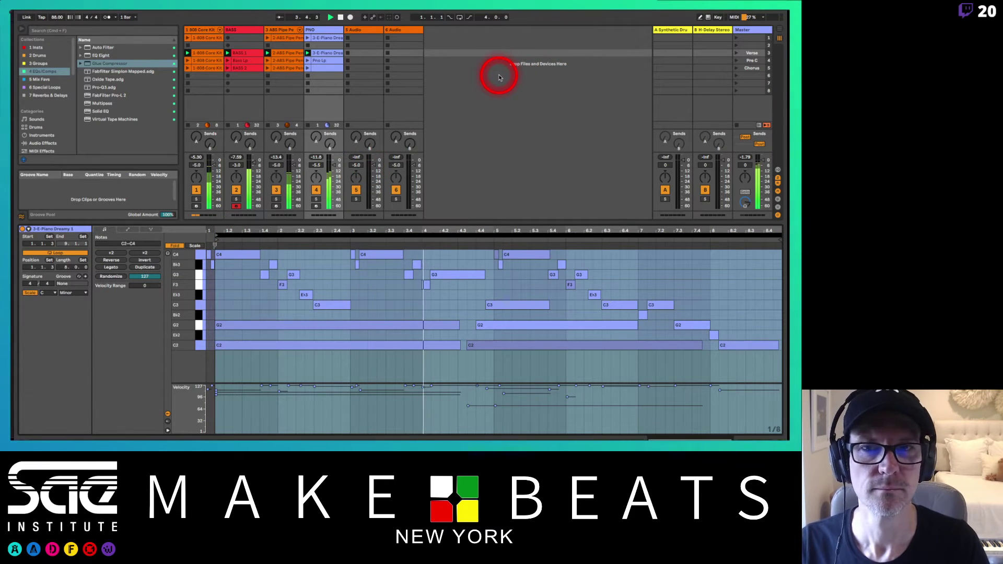
left_click(747, 61)
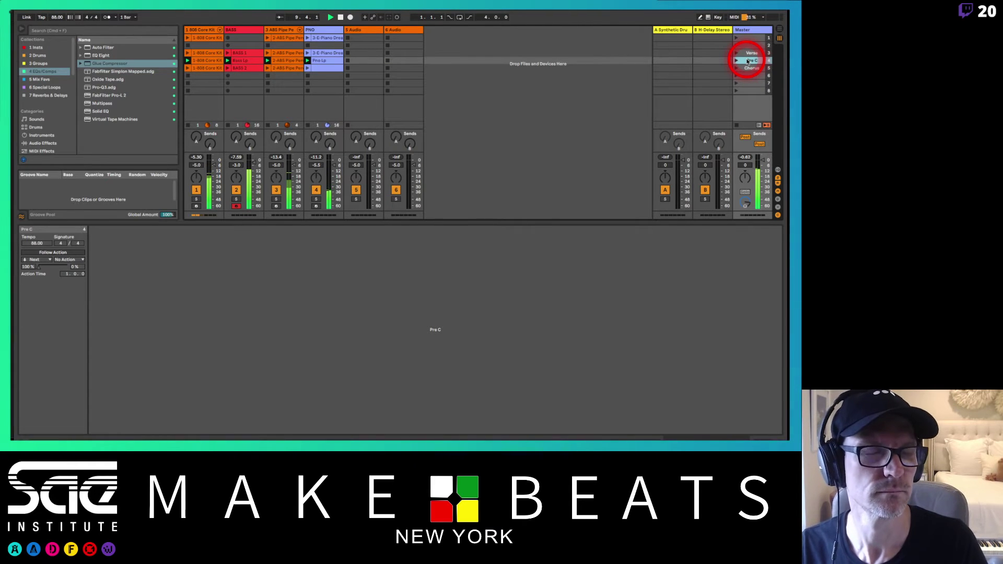
left_click(752, 69)
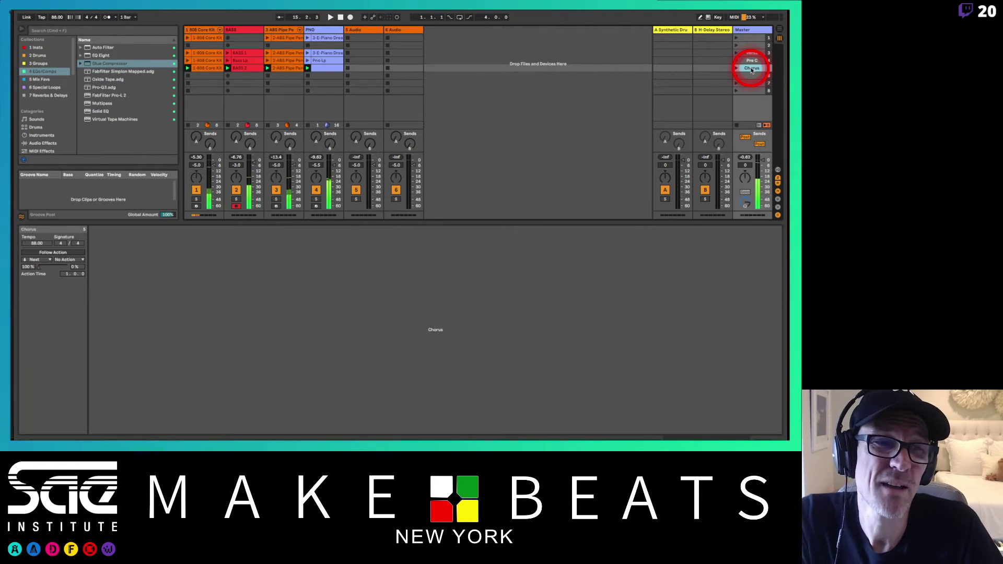
Swap the clips of the Verse and Chorus scenes around Pre C and relabel scene 3 Verse and scene 5 Chorus
mouse_move(751, 70)
left_mouse_down()
mouse_move(748, 54)
mouse_move(753, 74)
left_mouse_up()
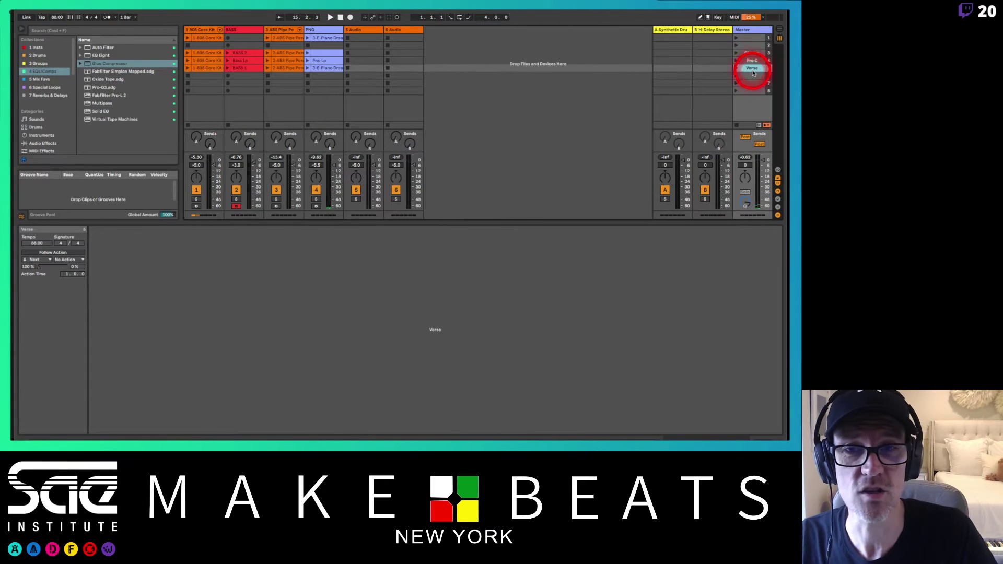
left_click(750, 53)
key("super+r")
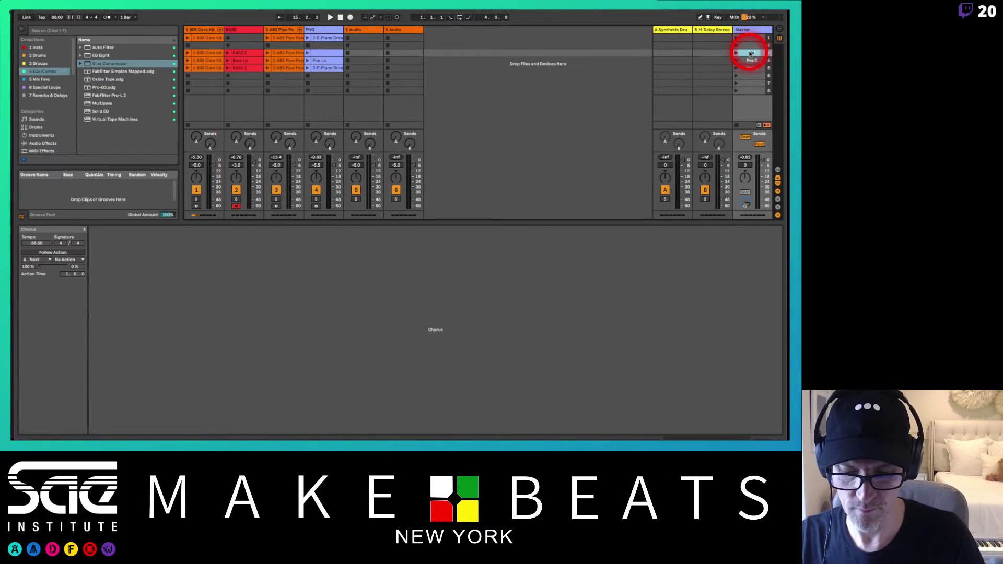
left_click_drag(751, 54, 746, 73)
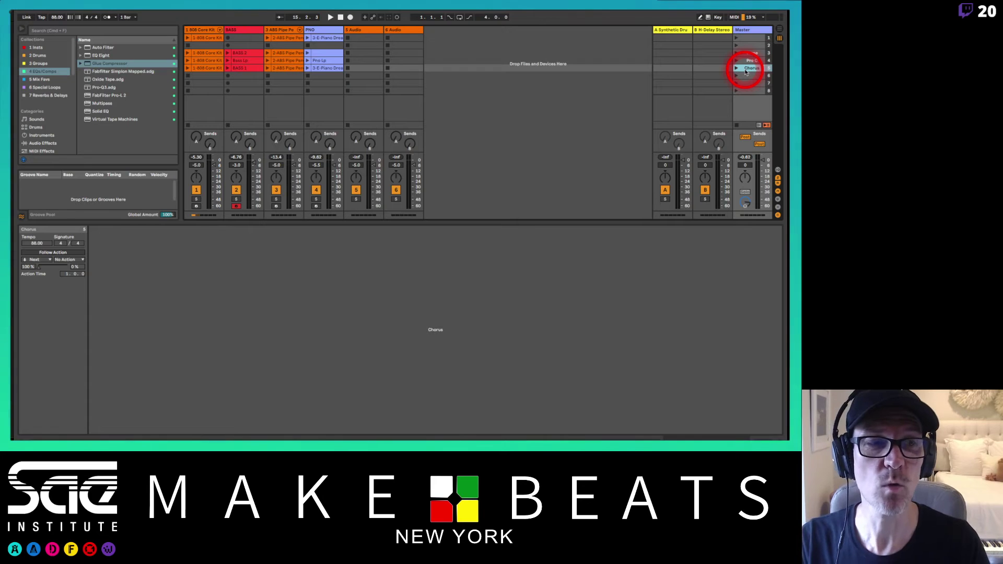
Return the song position to 1.1.1 and arm arrangement recording
left_click_drag(746, 72, 349, 17)
key("Tab")
key("Tab")
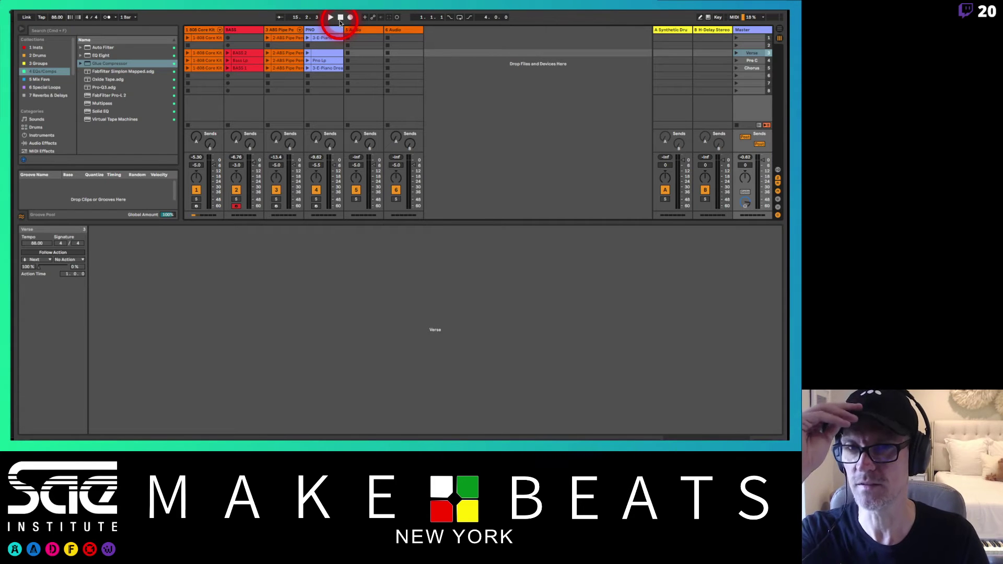
left_click(340, 17)
left_click(341, 18)
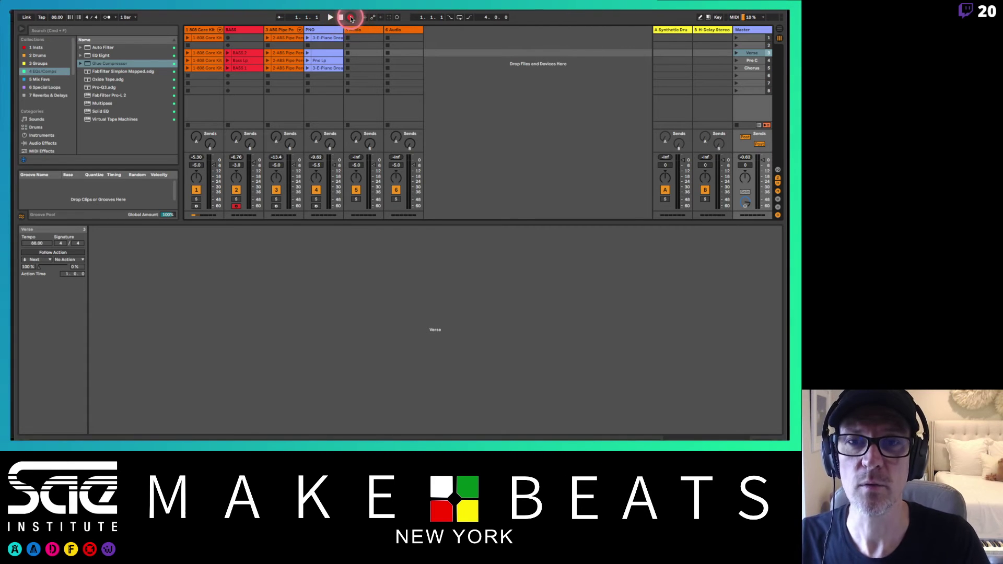
Record the Verse, Pre C and Chorus scenes in sequence into the arrangement, then stop recording
left_click(736, 54)
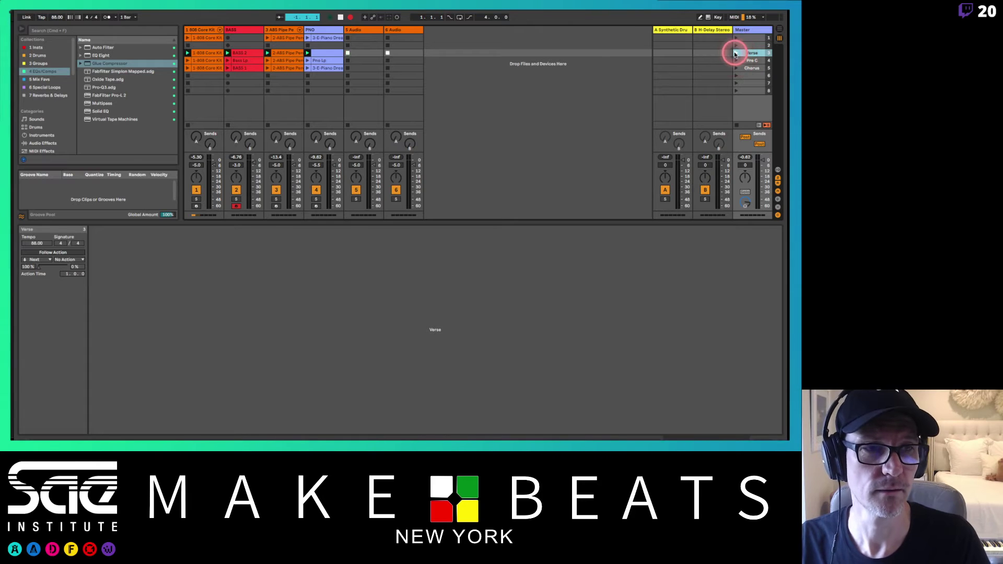
left_click(115, 19)
left_click(589, 80)
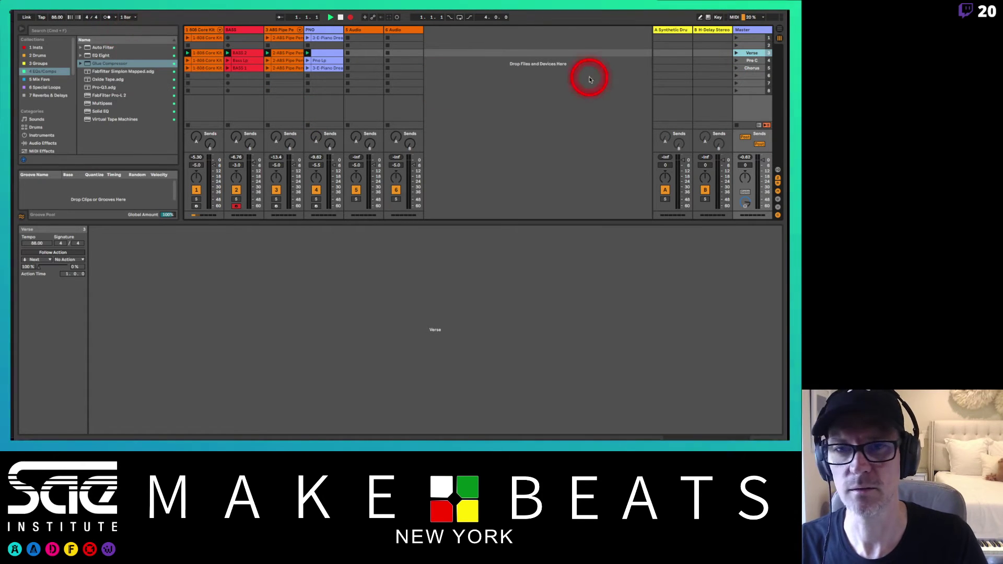
left_click(736, 54)
left_click(736, 54)
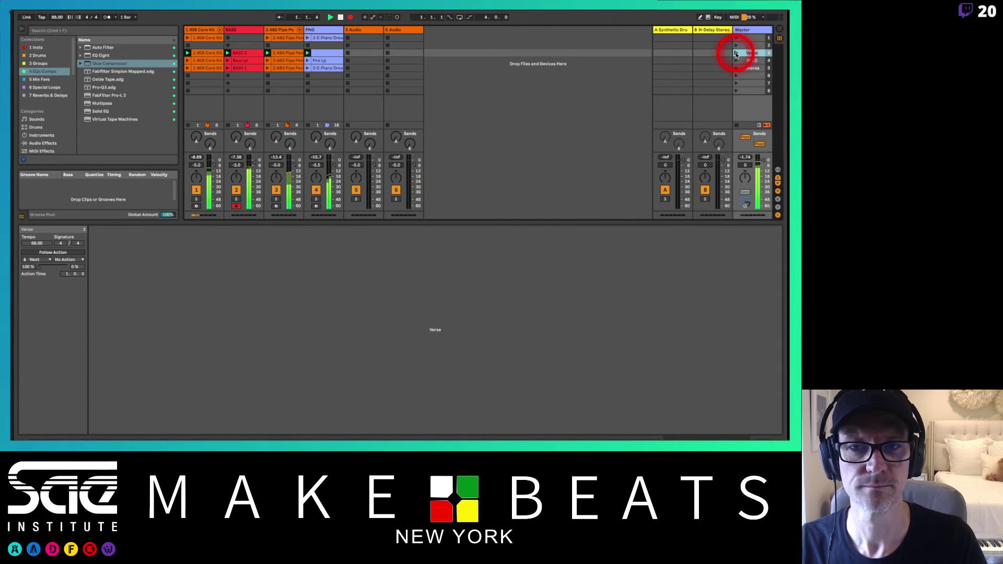
left_click(754, 38)
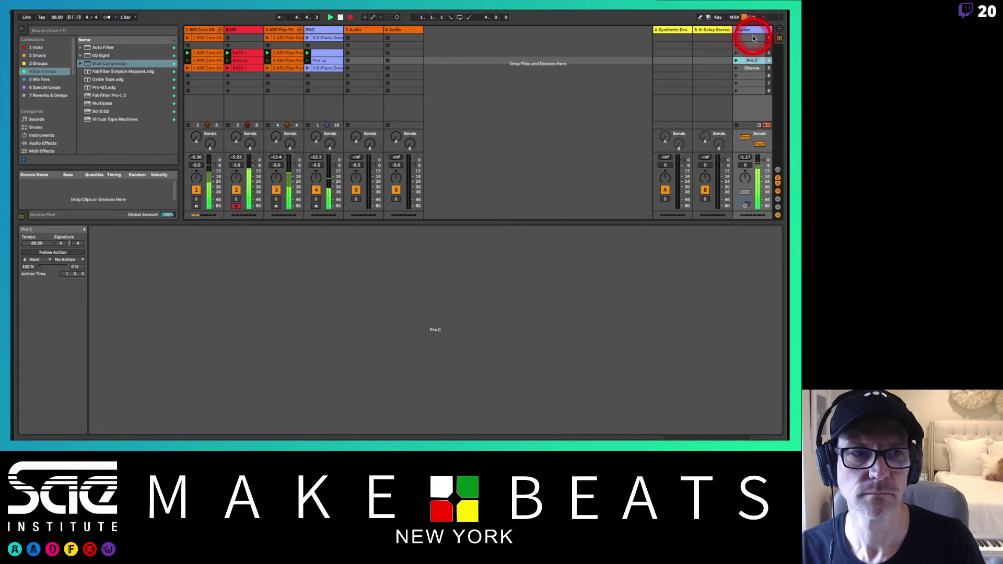
key("Down")
key("Return")
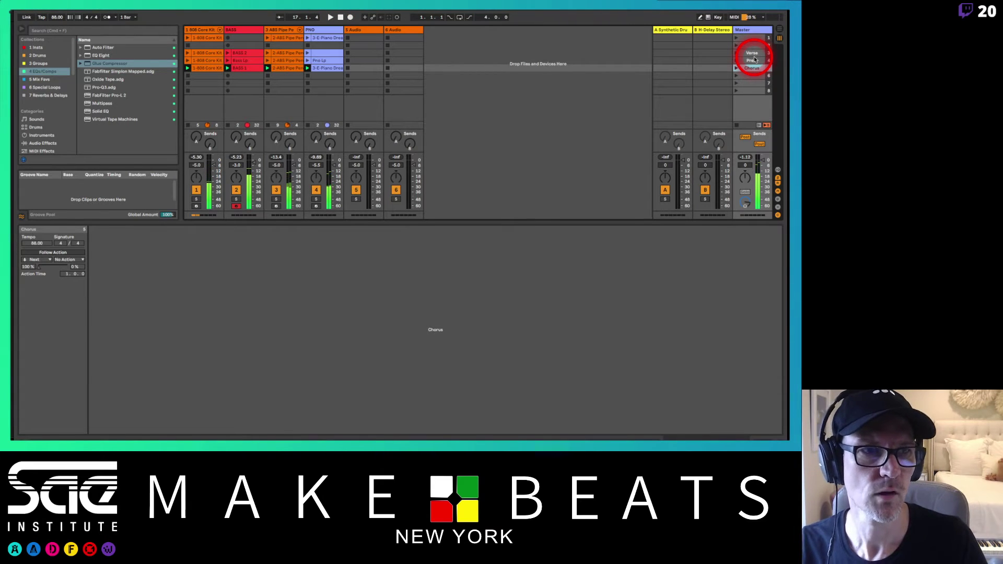
Show the recorded arrangement from bar 1 with a taller track area and switch playback back to the arrangement
key("Tab")
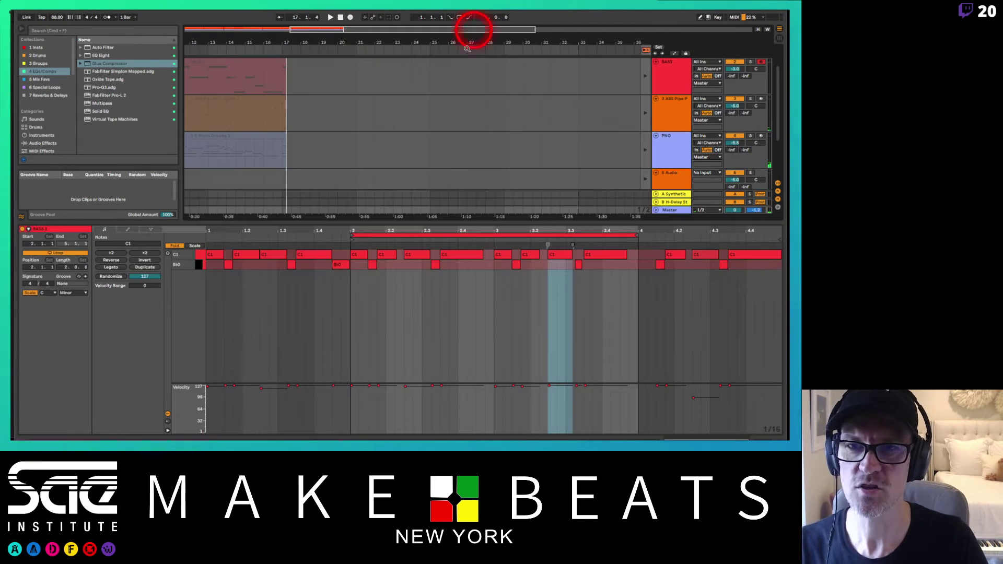
left_click_drag(319, 48, 325, 40)
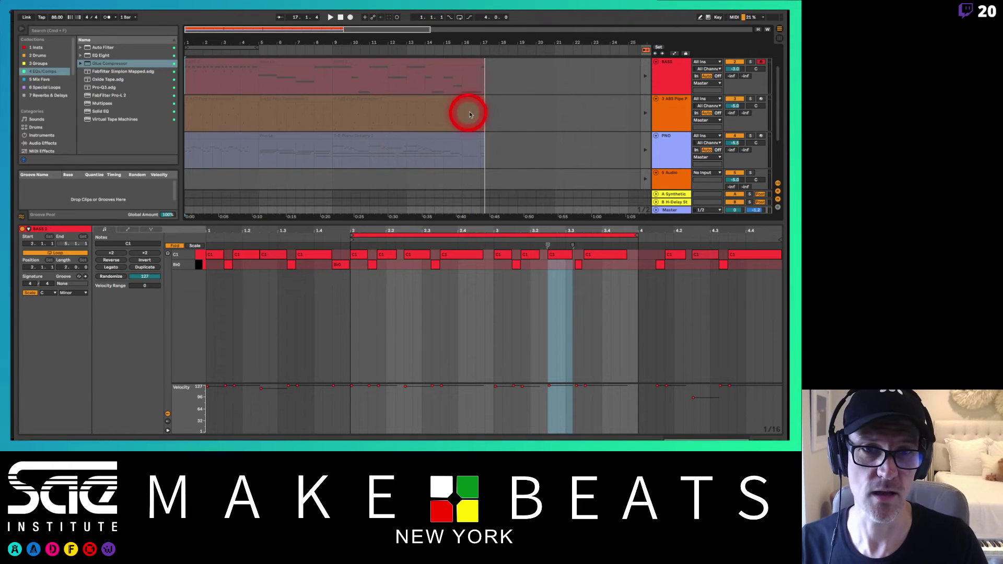
left_click_drag(516, 224, 513, 307)
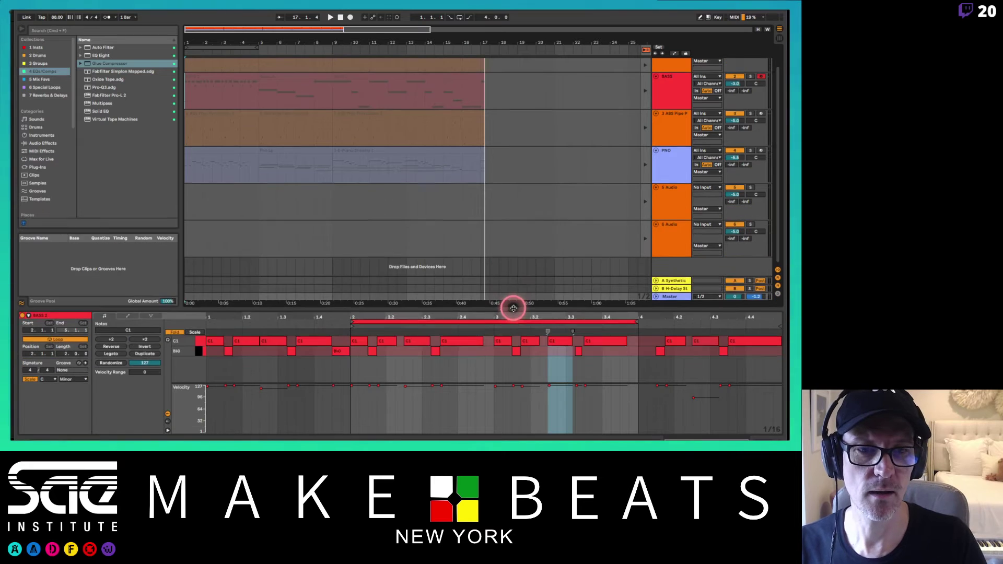
left_click(646, 50)
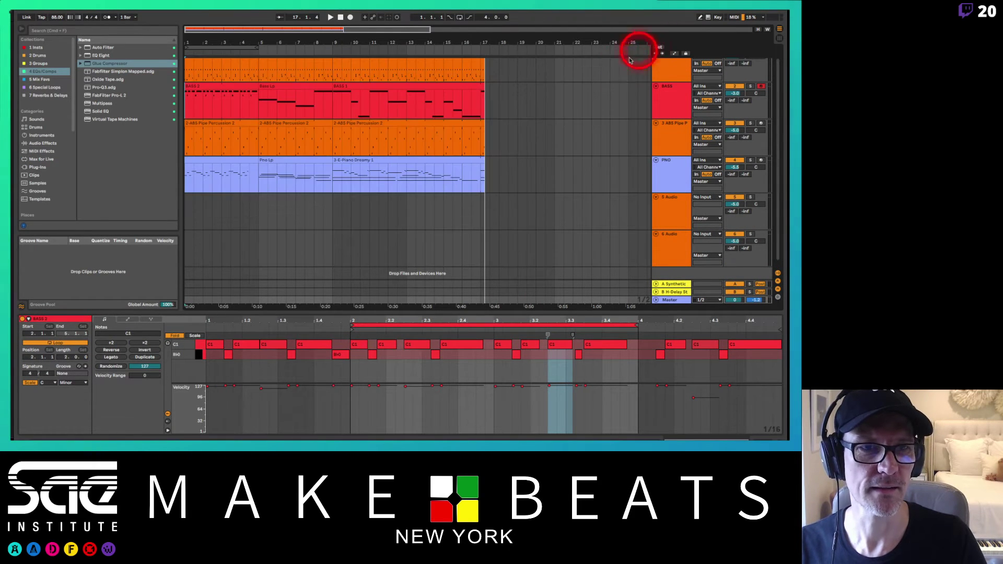
Trim the excess recorded past bar 17 from the ends of the drum, bass, percussion and piano clips
left_click(576, 107)
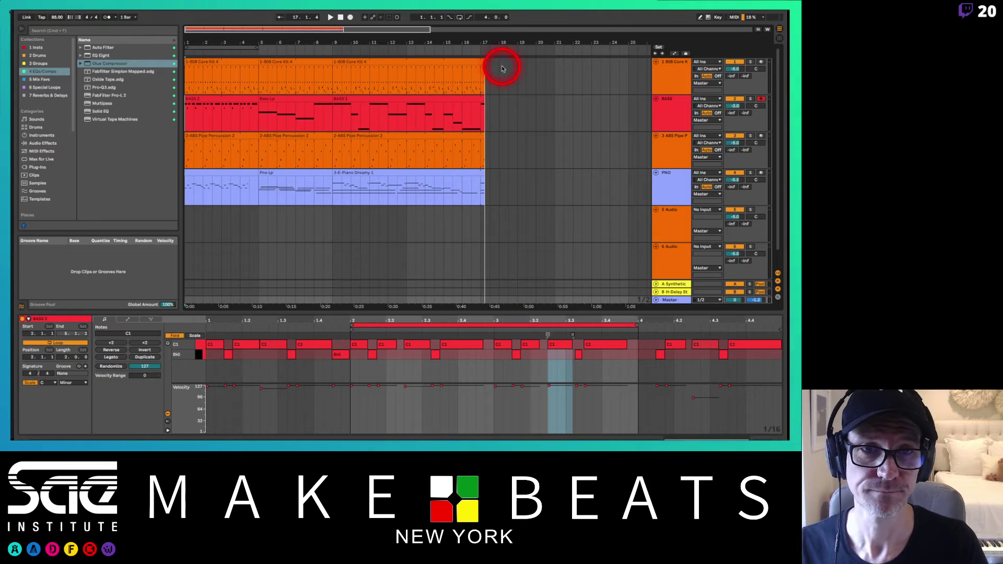
left_click_drag(497, 62, 481, 188)
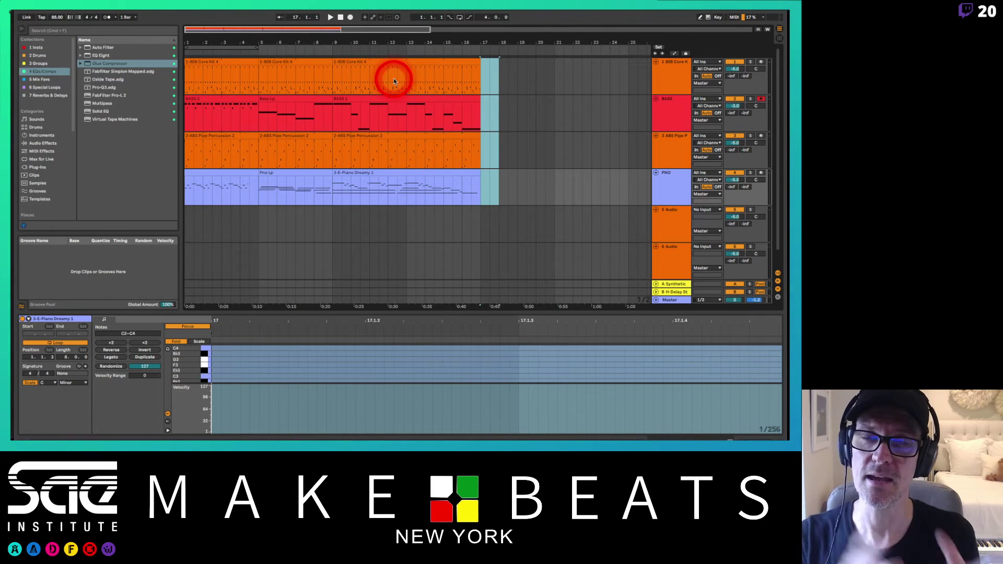
key("Tab")
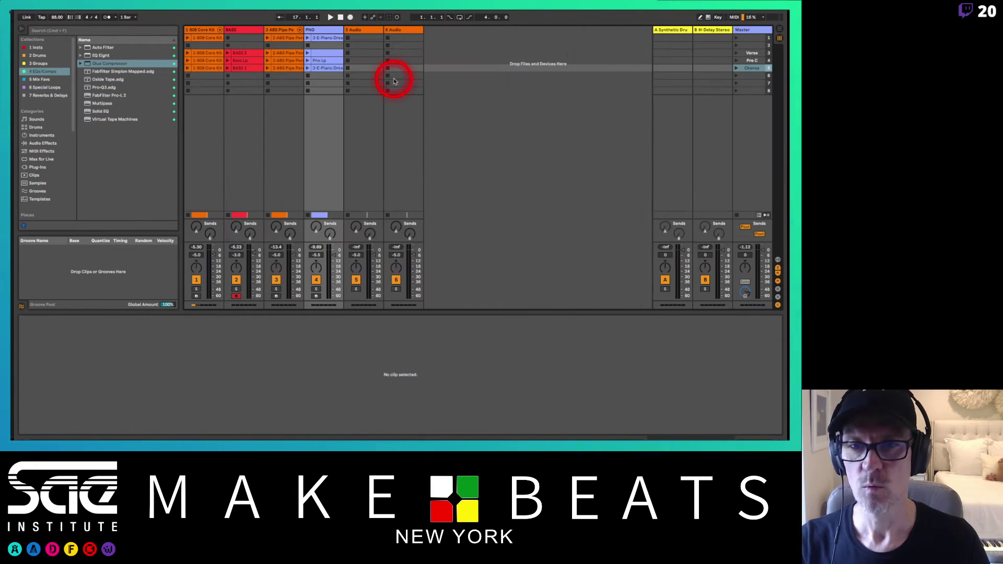
key("Tab")
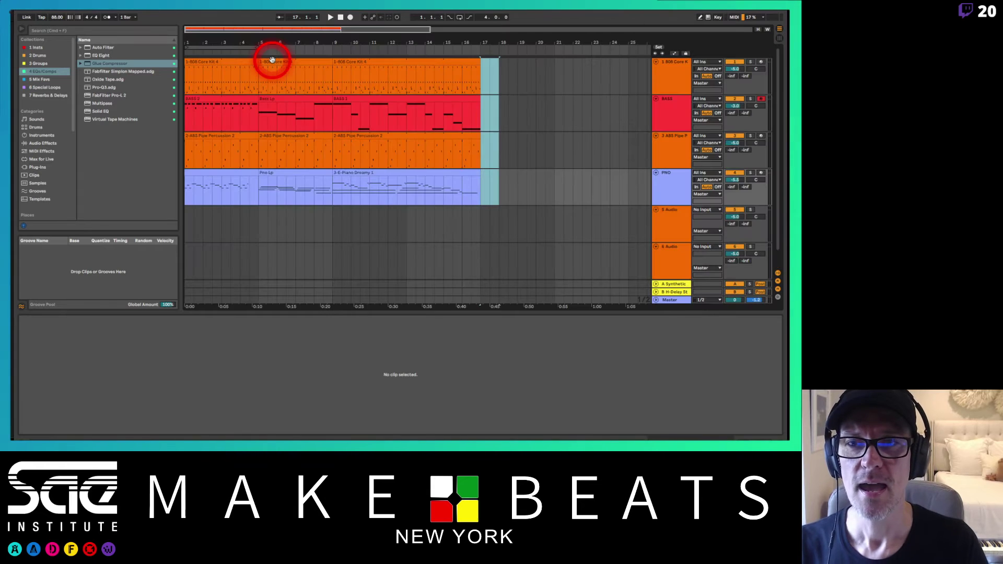
Open the last 808 Core Kit clip in the arrangement and enlarge its note area above the velocity lane
left_click(391, 59)
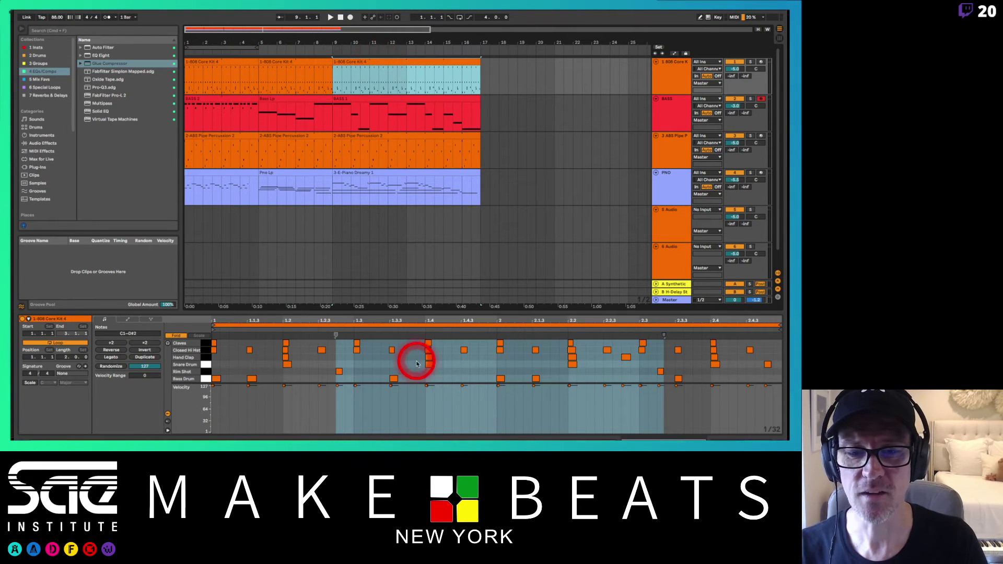
left_click_drag(414, 383, 414, 412)
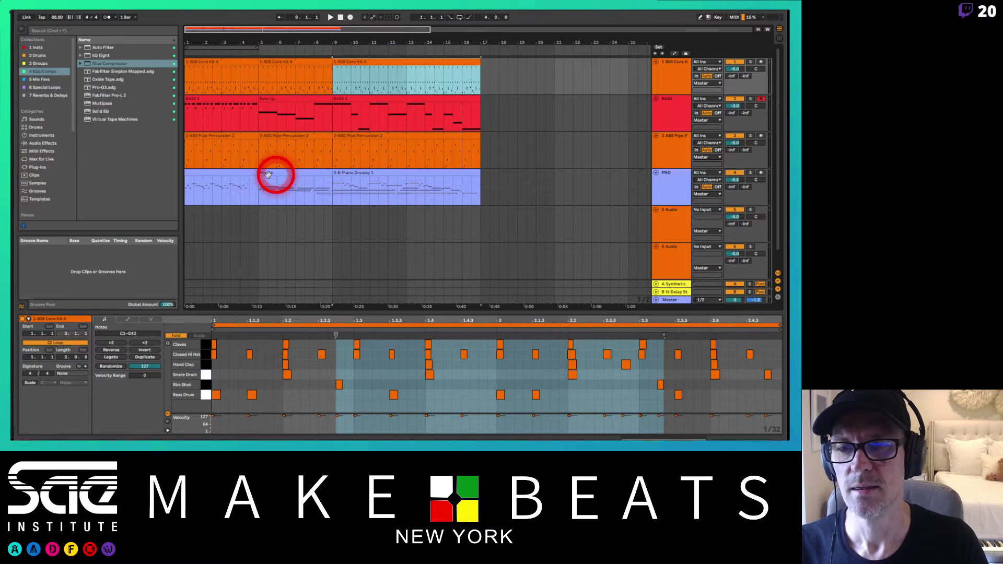
Loop the arrangement over the first four bars, matching the length of the first PNO clip
left_click(241, 170)
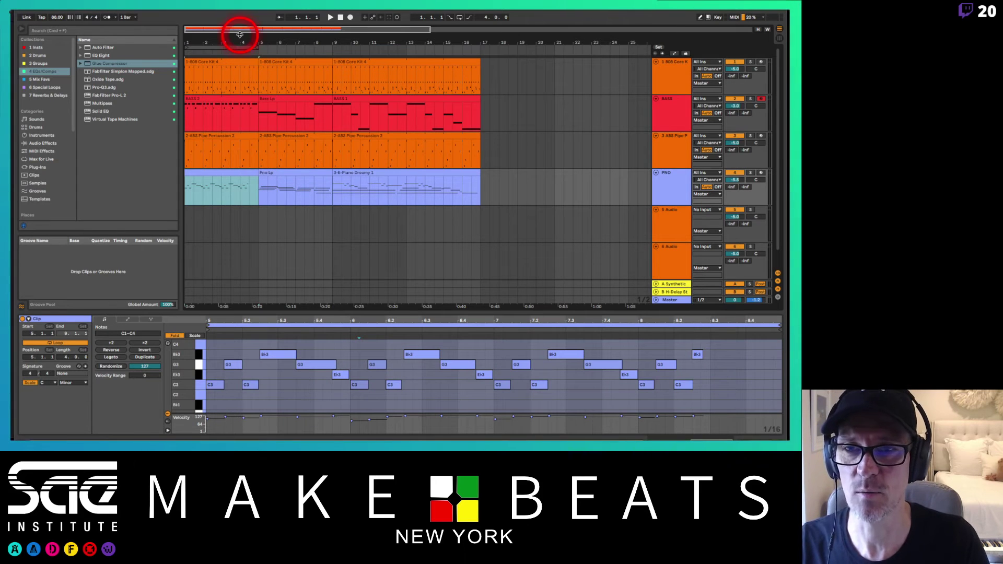
left_click(241, 50)
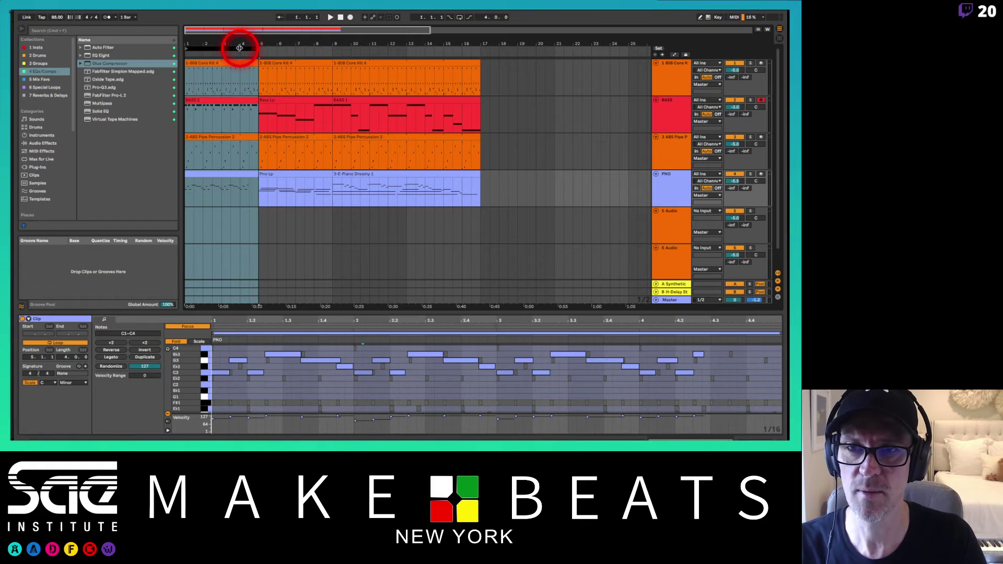
key("super+l")
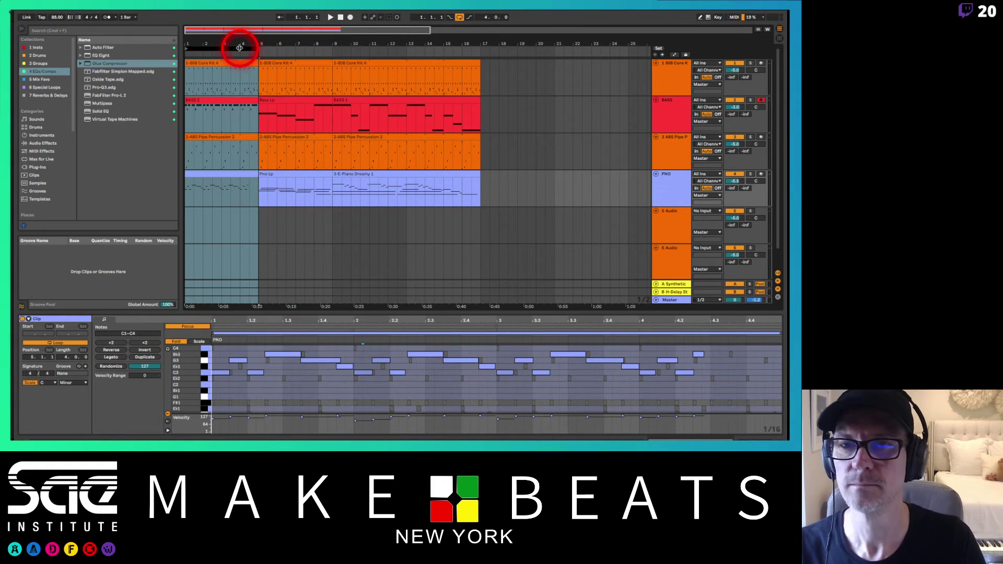
Delete the first PNO clip from the arrangement and arm the PNO track for recording
left_click(236, 173)
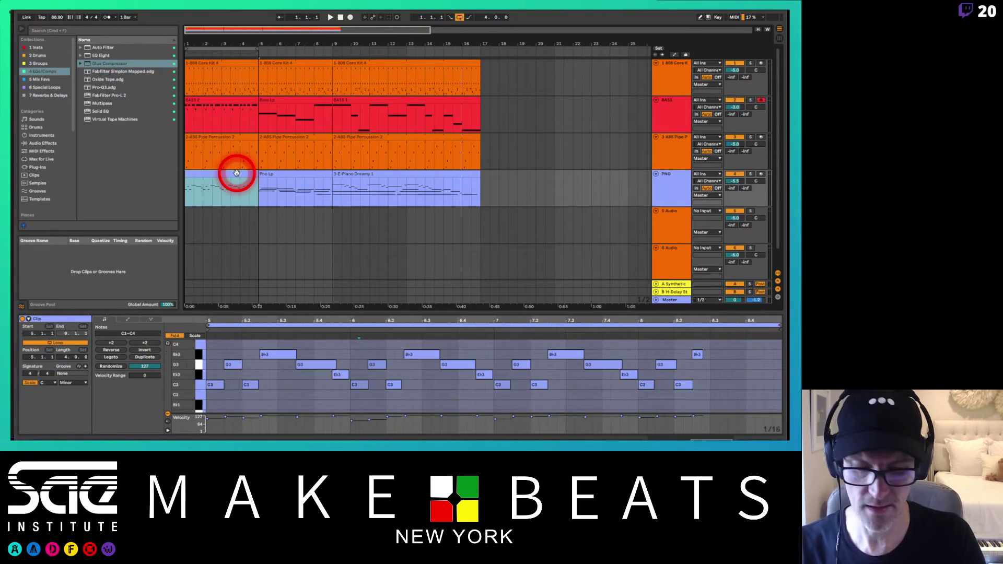
key("Delete")
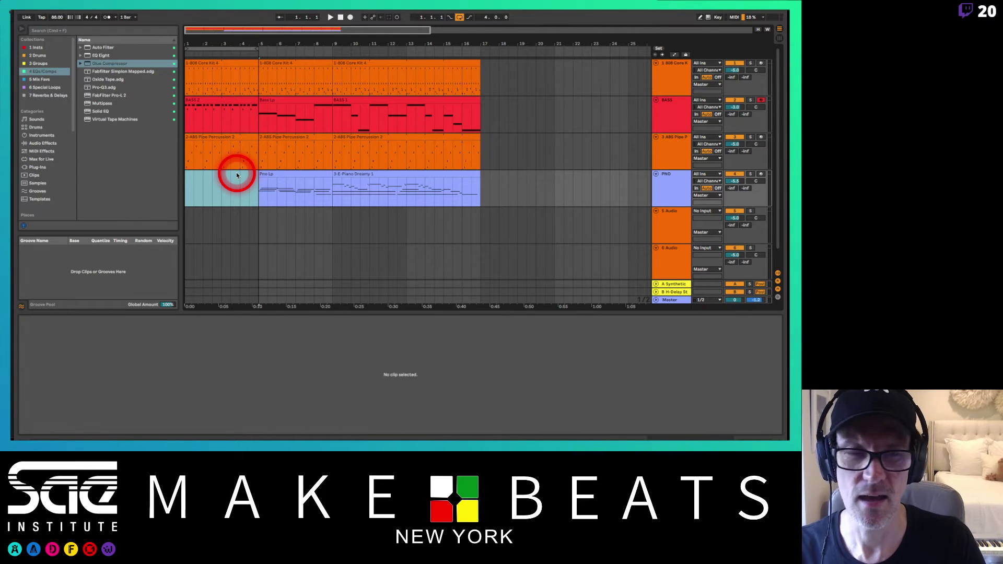
left_click(761, 174)
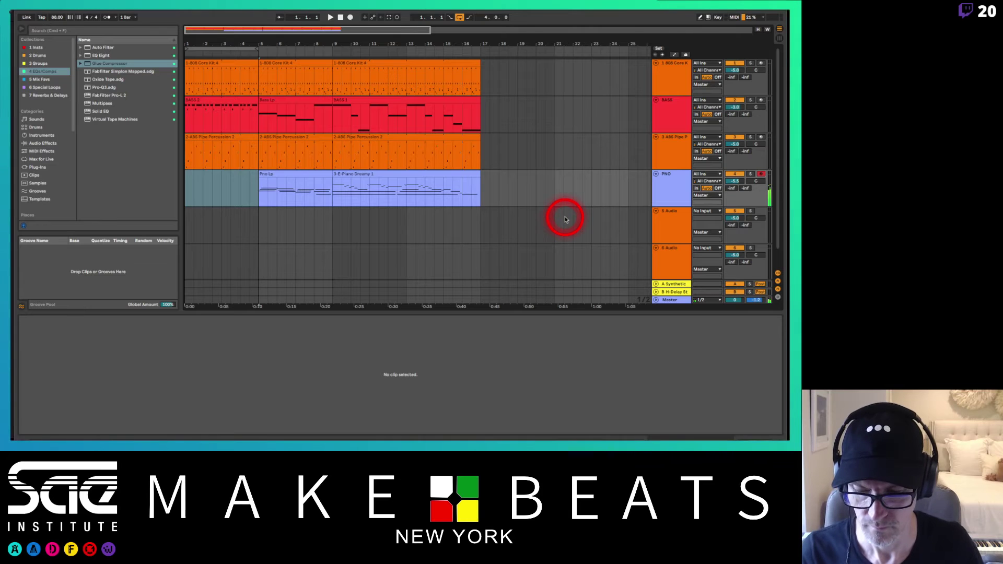
Record a new piano take into the seventh session slot of the PNO track and open the recorded clip
key("Tab")
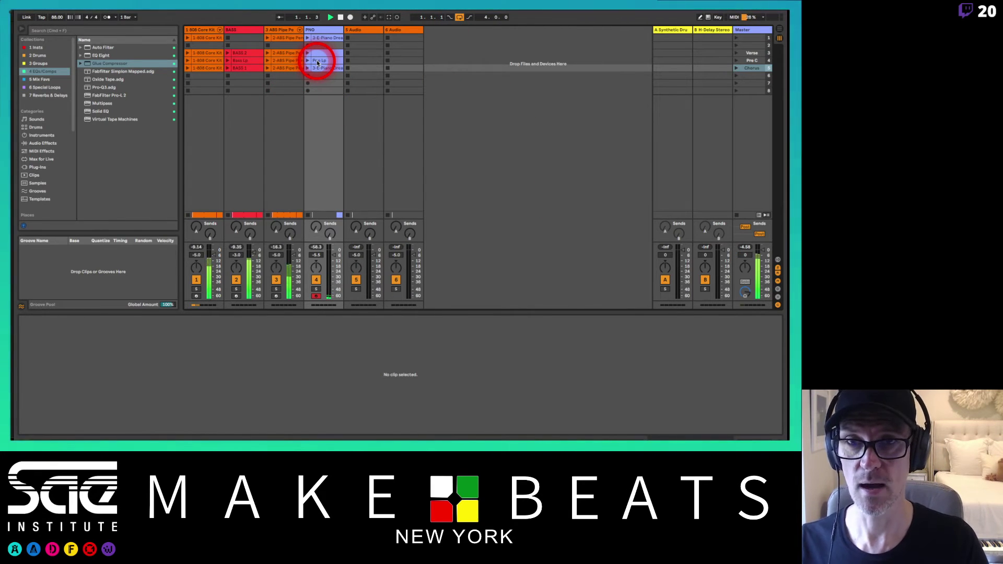
key("Tab")
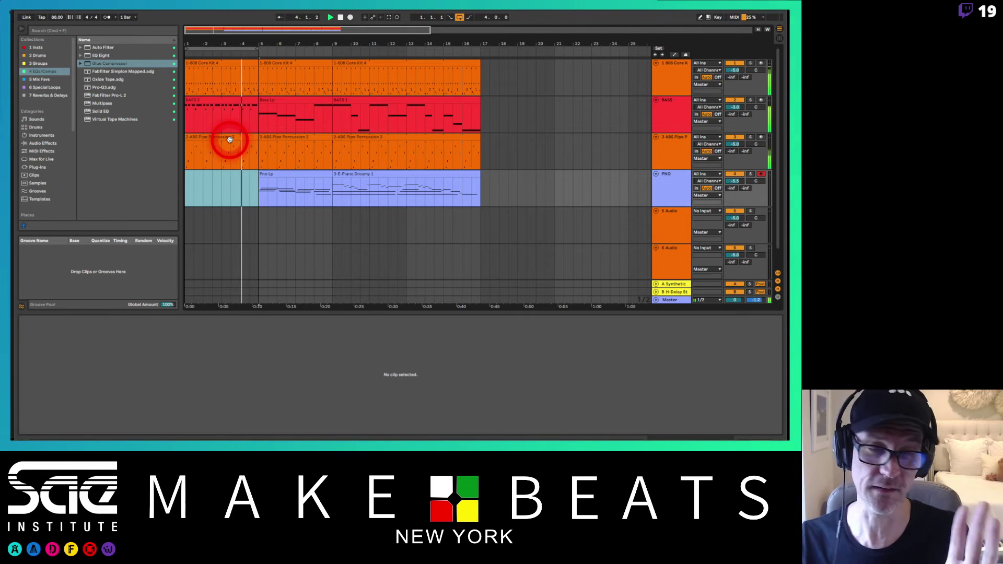
key("Tab")
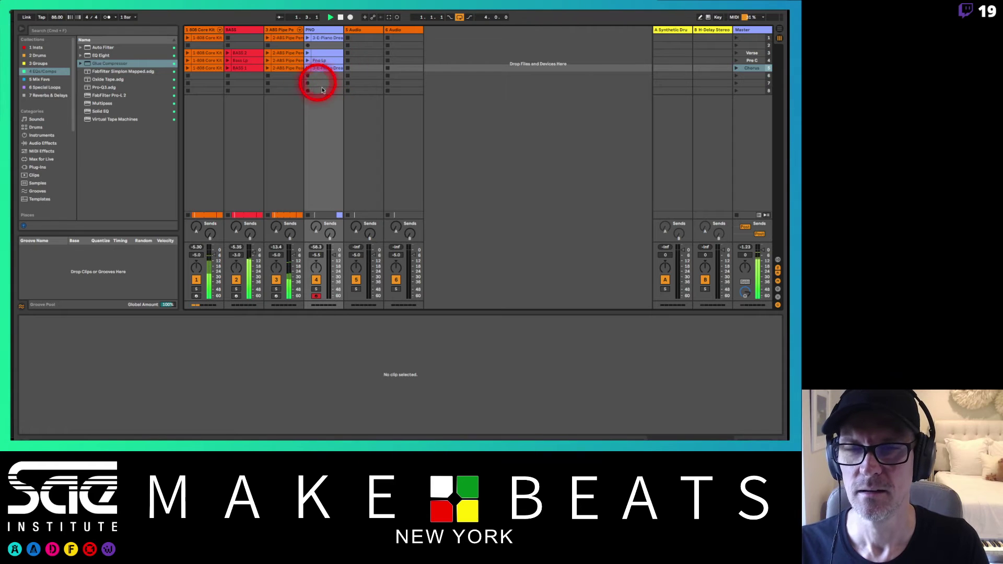
left_click_drag(321, 83, 314, 85)
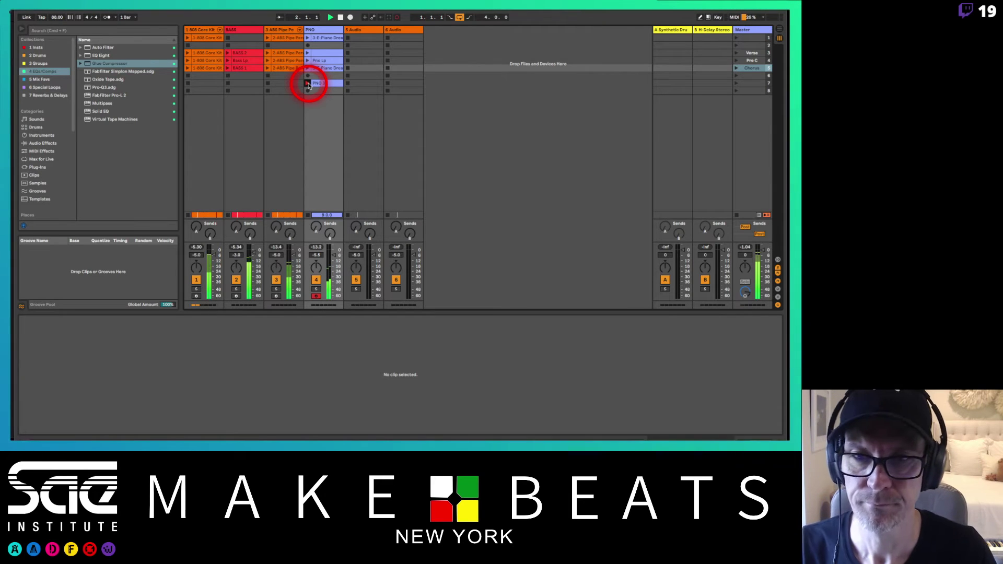
left_click(323, 84)
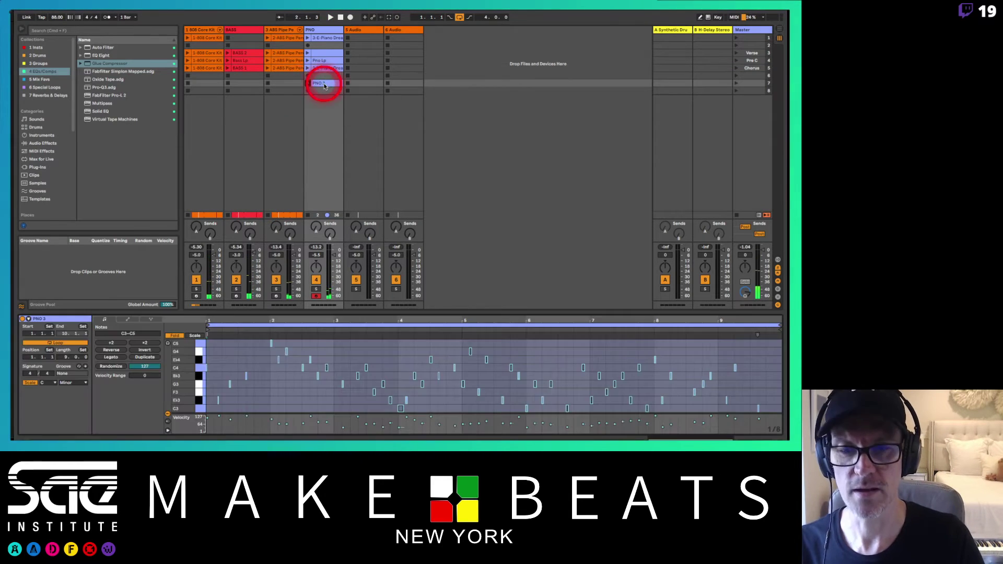
Set the new piano clip's start and loop start to bar 2
mouse_move(258, 331)
left_mouse_down()
mouse_move(202, 327)
mouse_move(277, 329)
mouse_move(265, 332)
left_mouse_up()
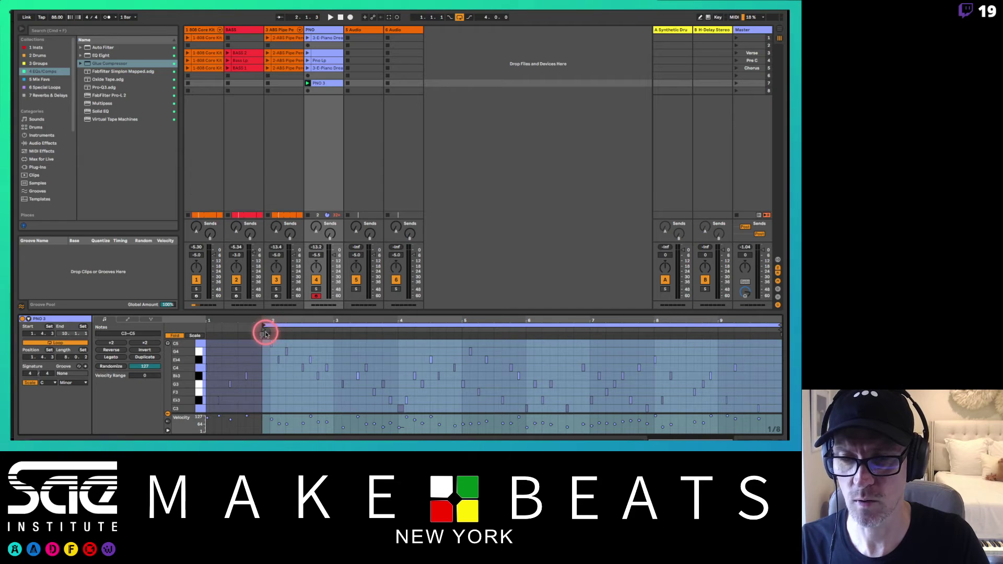
left_click(289, 345)
key("super+a")
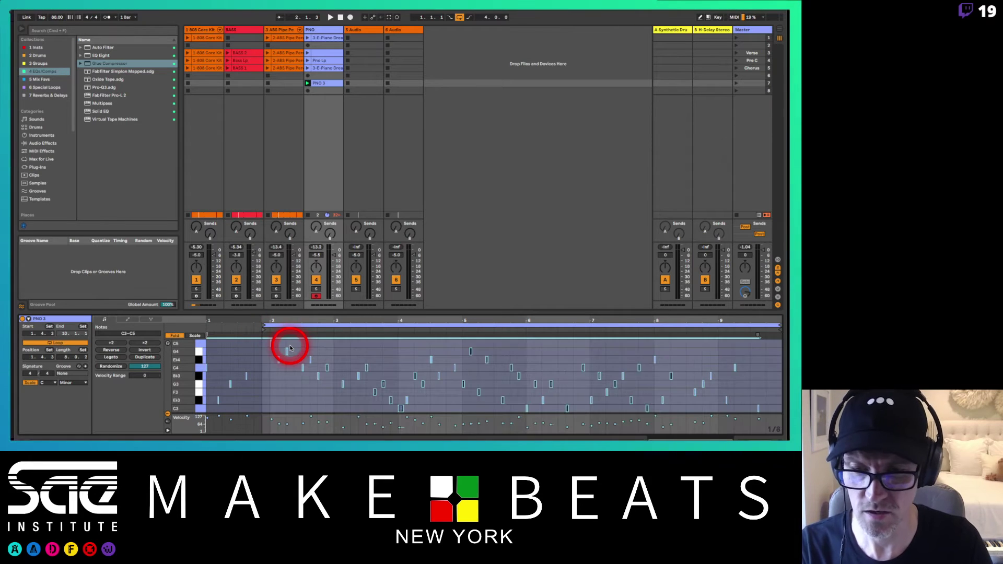
left_click_drag(291, 348, 270, 327)
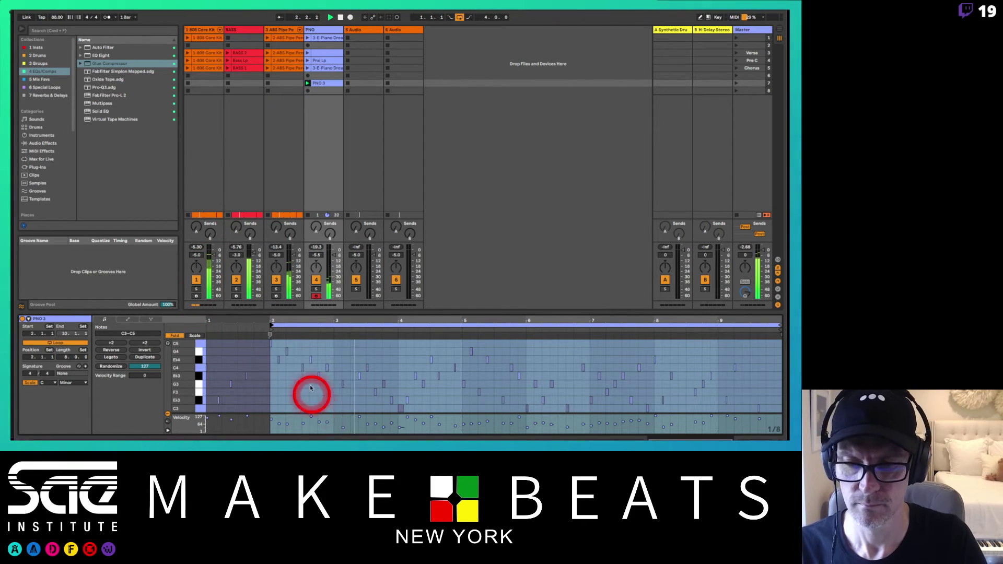
Play the new piano clip and examine individual notes across its bars to judge the take
left_click(310, 359)
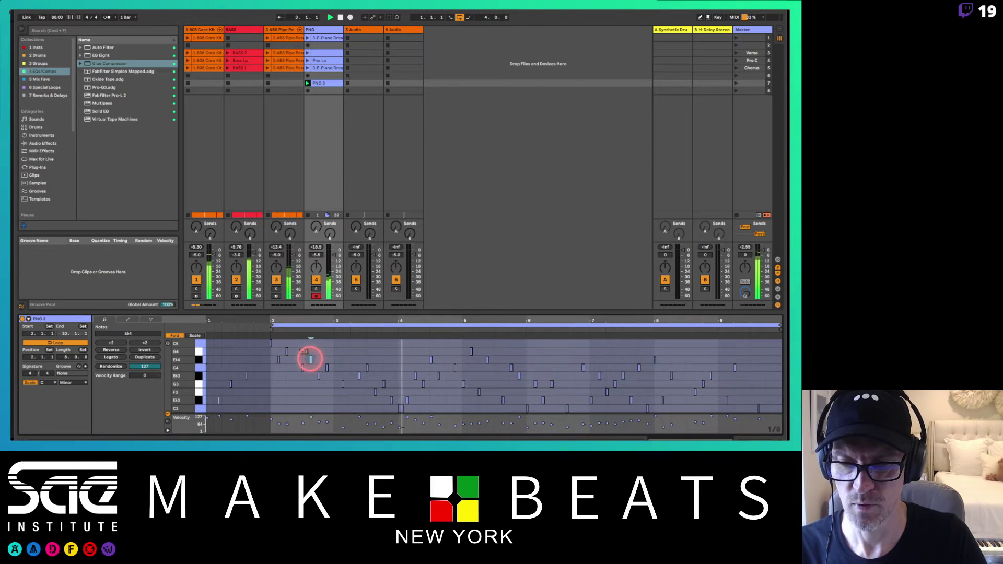
left_click(407, 401)
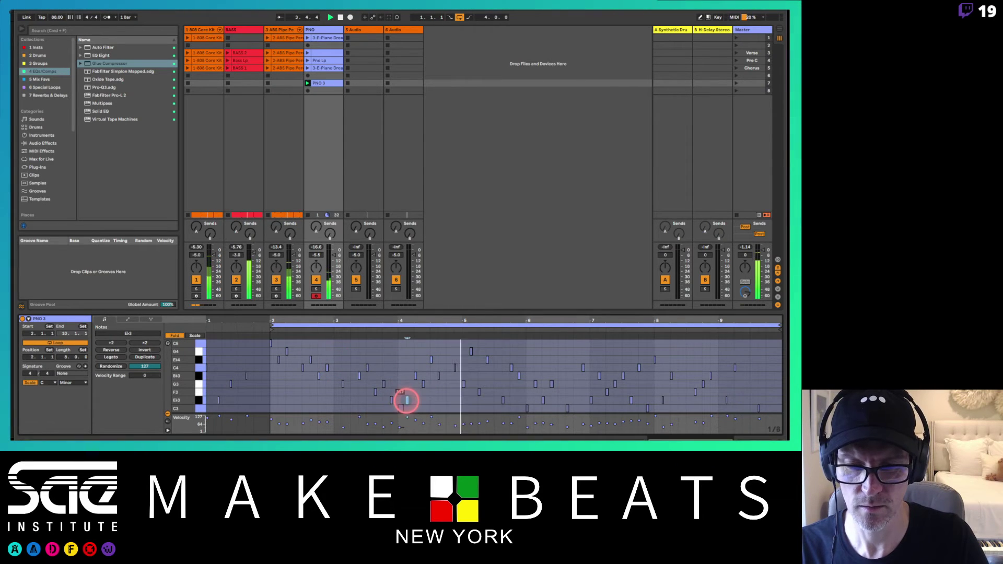
left_click(519, 376)
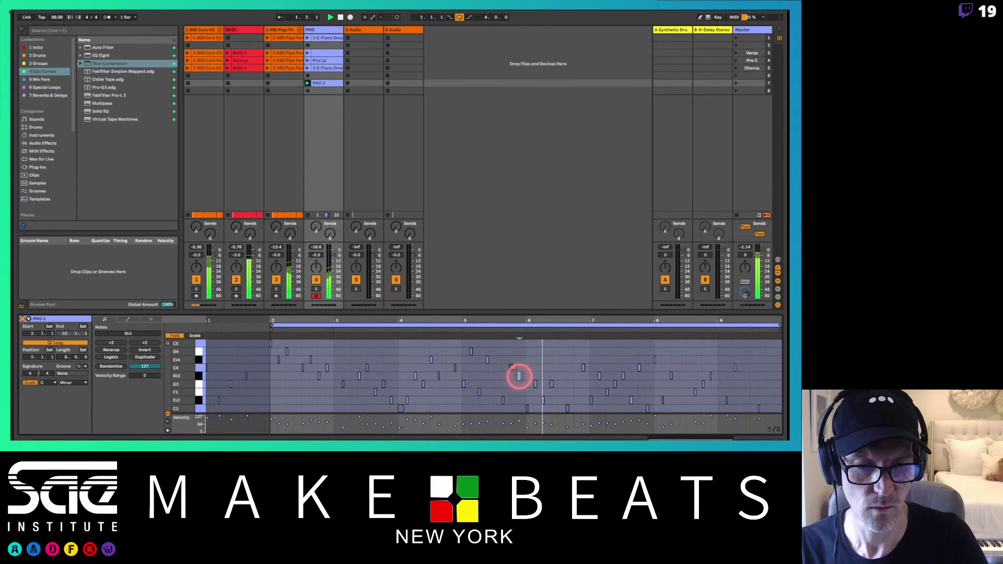
left_click(655, 359)
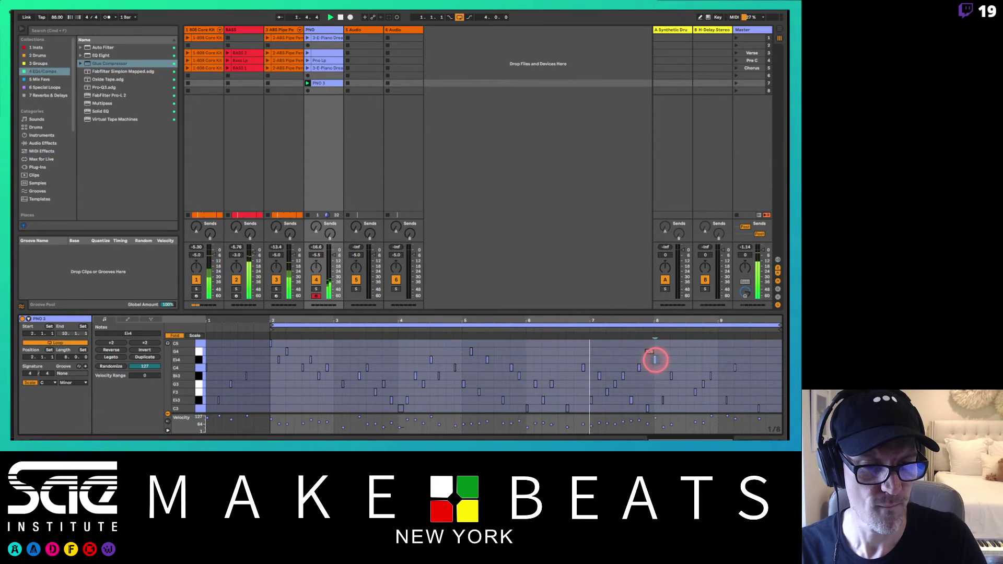
left_click(711, 376)
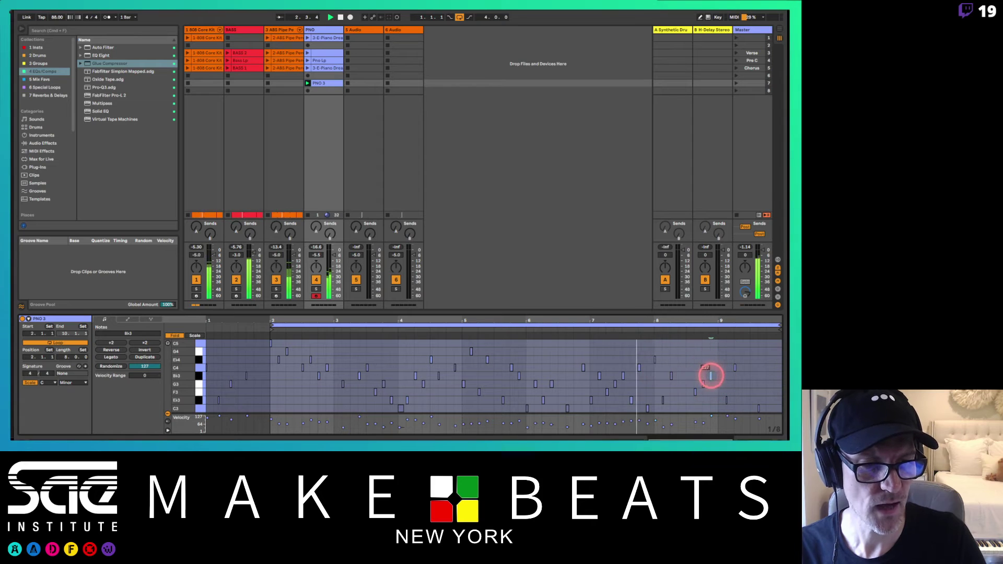
left_click(726, 401)
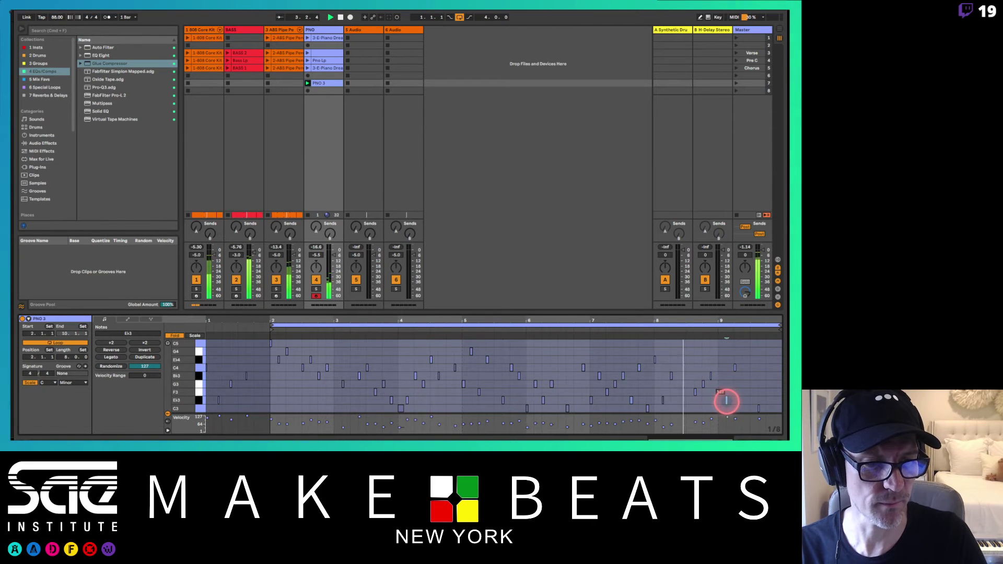
left_click(726, 401)
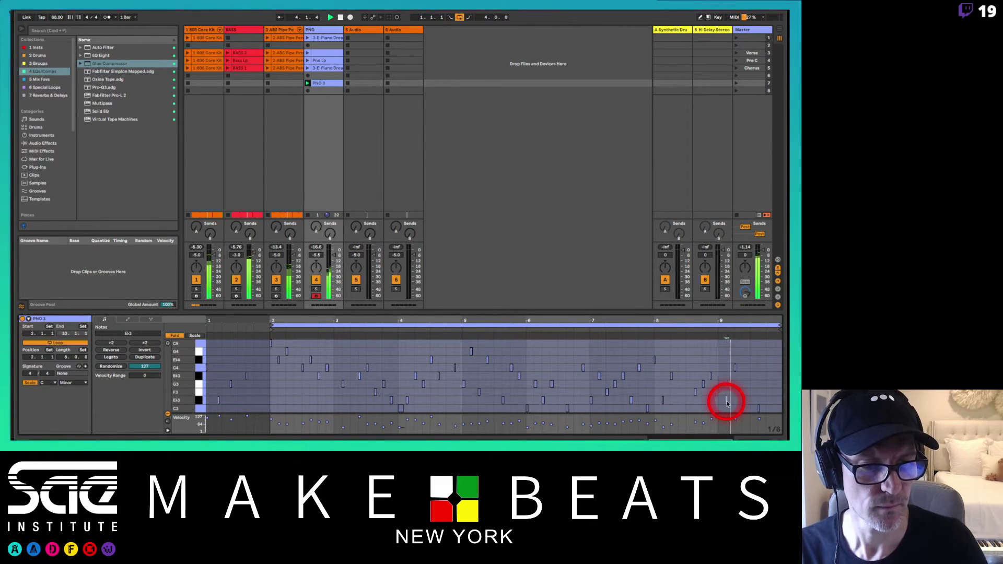
mouse_move(726, 402)
left_mouse_down()
mouse_move(593, 307)
mouse_move(298, 31)
mouse_move(318, 87)
left_mouse_up()
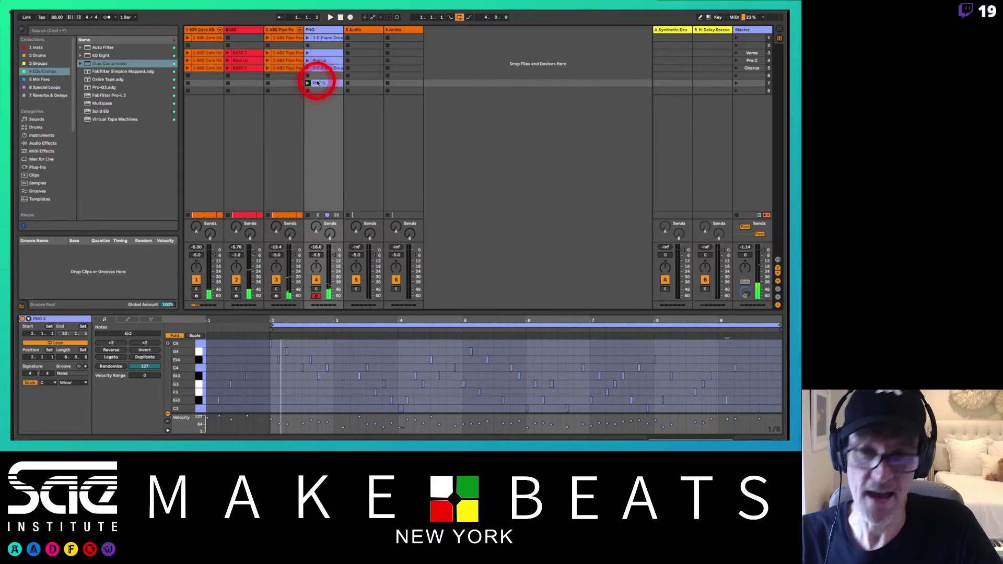
key("Tab")
mouse_move(317, 83)
left_mouse_down()
mouse_move(233, 136)
mouse_move(553, 61)
mouse_move(336, 96)
mouse_move(330, 85)
left_mouse_up()
key("Tab")
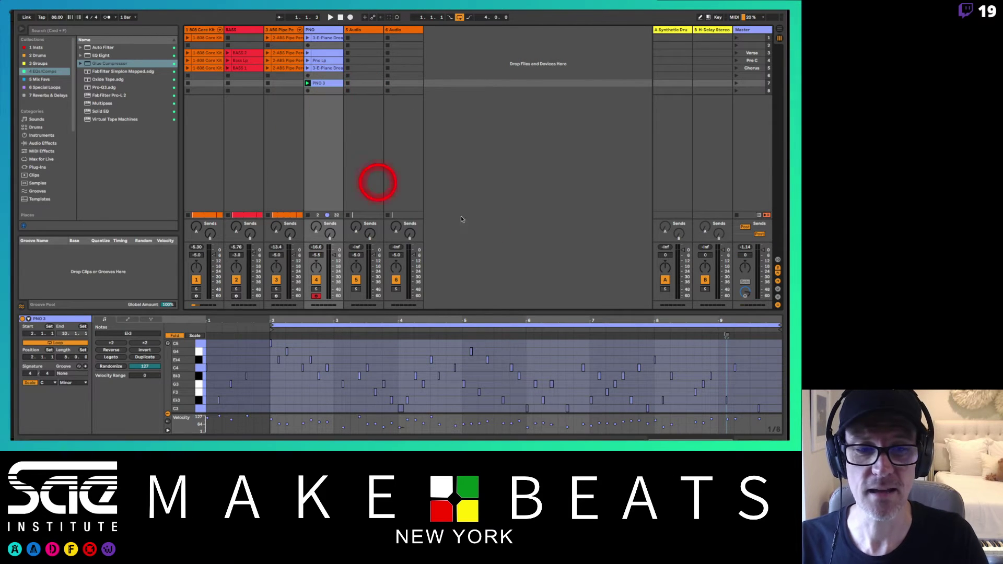
Shorten the new piano clip to its last four bars by starting the clip and its loop at bar 6
left_click(779, 325)
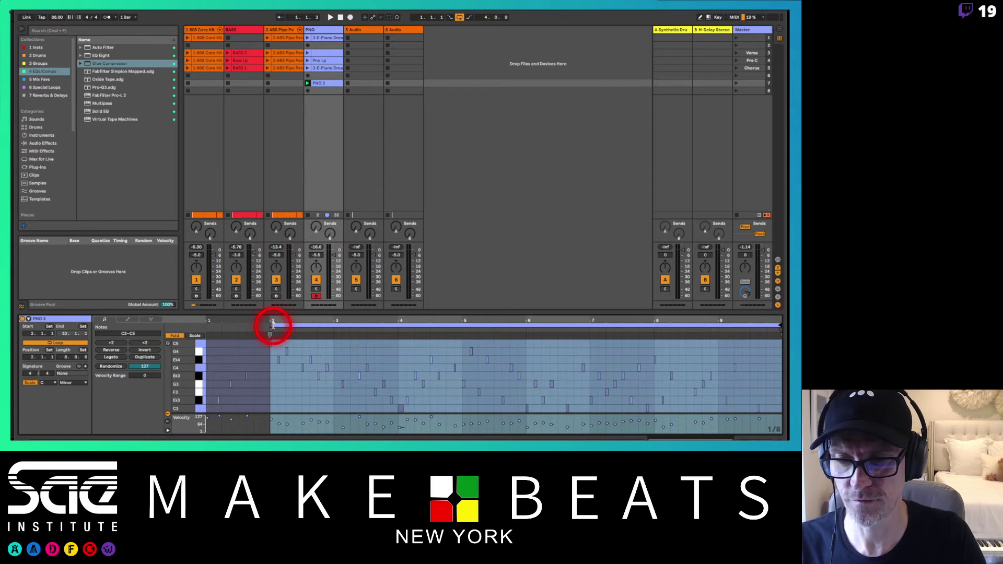
left_click_drag(272, 325, 524, 324)
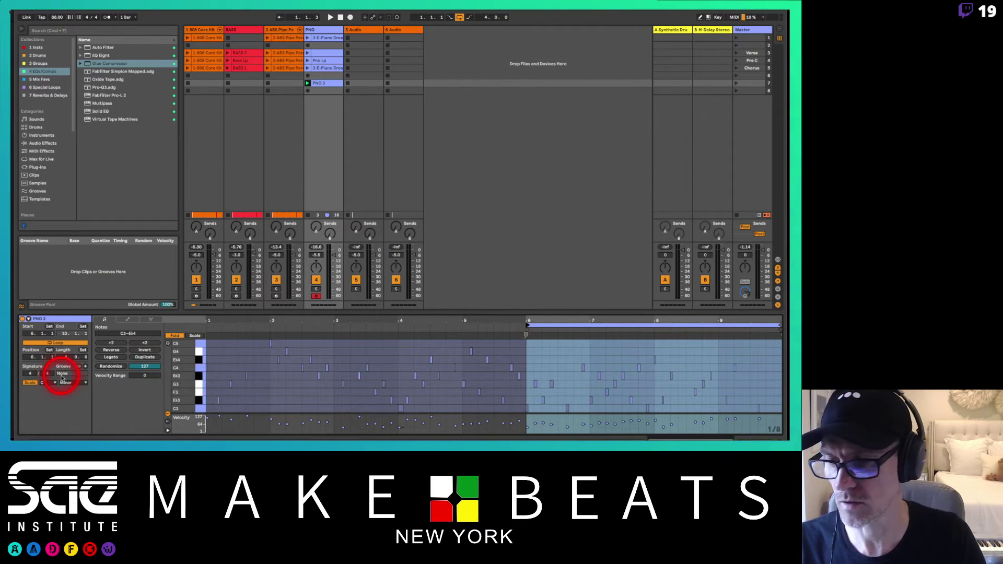
Try placing the four-bar piano clip from the session at bar 1 of the PNO track in the arrangement
left_click(330, 83)
key("Tab")
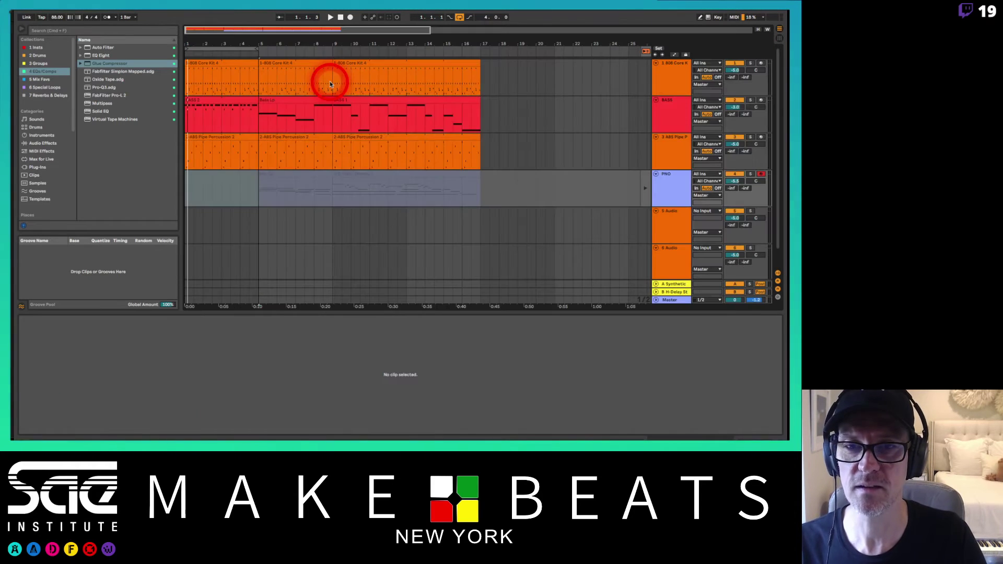
left_click(185, 193)
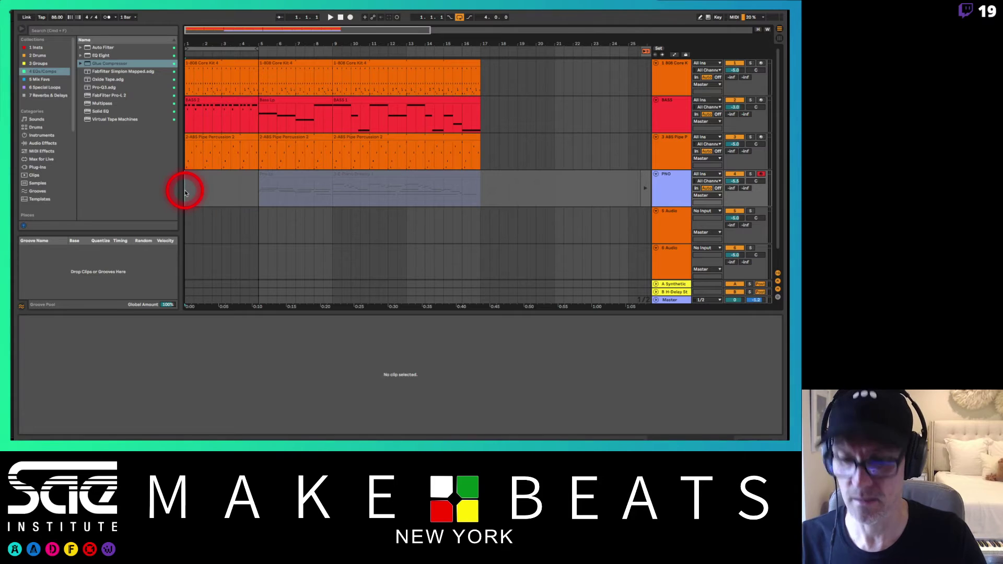
left_click(185, 192)
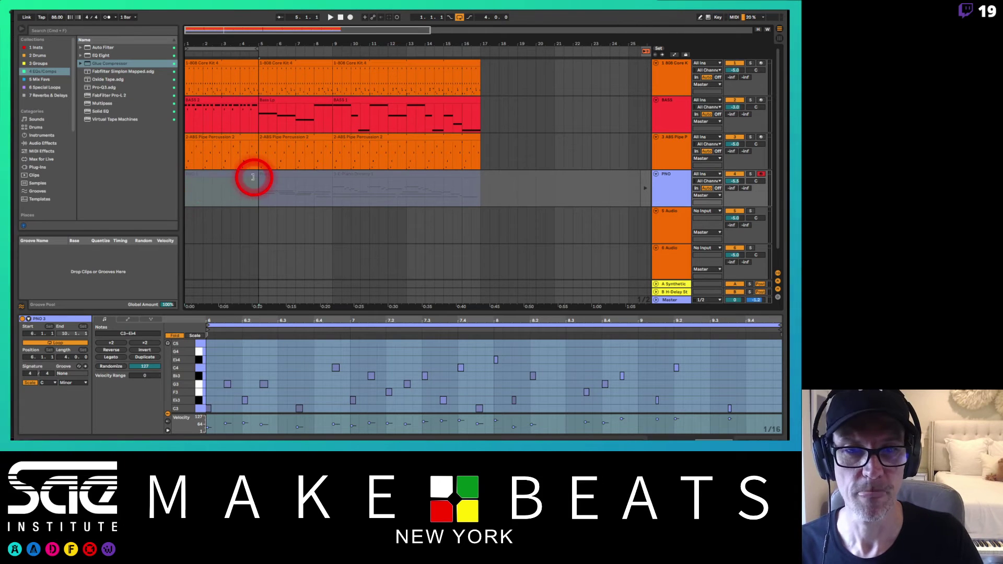
left_click(222, 46)
Compare the piano clips in the session slots with the greyed-out PNO track across the full arrangement
key("Tab")
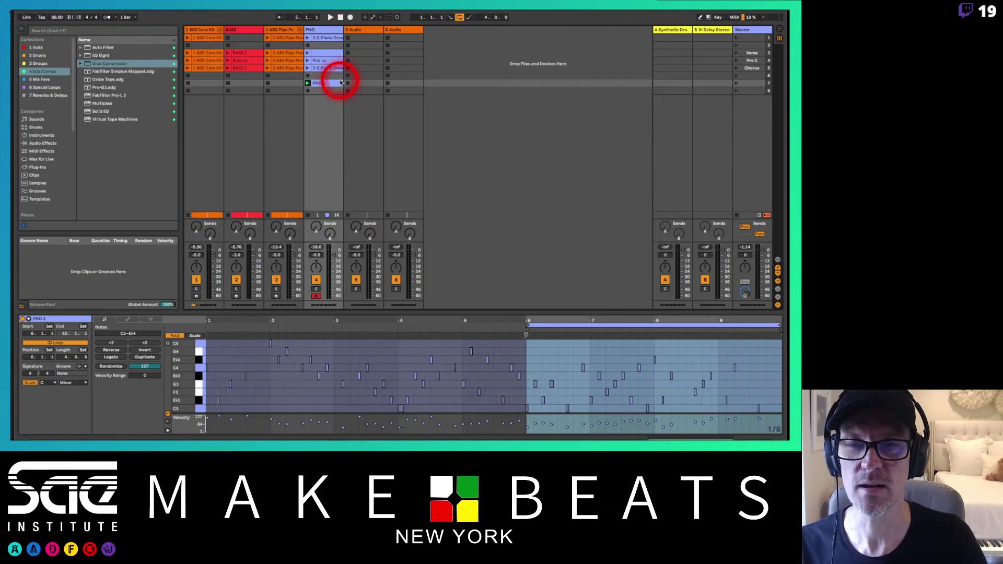
key("Tab")
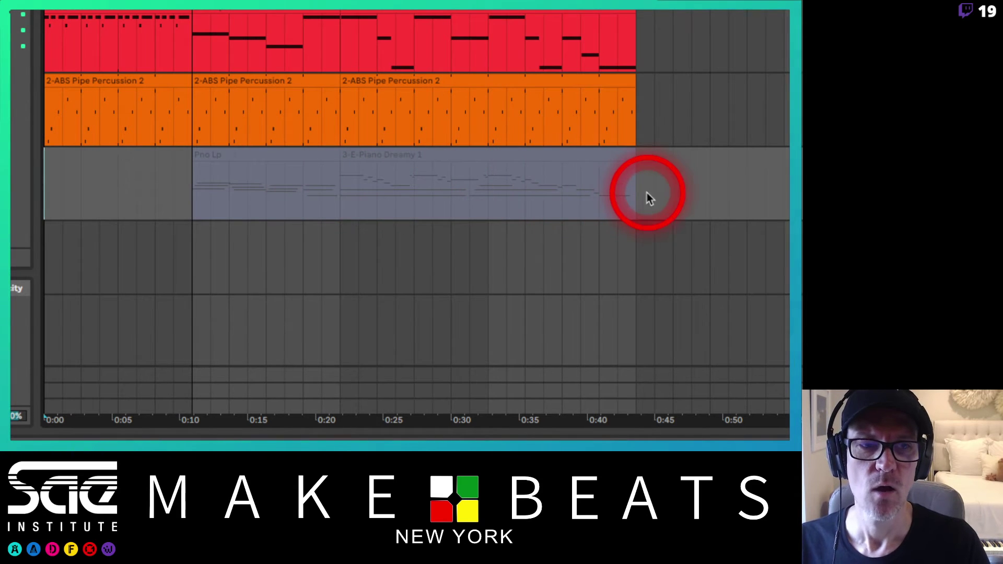
scroll(647, 193, "right", 5)
scroll(647, 192, "right", 15)
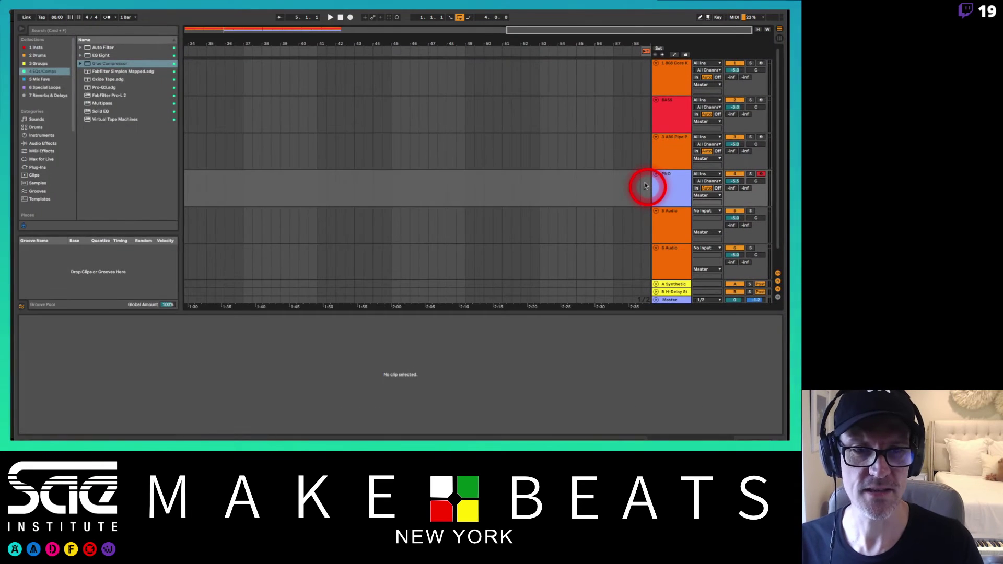
key("minus")
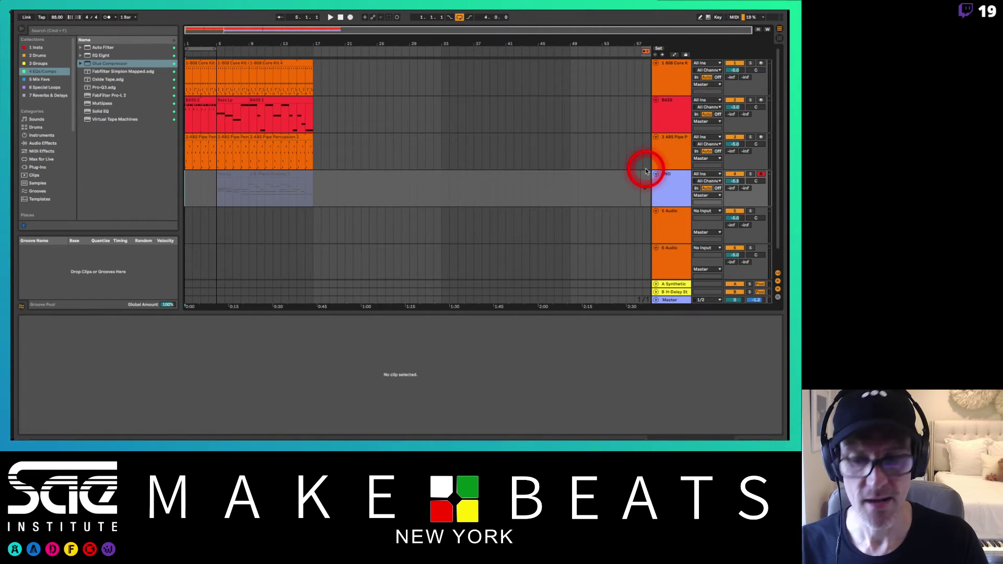
key("Tab")
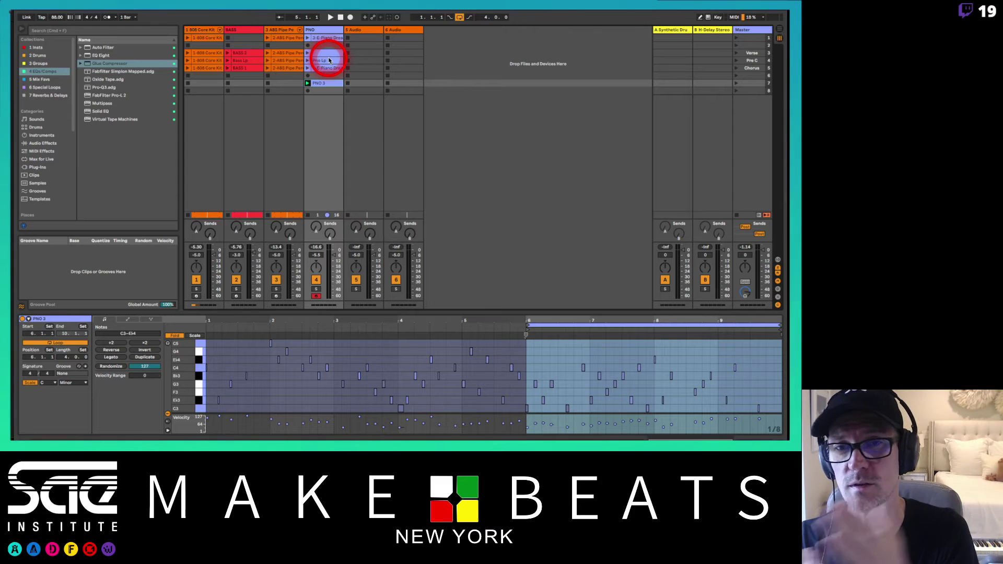
key("Tab")
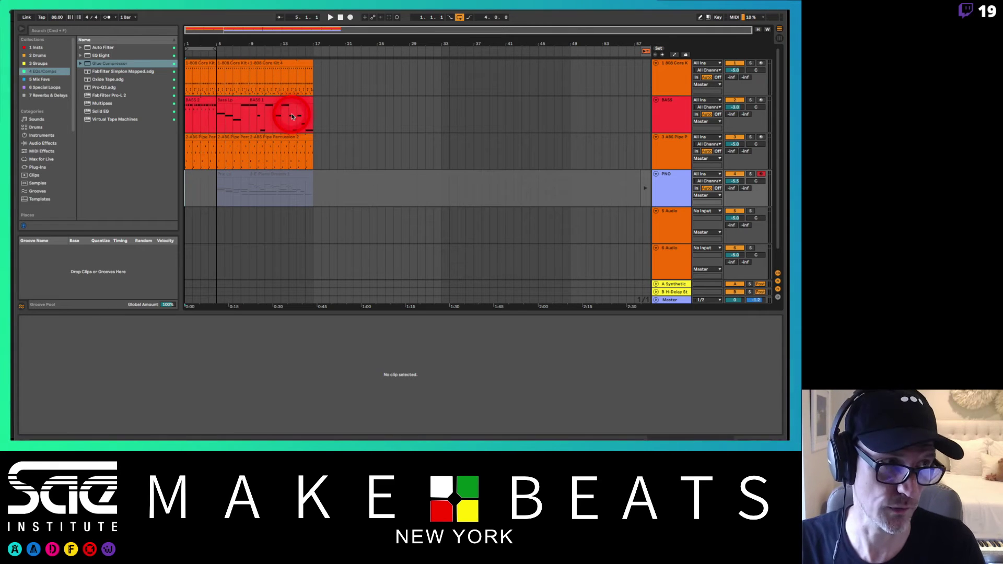
key("Tab")
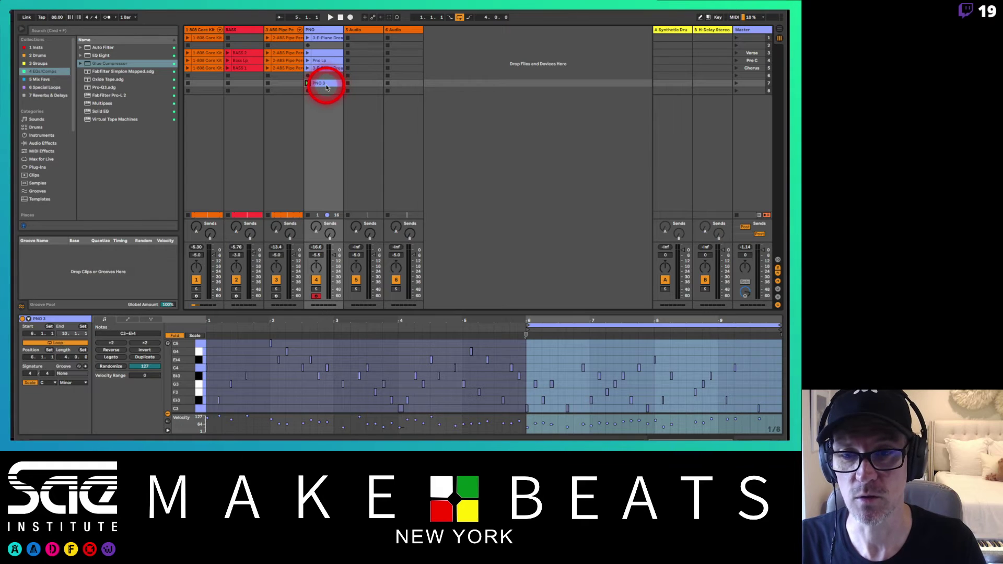
key("Tab")
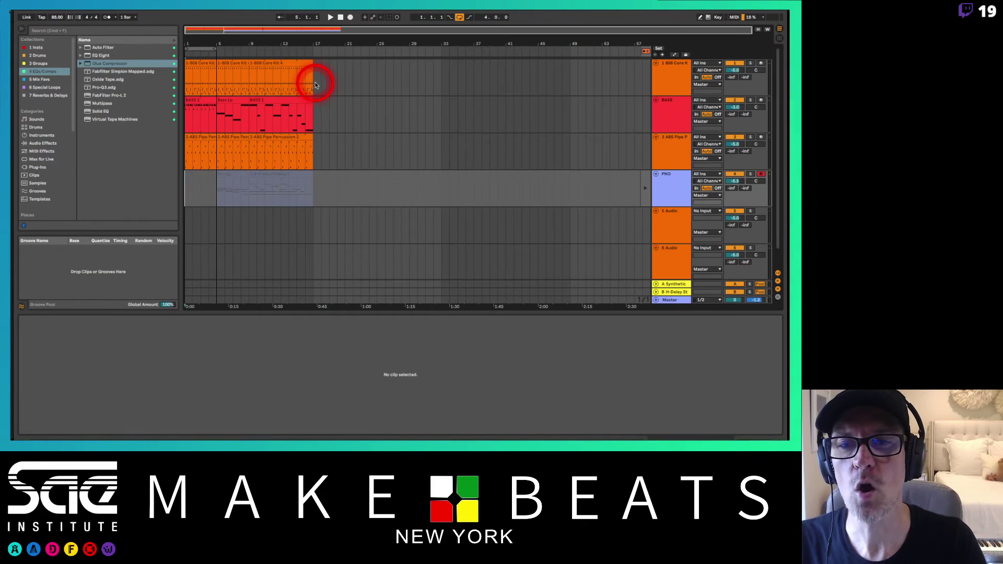
key("Tab")
key("Tab")
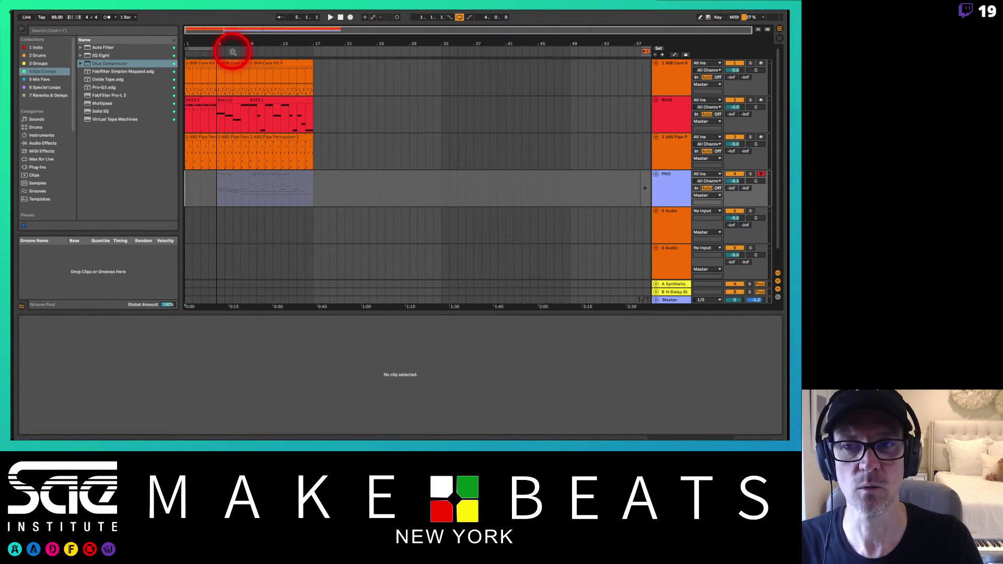
Show the Info View and hide the Groove Pool
left_click_drag(214, 44, 213, 41)
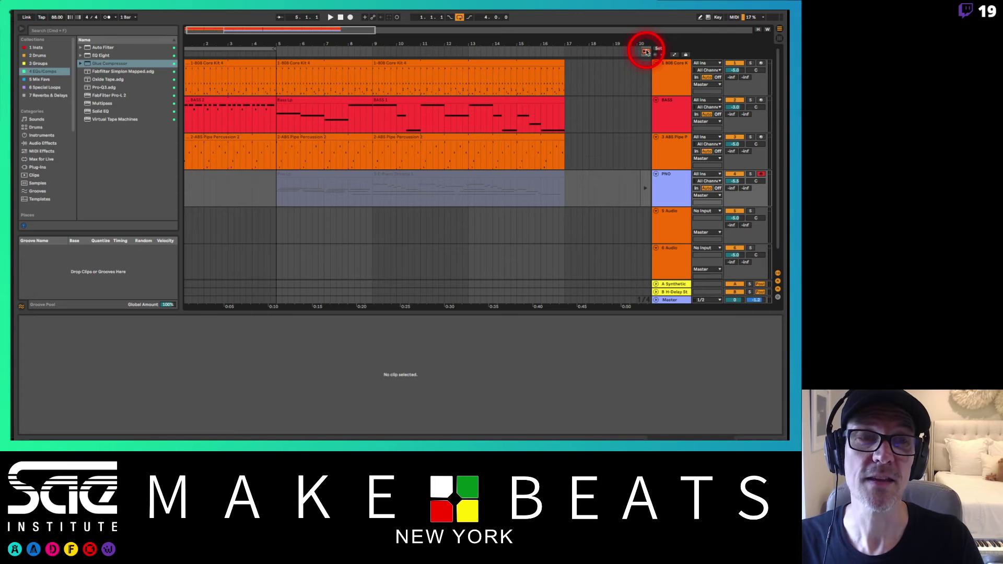
key("shift+question")
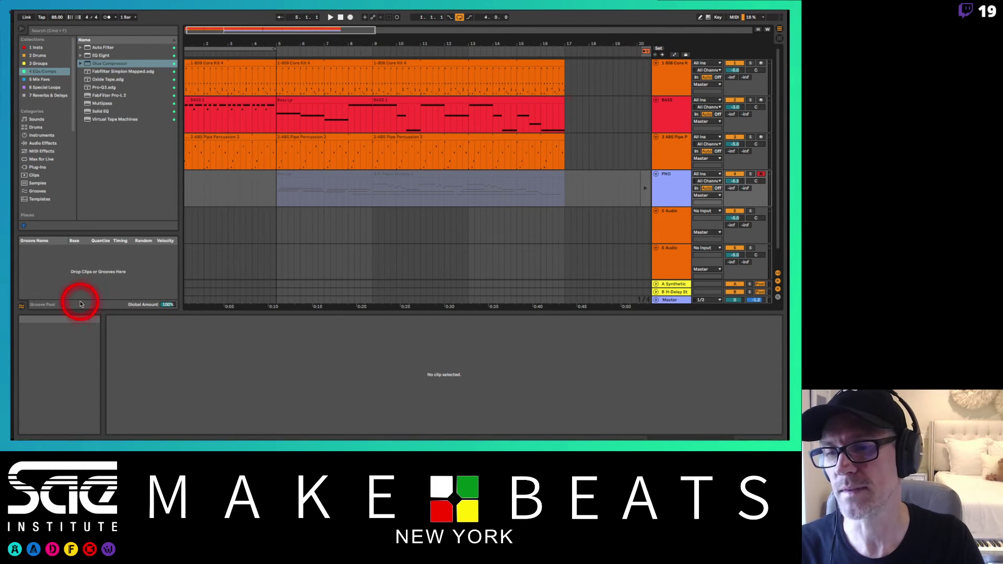
left_click(21, 306)
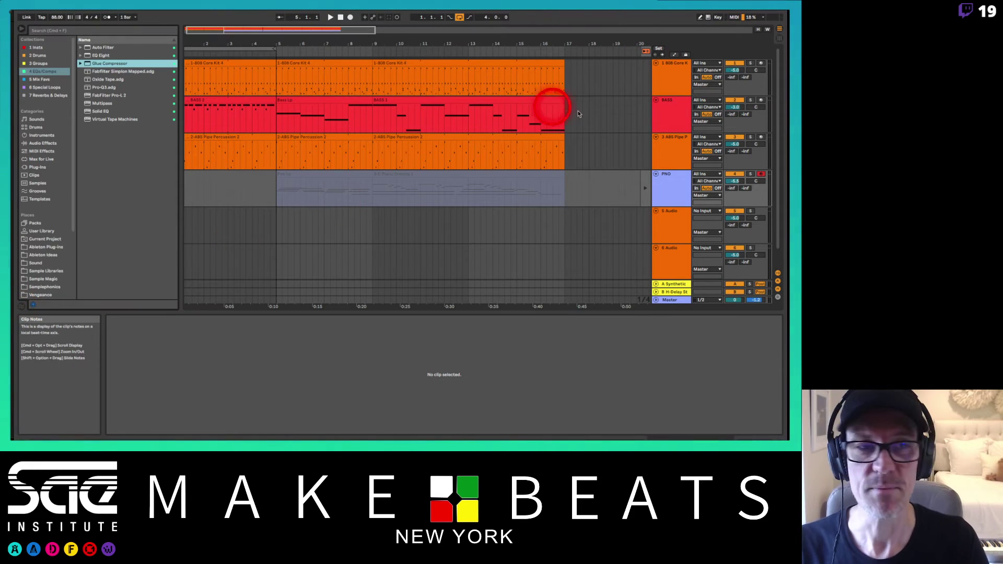
Return the PNO track from session playback to its arrangement clips
left_click(646, 51)
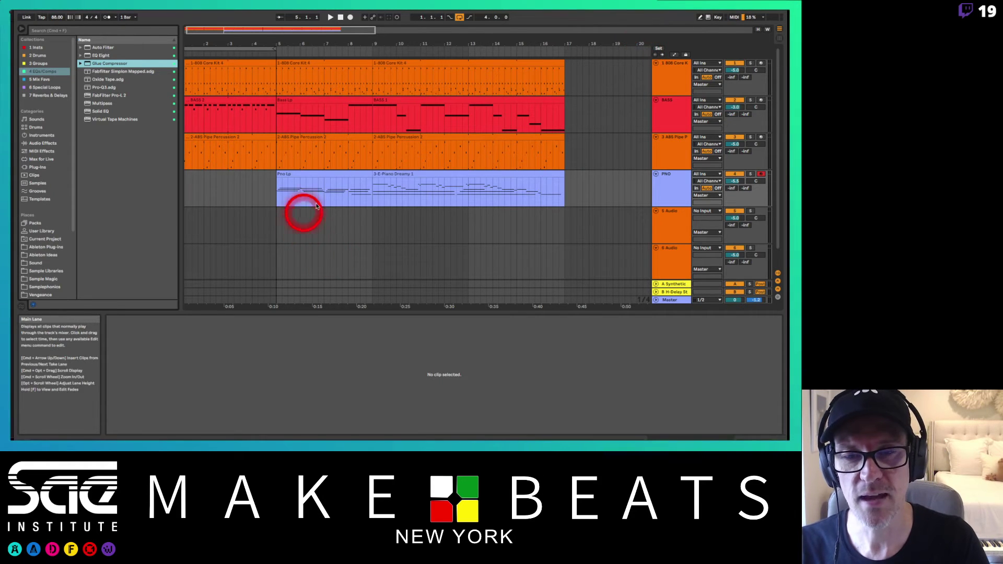
Play the four-bar verse loop and try pasting the PNO 3 session clip at bar 1 of the arrangement's PNO track
left_click(243, 48)
key("space")
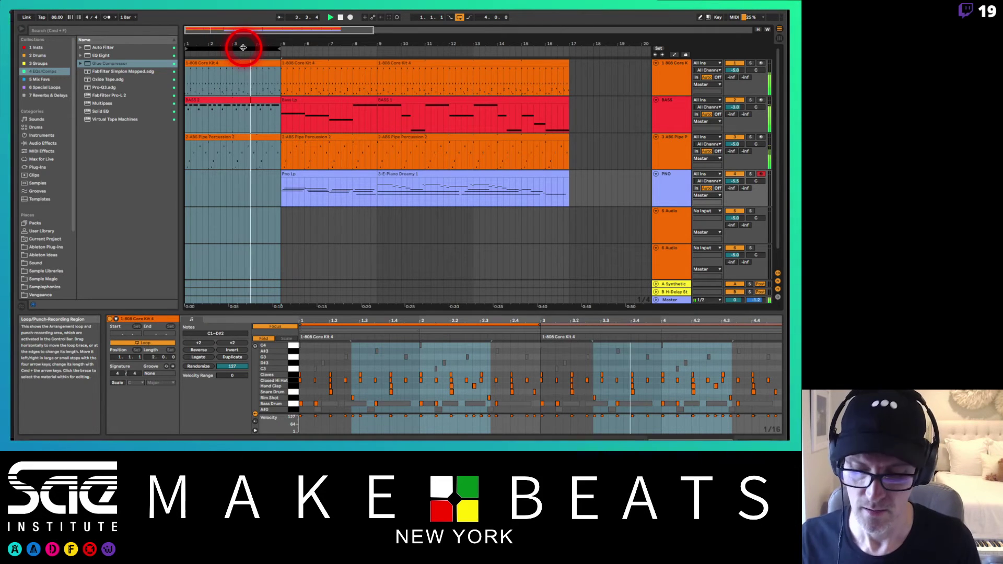
key("Tab")
left_click_drag(338, 71, 330, 88)
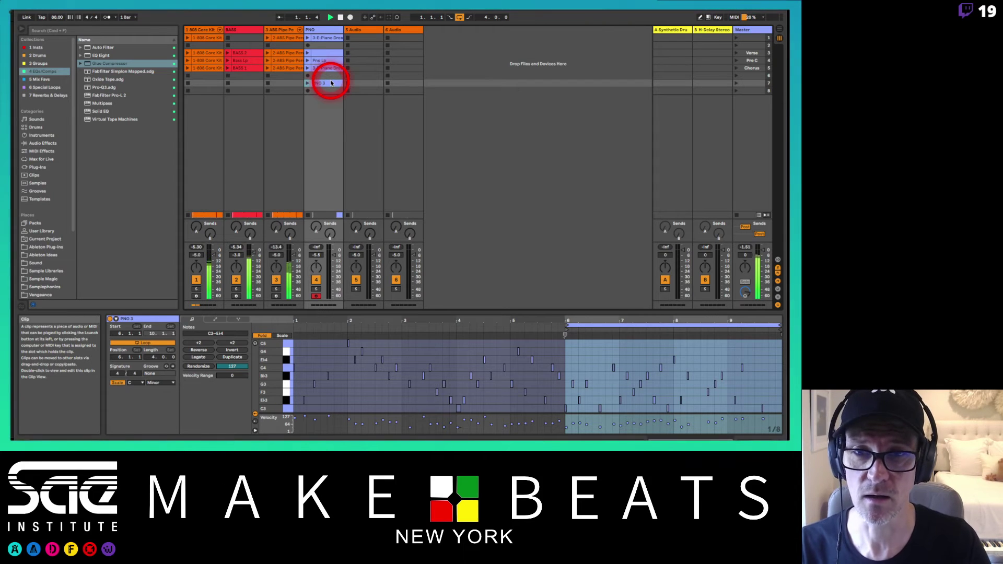
key("Tab")
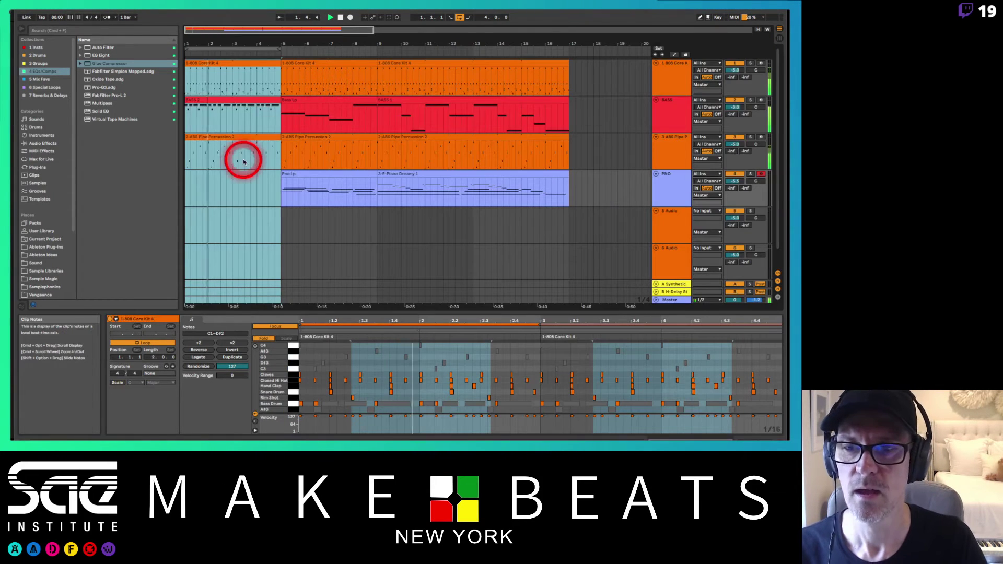
left_click(187, 188)
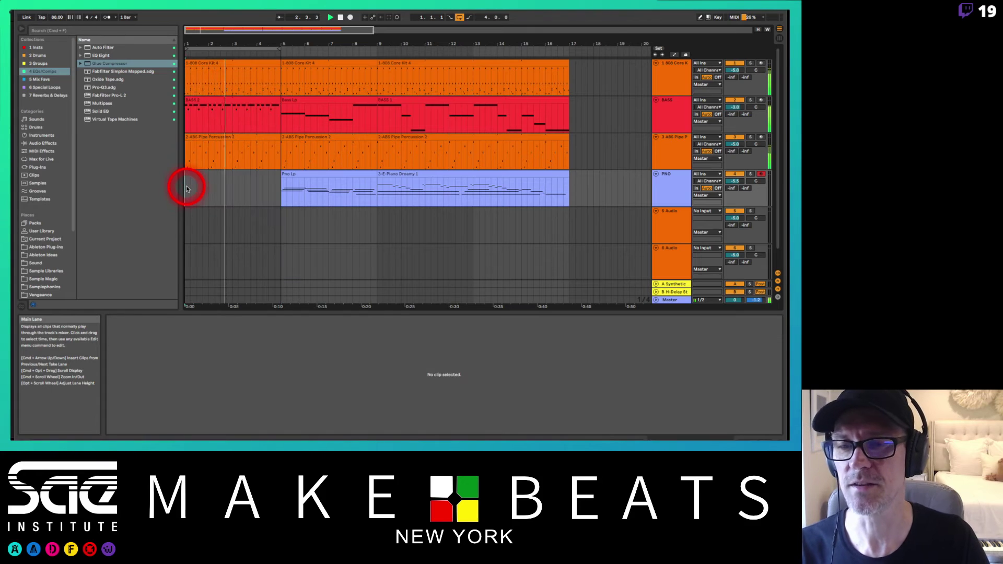
key("super+v")
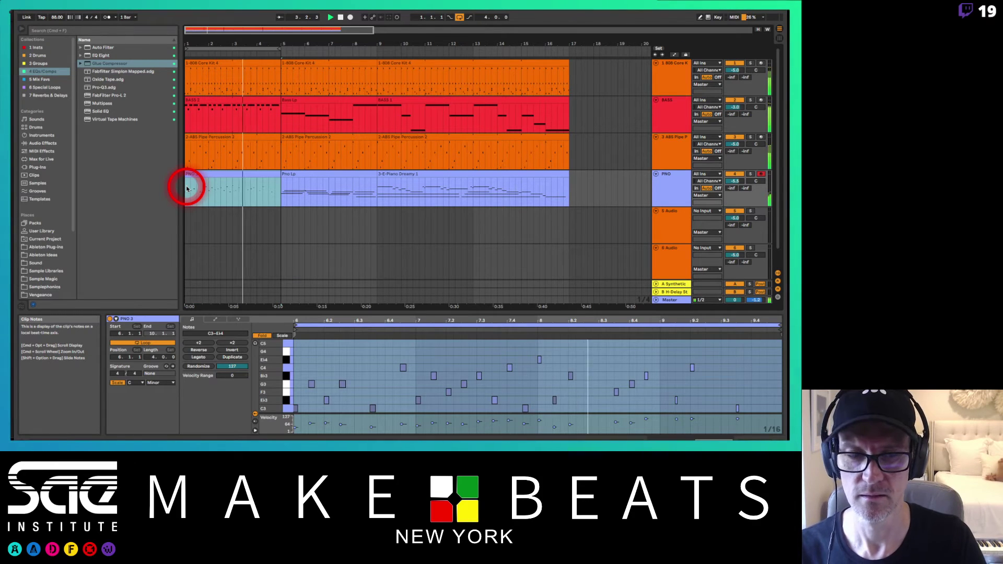
mouse_move(186, 188)
left_mouse_down()
mouse_move(215, 188)
mouse_move(204, 189)
left_mouse_up()
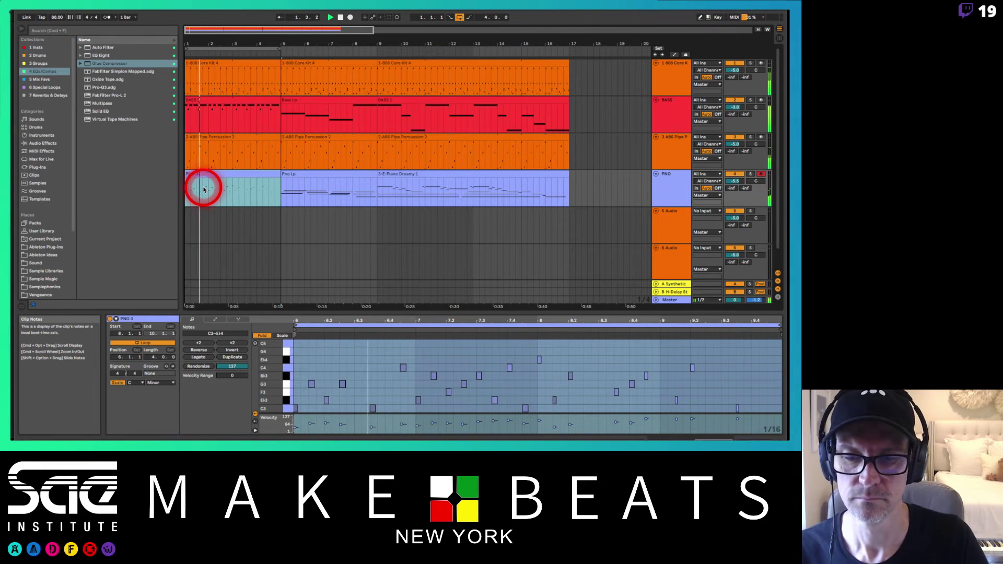
Check the opening notes of the pasted PNO 3 clip, stop playback and delete the clip from the arrangement
left_click(309, 402)
left_click(294, 408)
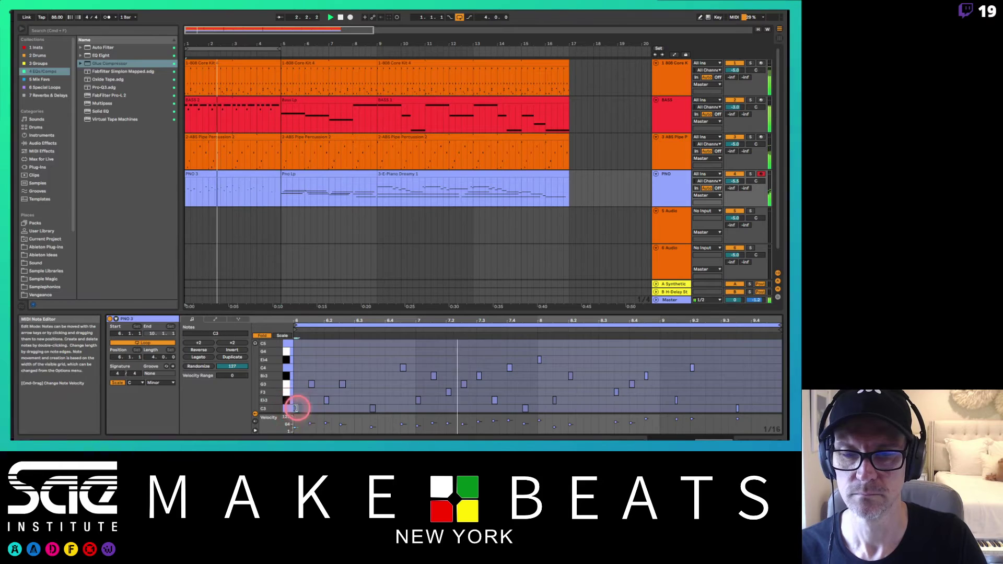
left_click(328, 401)
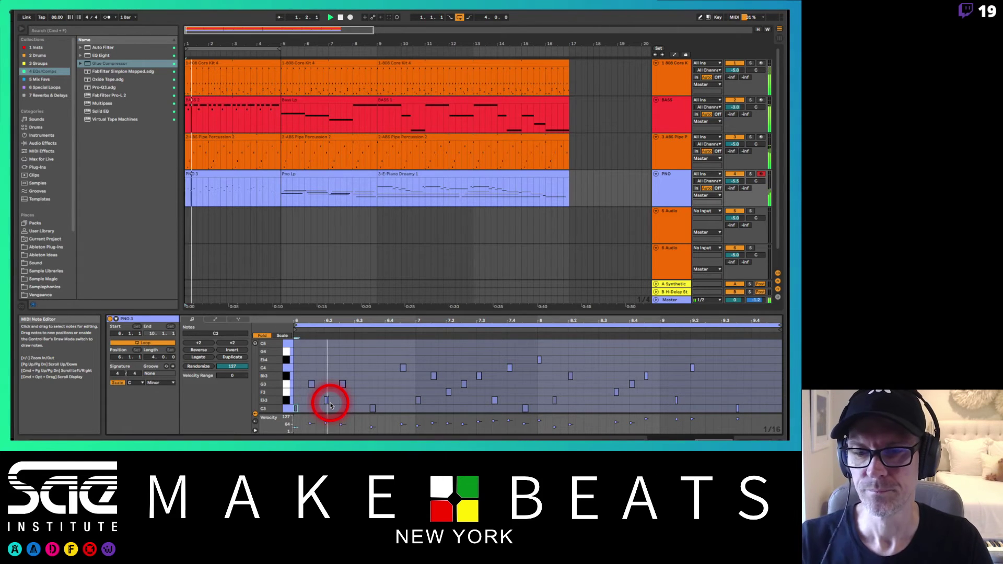
left_click(301, 410)
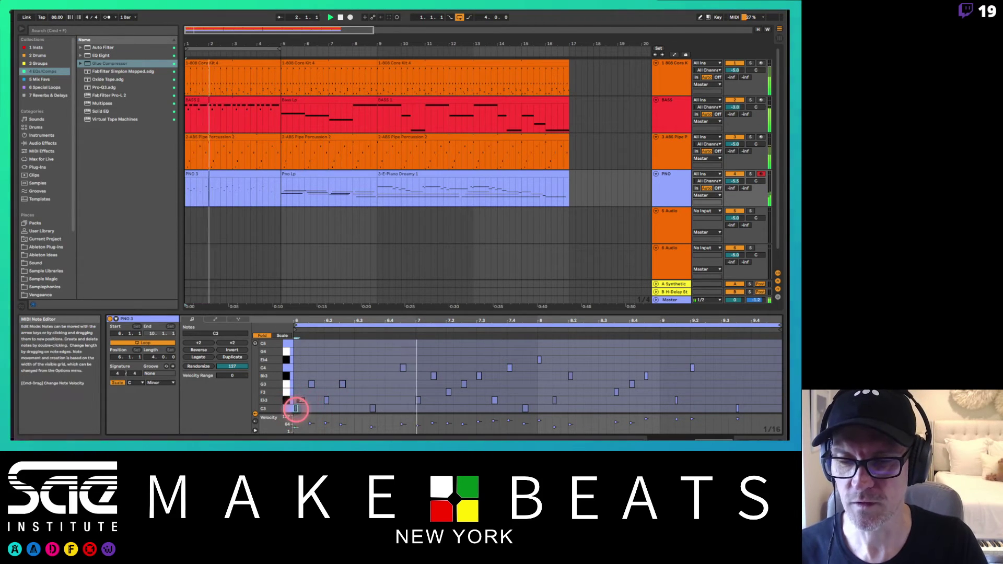
left_click(286, 209)
left_click(262, 175)
key("space")
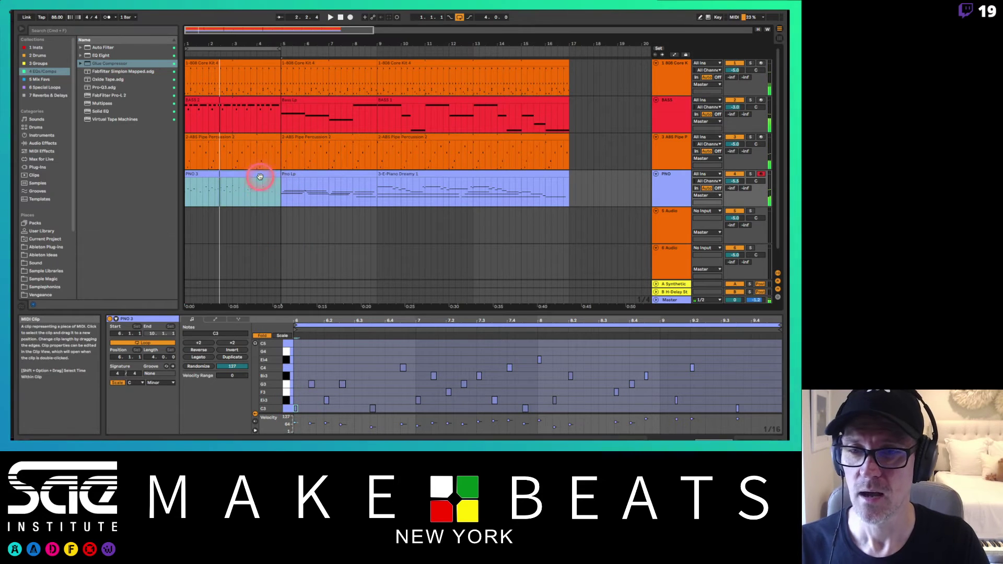
key("Delete")
Launch the PNO 3 clip in the session and select its C3 note at bar 6
key("Tab")
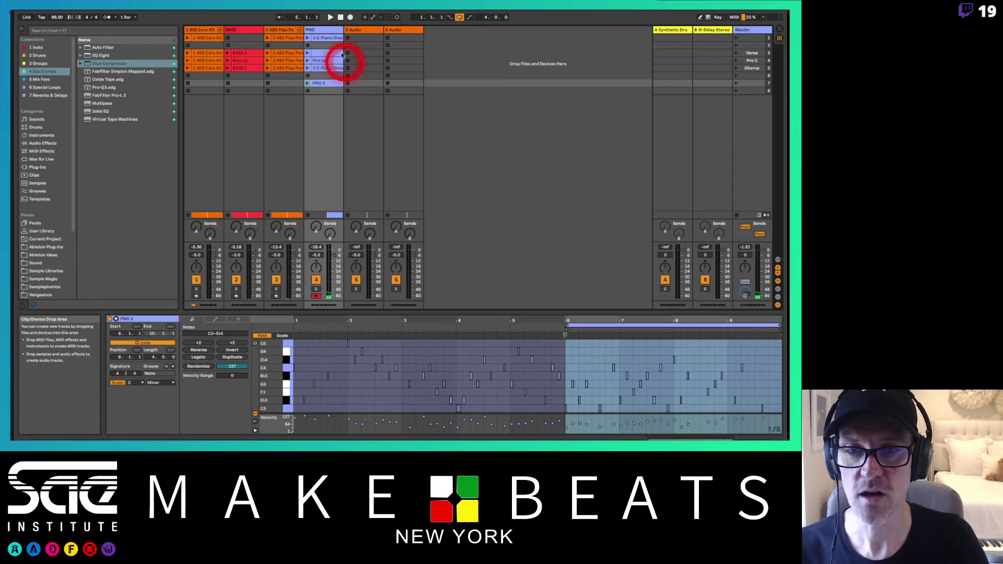
left_click(306, 84)
mouse_move(552, 418)
left_mouse_down()
mouse_move(551, 401)
mouse_move(565, 408)
left_mouse_up()
left_click(565, 410)
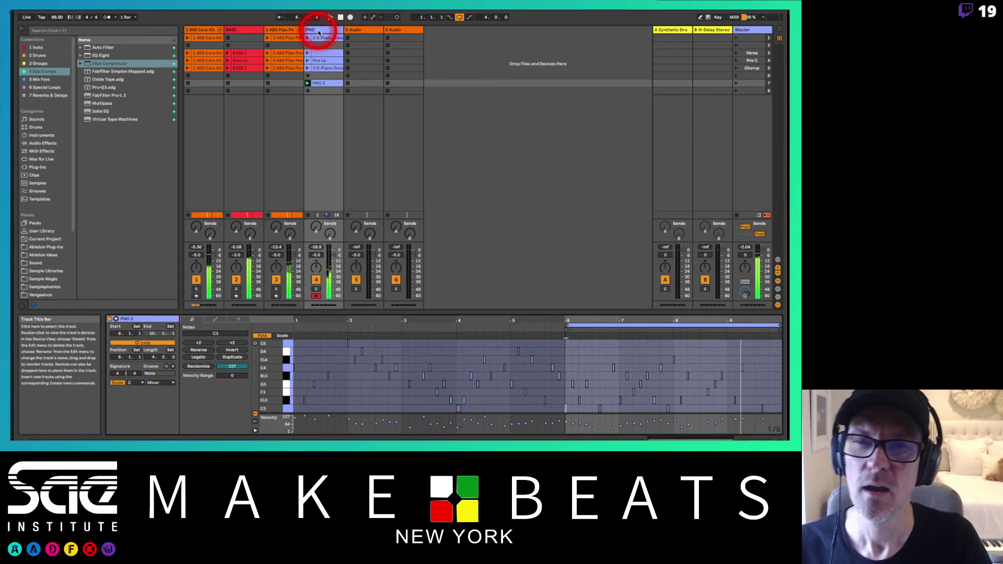
Play the arrangement from bar 9 while the PNO 3 session clip overrides the PNO track
key("Tab")
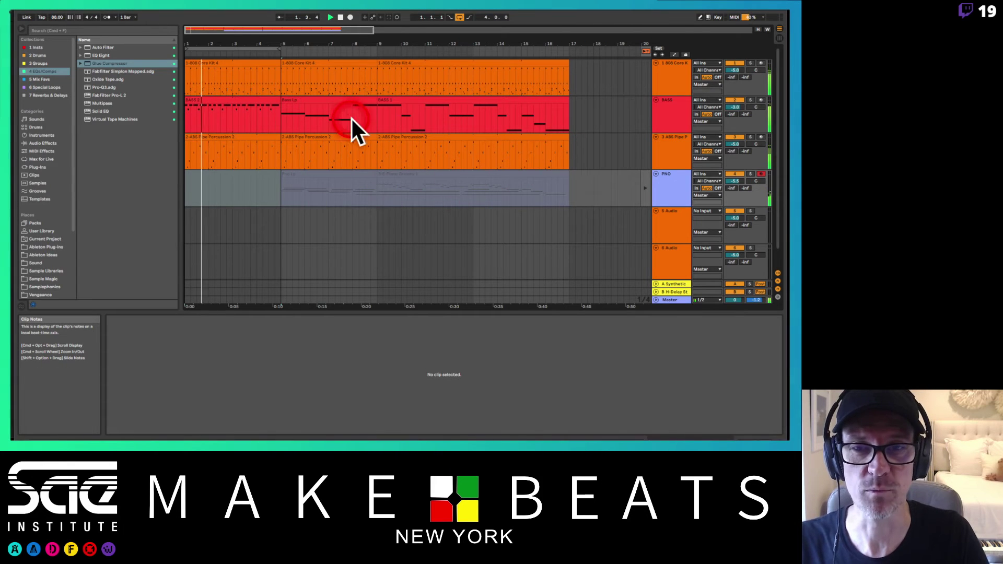
left_click(382, 157)
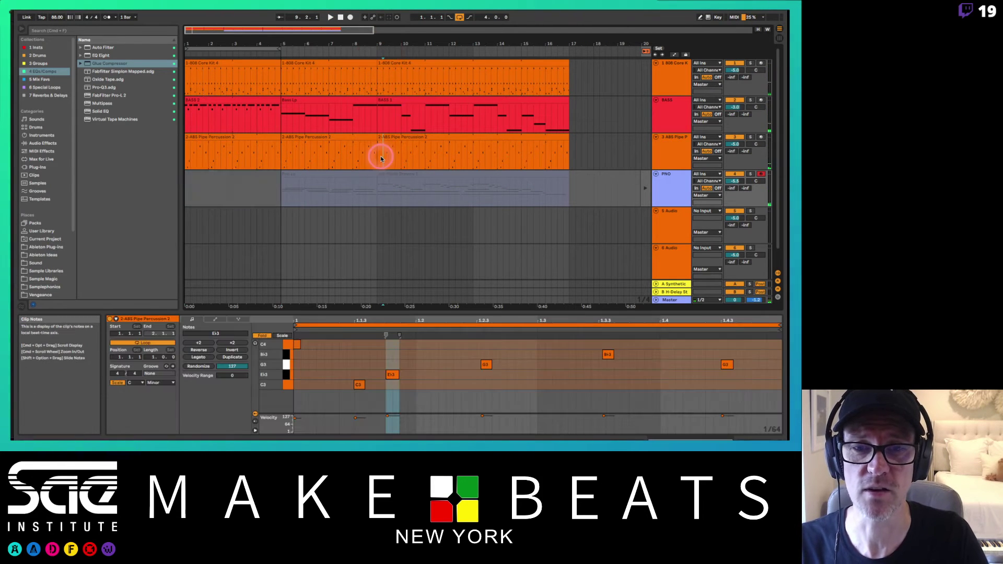
key("space")
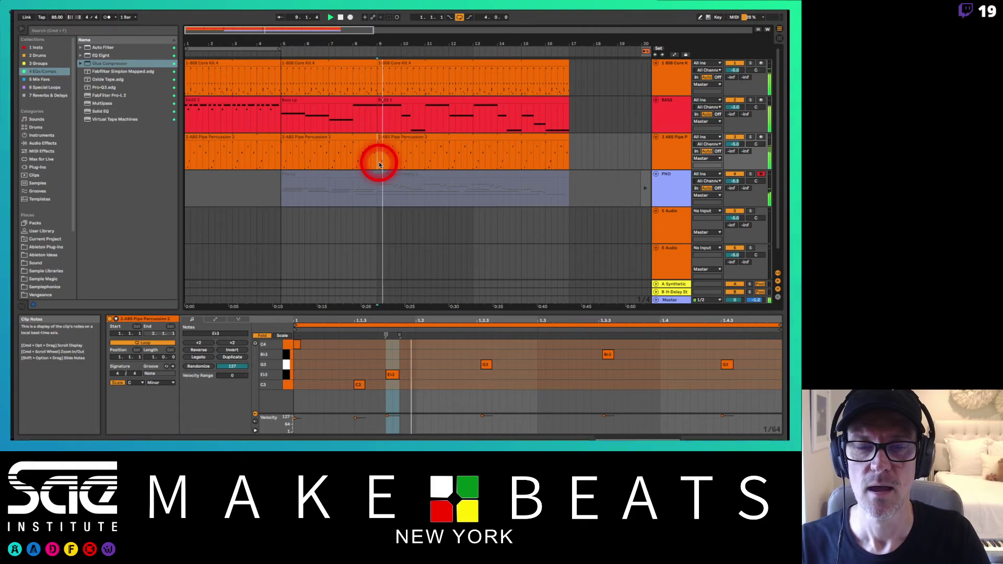
key("Tab")
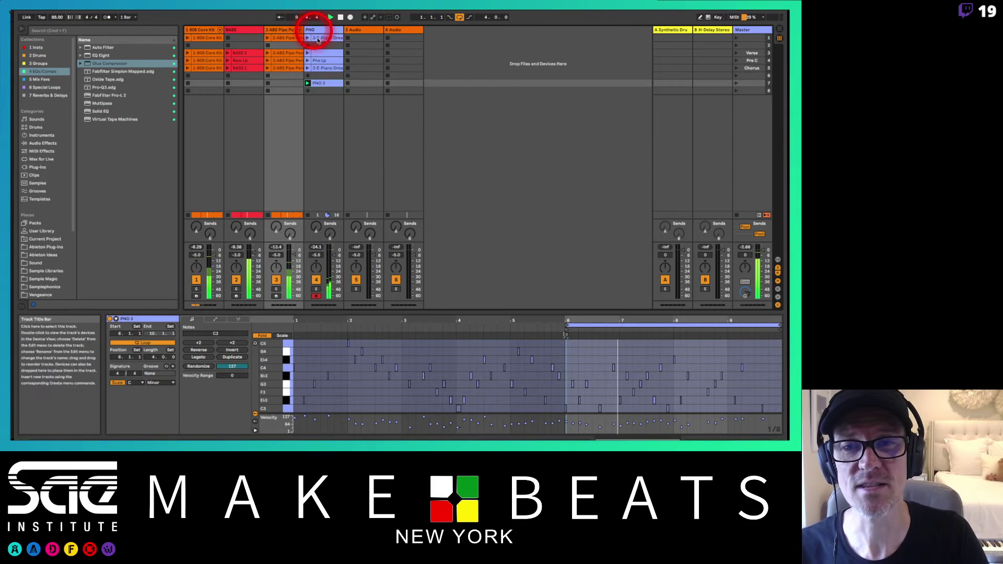
left_click_drag(324, 77, 317, 86)
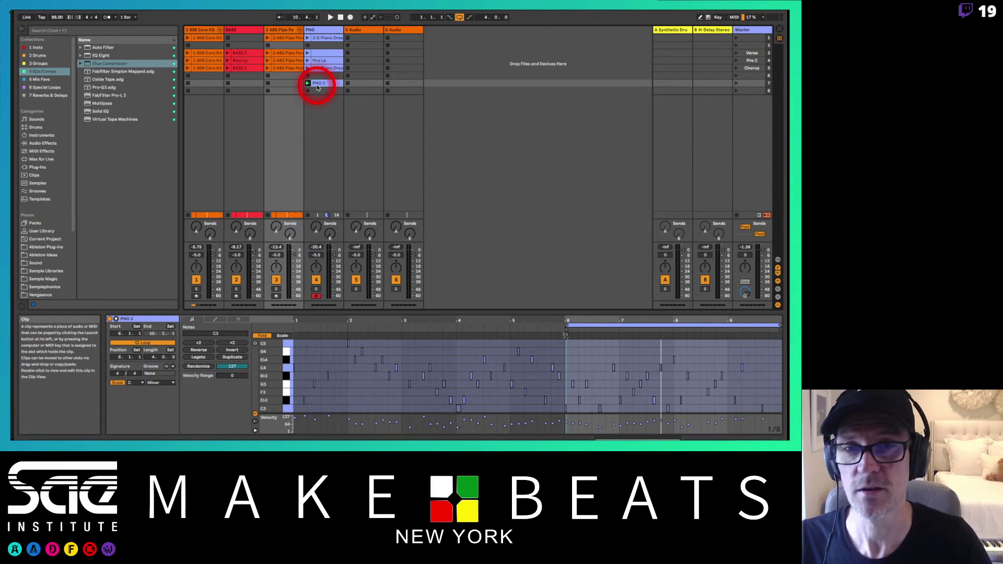
Hide the Info View and return the overridden PNO track to its arrangement clips
key("Tab")
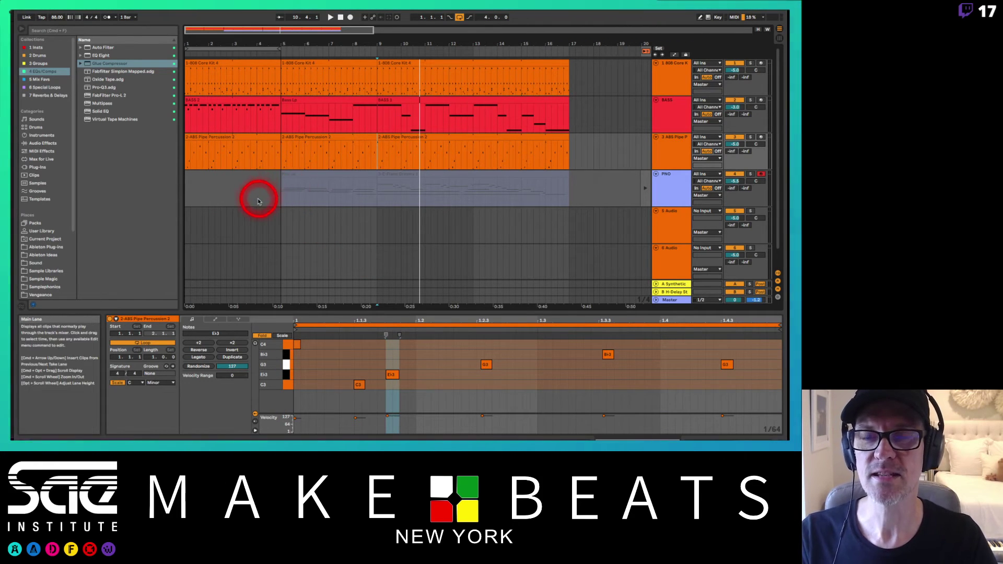
key("Tab")
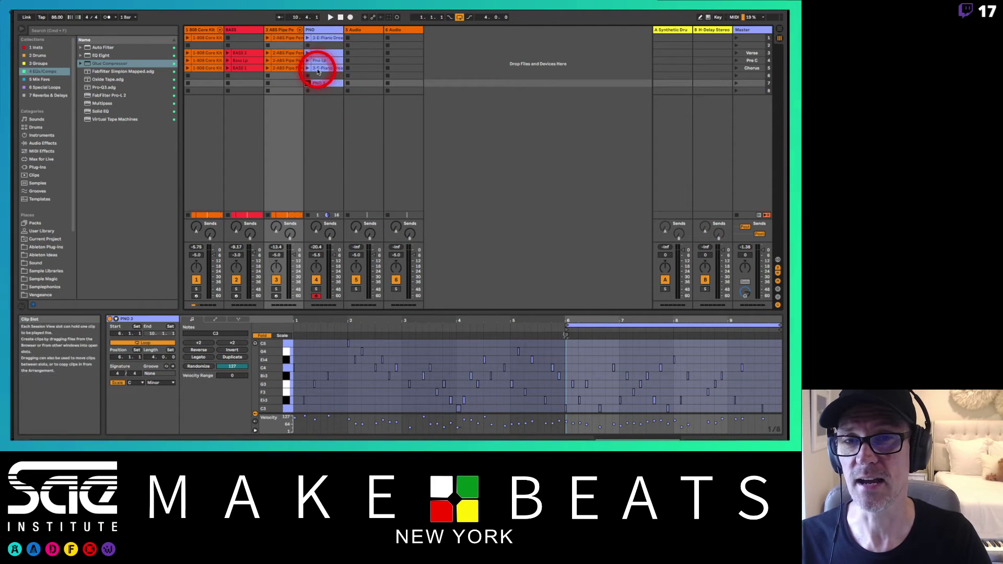
key("Tab")
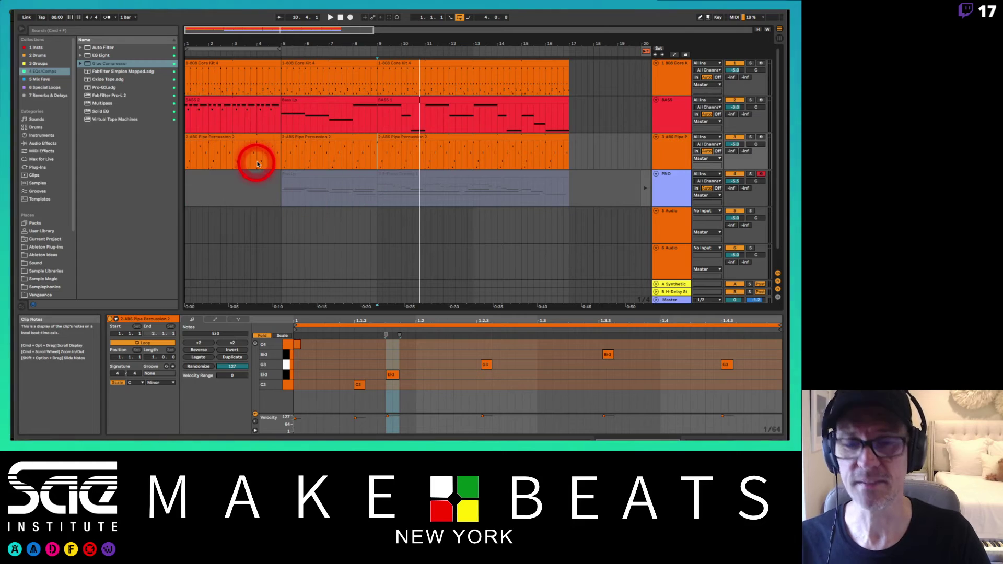
key("shift+question")
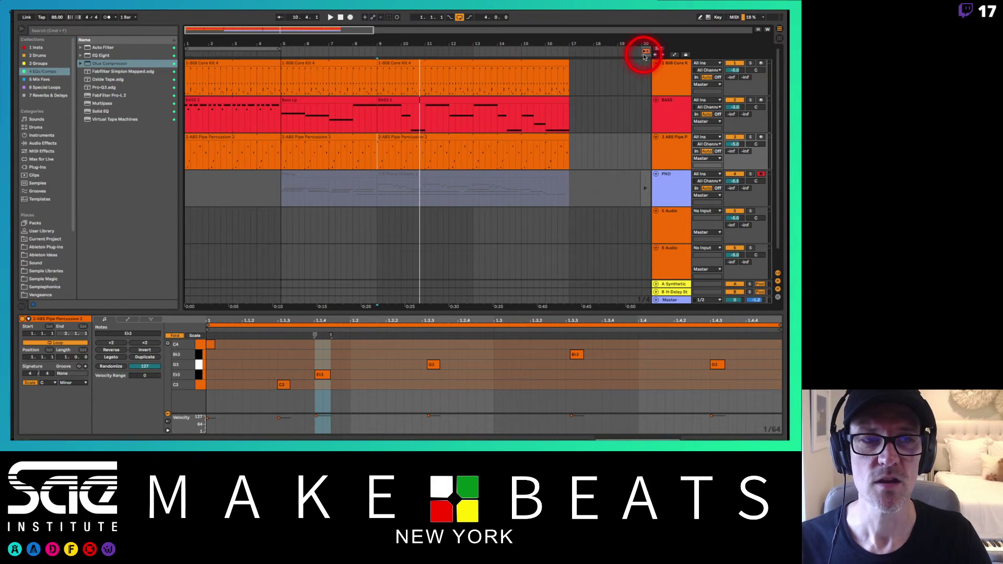
left_click(648, 190)
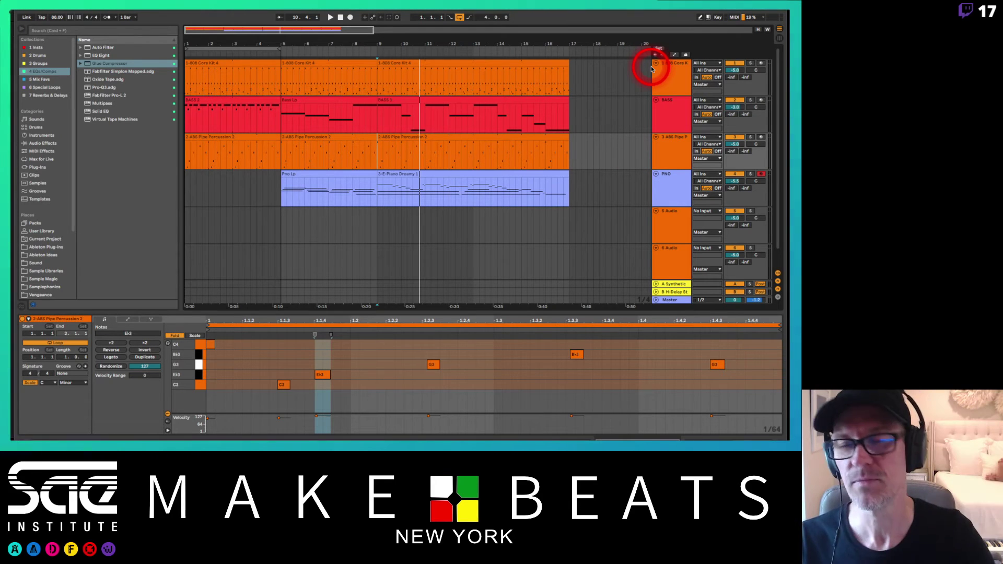
With the arrangement loop turned off, paste the PNO 3 session clip at bar 1 of the PNO track and play it back
left_click(246, 49)
key("space")
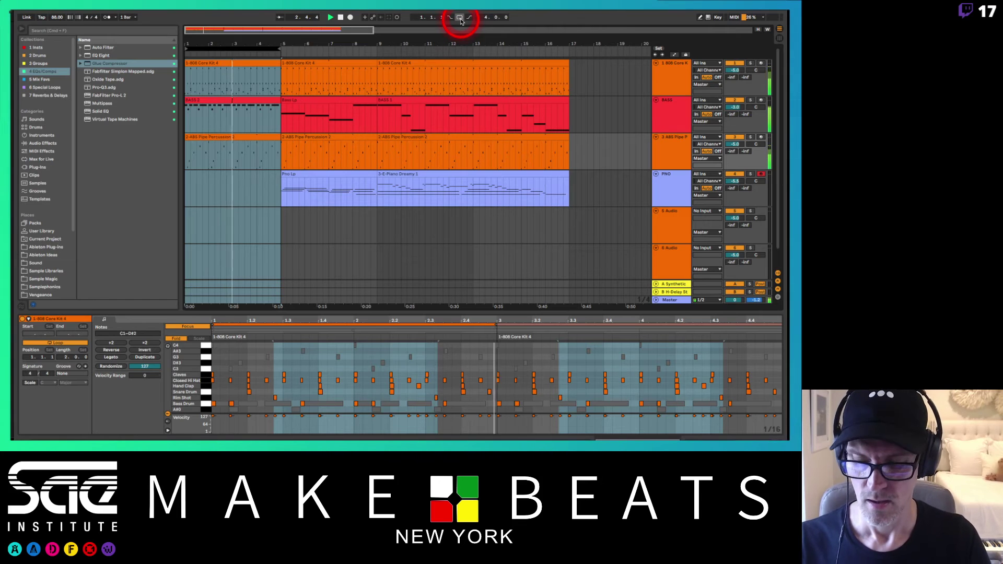
key("Tab")
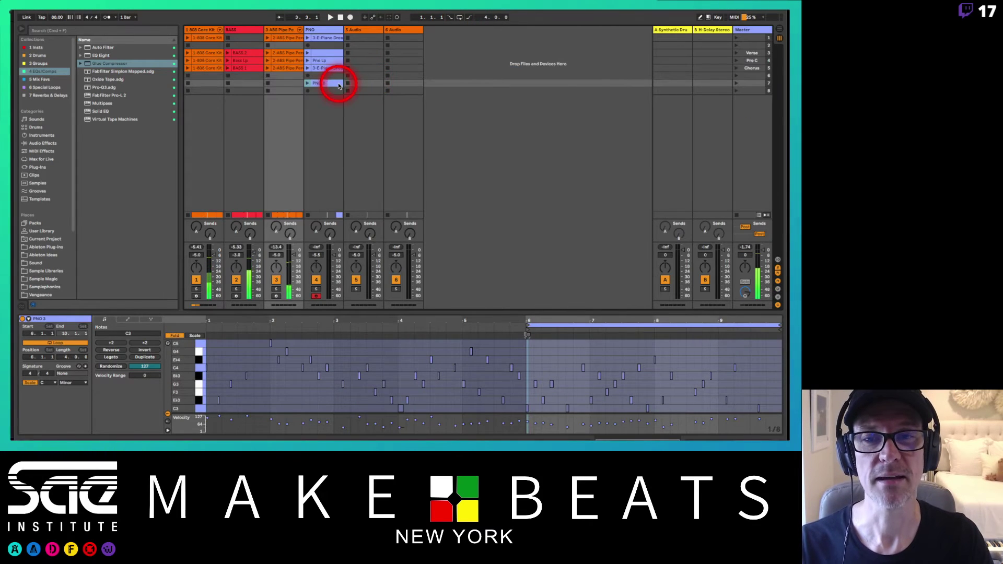
key("Tab")
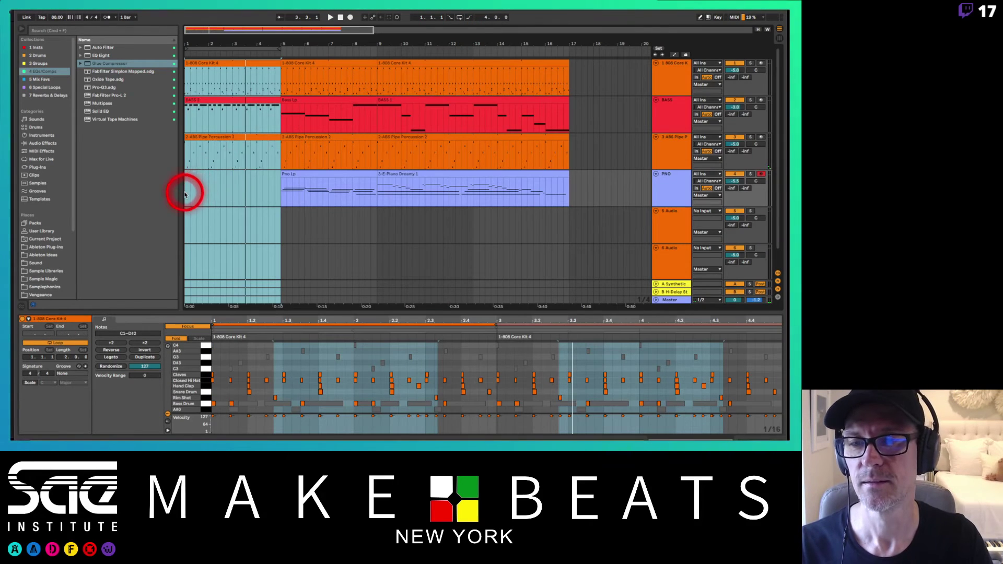
key("ctrl+v")
key("space")
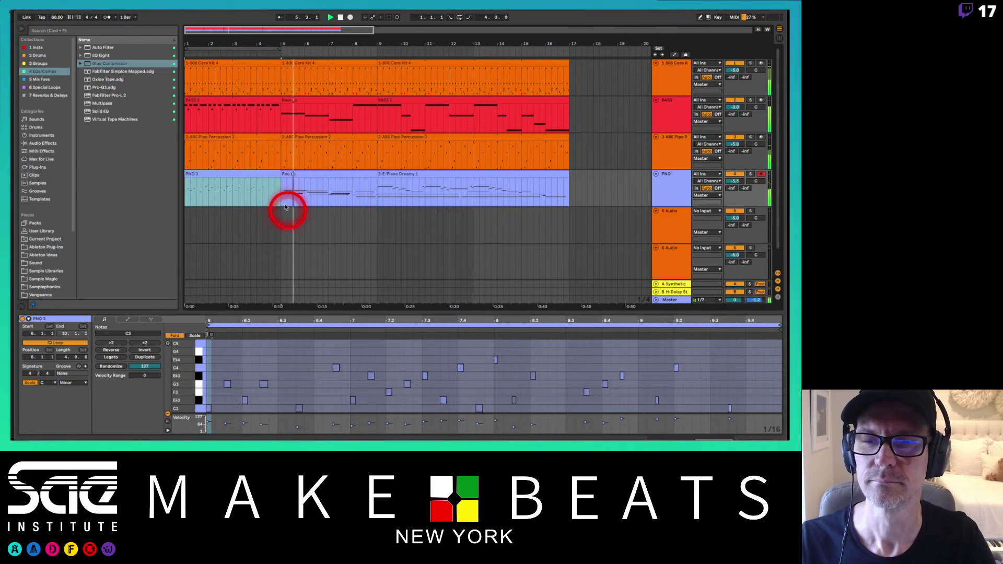
key("space")
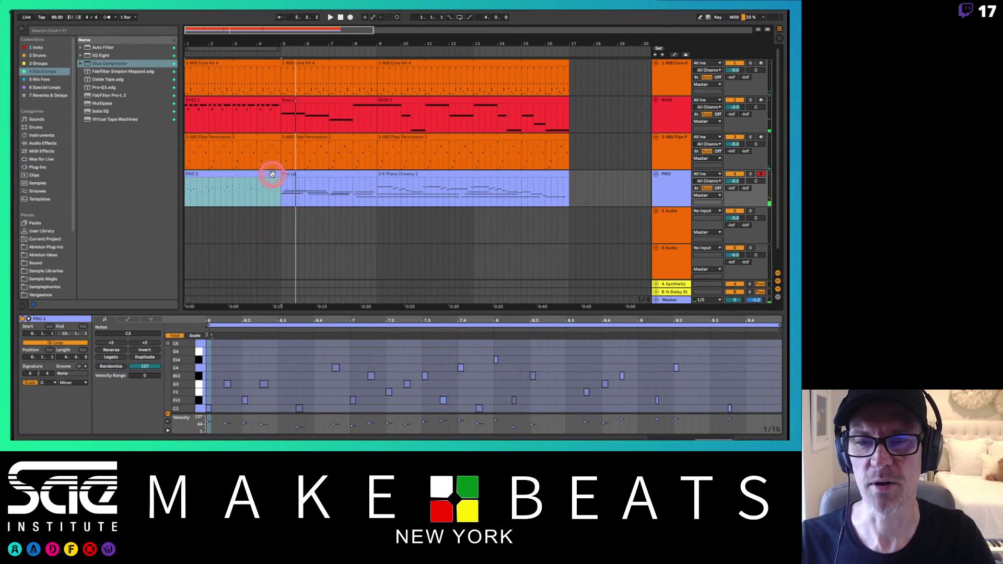
Select all notes in the arrangement's PNO 3 clip and reselect the clip itself
left_click(231, 378)
left_click(227, 385)
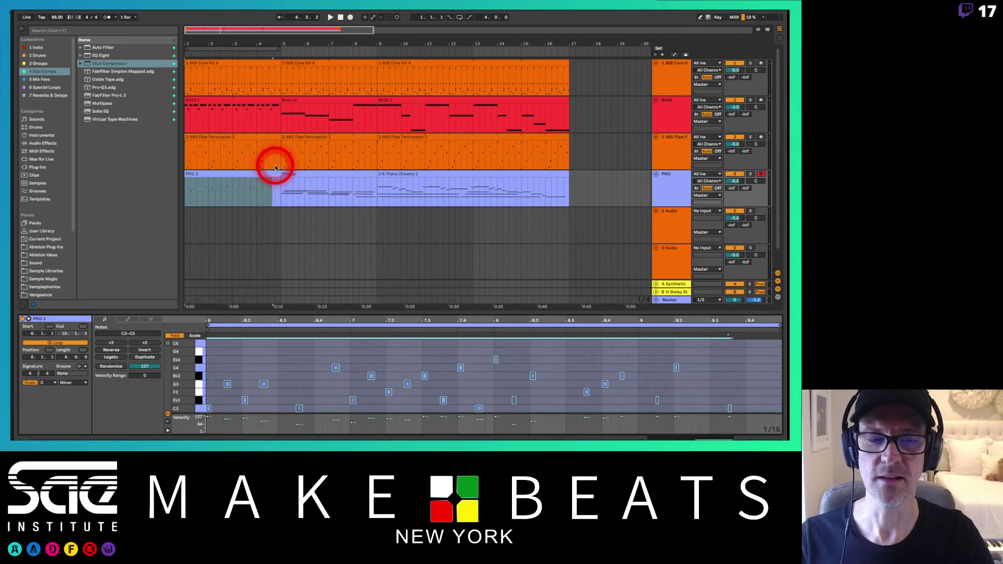
left_click(257, 172)
left_click(256, 173)
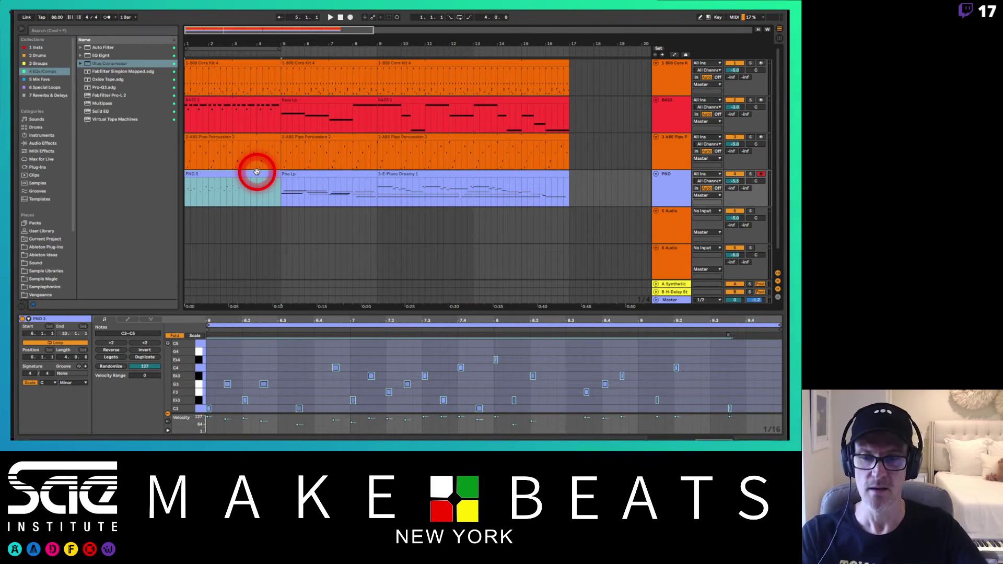
Transpose all notes of the PNO 3 session clip up one octave to C4–C6 and launch the clip
key("Tab")
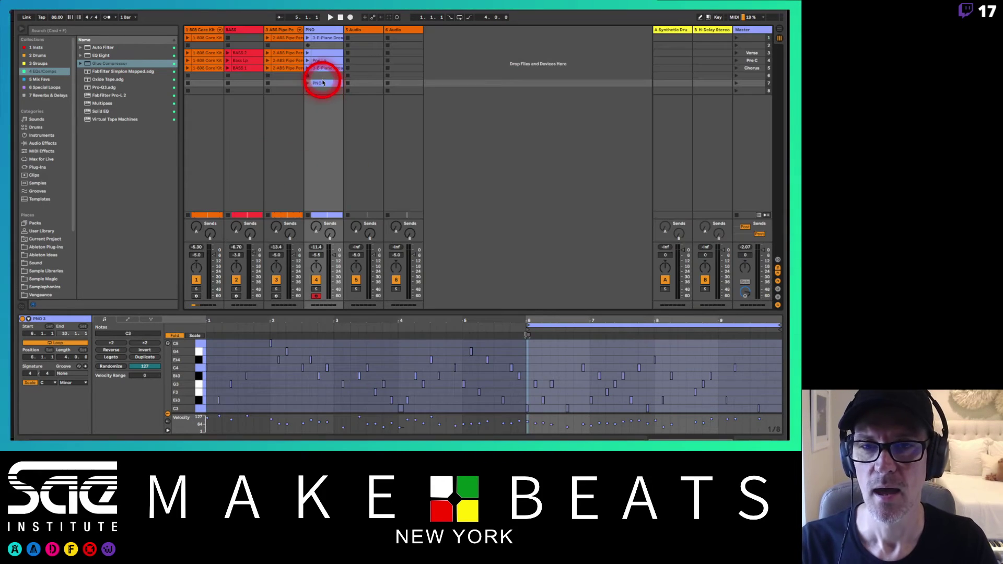
left_click(510, 385)
left_click(492, 352)
key("ctrl+a")
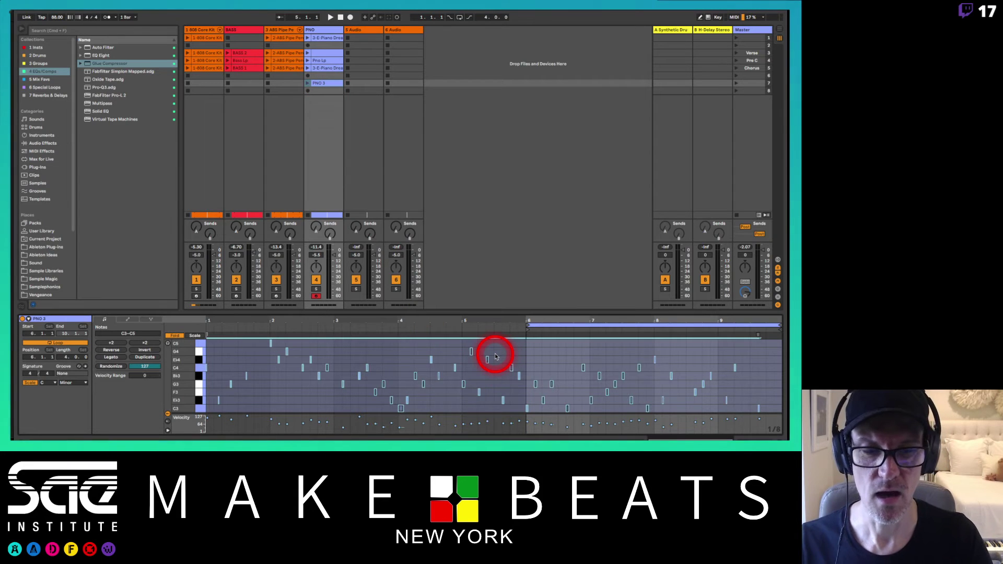
left_click(307, 83)
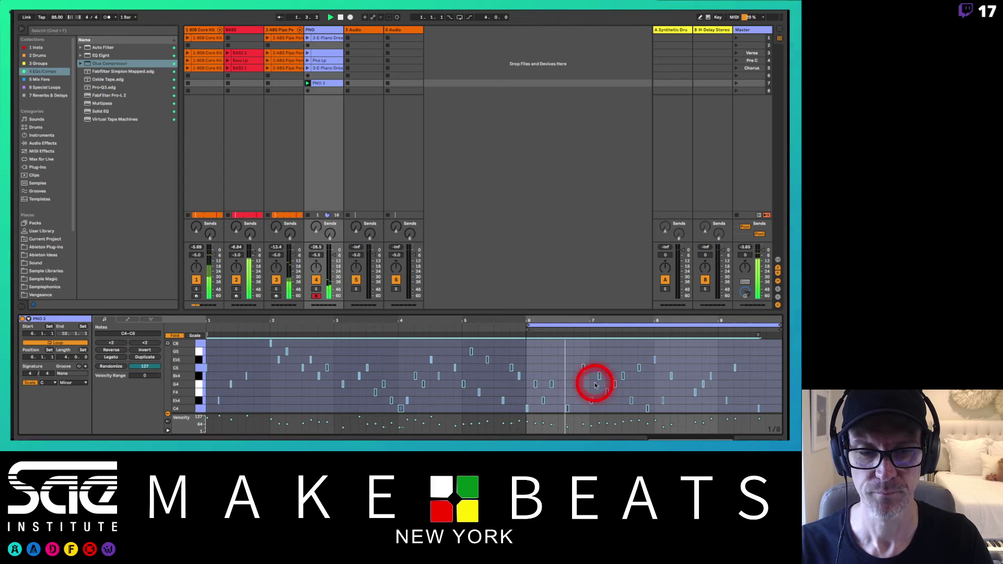
Raise the velocities of all selected notes in the PNO 3 session clip while it plays
left_click(551, 384)
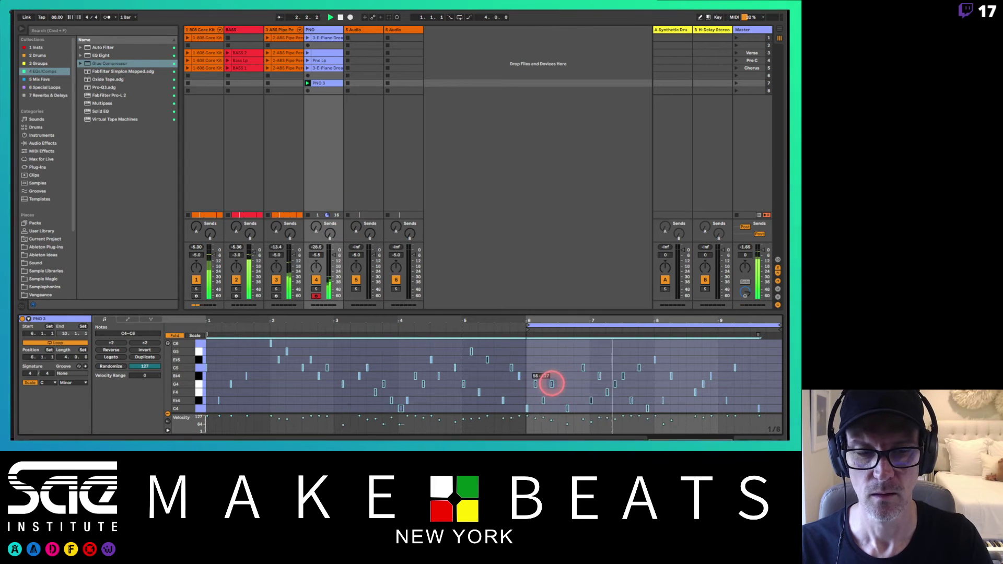
left_click(551, 384)
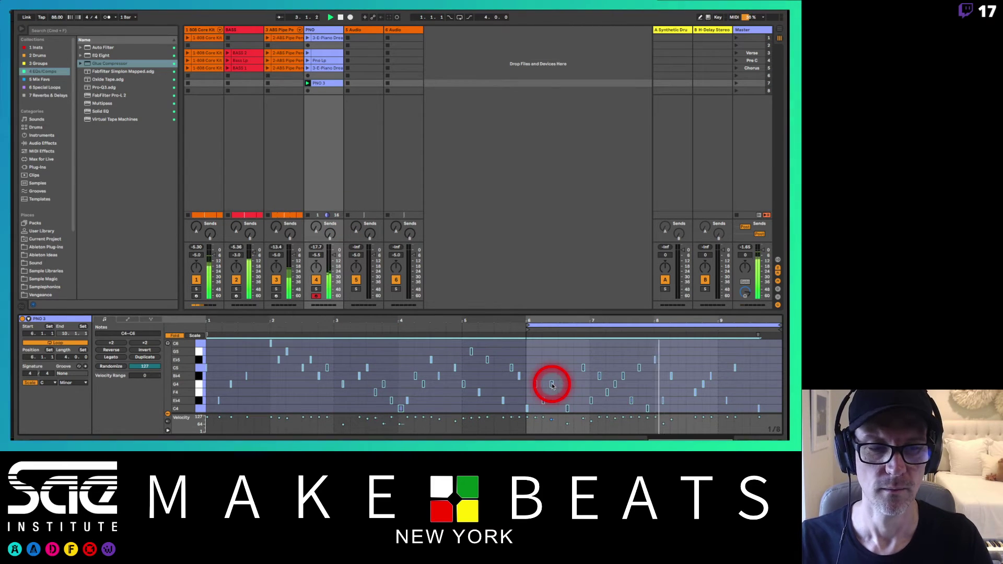
left_click(725, 386)
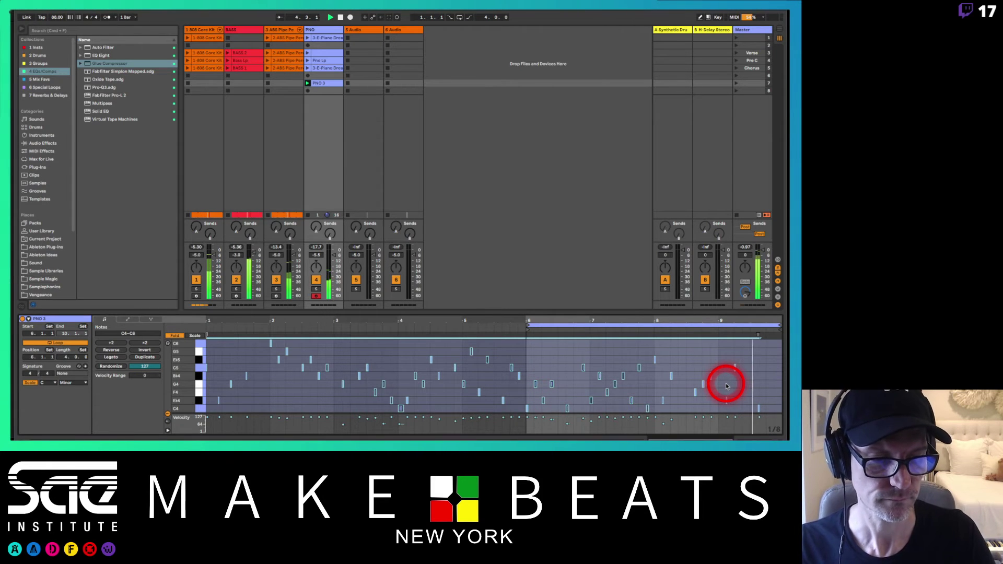
Resume arrangement playback on the PNO track and compare its PNO 3 clip with the session version
key("Tab")
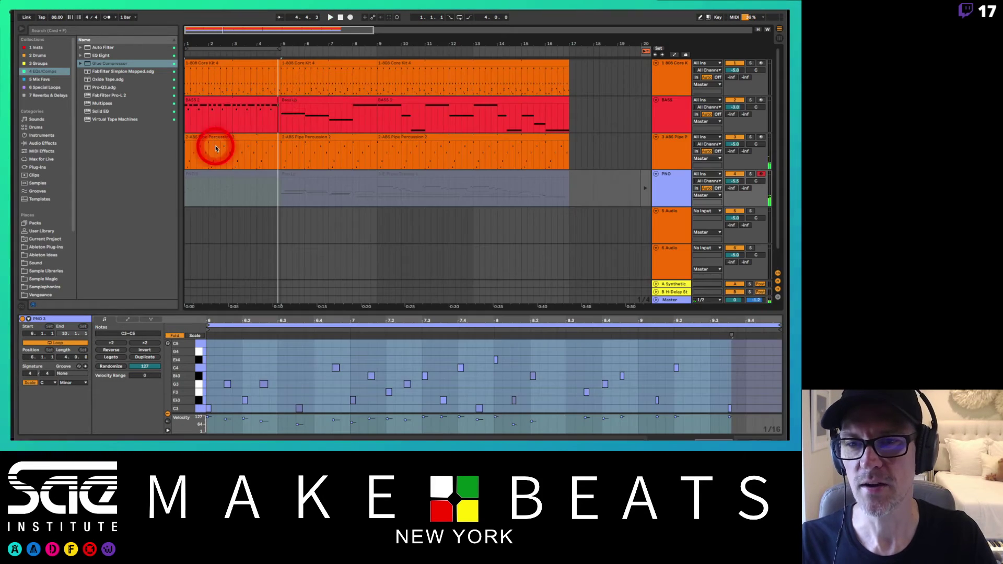
left_click(228, 172)
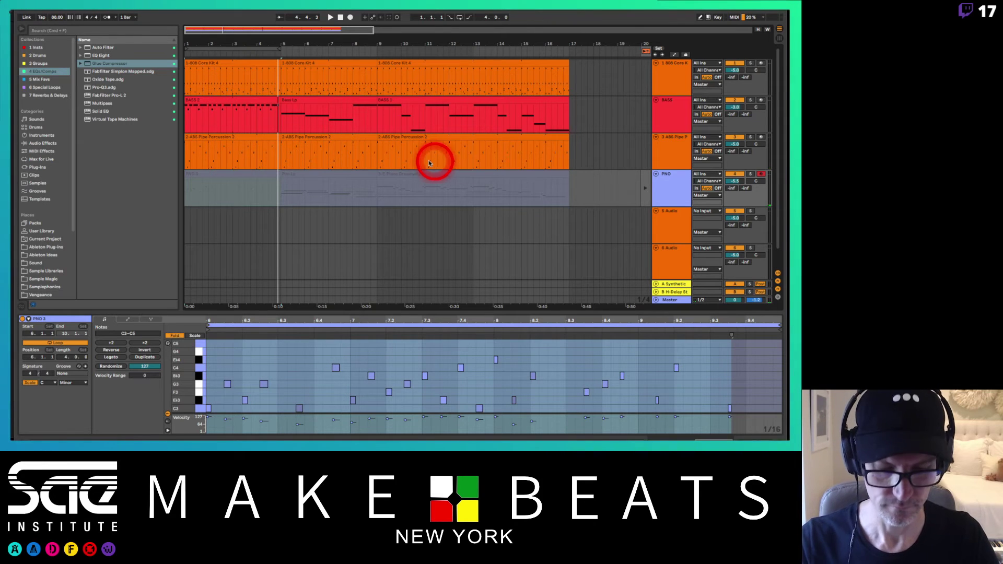
left_click(403, 170)
key("space")
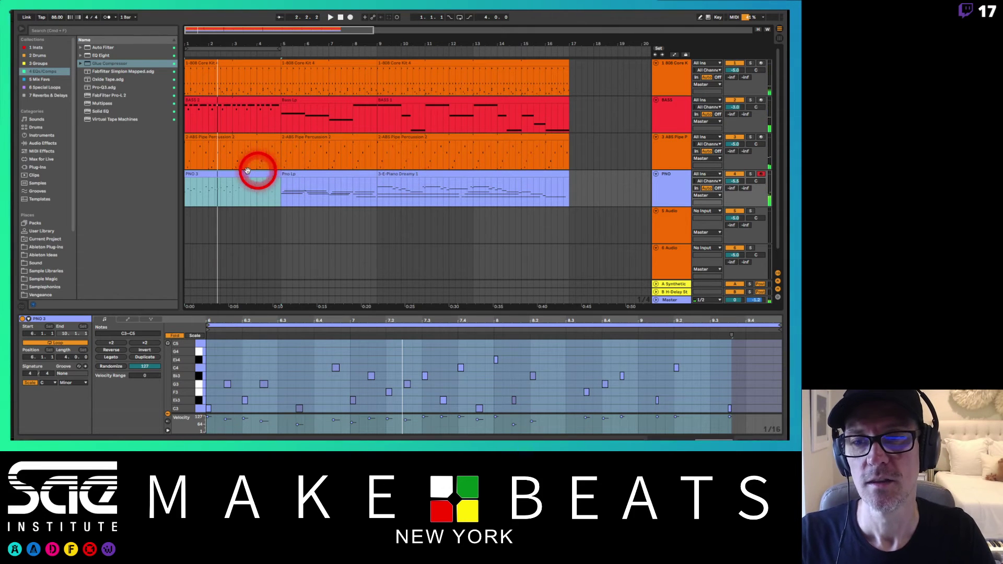
key("Tab")
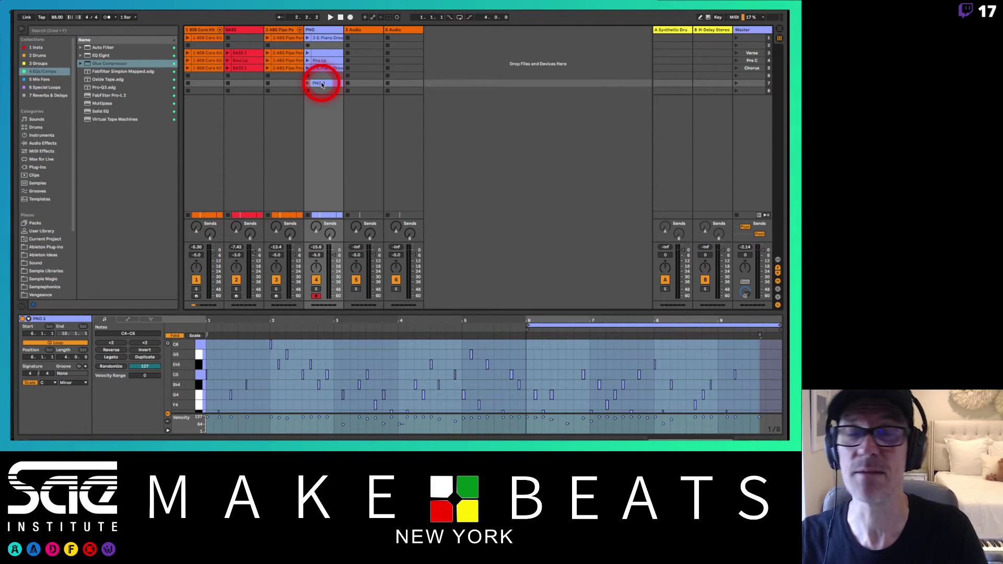
key("Tab")
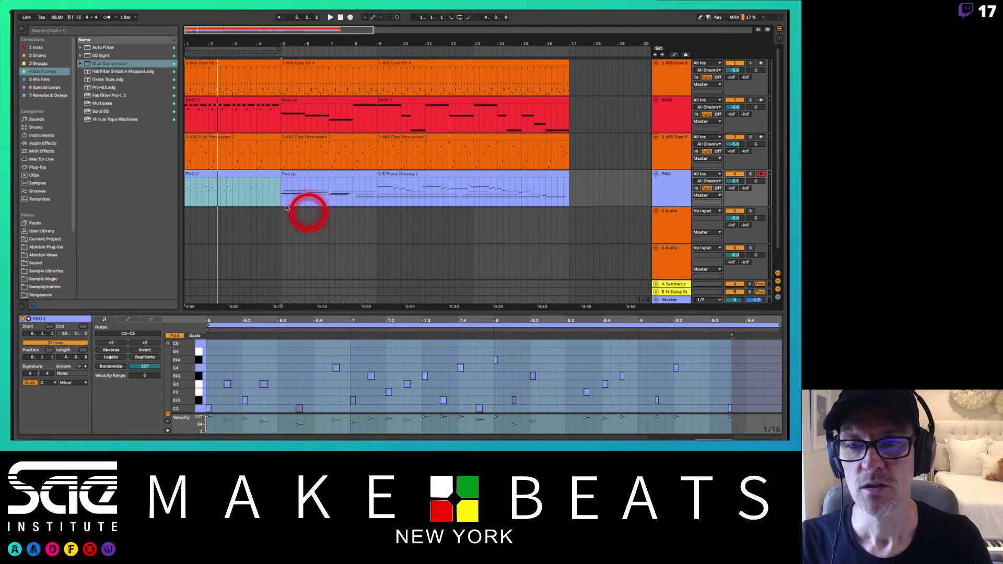
Show the notes of all three PNO arrangement clips together with Focus turned off, then view the Pno Lp clip alone
left_click(461, 175, "shift")
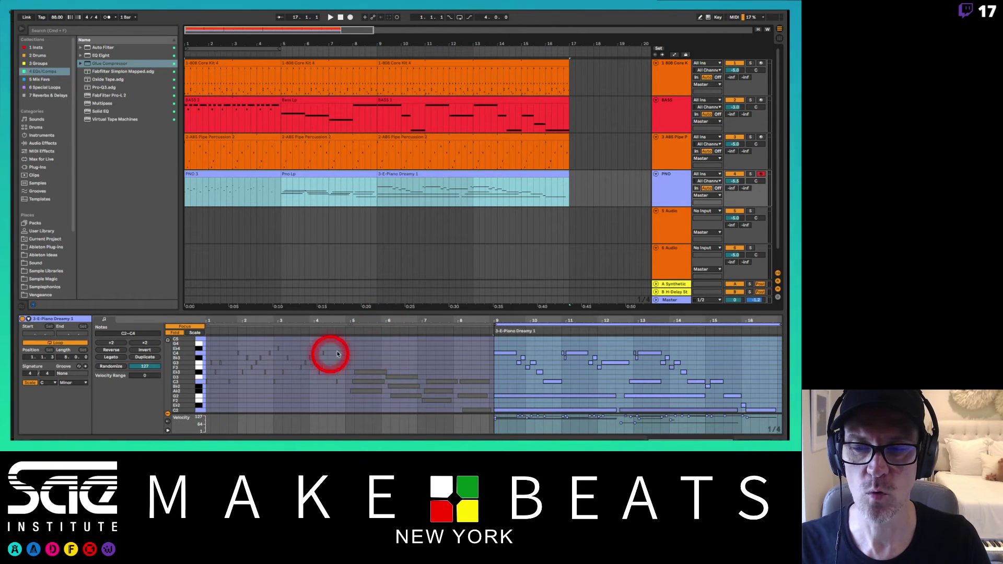
left_click(185, 327)
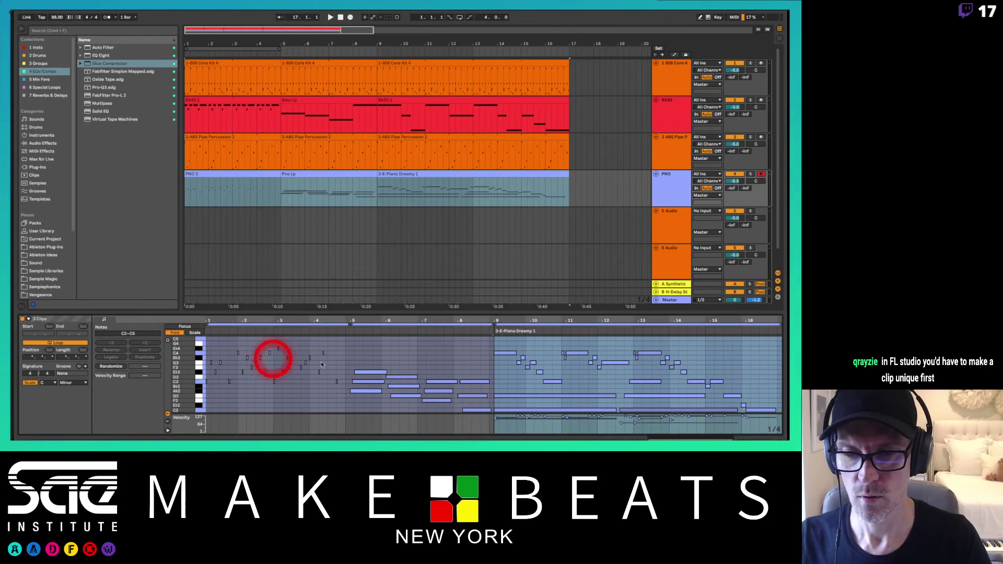
left_click(370, 362)
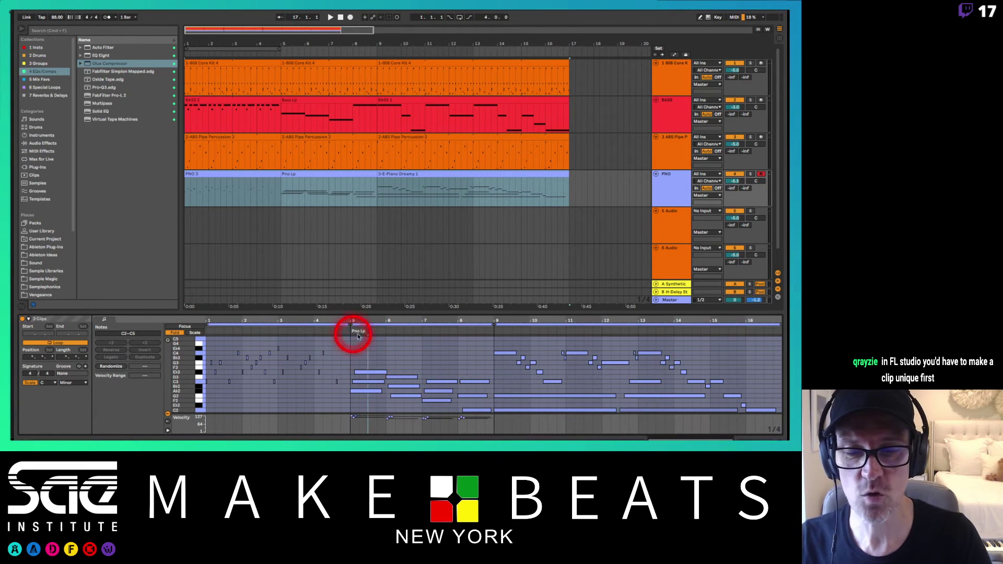
left_click(366, 372)
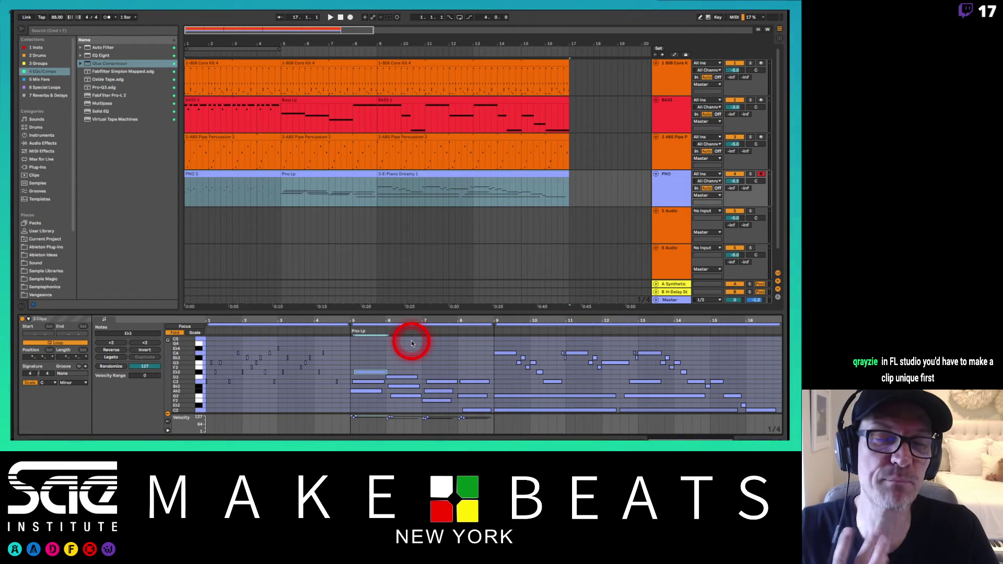
left_click(363, 175)
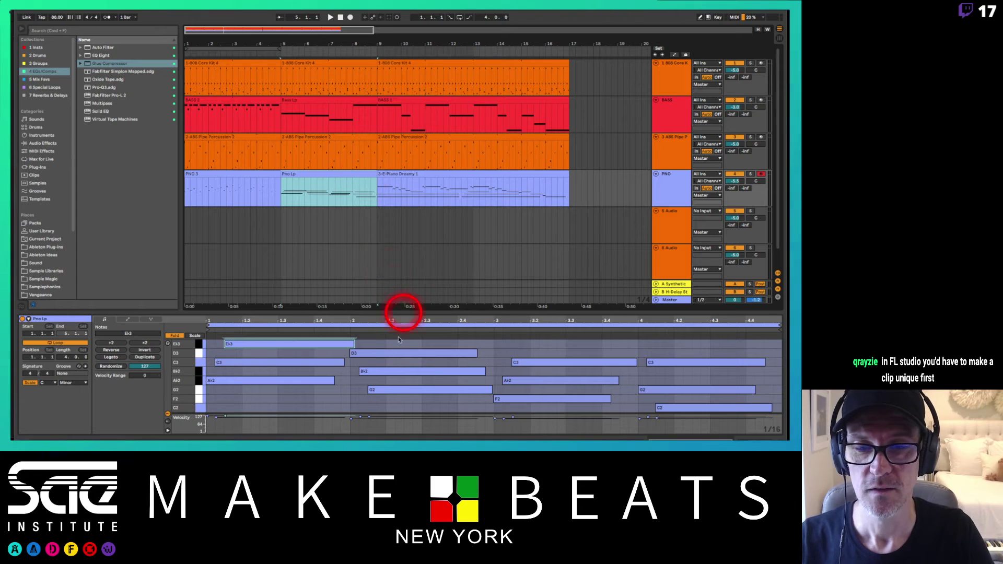
Consolidate the three PNO arrangement clips into a single clip and undo the consolidation
left_click(247, 169)
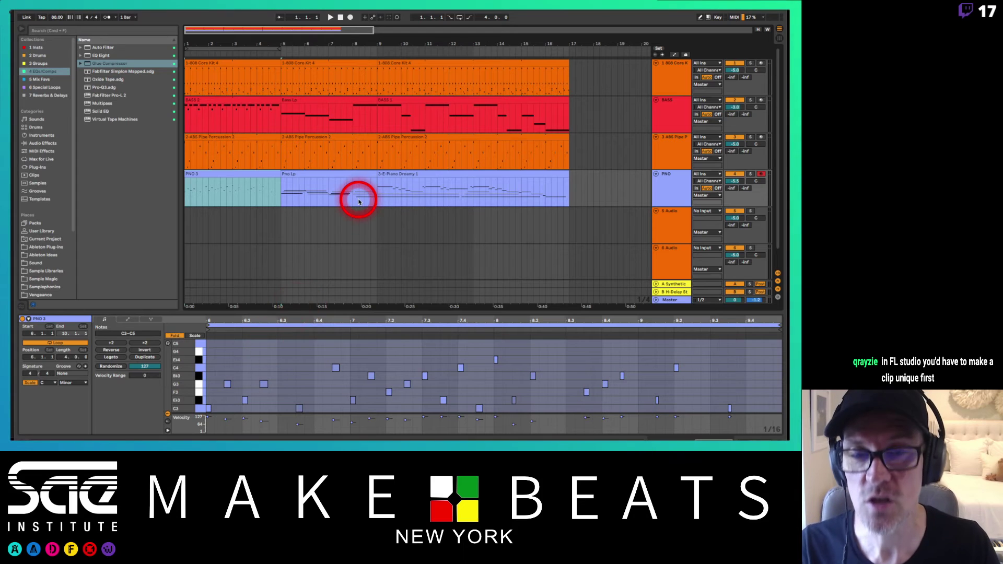
left_click(415, 174, "shift")
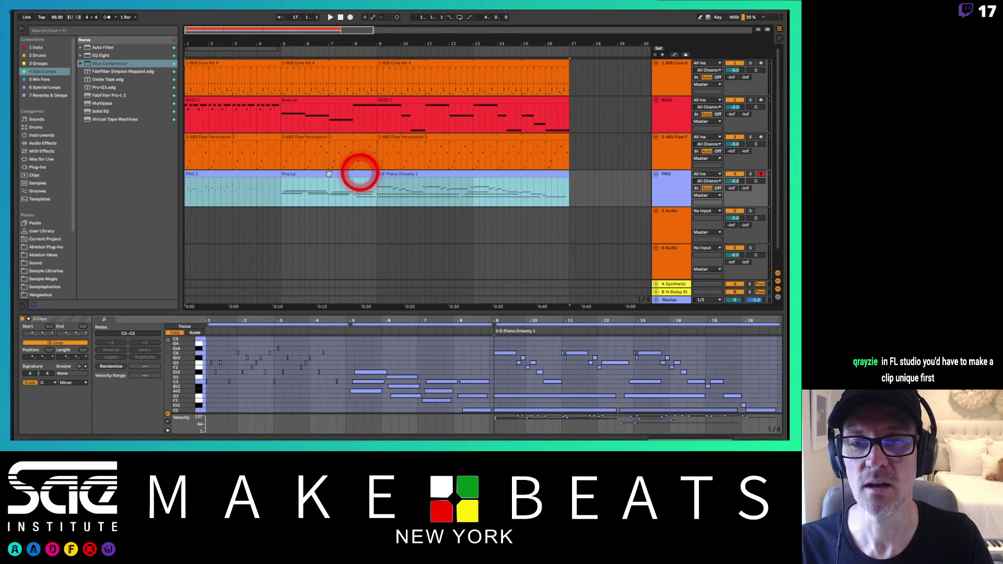
key("super+j")
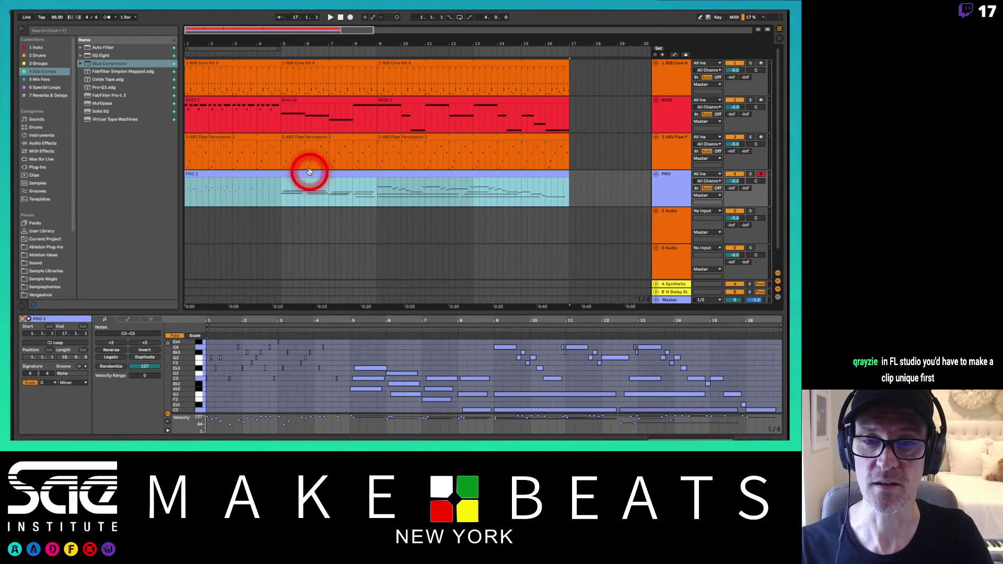
key("super+z")
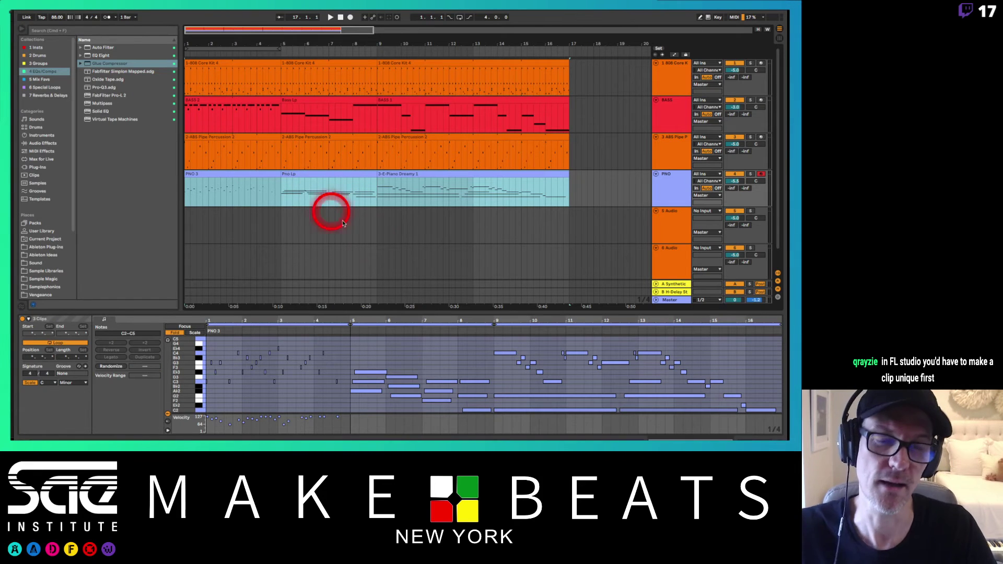
Inspect the Pno Lp clip and the verse, pre-chorus and chorus 808 Core Kit clips in the arrangement
left_click(322, 365)
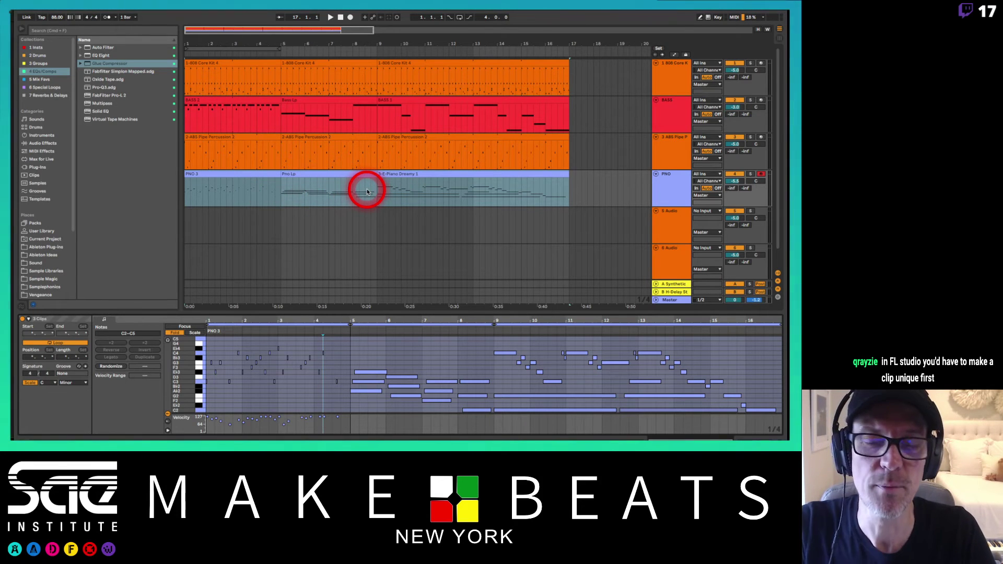
left_click(330, 176)
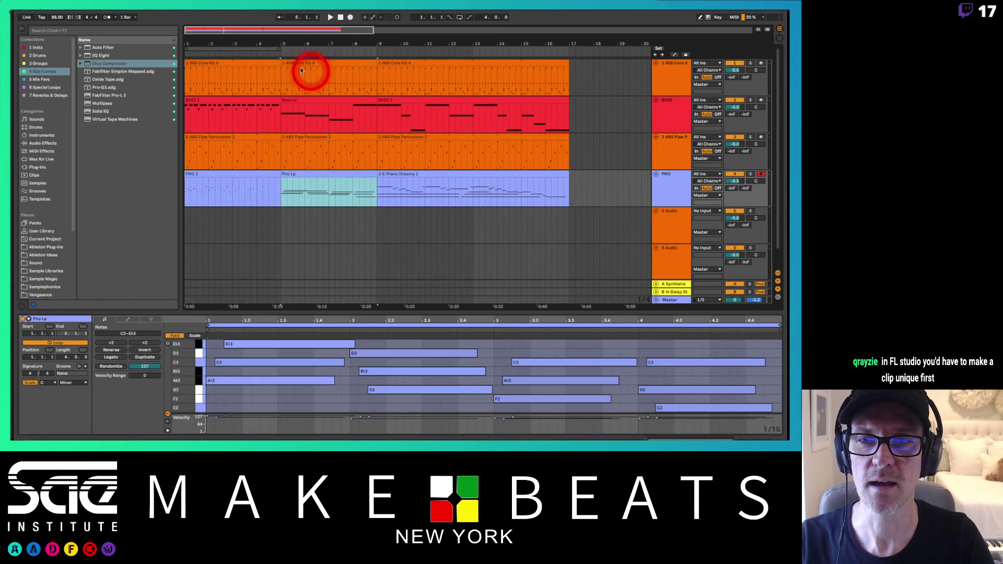
left_click(248, 63)
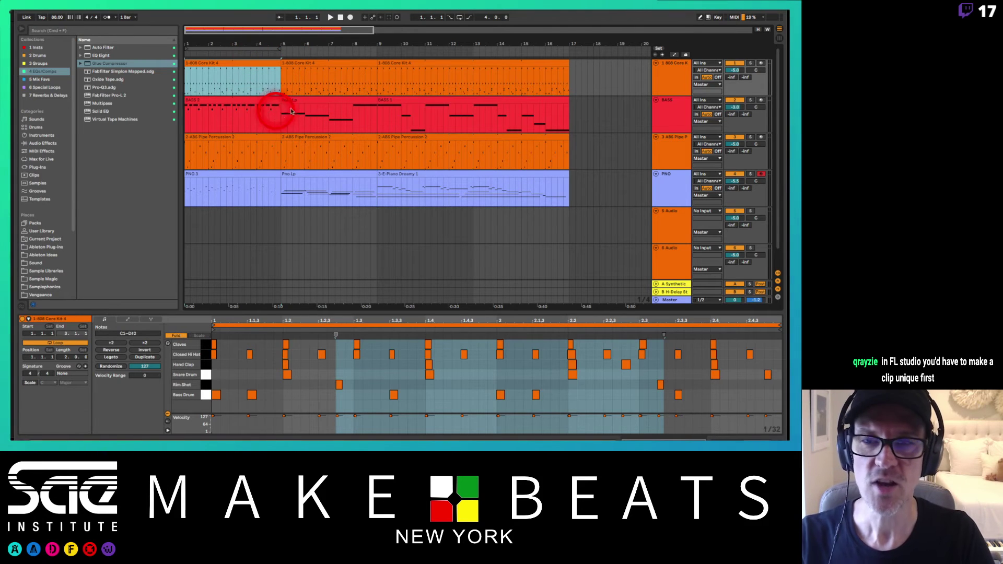
left_click(371, 64)
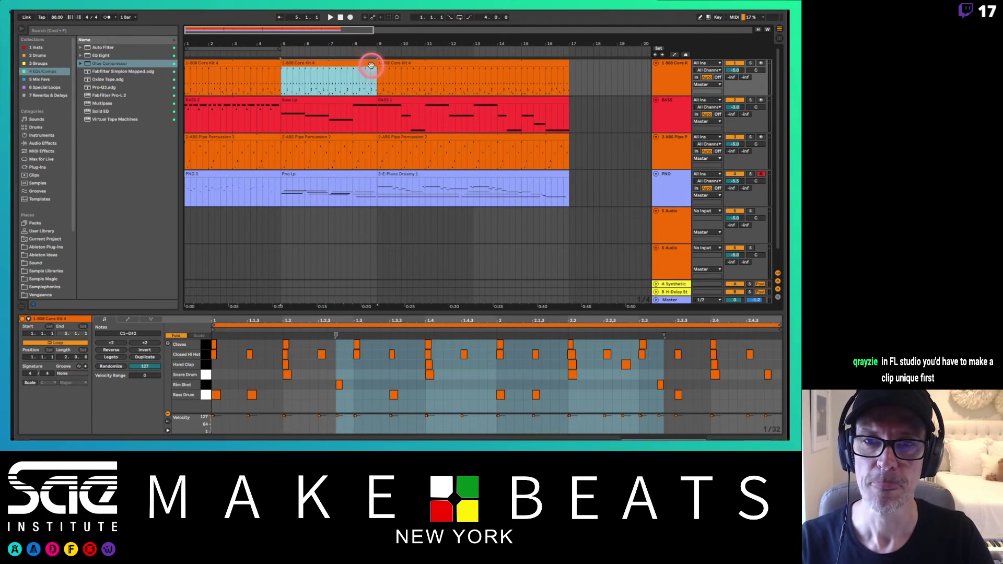
left_click(254, 62)
left_click(333, 65)
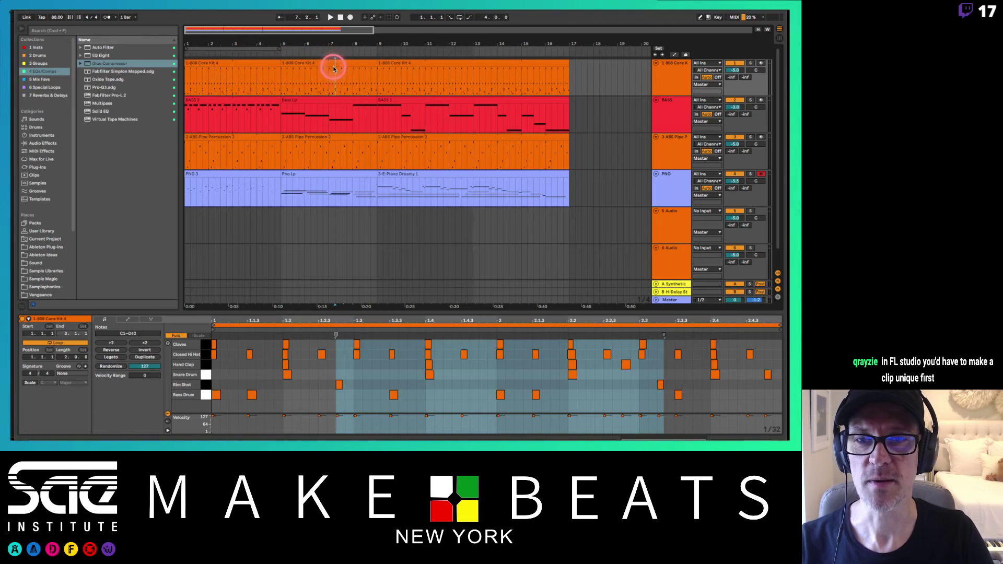
left_click(398, 65)
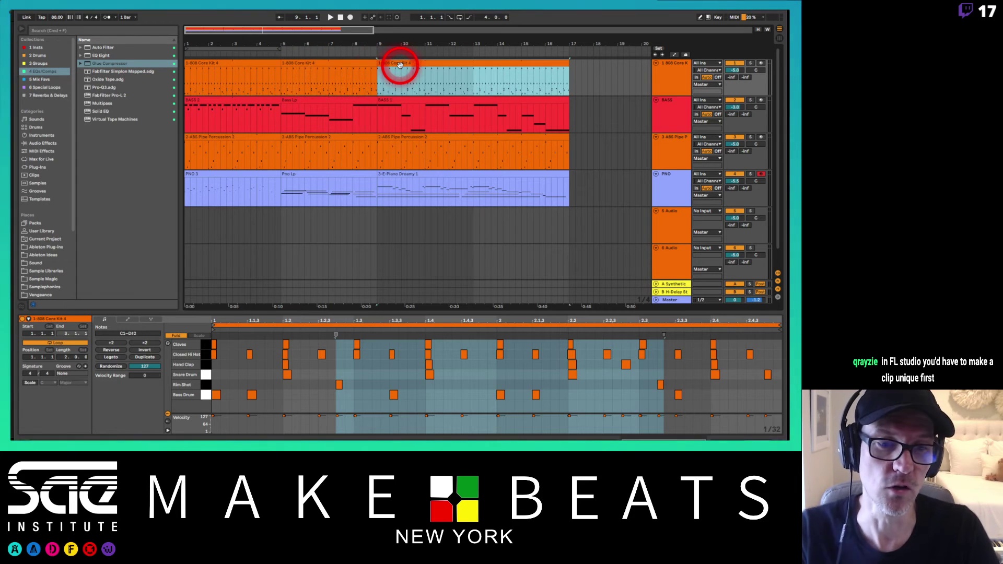
Play the arrangement from bar 1 with the first drum clip selected, stop, and place the insert marker at bar 4
left_click(246, 65)
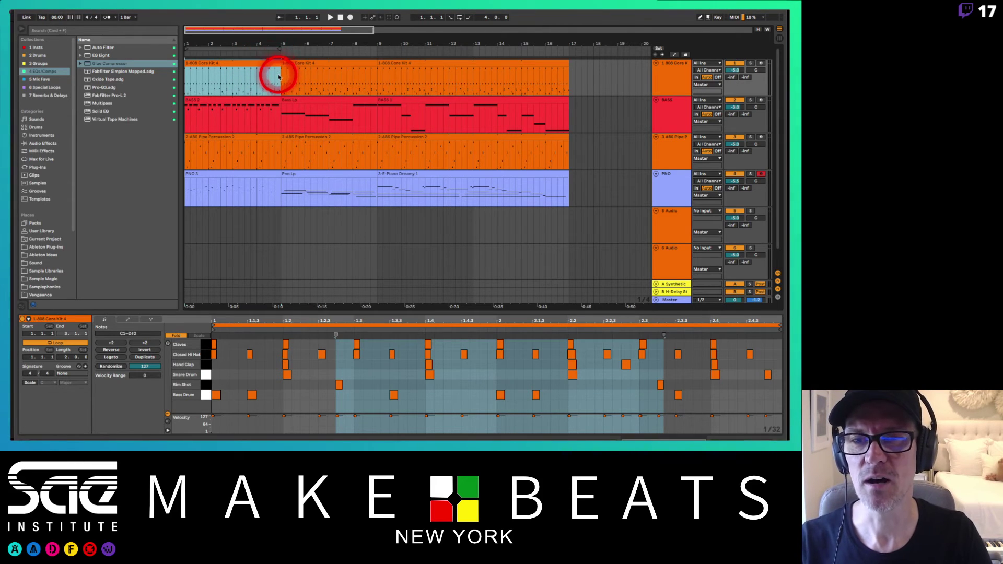
key("space")
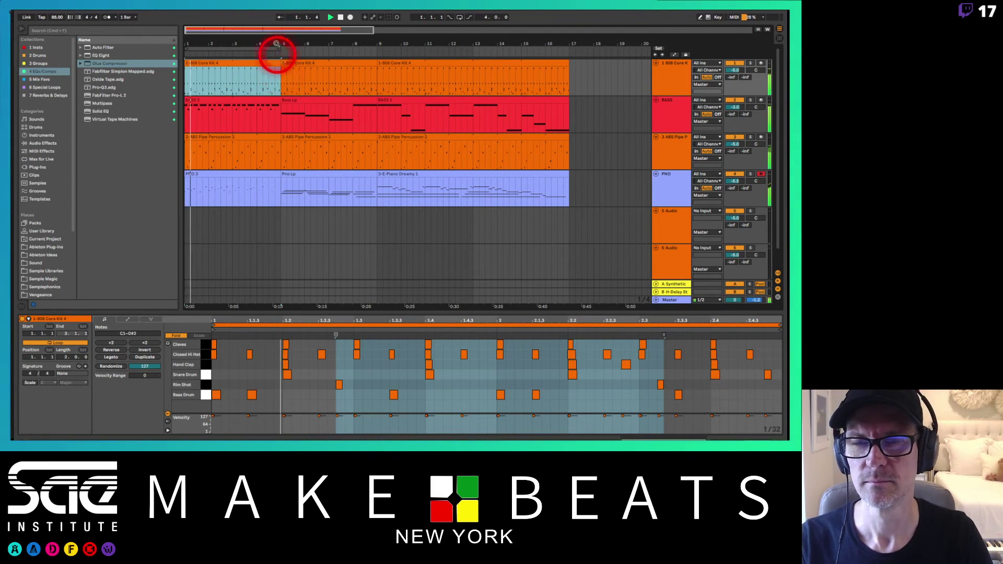
left_click_drag(276, 33, 276, 38)
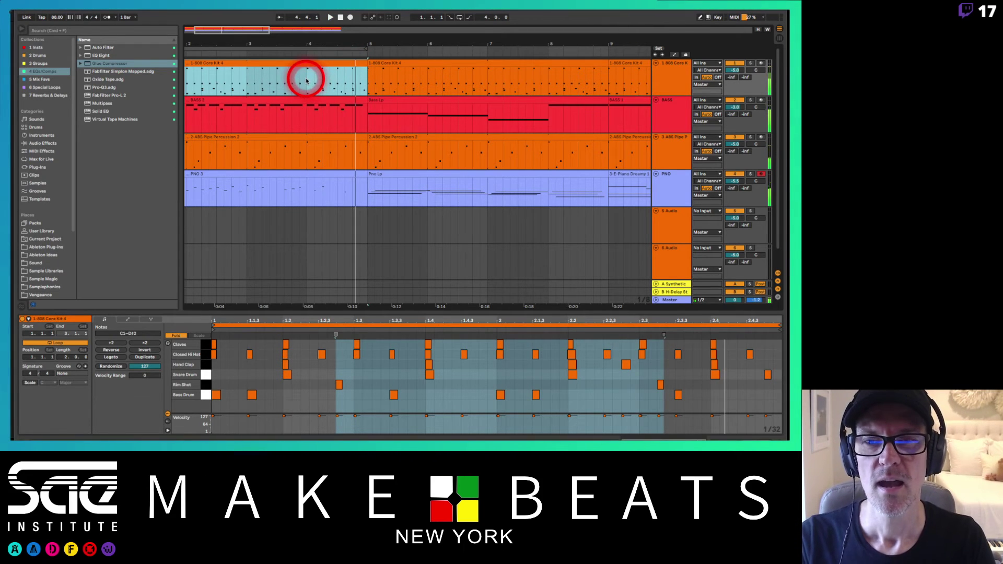
key("space")
left_click(307, 73)
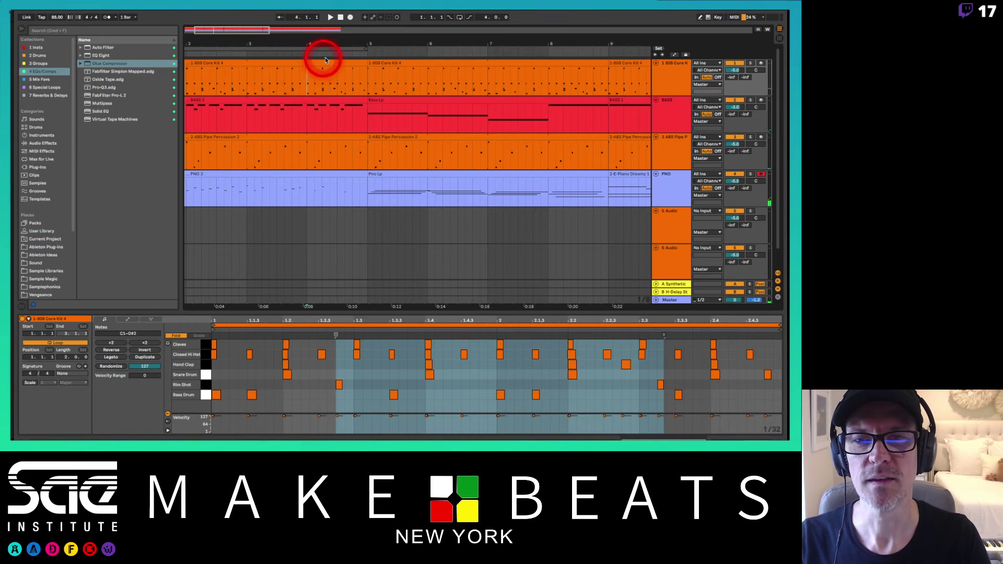
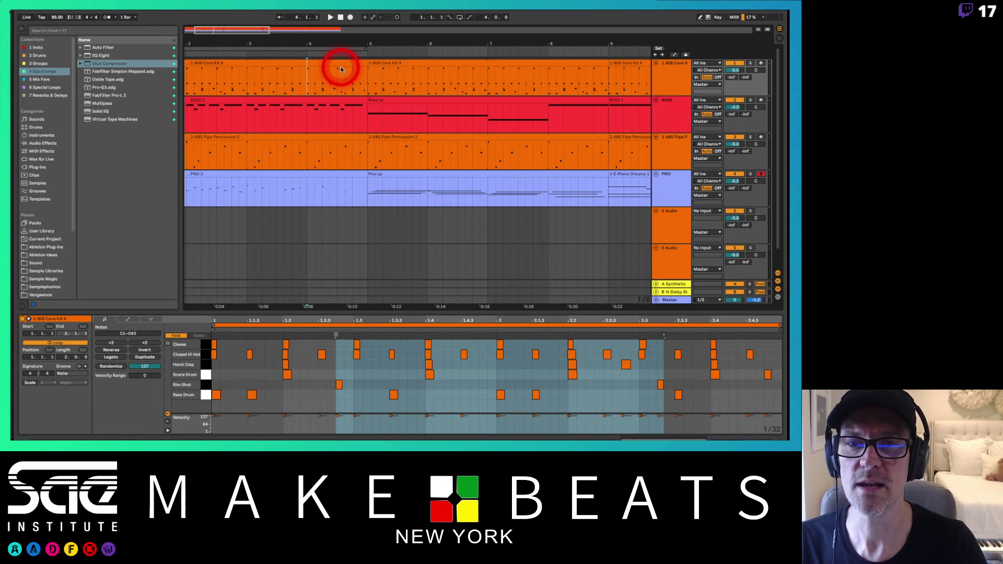
Fill the Closed Hi Hat row of the first 808 Core Kit clip with continuous 1/16 notes in draw mode
left_click(329, 61)
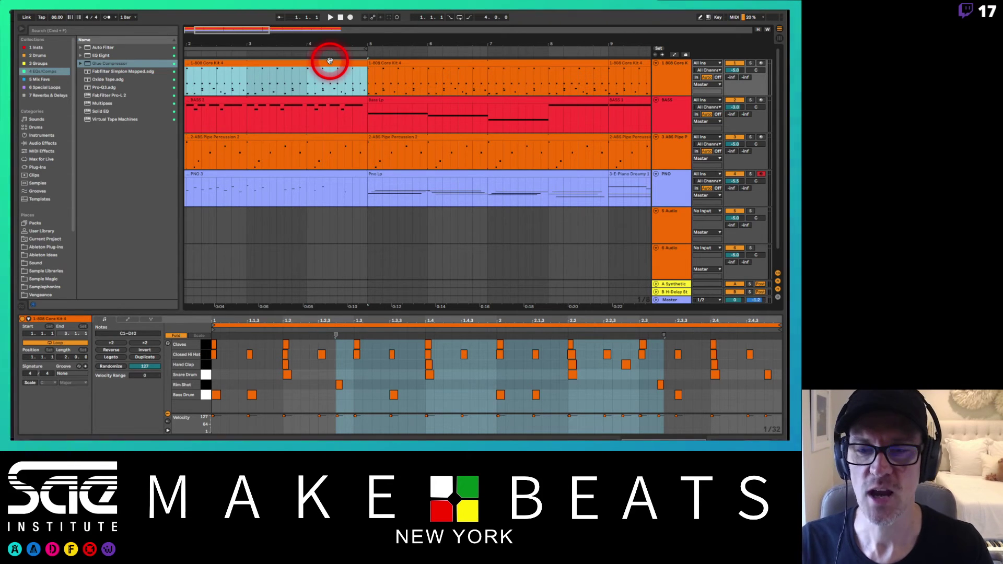
left_click(273, 337)
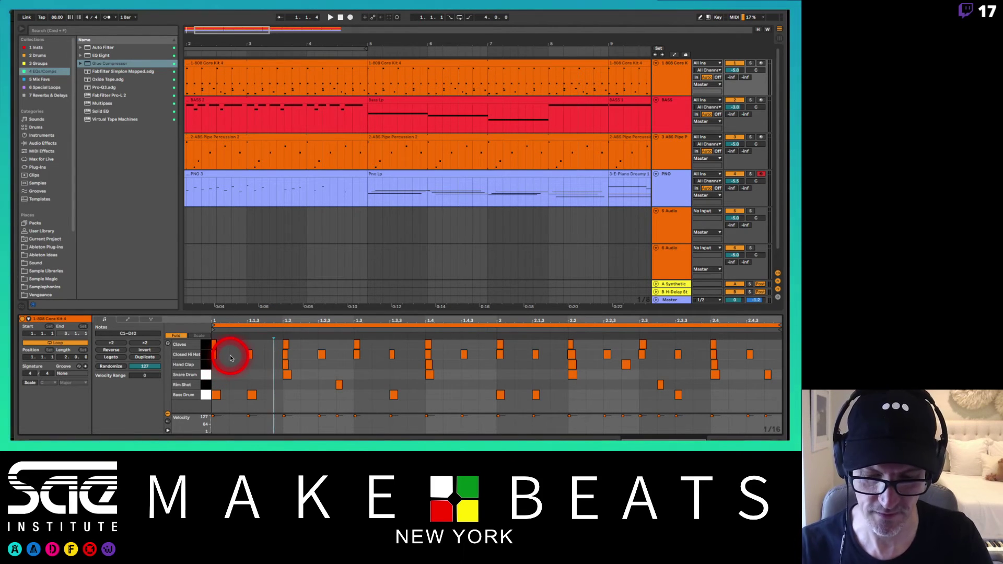
mouse_move(232, 353)
left_mouse_down()
mouse_move(219, 351)
mouse_move(517, 349)
left_mouse_up()
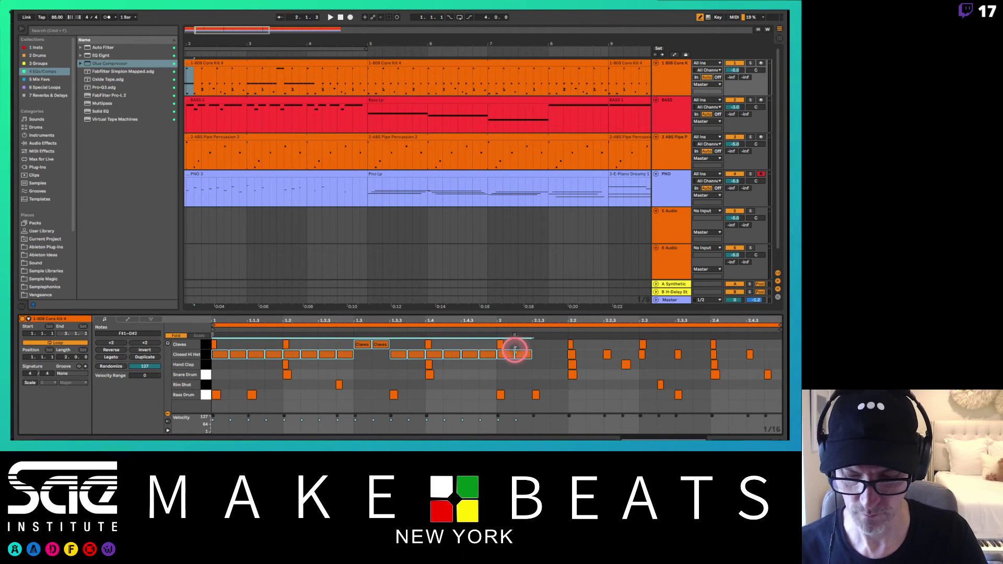
key("super+z")
left_click(178, 357)
left_click_drag(224, 351, 779, 343)
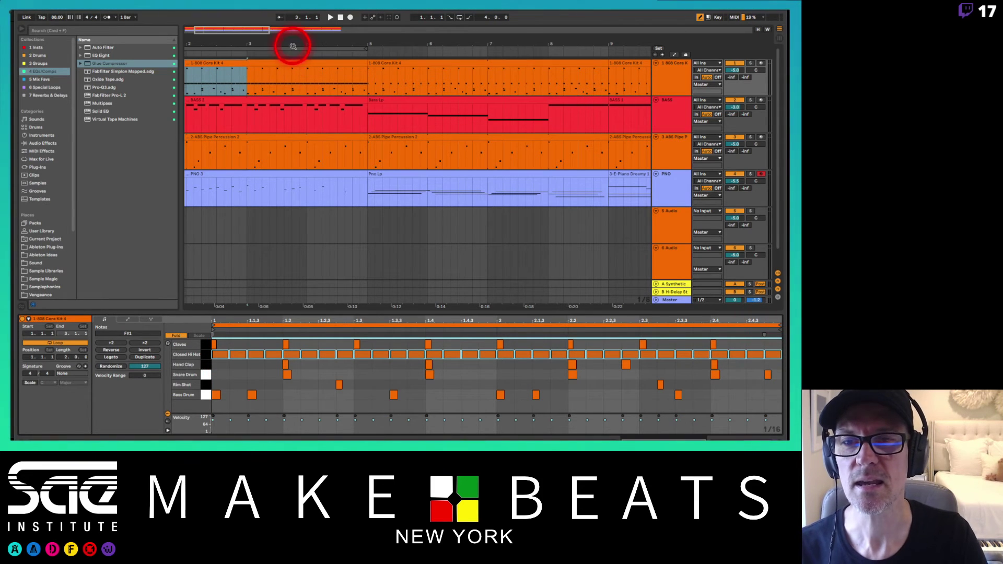
Play the verse from bar 1 to hear the new sixteenth-note hi-hat pattern
left_click_drag(291, 40, 289, 42)
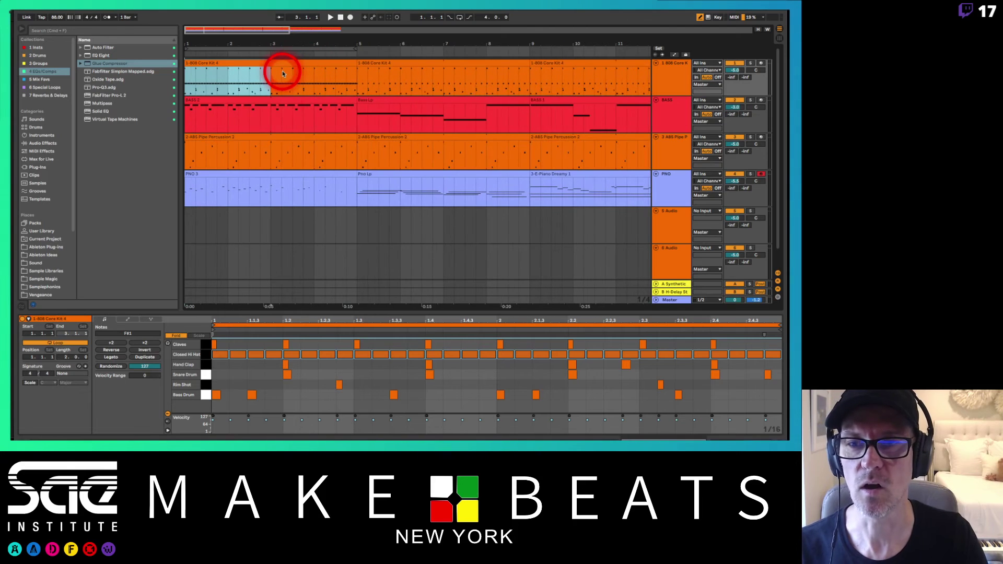
key("space")
left_click_drag(261, 85, 285, 89)
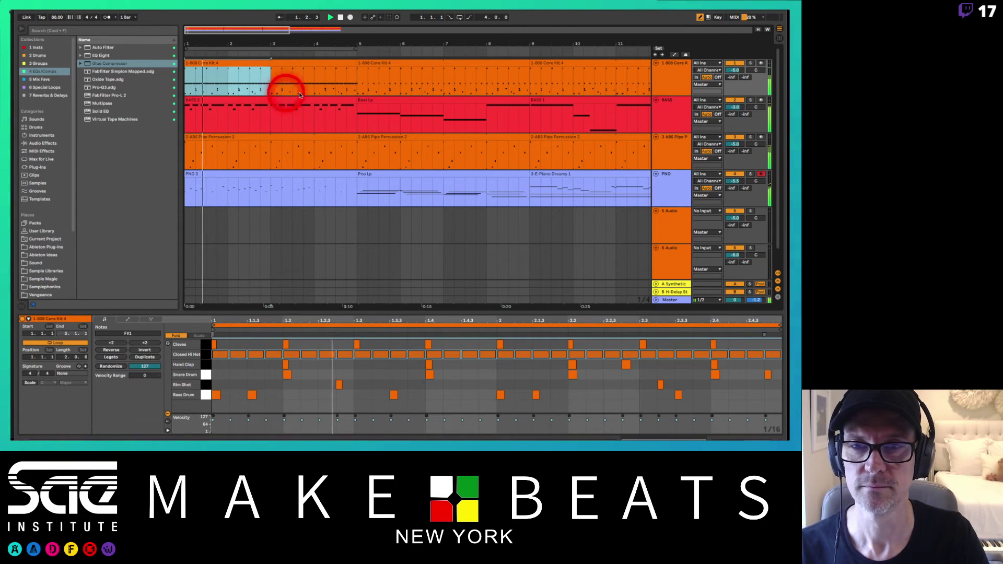
Extend the first 808 Core Kit clip to bar 17 over the other drum clips and play the arrangement
left_click_drag(333, 34, 331, 35)
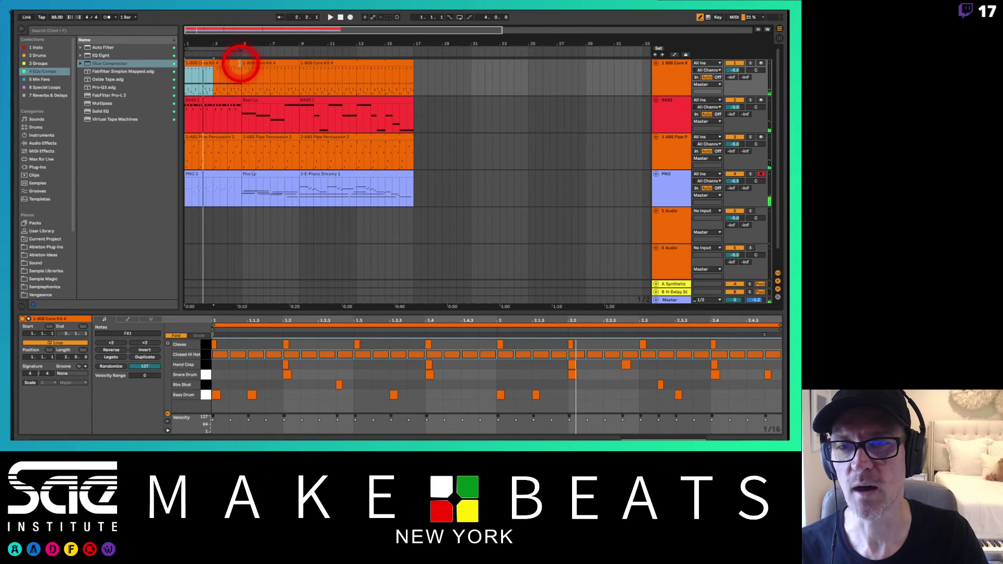
left_click_drag(239, 63, 414, 63)
key("space")
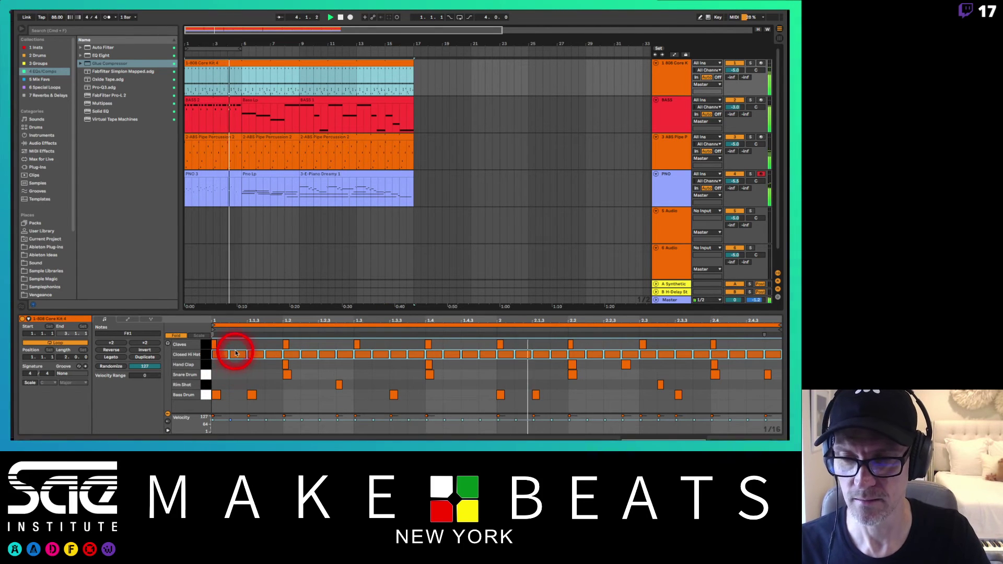
Lower the velocity of the first three off-beat closed hi-hats in the 808 Core Kit clip one by one
left_click(236, 354)
left_click(277, 354)
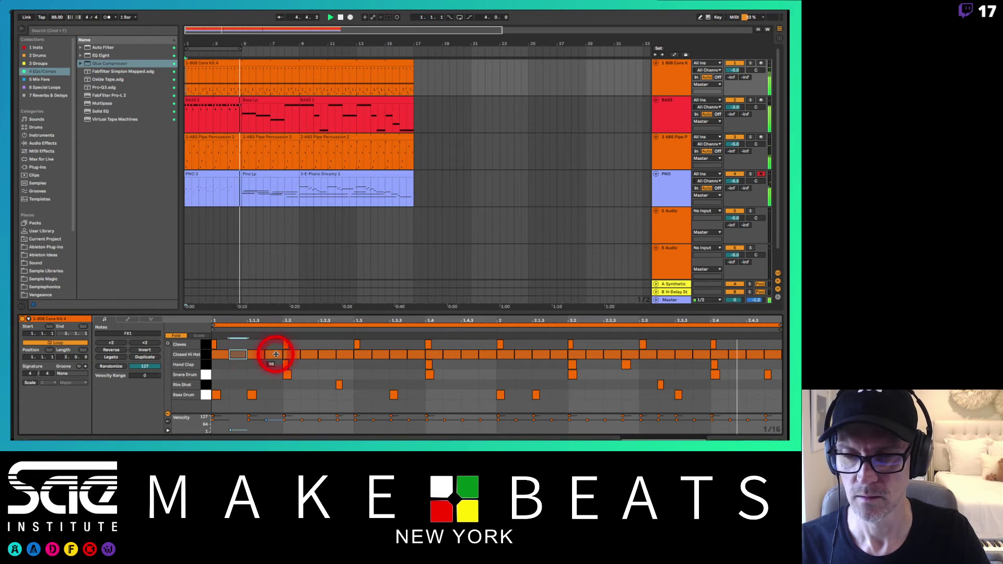
left_click(309, 354)
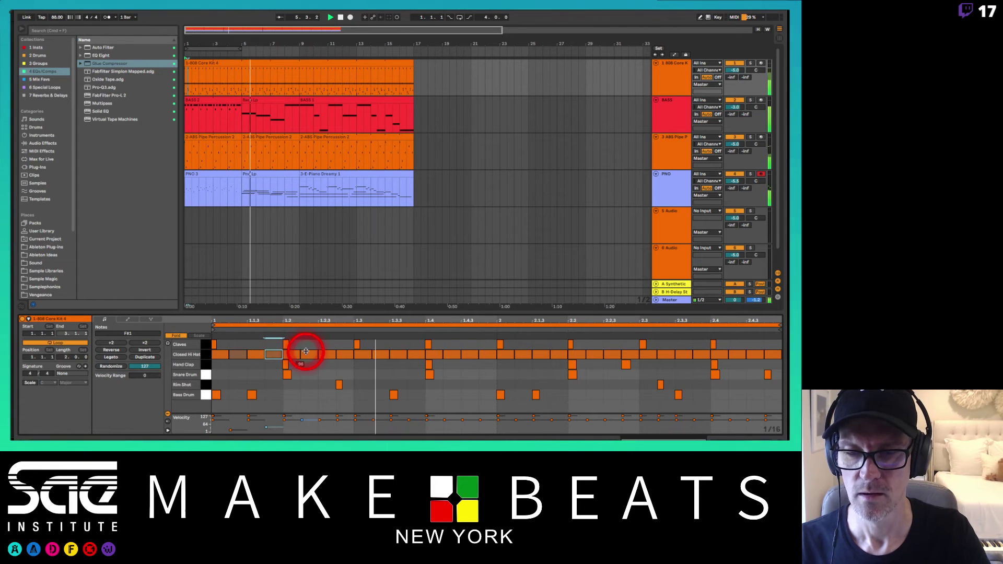
left_click(352, 356)
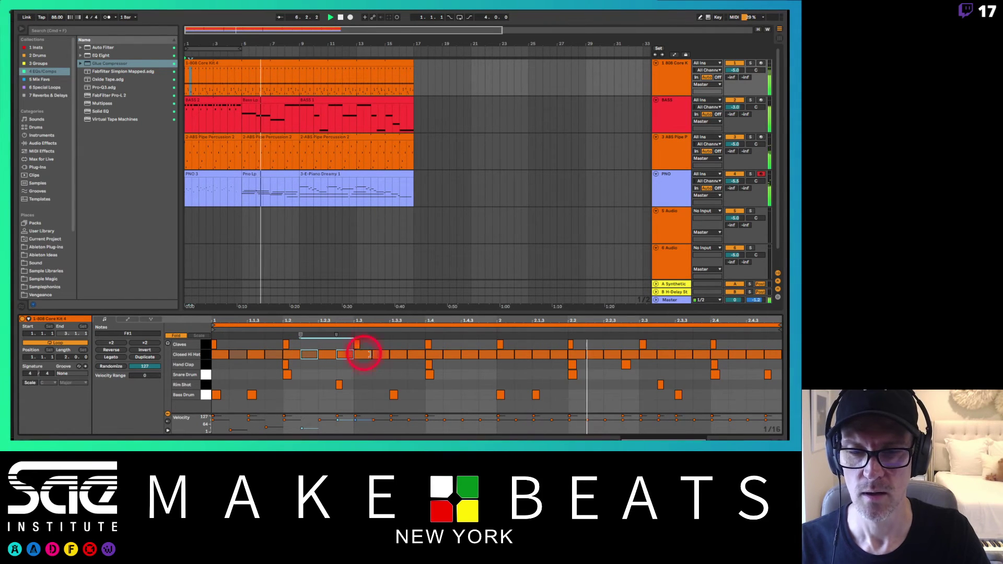
Select every second closed hi-hat from the fourth off-beat note to the clip's end and lower their velocity together
left_click(345, 355)
left_click(382, 355, "shift")
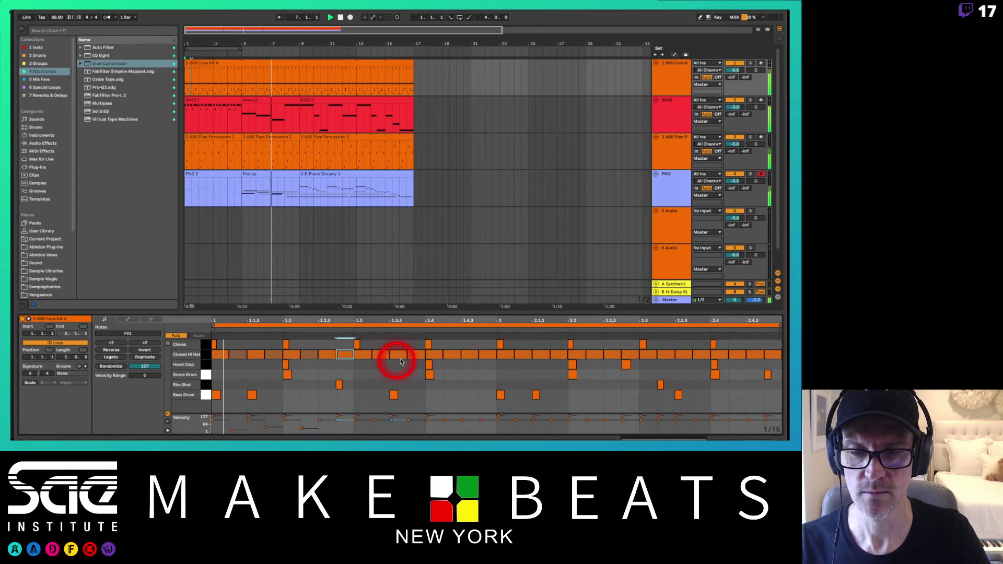
left_click(417, 355, "shift")
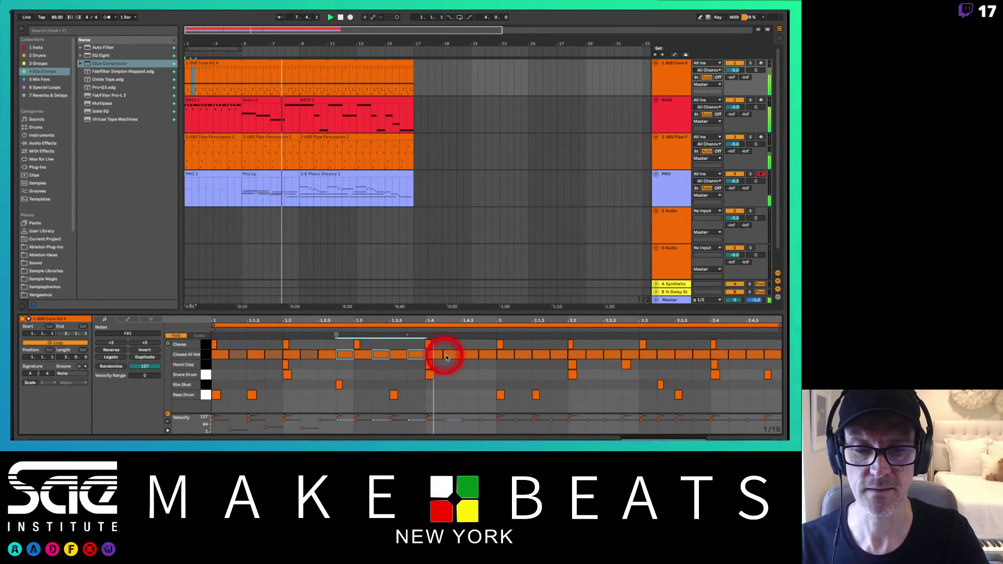
left_click(452, 355, "shift")
left_click(487, 355, "shift")
left_click(517, 355, "shift")
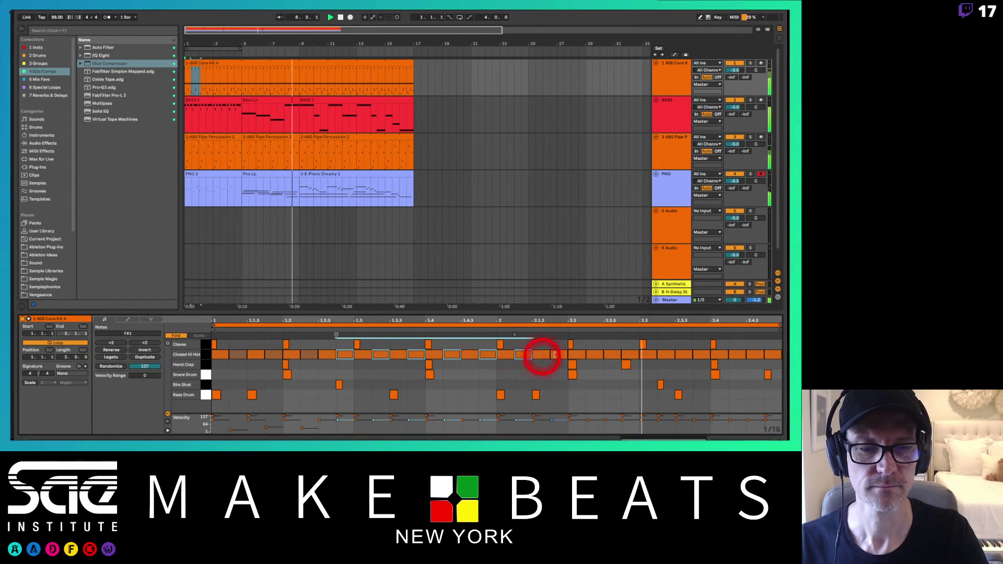
left_click(555, 356, "shift")
left_click(591, 355, "shift")
left_click(631, 355, "shift")
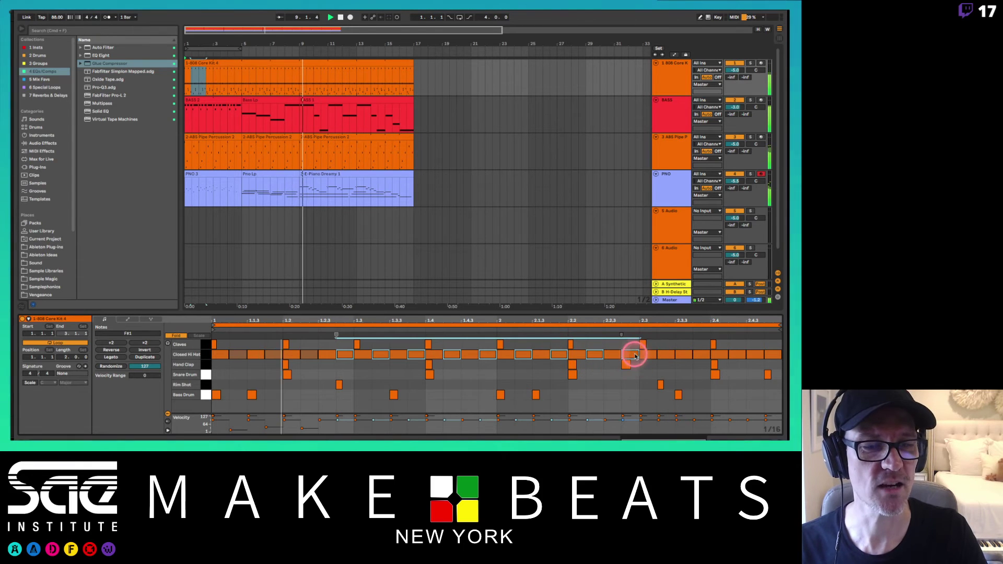
left_click(663, 355, "shift")
left_click(696, 355, "shift")
left_click(735, 356, "shift")
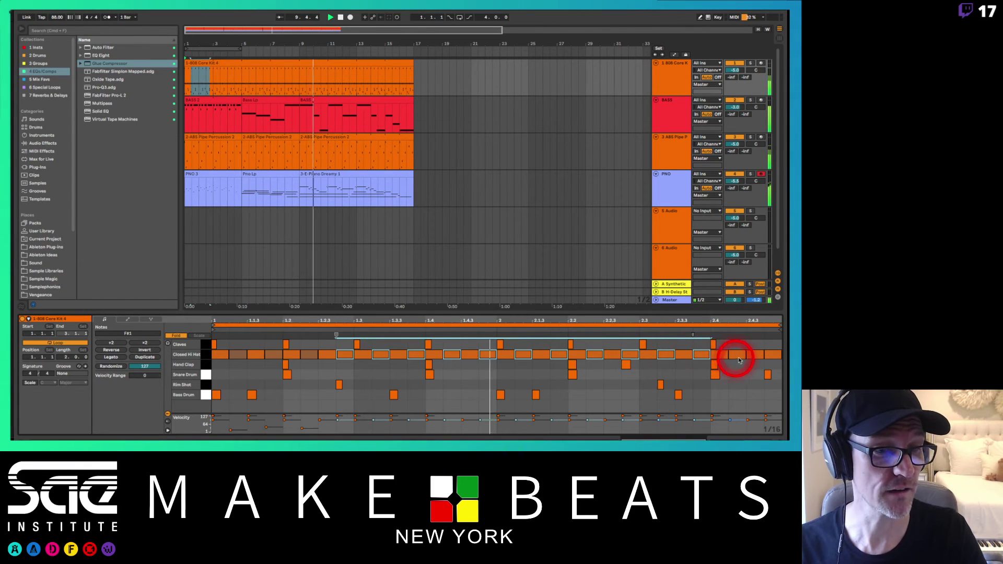
left_click(772, 355, "shift")
left_click(735, 360, "shift")
left_click_drag(737, 360, 737, 369)
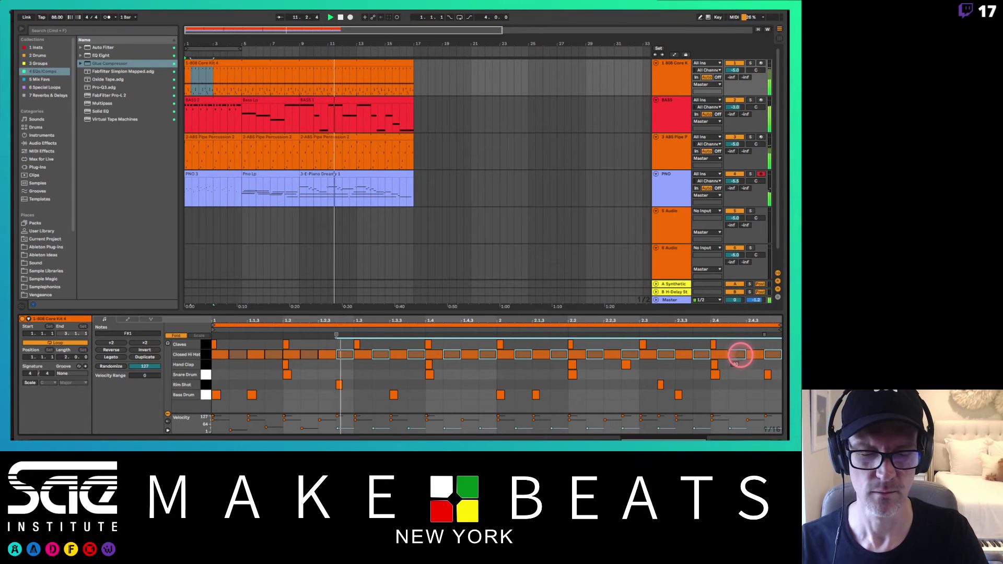
left_click(741, 356)
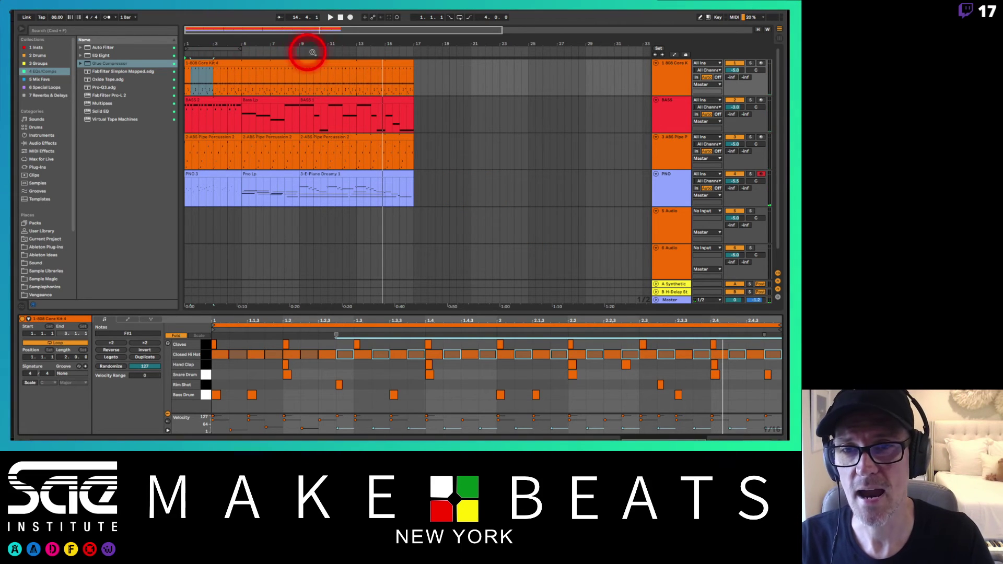
Split the long 808 Core Kit clip at bars 4 and 5 and open the first section's notes
mouse_move(412, 62)
left_mouse_down()
mouse_move(287, 69)
mouse_move(389, 56)
mouse_move(630, 61)
mouse_move(482, 71)
mouse_move(238, 60)
mouse_move(340, 64)
mouse_move(229, 71)
mouse_move(307, 63)
mouse_move(412, 79)
left_mouse_up()
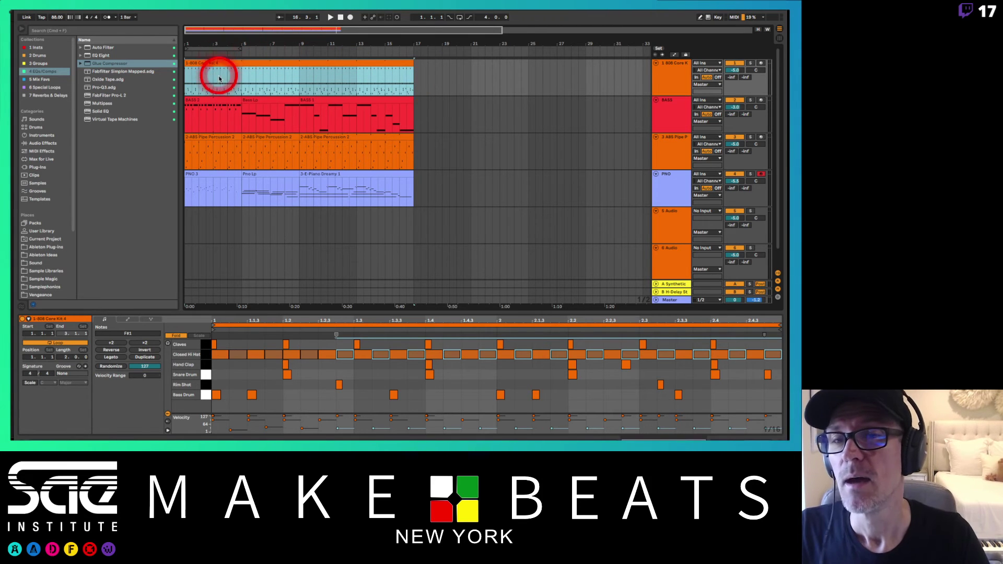
left_click(233, 90)
mouse_move(233, 45)
left_mouse_down()
mouse_move(362, 61)
mouse_move(337, 86)
mouse_move(380, 86)
left_mouse_up()
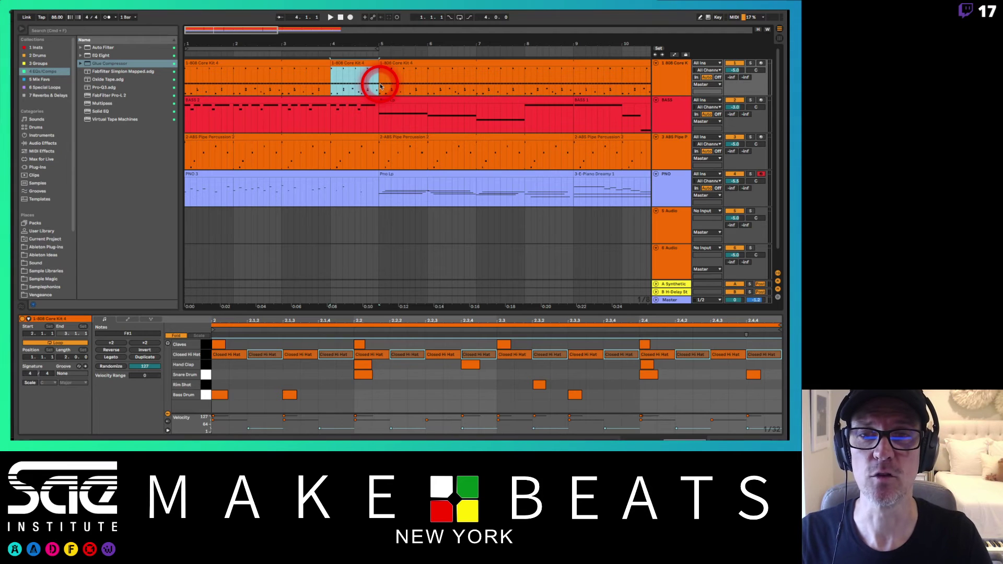
left_click(364, 46)
left_click_drag(364, 43, 362, 38)
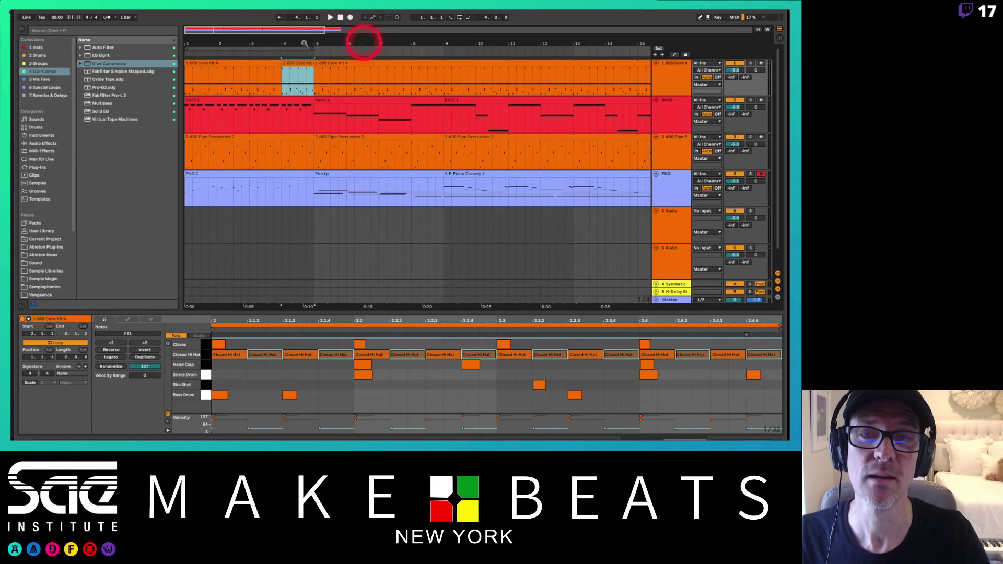
left_click(239, 61)
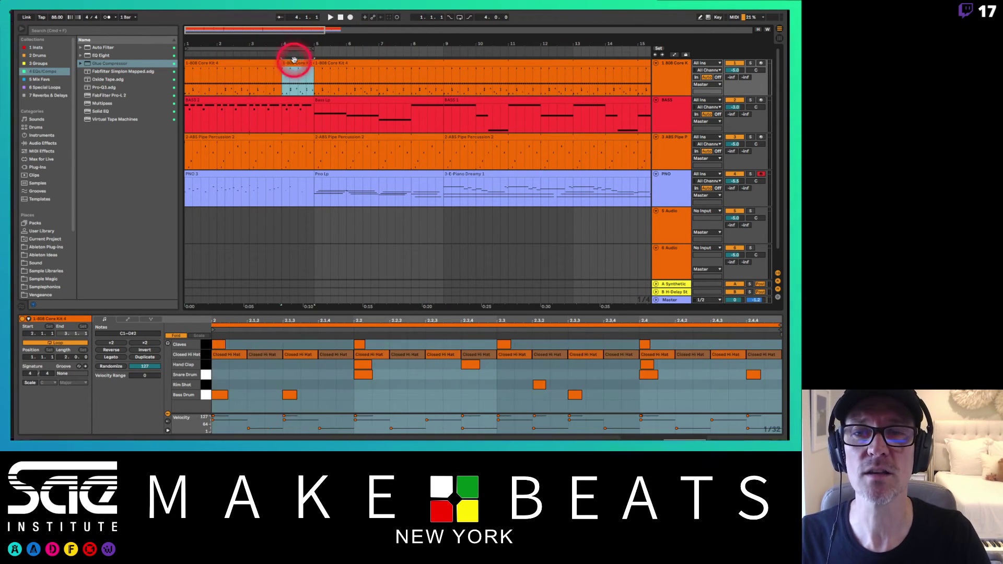
left_click(329, 63)
left_click(267, 69)
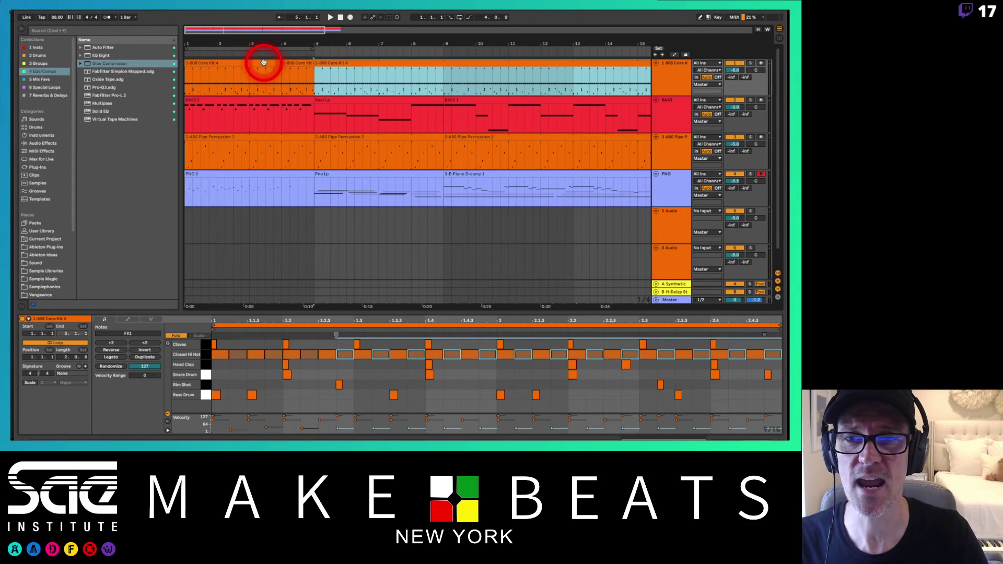
left_click(210, 351)
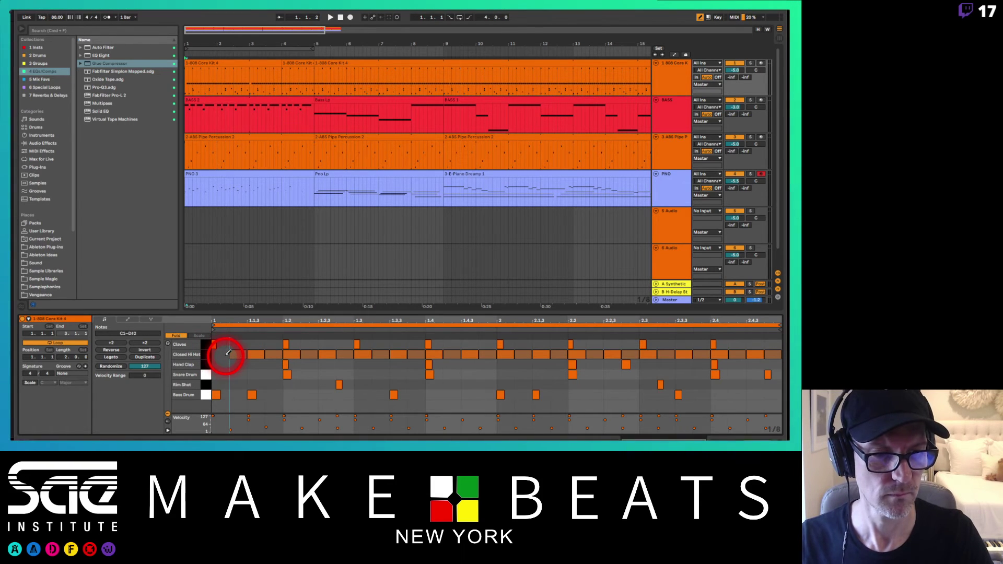
mouse_move(227, 353)
left_mouse_down()
mouse_move(459, 353)
mouse_move(403, 354)
left_mouse_up()
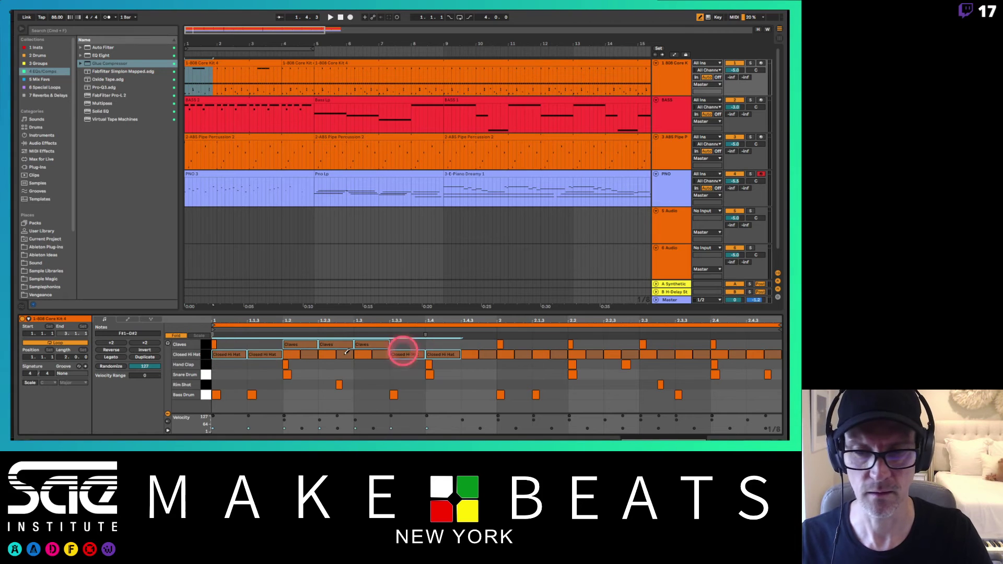
left_click(297, 359)
Fill the first drum clip's Closed Hi Hat row with continuous 1/8 notes in draw mode
left_click(215, 350)
left_click_drag(218, 355, 726, 354)
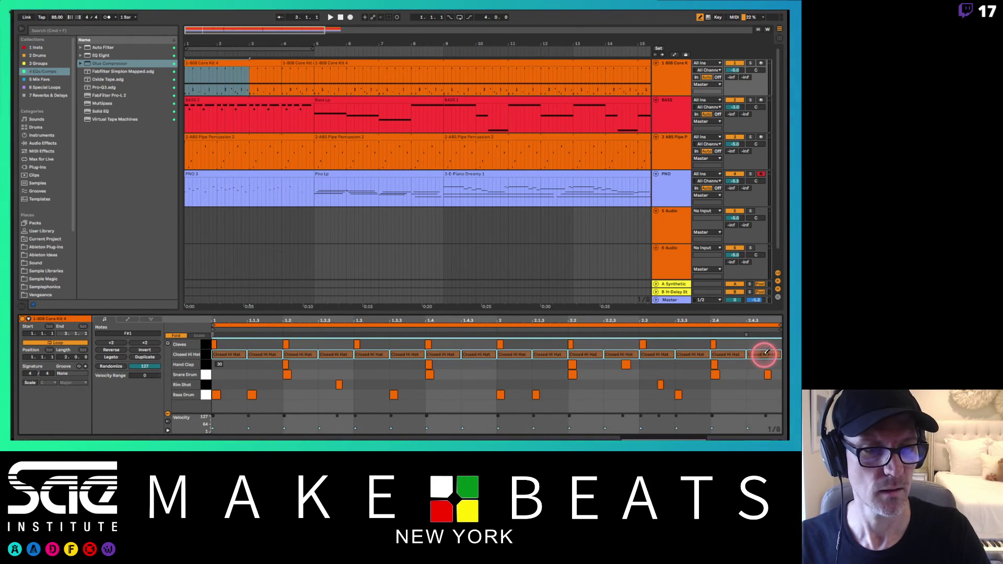
left_click(207, 347)
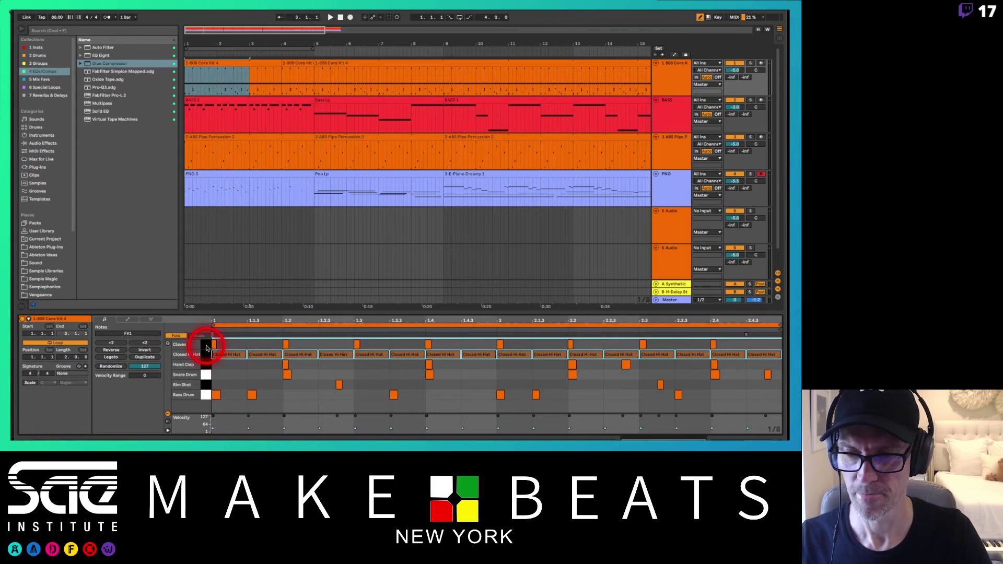
Select every other closed hi-hat, starting with the first note on the beat, and raise their velocity together
left_click(234, 357)
left_click(296, 358)
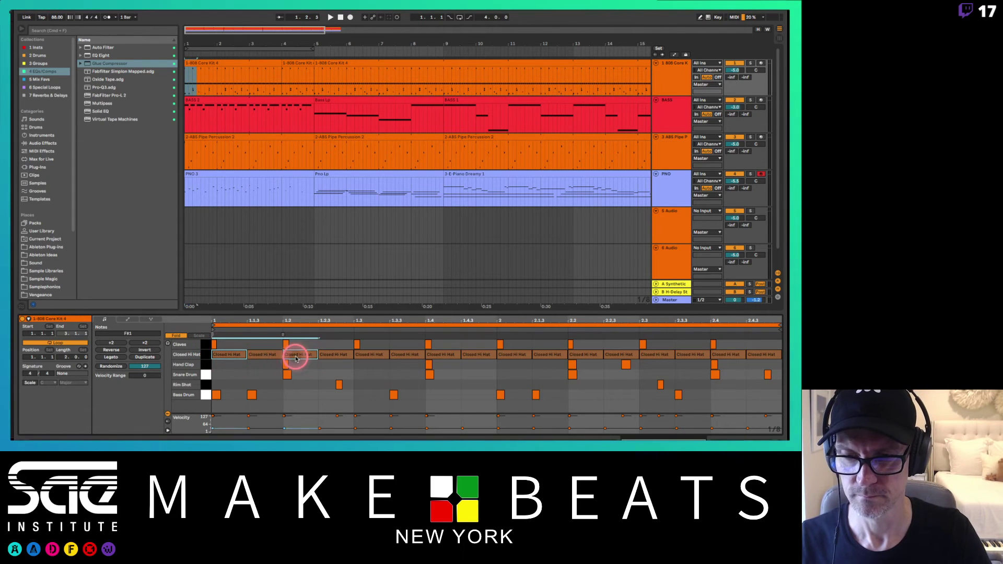
left_click(391, 355)
left_click(438, 354)
left_click(465, 355)
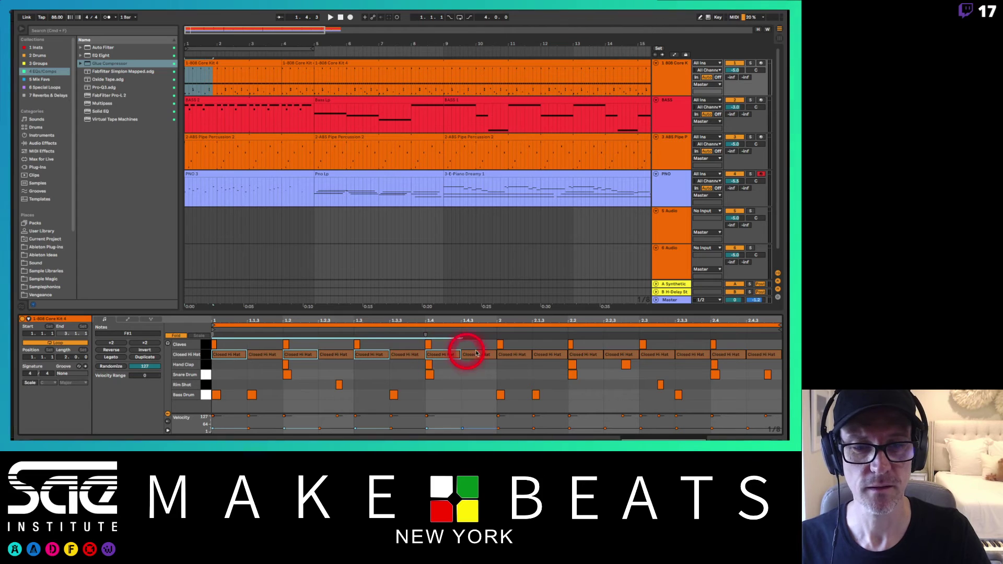
left_click(509, 355)
left_click(572, 356)
left_click(660, 356)
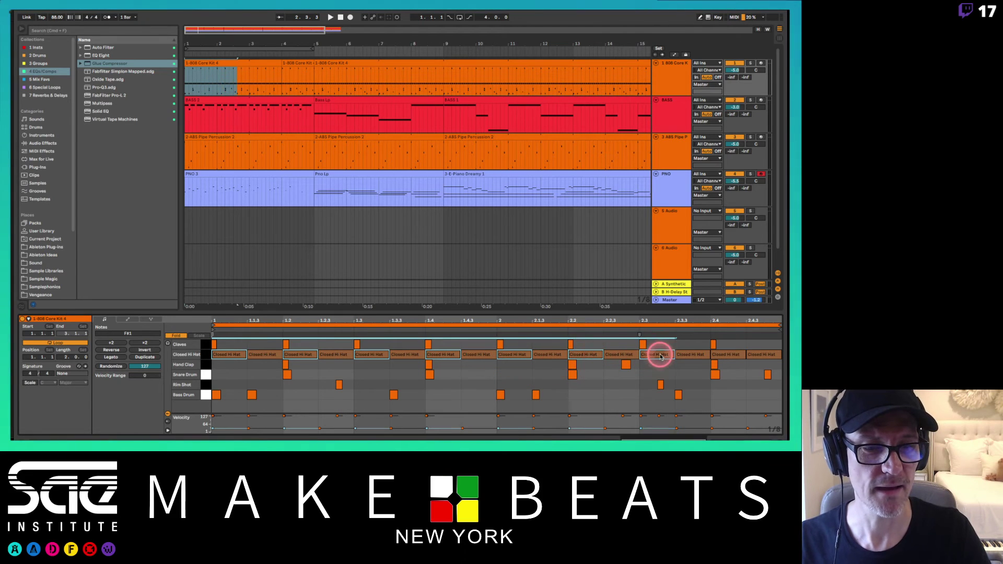
left_click(729, 355)
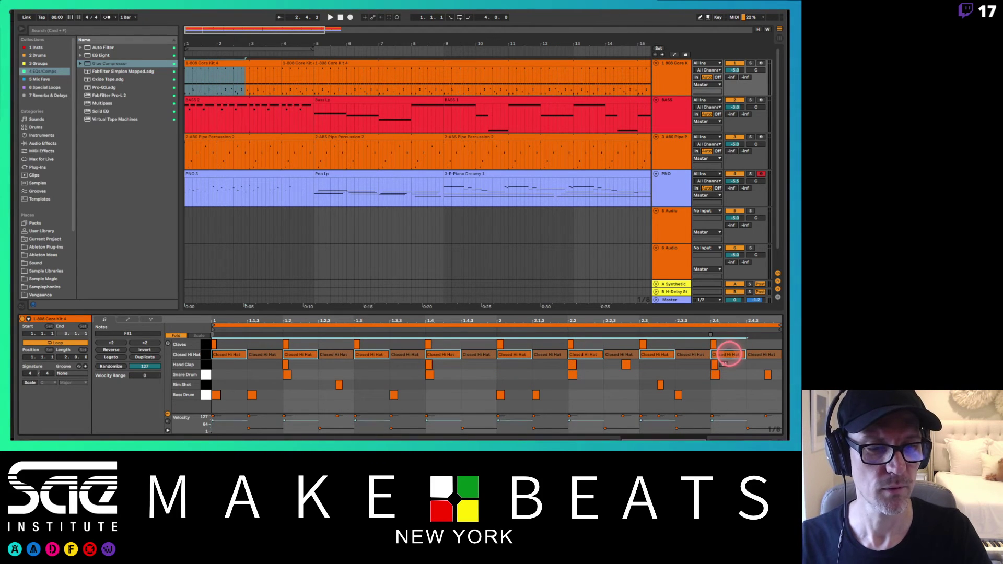
Play the verse with the eighth-note hi-hats and extend the first 808 Core Kit clip to bar 5 over the bar 4 clip
key("space")
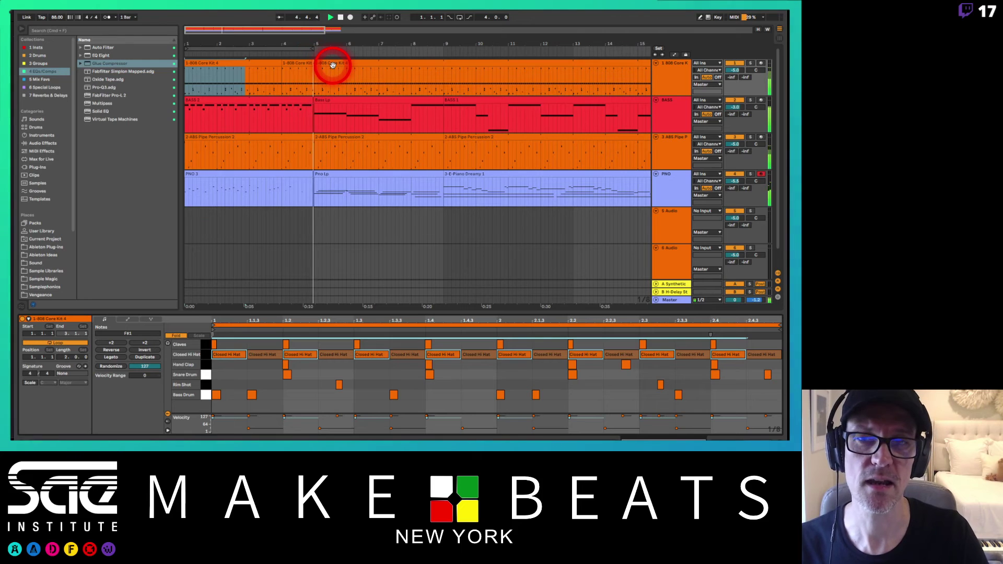
left_click_drag(332, 65, 295, 64)
left_click(280, 62)
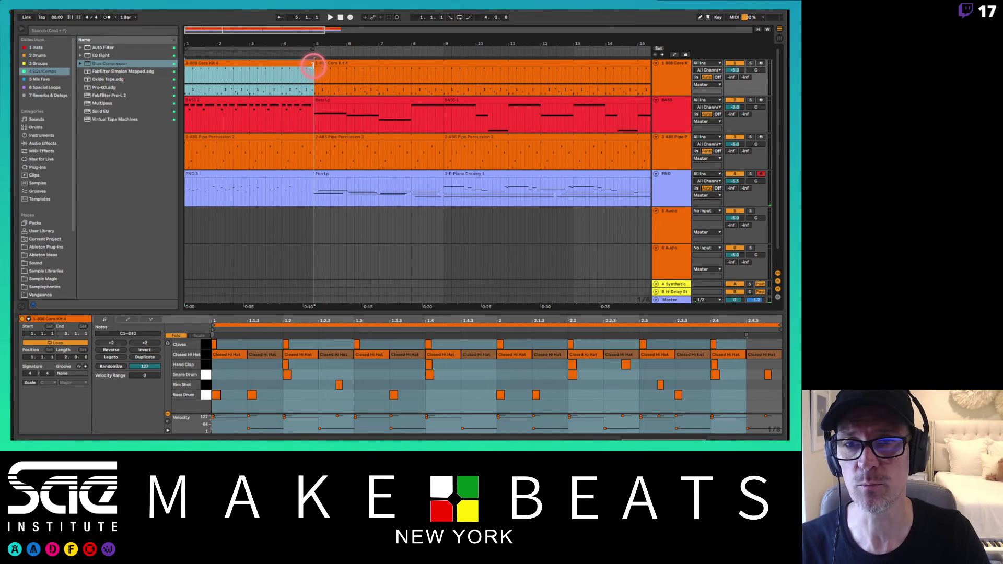
Play the arrangement from bar 4 to hear the drum transition into bar 5, and stop
left_click(282, 76)
key("space")
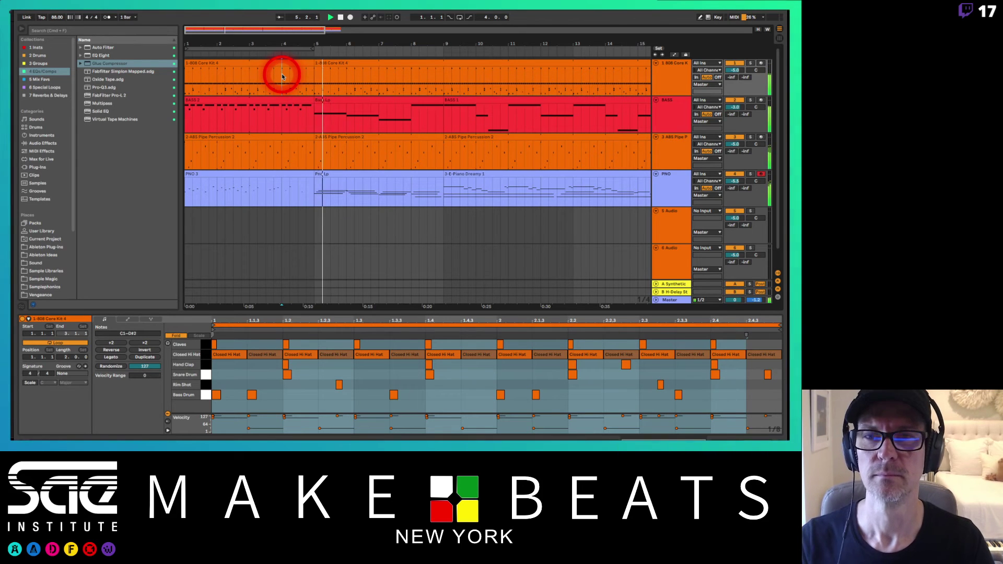
key("space")
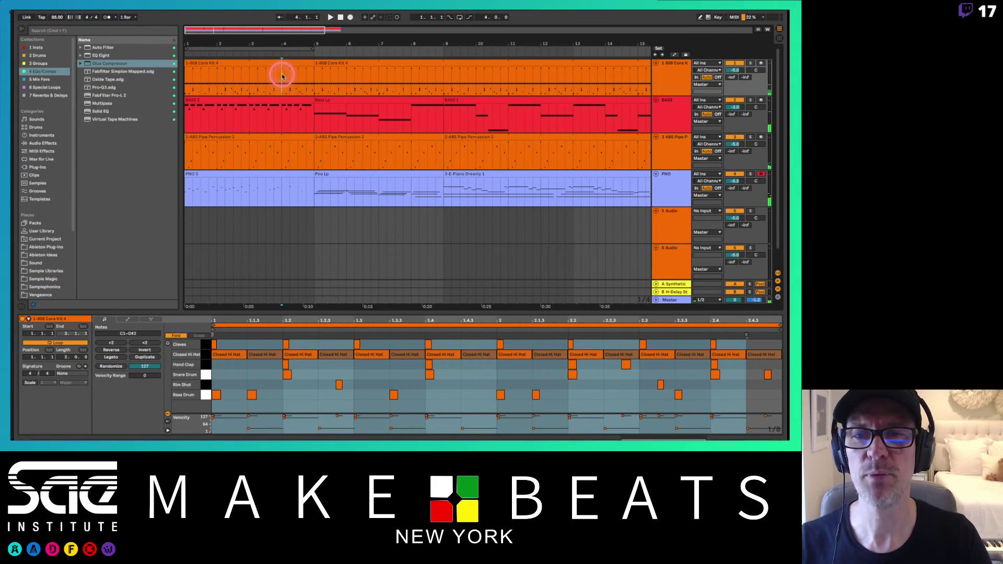
Split the first drum clip at bar 4 and draw 1/16 Snare Drum notes on the last three sixteenths of that bar
left_click(299, 69)
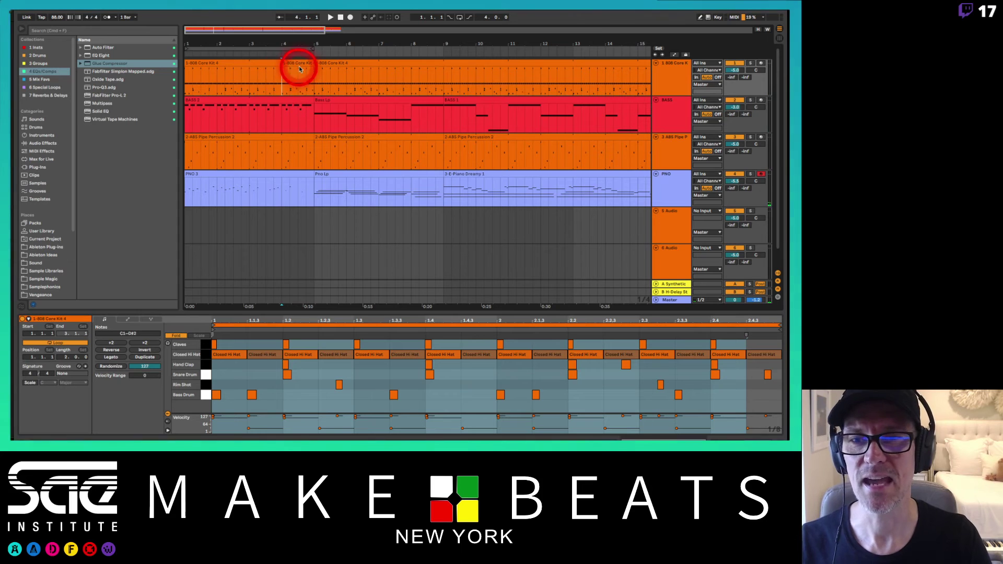
left_click(298, 62)
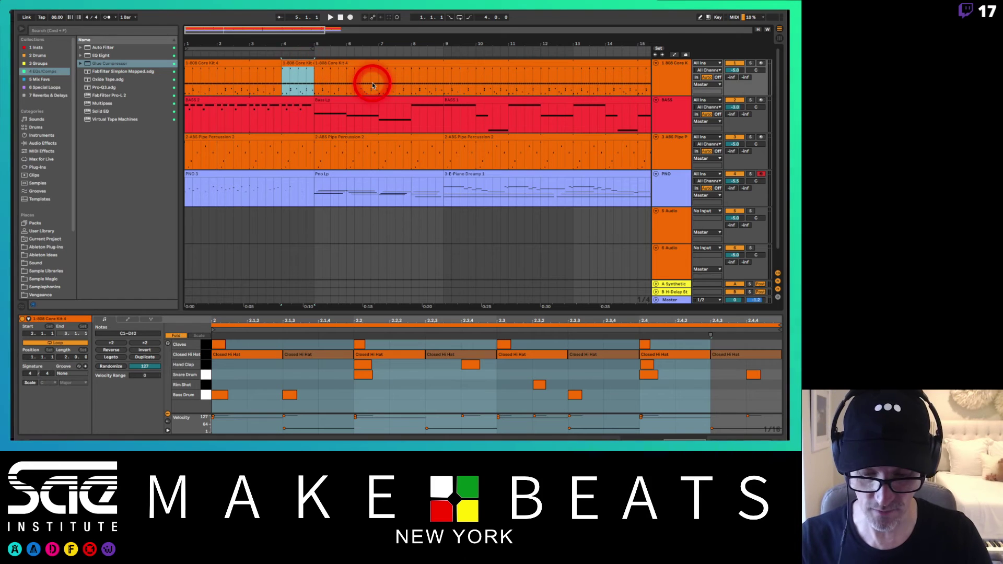
key("b")
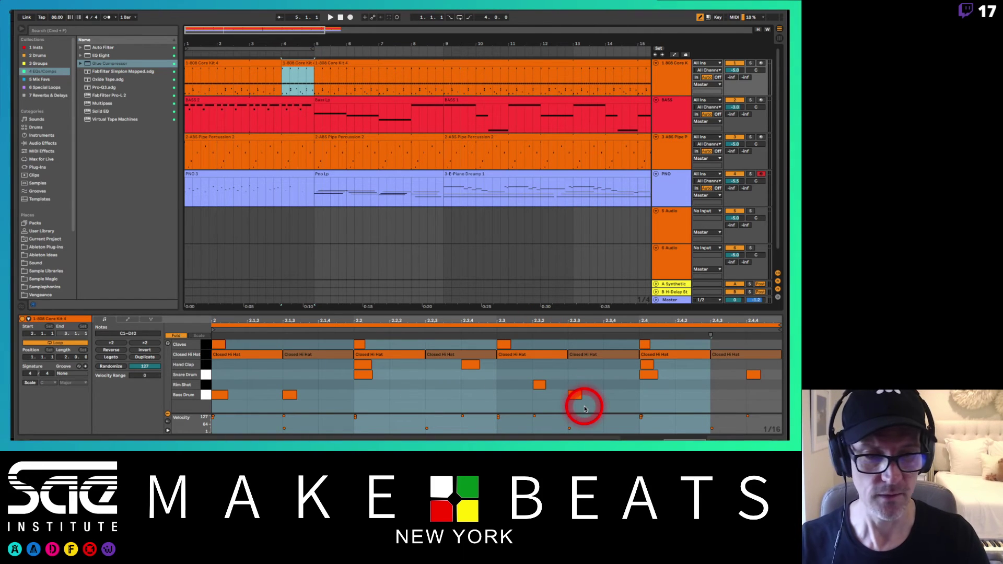
left_click(693, 374)
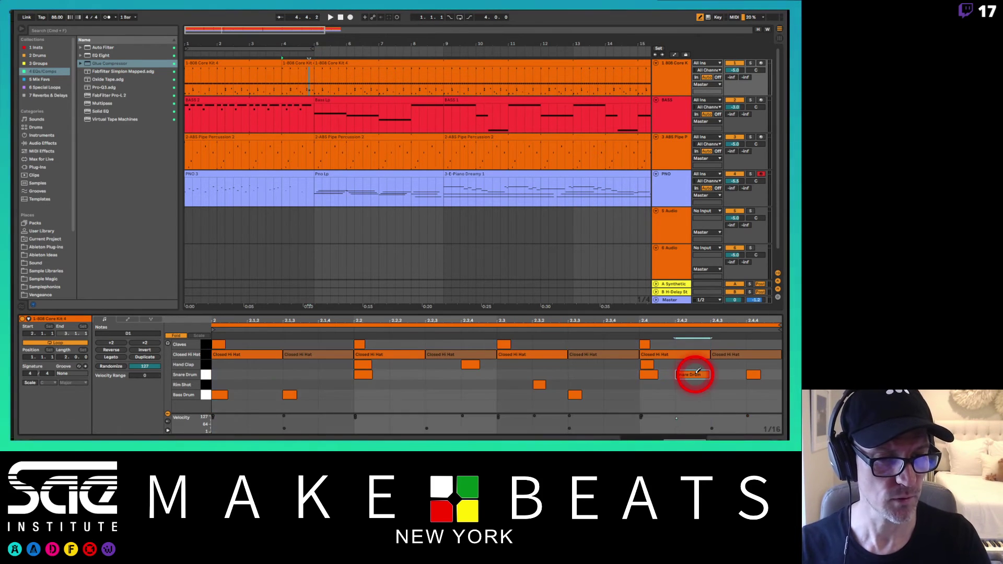
left_click(729, 377)
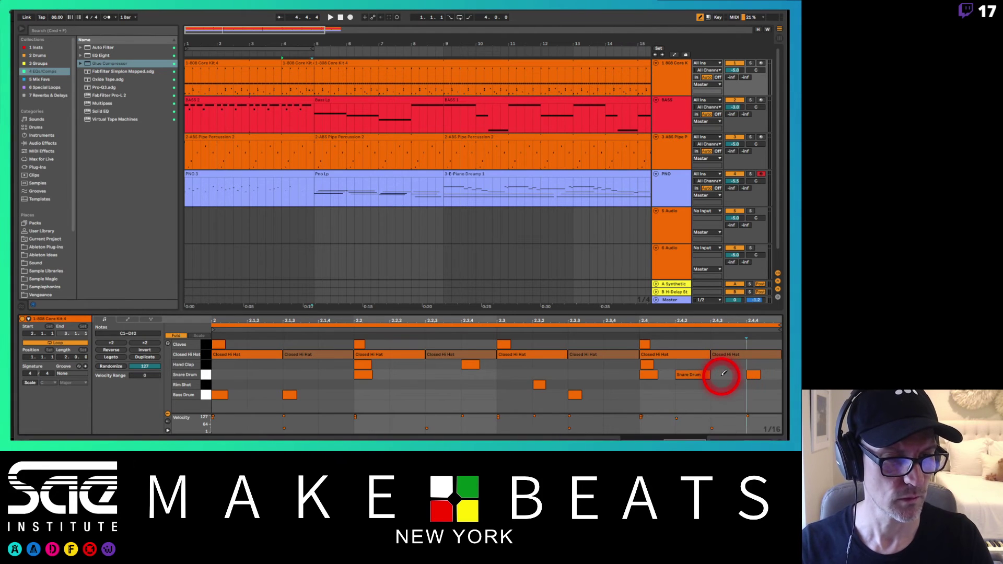
left_click(724, 374)
left_click(761, 373)
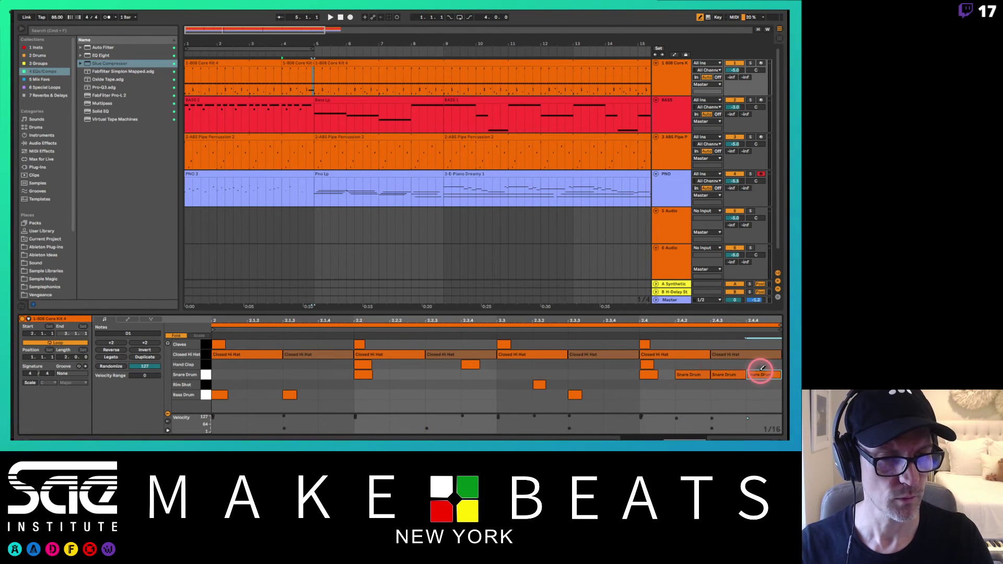
left_click(738, 373)
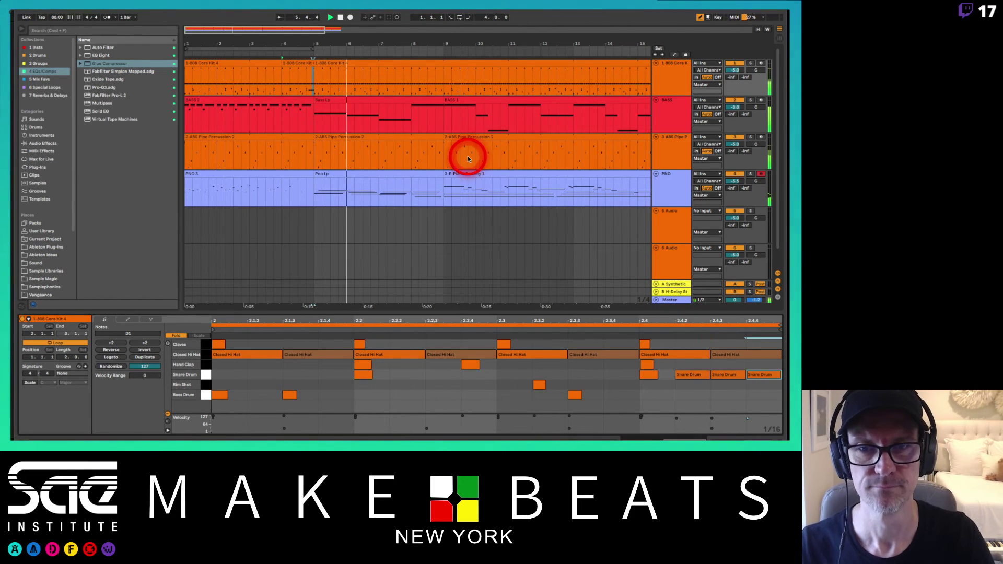
Stop playback after hearing the snare fill and open the 808 Core Kit clip that starts at bar 5
key("space")
left_click(358, 63)
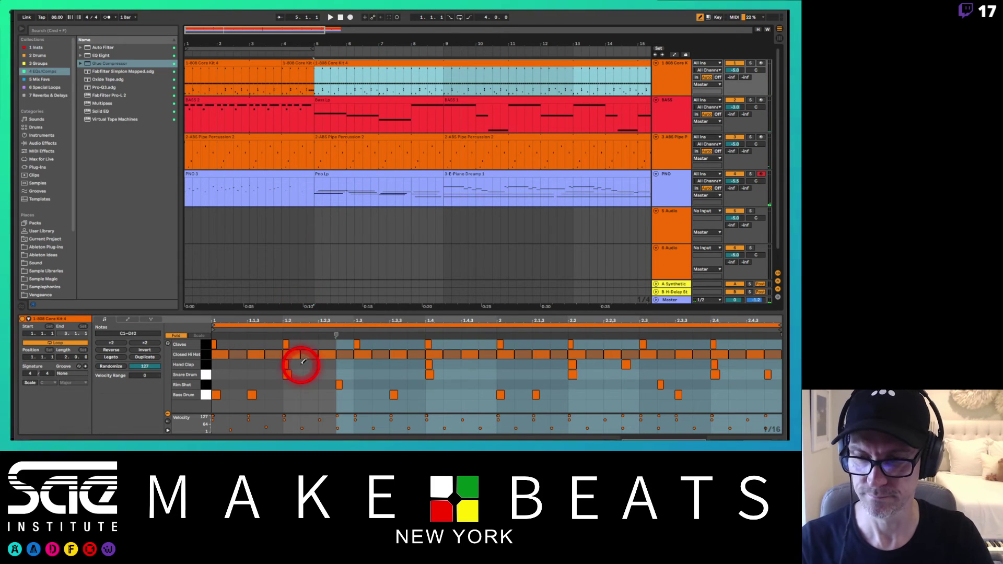
Draw 1/16 Snare Drum ghost notes in the bar 5 drum clip at 1.2.3, 1.3.2, 1.4.4, 2.2.4, 2.3.4 and 2.4.2
left_click(325, 373)
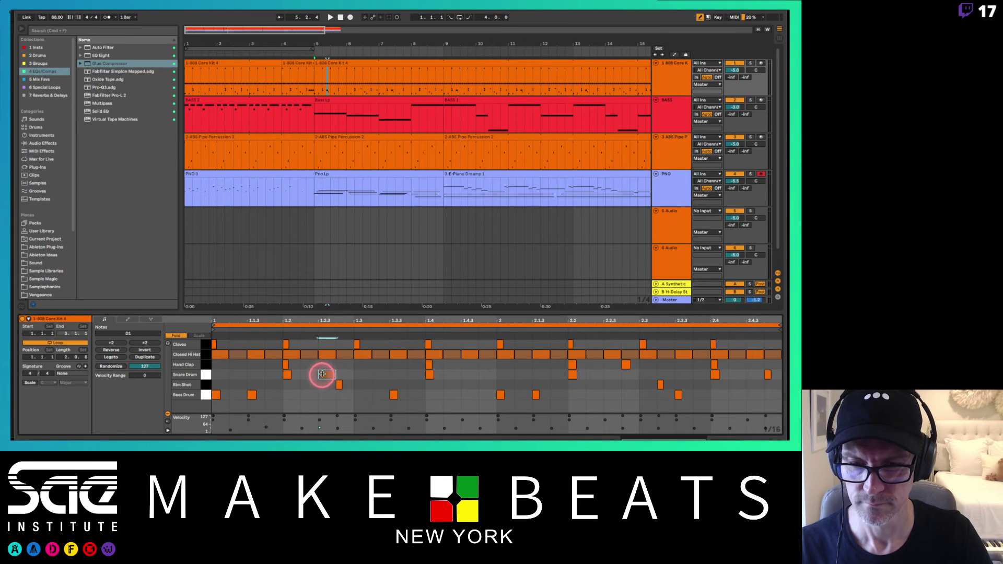
left_click(367, 373)
left_click(389, 375)
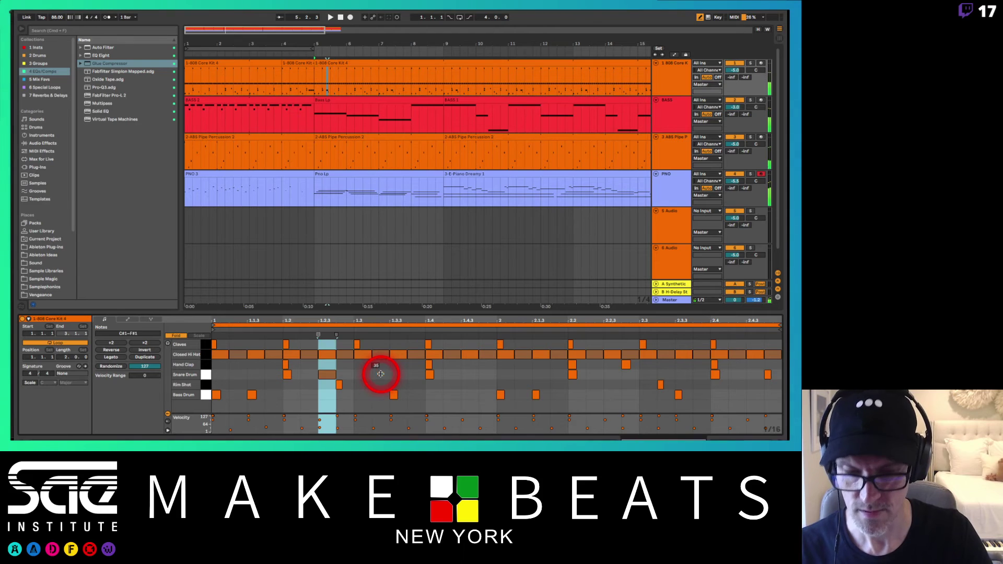
left_click_drag(387, 373, 492, 372)
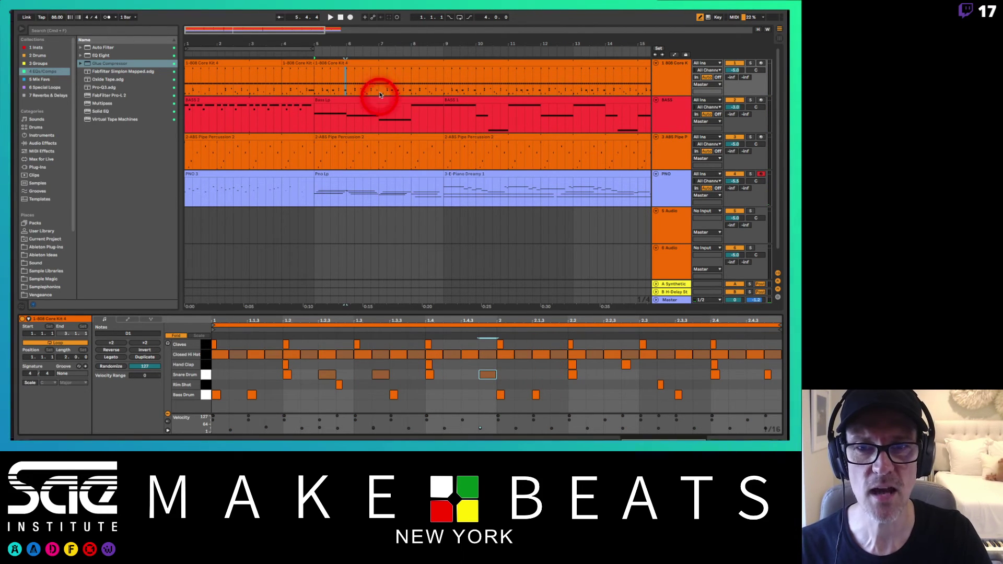
left_click(232, 71)
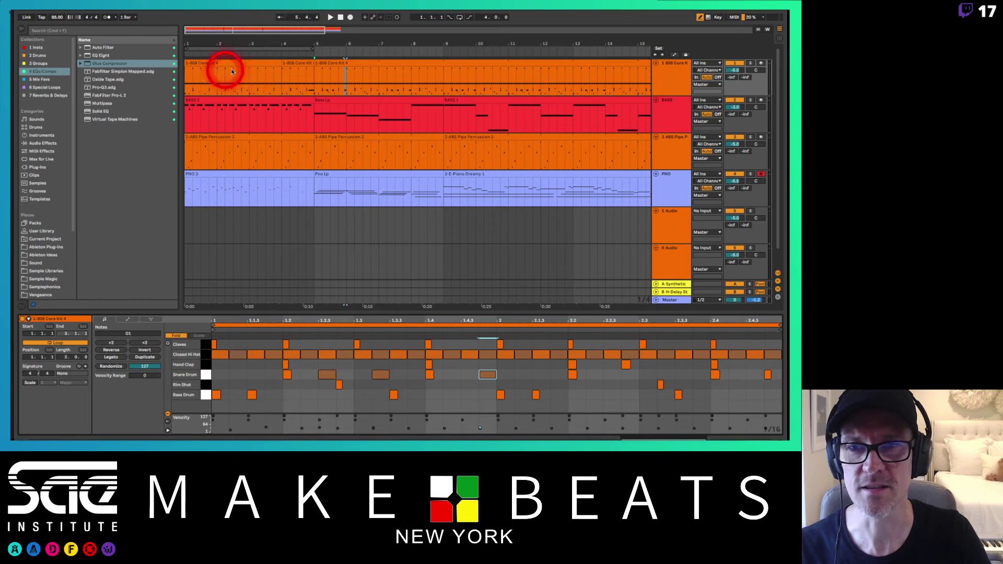
left_click(371, 60)
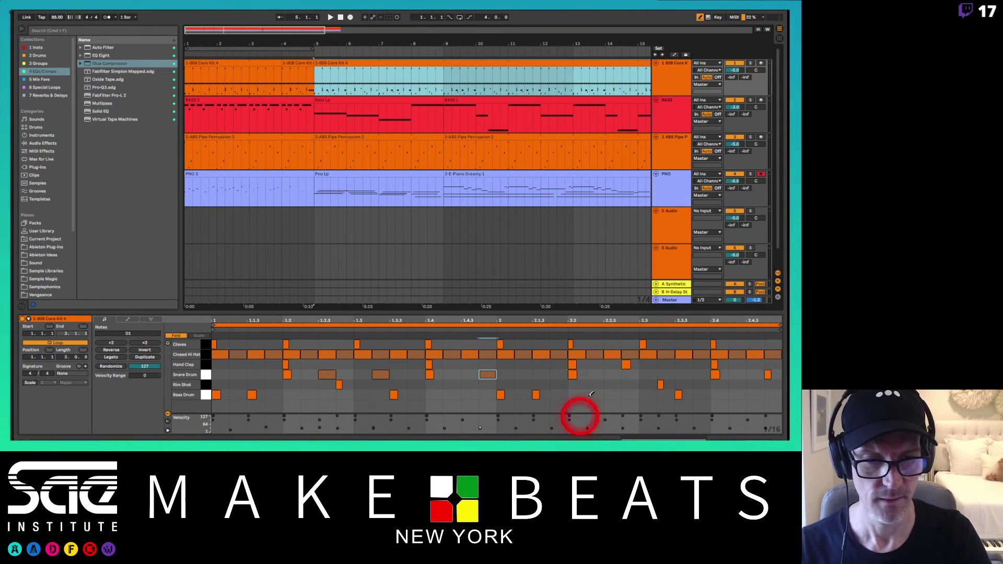
left_click(630, 375)
key("space")
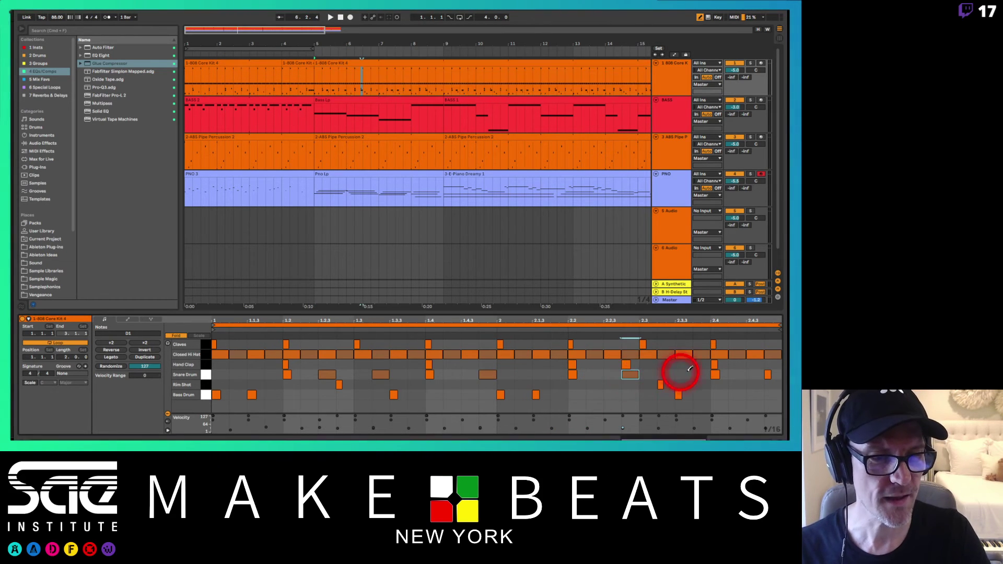
left_click(702, 374)
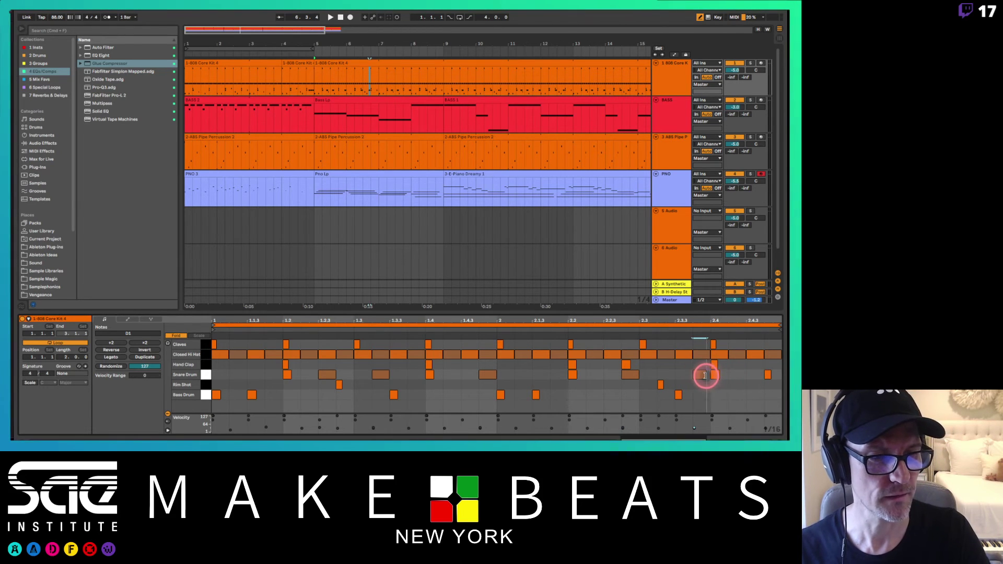
left_click(741, 374)
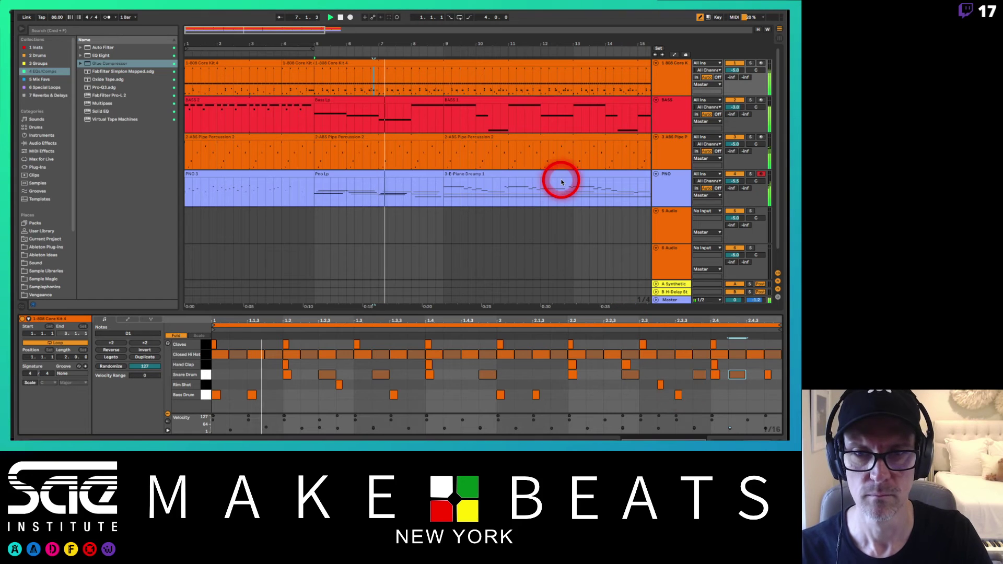
Select the six added Snare Drum ghost notes together and raise their velocity to about 71 while the section plays
left_click(325, 377)
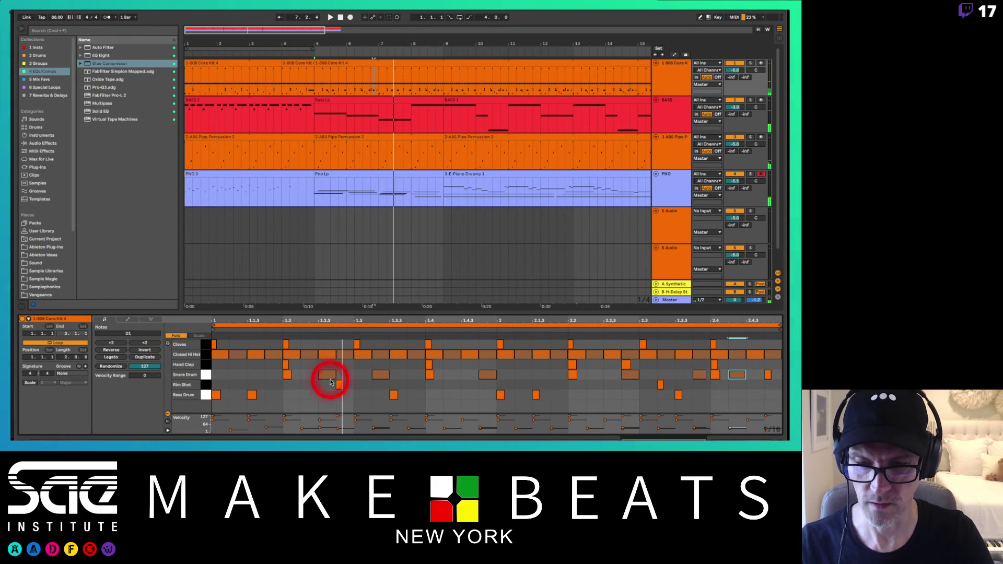
left_click(380, 376, "shift")
left_click(483, 376, "shift")
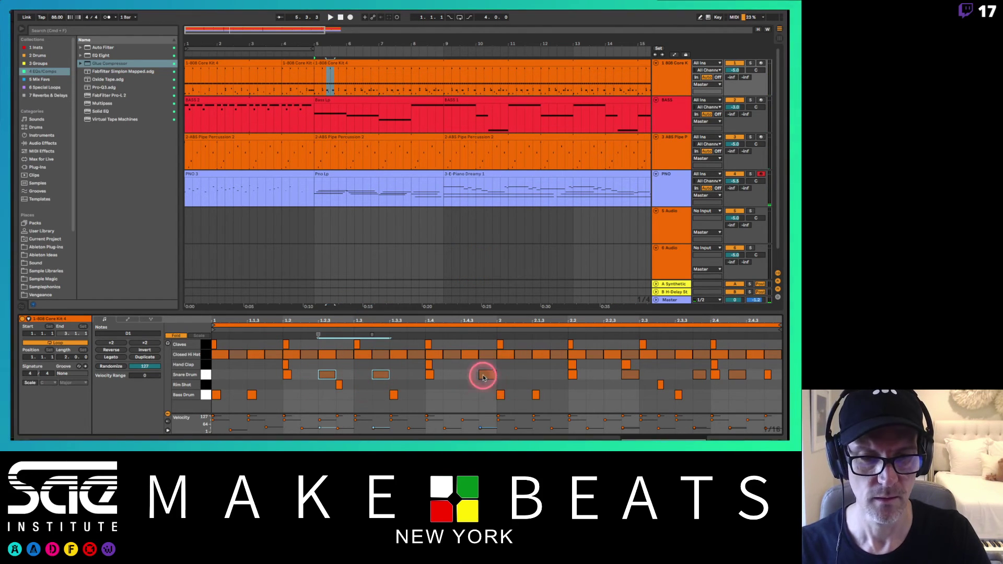
left_click(700, 374, "shift")
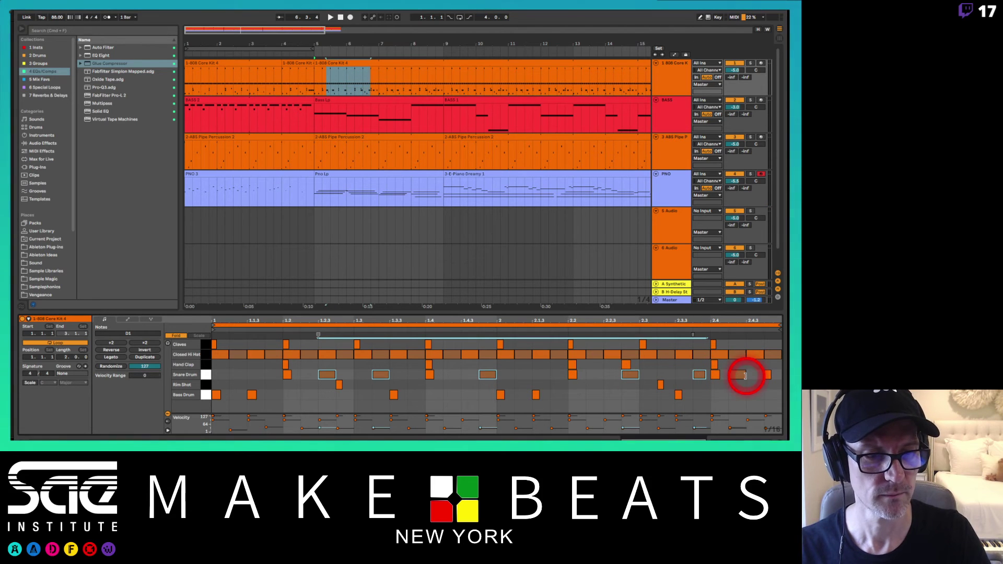
left_click(744, 376, "shift")
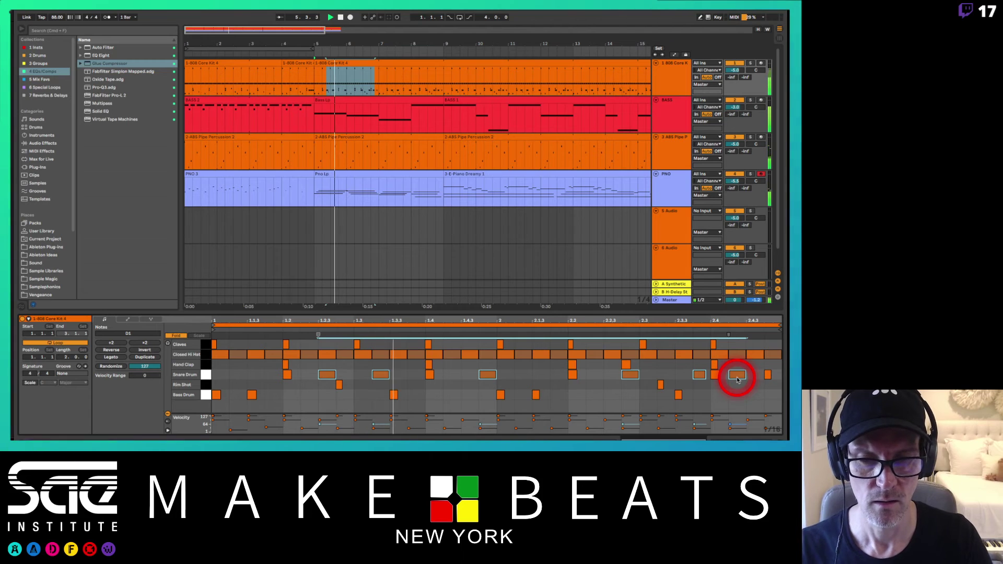
left_click_drag(738, 377, 738, 373)
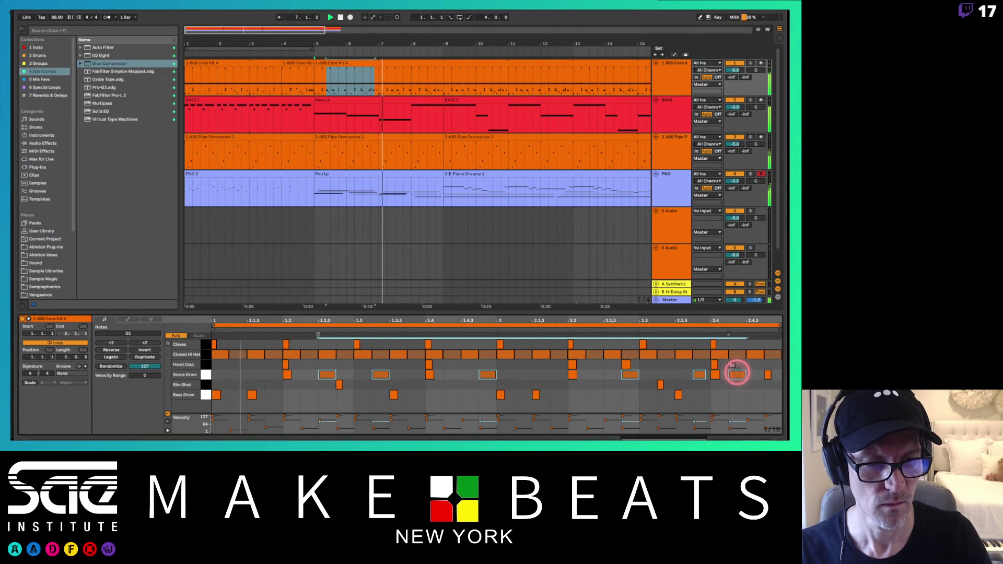
left_click_drag(738, 373, 738, 372)
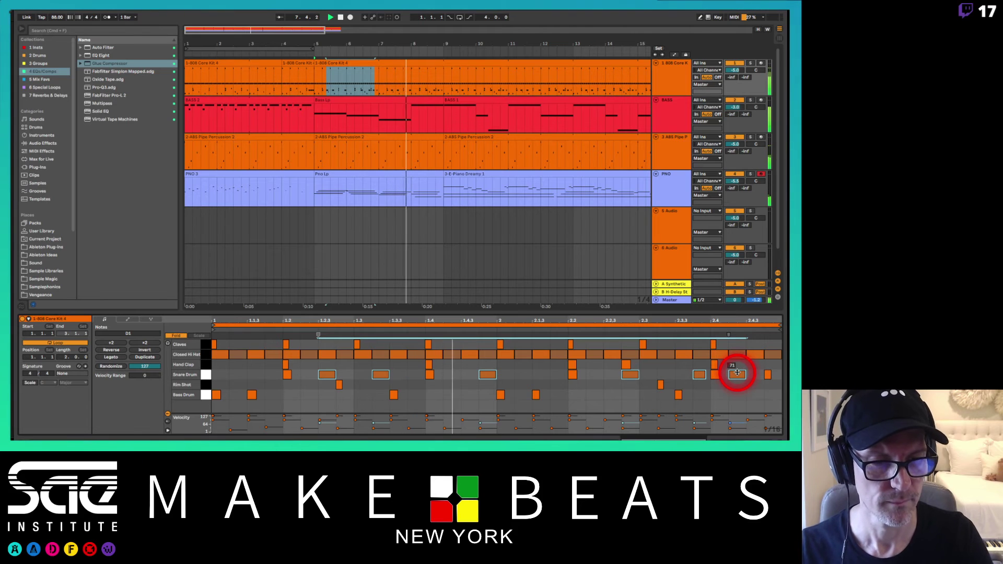
left_click(678, 374)
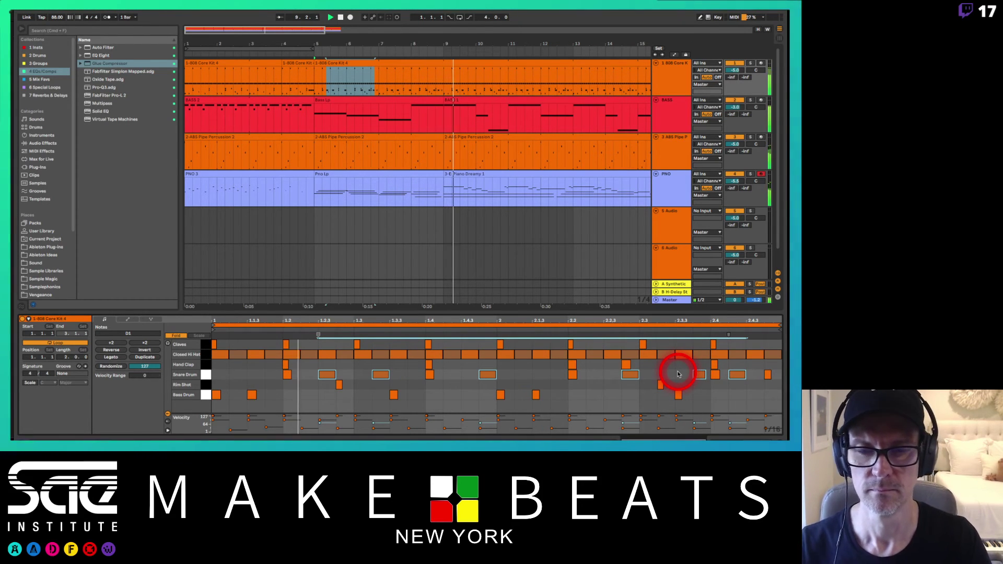
Try splitting the drum clip at bar 9 and deleting everything from there on, and undo both edits
left_click_drag(439, 40, 440, 43)
left_click(347, 79)
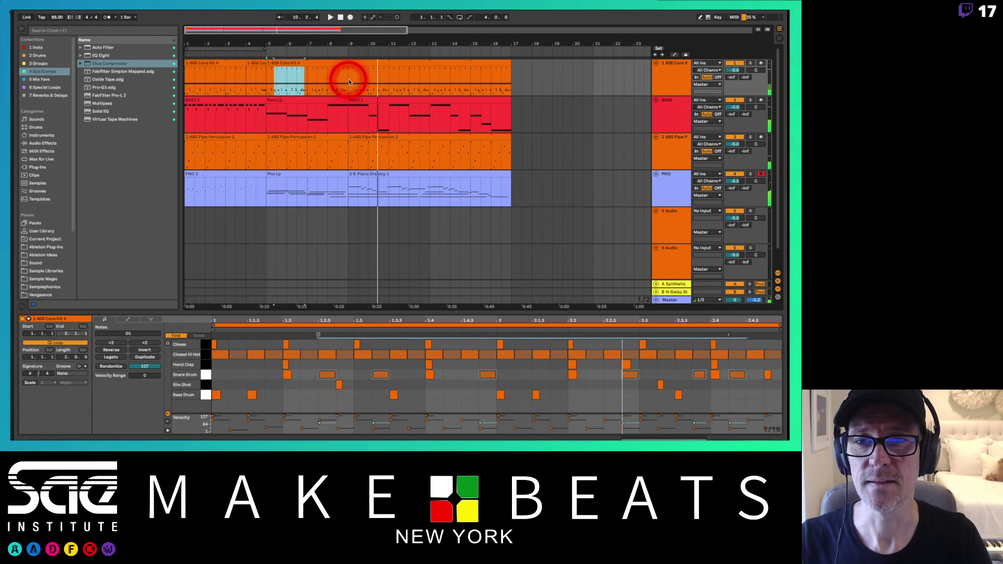
key("space")
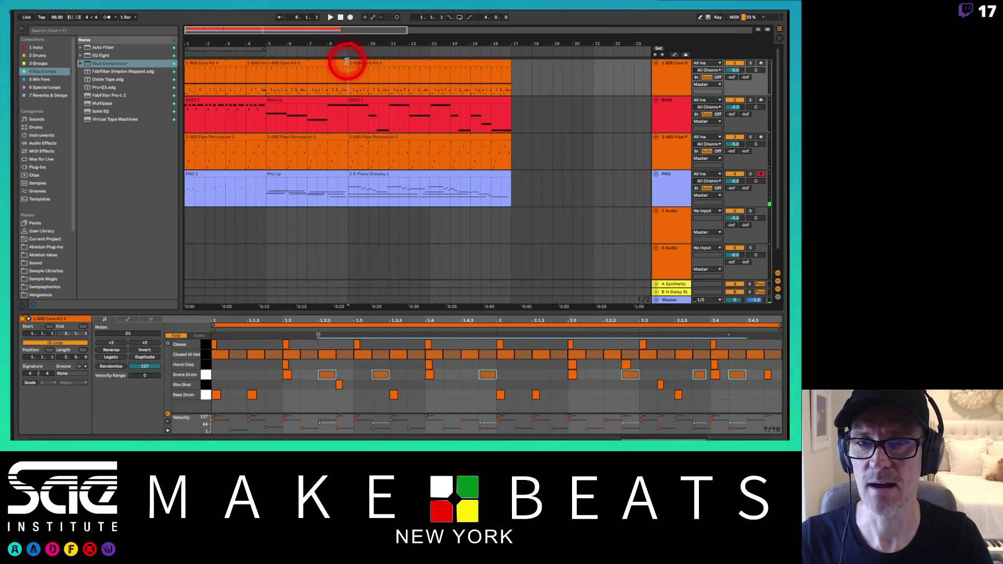
left_click(357, 63)
key("Delete")
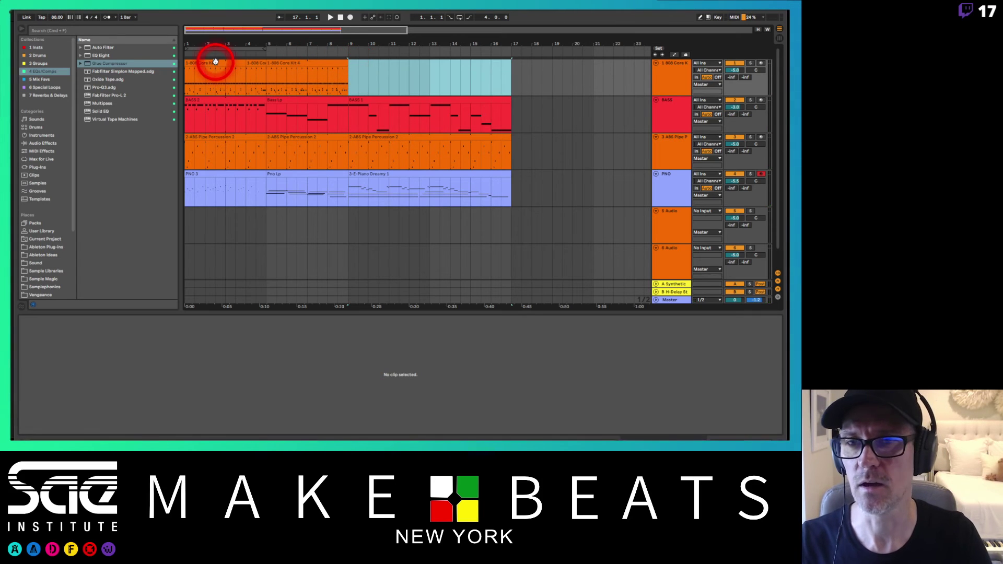
left_click(213, 60)
left_click(212, 37)
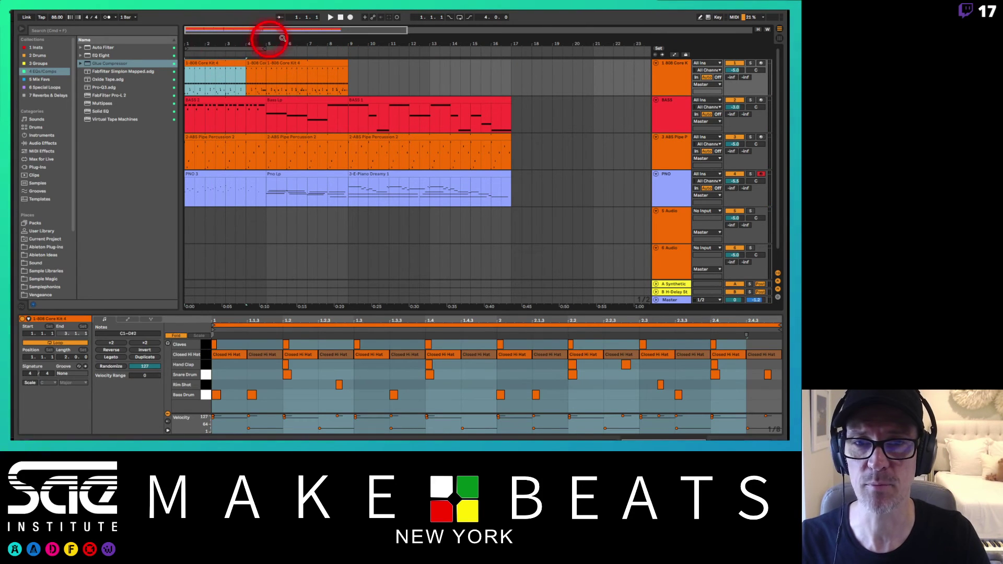
key("super+z")
Place a copy of the first drum clip at bar 9 and extend it to bar 17 to cover the chorus
left_click(369, 70)
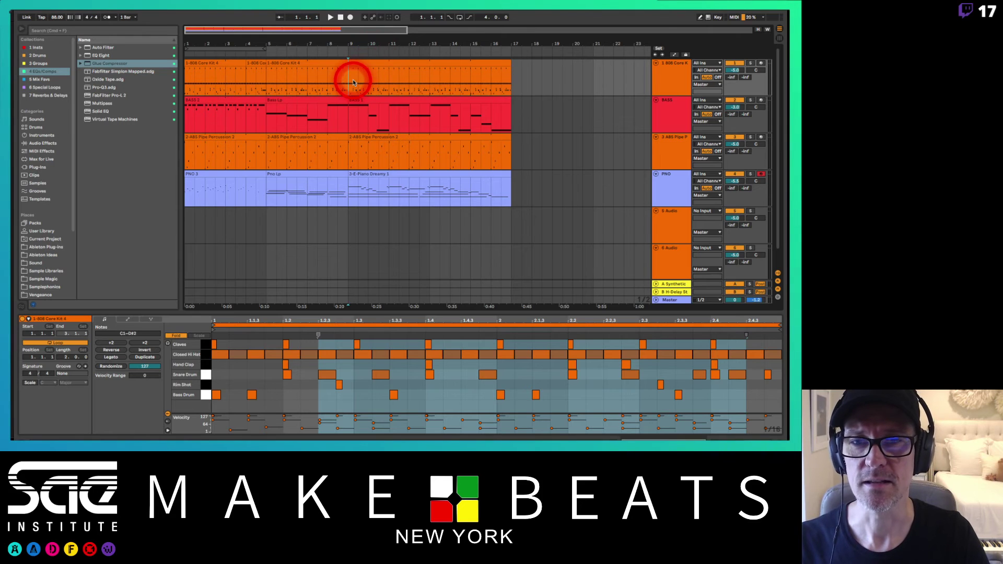
left_click(342, 85)
left_click(349, 86)
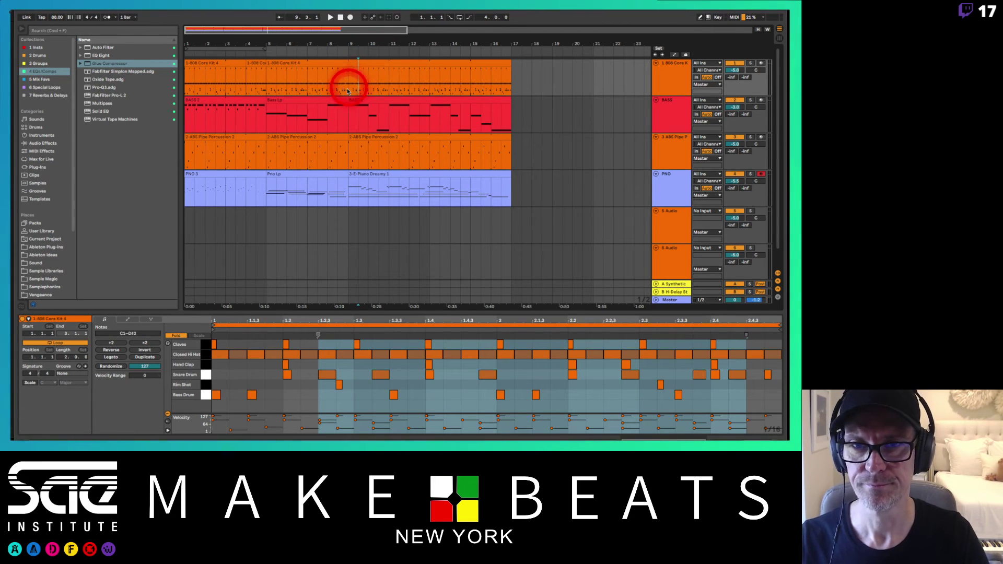
left_click(206, 64)
left_click_drag(206, 64, 360, 61)
left_click_drag(436, 62, 513, 63)
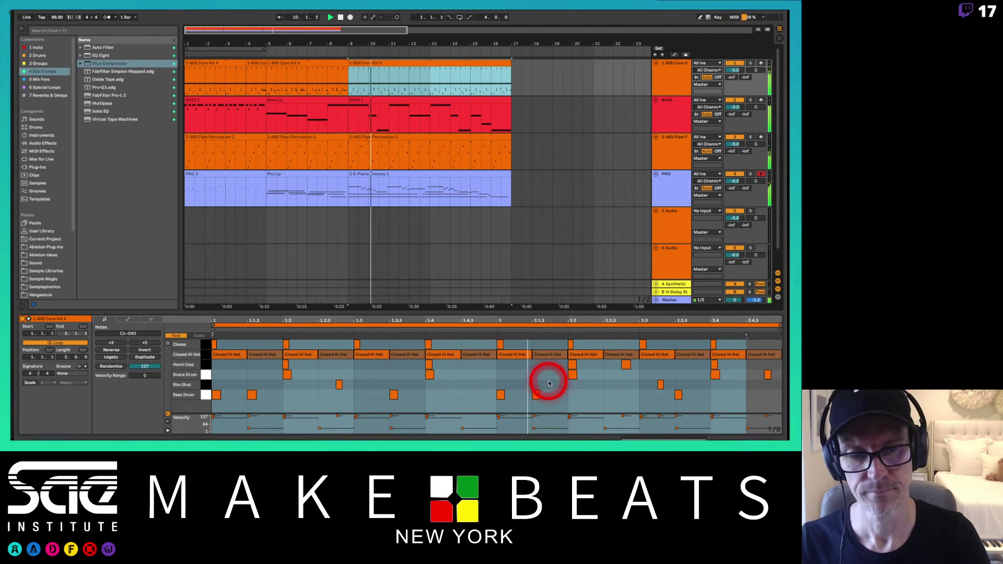
Draw 1/16 Snare Drum ghost notes in the bar 9 clip at 2.2.3, 2.3.4 and 2.4.2, and replay the section
left_click(611, 377)
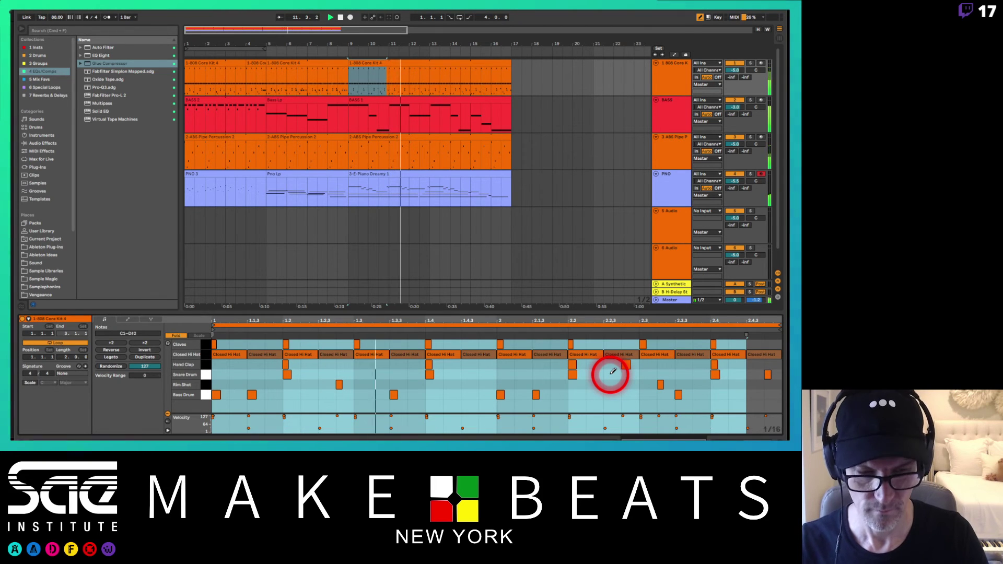
key("b")
left_click(630, 375)
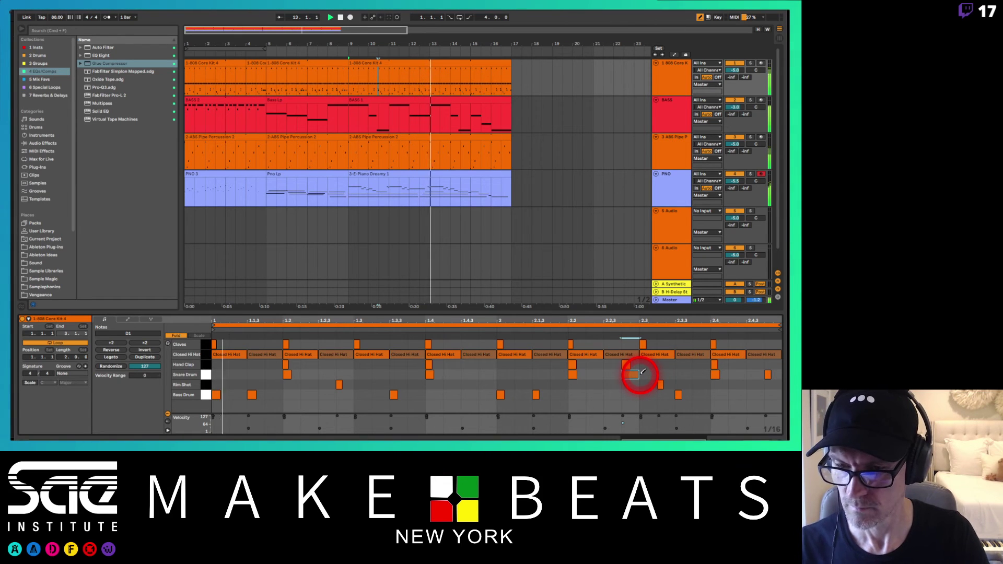
left_click(630, 374)
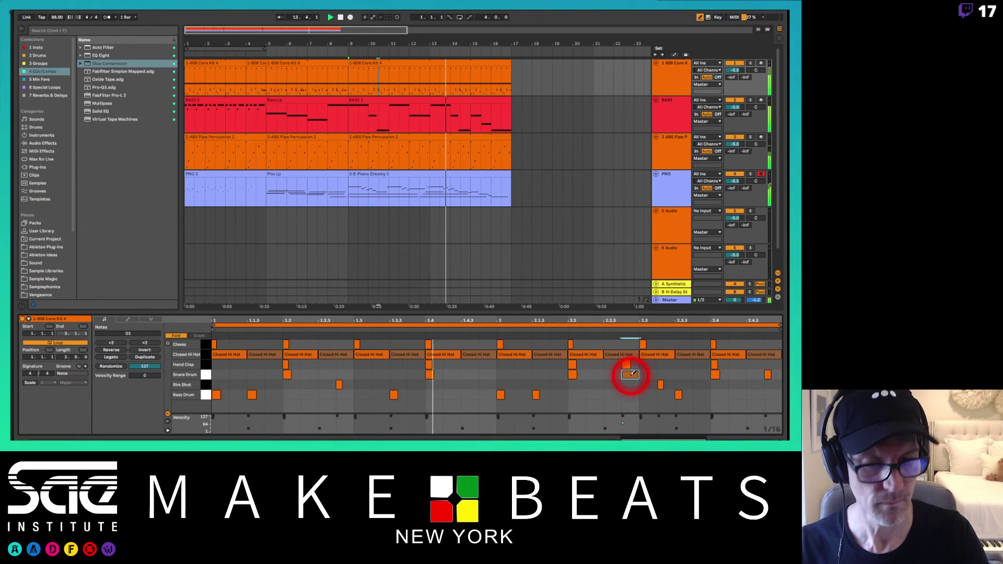
left_click_drag(630, 375, 616, 372)
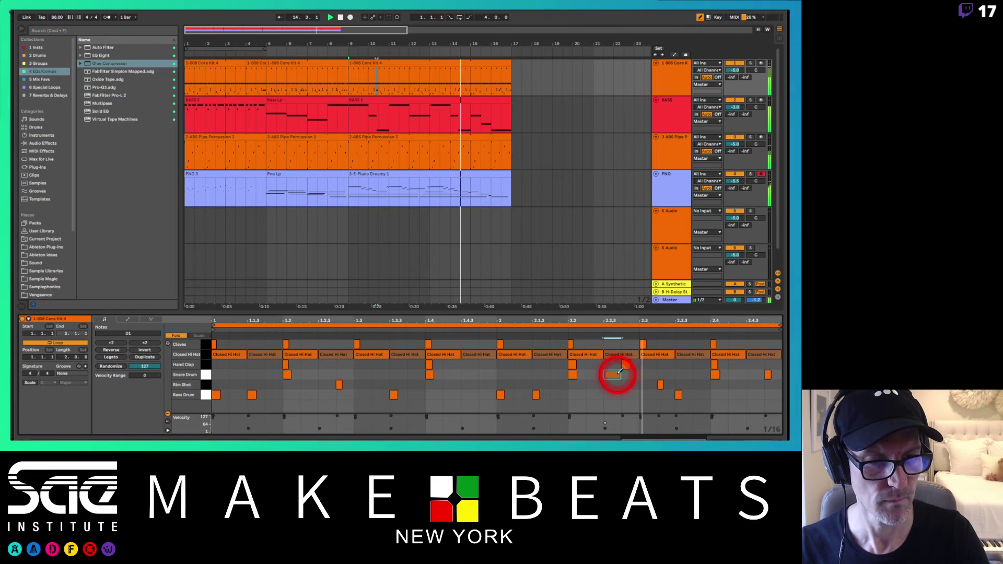
left_click(698, 374)
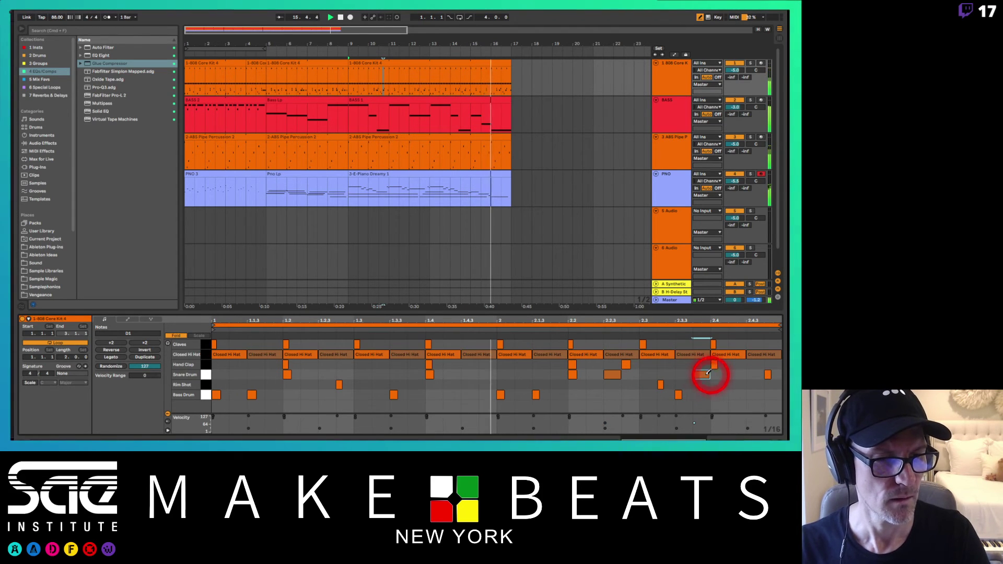
left_click(713, 374)
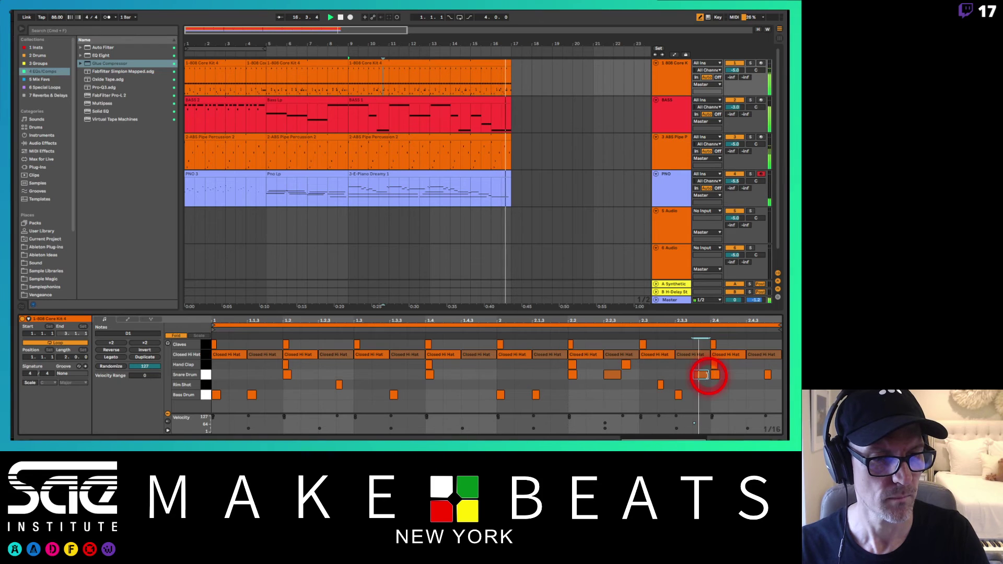
left_click(742, 375)
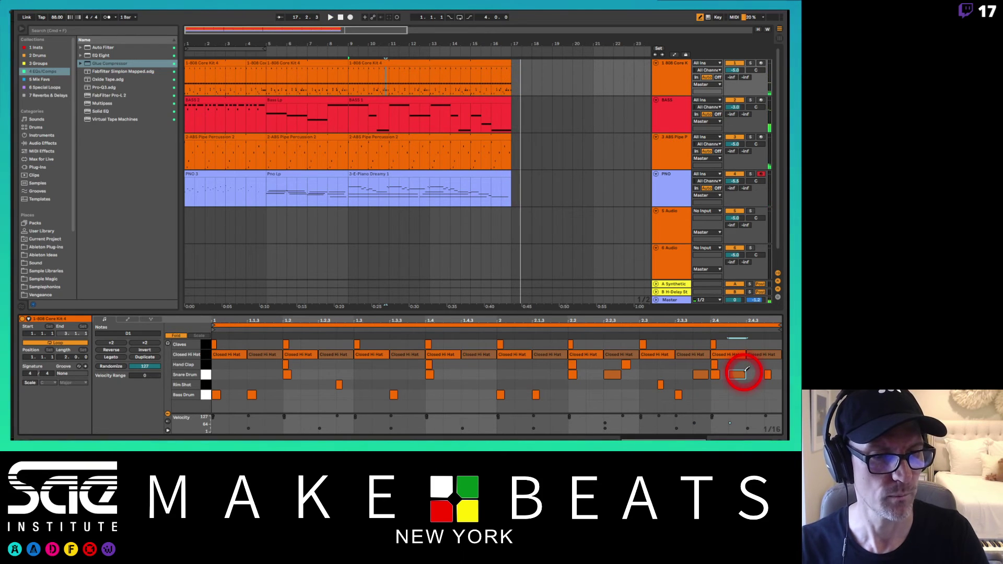
key("space")
key("space")
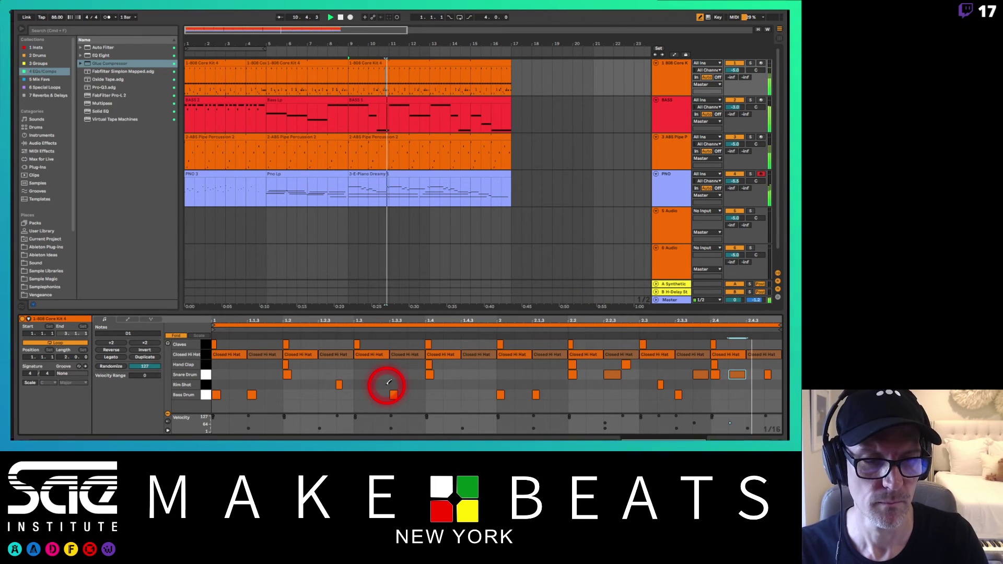
Duplicate the bar 9 clip's loop to four bars and remove the Snare Drum notes at 4.4.2 and 2.4.4
left_click(143, 358)
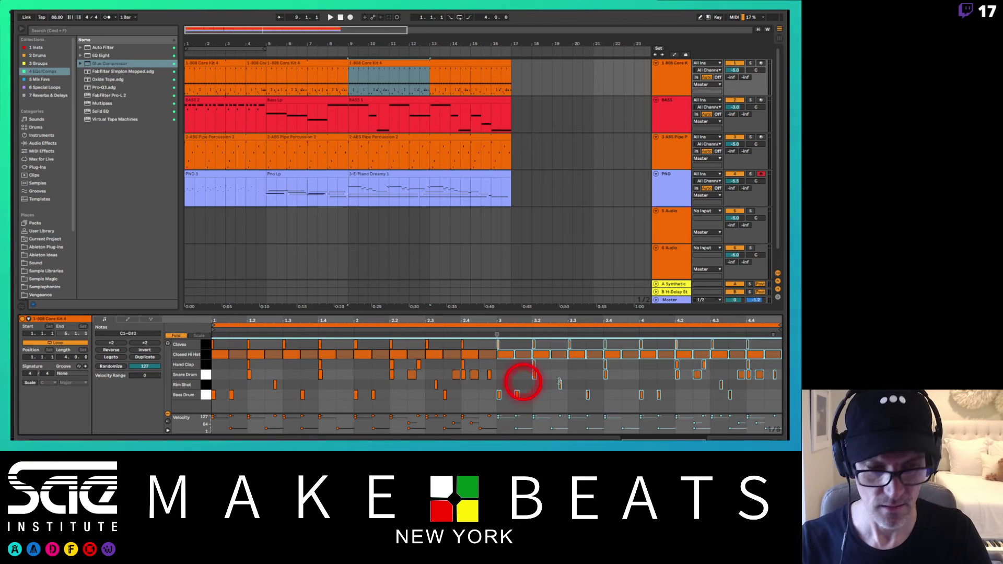
left_click(770, 369)
left_click(756, 375)
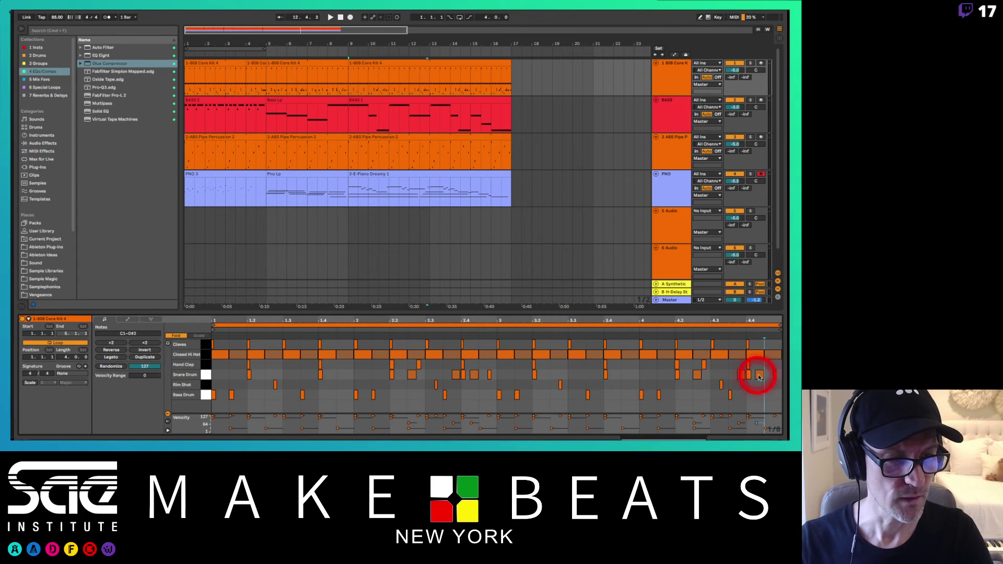
left_click(760, 375)
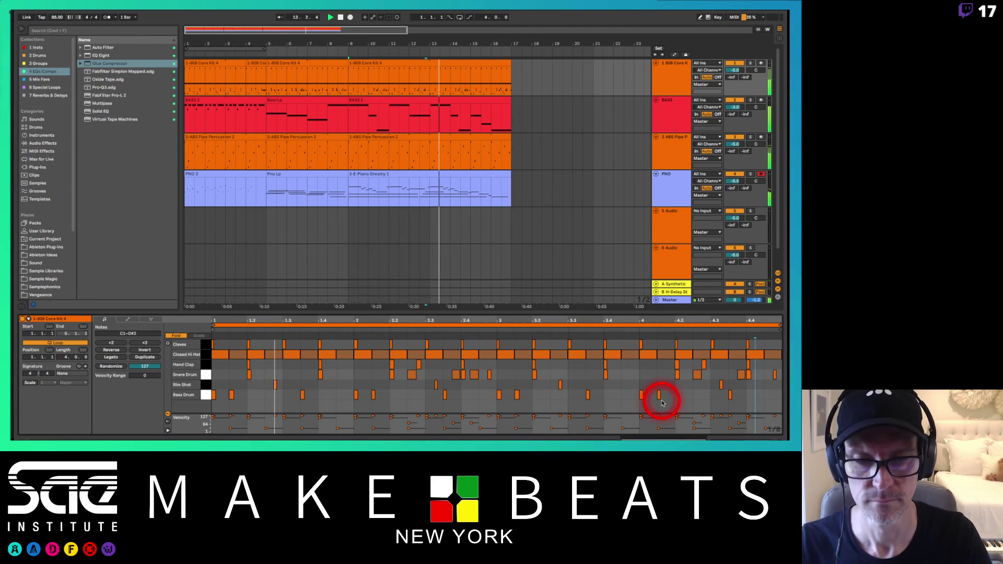
left_click(489, 374)
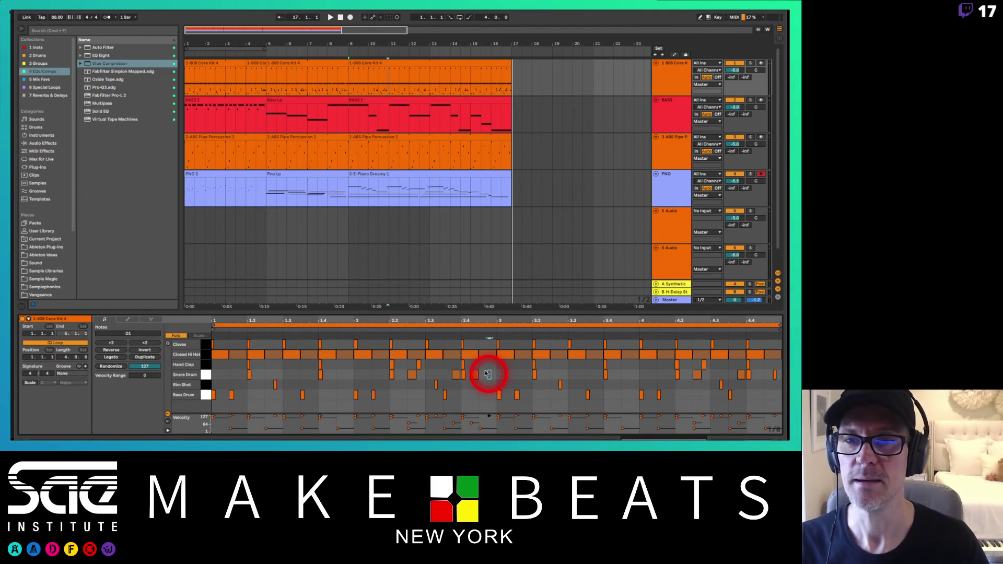
Open the first drum clip and the one-bar snare fill clip at bar 4 to review their patterns
left_click(228, 64)
left_click(255, 63)
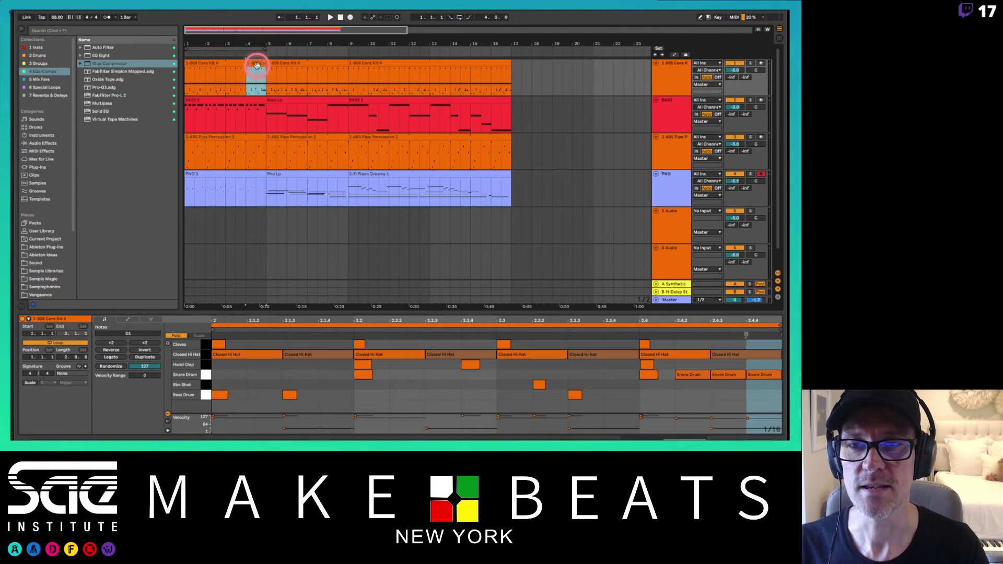
Open the drum clips at bars 1, 4, 5 and 9 to compare their note patterns between sections
left_click(296, 62)
left_click(359, 60)
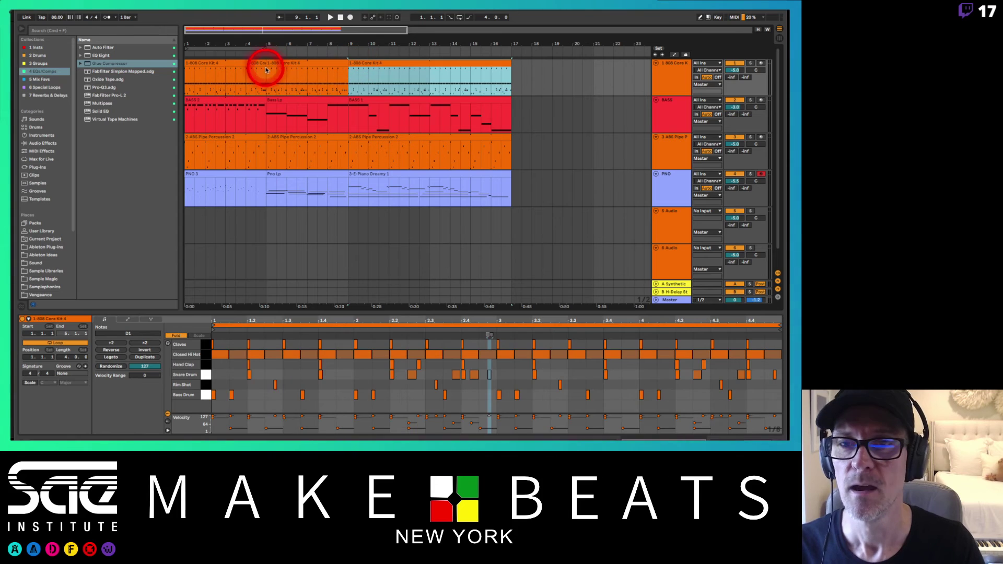
left_click(257, 63)
left_click(237, 65)
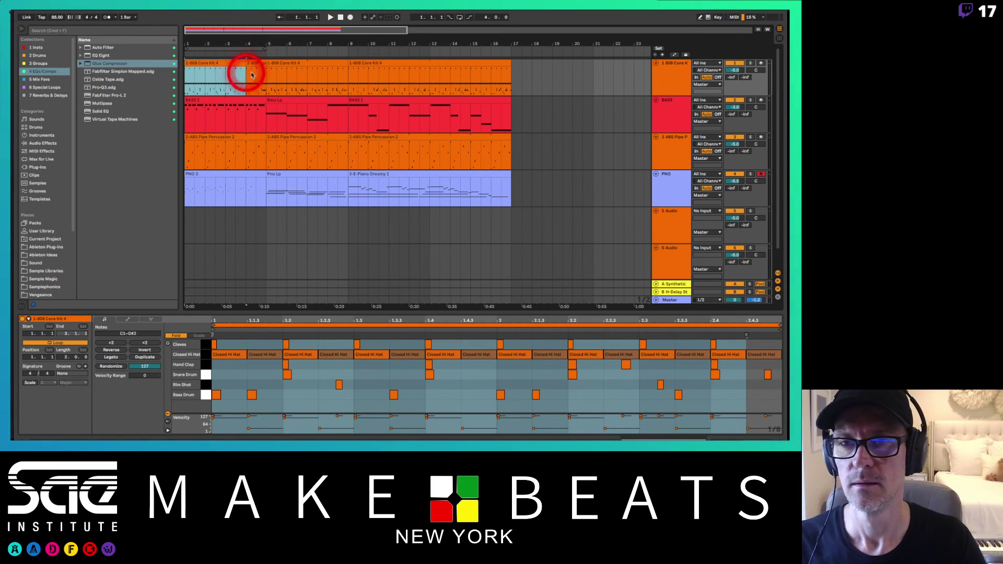
left_click(256, 61)
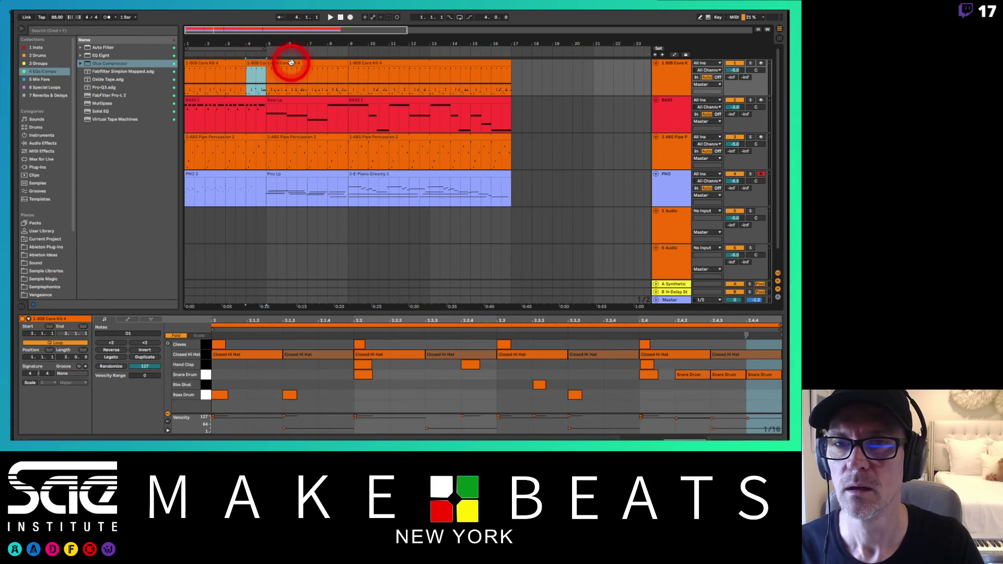
left_click(308, 62)
left_click(365, 60)
left_click(318, 63)
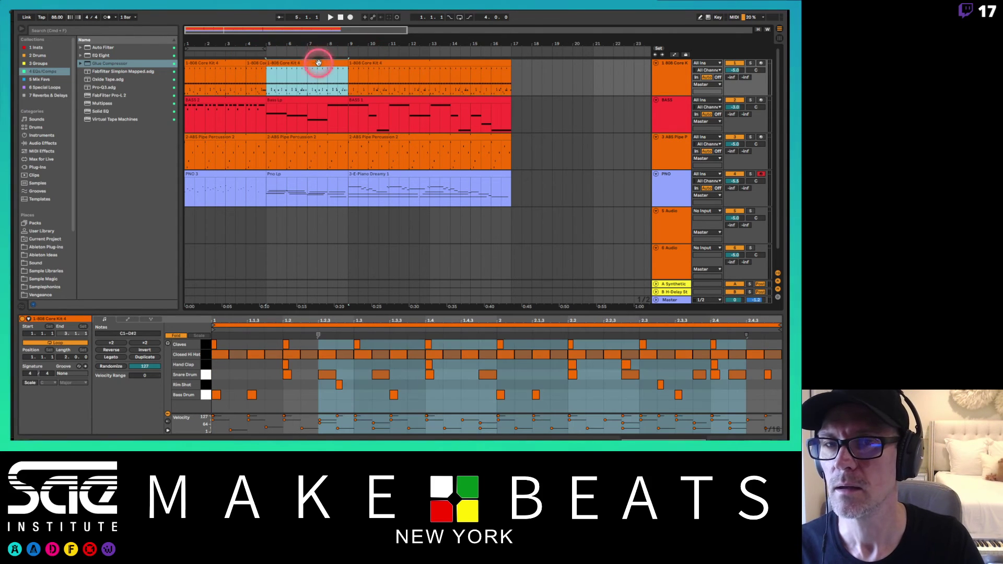
left_click(256, 62)
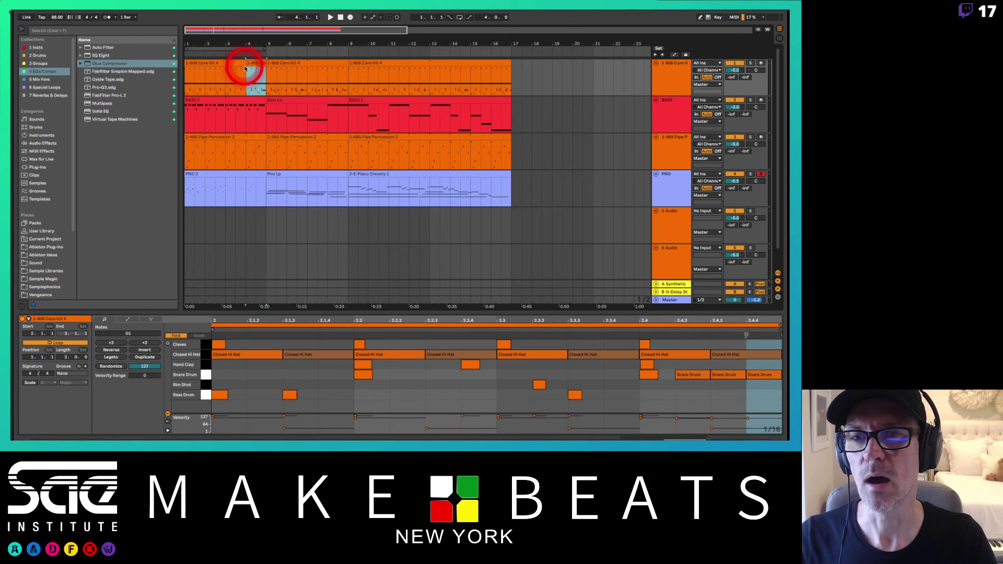
left_click(238, 61)
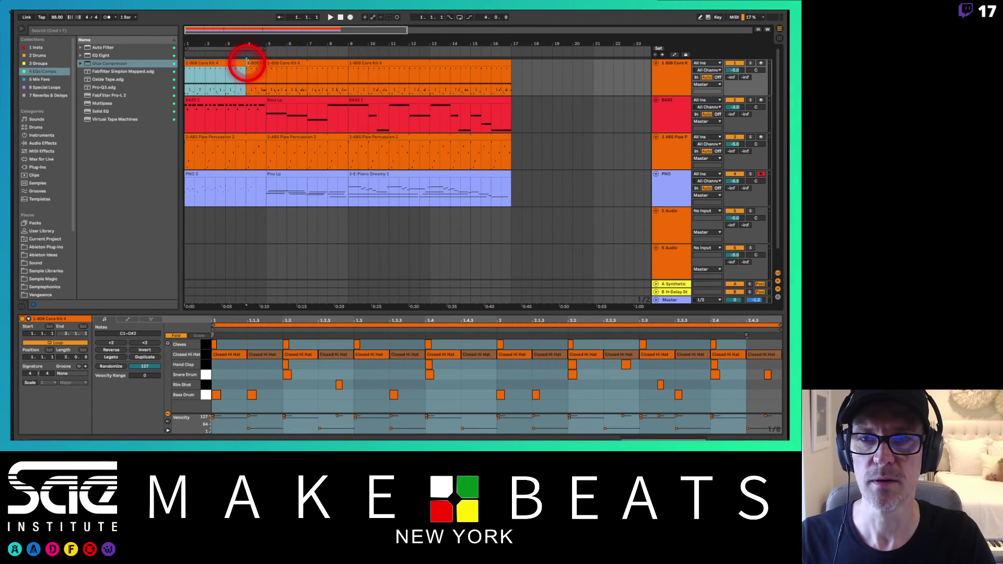
Loop the arrangement's first four bars, and create a two-bar MIDI clip in the drum track's slot 8 in Session View
left_click(233, 47)
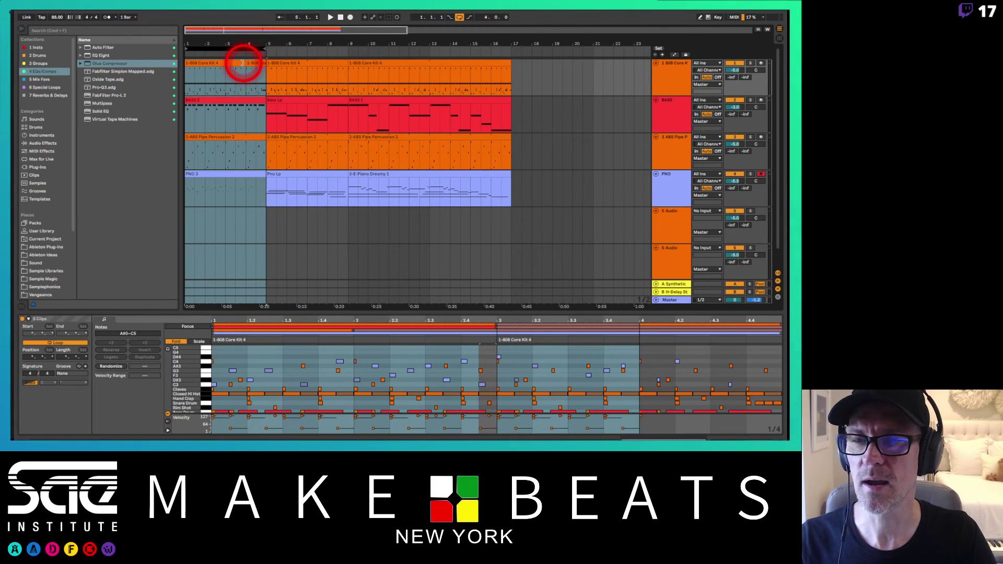
key("Tab")
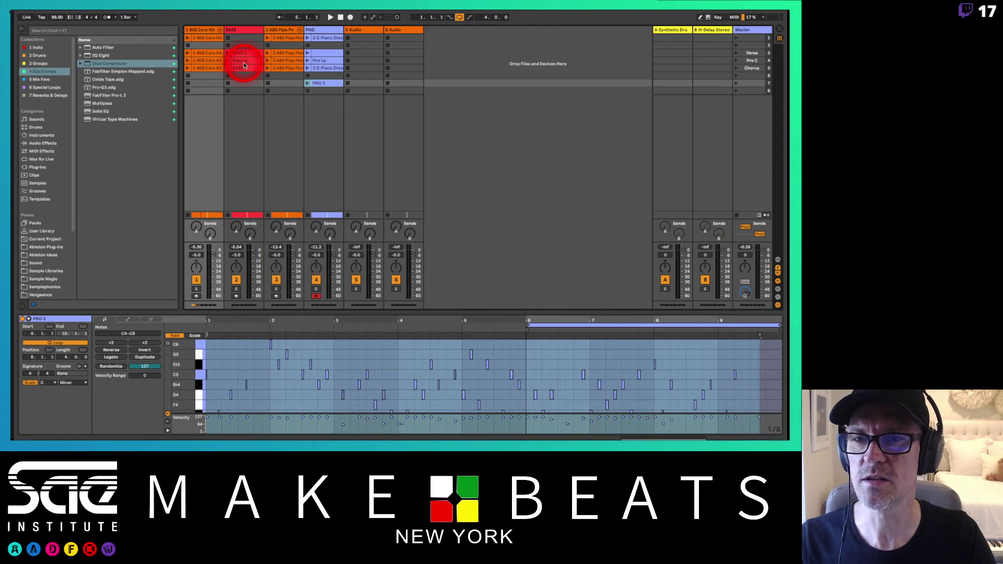
left_click(189, 92)
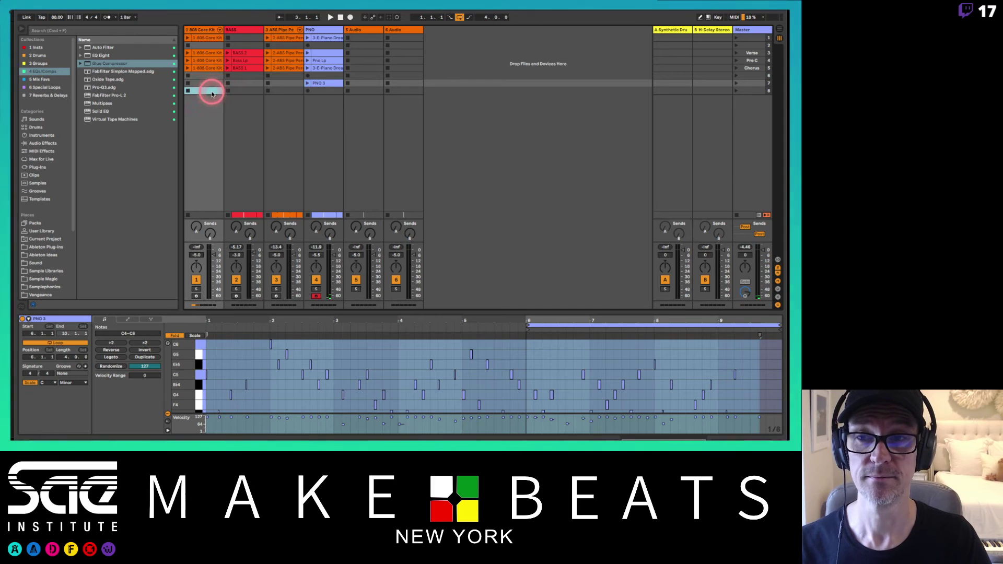
double_click(212, 92)
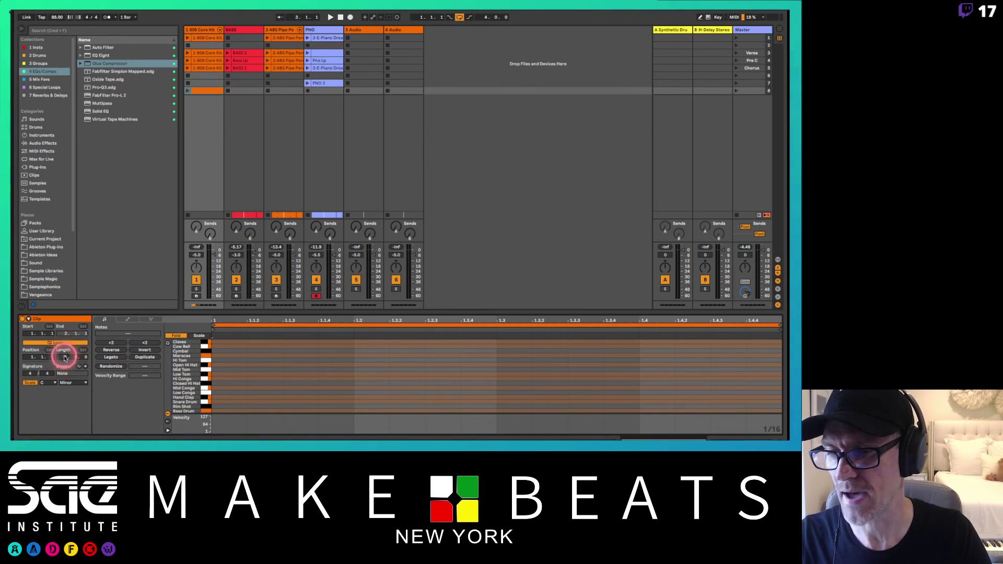
type("2")
key("Return")
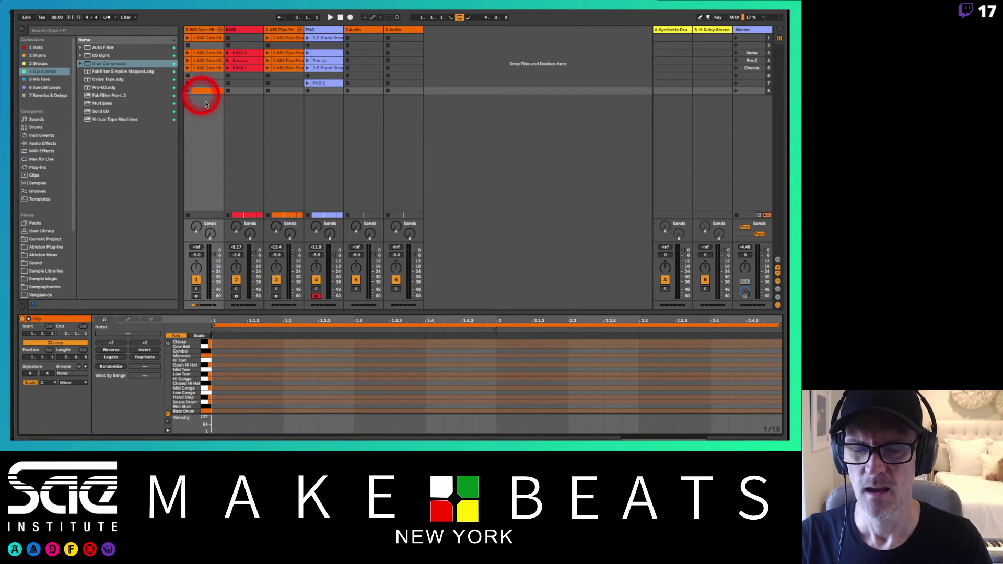
Enlarge the note editor to fit all the drum lanes and turn off the new clip's Scale option
left_click(295, 436)
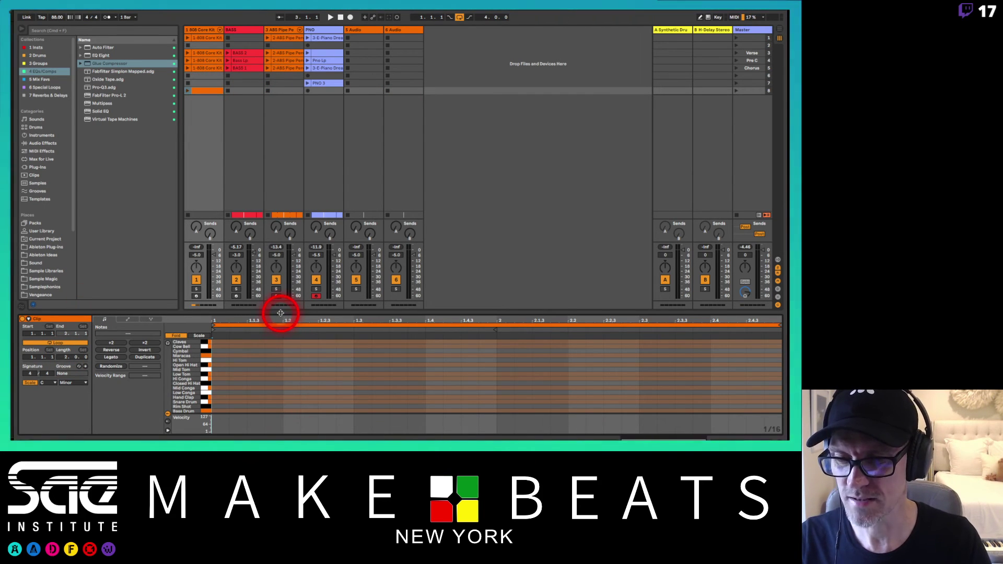
left_click_drag(280, 313, 271, 274)
left_click(30, 345)
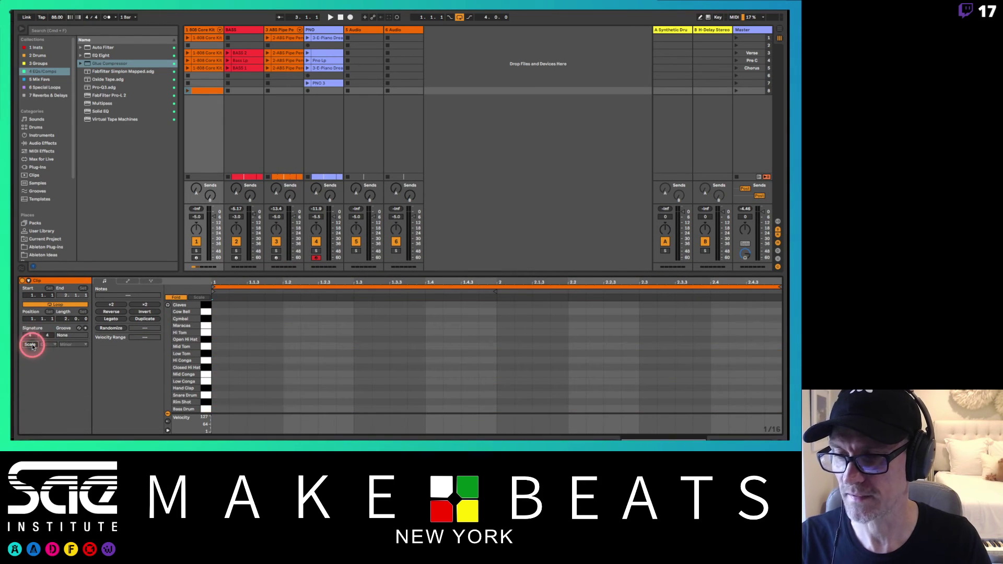
mouse_move(194, 349)
left_mouse_down()
mouse_move(179, 403)
mouse_move(219, 410)
left_mouse_up()
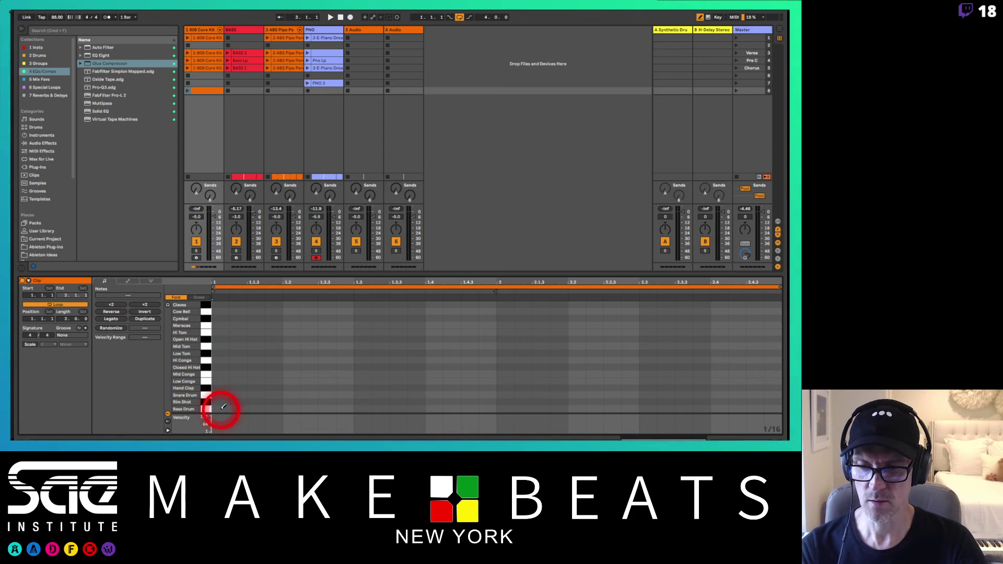
Draw a 1/16 Bass Drum note at 1.1.1 in the new clip and set it to full velocity
left_click(222, 409)
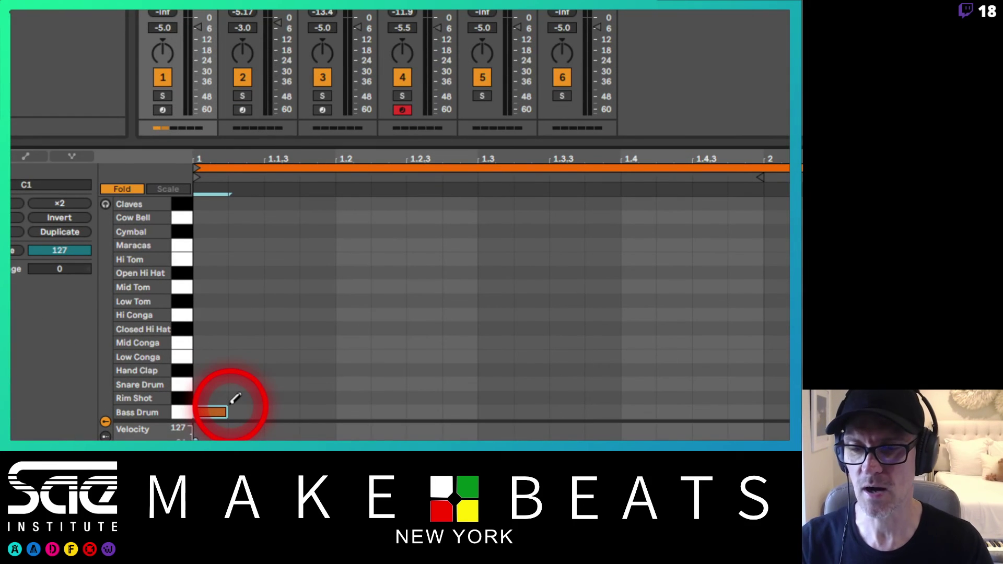
left_click(223, 408)
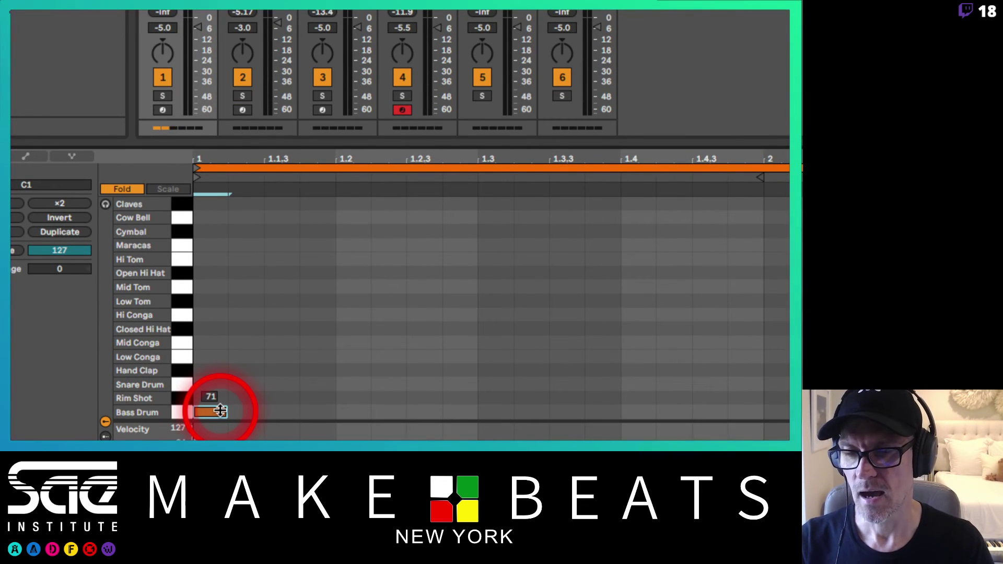
left_click_drag(221, 411, 221, 381)
left_click(222, 411)
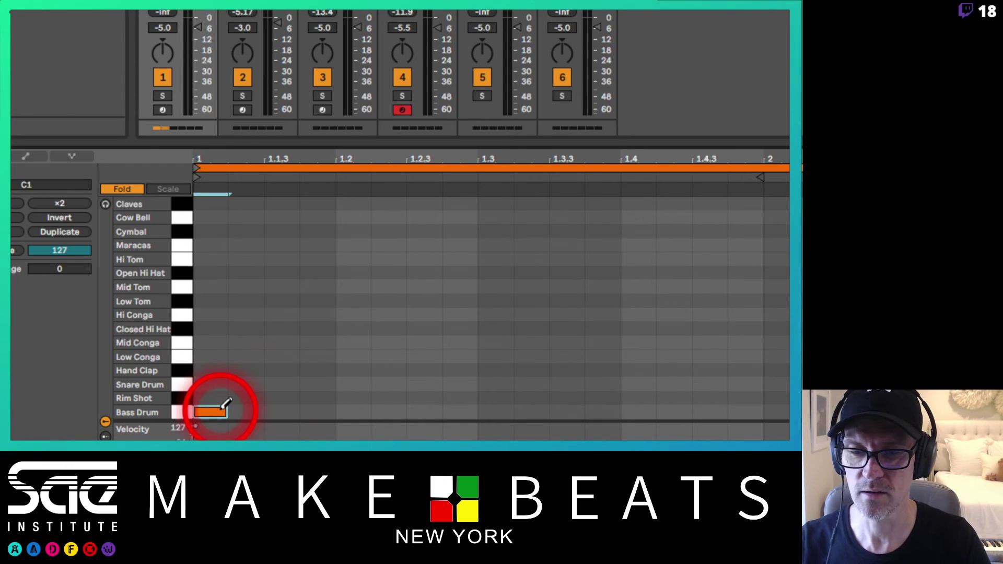
Draw 1/16 Snare Drum notes at 1.2, 1.4, 2.2 and 2.4 for the backbeat
left_click(355, 384)
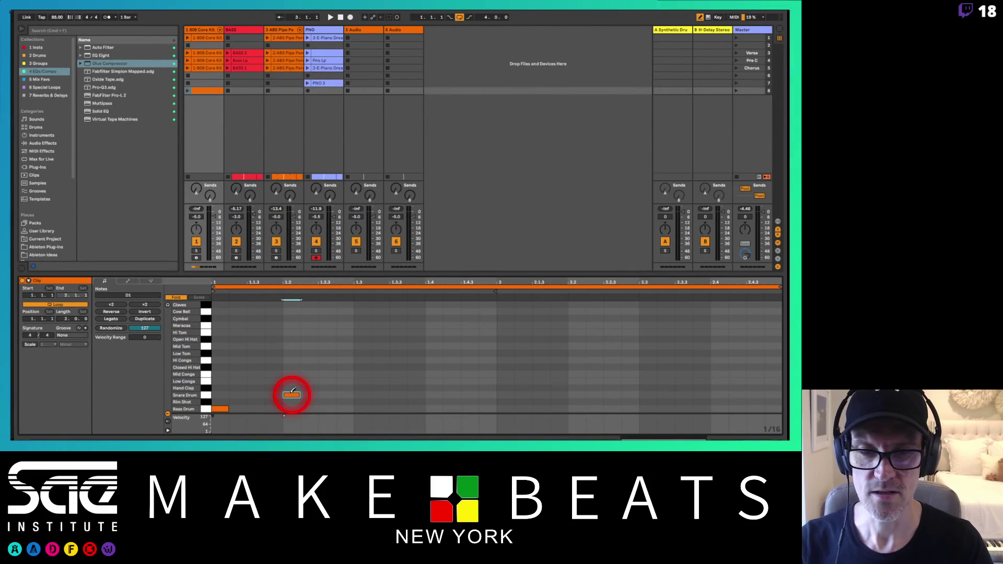
left_click(434, 395)
left_click(577, 395)
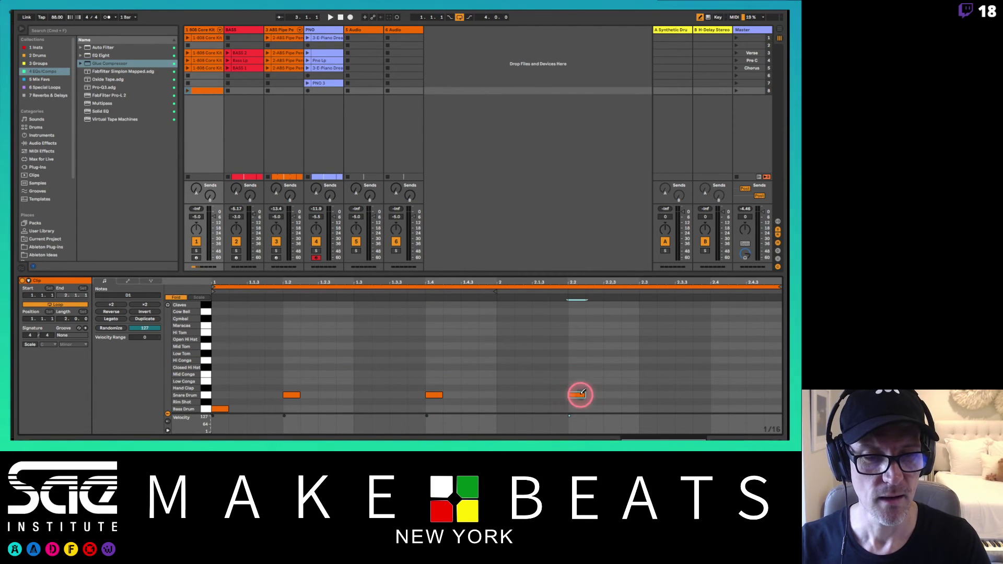
left_click(720, 395)
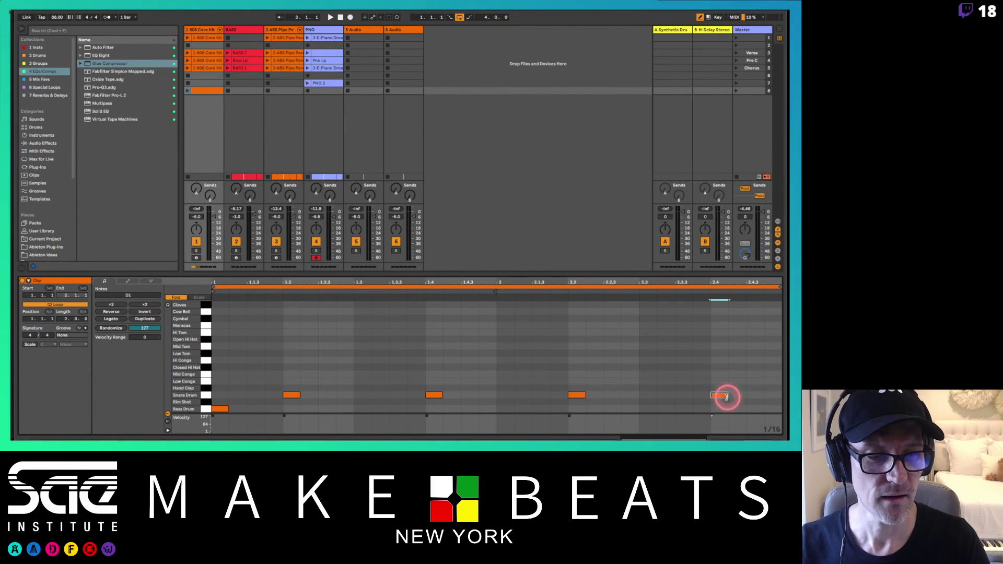
Add 1/16 Hand Clap notes at 1.2, 1.4, 2.2 and 2.4, plus an extra one at 2.4.4
left_click(291, 388)
left_click(438, 388)
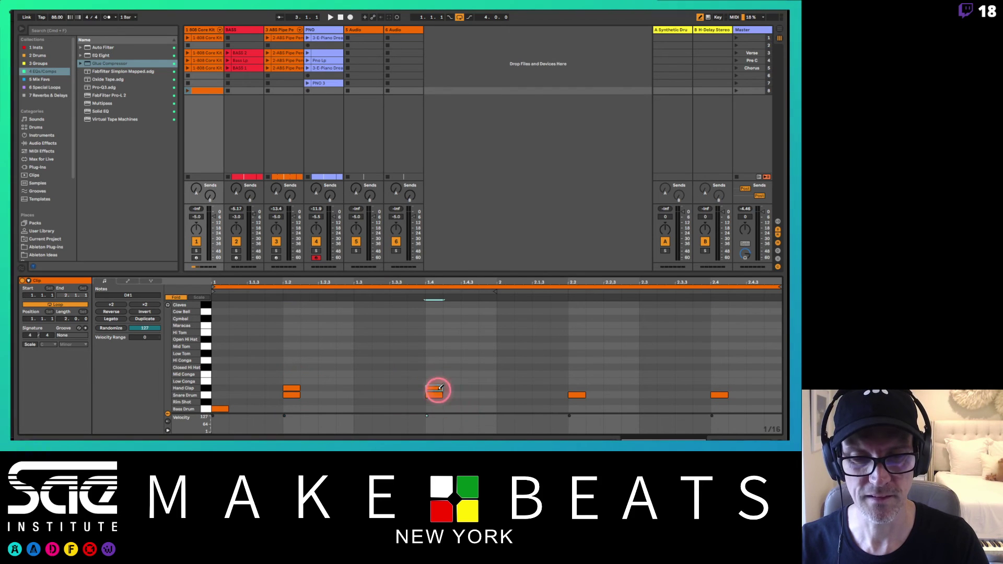
left_click(575, 388)
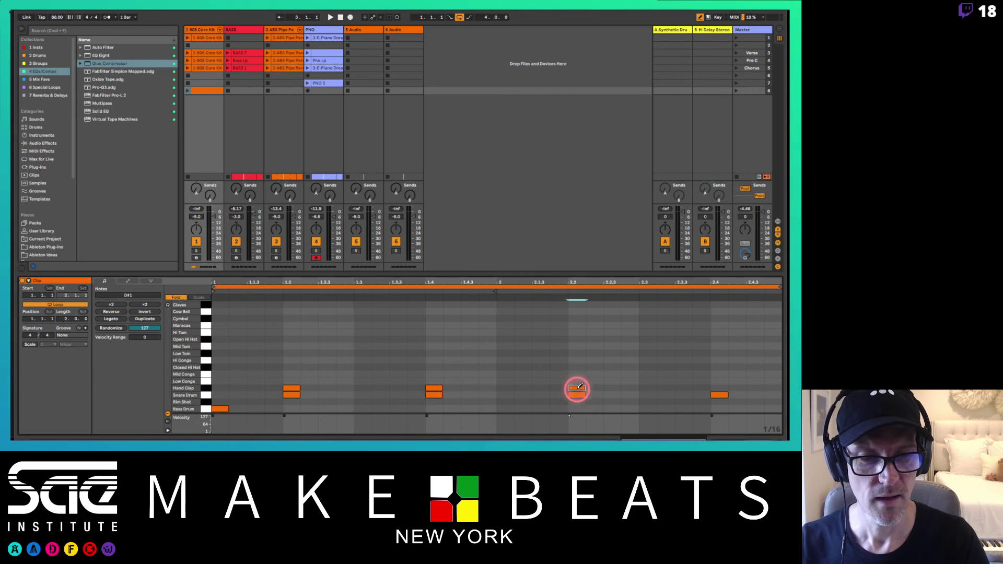
left_click(724, 387)
left_click(779, 387)
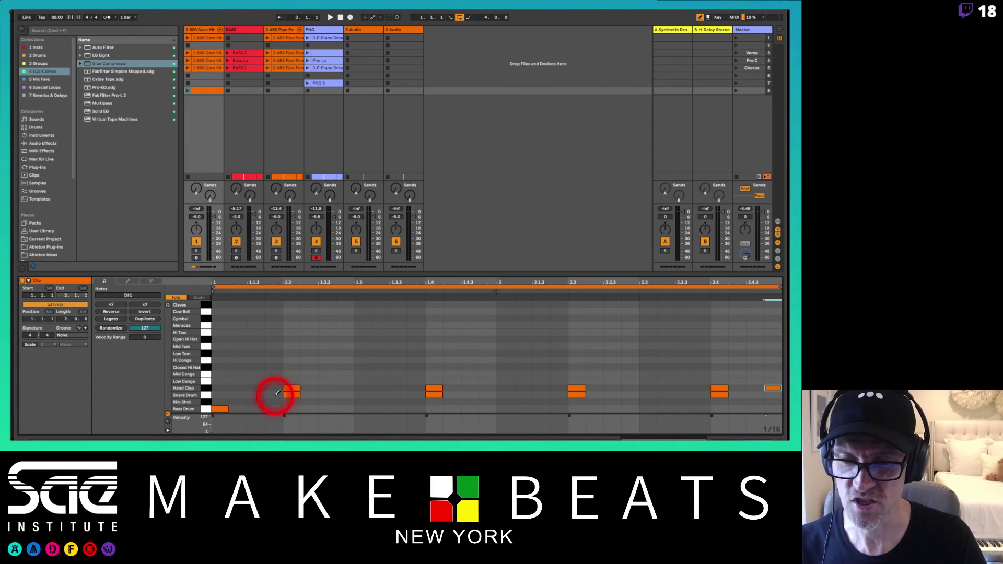
Draw lower-velocity 1/16 Snare Drum ghost notes at 1.2.4, 1.3.2, 2.2.4 and 2.3.2
left_click(344, 395)
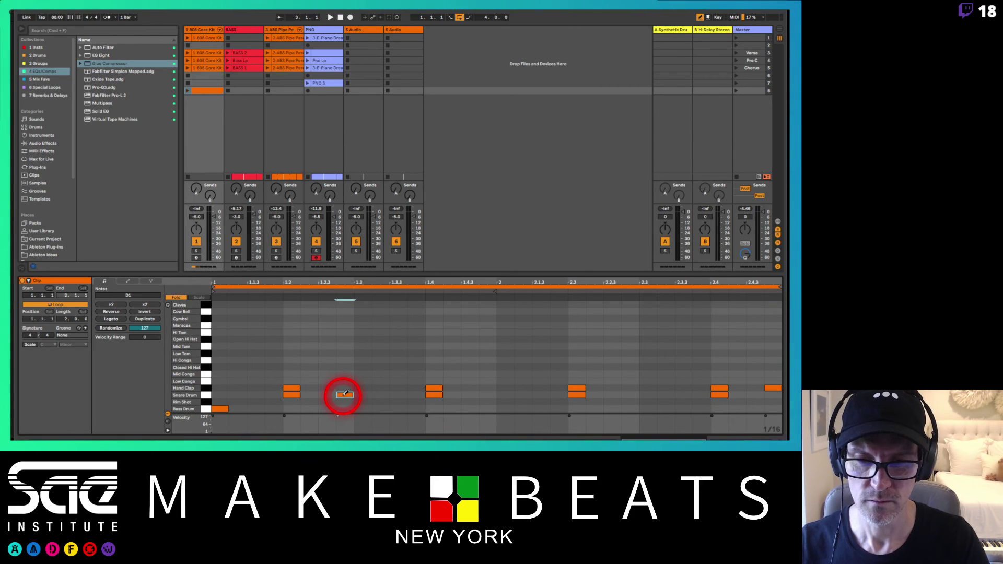
left_click(381, 395)
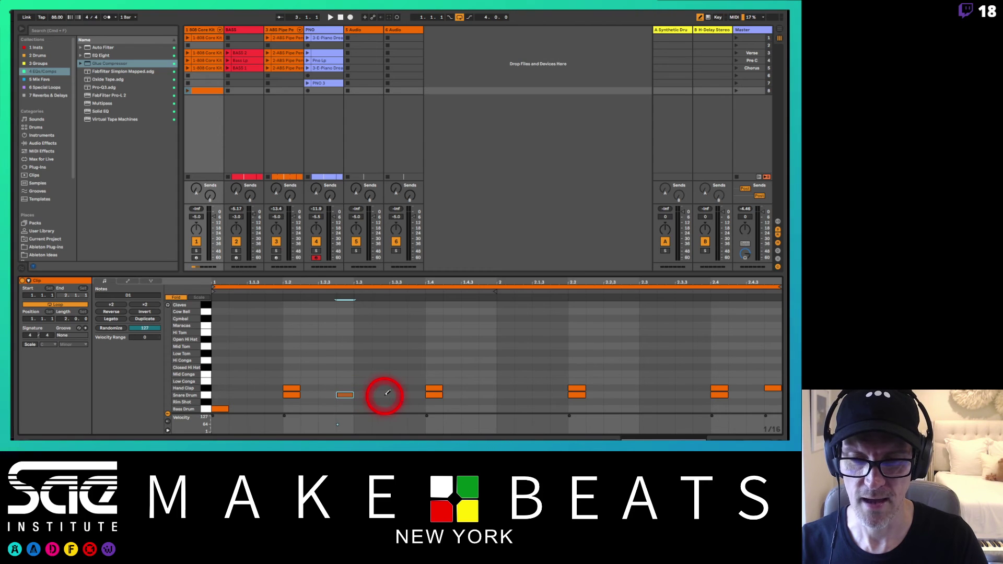
left_click(631, 395)
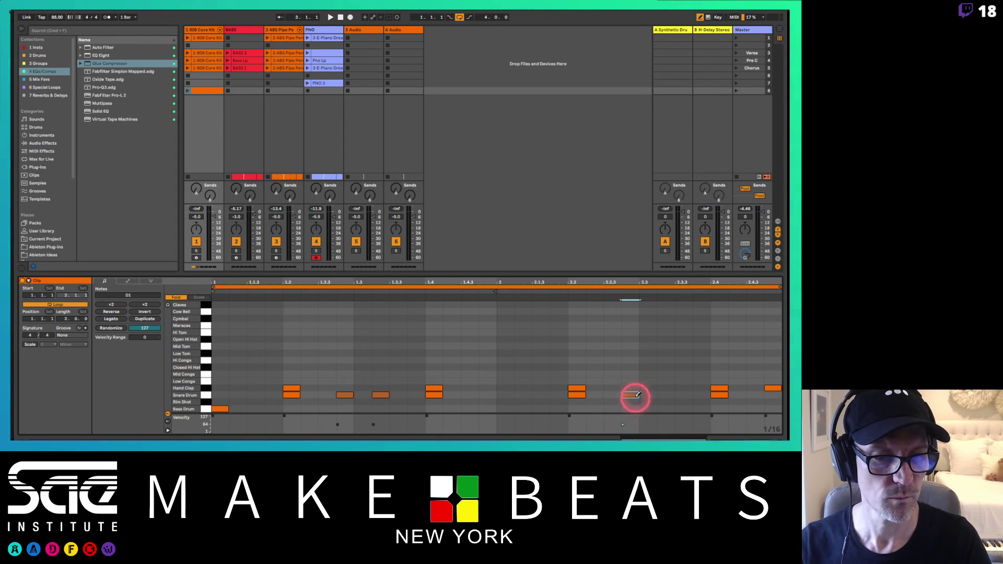
left_click(666, 395)
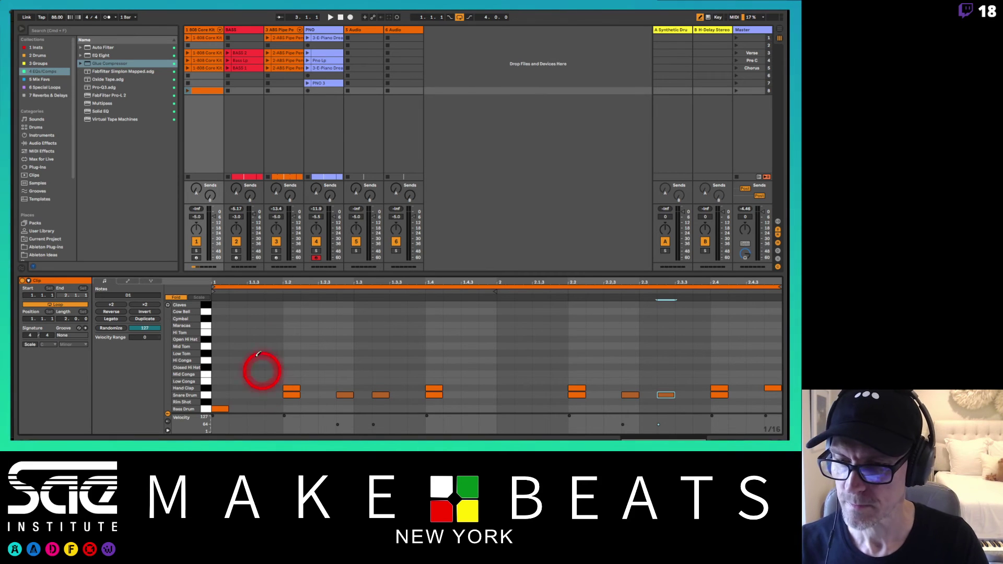
Draw a 1/8 Closed Hi Hat note at 1.1.1 and 1/16 ones at 1.1.3 and 1.1.4 with reduced, differing velocities
left_click(223, 367)
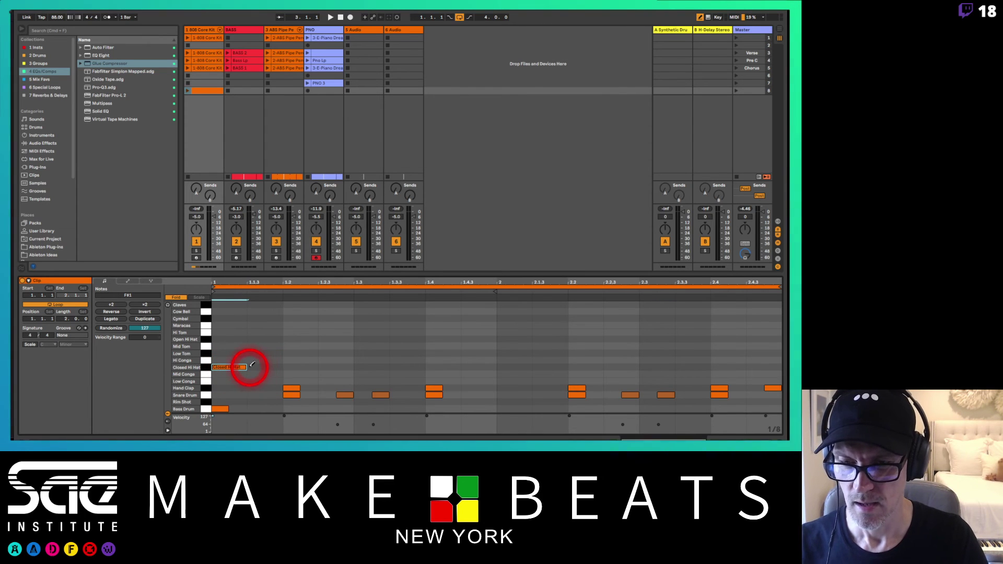
key("super+d")
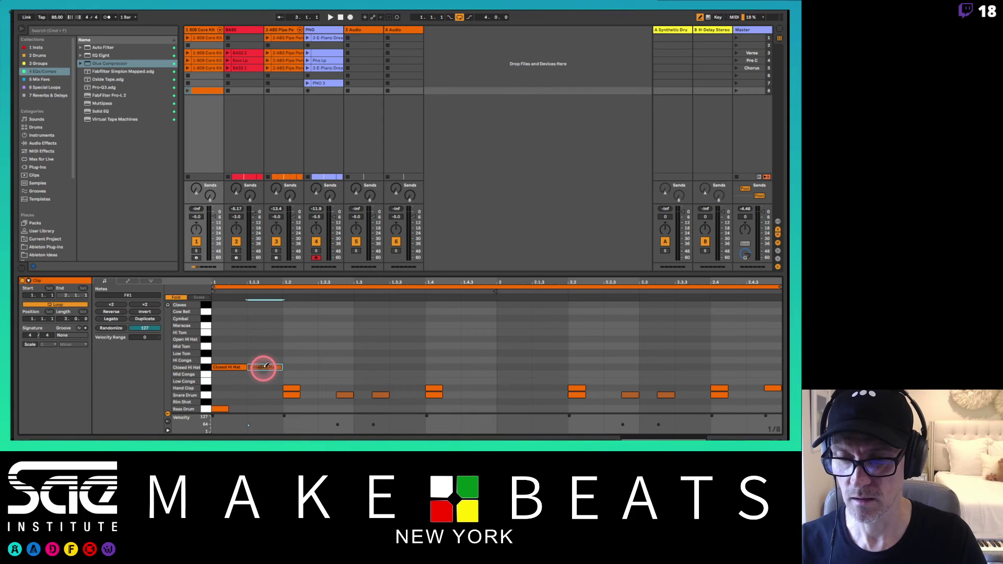
left_click(263, 367)
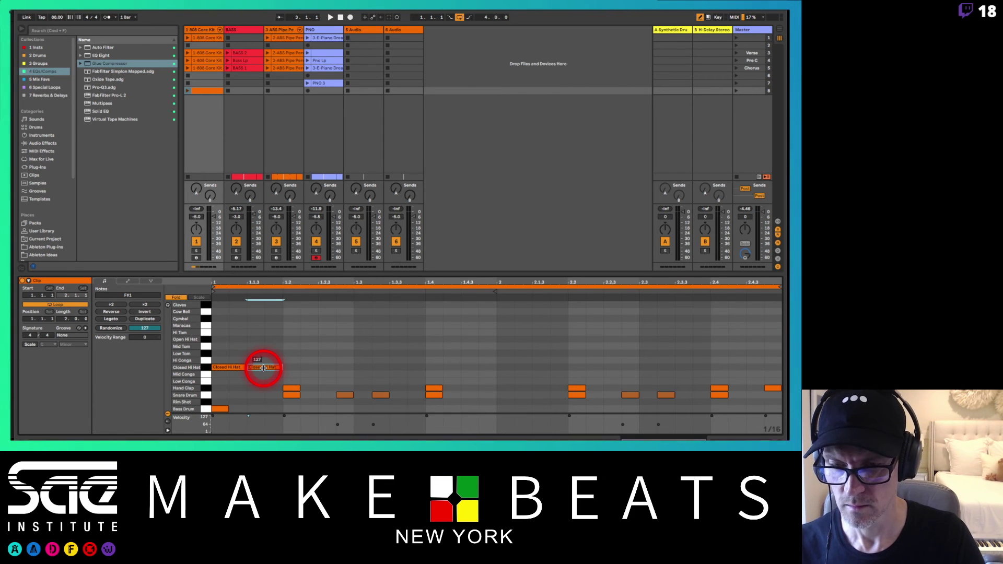
left_click_drag(264, 367, 262, 365)
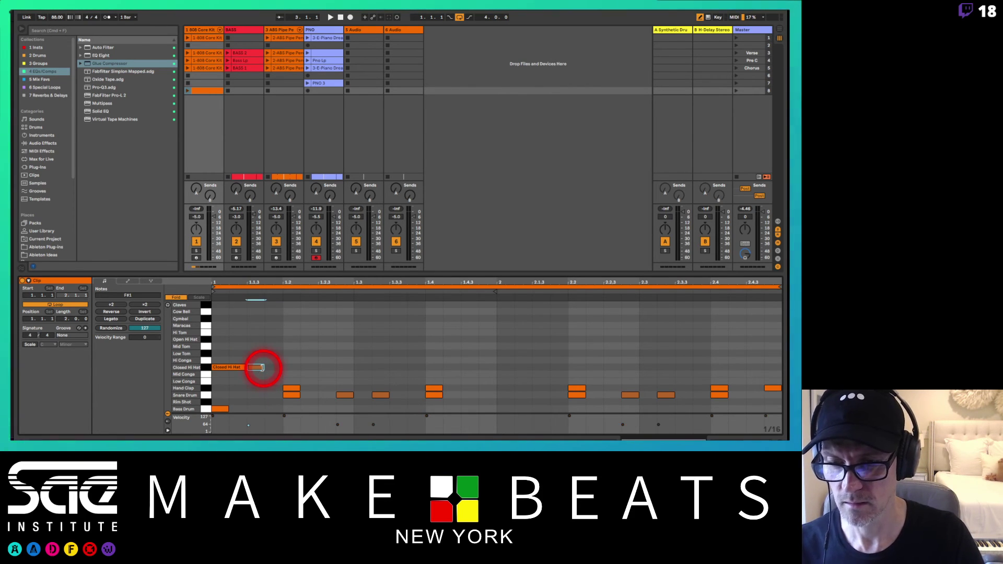
left_click(282, 365)
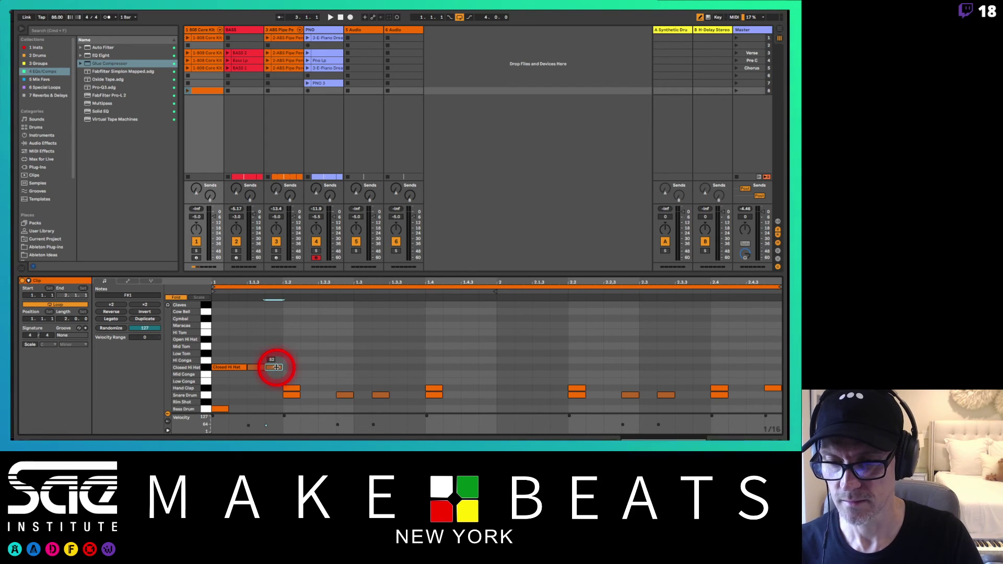
left_click(254, 368)
left_click(254, 367)
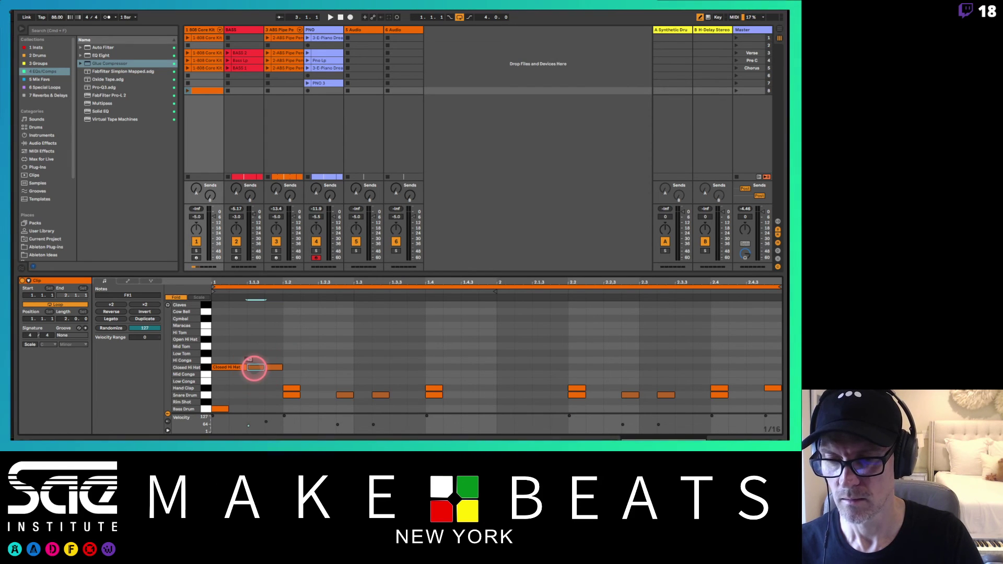
left_click(228, 357)
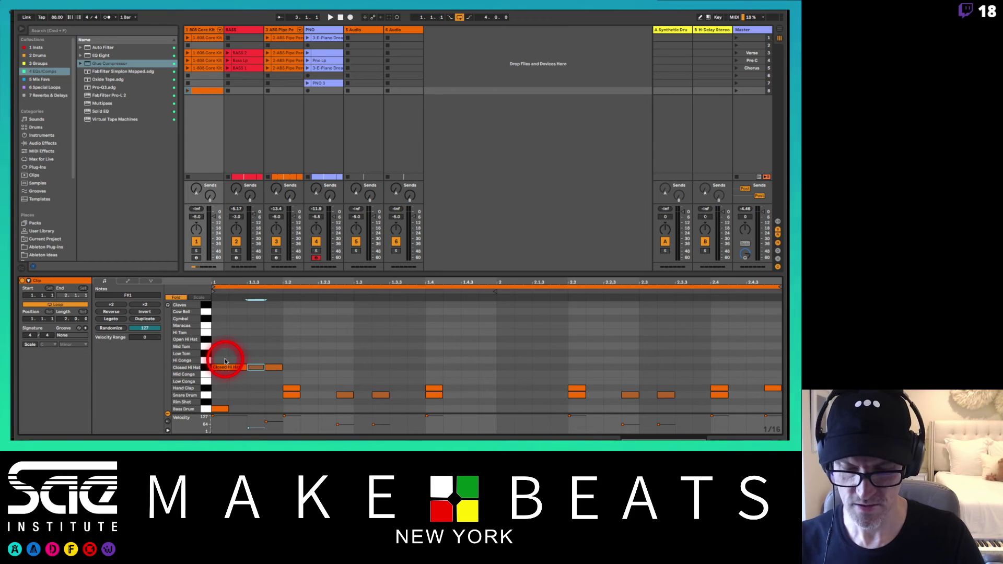
left_click(220, 361)
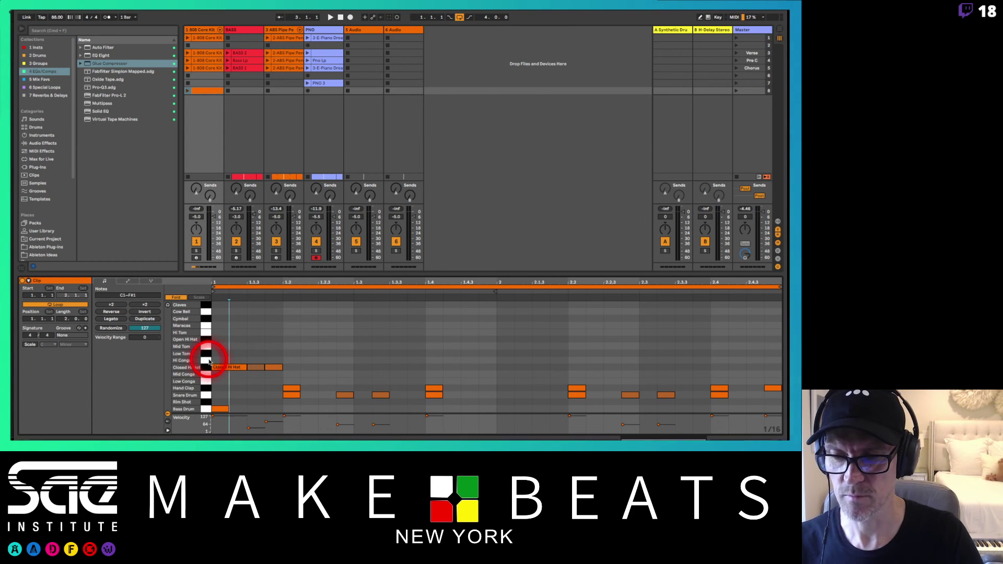
Try duplicating the one-beat Closed Hi Hat pattern across the following beats, then undo the duplicates
left_click(219, 367)
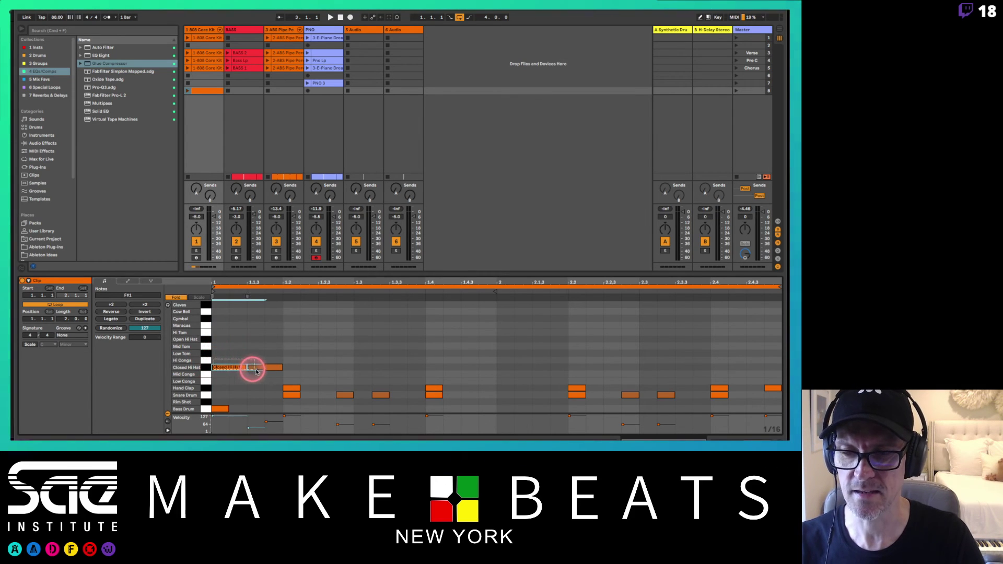
left_click(278, 369, "shift")
key("ctrl+d")
key("ctrl+d")
key("ctrl+d")
key("ctrl+d")
key("ctrl+d")
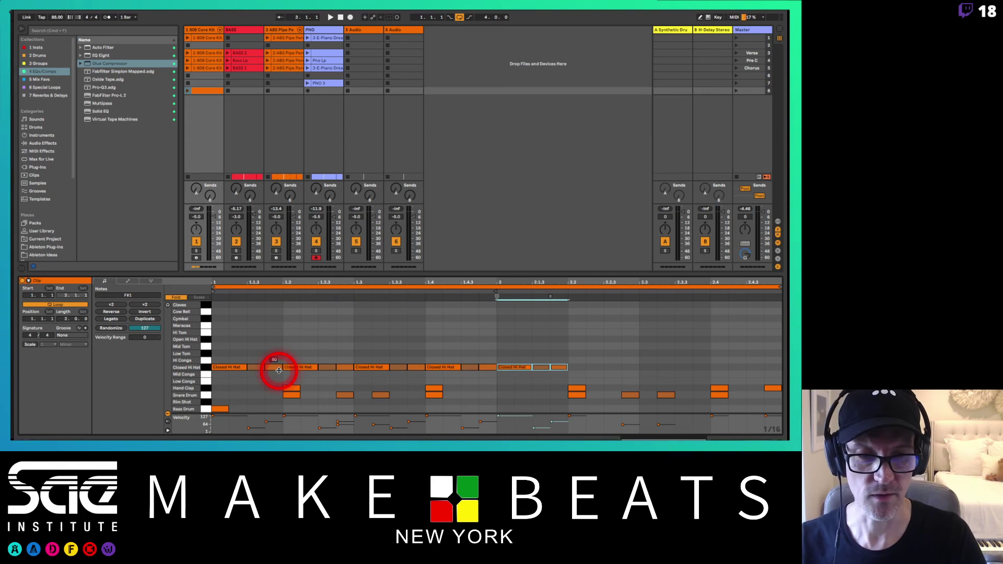
key("ctrl+z")
key("ctrl+z")
key("ctrl+z")
key("ctrl+z")
key("ctrl+z")
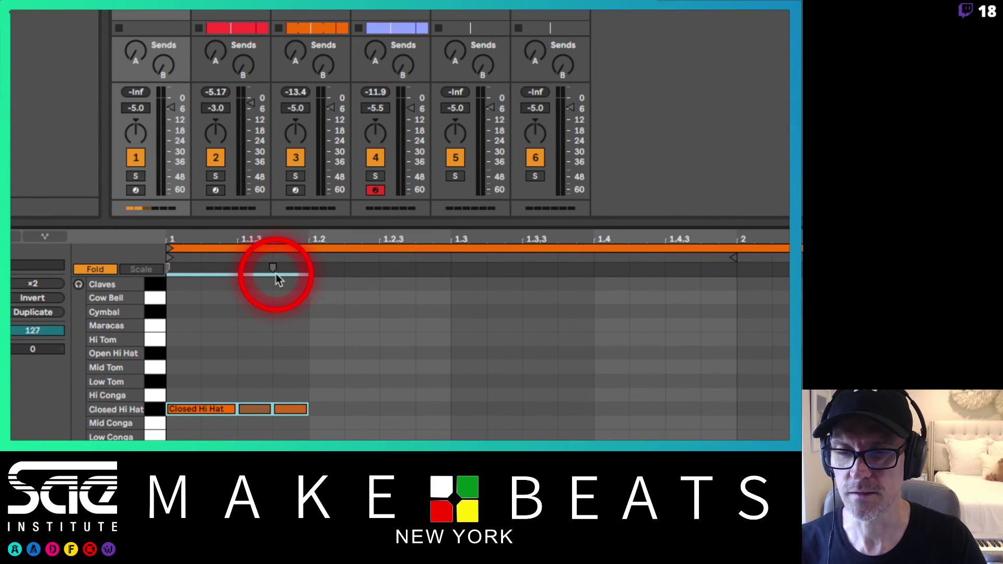
Try repeating the Closed Hi Hat pattern with a one-beat time selection from 1.1 to 1.2, then undo the copies
left_click_drag(277, 280, 451, 275)
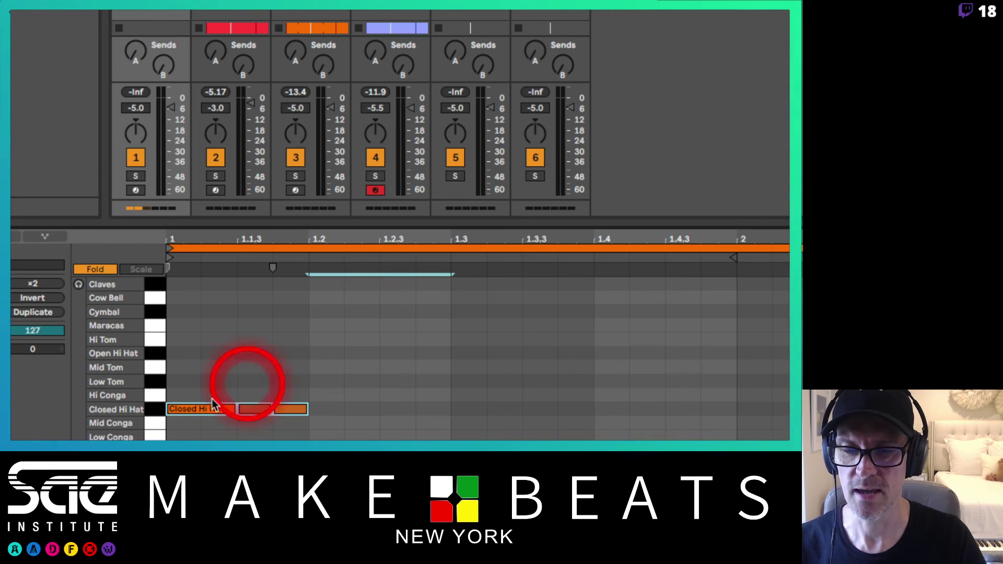
left_click_drag(182, 391, 300, 417)
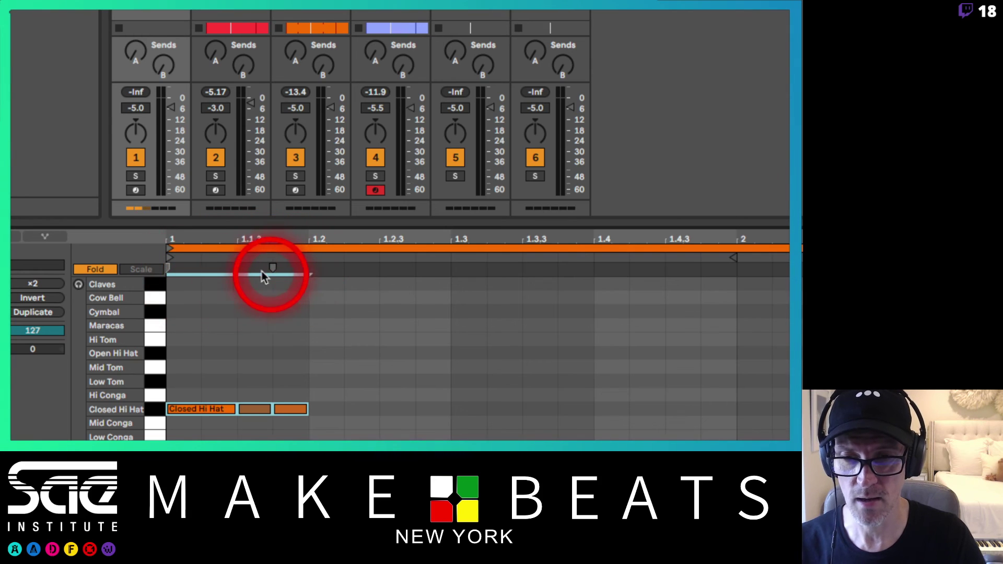
left_click_drag(281, 274, 290, 272)
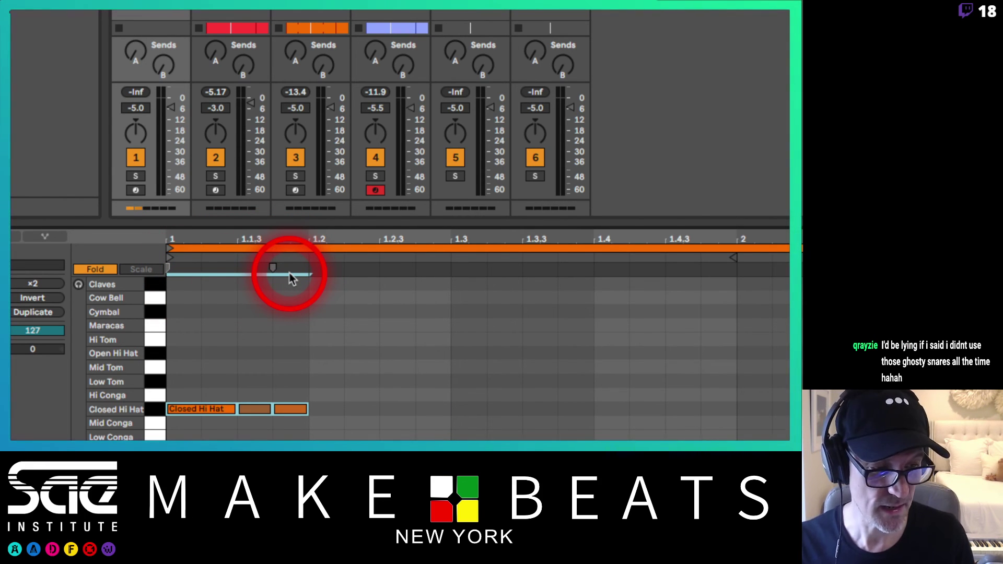
key("ctrl+d")
key("ctrl+d")
key("ctrl+d")
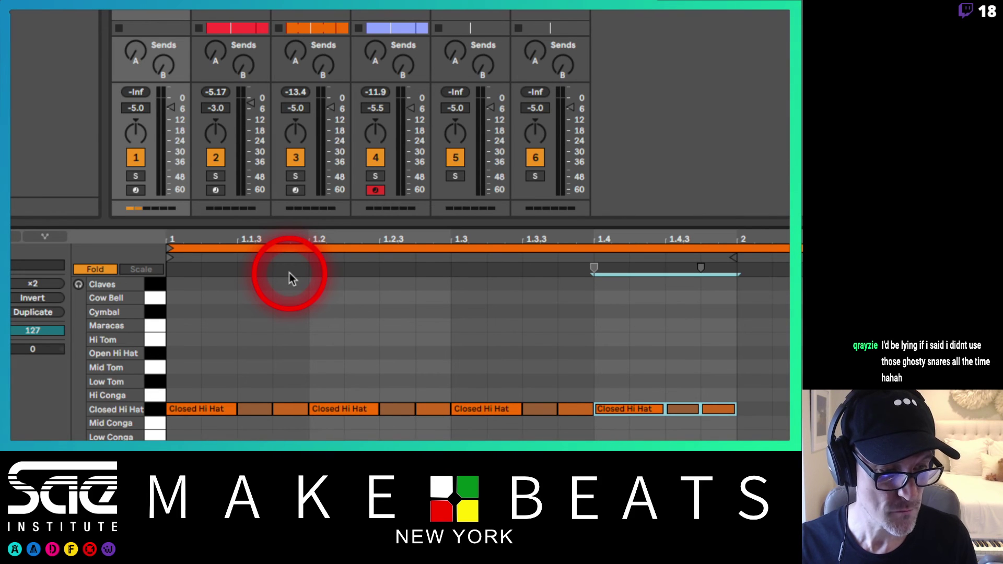
key("ctrl+z")
key("ctrl+z")
key("ctrl+z")
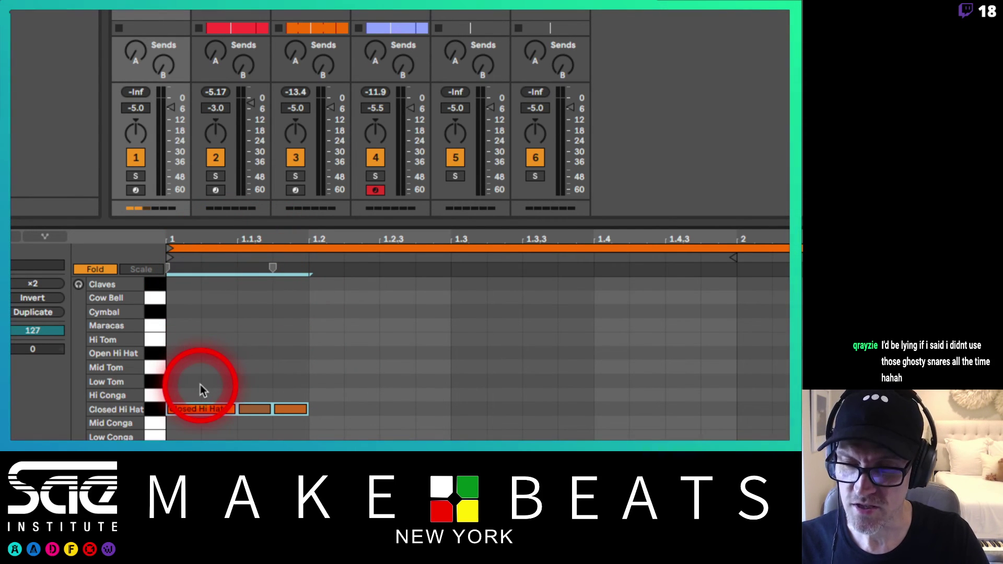
key("ctrl+d")
key("ctrl+d")
key("ctrl+z")
key("ctrl+z")
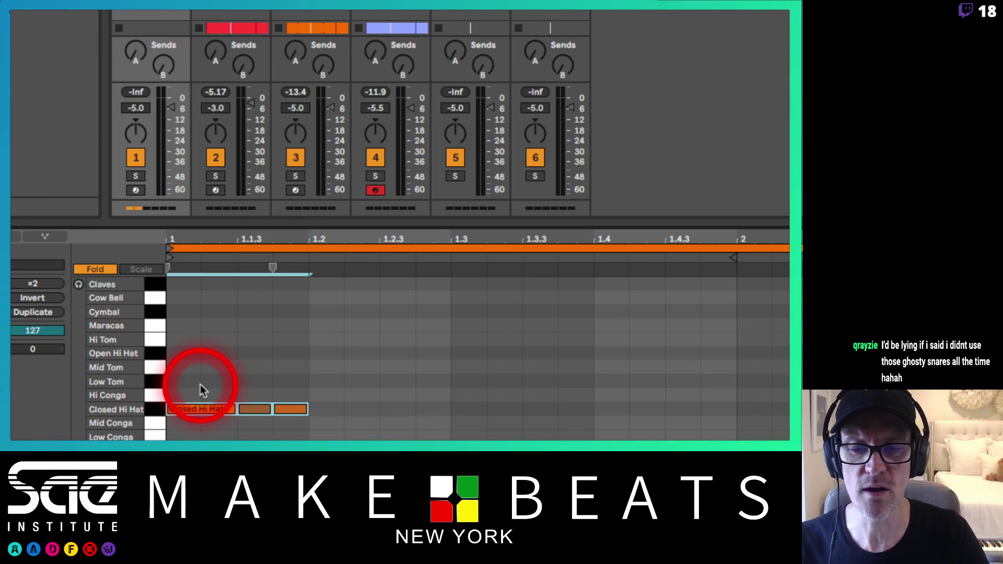
Try duplicating the Closed Hi Hat pattern with a two-beat time selection from 1.1 to 1.3, then undo it
left_click(208, 392)
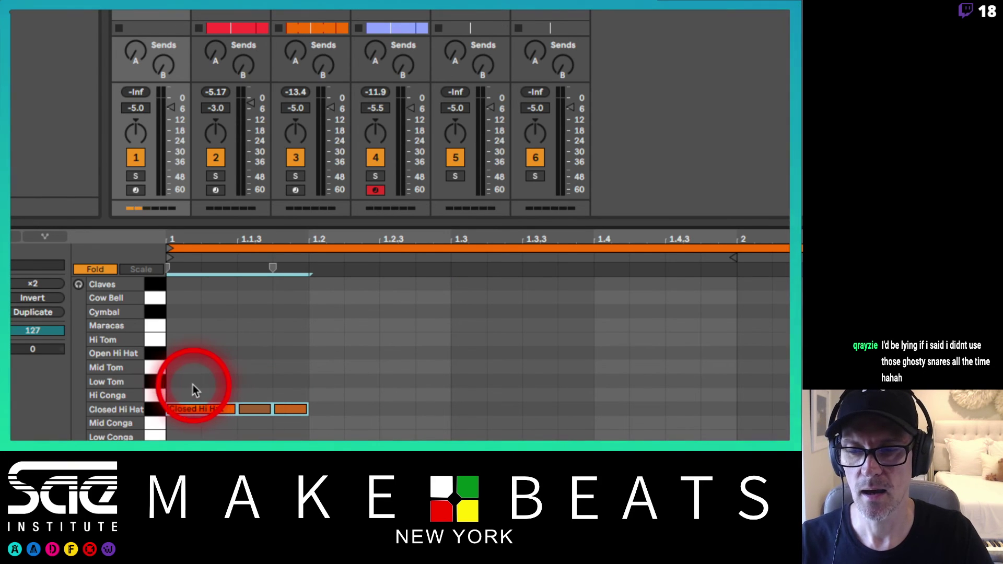
left_click_drag(186, 385, 446, 422)
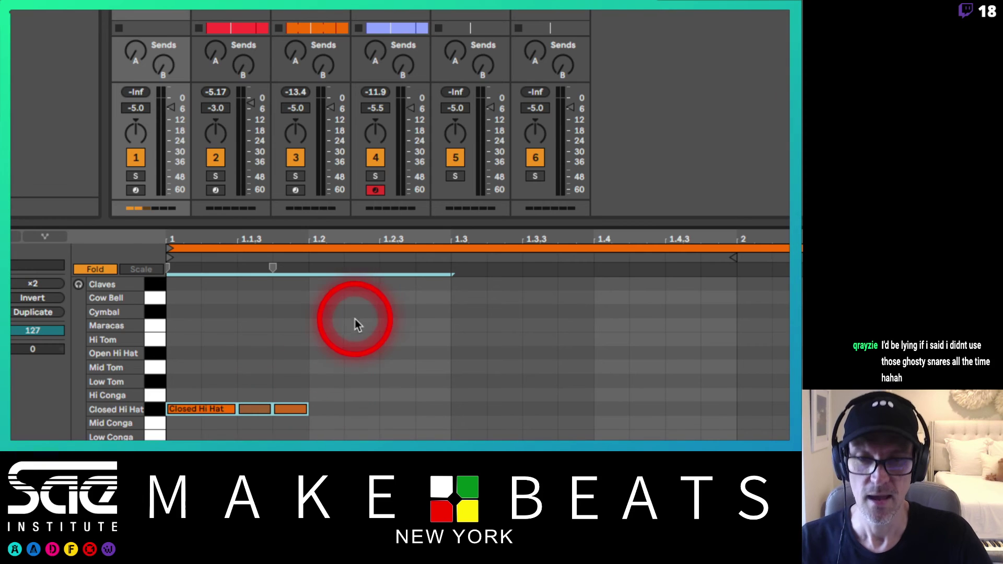
key("ctrl+d")
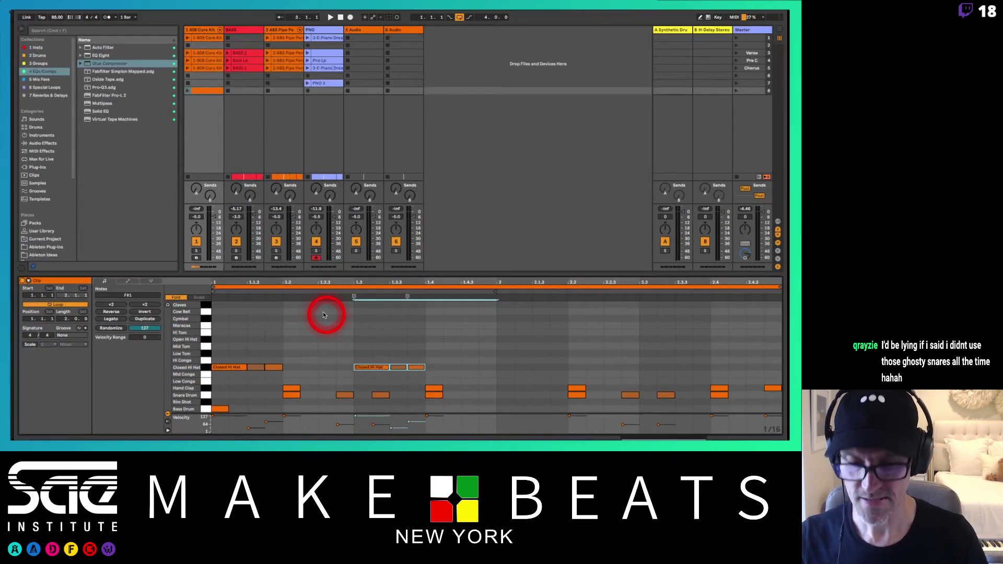
key("ctrl+z")
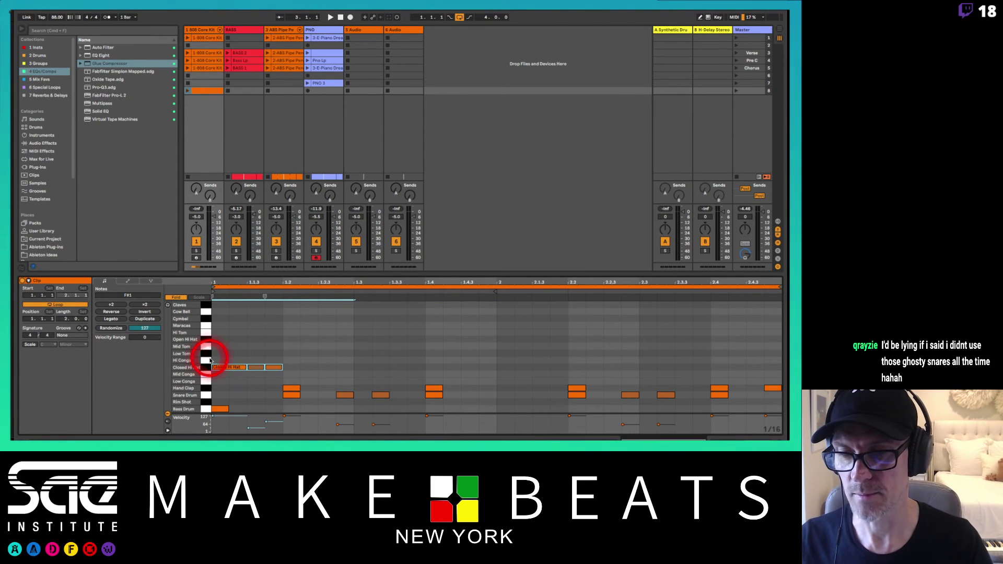
Select the first beat of Closed Hi Hat notes and duplicate it seven times to fill both bars
left_click_drag(209, 358, 276, 377)
key("ctrl+d")
key("ctrl+d")
key("ctrl+d")
key("ctrl+d")
key("ctrl+d")
key("ctrl+d")
key("ctrl+d")
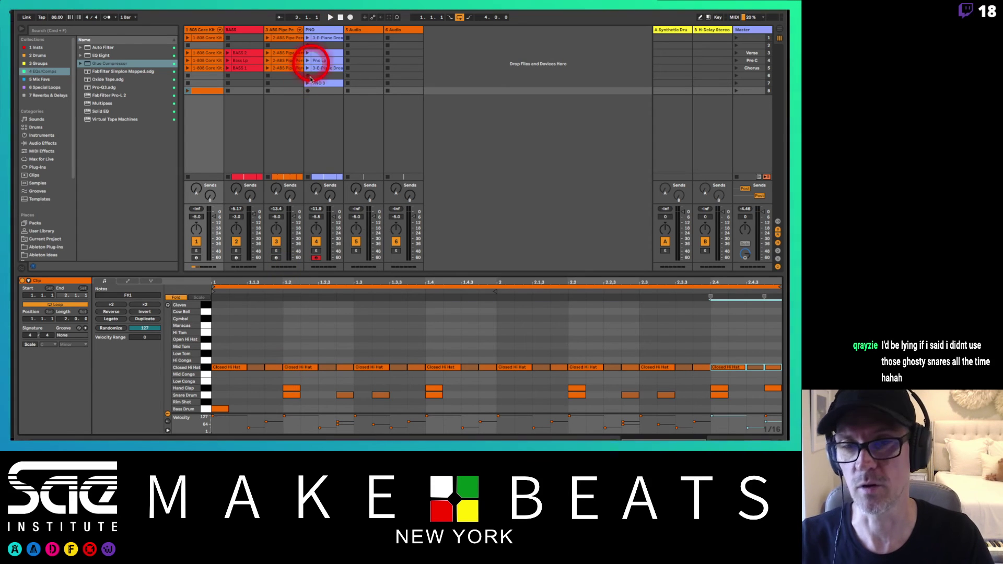
Launch the new drum clip in scene 8 and draw a 1/16 Bass Drum note at 1.3
left_click(187, 91)
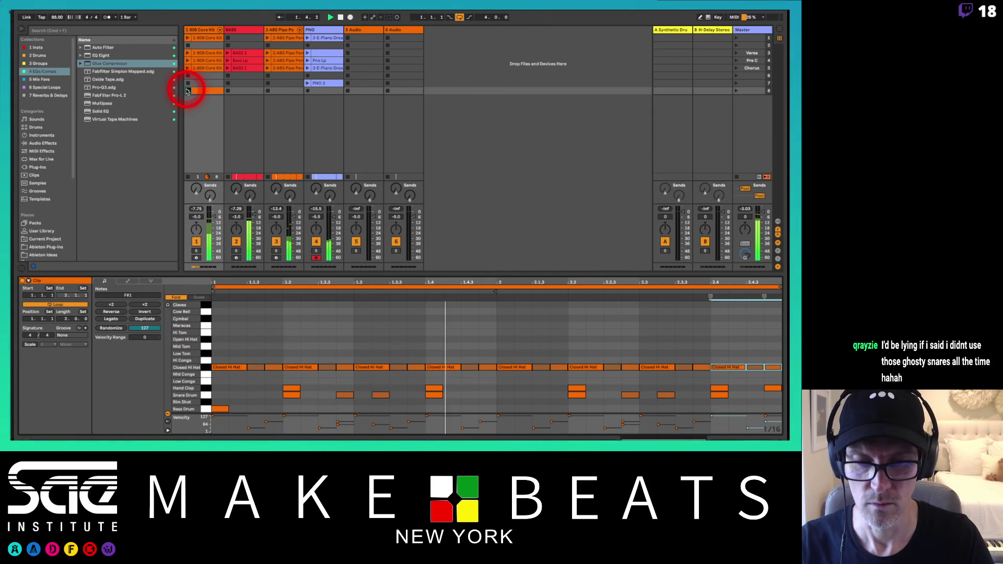
left_click(403, 216)
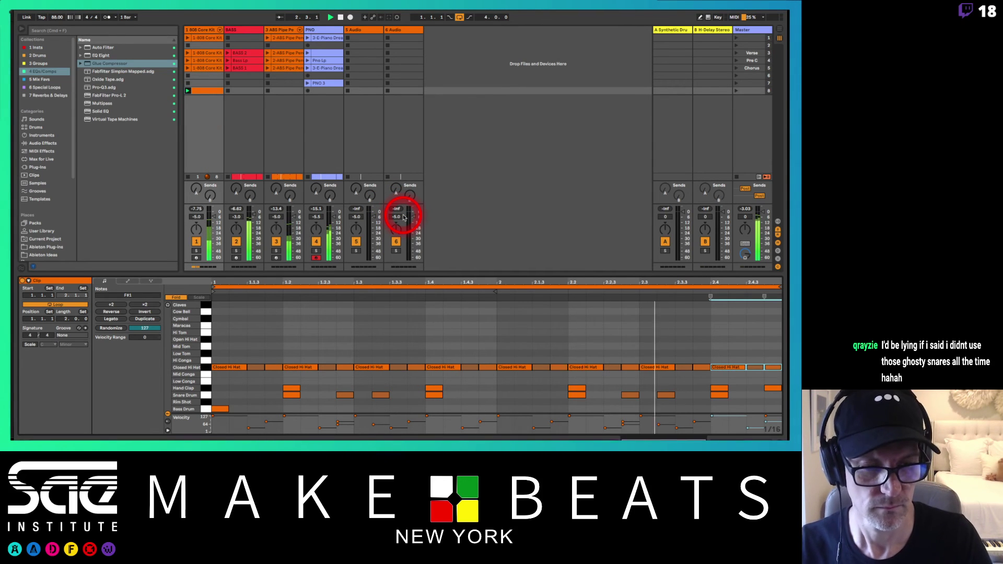
left_click(345, 417)
left_click(338, 386)
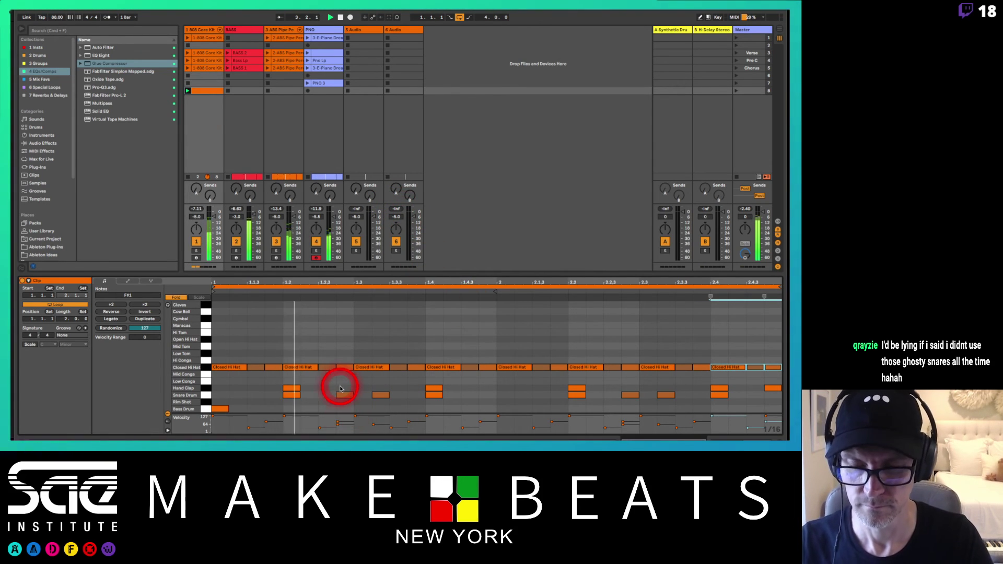
left_click(345, 398)
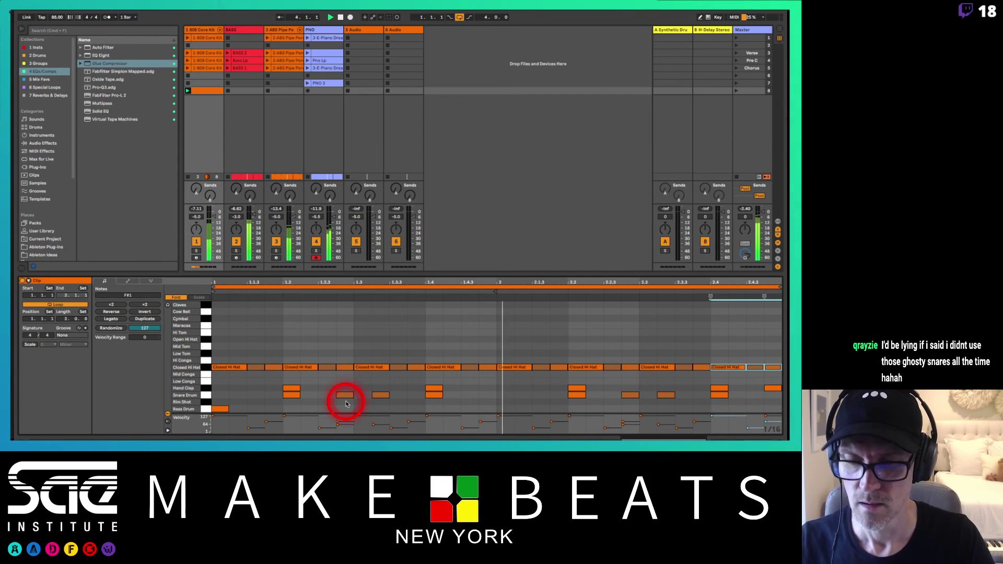
key("b")
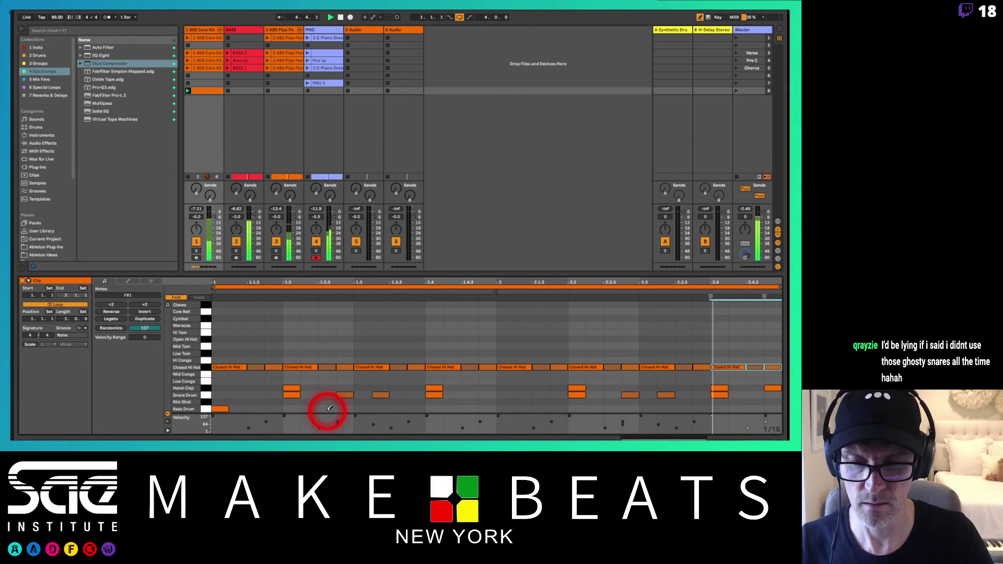
left_click(362, 408)
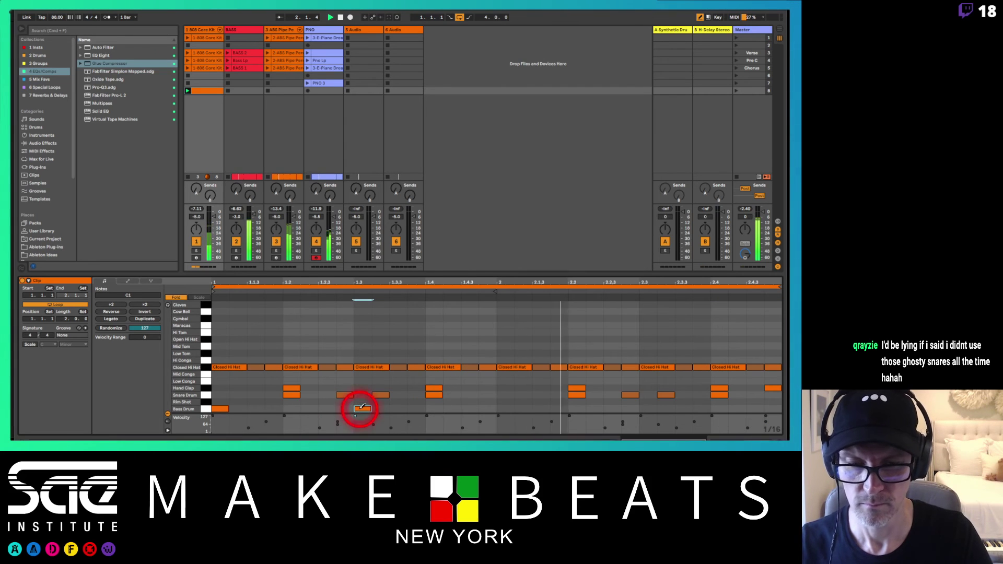
Solo the 808 Core Kit track and draw 1/16 Bass Drum notes at 2.1.3, 2.3 and 2.3.3, leaving none at 2.1
left_click(197, 251)
left_click(199, 254)
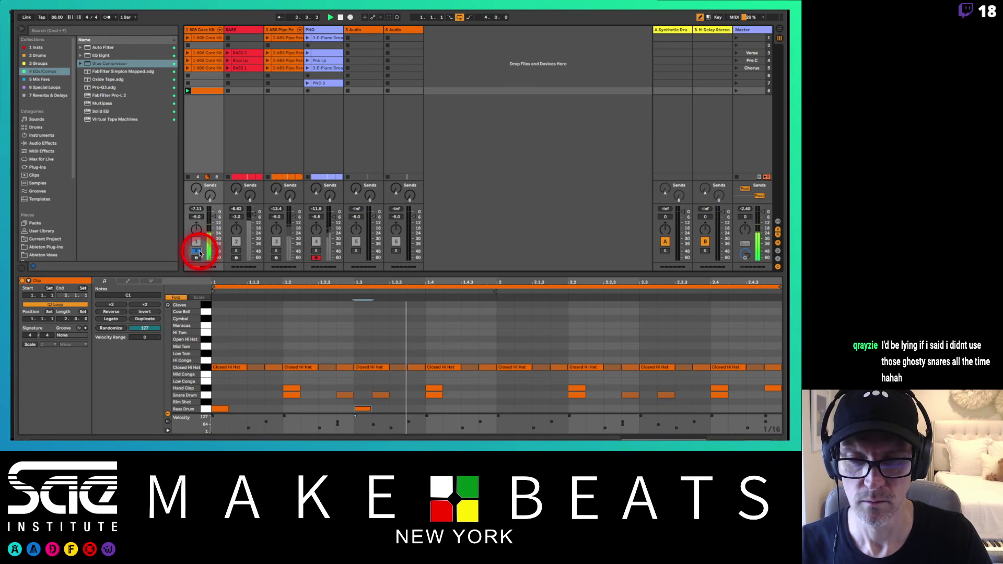
left_click(507, 409)
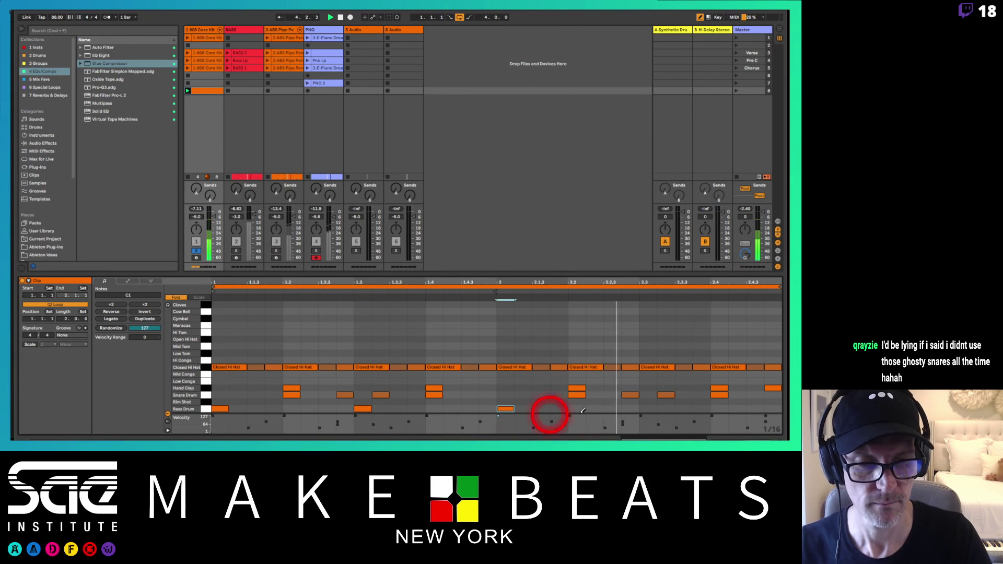
left_click(649, 409)
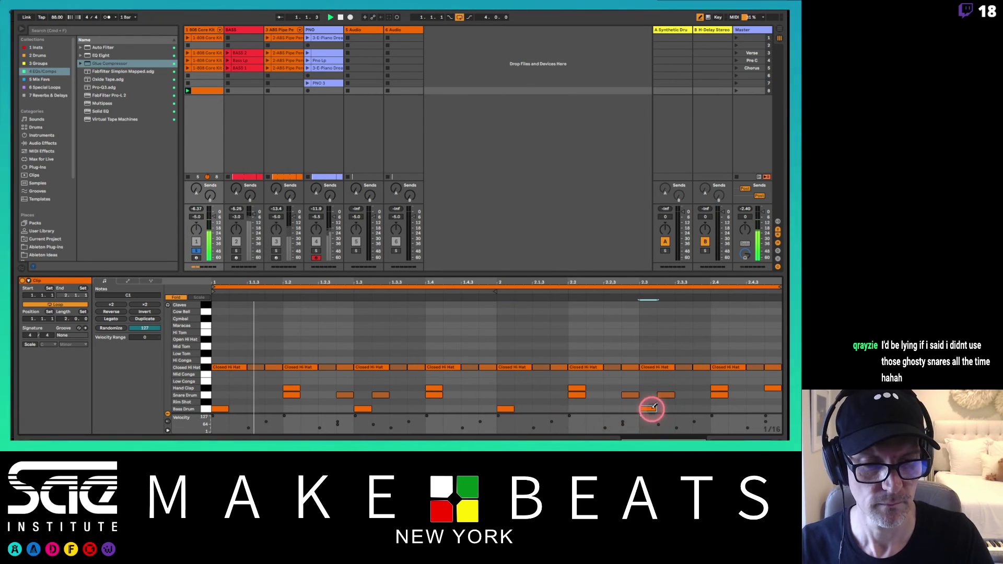
left_click(686, 409)
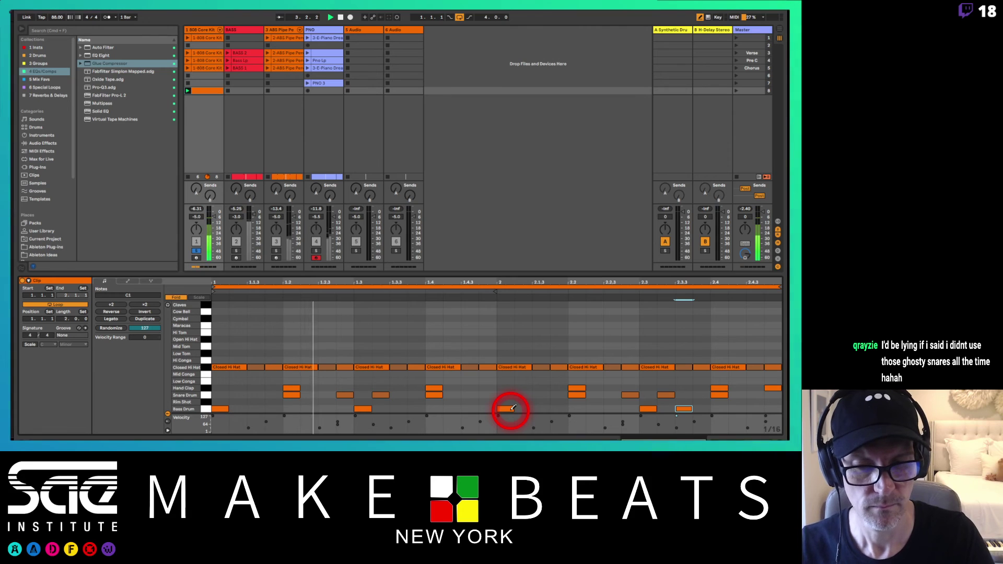
left_click_drag(511, 409, 551, 407)
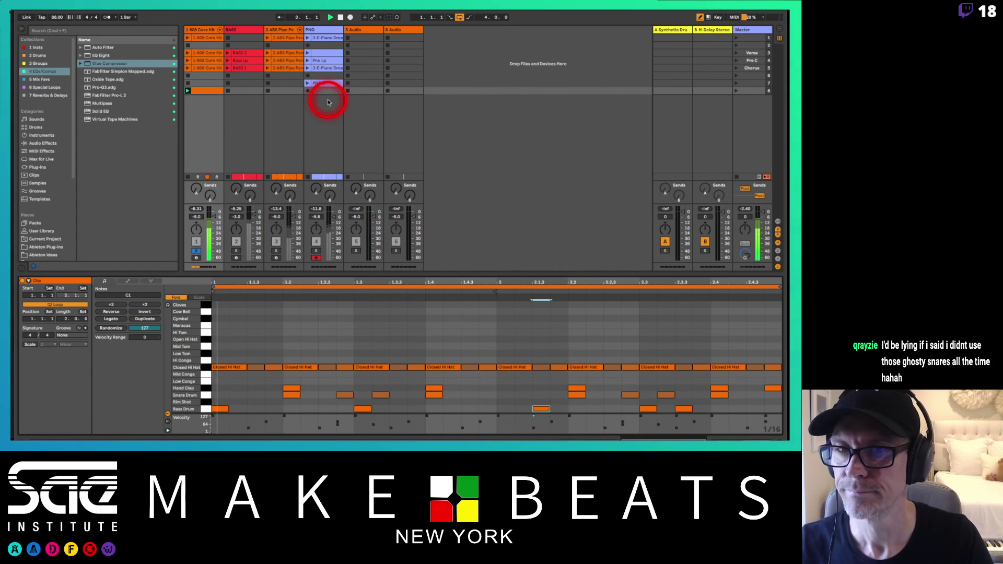
Audition the 808 Core Kit's macro variations, choose Hot, and raise Low Gain to 4.1 dB
left_click(202, 30)
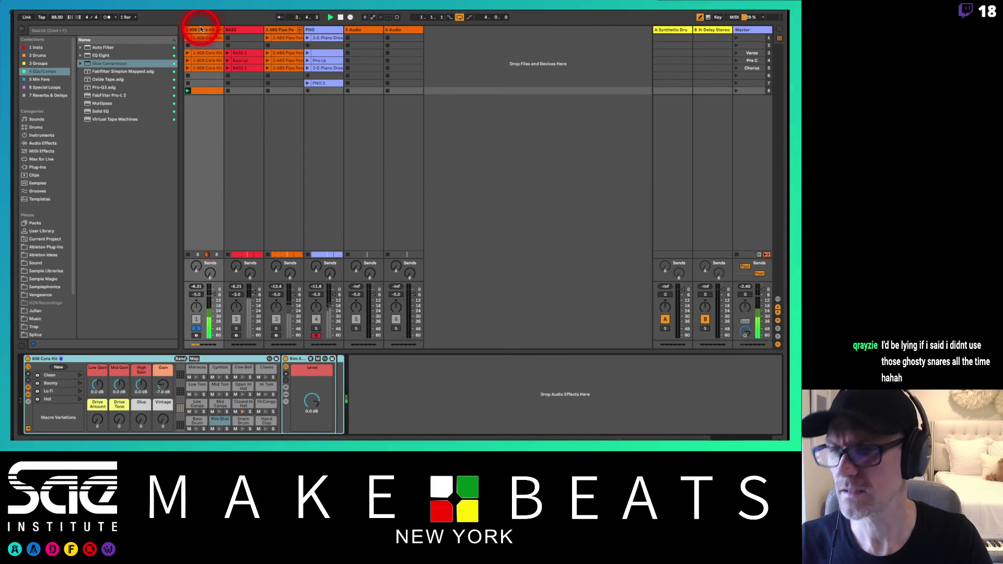
left_click(78, 384)
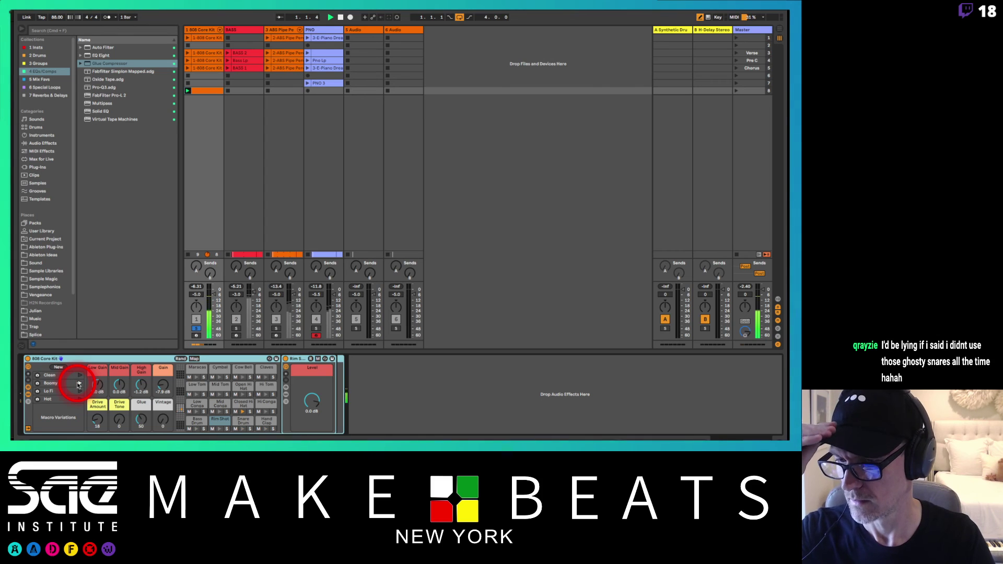
left_click(80, 393)
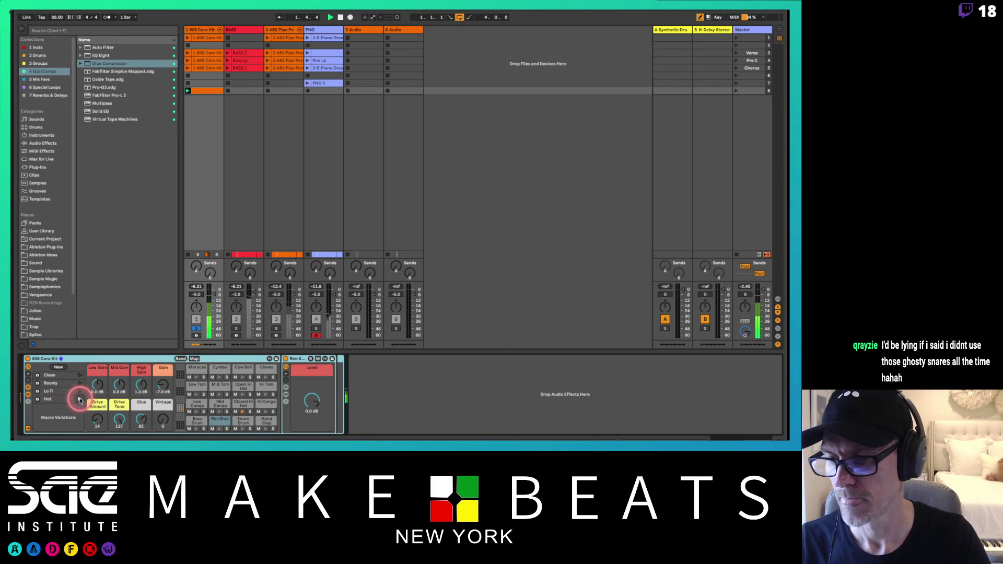
left_click(180, 340)
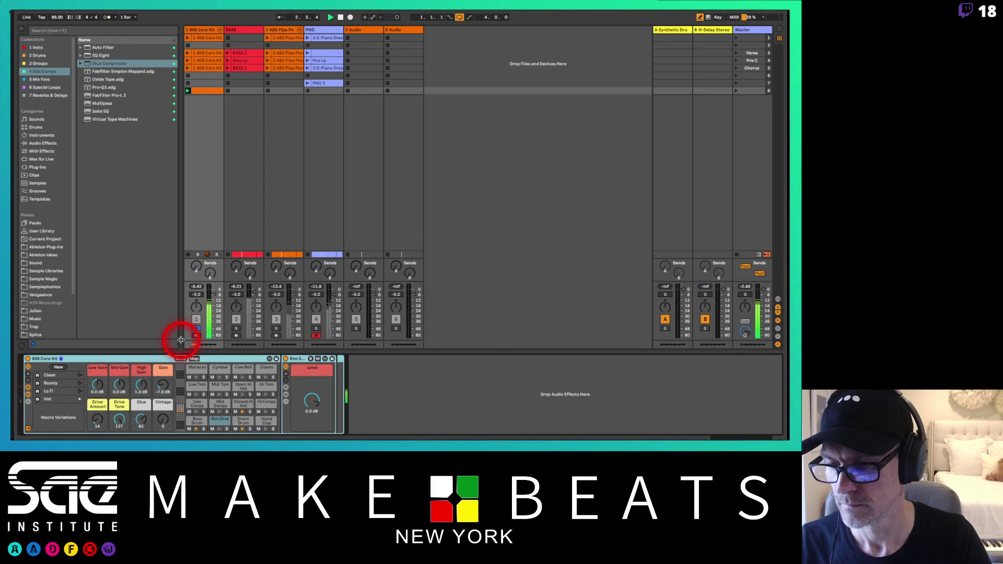
left_click_drag(96, 385, 97, 385)
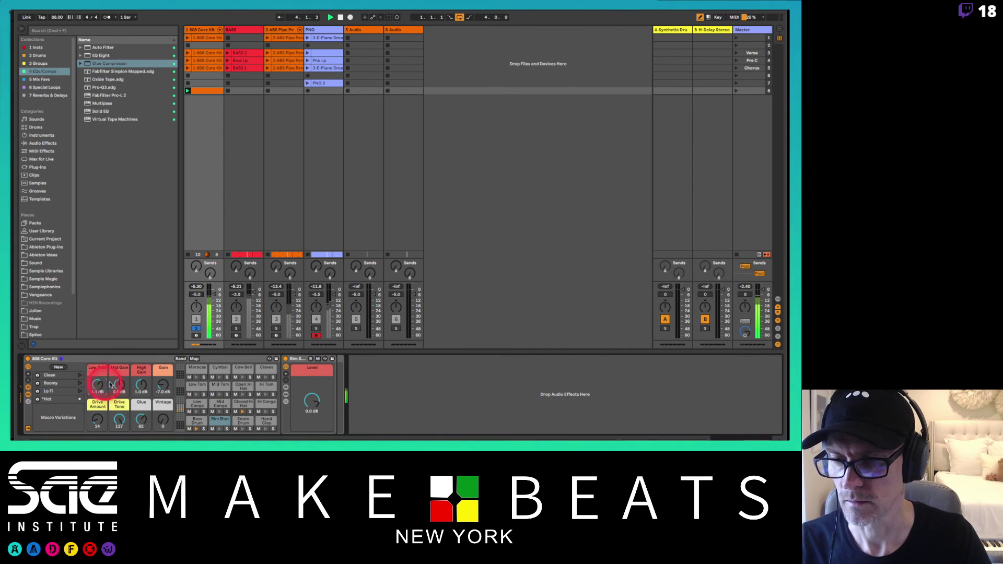
Unsolo the 808 Core Kit track, play the new beat with all the other tracks, and stop playback
left_click(197, 337)
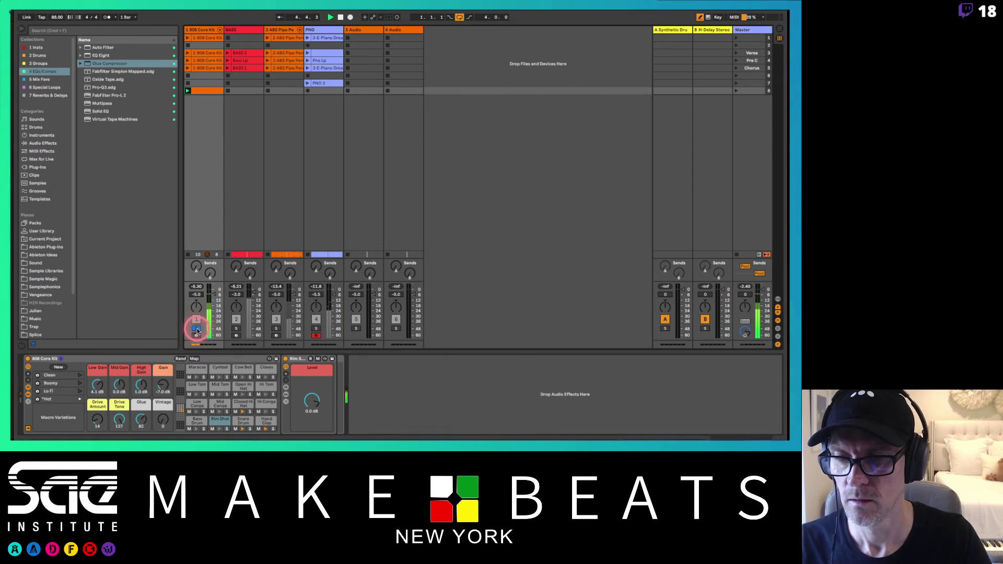
left_click(197, 328)
left_click(275, 320)
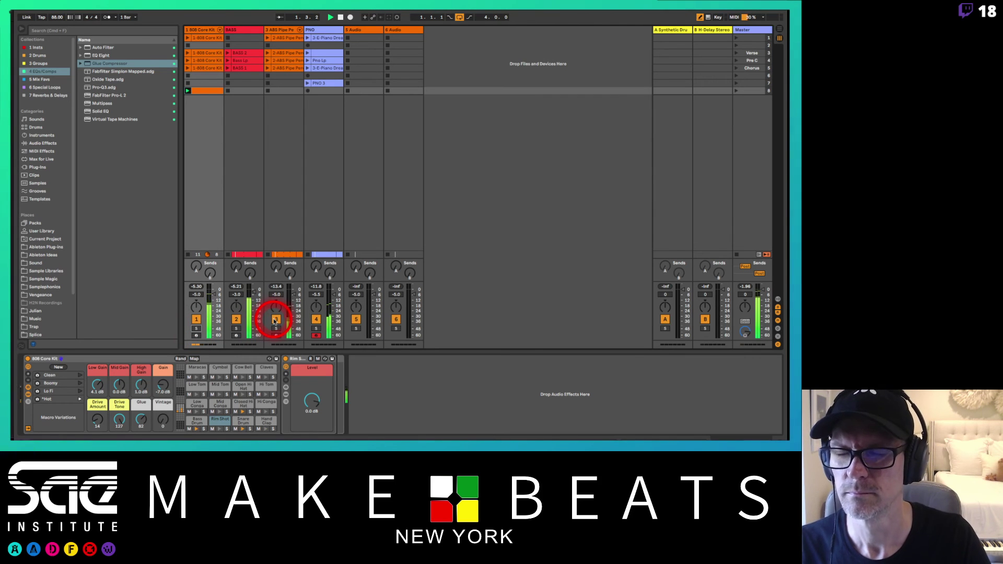
mouse_move(275, 320)
left_mouse_down()
mouse_move(259, 181)
mouse_move(189, 1)
left_mouse_up()
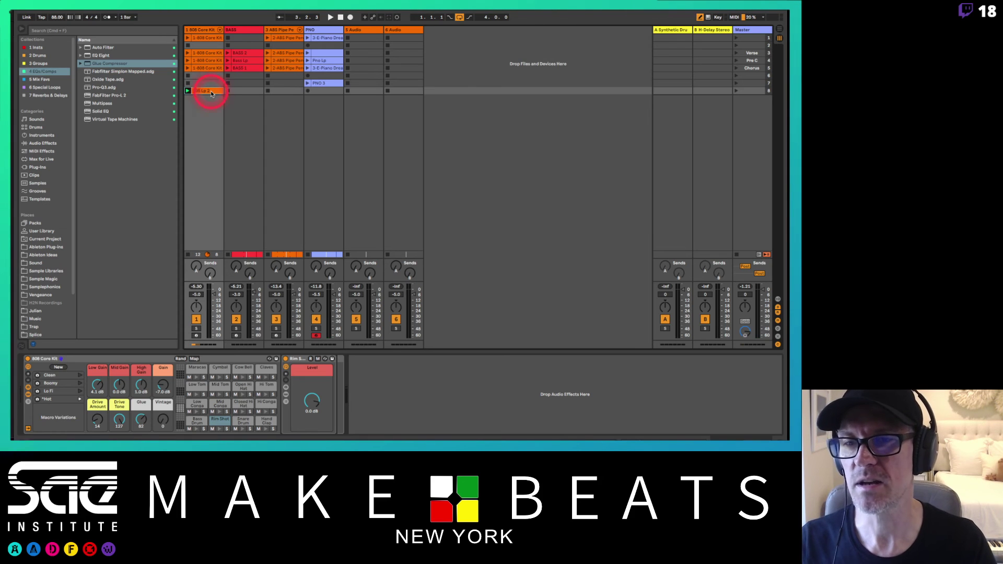
Switch to the Arrangement View and select the 808 Core Kit track
key("Tab")
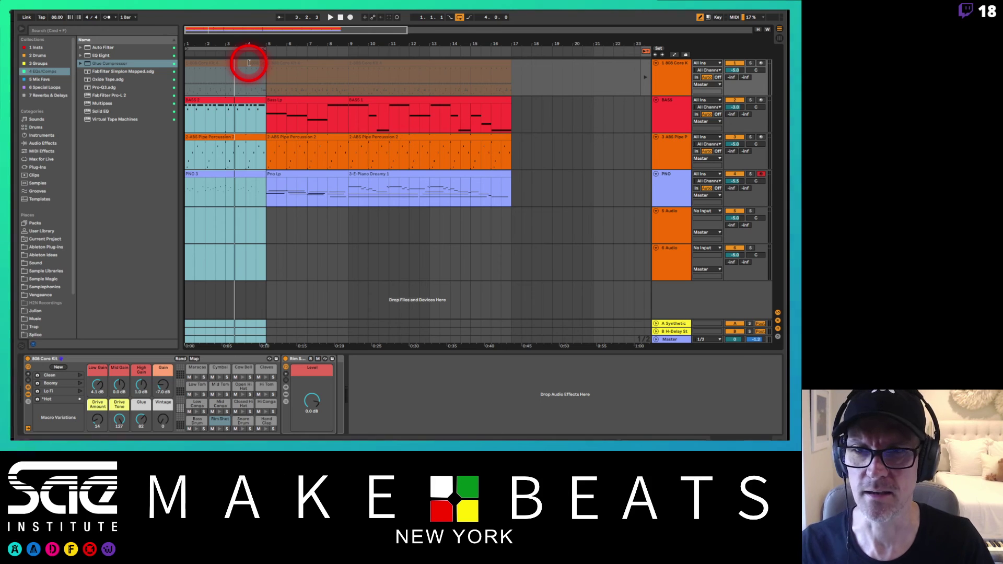
left_click(676, 79)
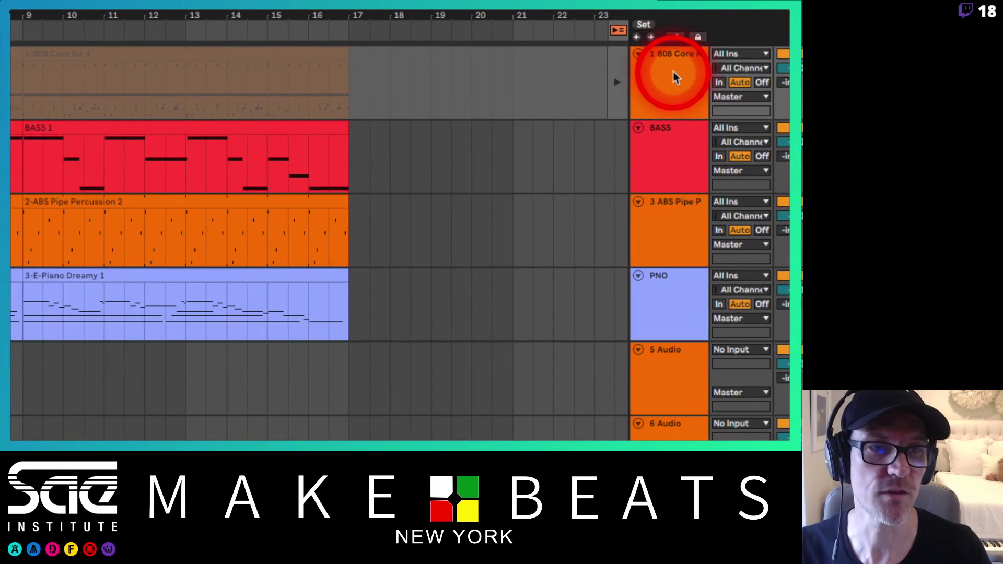
Show the take lanes of the 808 Core Kit track and select its empty upper lane
right_click(653, 78)
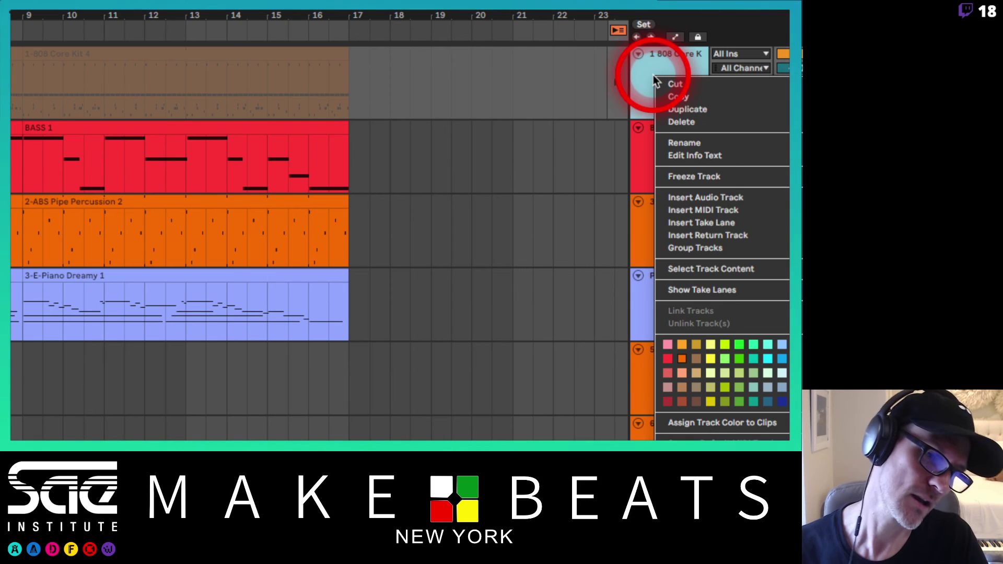
left_click(703, 291)
left_click(666, 172)
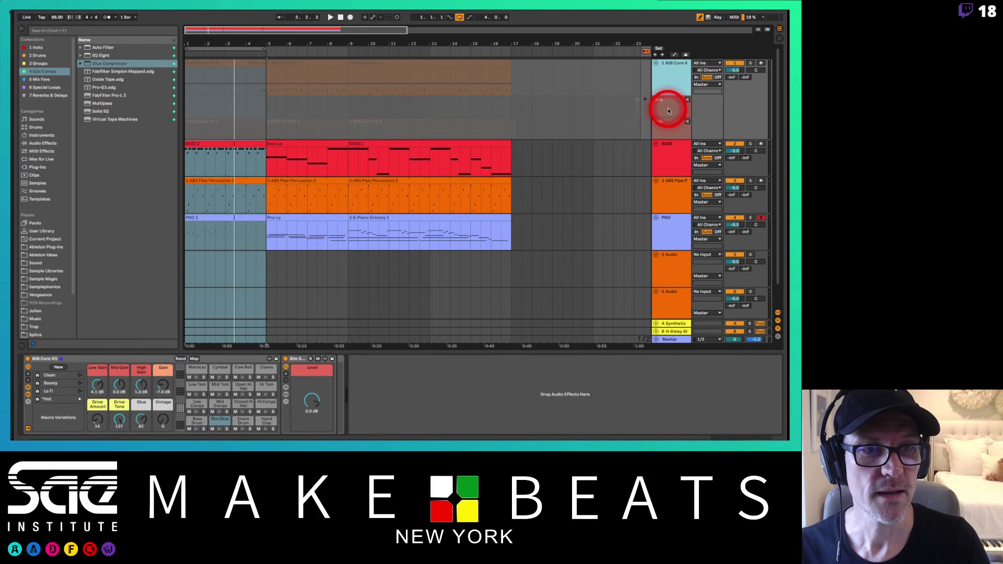
left_click(669, 123)
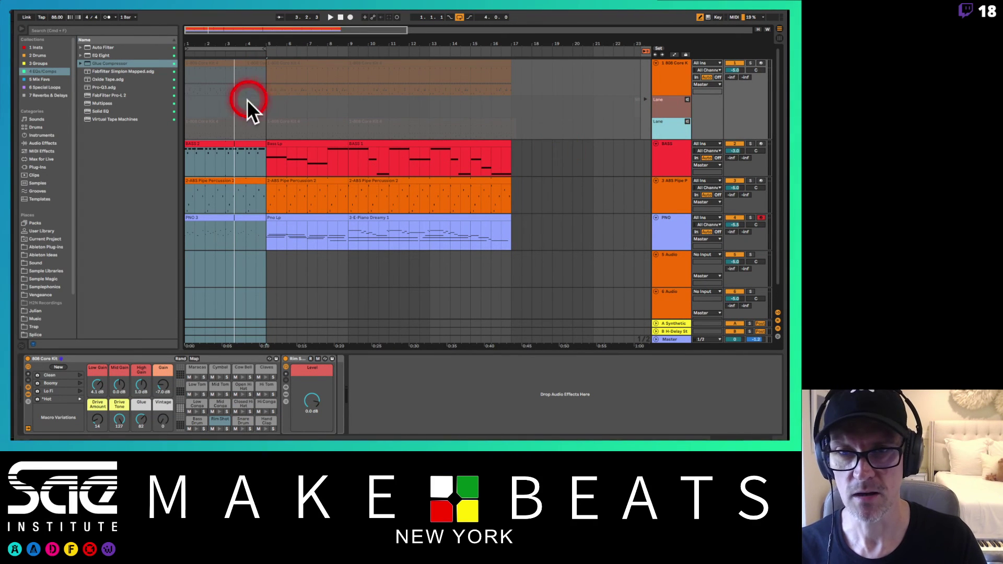
left_click(682, 107)
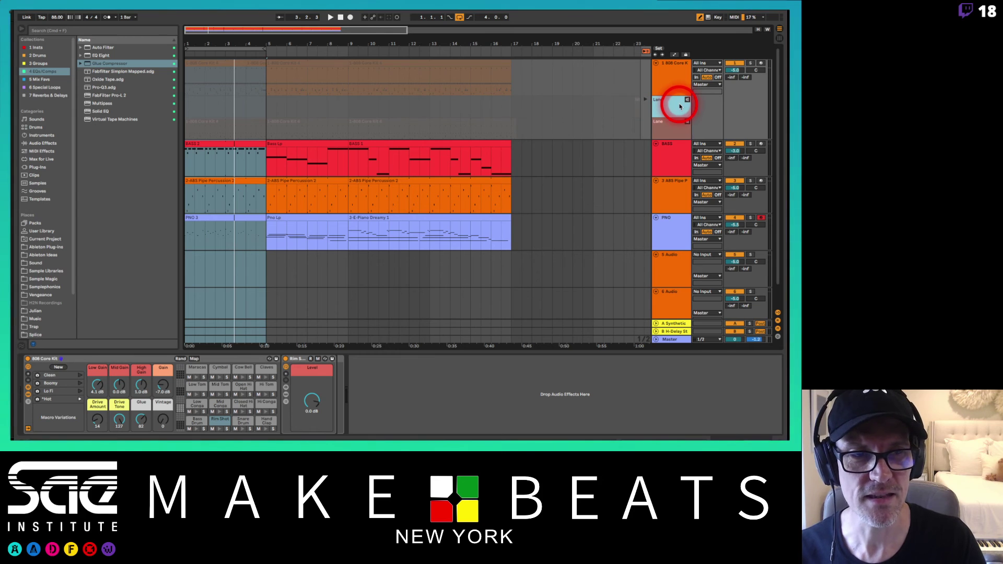
Place the two-bar 808 Lp 2 clip at bar 1 of the upper take lane and extend its loop to bar 17
mouse_move(681, 107)
left_mouse_down()
mouse_move(447, 85)
mouse_move(305, 134)
mouse_move(183, 105)
mouse_move(206, 99)
left_mouse_up()
left_click(187, 104)
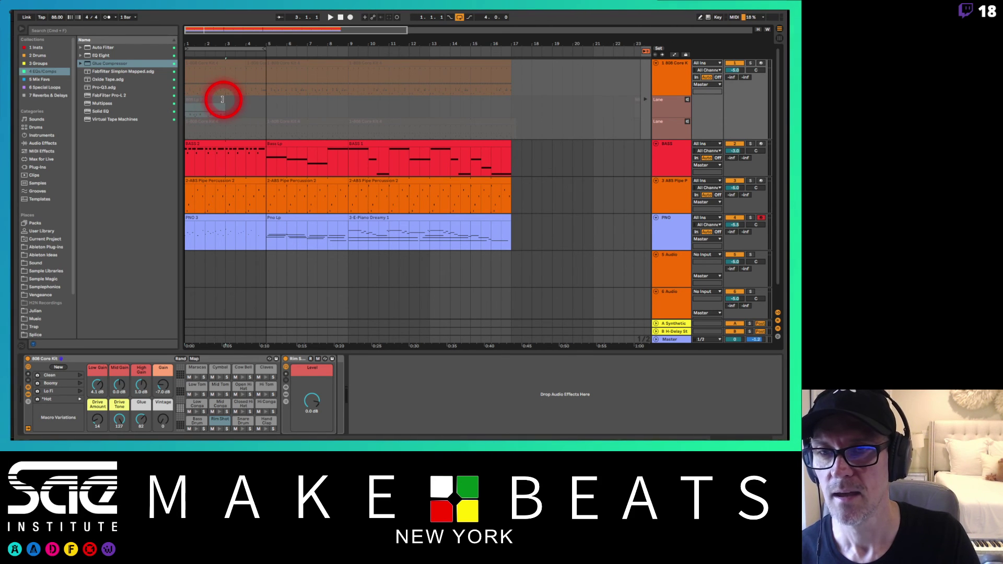
left_click_drag(222, 99, 509, 101)
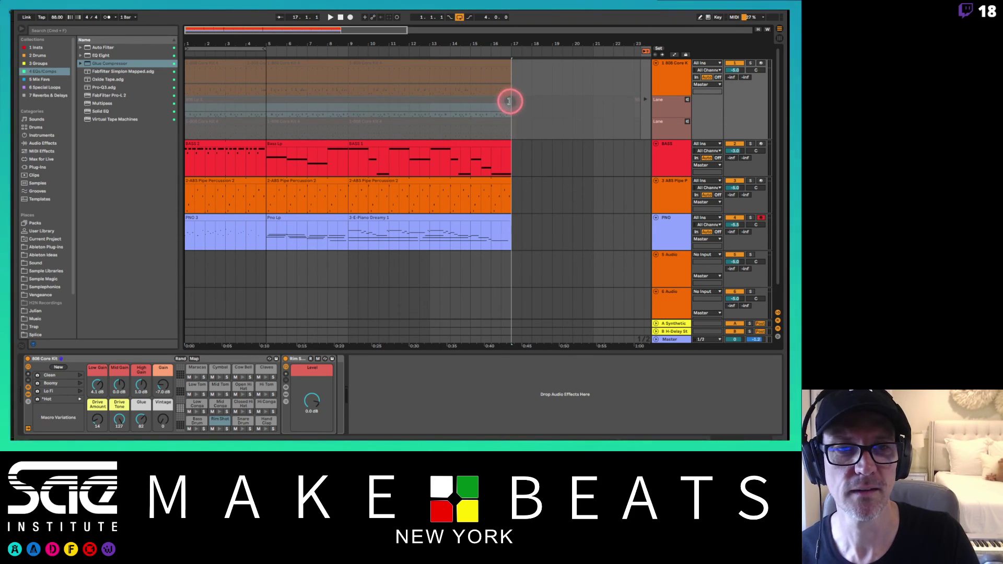
Copy the whole 808 Lp 2 take from the upper take lane into the main 808 Core Kit lane
left_click(659, 126)
left_click(459, 99)
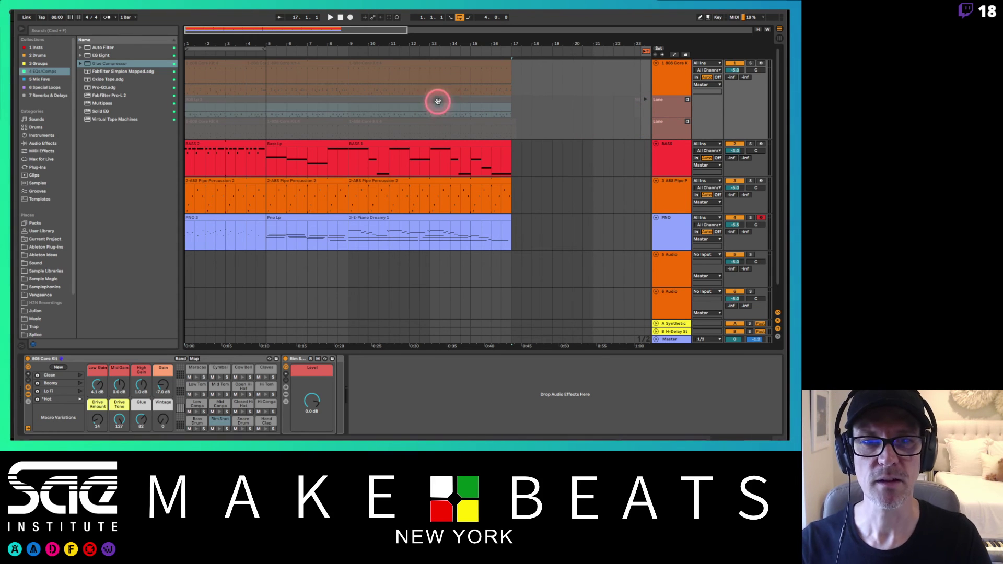
left_click(438, 101)
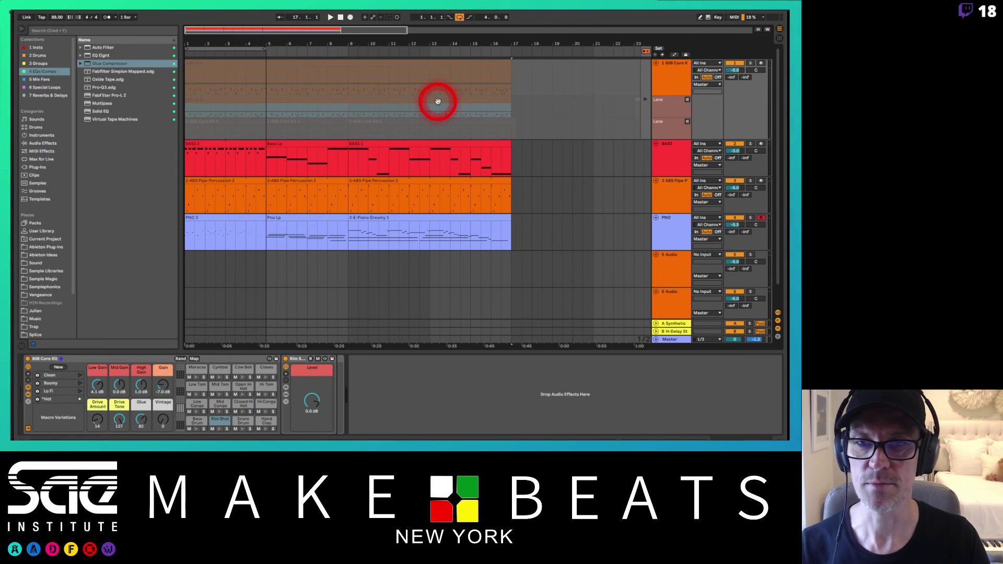
Return the tracks to arrangement playback and raise the 808 Core Kit track's volume to -2.2 dB while the section plays
mouse_move(438, 101)
left_mouse_down()
mouse_move(663, 91)
mouse_move(649, 50)
left_mouse_up()
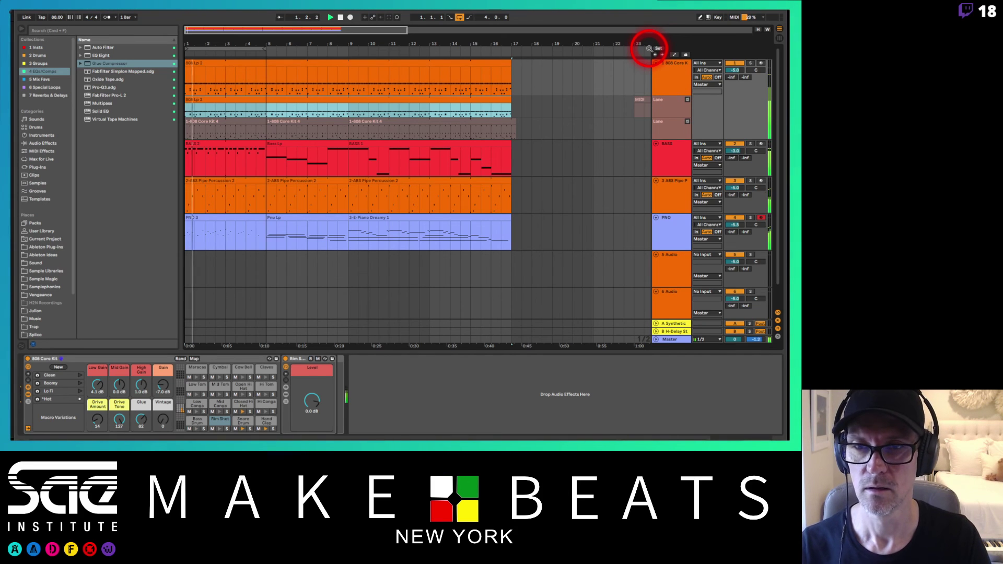
mouse_move(649, 49)
left_mouse_down()
mouse_move(510, 88)
mouse_move(383, 105)
mouse_move(359, 123)
mouse_move(592, 98)
mouse_move(666, 77)
left_mouse_up()
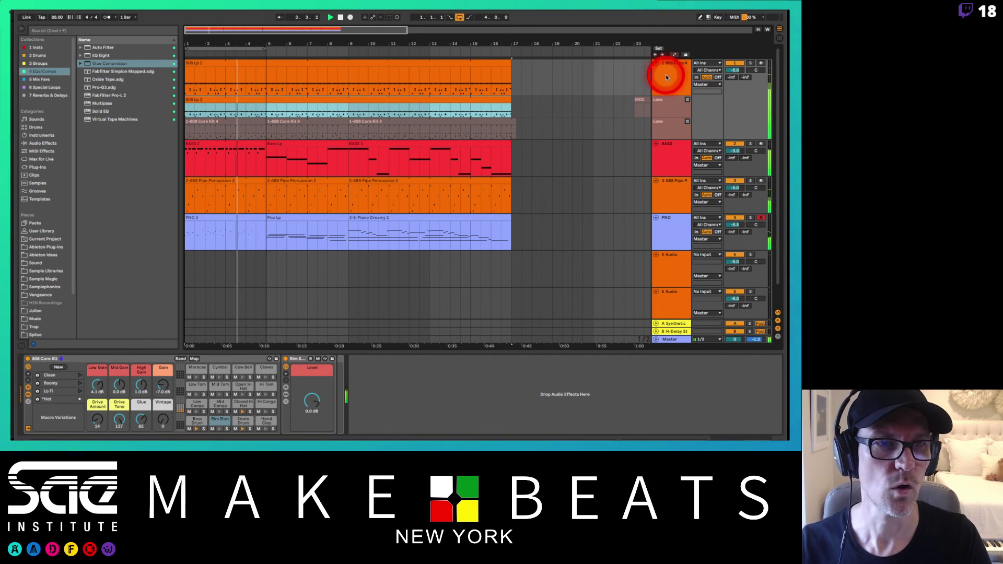
left_click(666, 77)
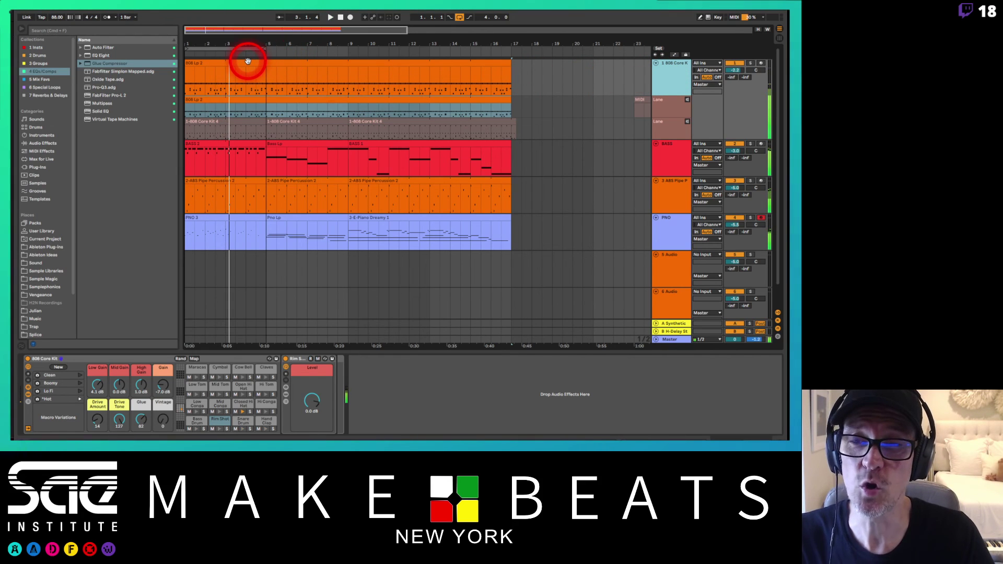
Trim the lower take lane at bar 17 and copy its three 808 Core Kit 4 clips into the main lane
left_click(527, 122)
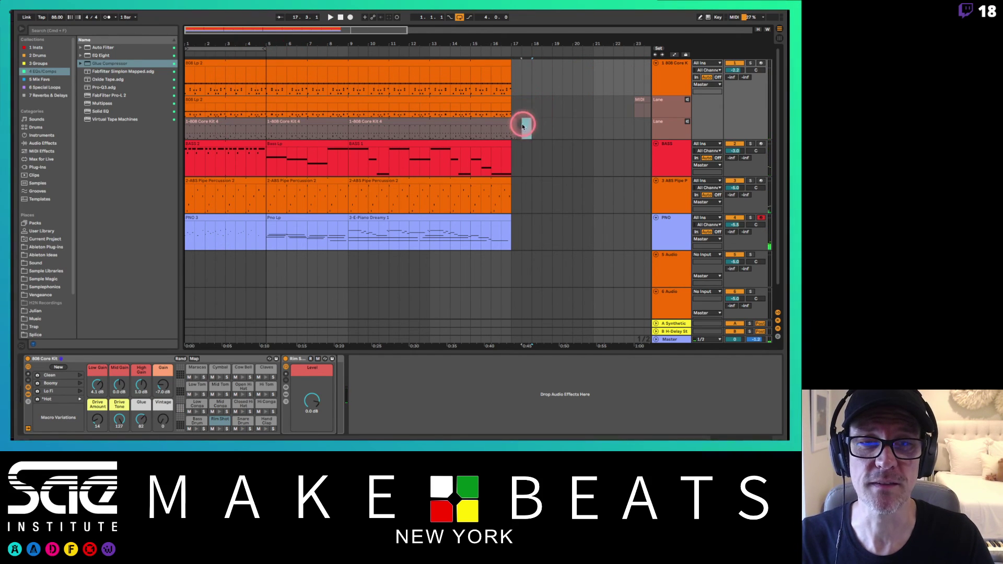
left_click(512, 129)
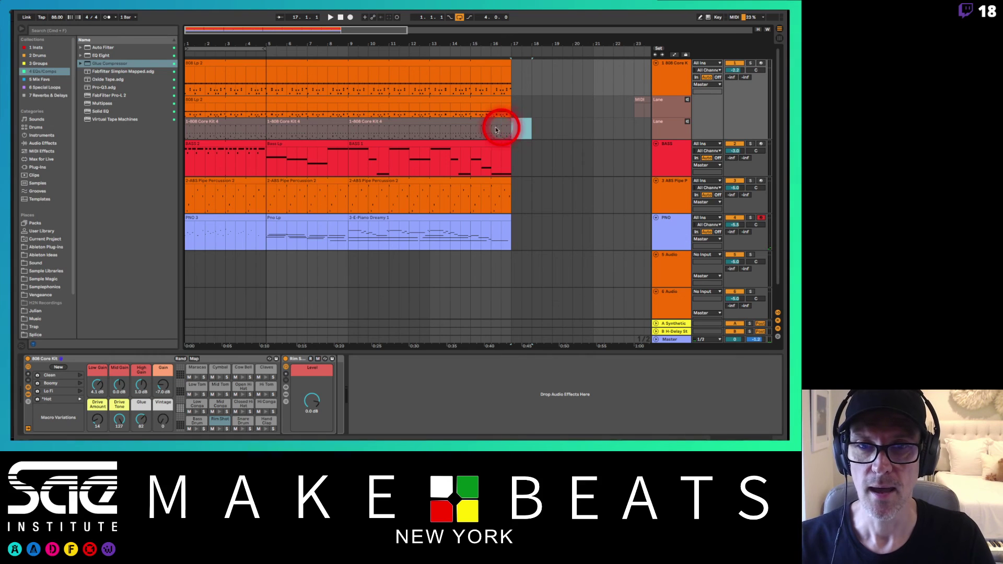
left_click(231, 121)
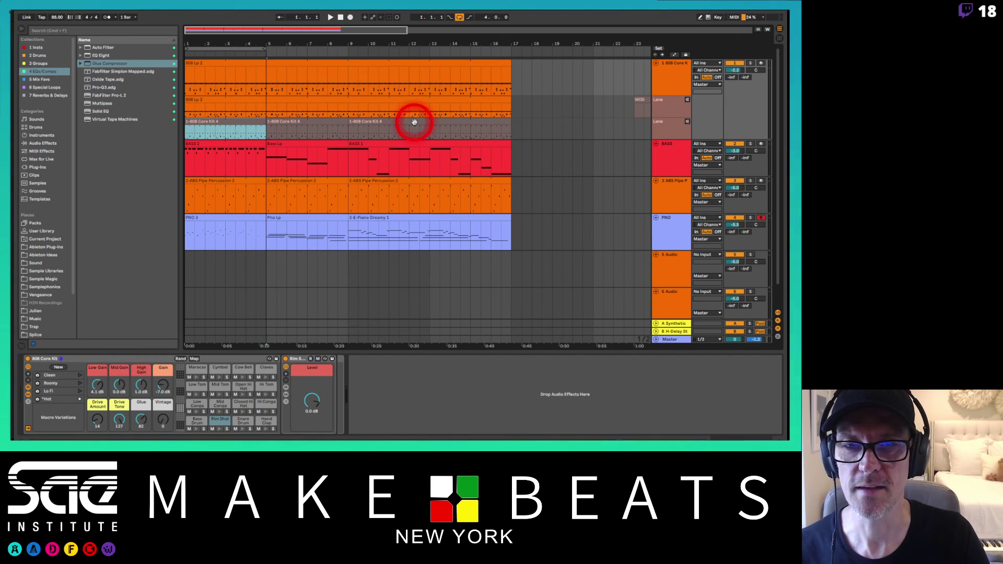
left_click(414, 122, "shift")
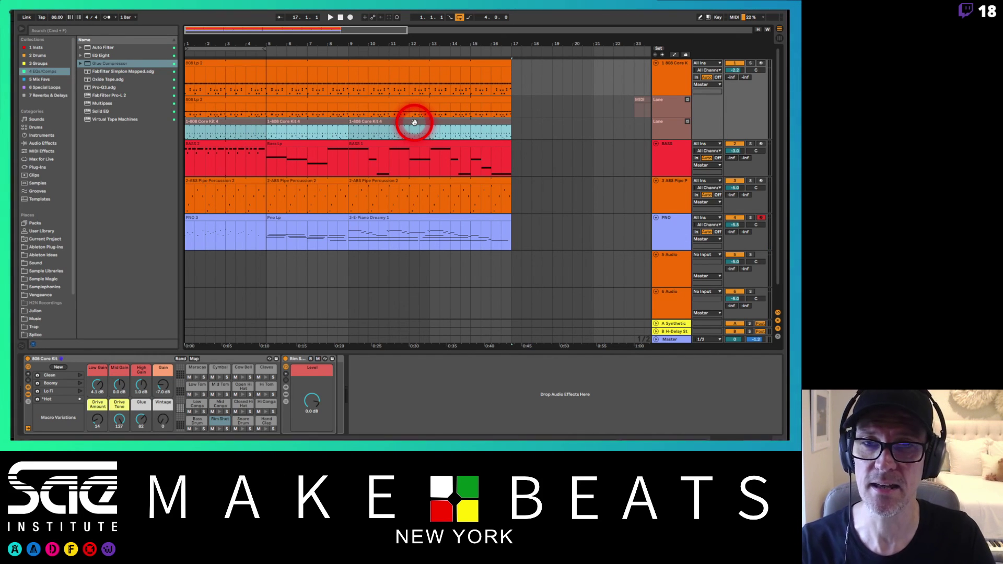
key("Return")
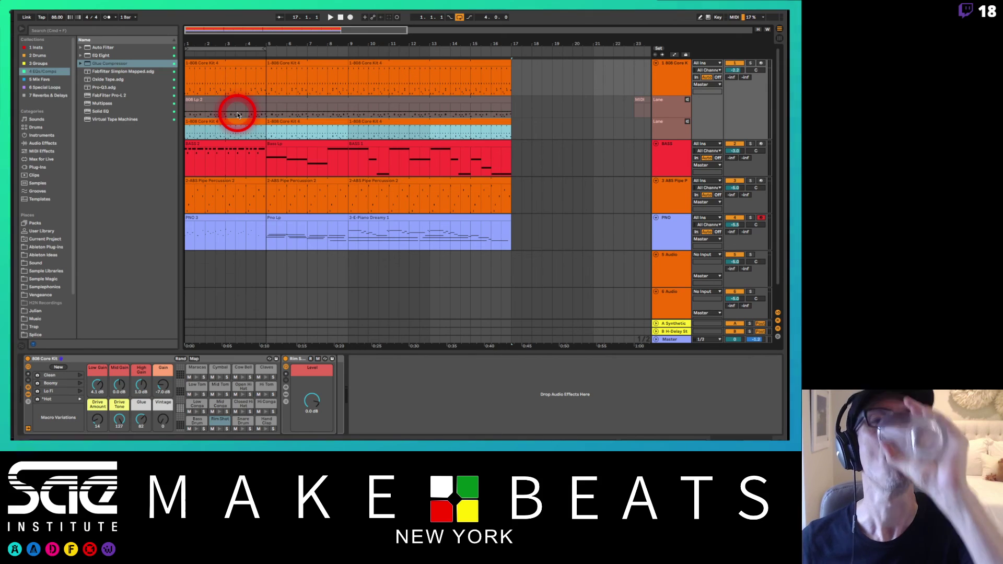
Play the looped verse and audition the upper take lane against the lower one
key("space")
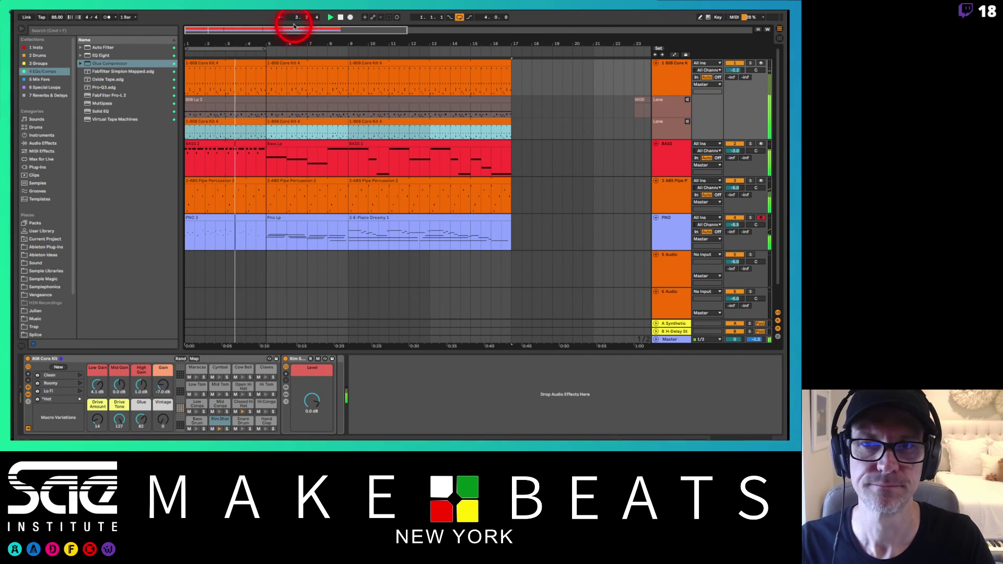
left_click(688, 100)
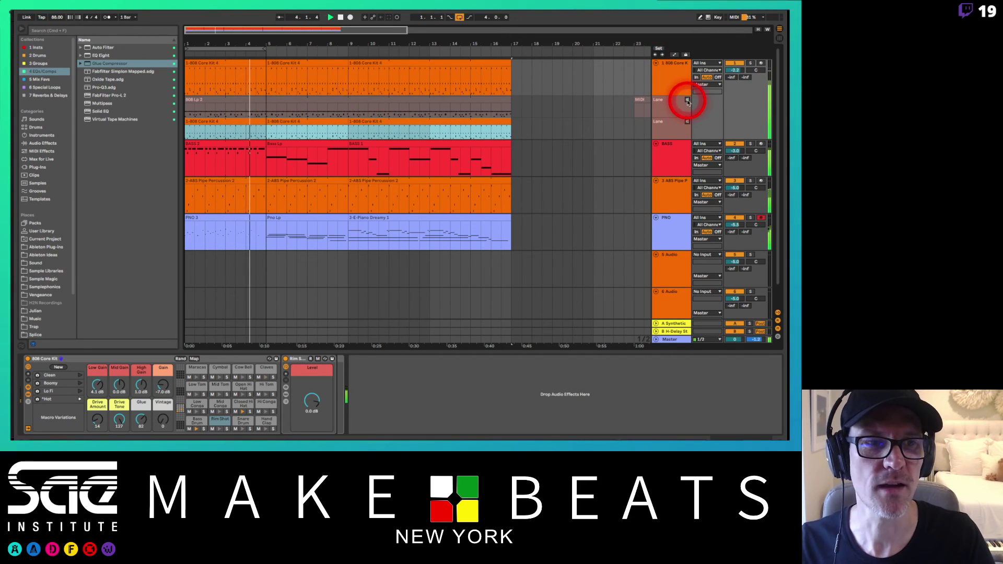
left_click(687, 101)
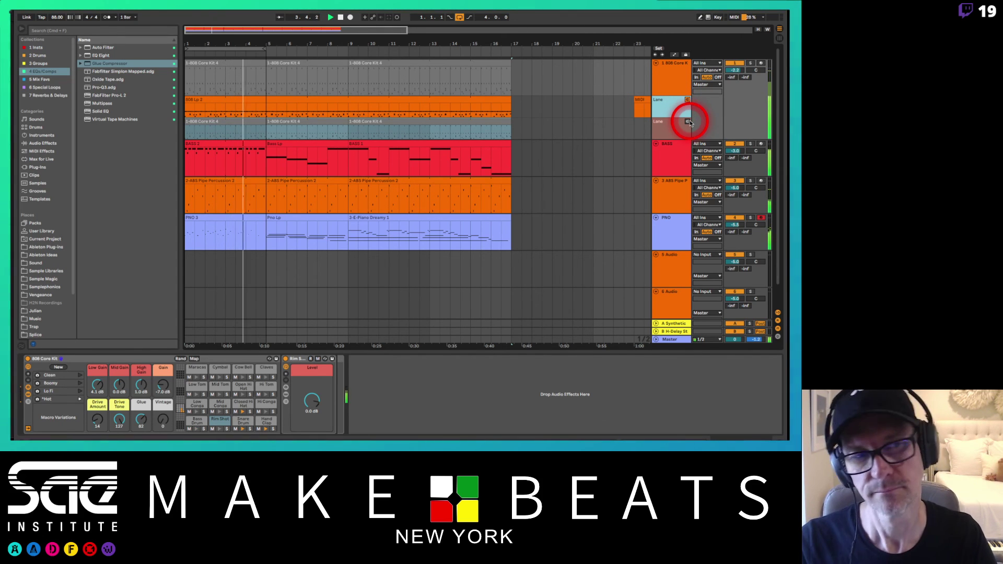
left_click(688, 121)
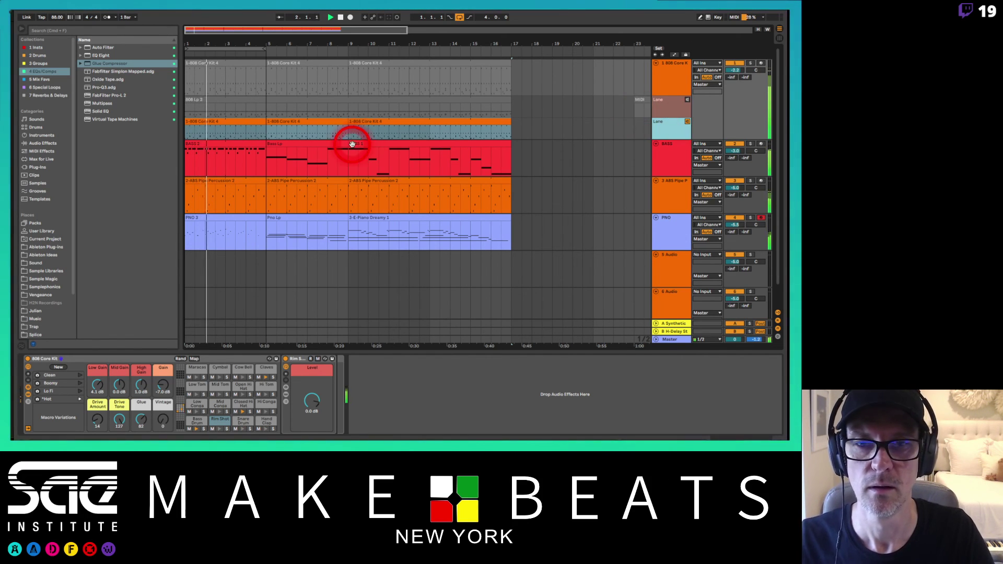
Stop playback and lower the velocity of all Claves notes in the lower take lane's three 808 Core Kit 4 clips
left_click(242, 125)
key("space")
left_click(363, 123, "shift")
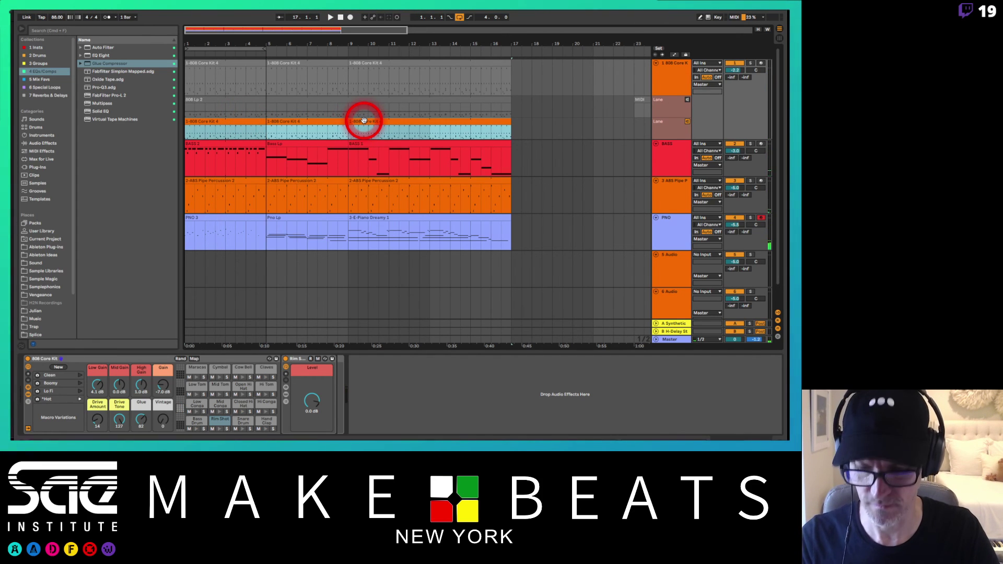
double_click(364, 121)
left_click(206, 336)
left_click(205, 308)
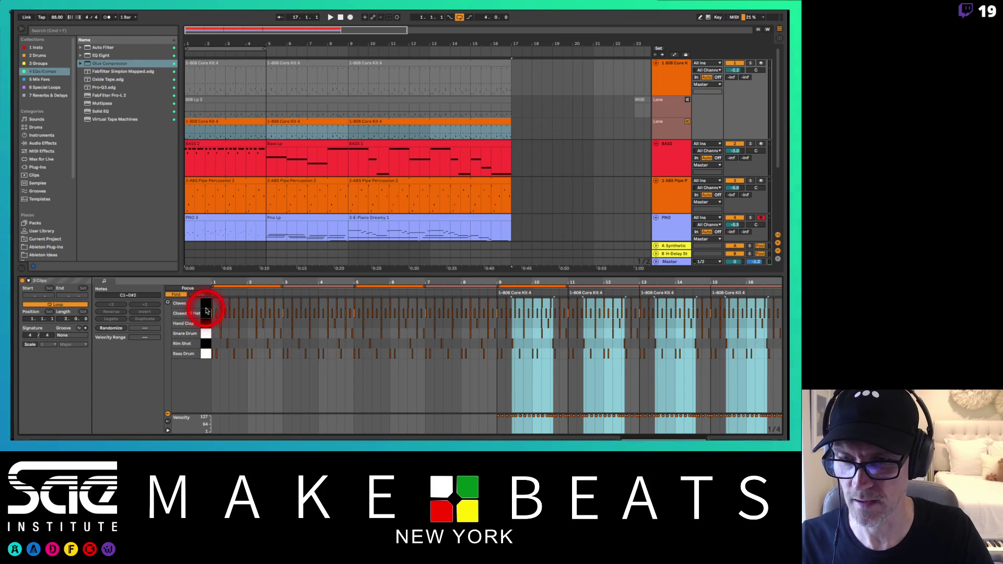
left_click(222, 308)
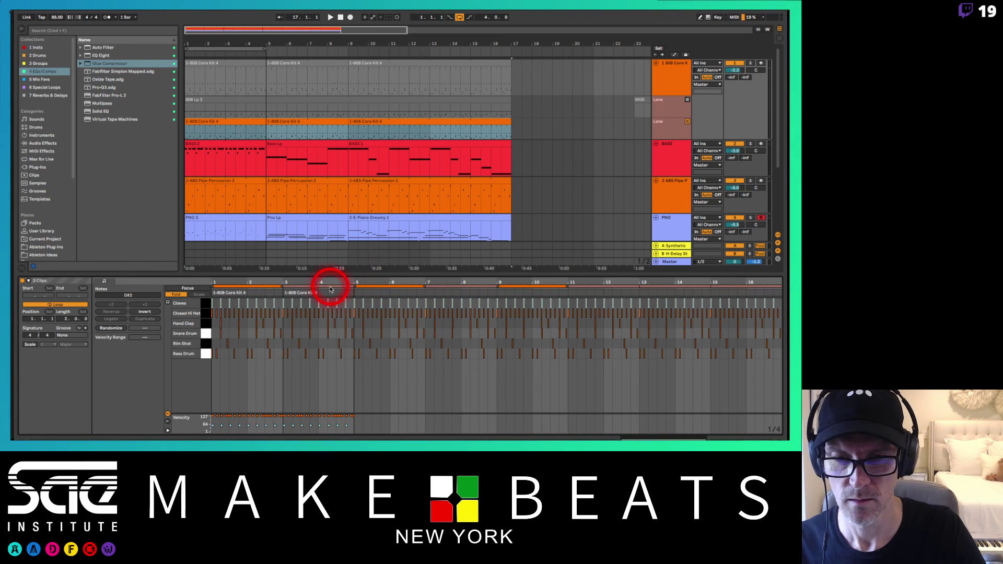
Play the arrangement and check the Claves notes in the second and third 808 Core Kit 4 clips
key("space")
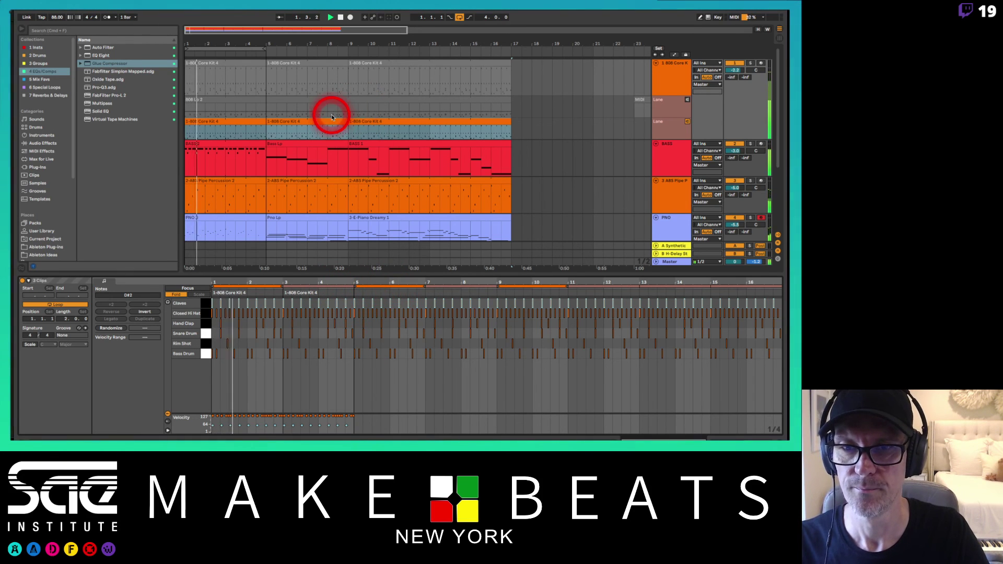
left_click(329, 118)
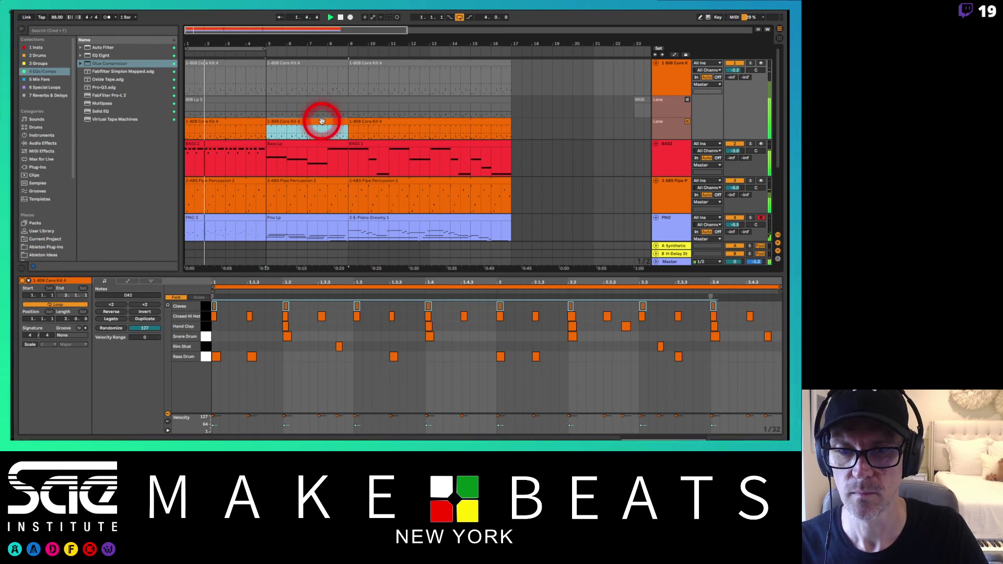
left_click(207, 304)
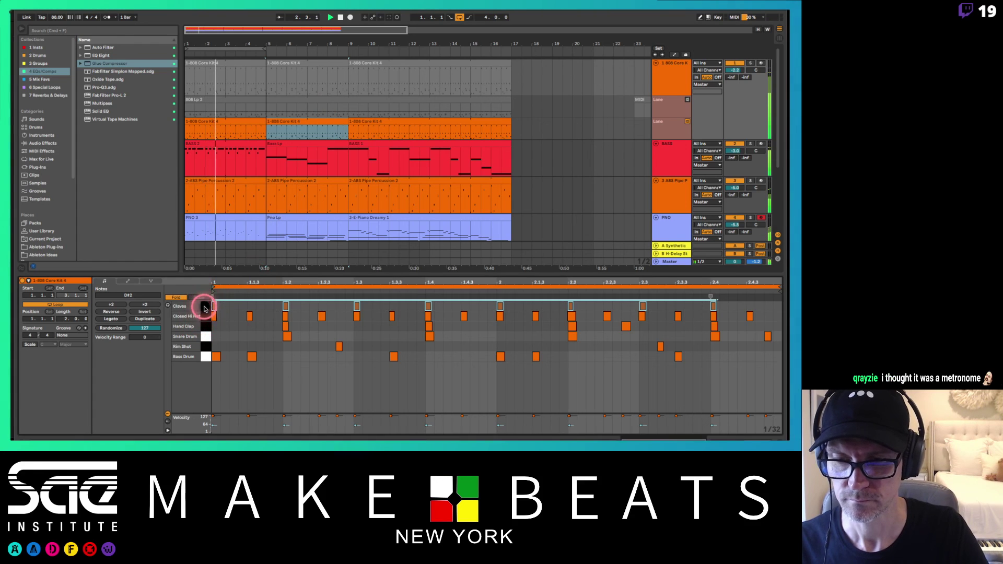
left_click(398, 121)
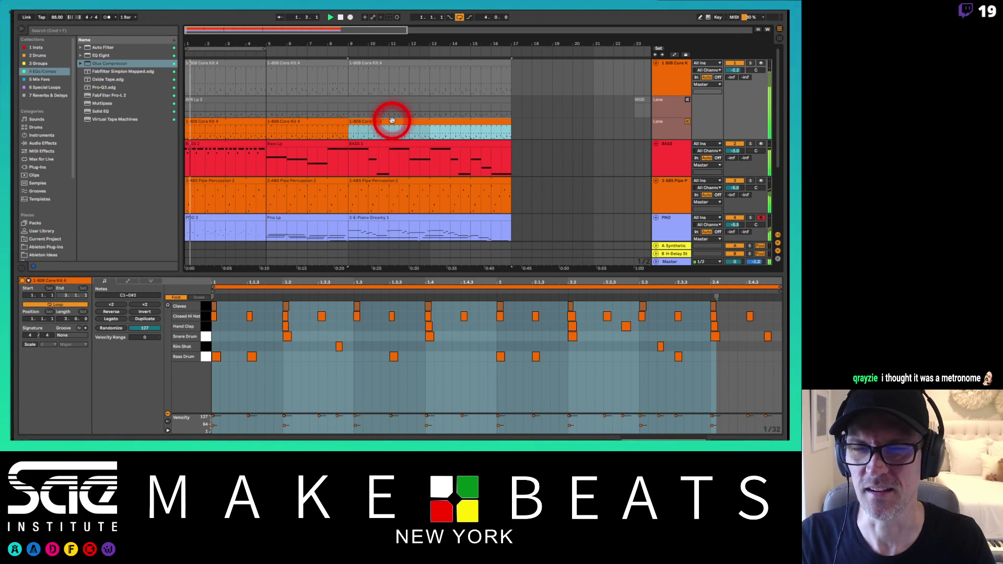
Turn off the arrangement loop and audition the upper take lane's 808 Lp 2 from bar 9
left_click(460, 18)
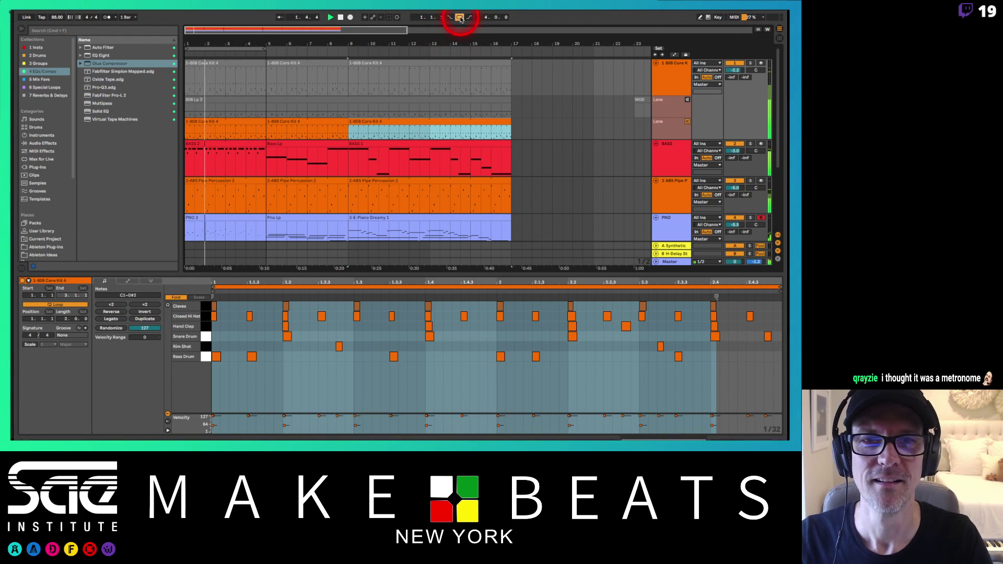
left_click(661, 107)
left_click(688, 100)
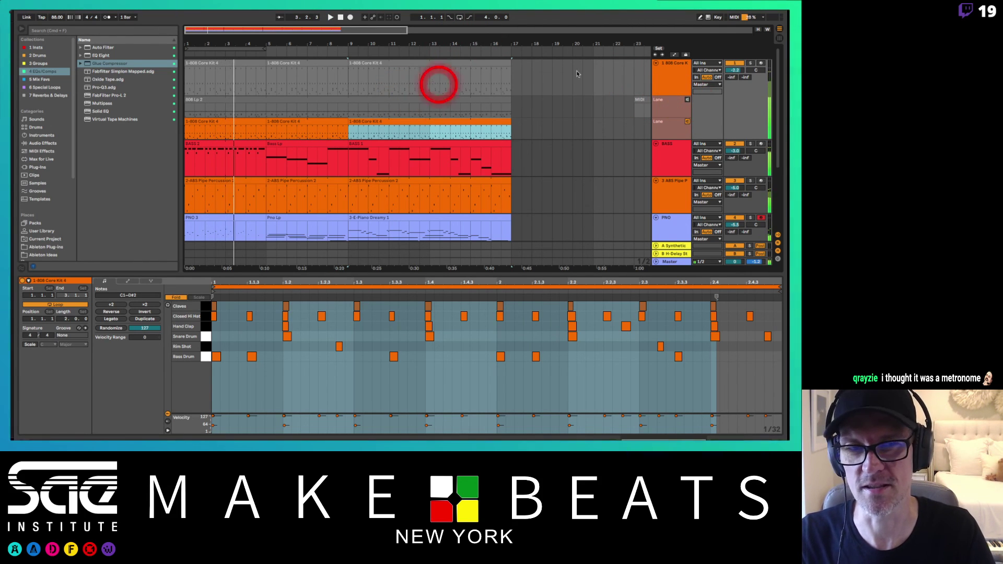
left_click(688, 100)
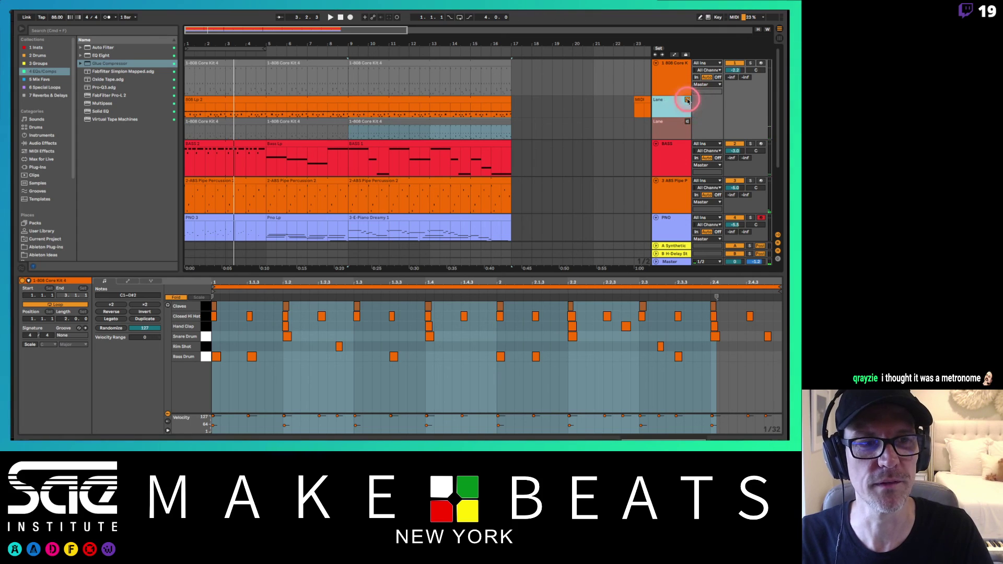
key("space")
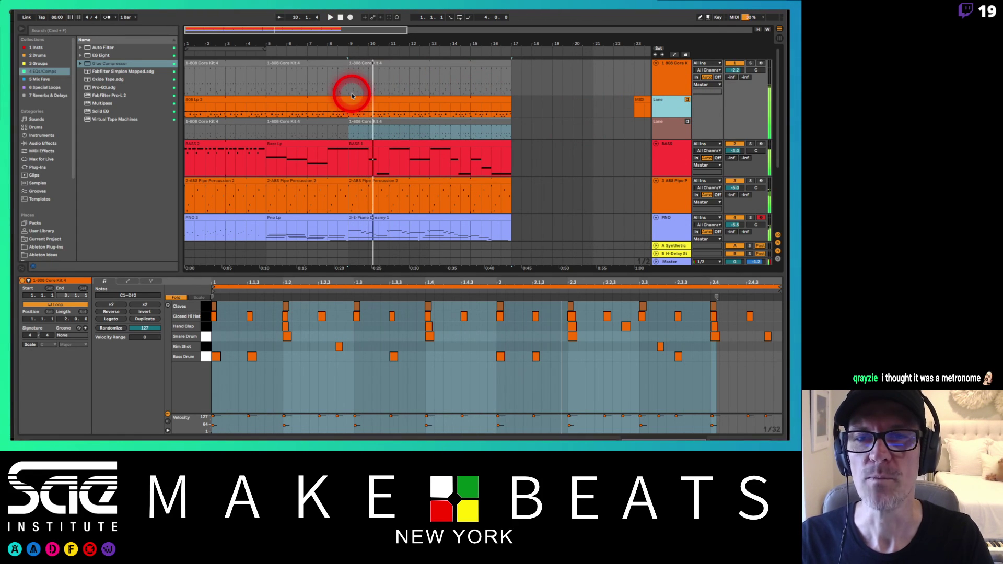
left_click(687, 121)
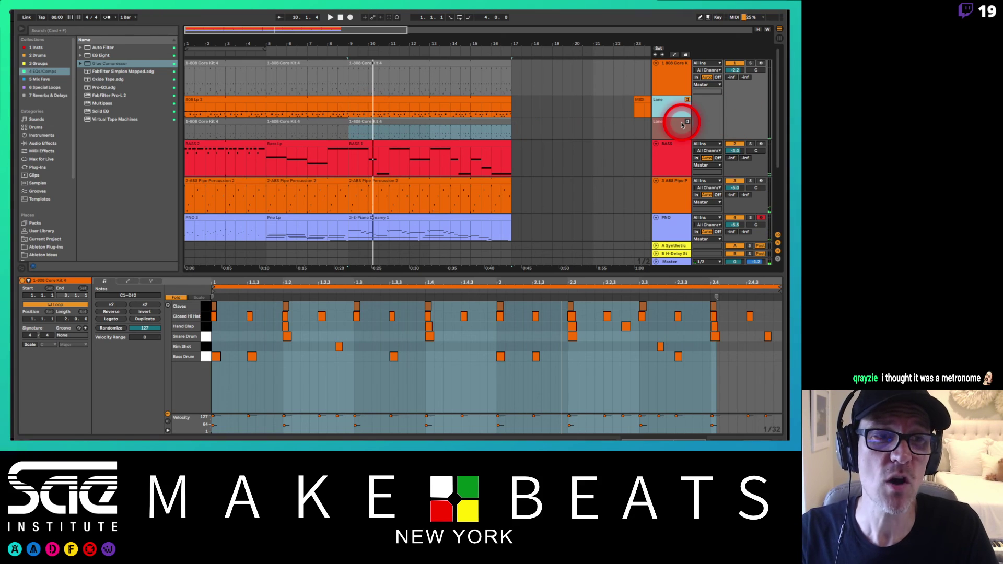
Comp the main drum lane from 808 Core Kit 4 for bars 1 to 9 and 808 Lp 2 for bars 9 to 17
left_click(253, 122)
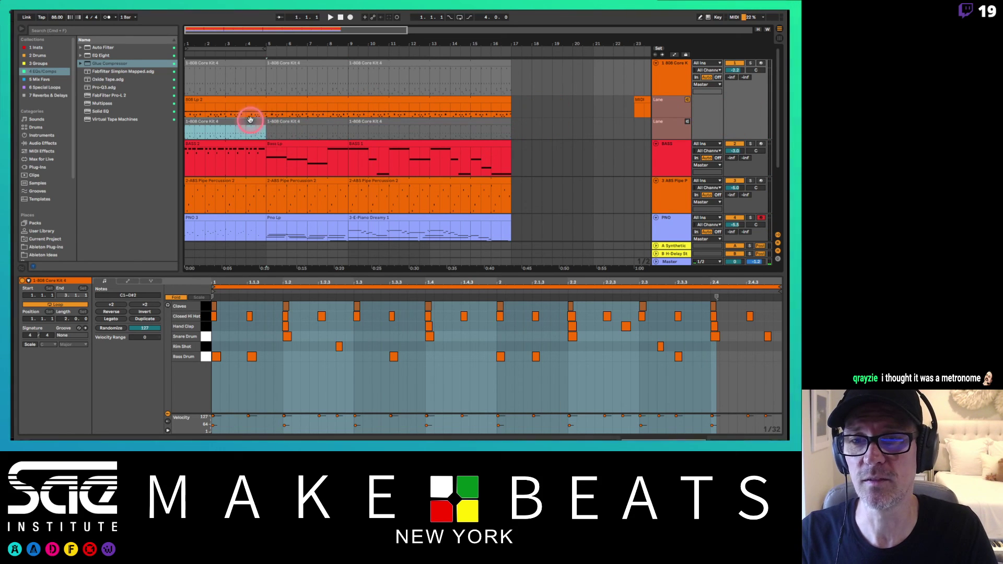
left_click(290, 119, "shift")
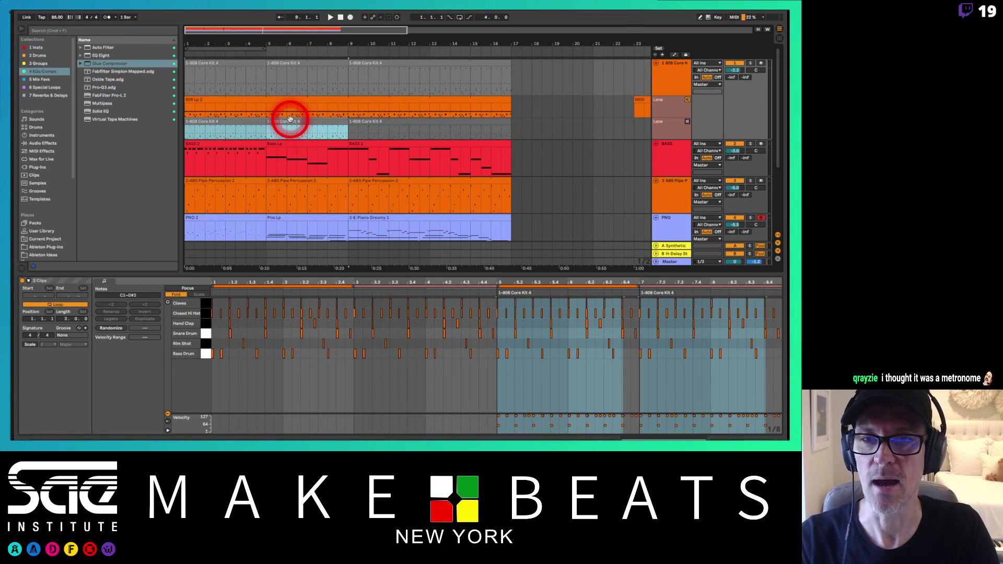
left_click_drag(349, 106, 512, 110)
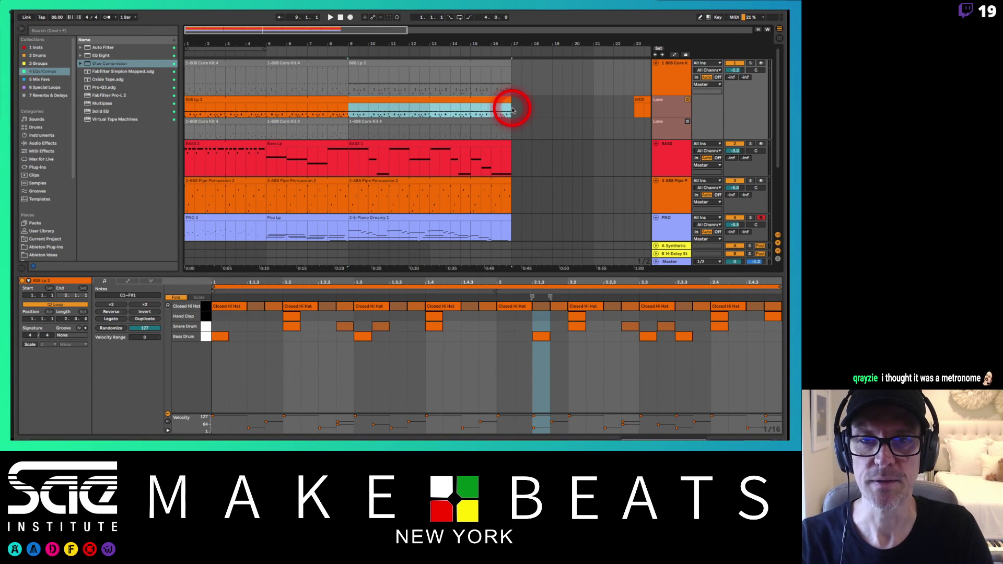
Turn off the take lane audition and play the comped arrangement from bar 1
left_click(688, 100)
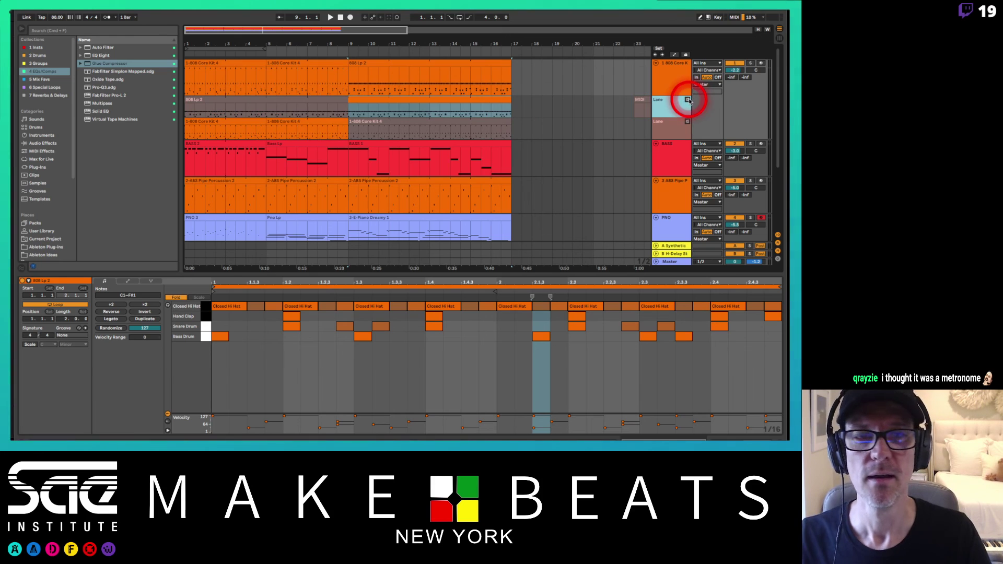
left_click(256, 62)
key("space")
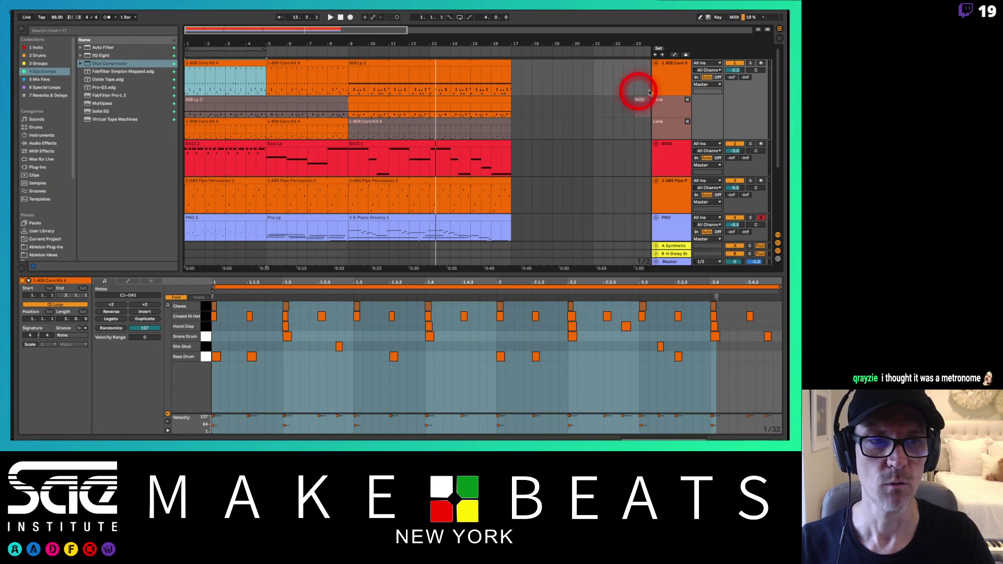
Add a Compressor from the Dynamics audio effects to the end of the BASS track's device chain
left_click(663, 76)
left_click(666, 151)
left_click(673, 157)
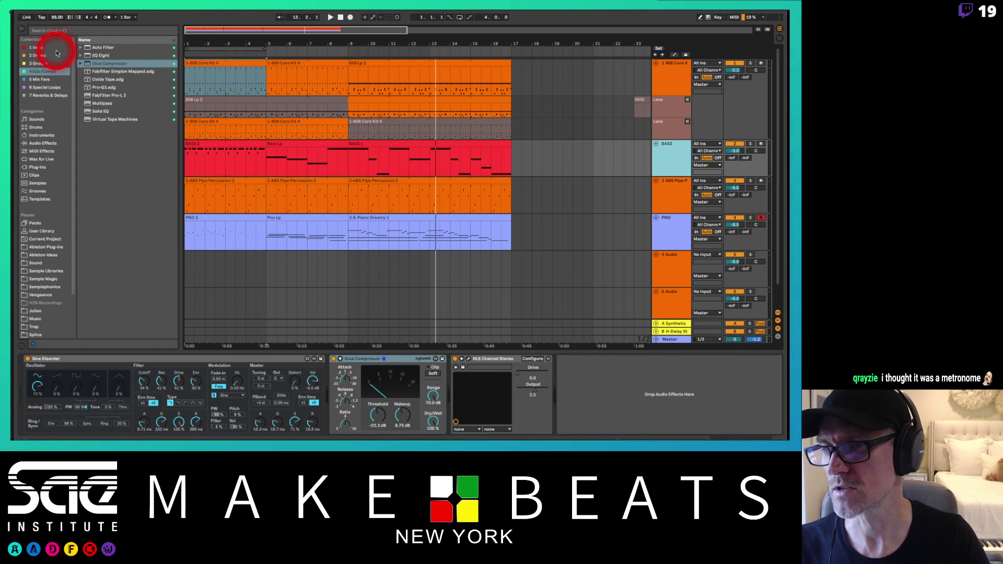
left_click(40, 143)
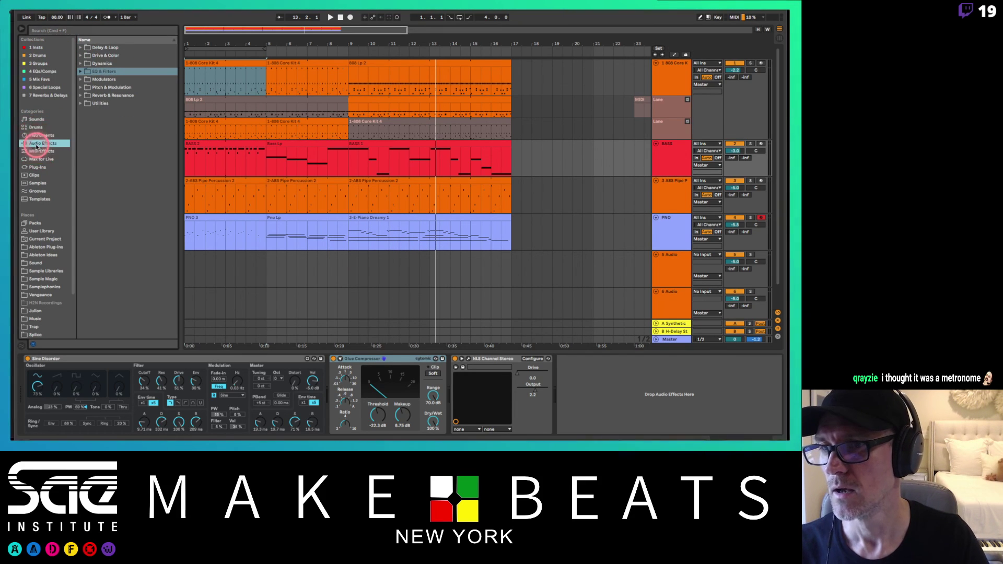
left_click(81, 63)
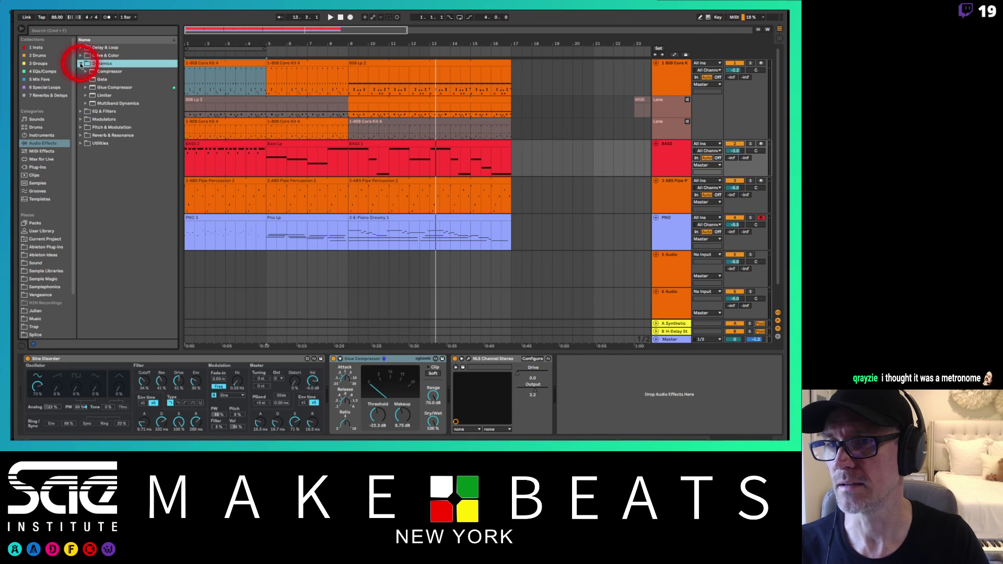
left_click_drag(94, 71, 566, 407)
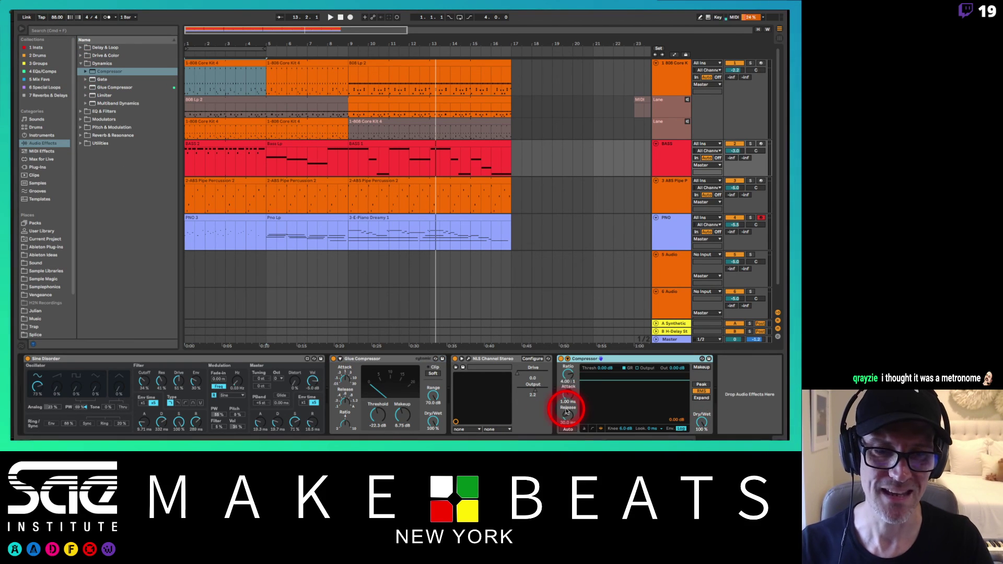
Sidechain the BASS Compressor from the 808 Core Kit track, Post FX, with a low-pass filter at 125 Hz
left_click(567, 359)
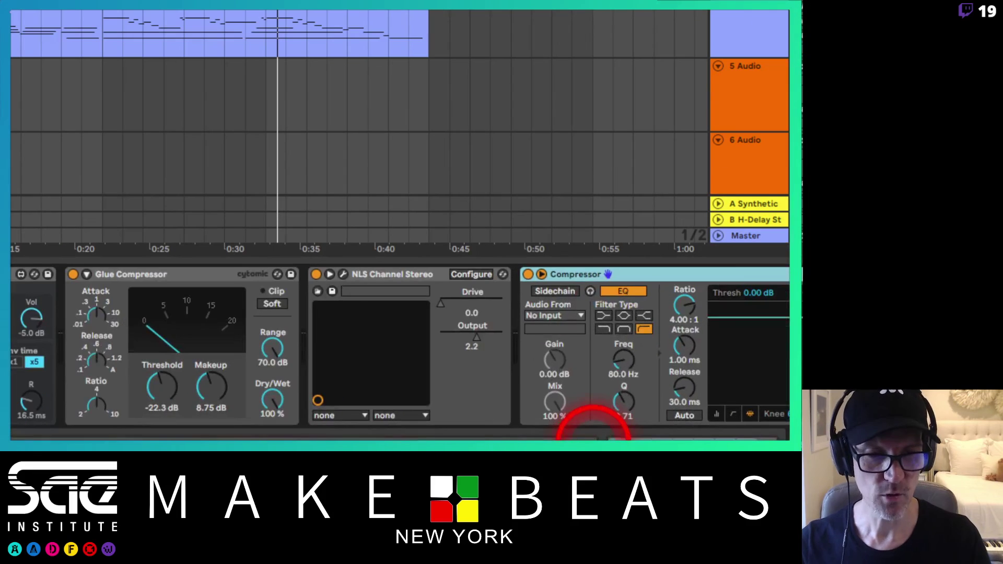
left_click(575, 367)
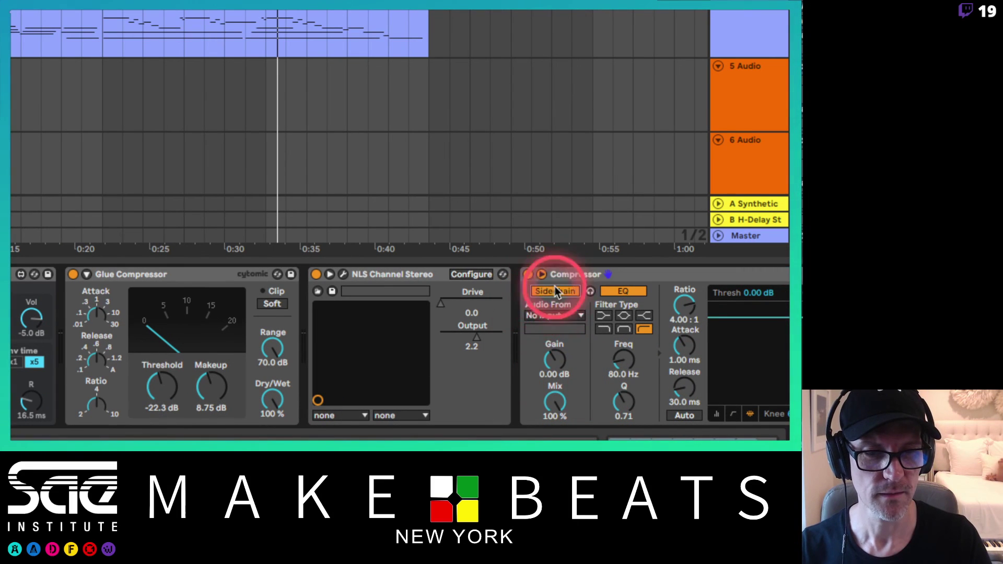
left_click(558, 316)
left_click(563, 331)
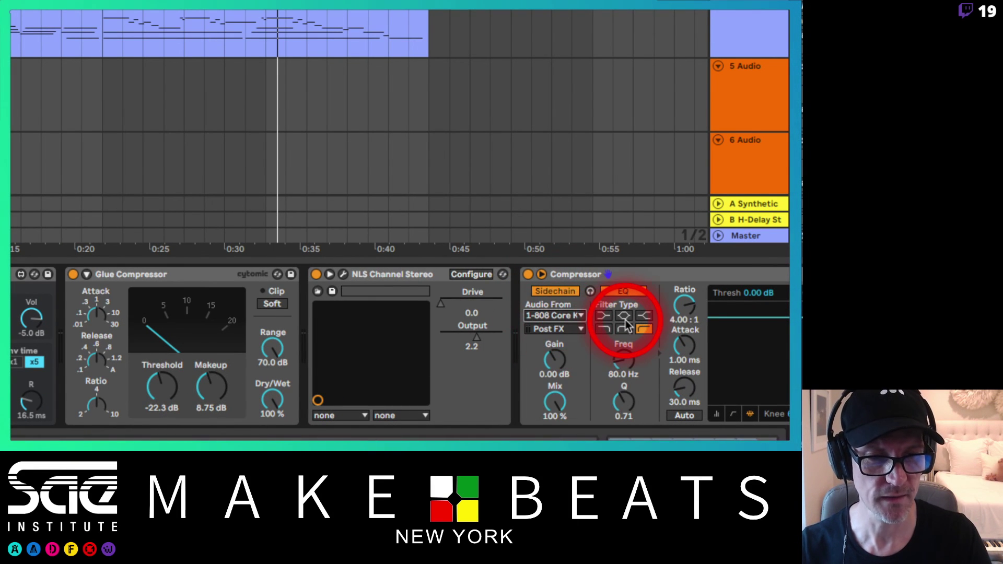
left_click(604, 330)
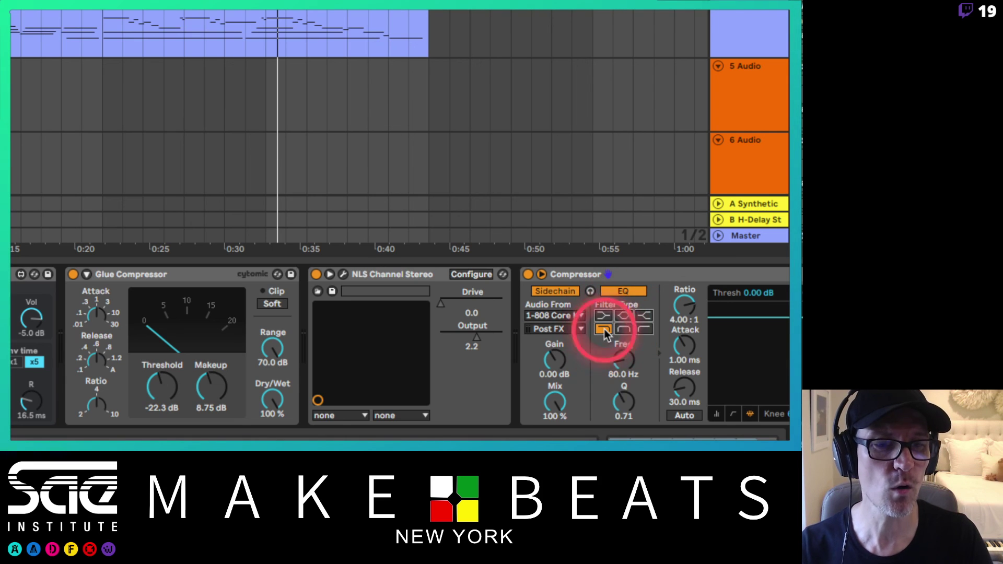
left_click(628, 350)
left_click_drag(628, 350, 626, 339)
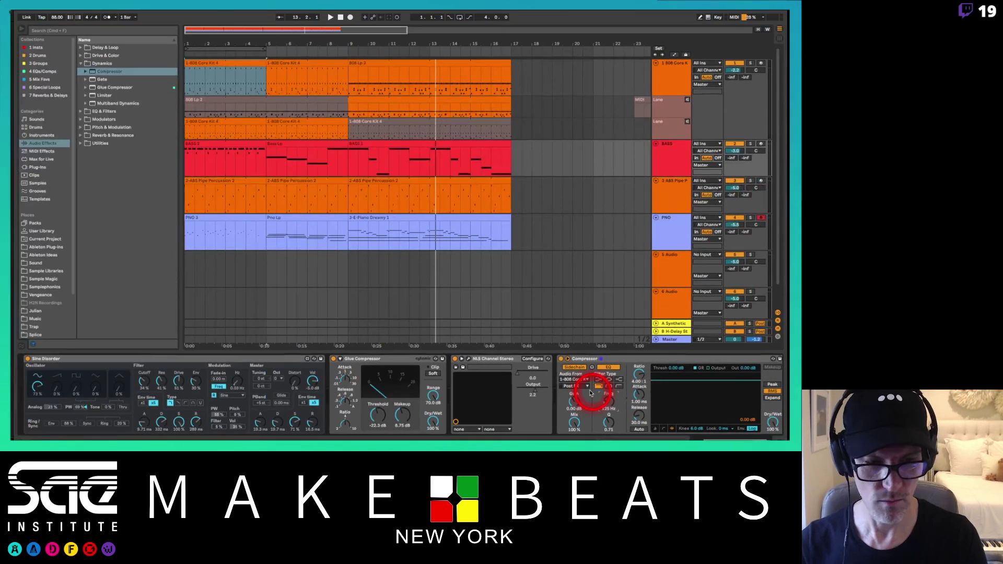
Show the Compressor's level meters and lower its threshold to about -20 dB while the arrangement plays
left_click(656, 430)
key("space")
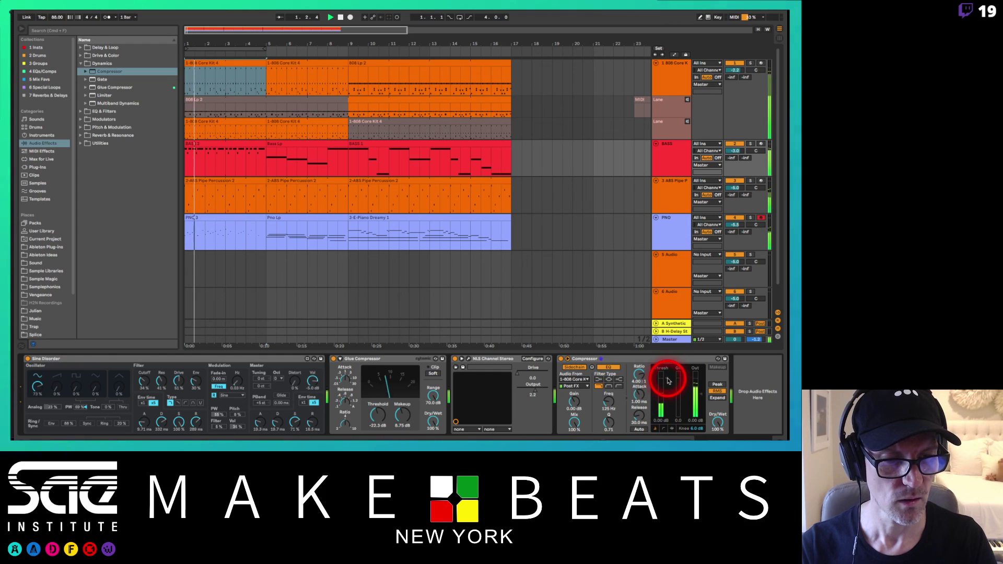
left_click_drag(669, 381, 668, 406)
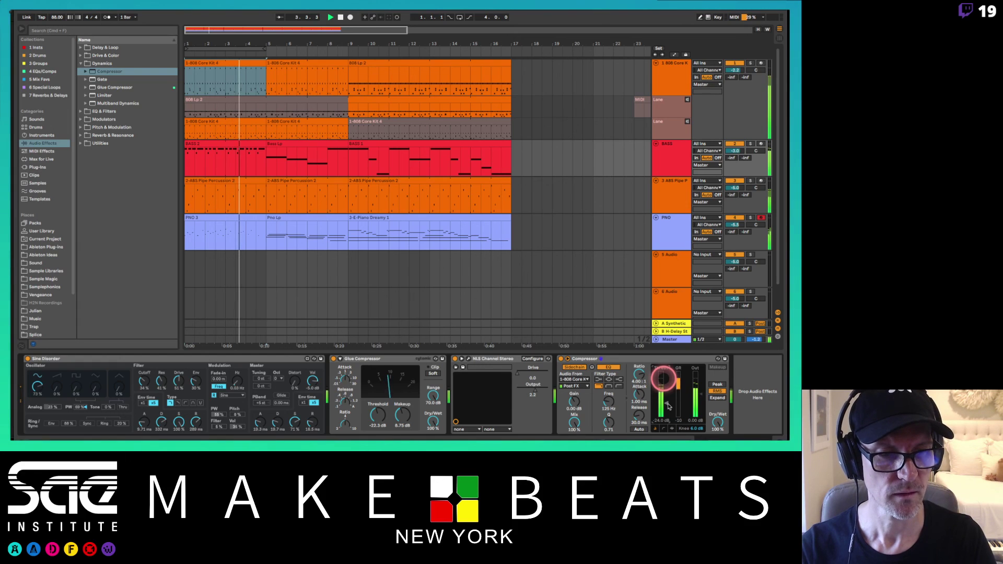
left_click(668, 403)
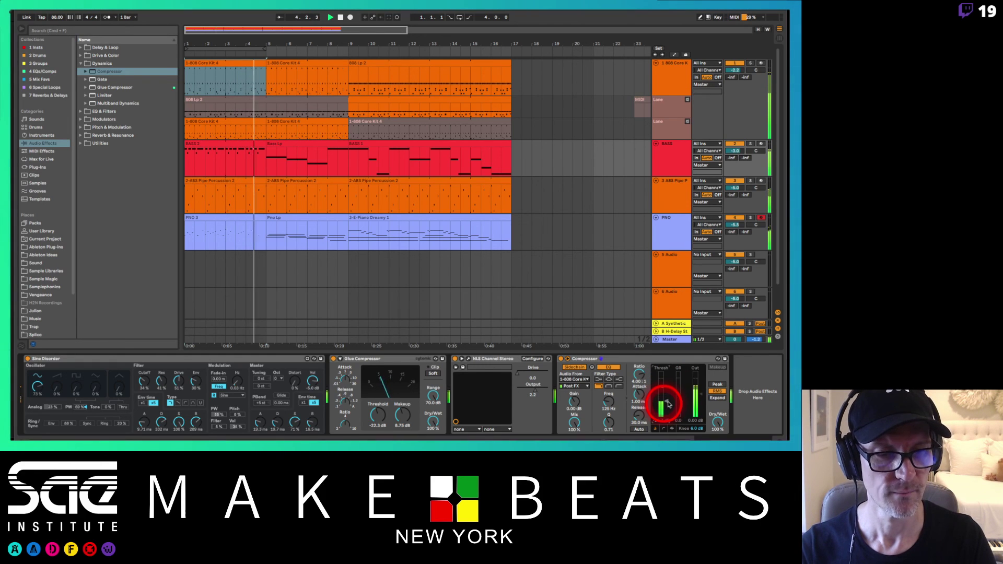
Solo the BASS track while refining the Compressor's threshold and release and setting its attack to 0.22 ms
left_click(750, 145)
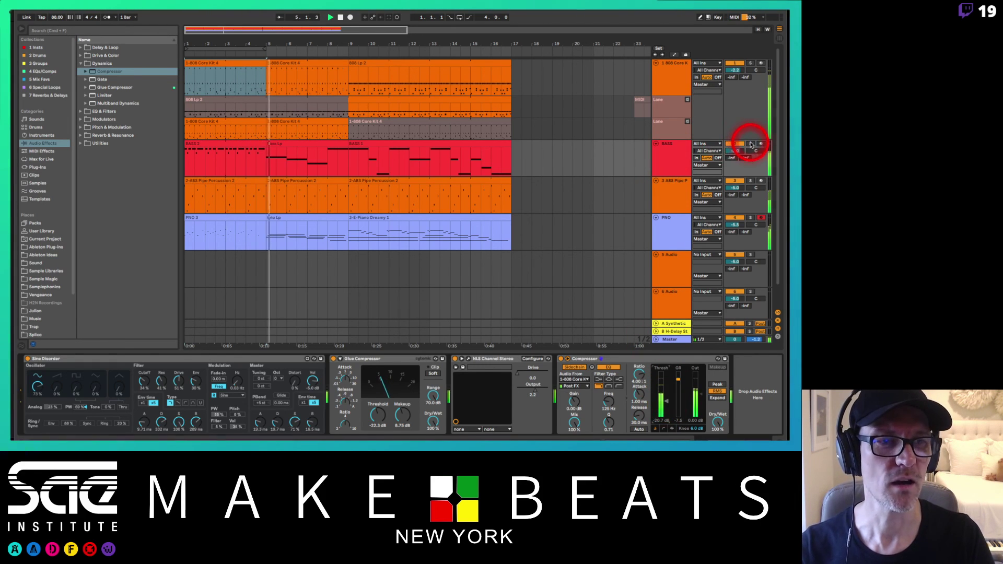
left_click_drag(676, 381, 636, 386)
left_click_drag(636, 410, 639, 385)
left_click_drag(653, 405, 640, 375)
left_click(750, 144)
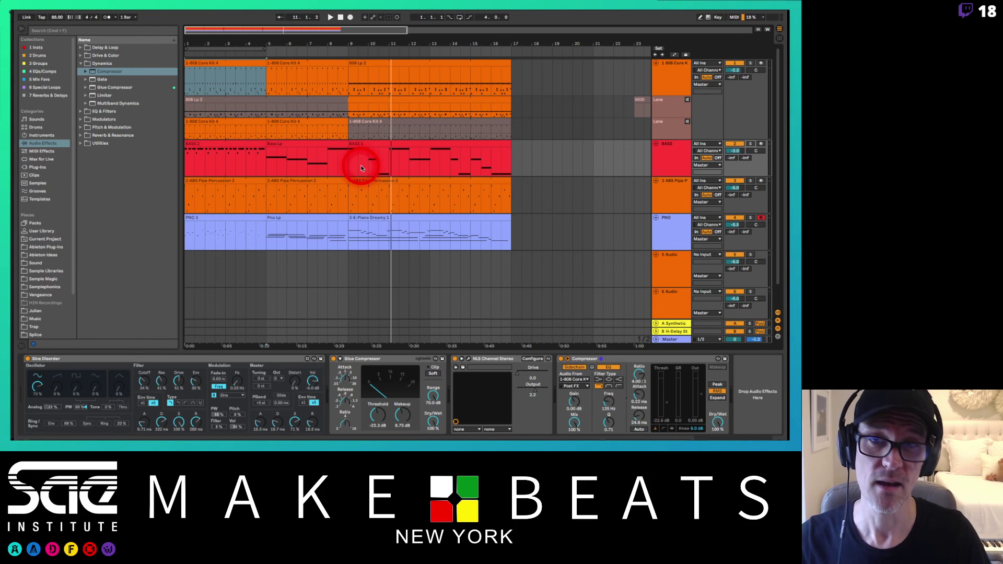
Set the 808 Core Kit's Bass Drum decay to 42 with the drums soloed, and fine-tune its level against the full mix
left_click(673, 78)
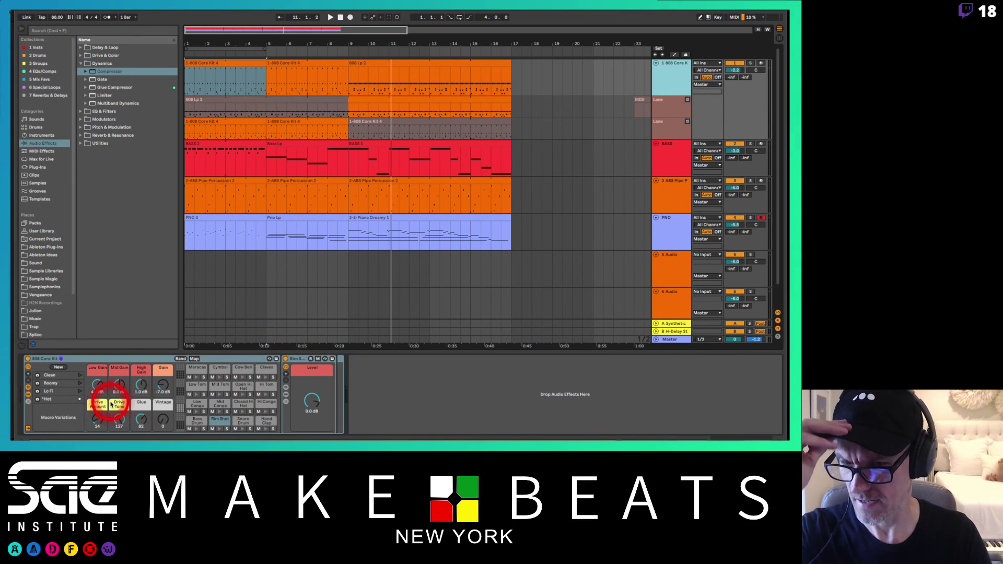
left_click(196, 420)
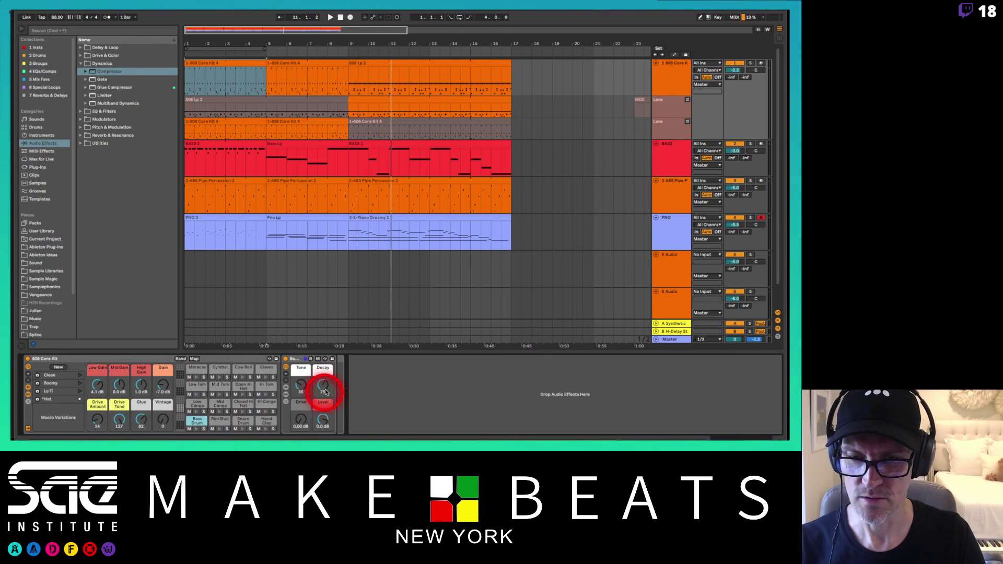
left_click(750, 62)
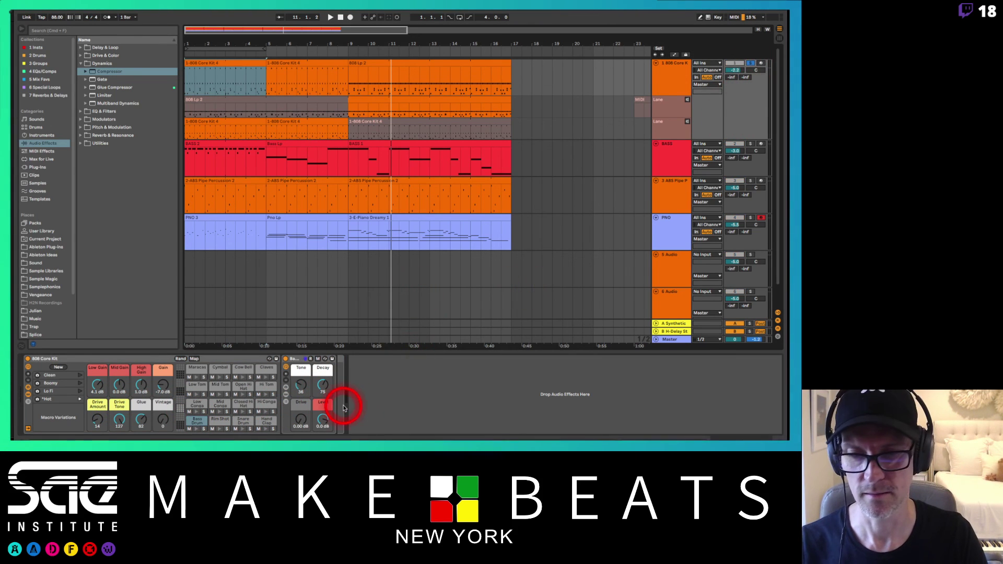
key("space")
left_click_drag(323, 382, 323, 386)
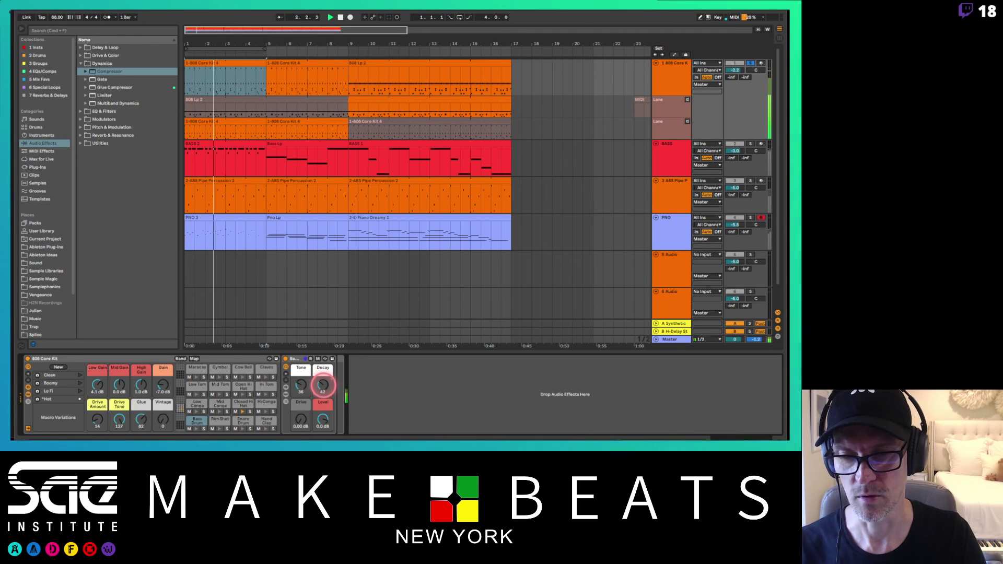
left_click(750, 63)
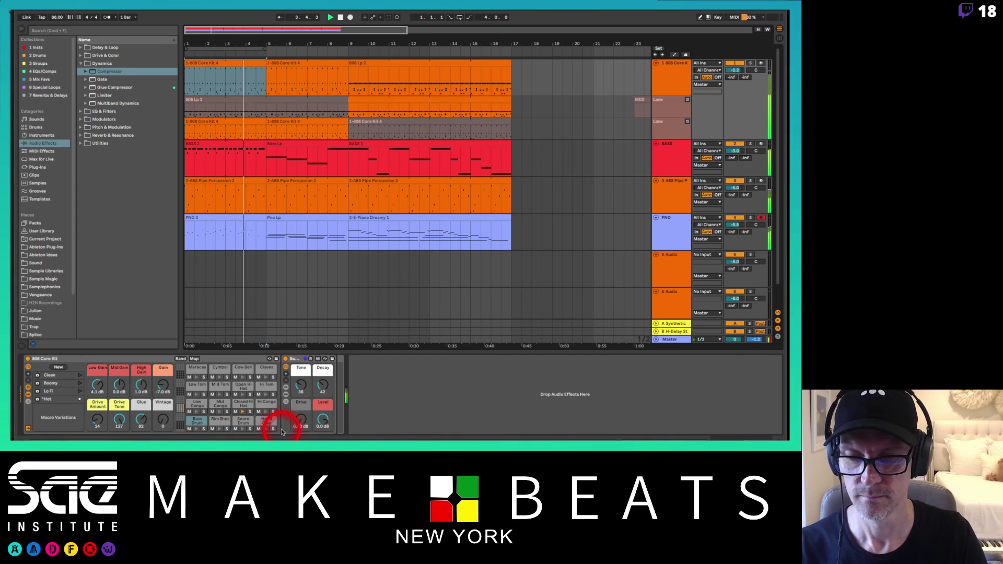
left_click_drag(322, 420, 322, 422)
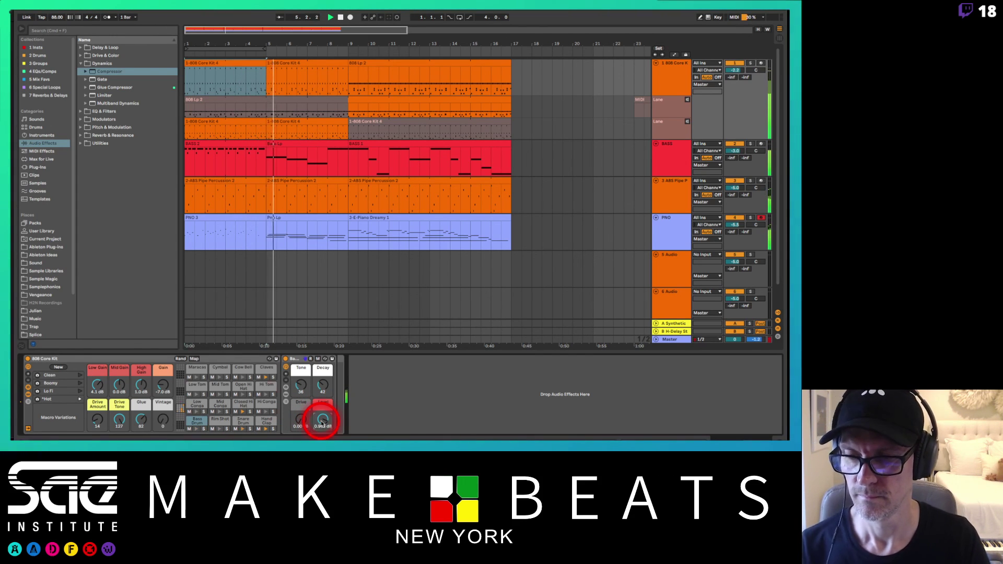
Show the 808 Core Kit's chain list and lower the Hand Clap volume to -3 dB
left_click(261, 422)
left_click(30, 404)
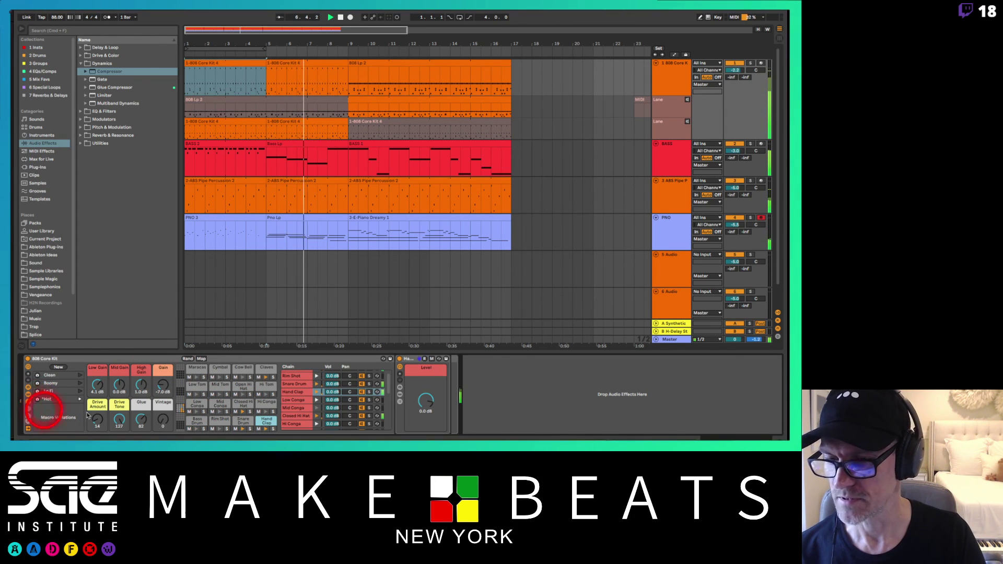
left_click(335, 393)
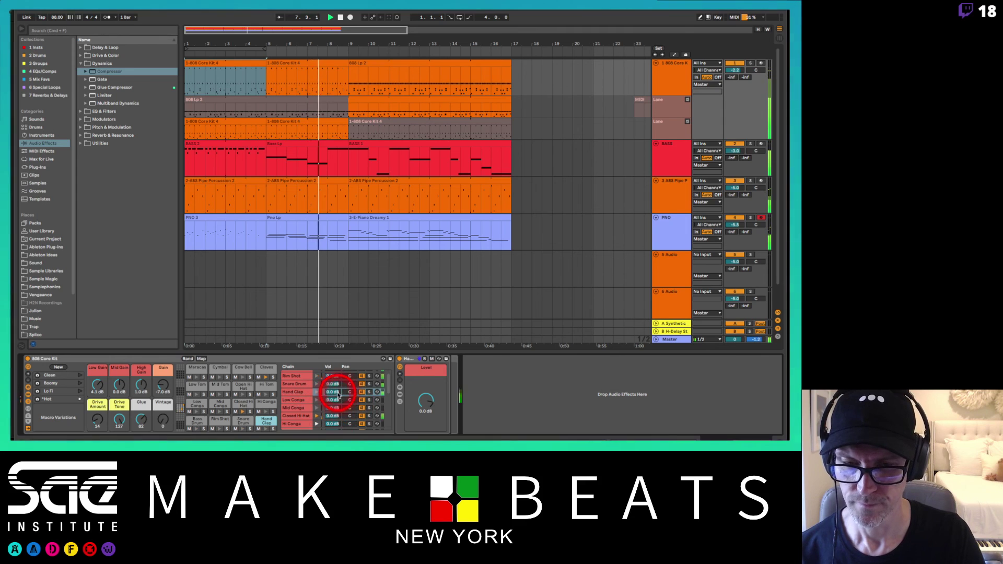
left_click_drag(338, 395, 380, 393)
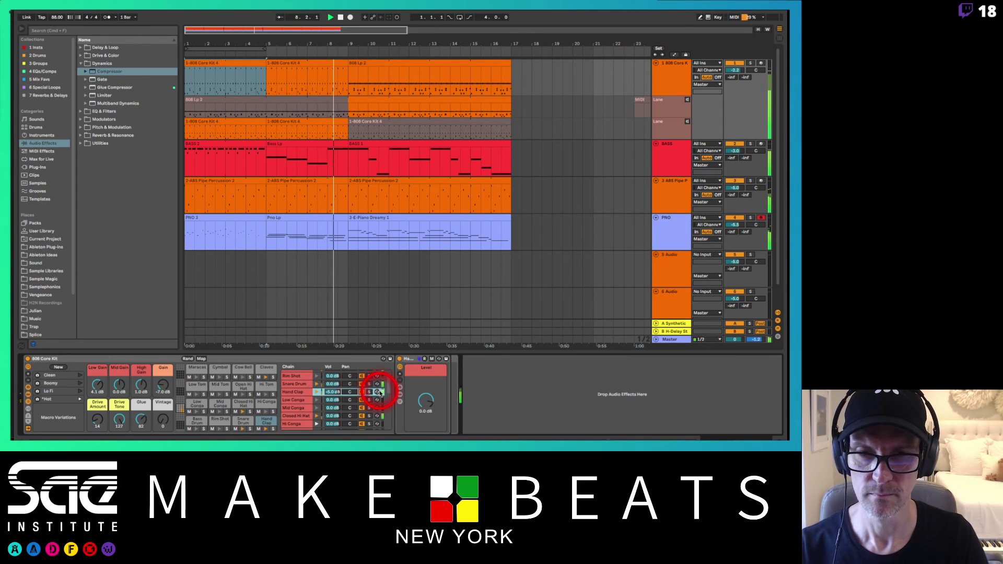
Set the Snare Drum chain volume to -1 dB and the Closed Hi Hat to -4 dB, and stop playback
left_click(328, 384)
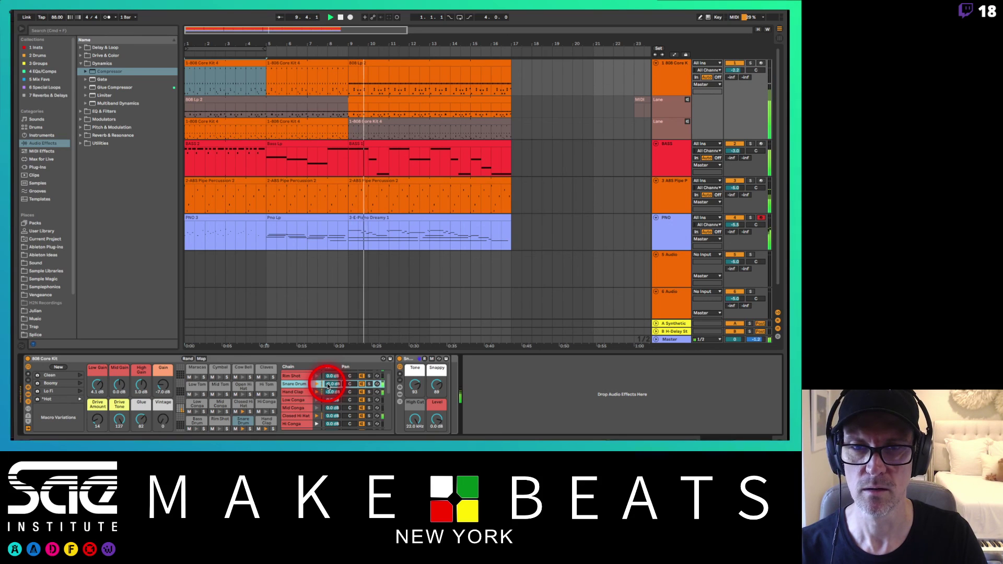
left_click_drag(329, 385, 333, 417)
left_click(334, 416)
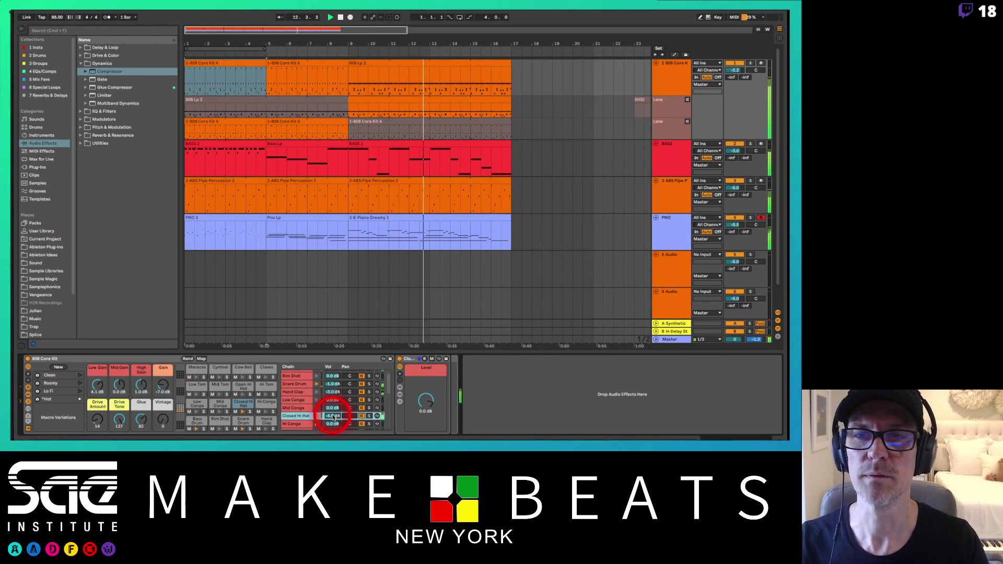
left_click(430, 339)
left_click(507, 99)
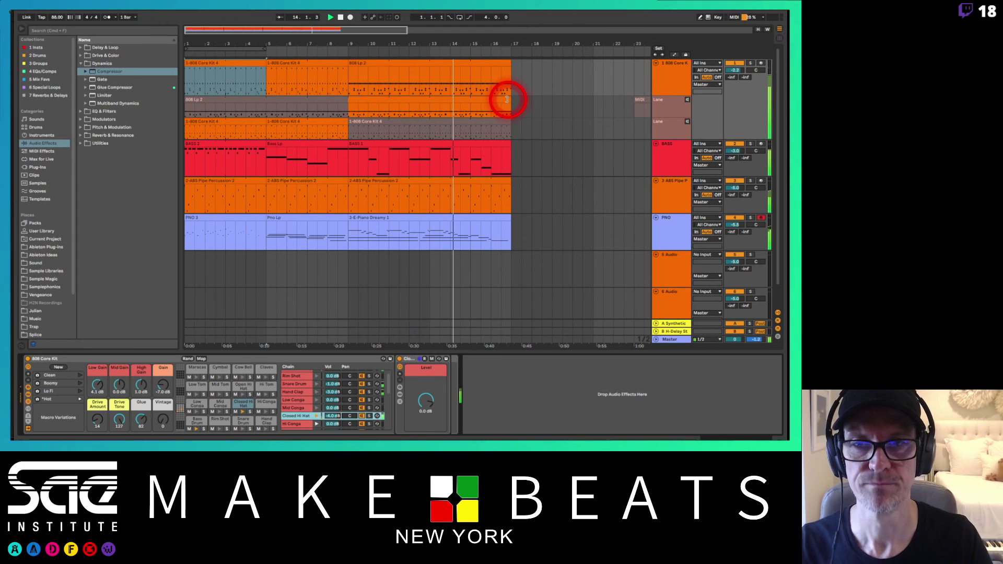
key("space")
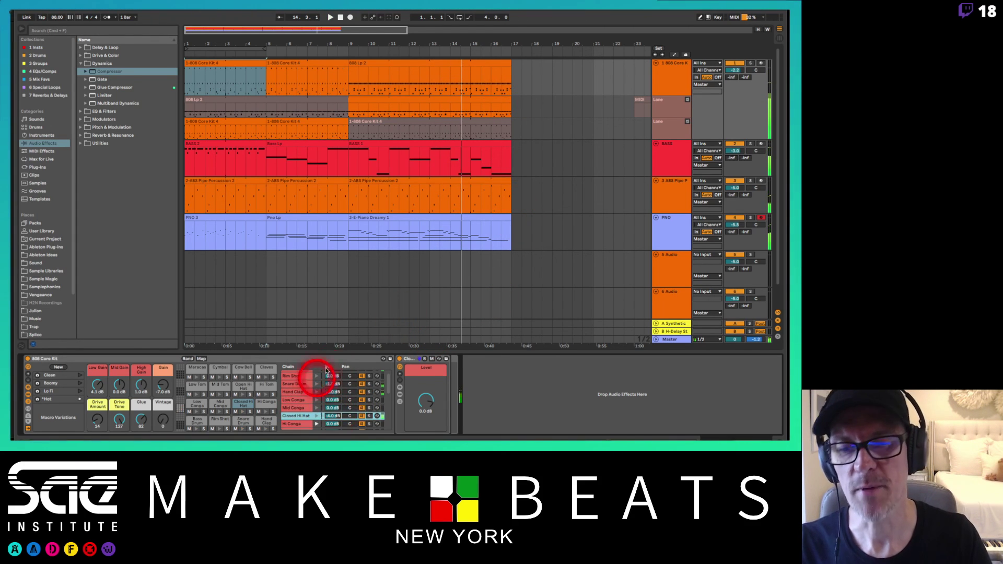
Examine the 808 Core Kit's individual drum chains as mixer strips in Session View, and return to the arrangement
left_click(329, 400)
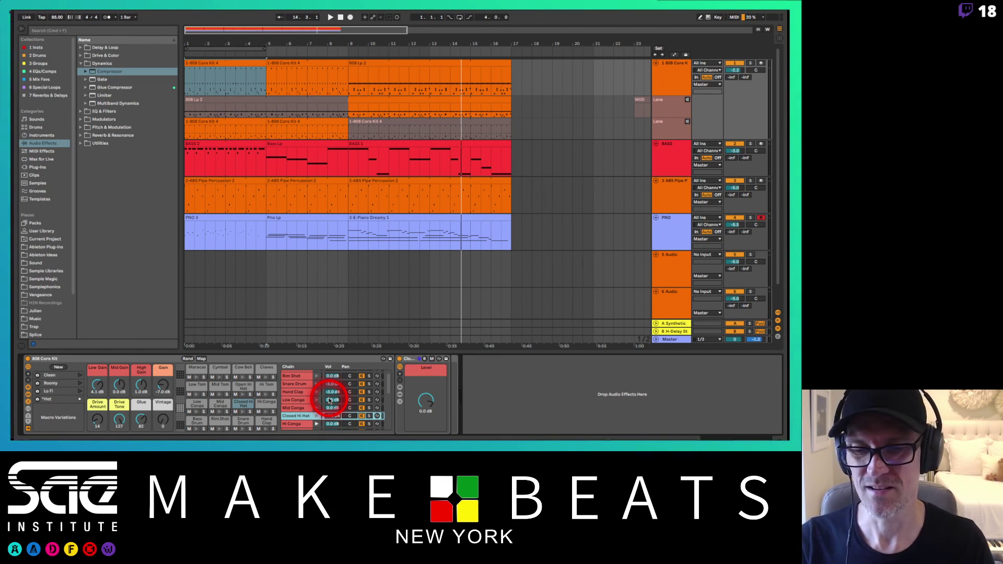
left_click(136, 398)
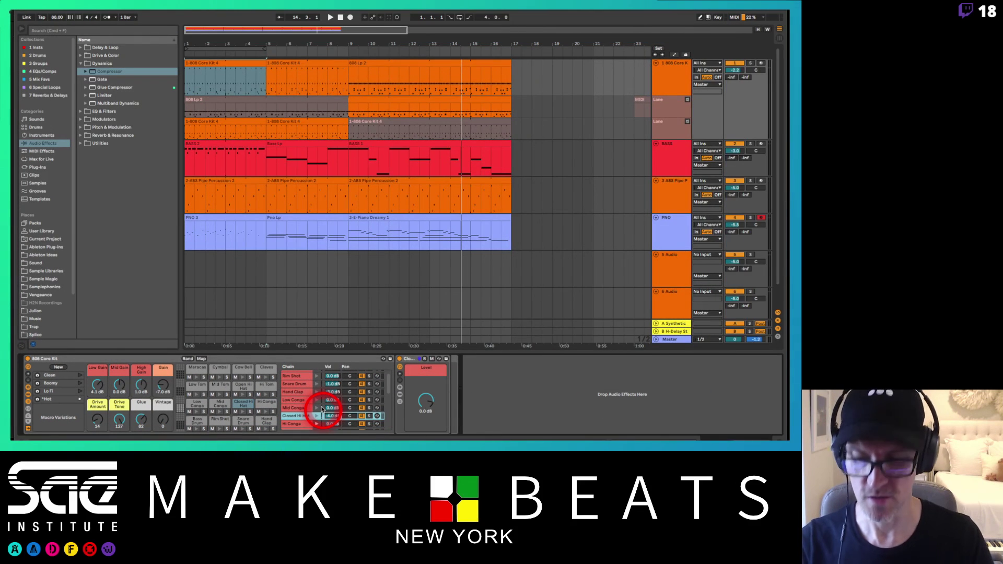
key("Tab")
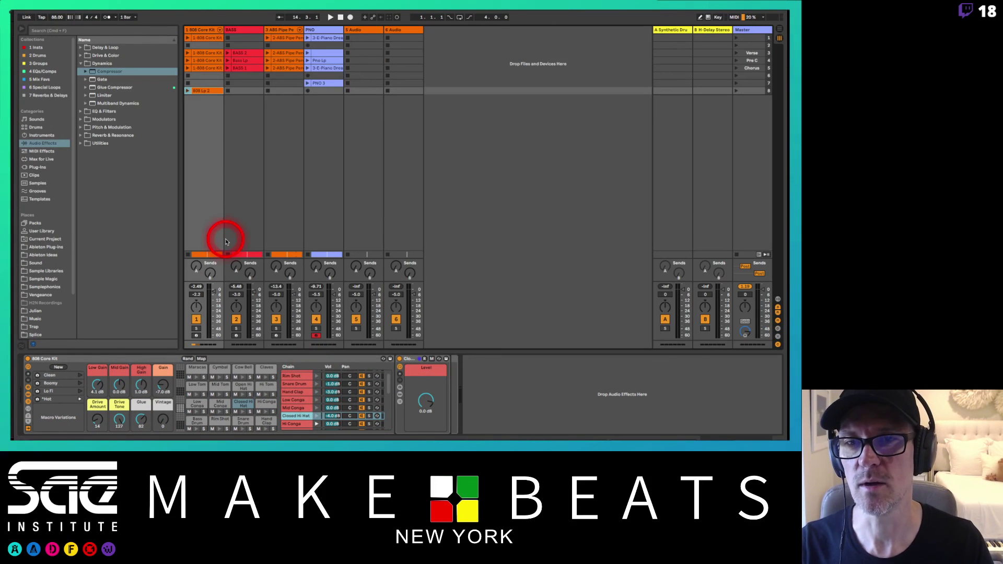
left_click(220, 32)
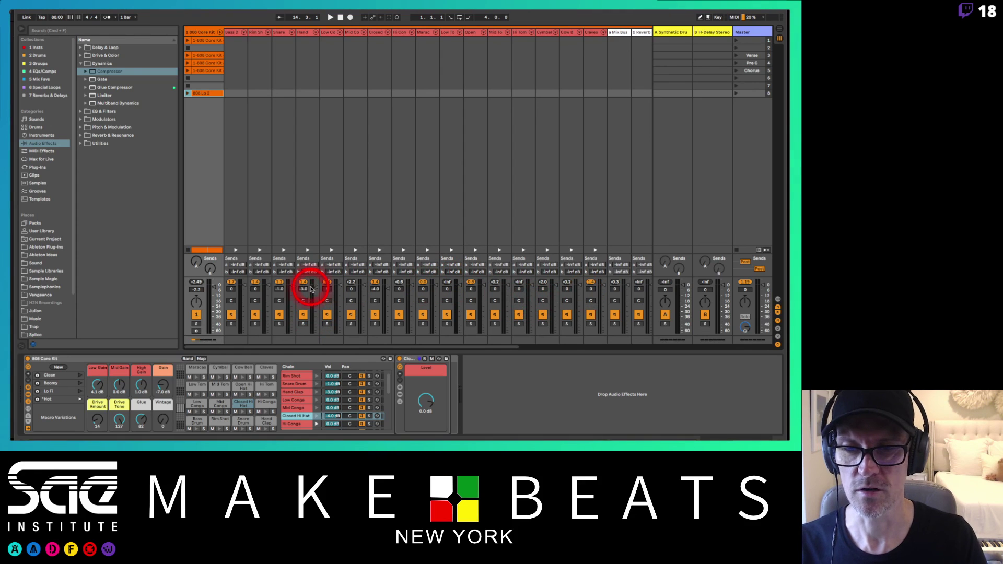
left_click(221, 32)
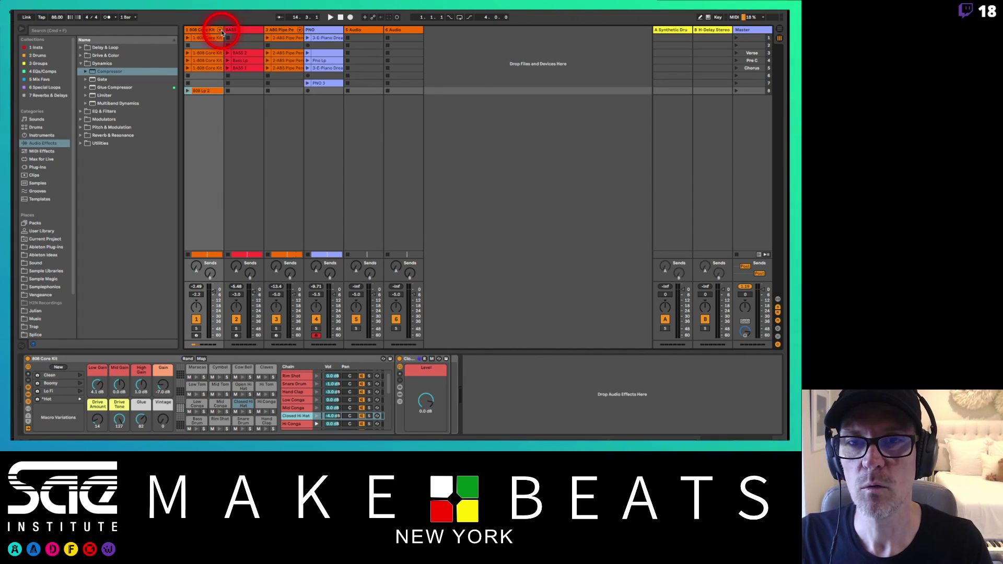
key("Tab")
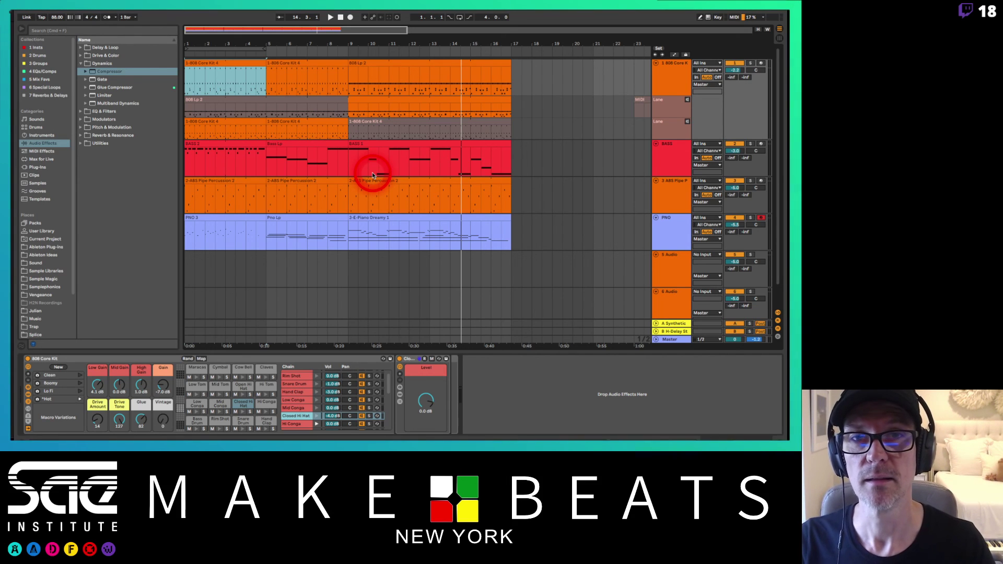
left_click(289, 289)
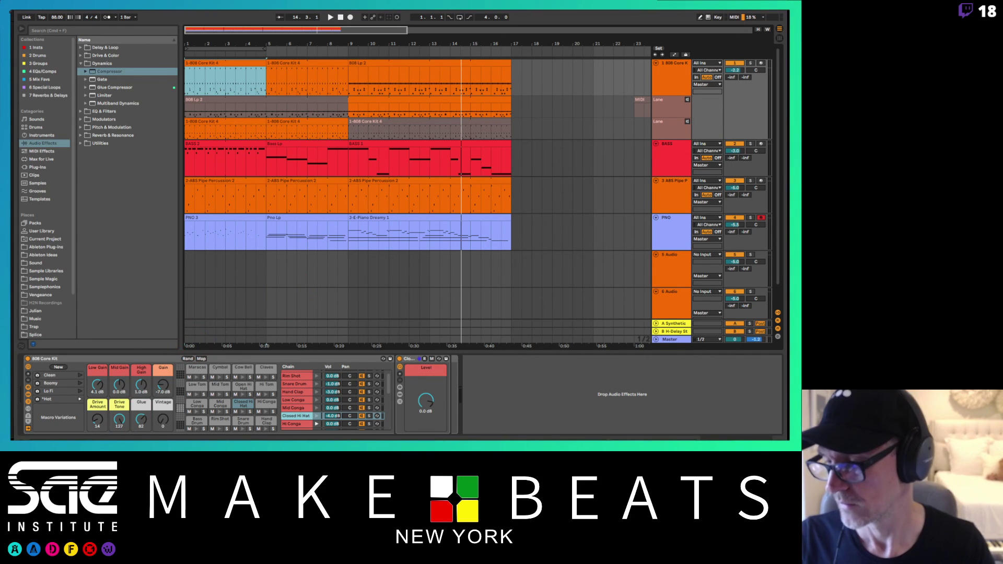